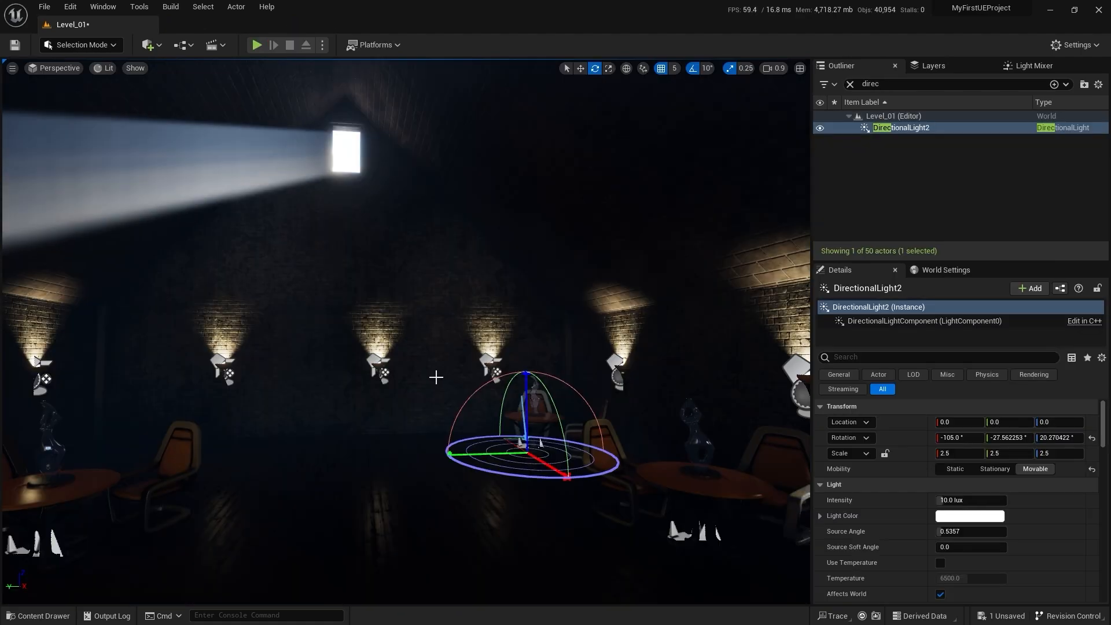
# Step: Rotate DirectionalLight2 around its vertical axis to about -12.4°, changing the direction of the light shaft from the window
pyautogui.hotkey('ctrl', 'l')
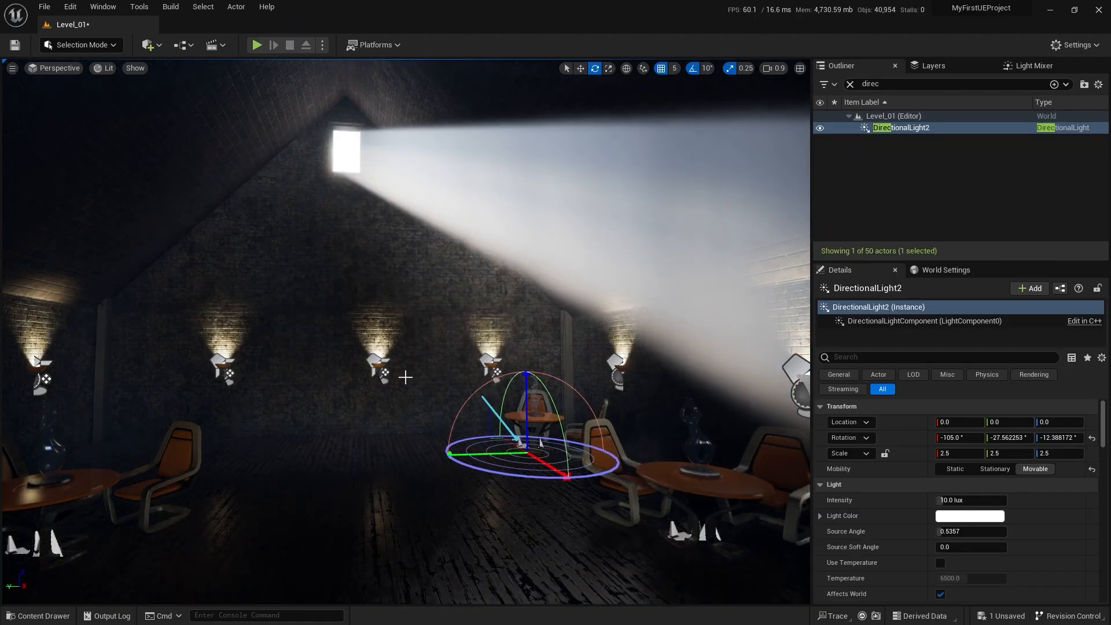
pyautogui.hotkey('ctrl', 'l')
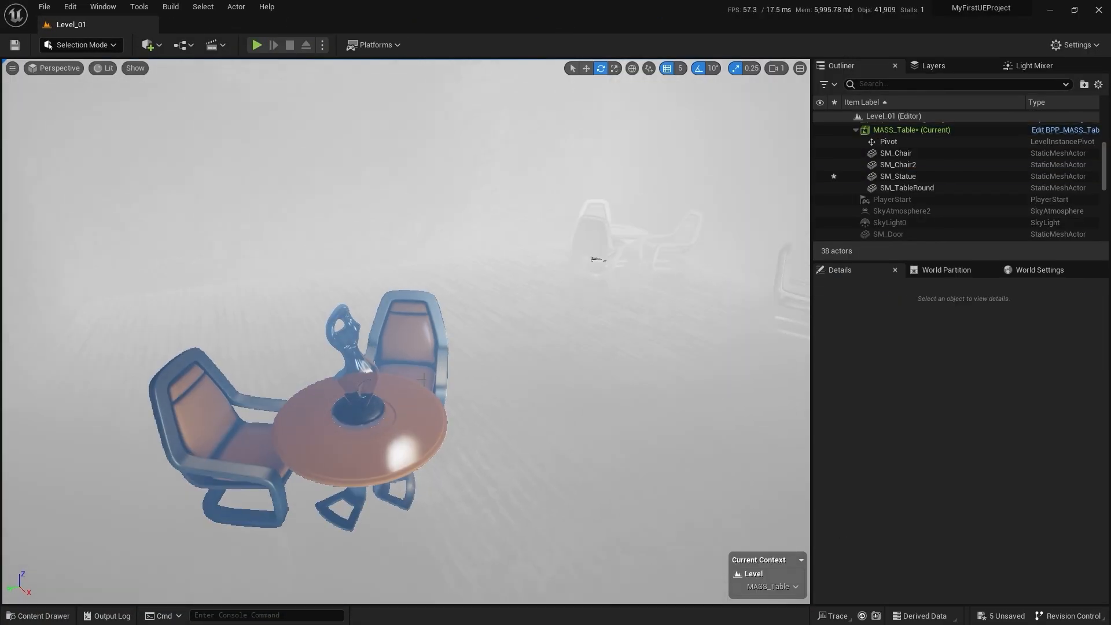
# Step: Commit the edits to the MASS_Table level instance from its round table
pyautogui.rightClick(405, 384)
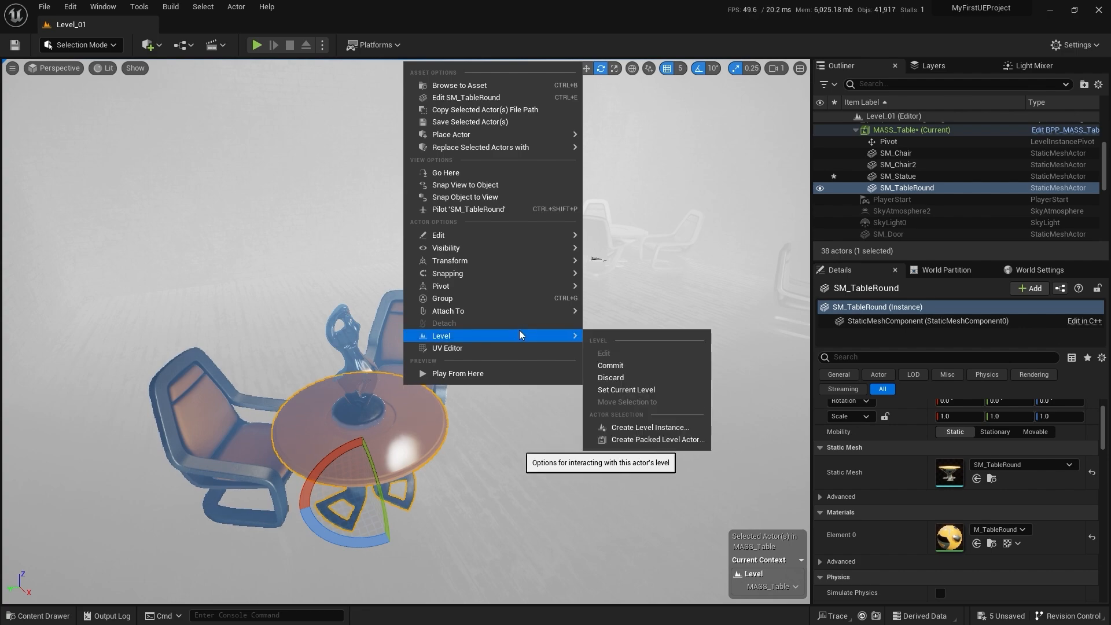
pyautogui.click(624, 367)
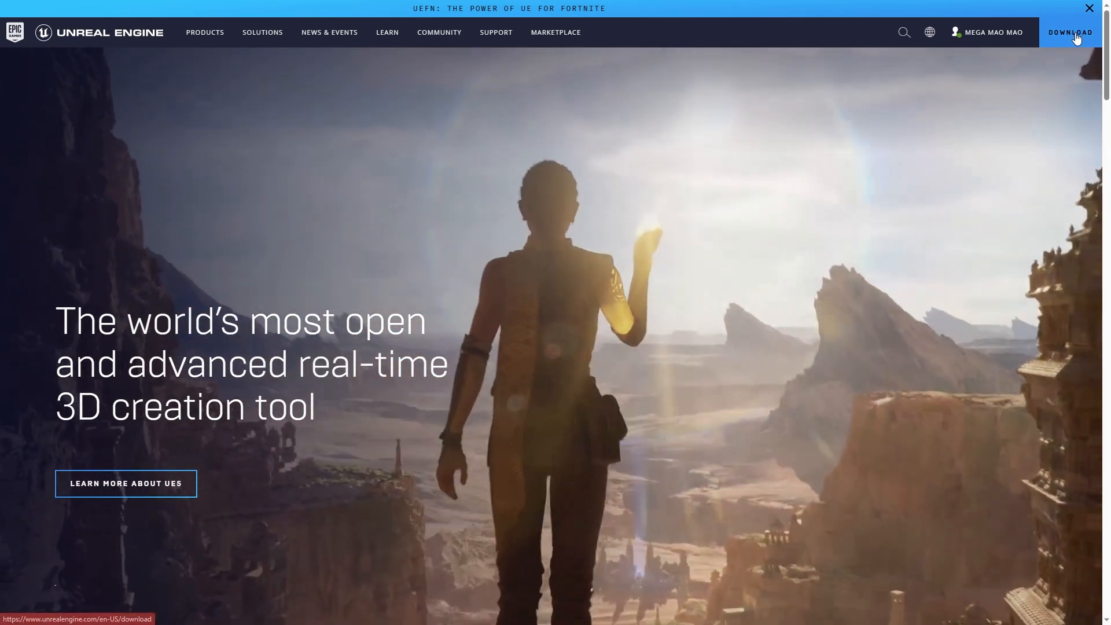
# Step: Download the Epic Games launcher installer from the Unreal Engine website's download page
pyautogui.click(1076, 36)
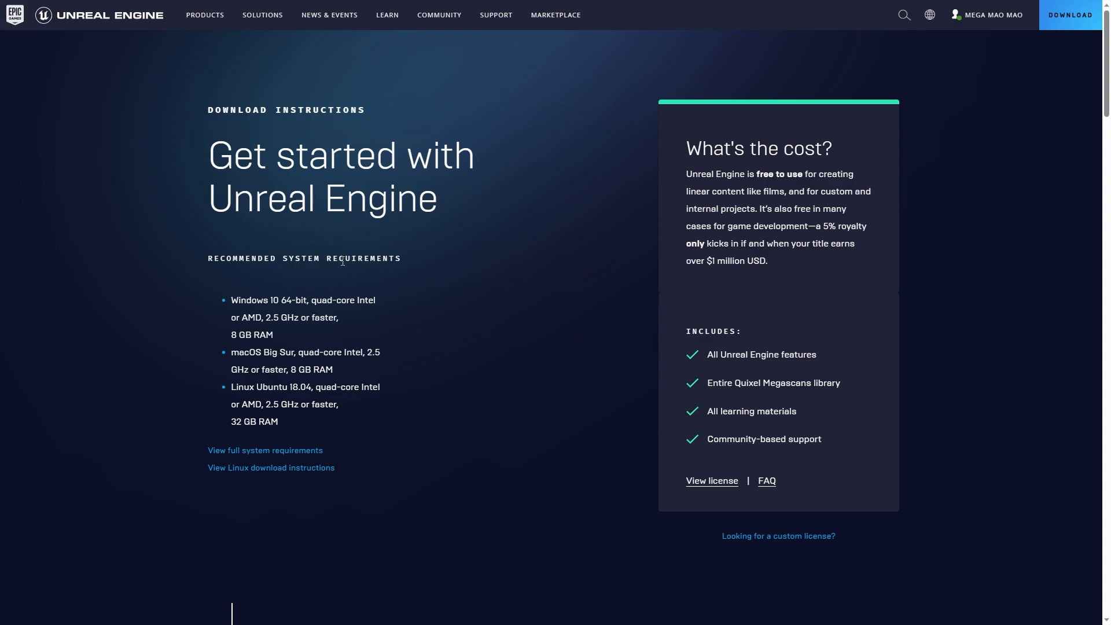
pyautogui.scroll(-10, 468, 226)
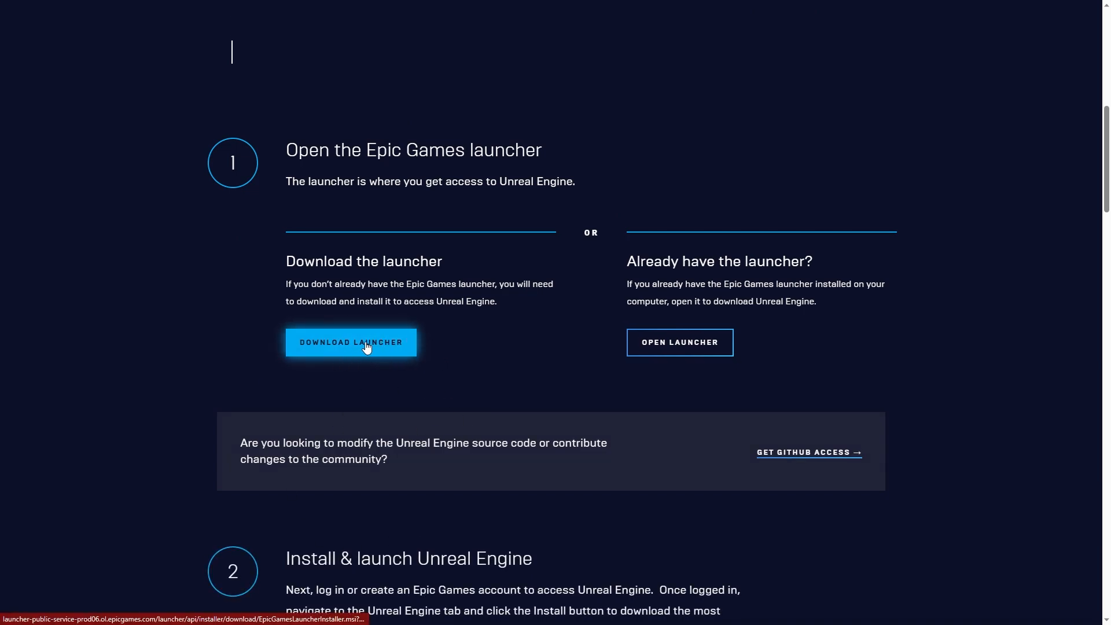
pyautogui.click(366, 345)
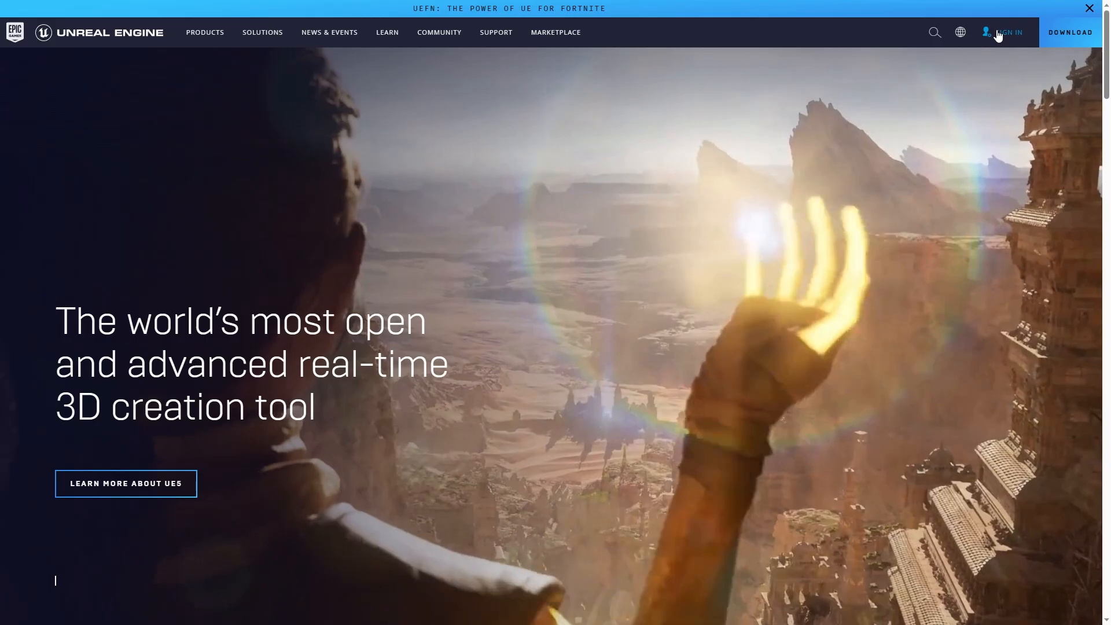
# Step: Open the Unreal Engine website's sign-in page and go to sign-up for a new Epic Games account
pyautogui.click(997, 36)
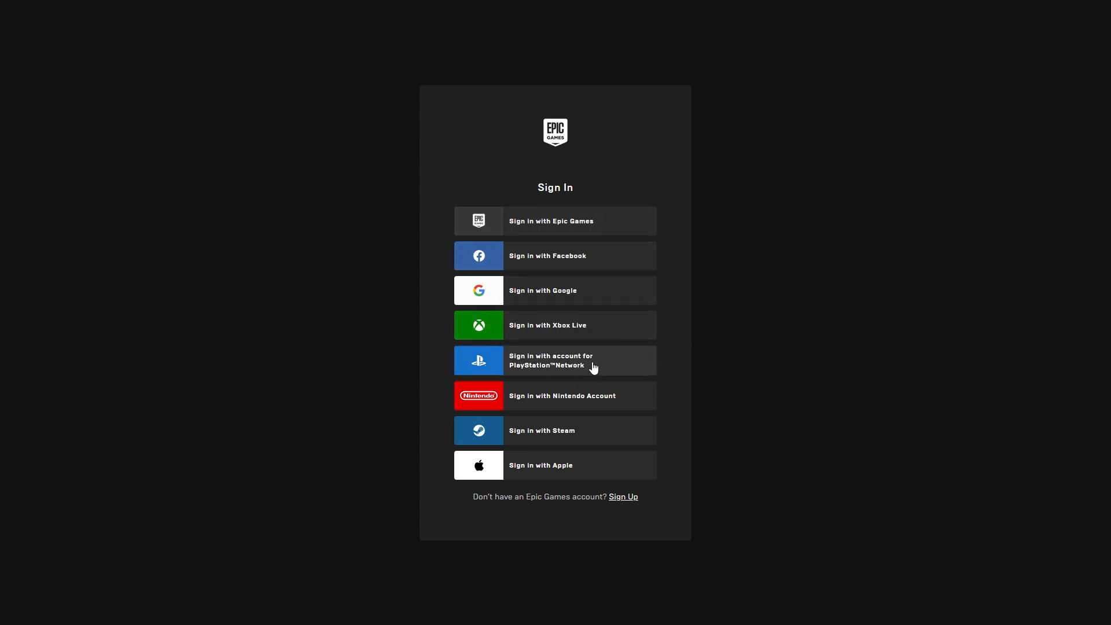
pyautogui.click(624, 501)
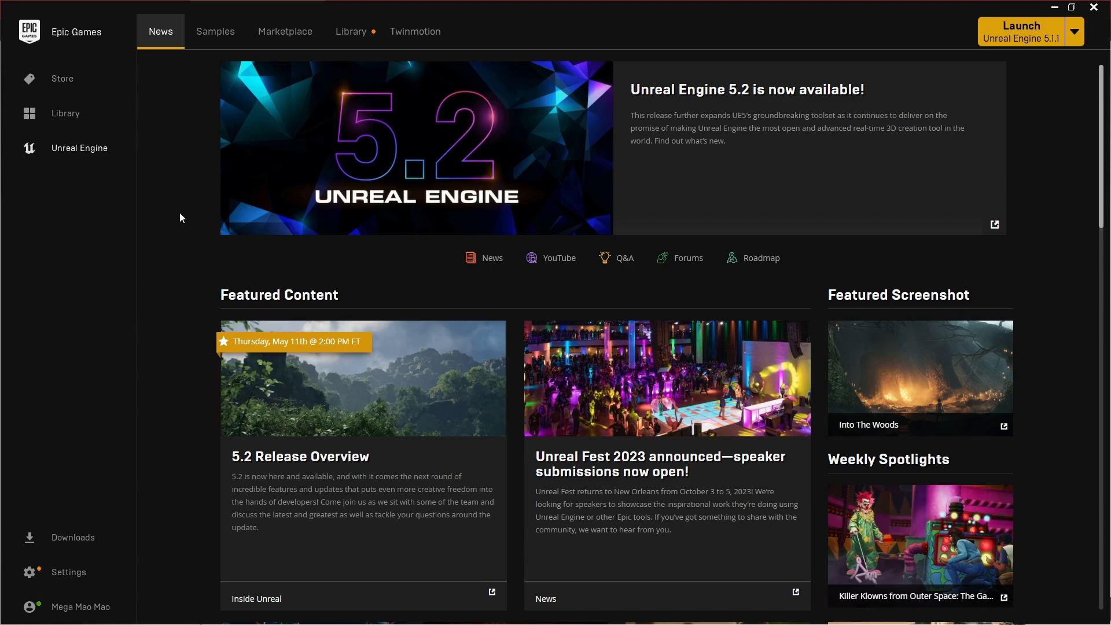
# Step: Look through the launcher's Unreal Engine news, featured content, blog posts and community resources
pyautogui.scroll(-2, 180, 218)
pyautogui.scroll(-3, 171, 243)
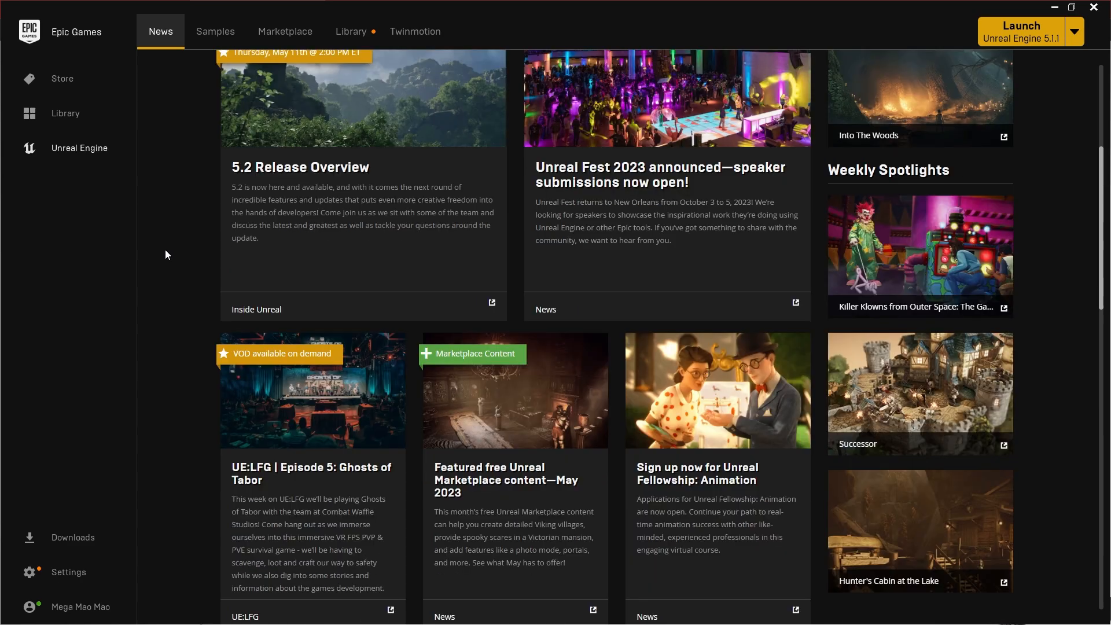
pyautogui.scroll(-5, 165, 250)
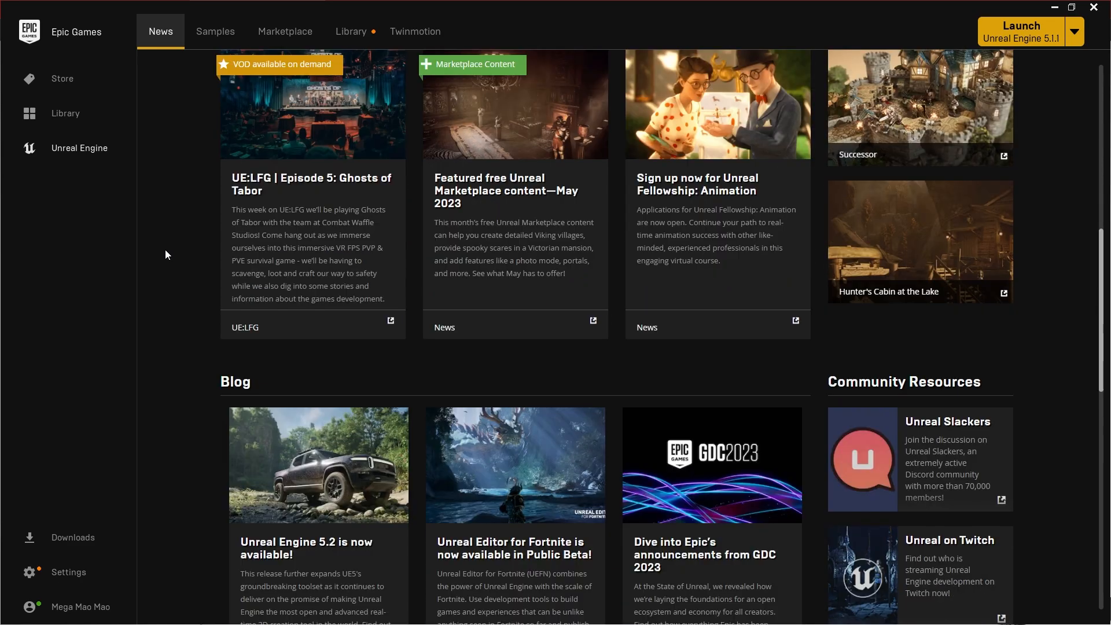
pyautogui.scroll(5, 166, 251)
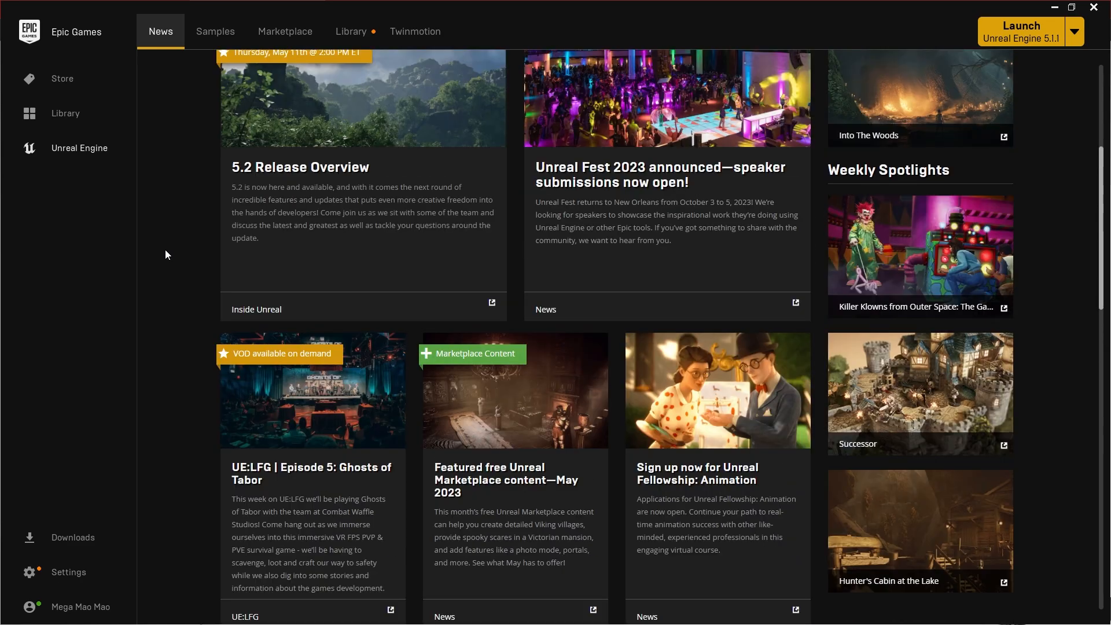
pyautogui.scroll(5, 166, 254)
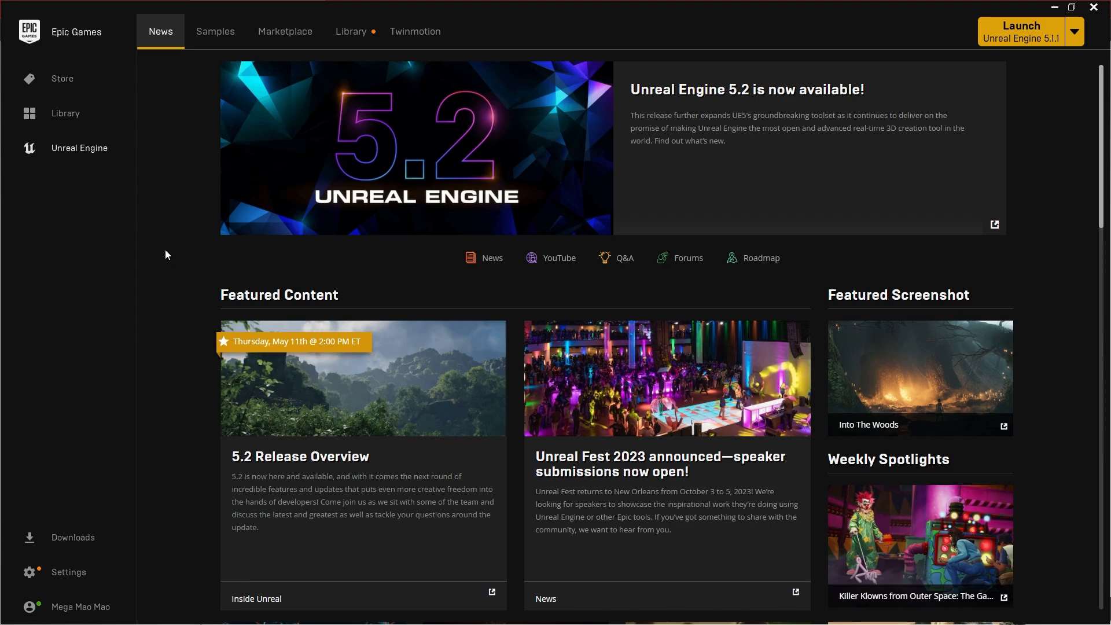
# Step: Open the Unreal Engine samples and look through the available feature sample projects
pyautogui.click(223, 45)
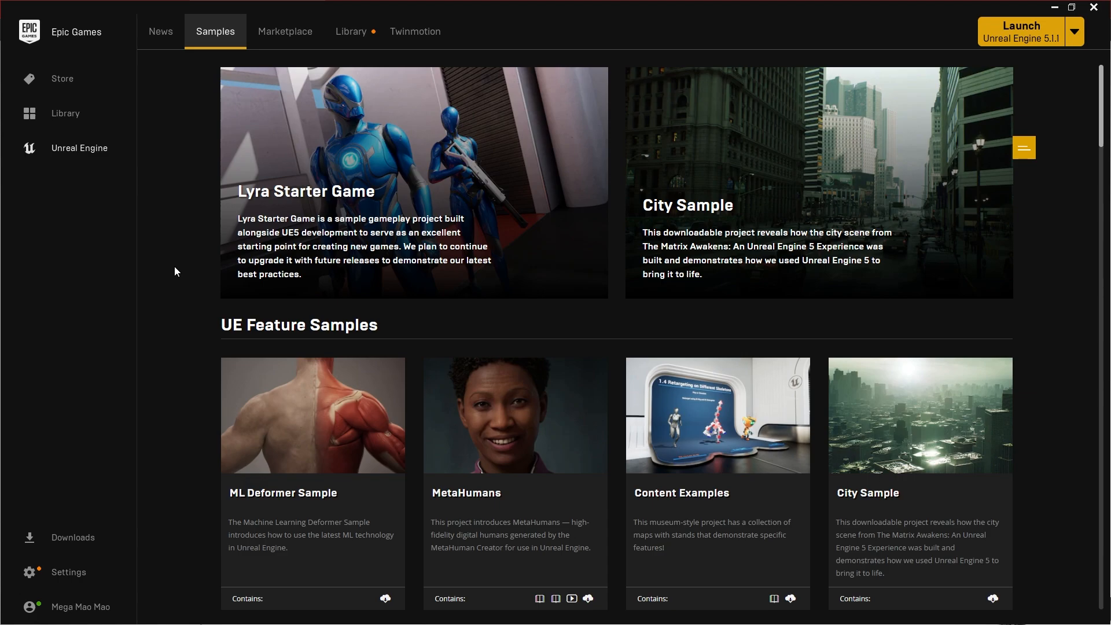
pyautogui.scroll(-4, 175, 267)
pyautogui.scroll(-2, 175, 267)
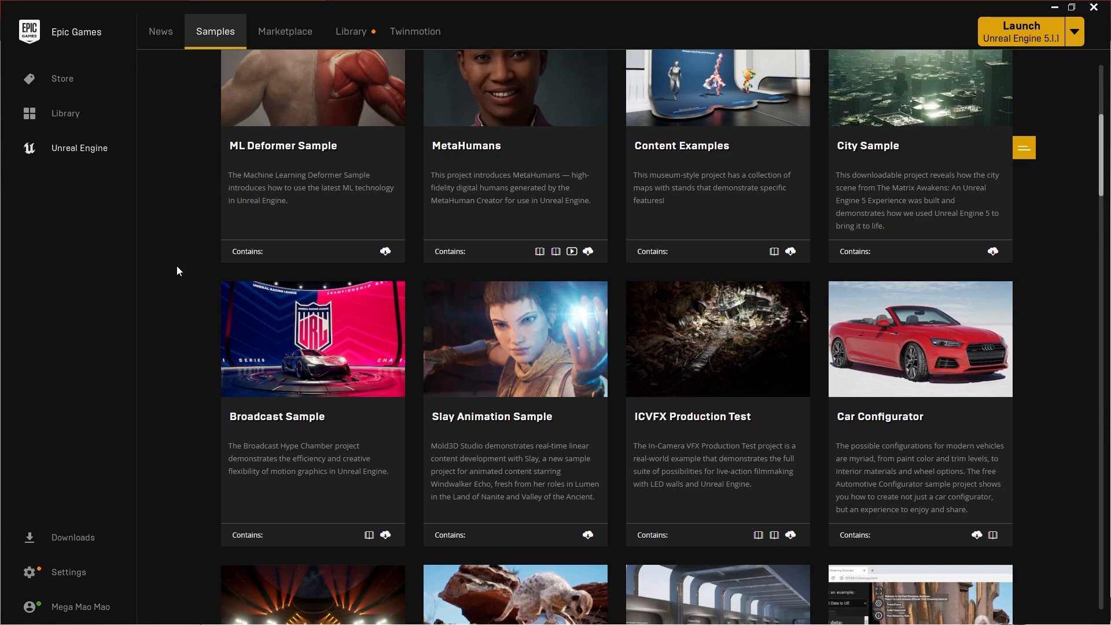
pyautogui.scroll(-7, 176, 267)
pyautogui.scroll(5, 176, 268)
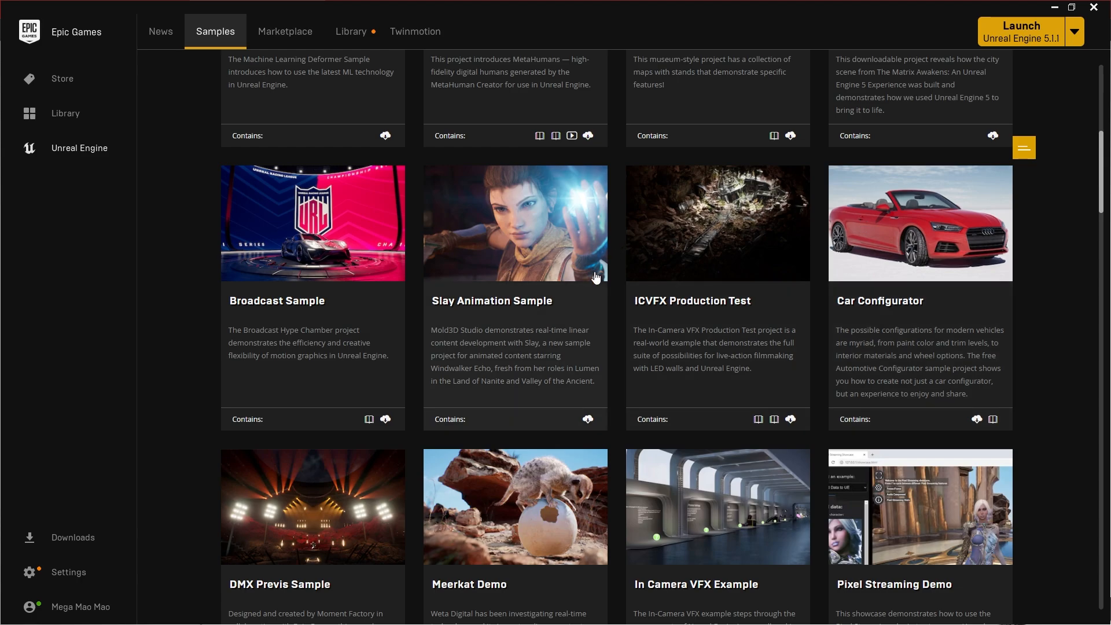
pyautogui.scroll(-6, 596, 278)
pyautogui.scroll(14, 615, 315)
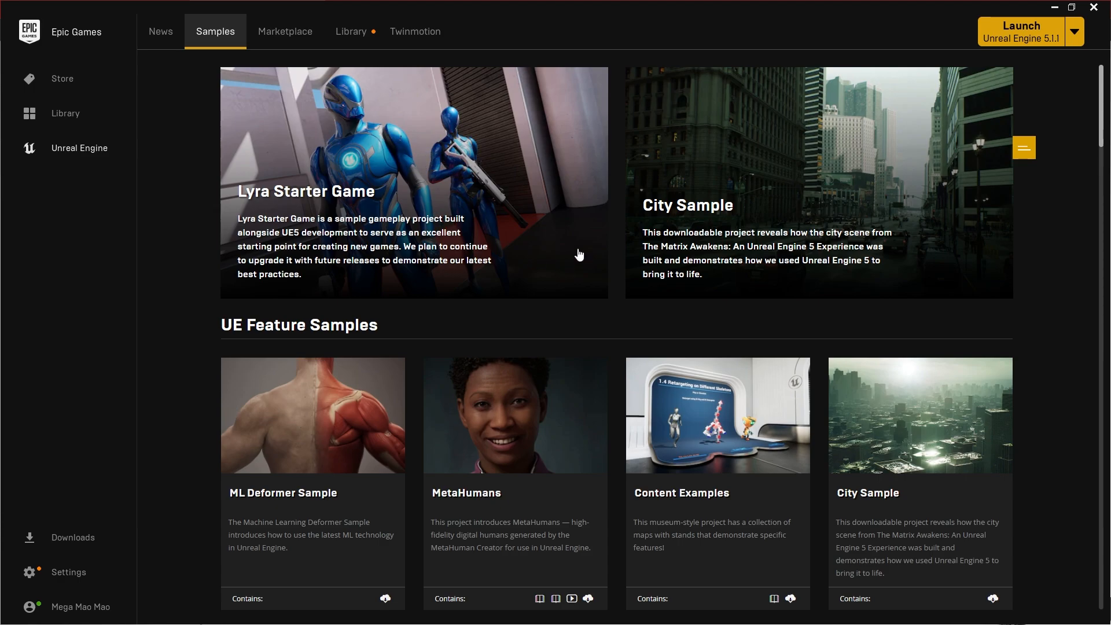
# Step: Open the Marketplace, view the Free For The Month products and check the other free content categories
pyautogui.click(283, 34)
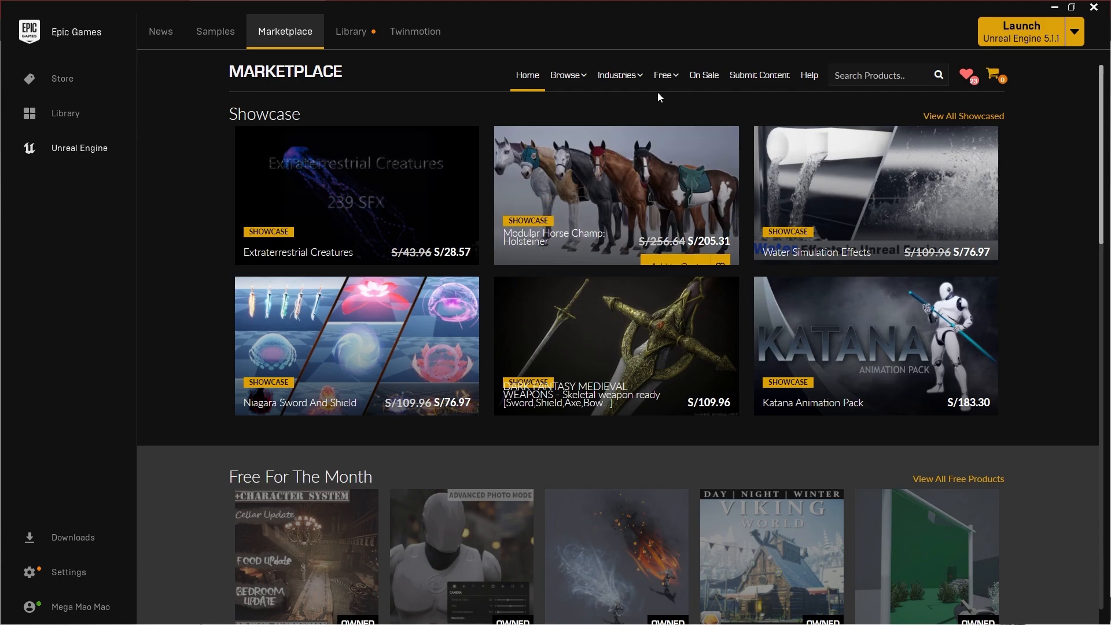
pyautogui.moveTo(667, 83)
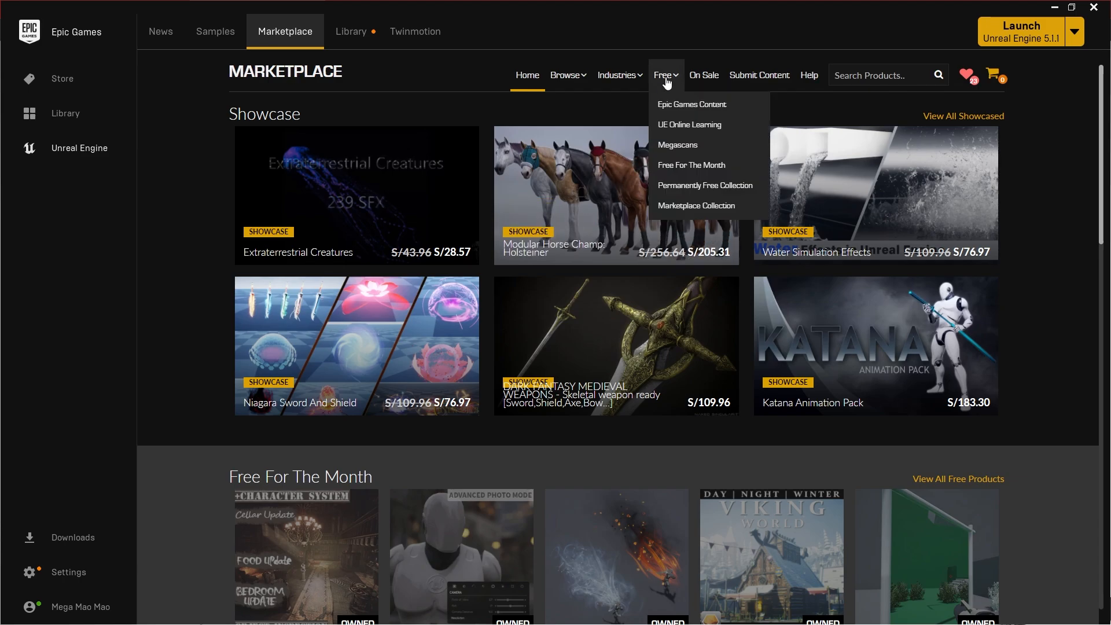
pyautogui.click(702, 168)
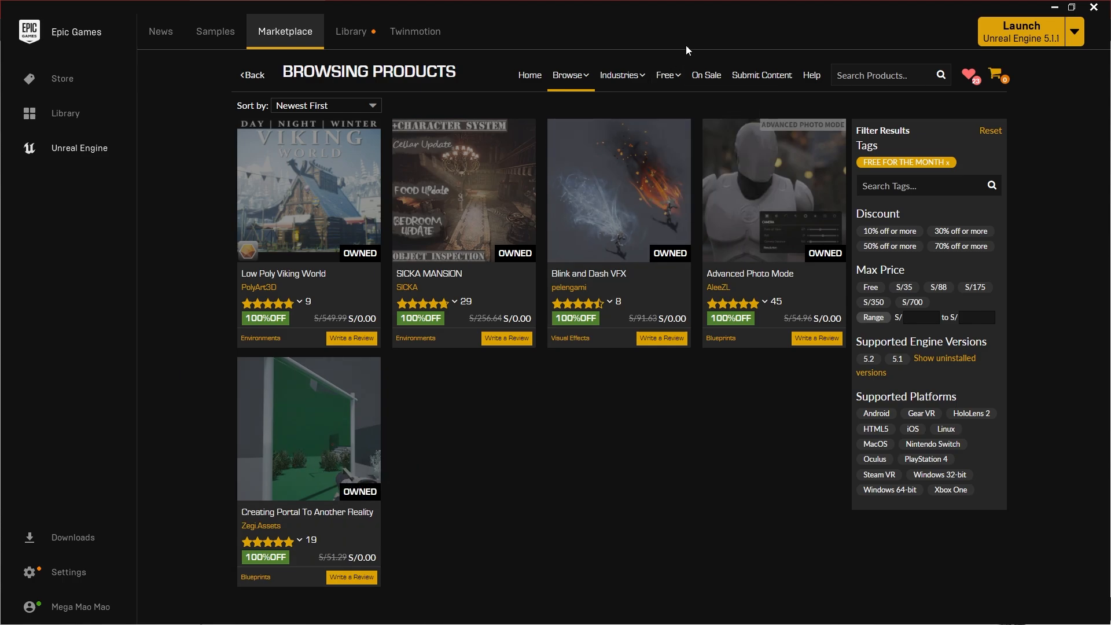
pyautogui.moveTo(669, 80)
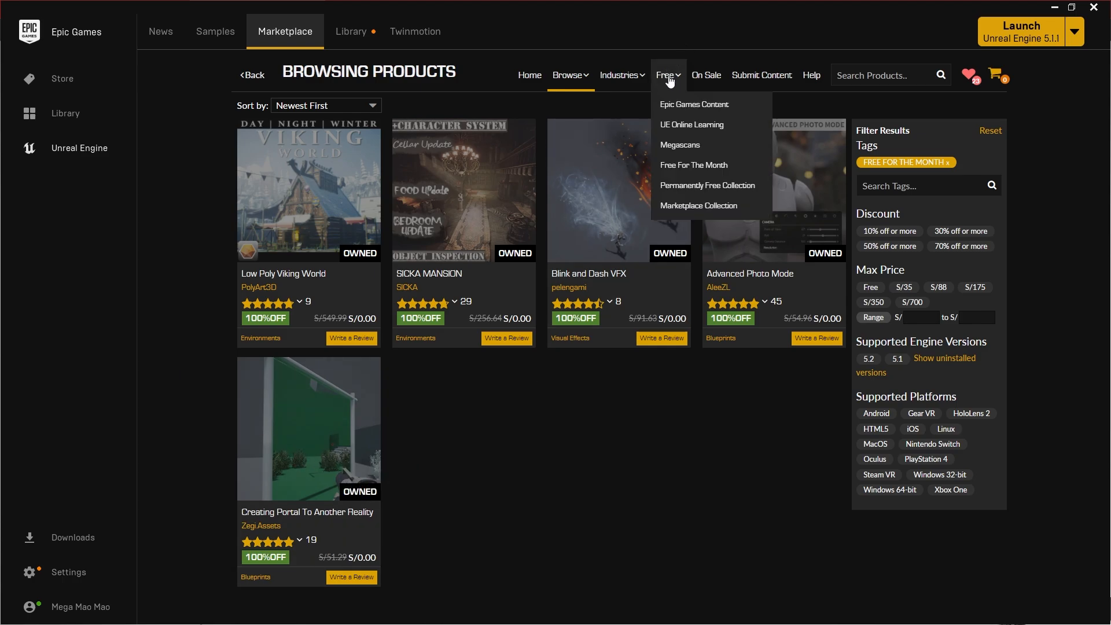
# Step: Open the Unreal Engine library, examine the installable versions in a new engine slot, and remove that slot
pyautogui.click(356, 50)
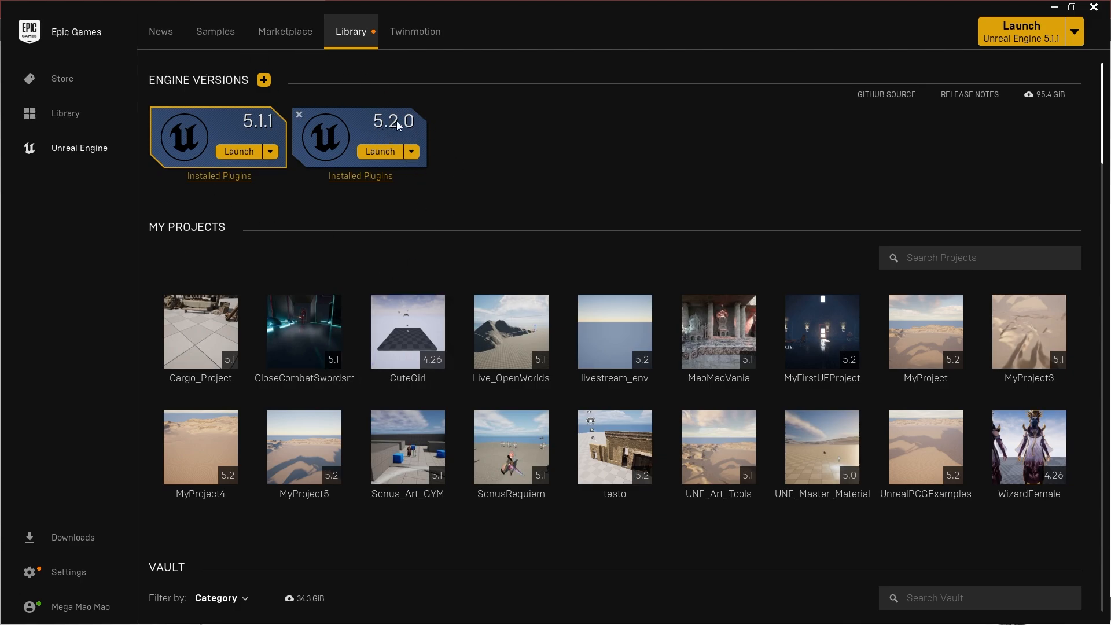
pyautogui.click(264, 81)
pyautogui.click(552, 122)
pyautogui.scroll(-5, 555, 185)
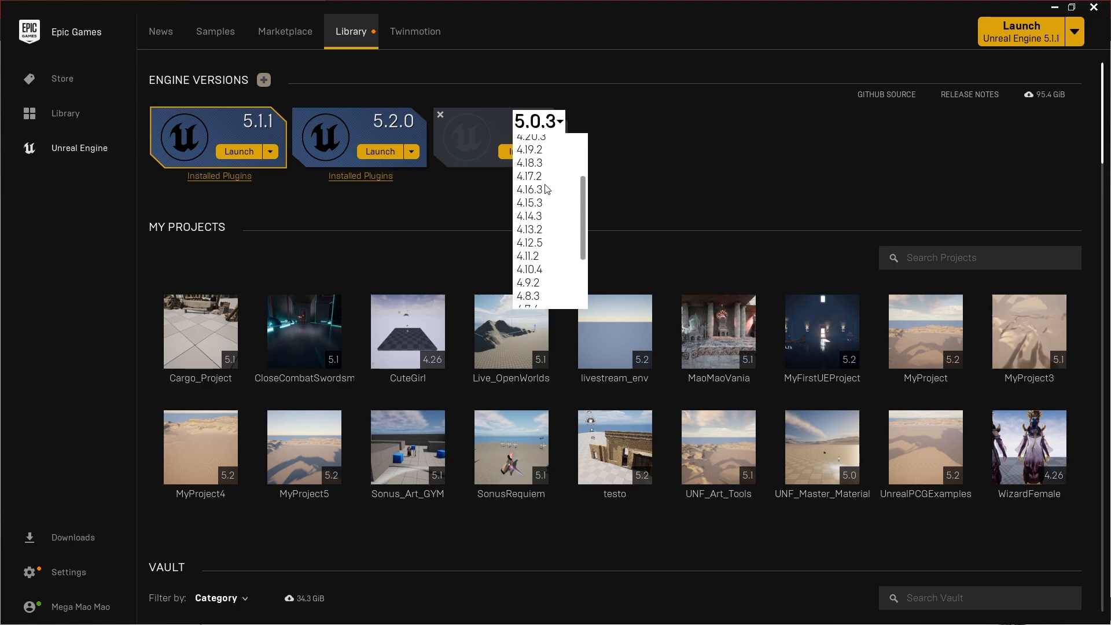
pyautogui.click(439, 115)
pyautogui.click(440, 116)
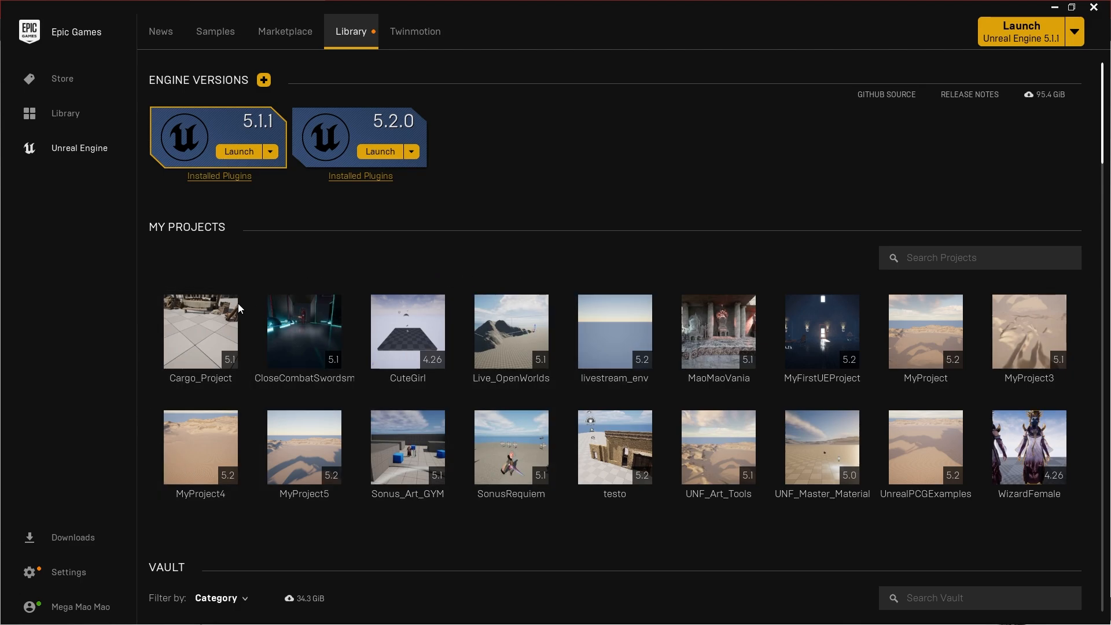
# Step: Look through the existing projects and the owned vault assets in the library
pyautogui.scroll(-2, 989, 428)
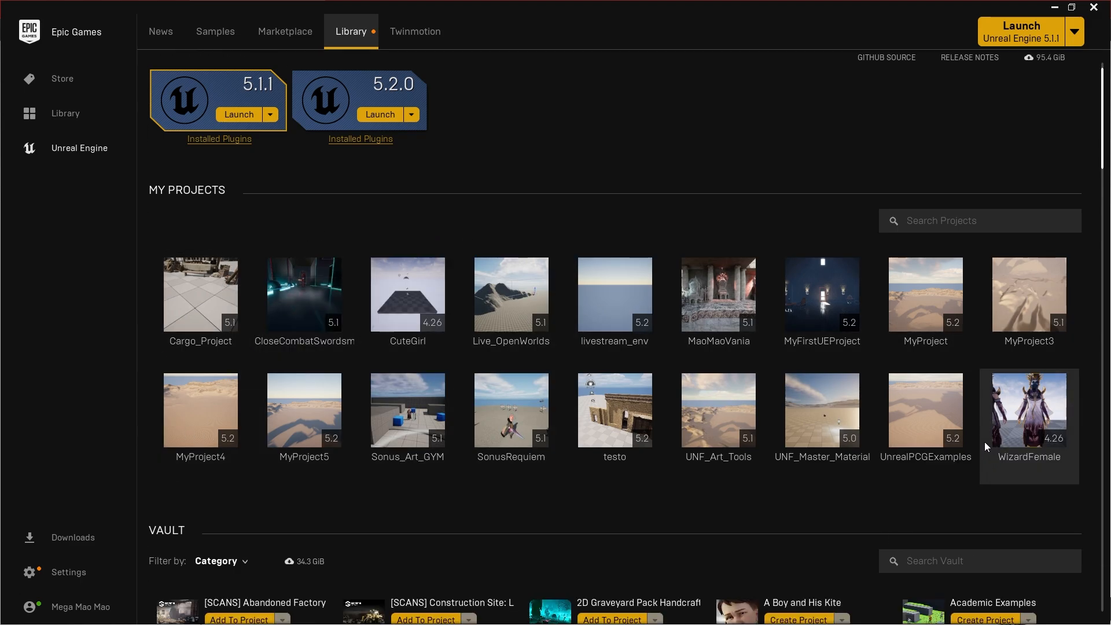
pyautogui.scroll(2, 517, 329)
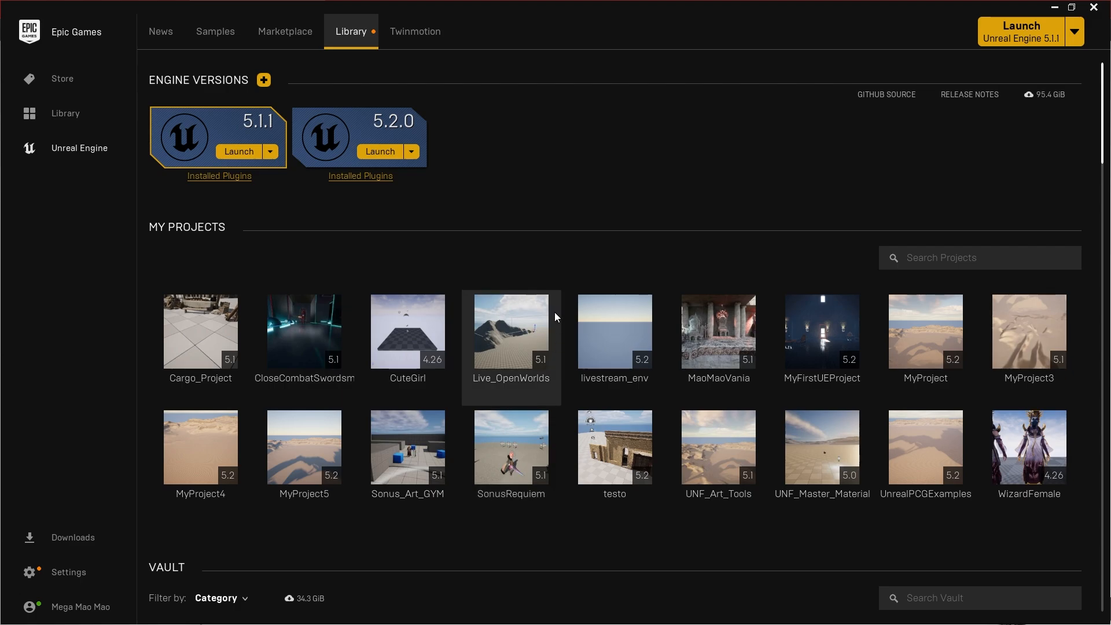
pyautogui.scroll(-5, 554, 311)
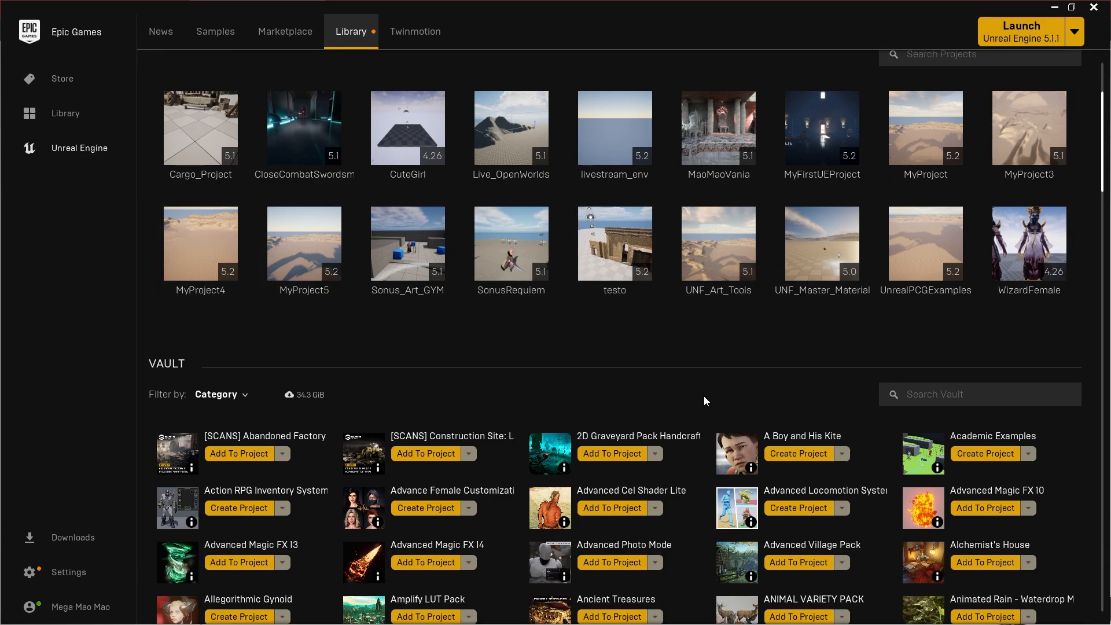
pyautogui.scroll(-1, 706, 399)
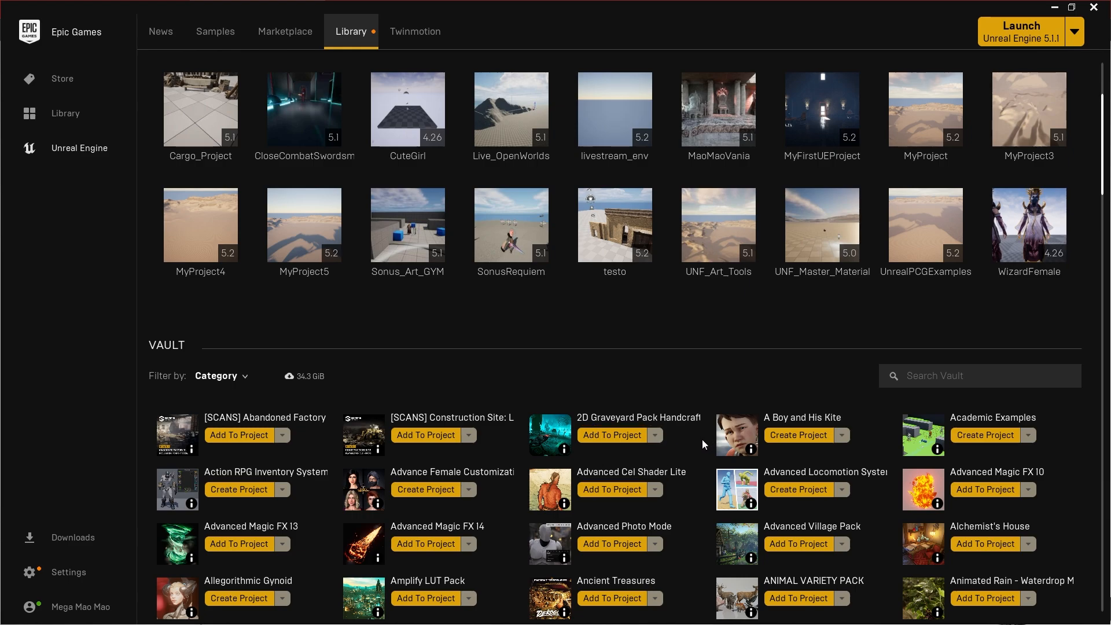
pyautogui.scroll(5, 703, 439)
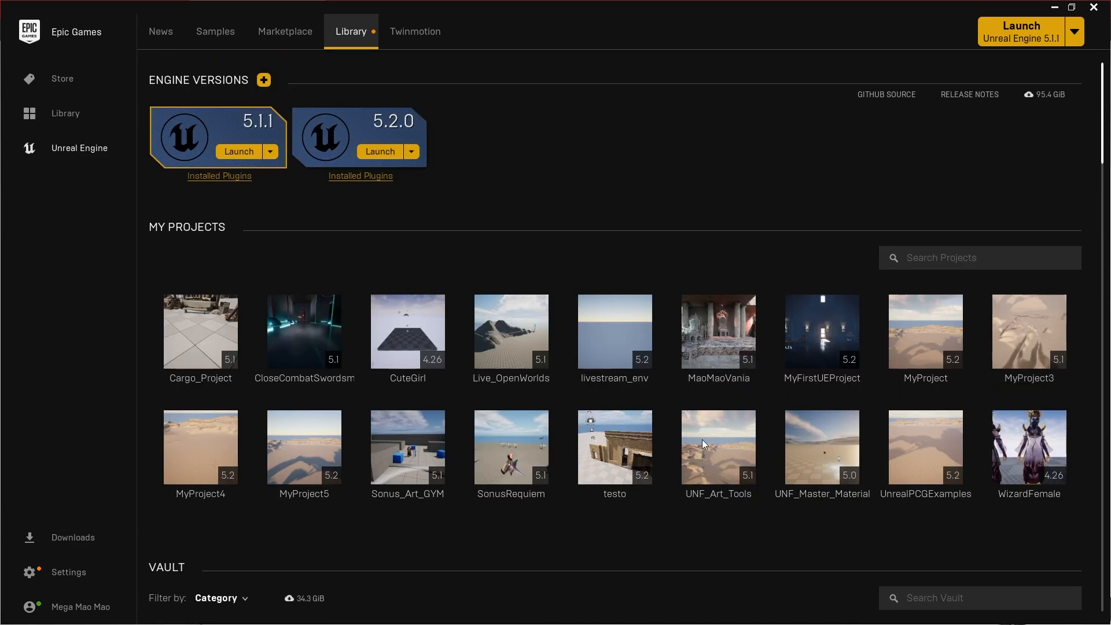
# Step: Launch Unreal Engine 5.2.0 and examine the First Person, Third Person, Top Down and Vehicle game templates
pyautogui.click(387, 155)
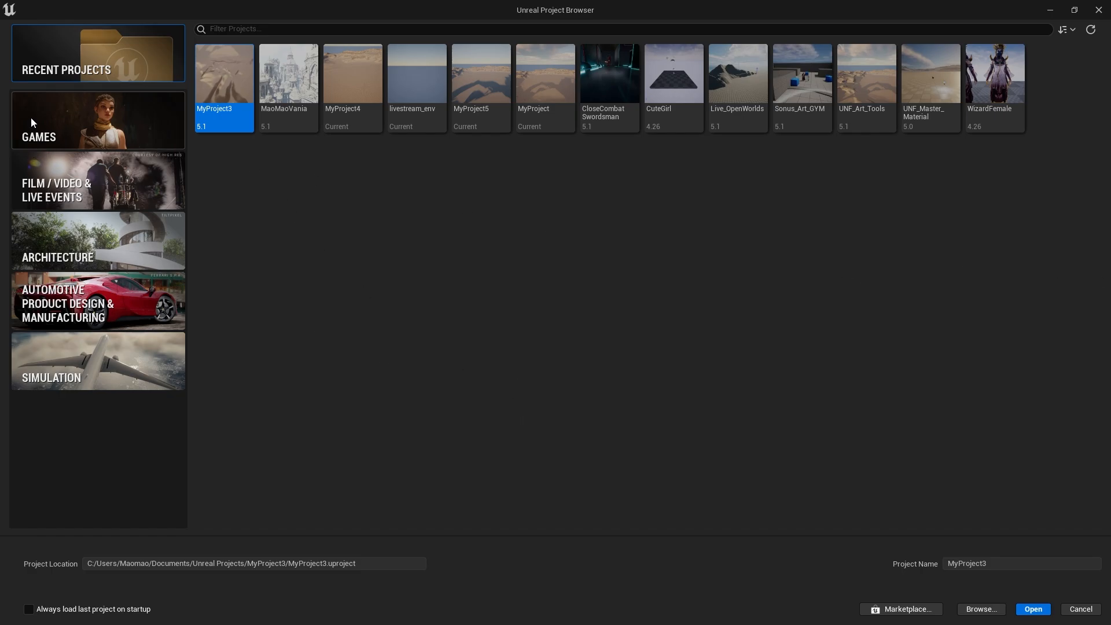
pyautogui.click(128, 131)
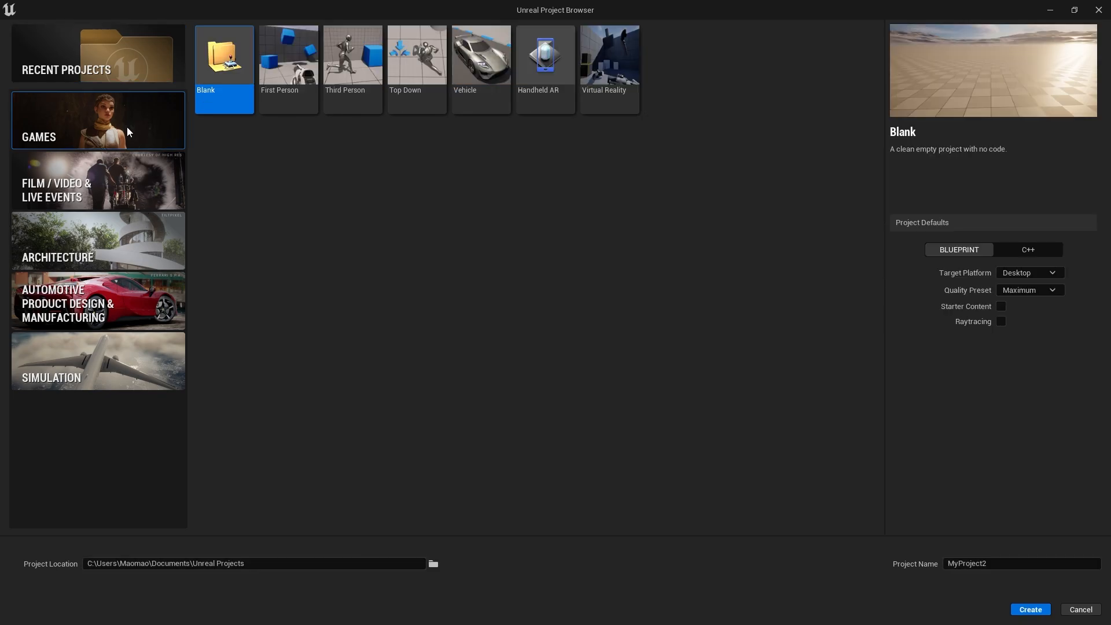
pyautogui.click(294, 79)
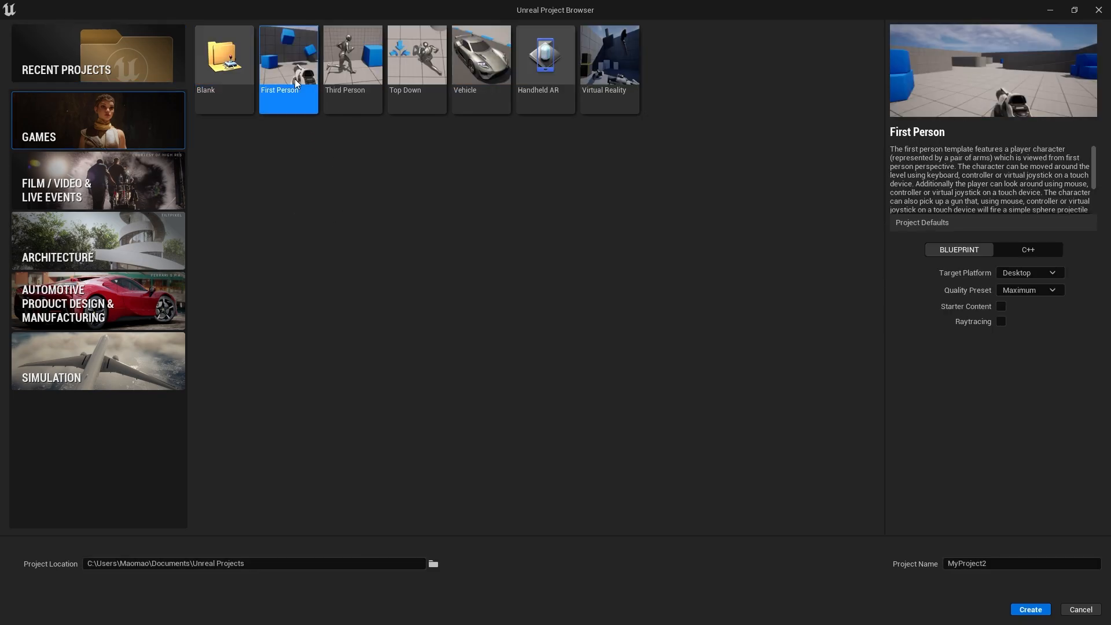
pyautogui.click(368, 95)
pyautogui.click(421, 110)
pyautogui.click(480, 97)
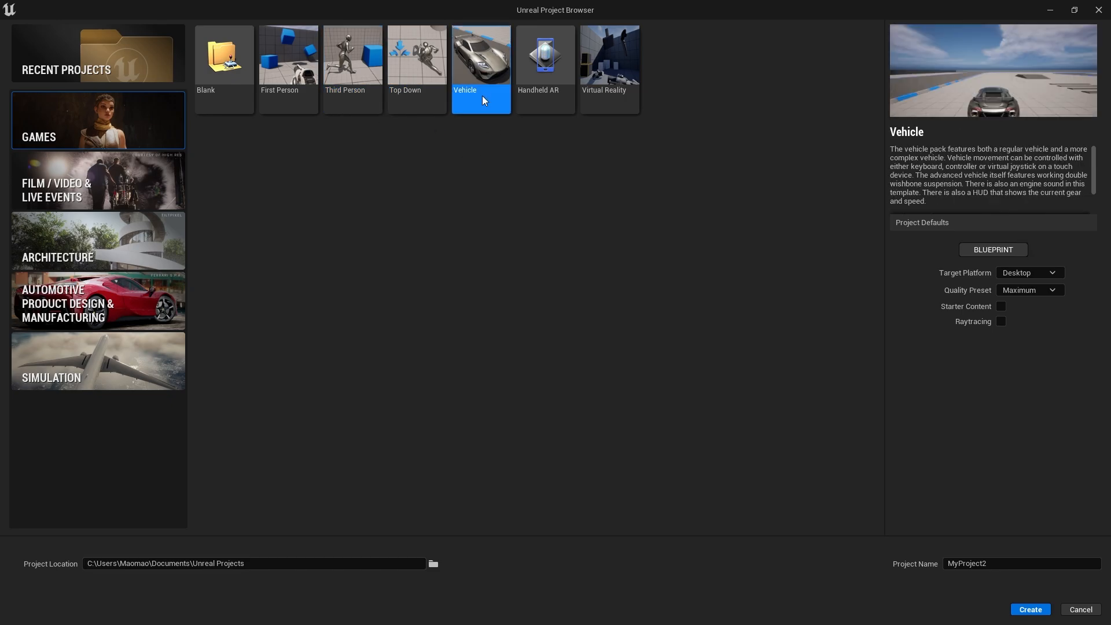
# Step: Browse the Film / Video & Live Events, Architecture, Automotive Product Design & Manufacturing and Simulation template categories
pyautogui.click(132, 170)
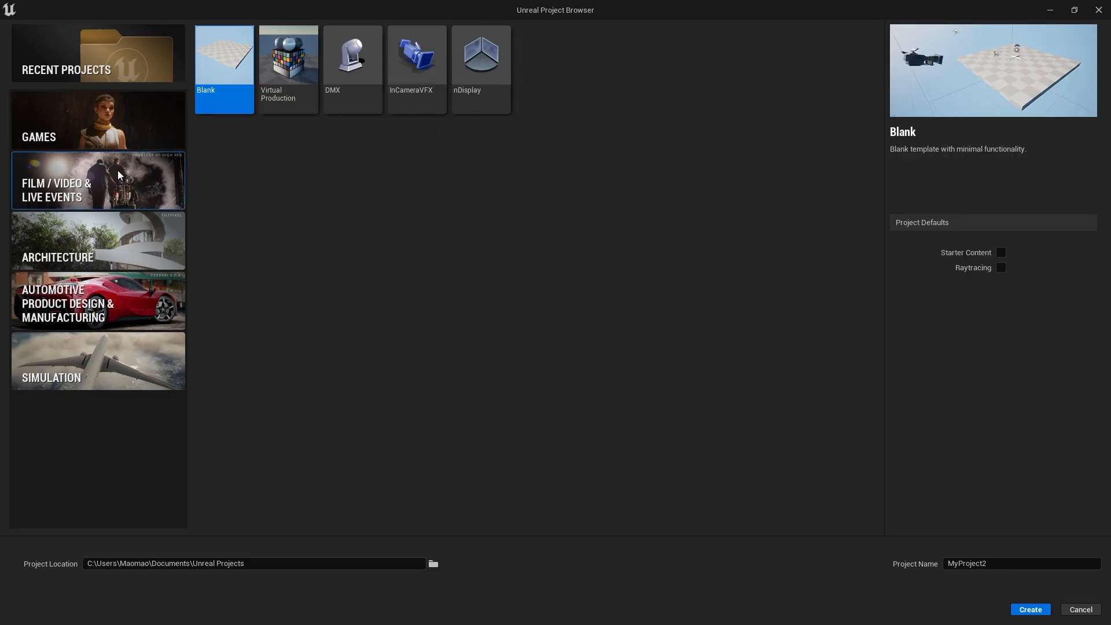
pyautogui.click(133, 240)
pyautogui.click(124, 306)
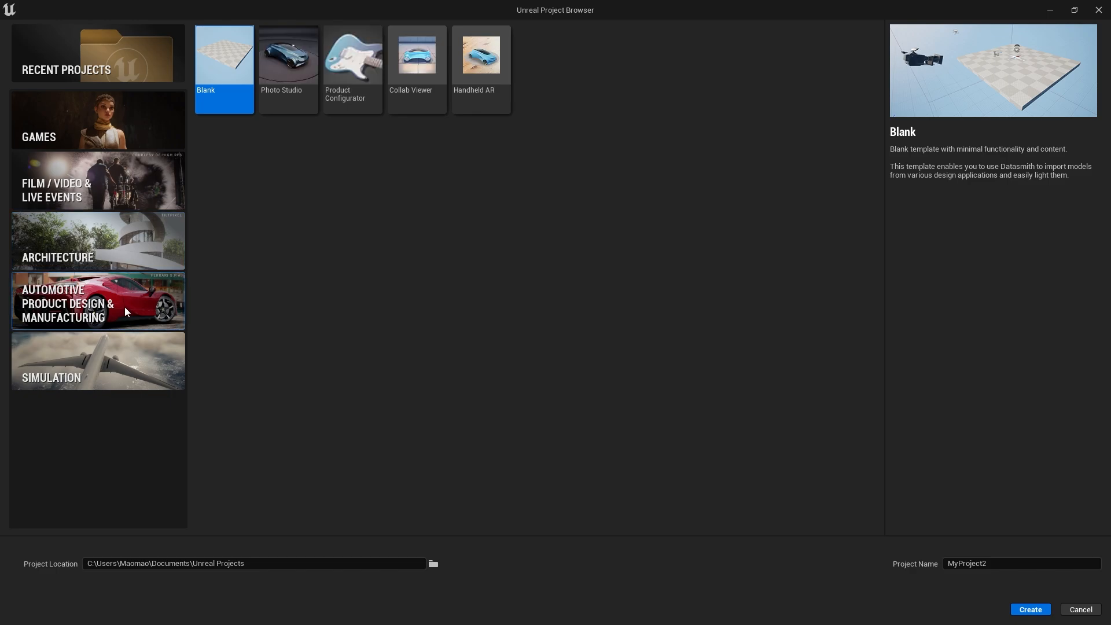
pyautogui.click(111, 372)
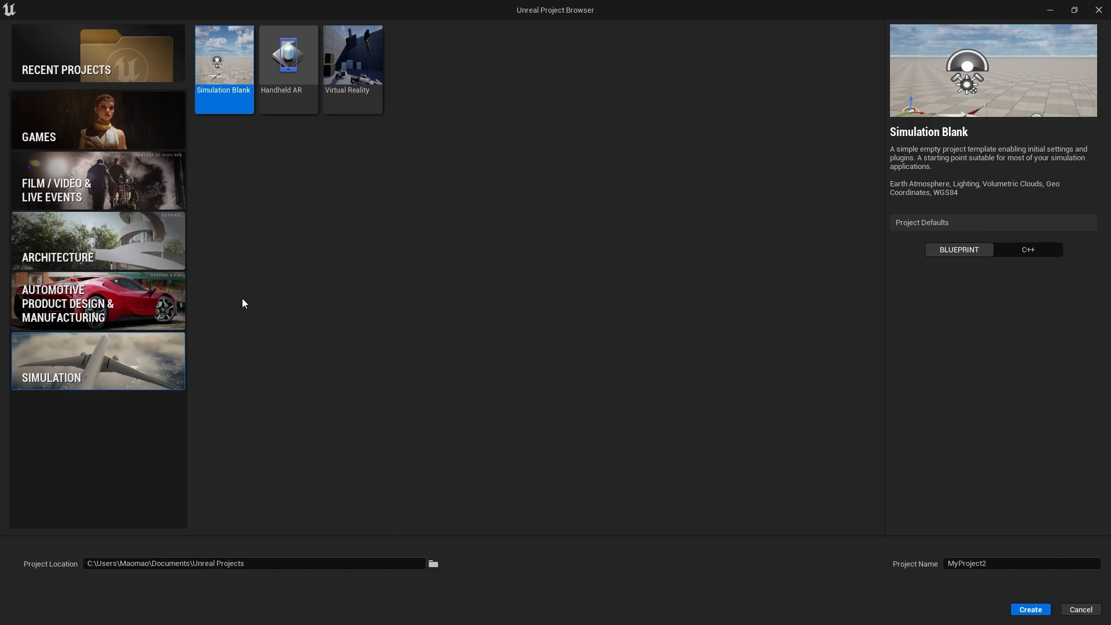
# Step: Return to the Games category's Blank template and name the new project MyFirstUEProject
pyautogui.click(112, 132)
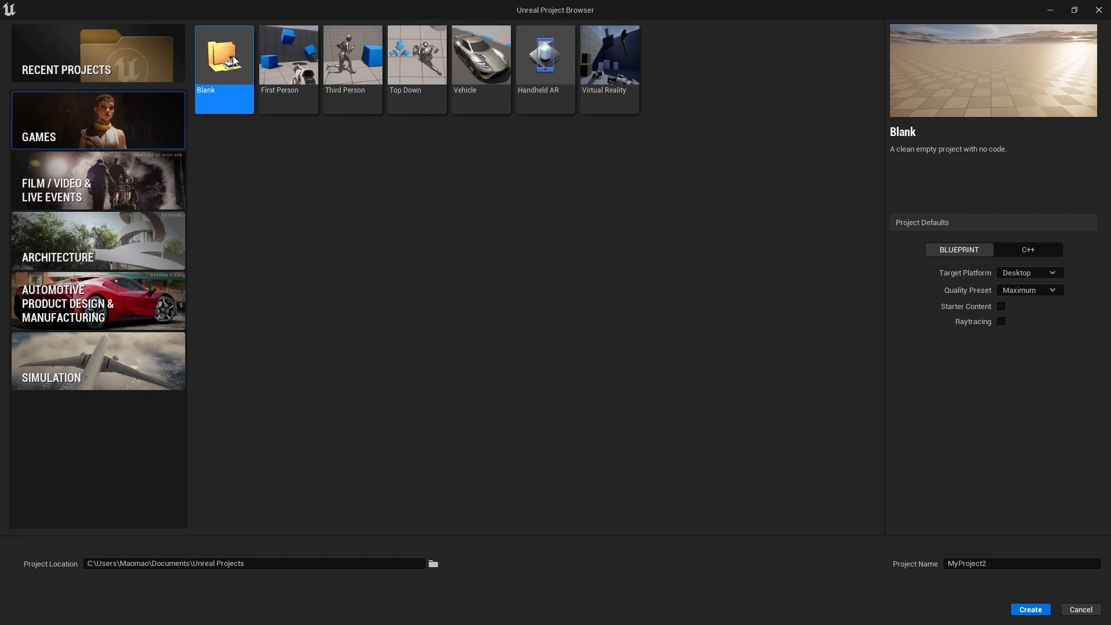
pyautogui.click(263, 563)
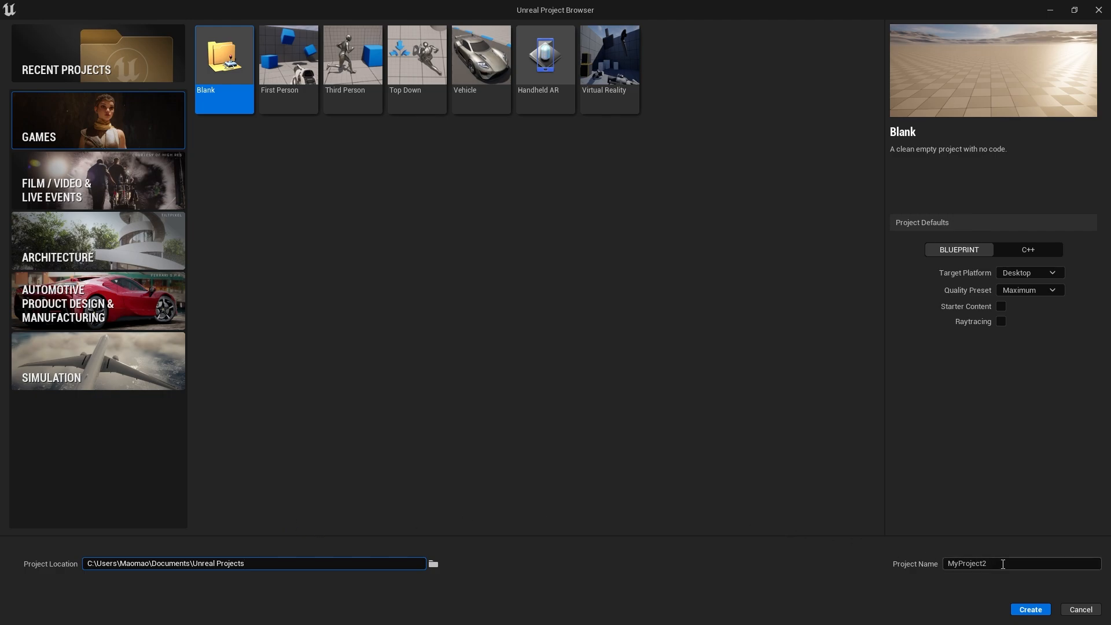
pyautogui.click(965, 563)
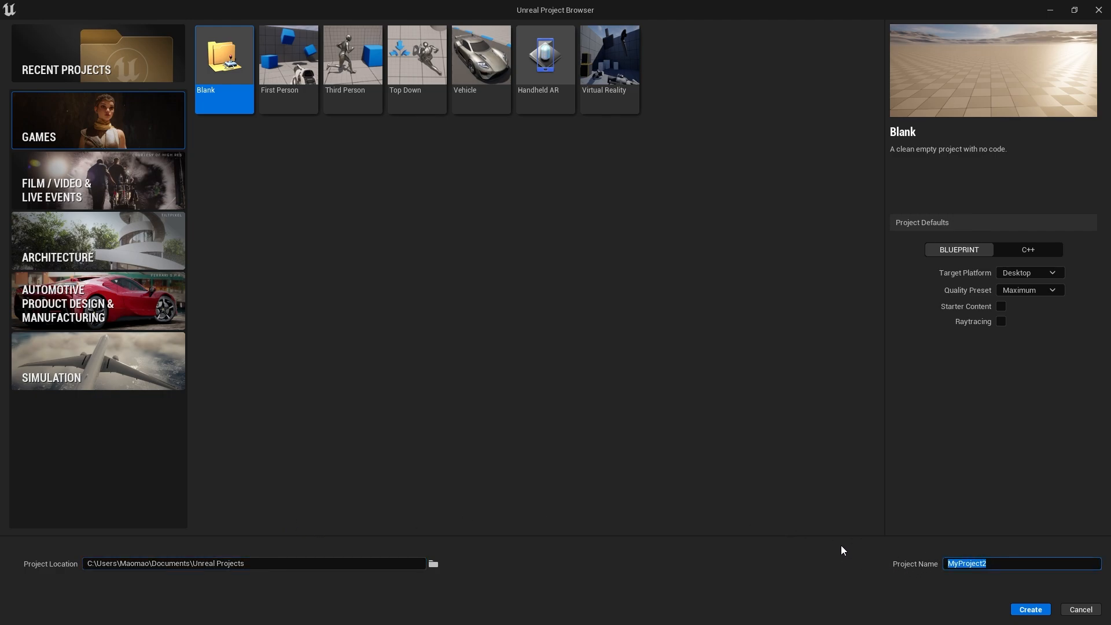
pyautogui.write('MyFirstUEProject')
# Step: Check the quality preset and target platform options, keep Maximum and Desktop, and create the project
pyautogui.click(1058, 289)
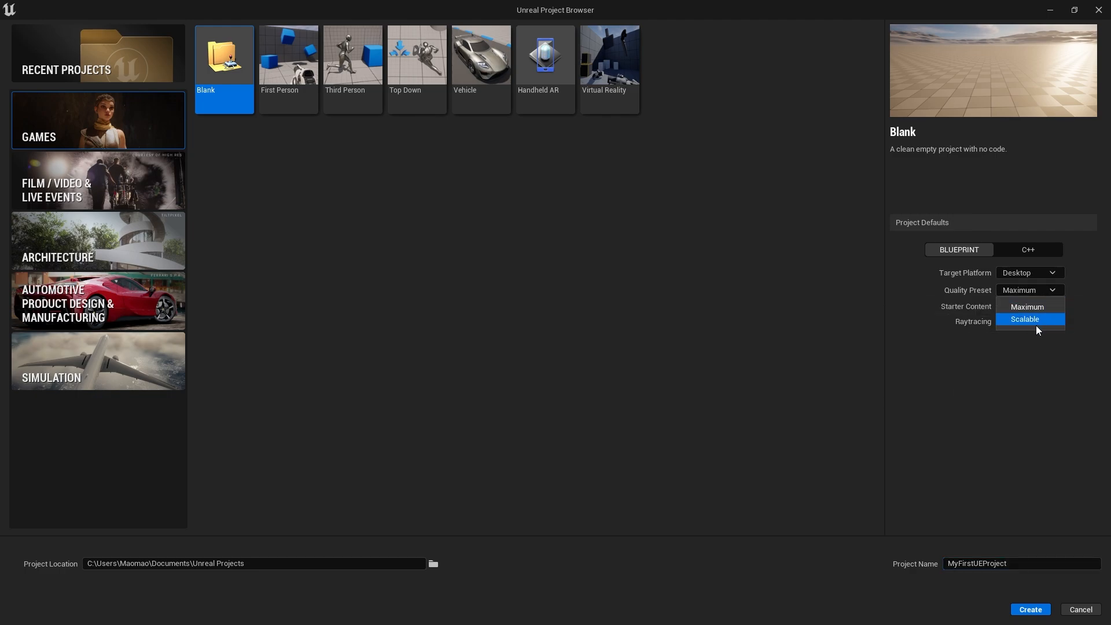
pyautogui.click(1045, 291)
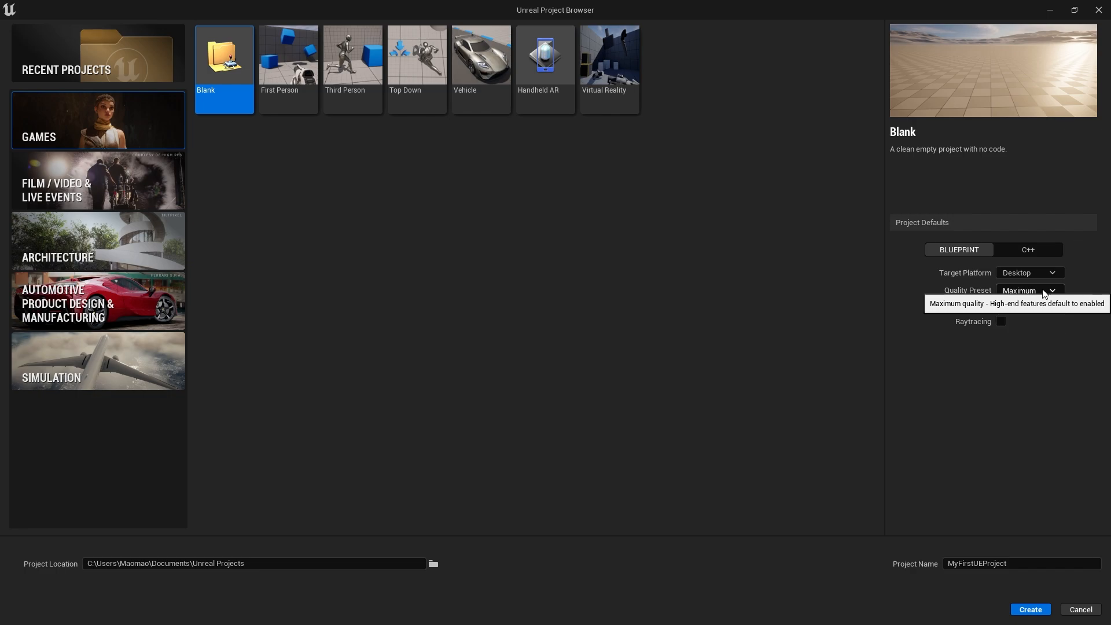
pyautogui.click(1059, 275)
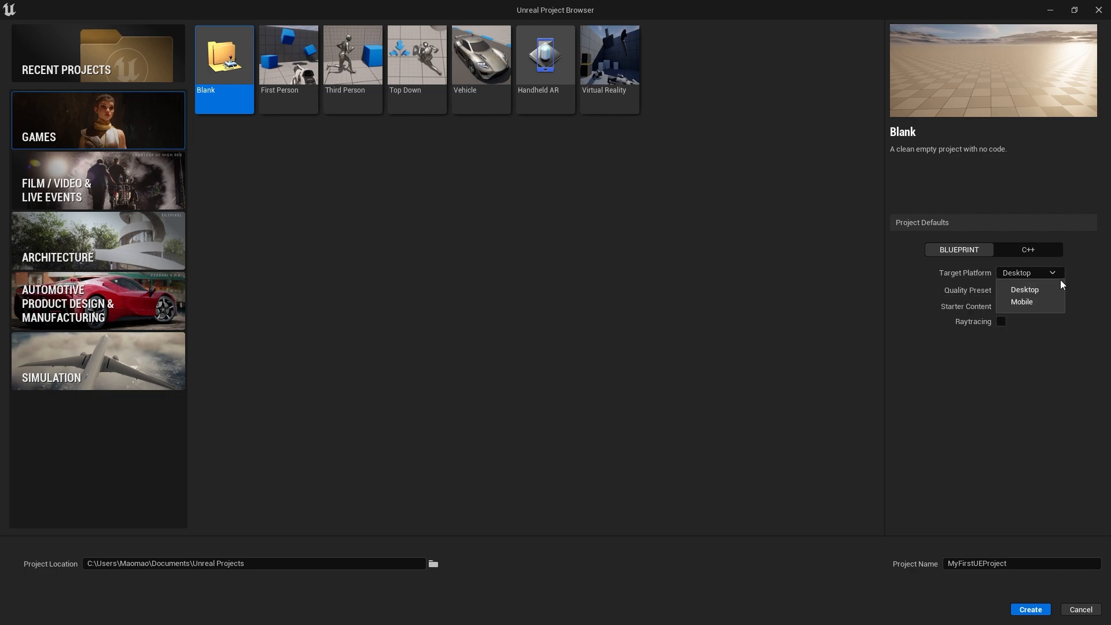
pyautogui.click(1040, 281)
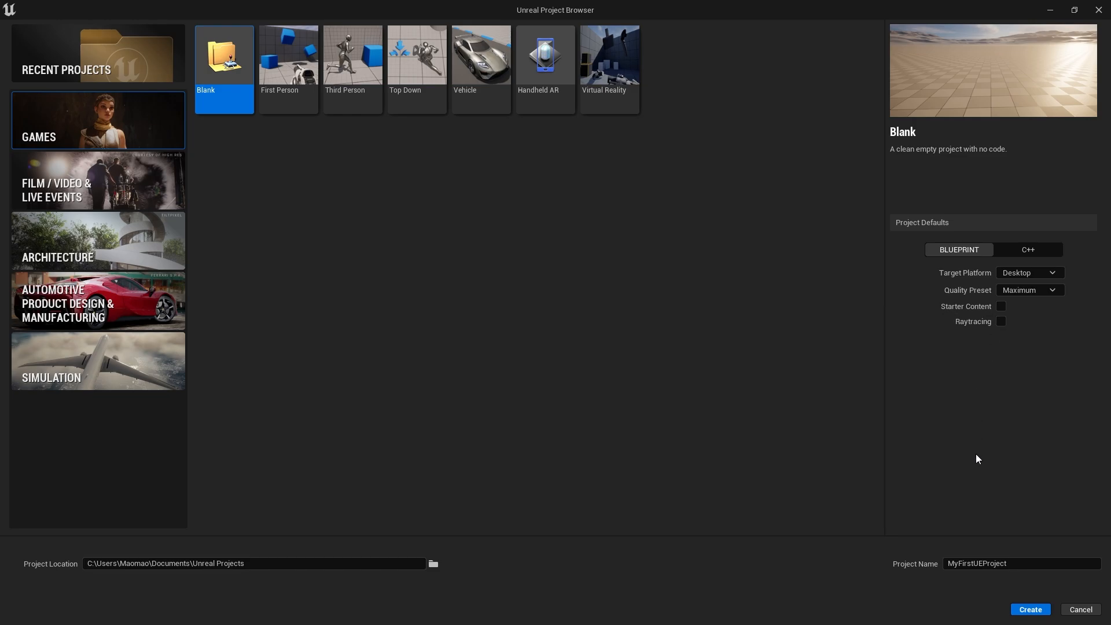
pyautogui.click(1022, 611)
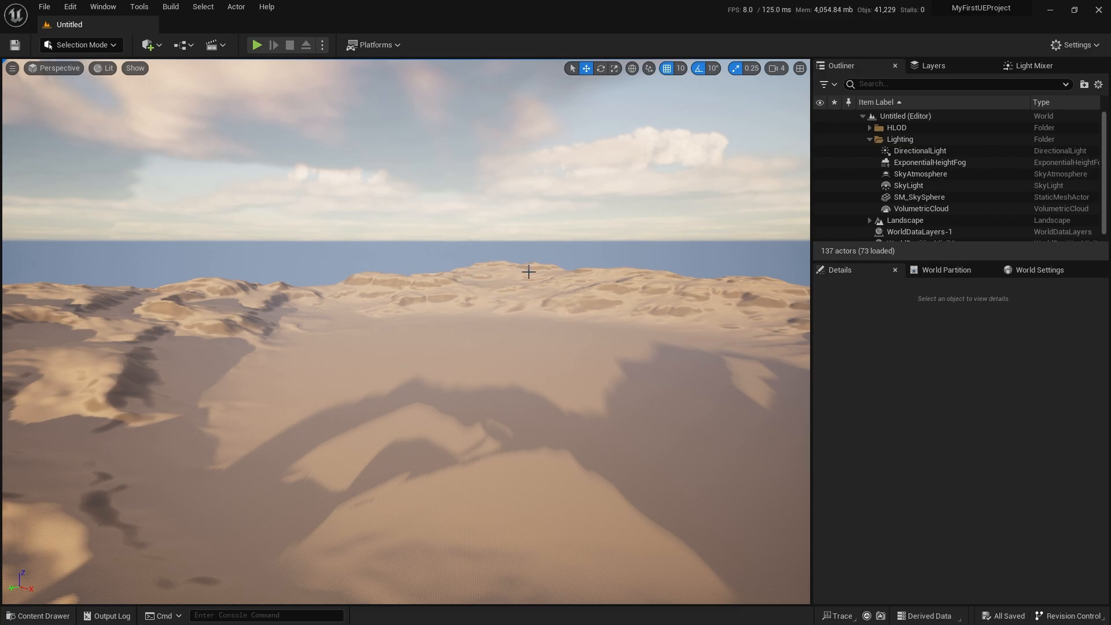
# Step: Look through the level's actor list and fly the camera forward, backward and sideways over the landscape
pyautogui.scroll(-1, 914, 181)
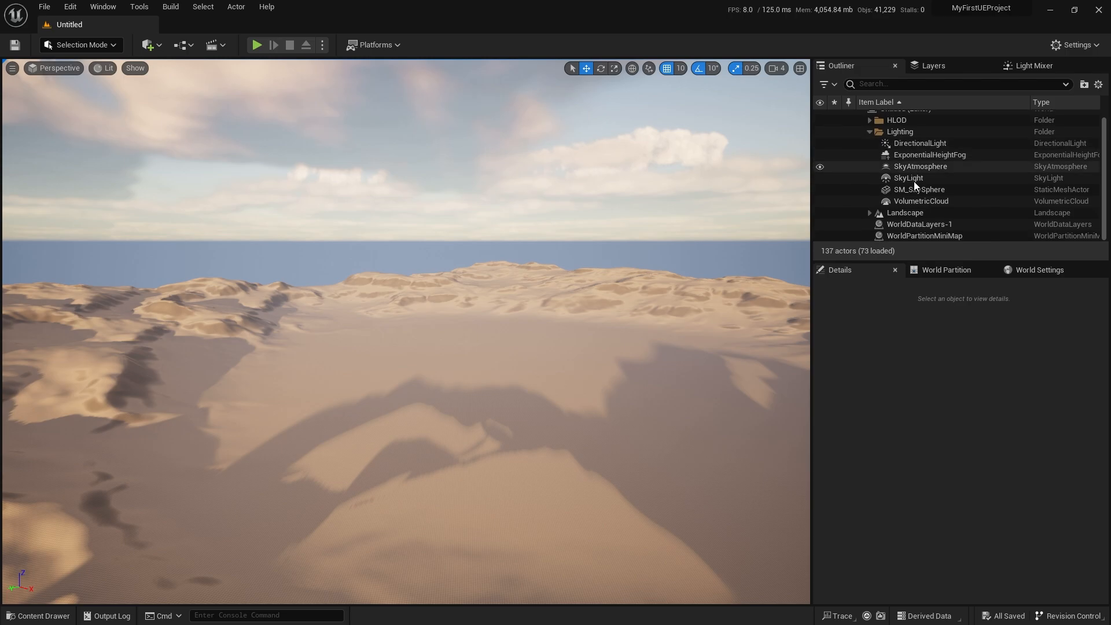
pyautogui.scroll(1, 922, 162)
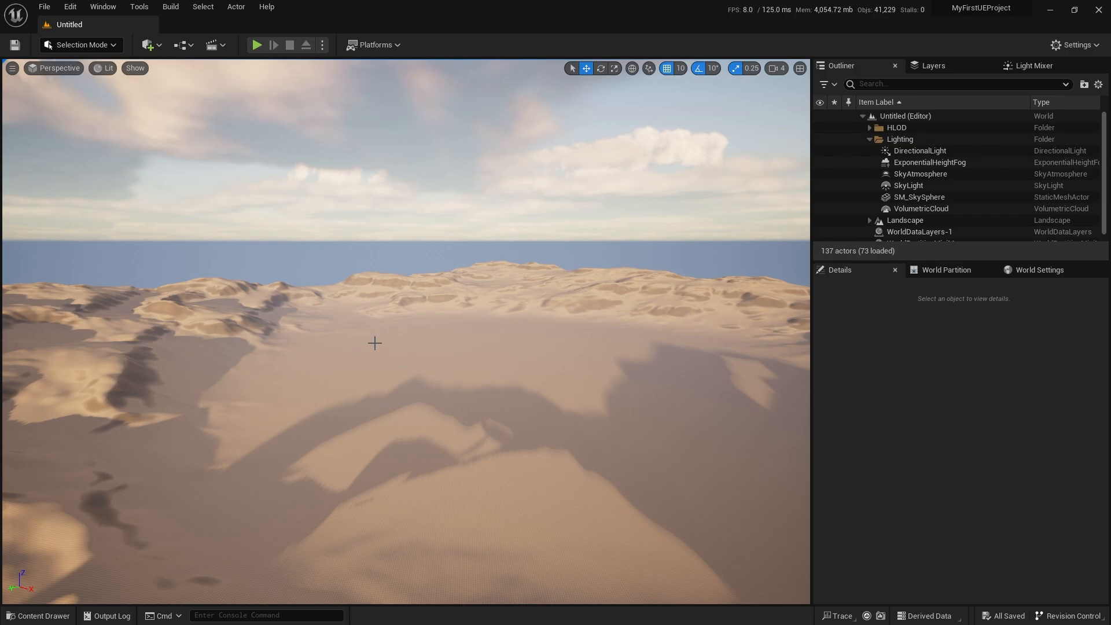
pyautogui.moveTo(431, 306); pyautogui.dragTo(439, 267, button='right')
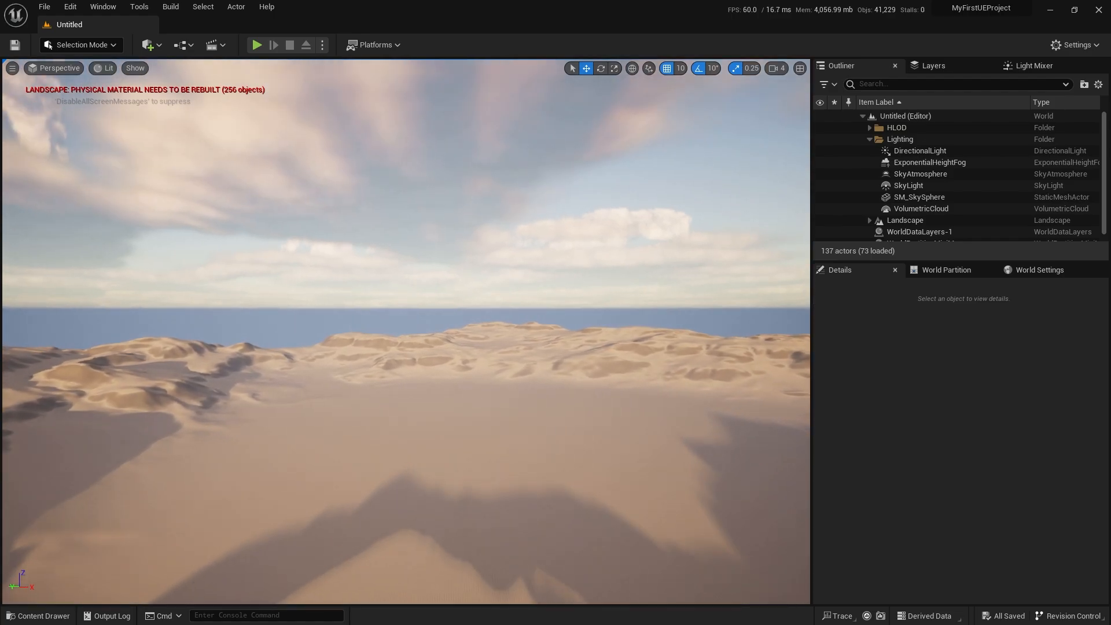
pyautogui.press('s')
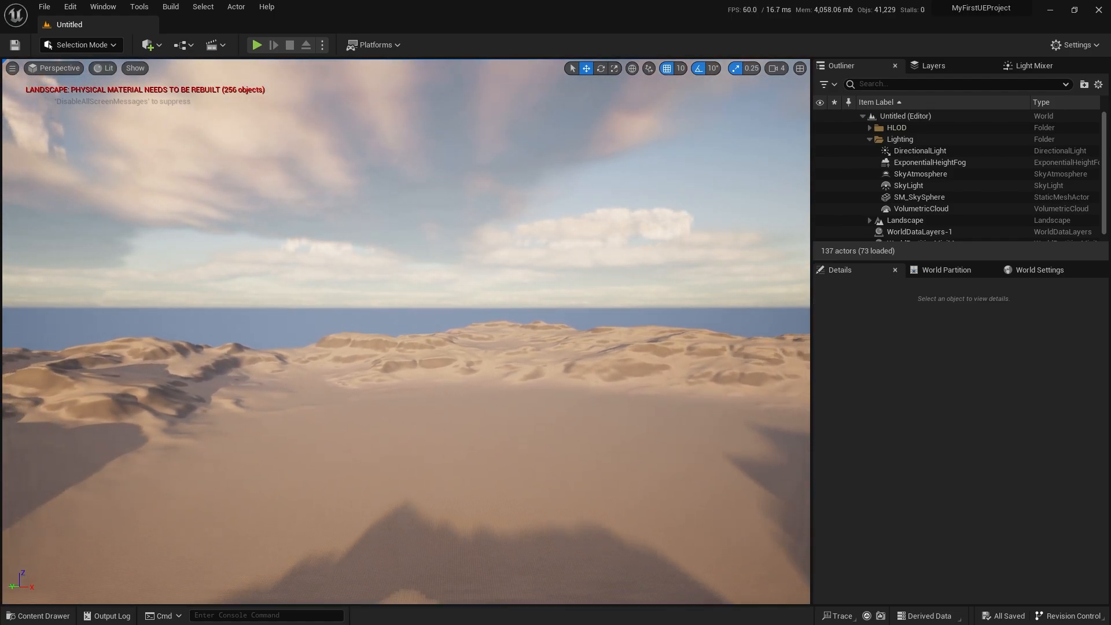
pyautogui.press('a')
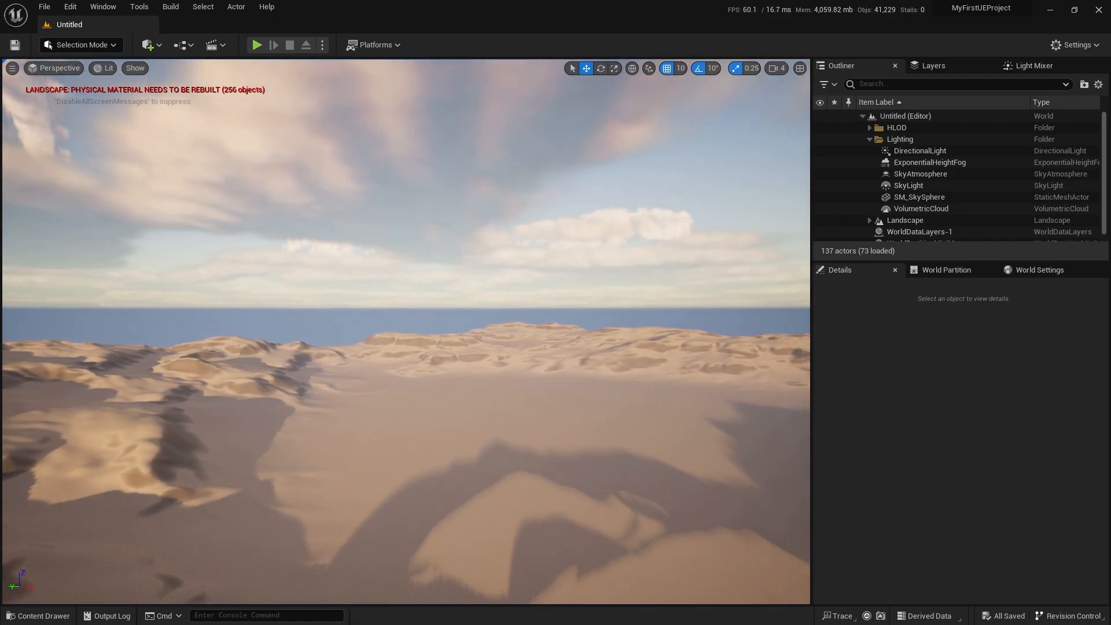
pyautogui.press('d')
pyautogui.moveTo(440, 267)
pyautogui.mouseDown(button='right')
pyautogui.moveTo(440, 231)
pyautogui.moveTo(439, 277)
pyautogui.moveTo(451, 273)
pyautogui.mouseUp(button='right')
pyautogui.press('w')
pyautogui.press('a')
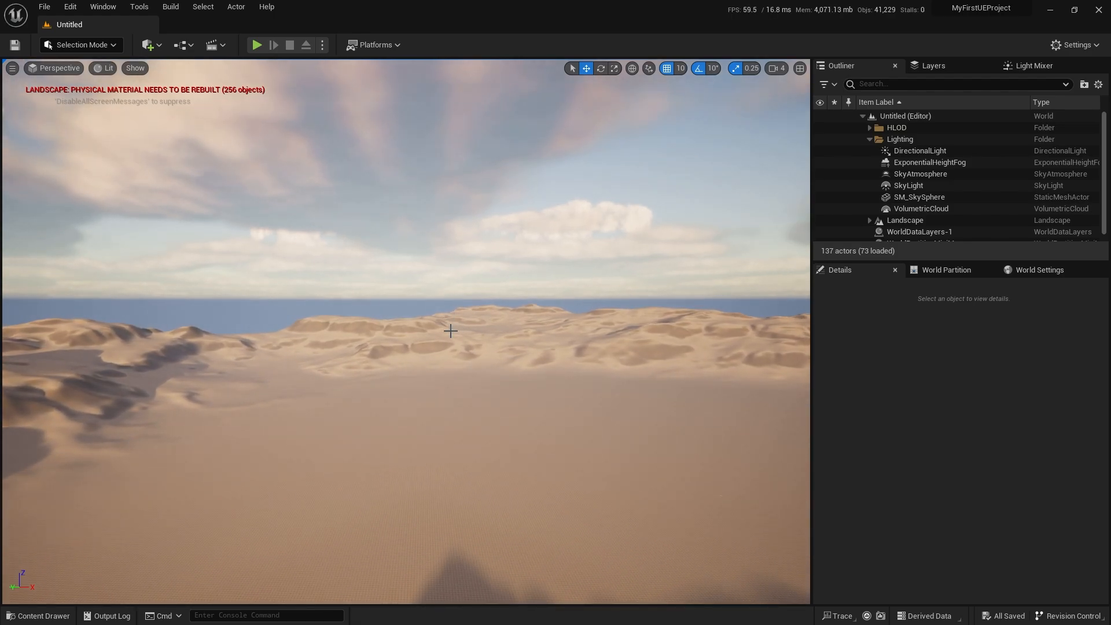
# Step: Raise and lower the viewport camera, combine this with sideways movement, and turn to view another part of the desert
pyautogui.press('e')
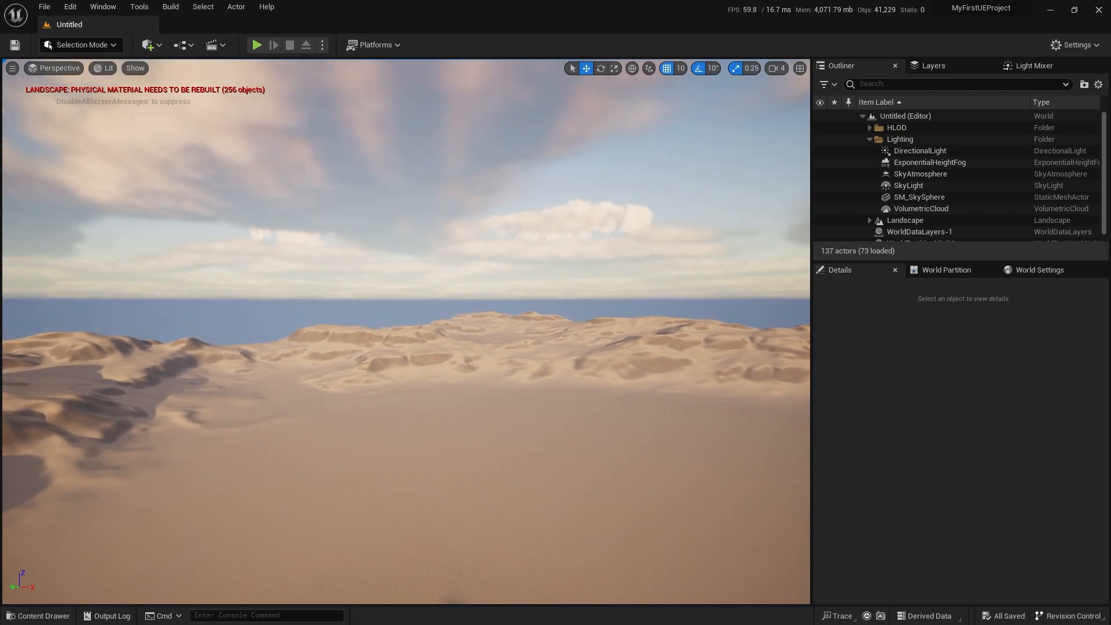
pyautogui.press('q')
pyautogui.press('w')
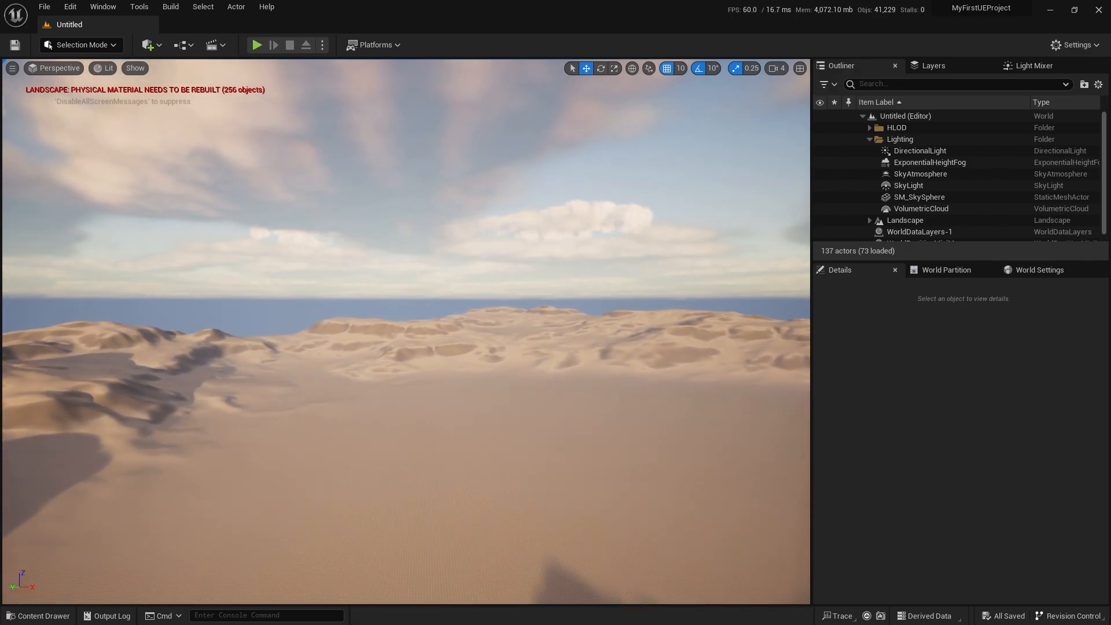
pyautogui.press('q')
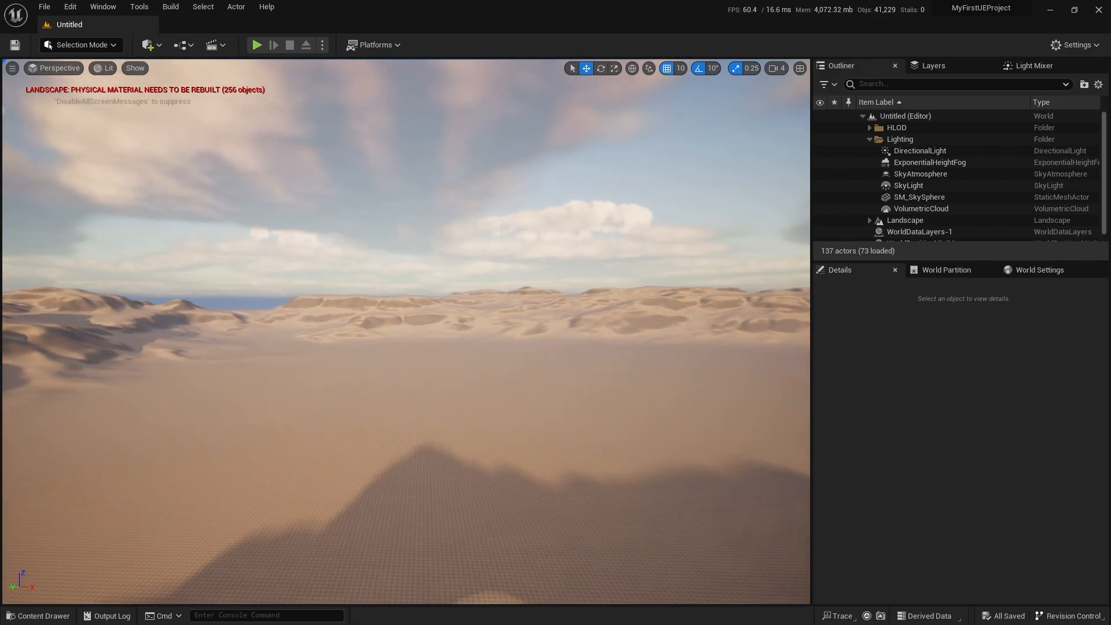
pyautogui.press('e')
pyautogui.press('q')
pyautogui.press('d')
pyautogui.press('a')
pyautogui.press('e')
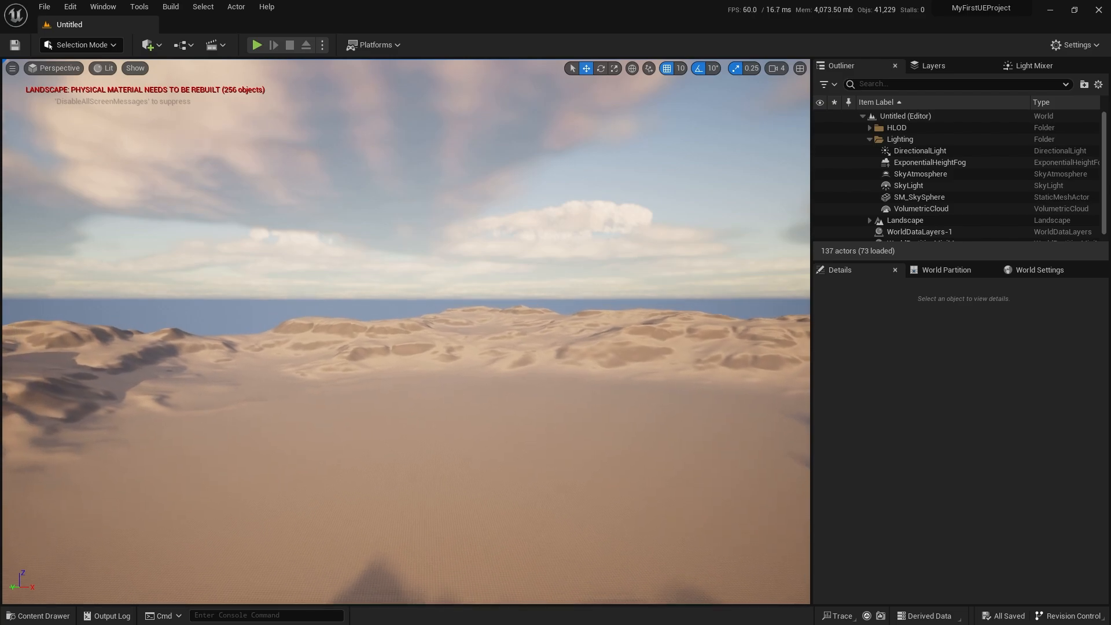
pyautogui.press('d')
pyautogui.moveTo(469, 510)
pyautogui.mouseDown()
pyautogui.moveTo(428, 498)
pyautogui.moveTo(775, 498)
pyautogui.moveTo(298, 493)
pyautogui.moveTo(469, 510)
pyautogui.mouseUp()
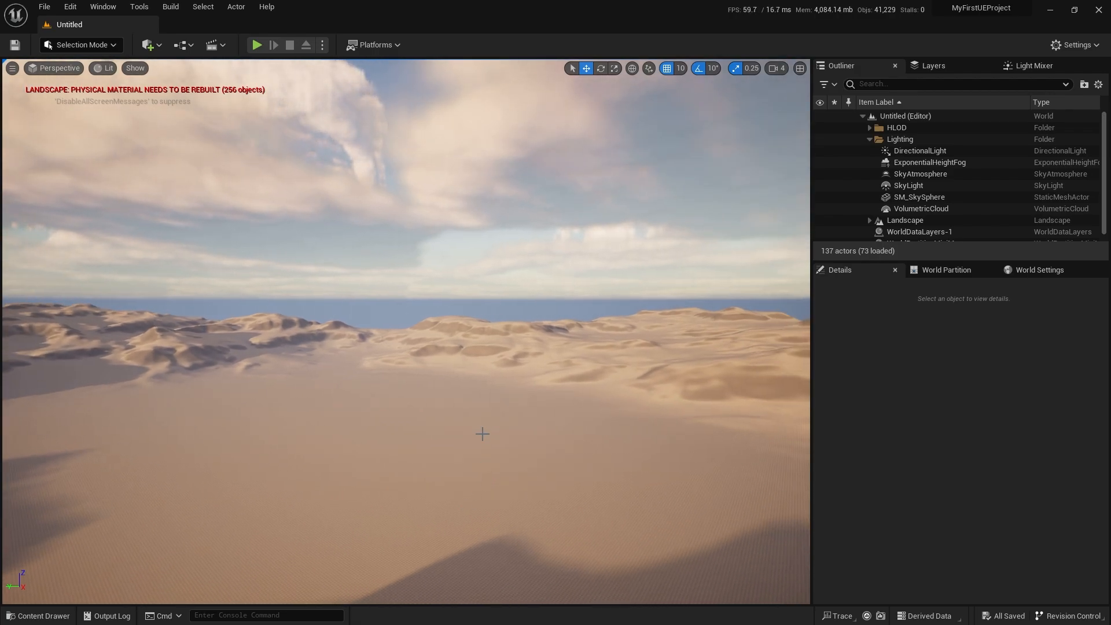
pyautogui.moveTo(482, 434); pyautogui.dragTo(581, 431, button='right')
pyautogui.press('w')
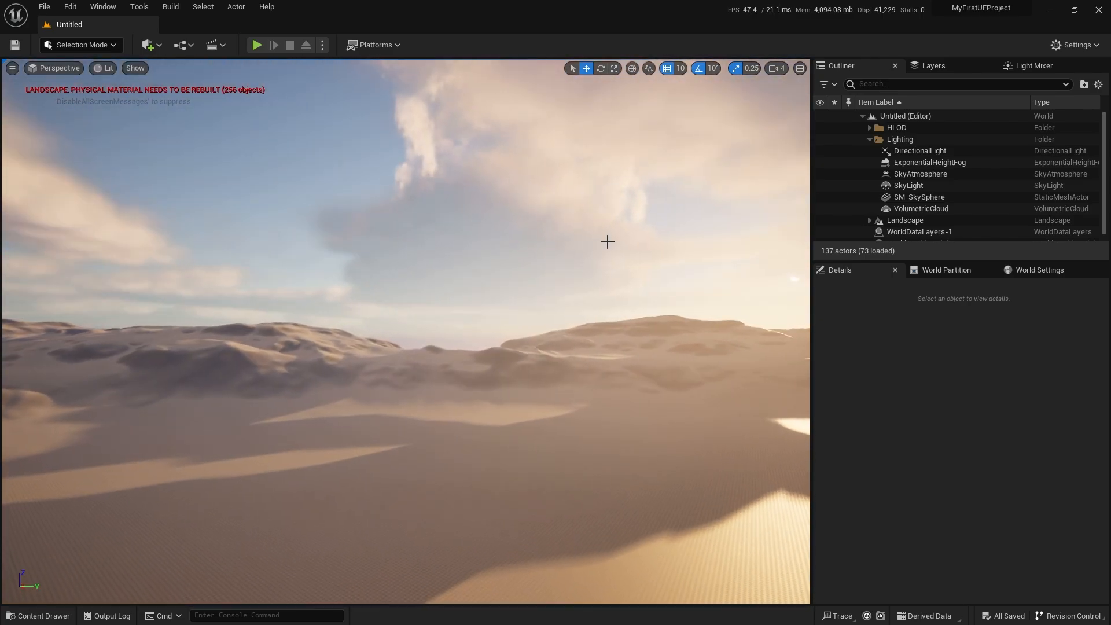
# Step: Try a viewport camera speed of 1.3, raise it to 64, and test it by flying back and forth across the landscape
pyautogui.click(775, 74)
pyautogui.moveTo(814, 95); pyautogui.dragTo(793, 95)
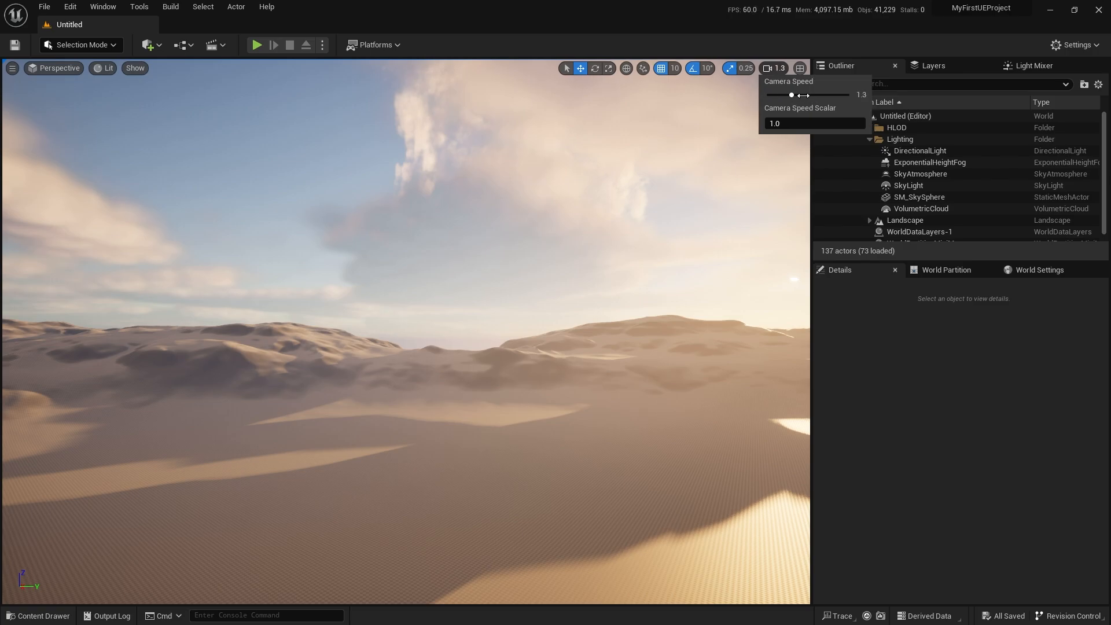
pyautogui.moveTo(792, 95); pyautogui.dragTo(848, 98)
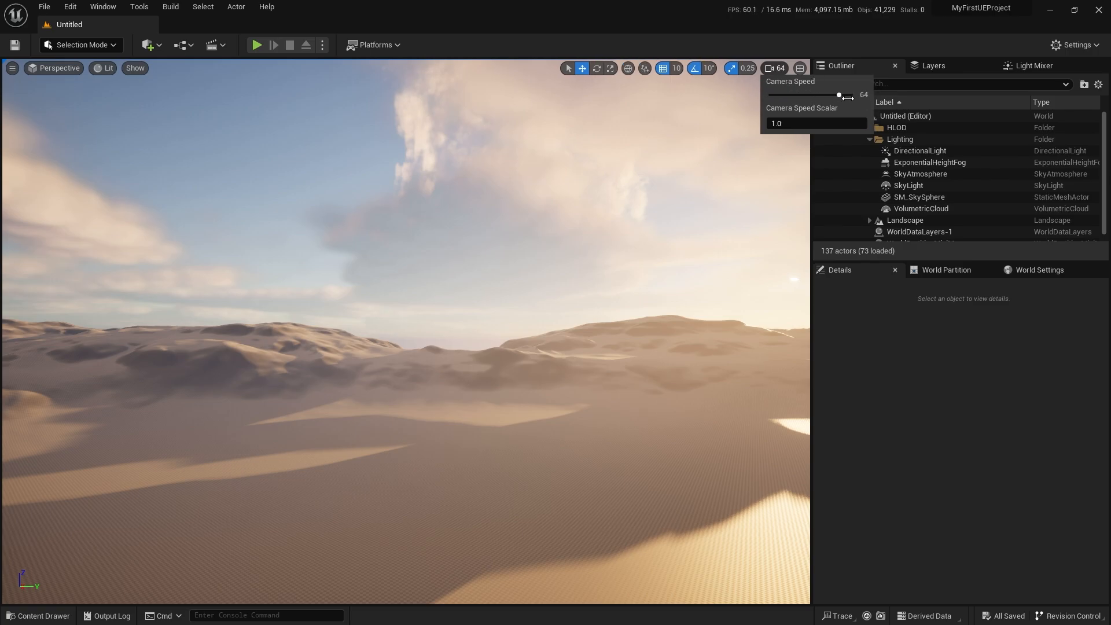
pyautogui.press('w')
pyautogui.moveTo(566, 341); pyautogui.dragTo(697, 354, button='right')
pyautogui.press('w')
pyautogui.press('s')
pyautogui.press('w')
pyautogui.press('w')
pyautogui.press('s')
pyautogui.press('w')
pyautogui.press('s')
pyautogui.press('w')
pyautogui.press('s')
pyautogui.press('w')
pyautogui.press('s')
pyautogui.press('w')
# Step: Adjust the camera speed while flying until it is 12.8, and bring the camera down to the flat checkered ground
pyautogui.scroll(-7, 842, 332)
pyautogui.press('s')
pyautogui.press('d')
pyautogui.scroll(-4, 831, 336)
pyautogui.scroll(-4, 831, 337)
pyautogui.press('s')
pyautogui.press('a')
pyautogui.press('w')
pyautogui.scroll(4, 860, 366)
pyautogui.scroll(4, 803, 337)
pyautogui.press('s')
pyautogui.press('d')
pyautogui.scroll(-4, 830, 359)
pyautogui.press('s')
pyautogui.press('a')
pyautogui.press('w')
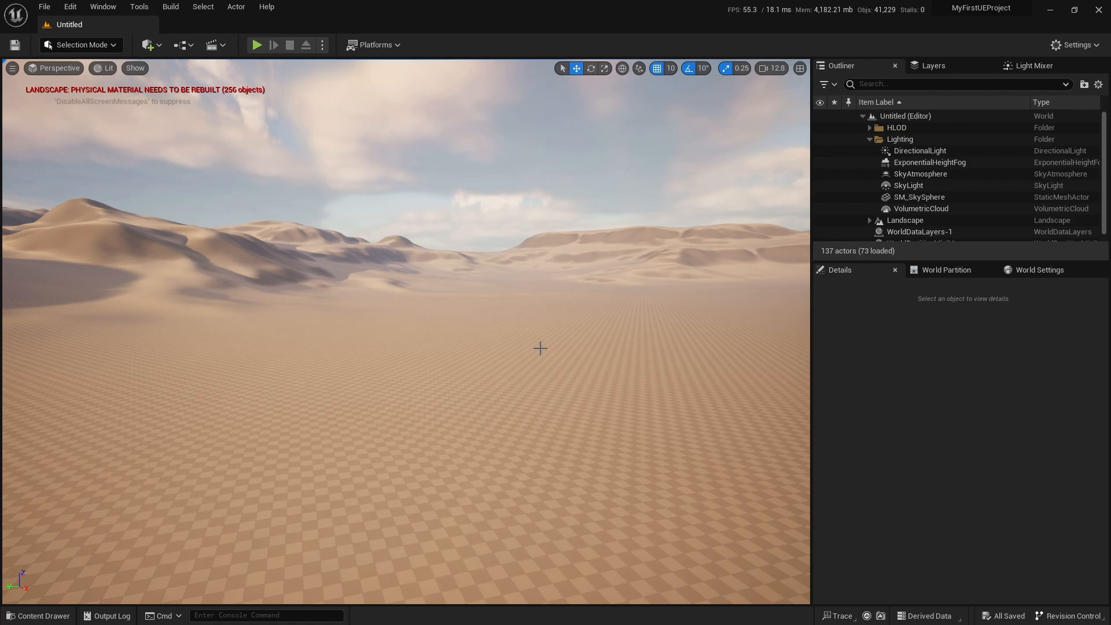
# Step: Place a Cube shape on the checkered ground in front of the camera
pyautogui.click(155, 47)
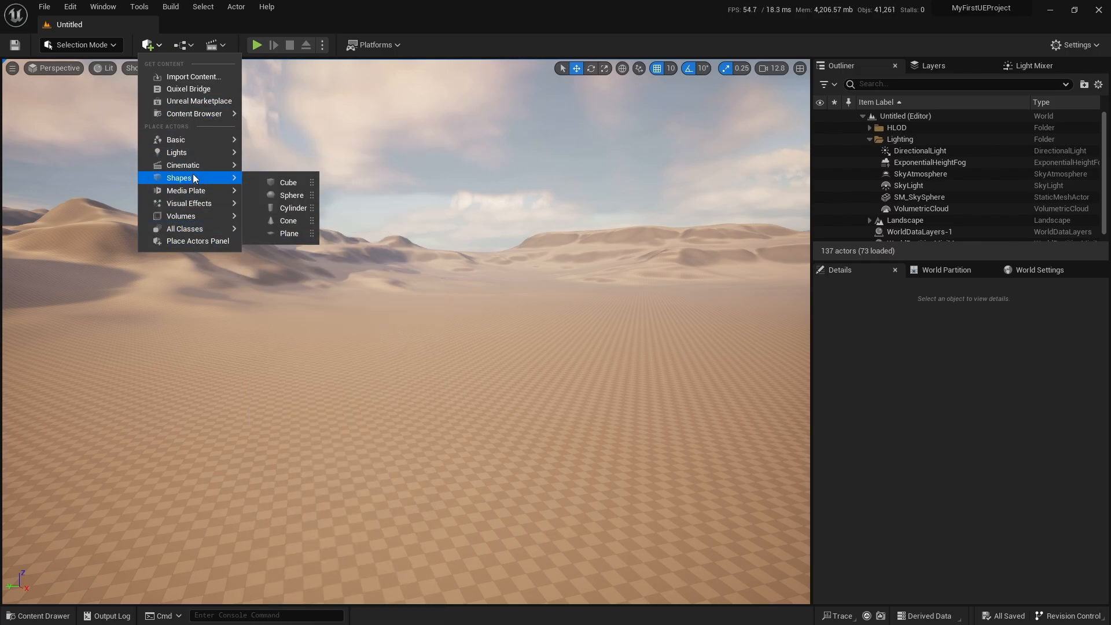
pyautogui.moveTo(192, 139)
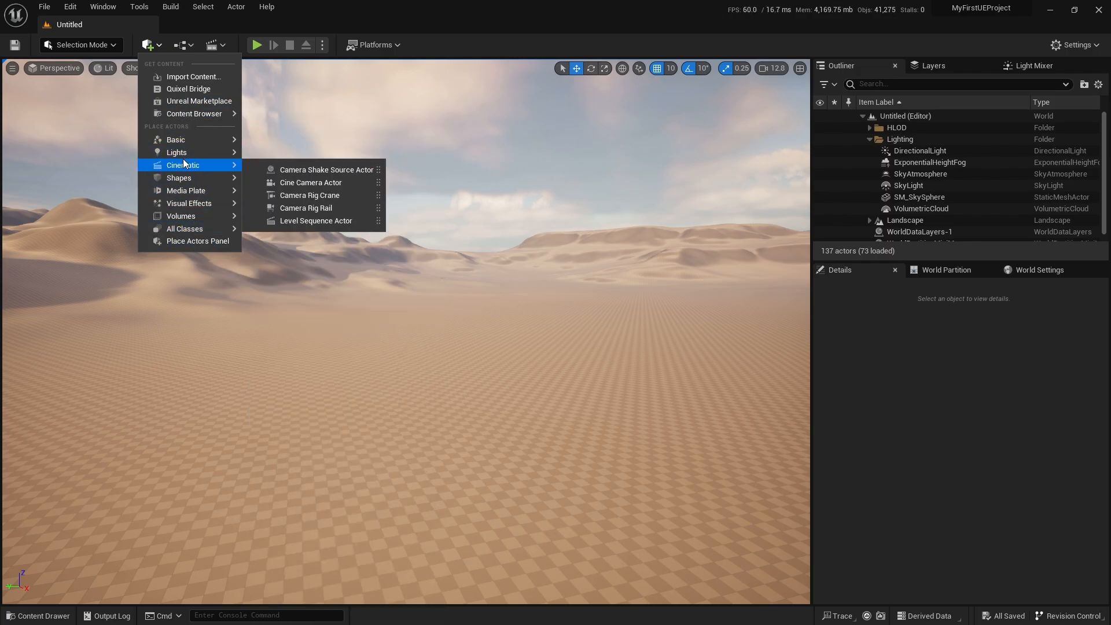
pyautogui.moveTo(213, 180)
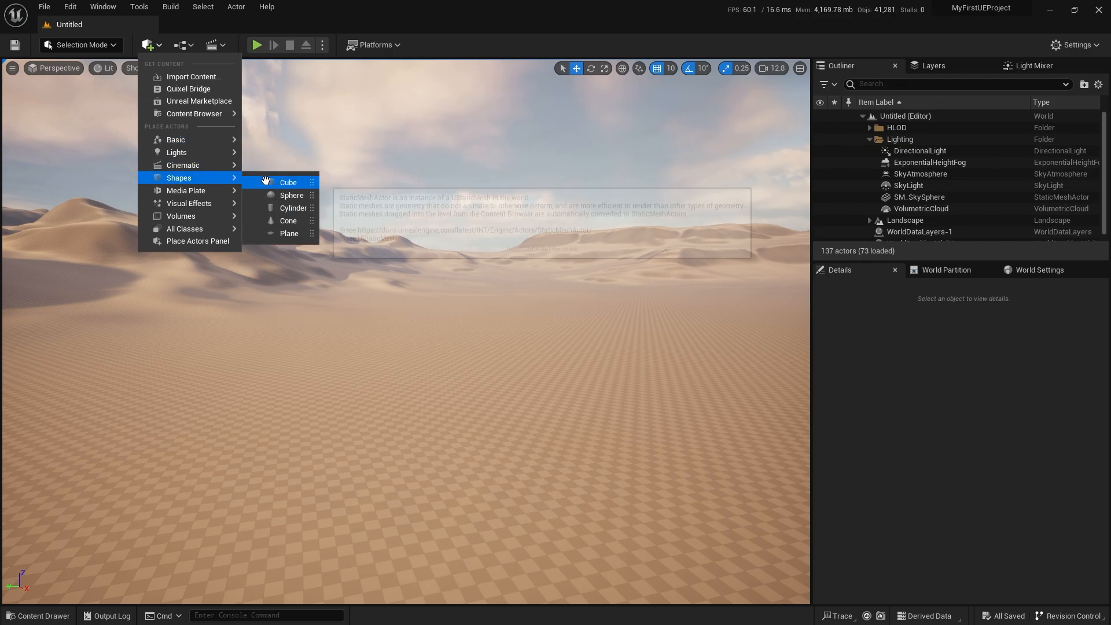
pyautogui.moveTo(289, 182); pyautogui.dragTo(437, 451)
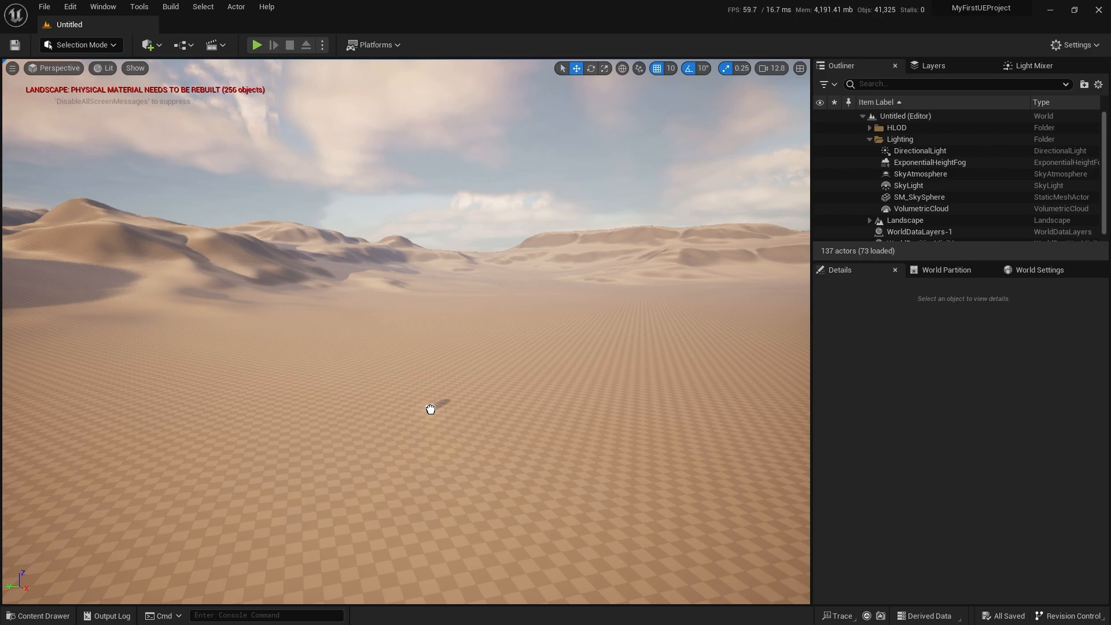
pyautogui.moveTo(430, 409); pyautogui.dragTo(418, 417)
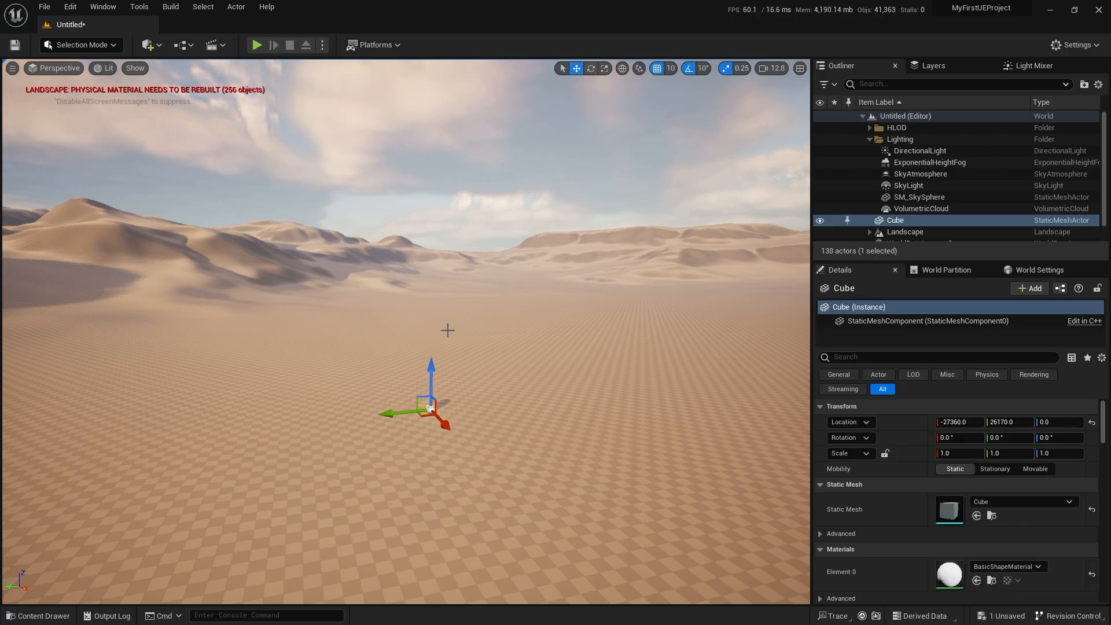
# Step: Fly the camera up to the cube and reduce the camera speed to 1.6
pyautogui.moveTo(515, 392)
pyautogui.mouseDown(button='right')
pyautogui.moveTo(531, 412)
pyautogui.moveTo(463, 422)
pyautogui.moveTo(549, 405)
pyautogui.moveTo(541, 385)
pyautogui.moveTo(517, 392)
pyautogui.mouseUp(button='right')
pyautogui.press('w')
pyautogui.press('s')
pyautogui.press('a')
pyautogui.scroll(-2, 549, 404)
pyautogui.press('d')
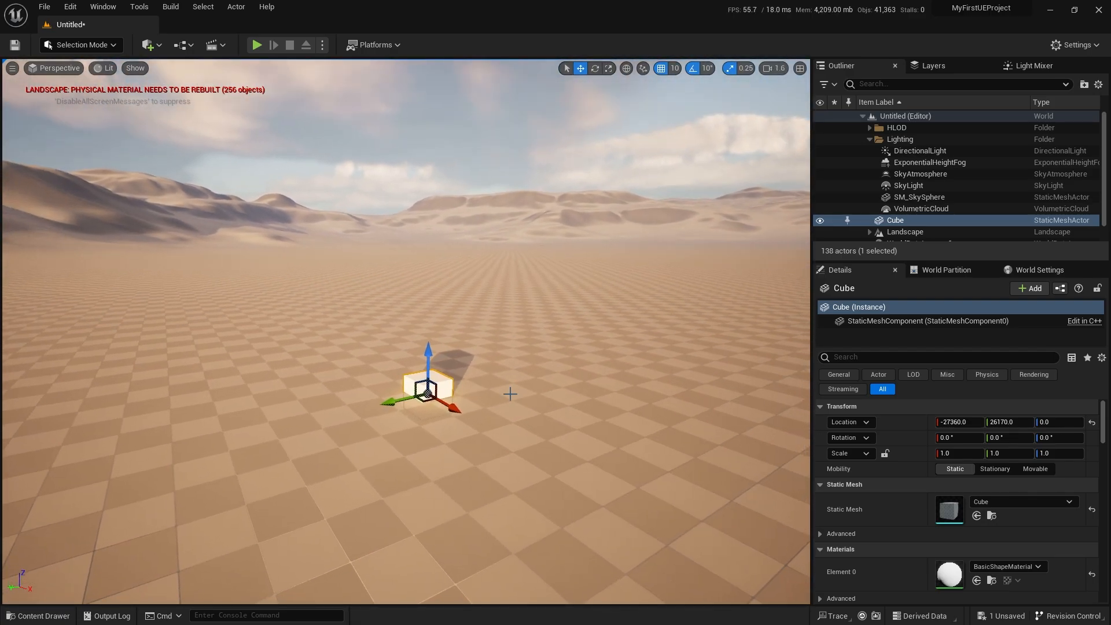
# Step: Frame the selected cube and raise it along the vertical axis to a Z location of 60
pyautogui.press('f')
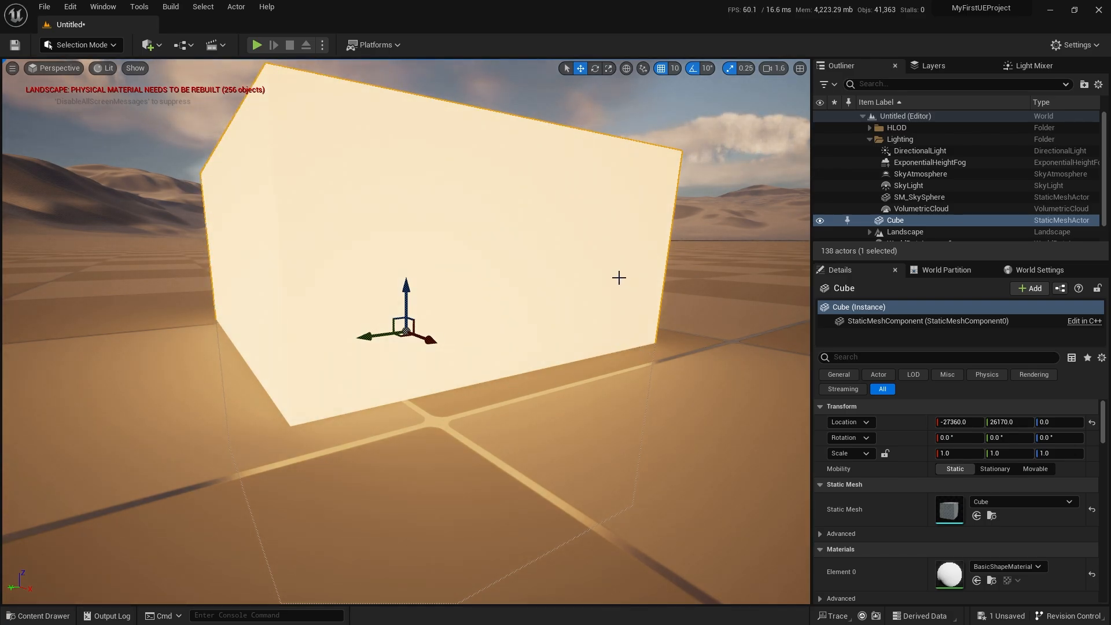
pyautogui.moveTo(619, 278)
pyautogui.keyDown('alt'); pyautogui.mouseDown()
pyautogui.moveTo(535, 348)
pyautogui.moveTo(382, 364)
pyautogui.moveTo(780, 336)
pyautogui.moveTo(723, 260)
pyautogui.moveTo(695, 272)
pyautogui.moveTo(666, 347)
pyautogui.moveTo(619, 280)
pyautogui.mouseUp(); pyautogui.keyUp('alt')
pyautogui.keyDown('alt'); pyautogui.moveTo(619, 280); pyautogui.dragTo(579, 359, button='right'); pyautogui.keyUp('alt')
pyautogui.moveTo(407, 297); pyautogui.dragTo(410, 217)
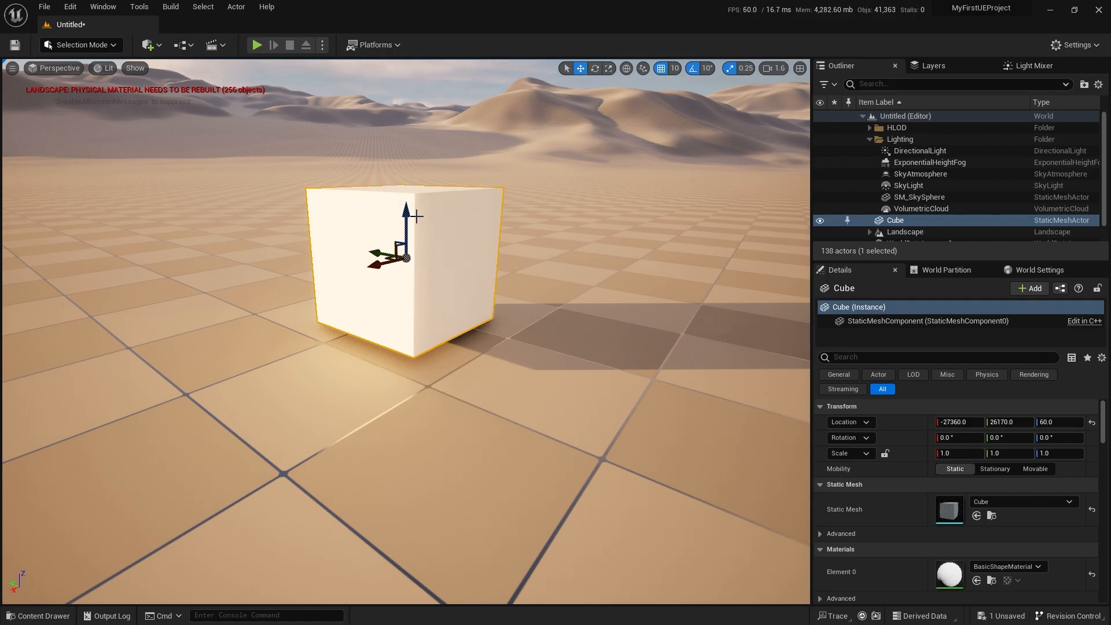
# Step: Try rotating and moving the cube with the transform gizmos
pyautogui.press('e')
pyautogui.moveTo(412, 202); pyautogui.dragTo(413, 193)
pyautogui.press('w')
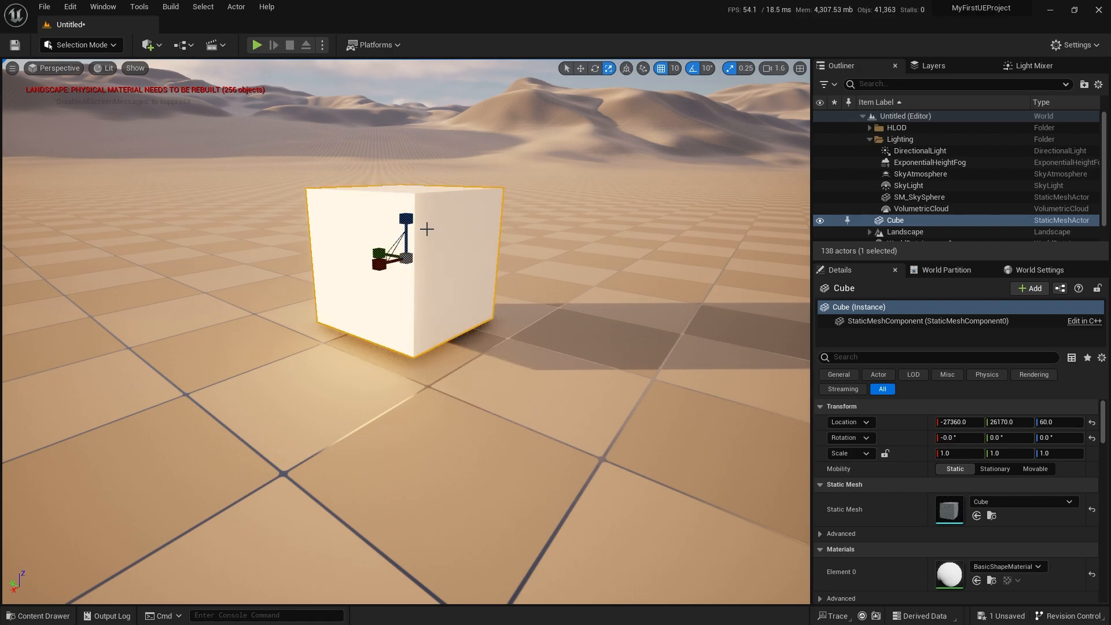
pyautogui.click(594, 69)
pyautogui.click(581, 69)
pyautogui.click(580, 69)
pyautogui.moveTo(379, 255)
pyautogui.mouseDown()
pyautogui.moveTo(477, 280)
pyautogui.moveTo(447, 290)
pyautogui.moveTo(359, 260)
pyautogui.moveTo(417, 223)
pyautogui.moveTo(431, 228)
pyautogui.moveTo(395, 232)
pyautogui.moveTo(394, 266)
pyautogui.moveTo(414, 253)
pyautogui.moveTo(367, 250)
pyautogui.mouseUp()
# Step: Scale the cube to 1.25 in X, 1.5 in Y and 0.75 in Z
pyautogui.click(594, 68)
pyautogui.click(608, 69)
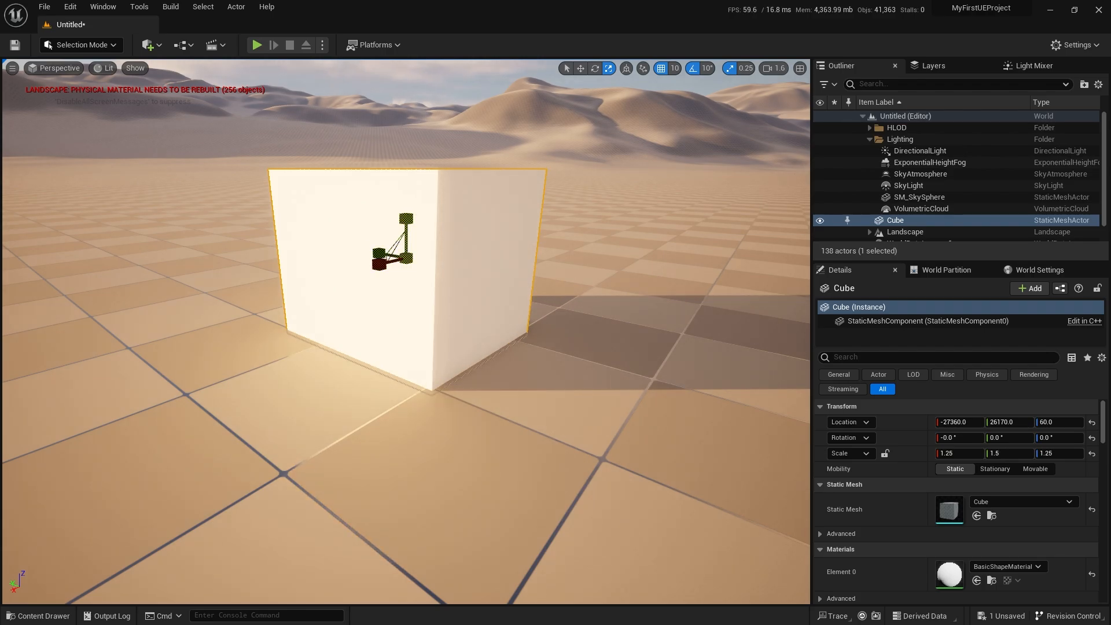
pyautogui.moveTo(406, 218)
pyautogui.mouseDown()
pyautogui.moveTo(406, 204)
pyautogui.moveTo(406, 238)
pyautogui.mouseUp()
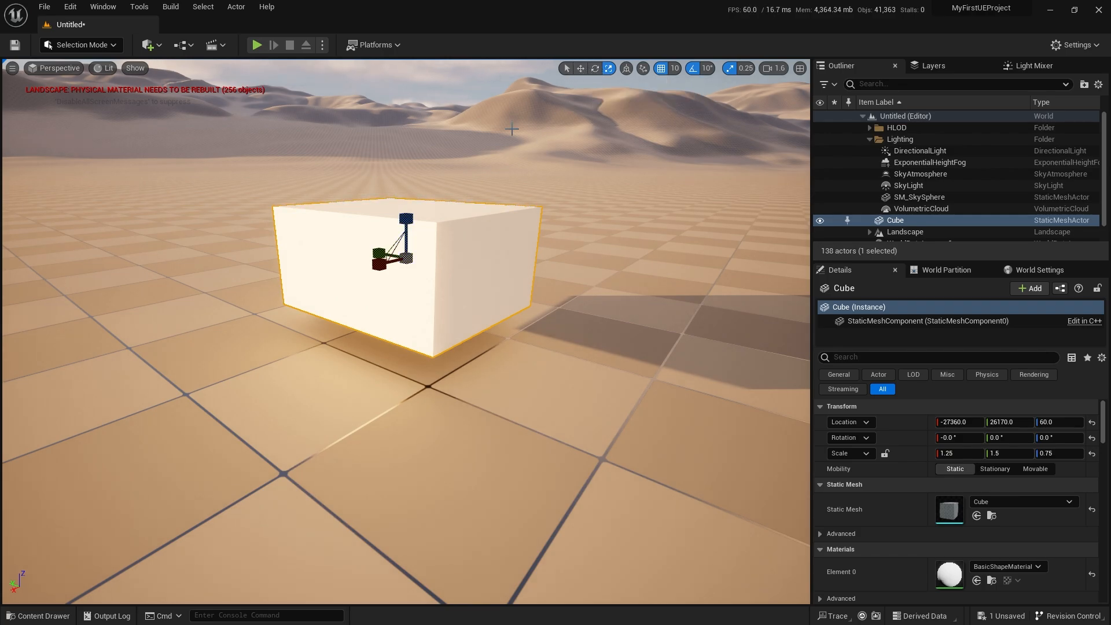
# Step: Move the cube to a Y location of 26150 and rotate it to -40° about X
pyautogui.press('w')
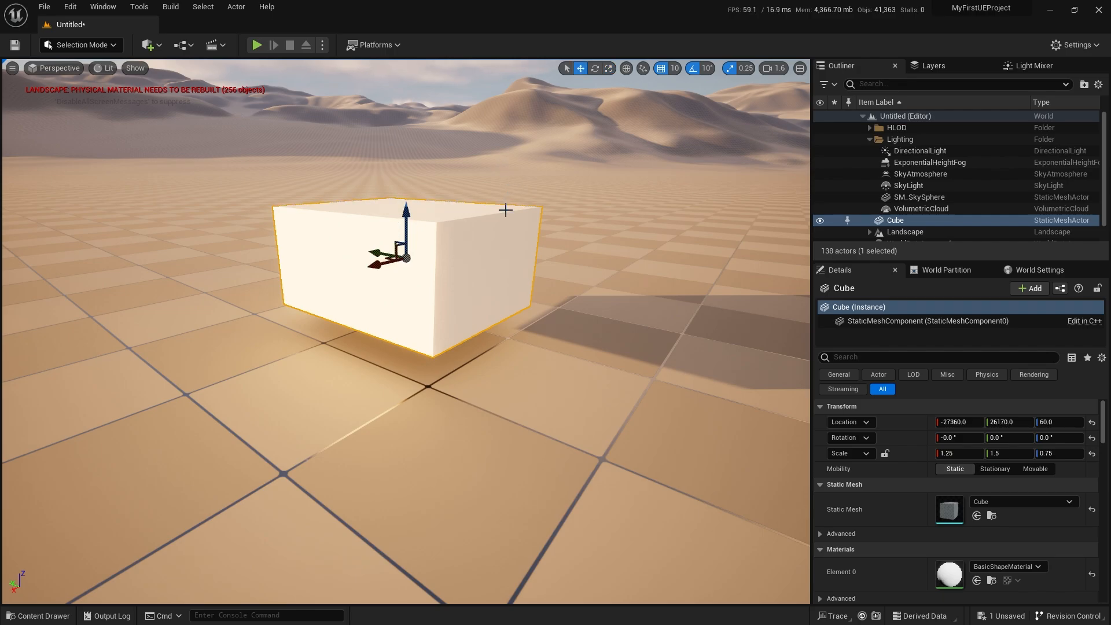
pyautogui.press('e')
pyautogui.press('r')
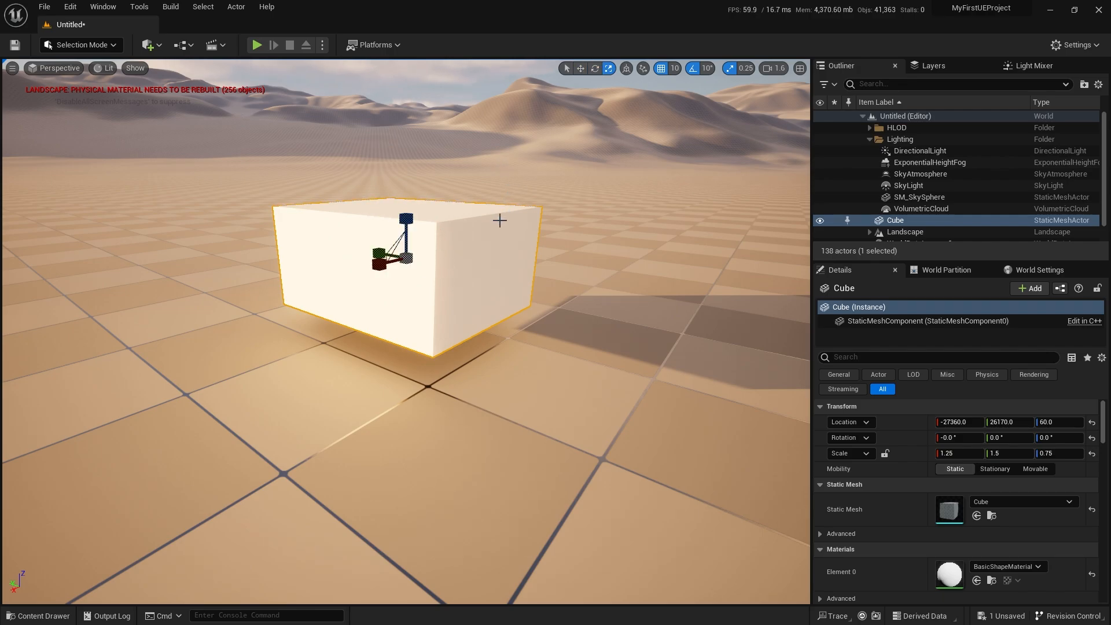
pyautogui.press('w')
pyautogui.moveTo(452, 325); pyautogui.dragTo(368, 350, button='right')
pyautogui.moveTo(419, 332); pyautogui.dragTo(524, 307)
pyautogui.press('e')
# Step: Shrink the cube proportionally to scale 1.0, 1.25, 0.5 and move it to location -27330, 26140, 120
pyautogui.press('r')
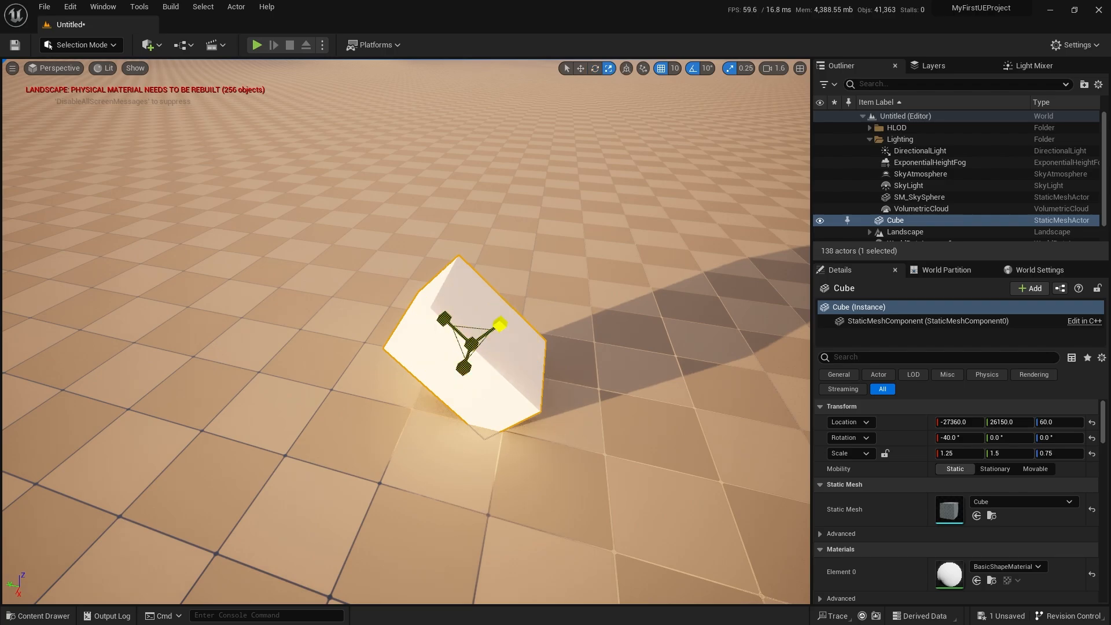
pyautogui.moveTo(472, 344)
pyautogui.mouseDown()
pyautogui.moveTo(503, 335)
pyautogui.moveTo(451, 350)
pyautogui.mouseUp()
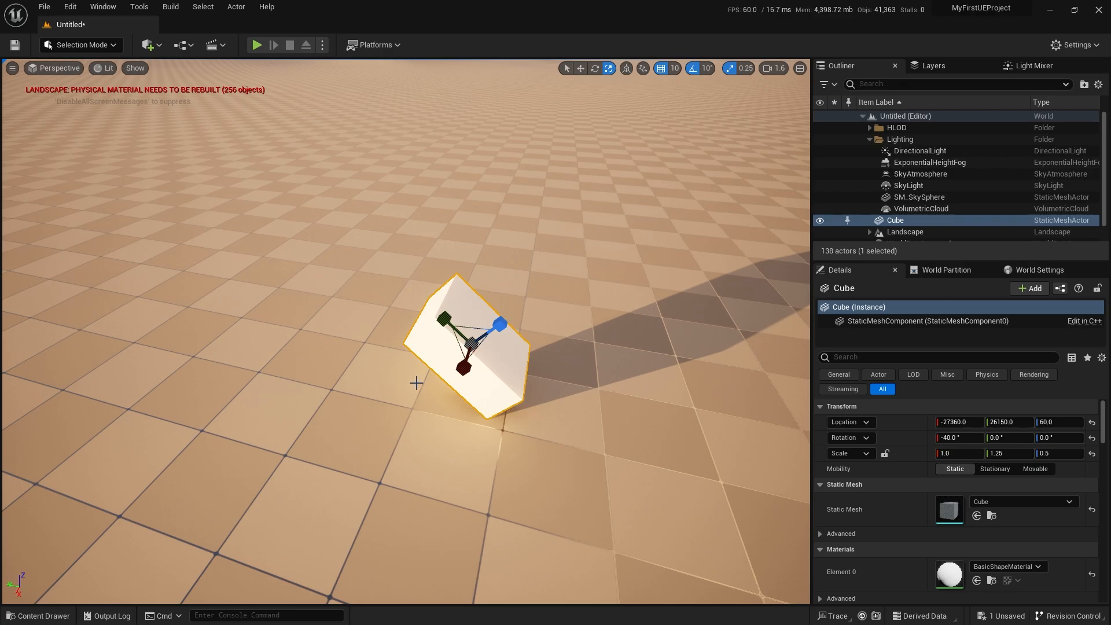
pyautogui.press('w')
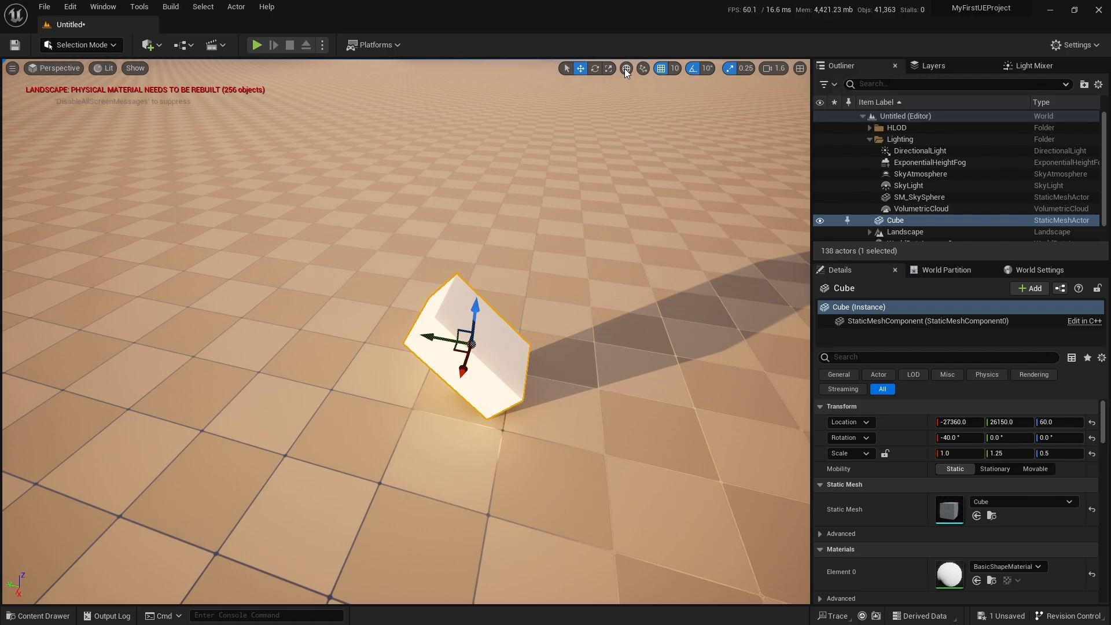
pyautogui.moveTo(459, 348); pyautogui.dragTo(473, 276)
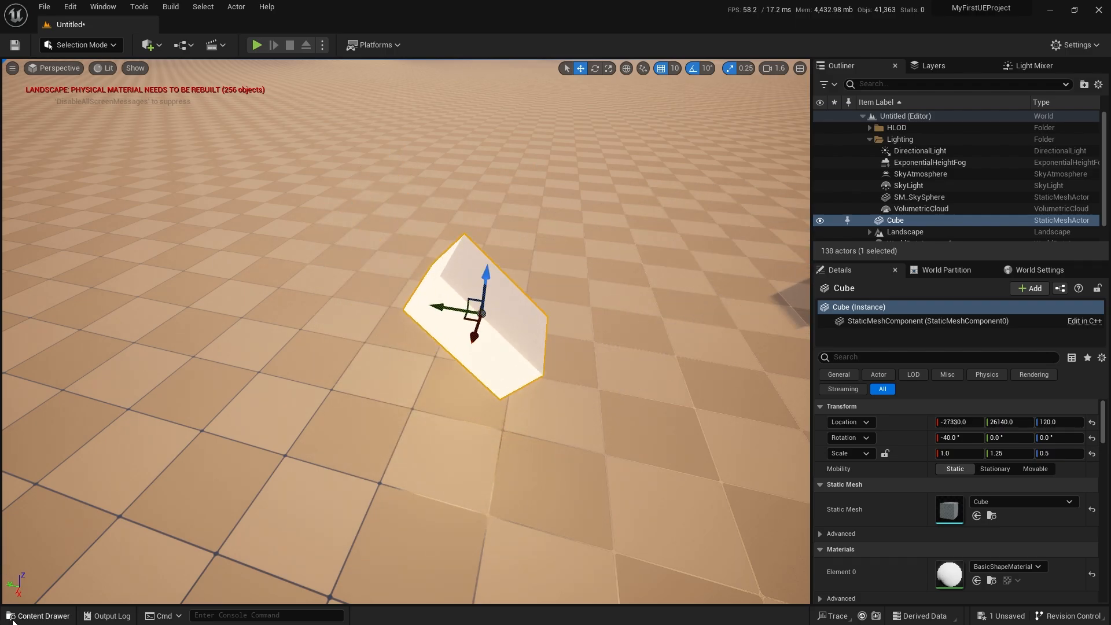
# Step: Switch the gizmo to local space and move the cube along its tilted Y axis to about Y 26163, Z 139.3
pyautogui.moveTo(473, 276); pyautogui.dragTo(454, 276, button='right')
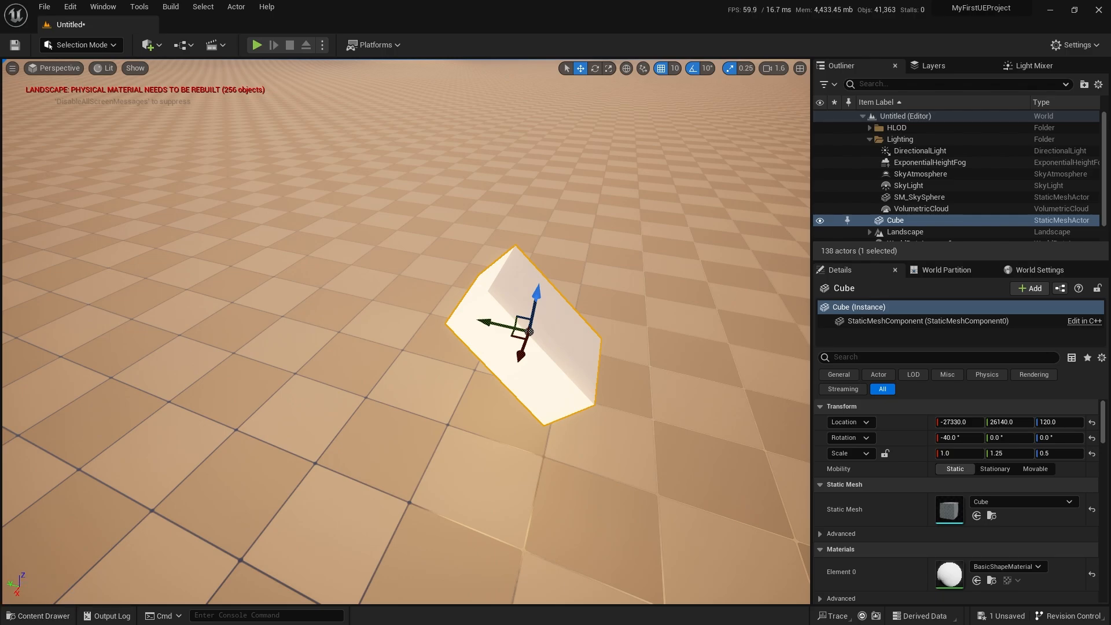
pyautogui.moveTo(66, 573); pyautogui.dragTo(43, 574, button='right')
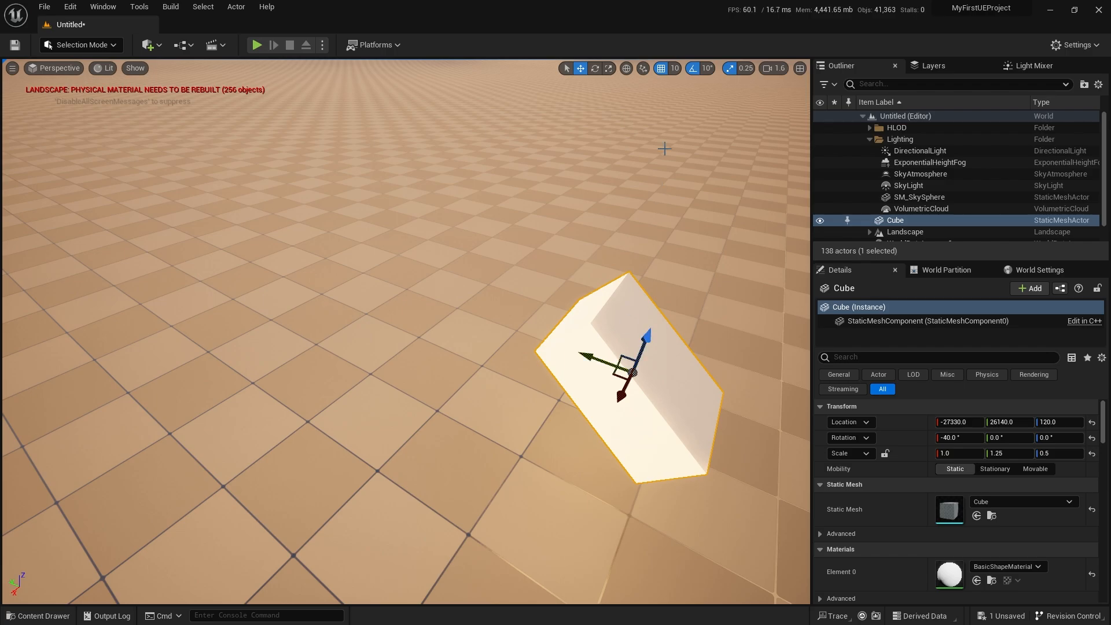
pyautogui.click(627, 69)
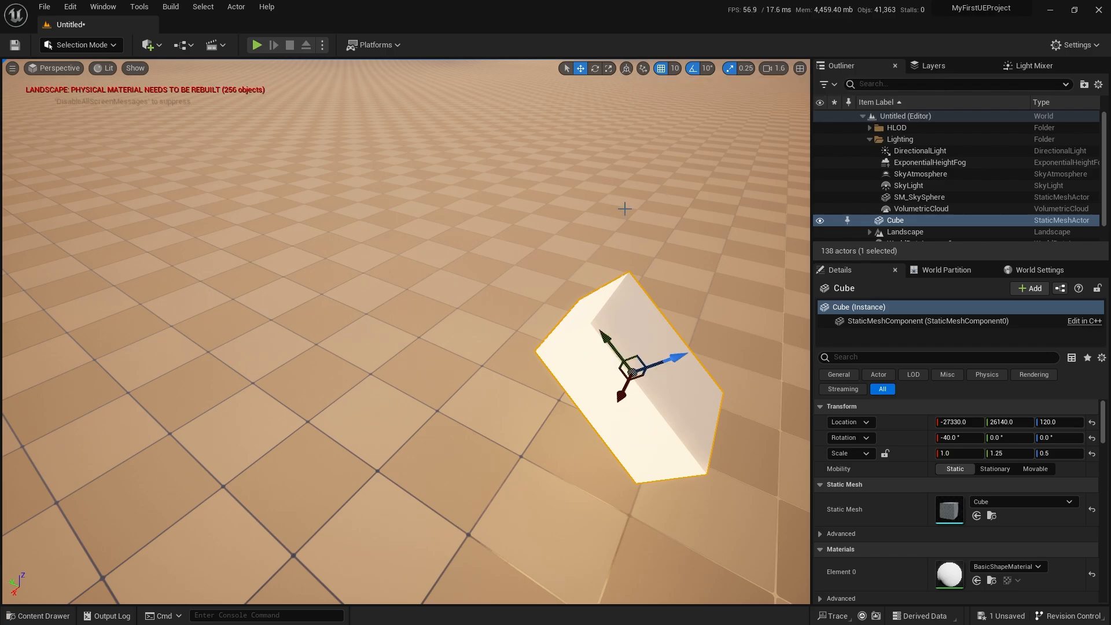
pyautogui.moveTo(620, 204); pyautogui.dragTo(655, 225, button='right')
pyautogui.moveTo(517, 289); pyautogui.dragTo(477, 269)
# Step: Rotate the cube to 10° about X and move it in local space to about -27250, 26222, 128.9
pyautogui.press('e')
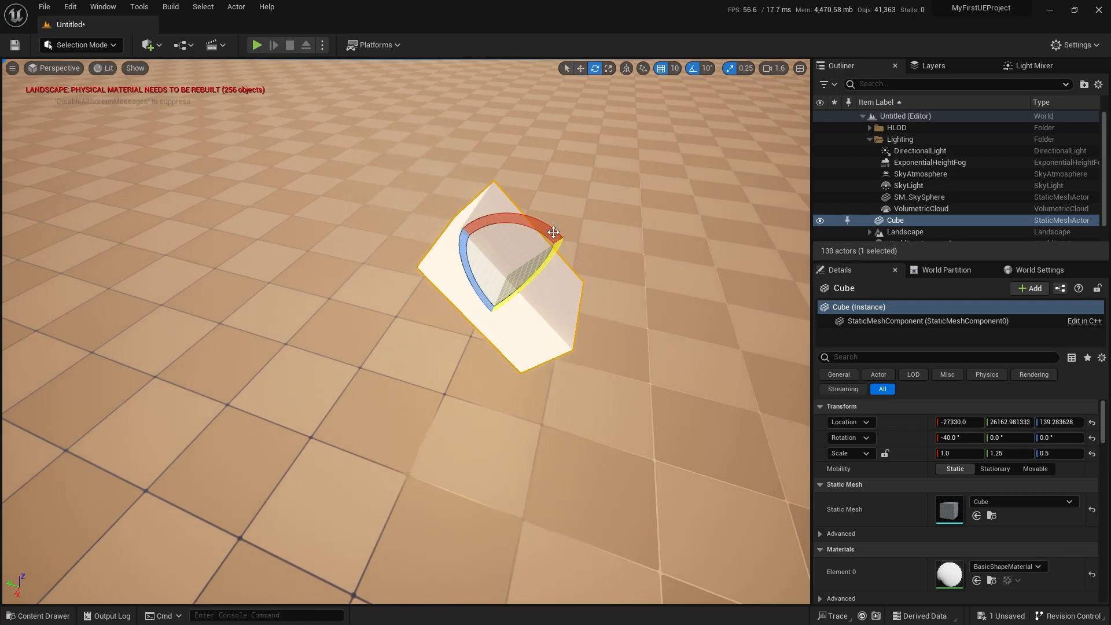
pyautogui.moveTo(558, 249); pyautogui.dragTo(538, 331)
pyautogui.press('w')
pyautogui.moveTo(497, 298); pyautogui.dragTo(414, 353)
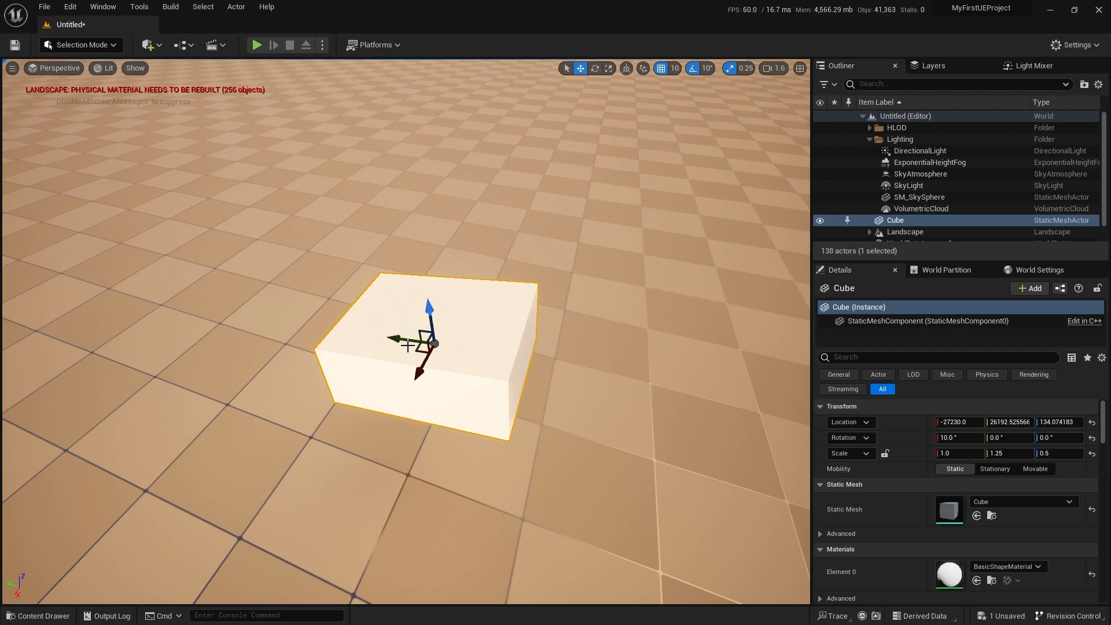
pyautogui.moveTo(414, 348); pyautogui.dragTo(393, 322)
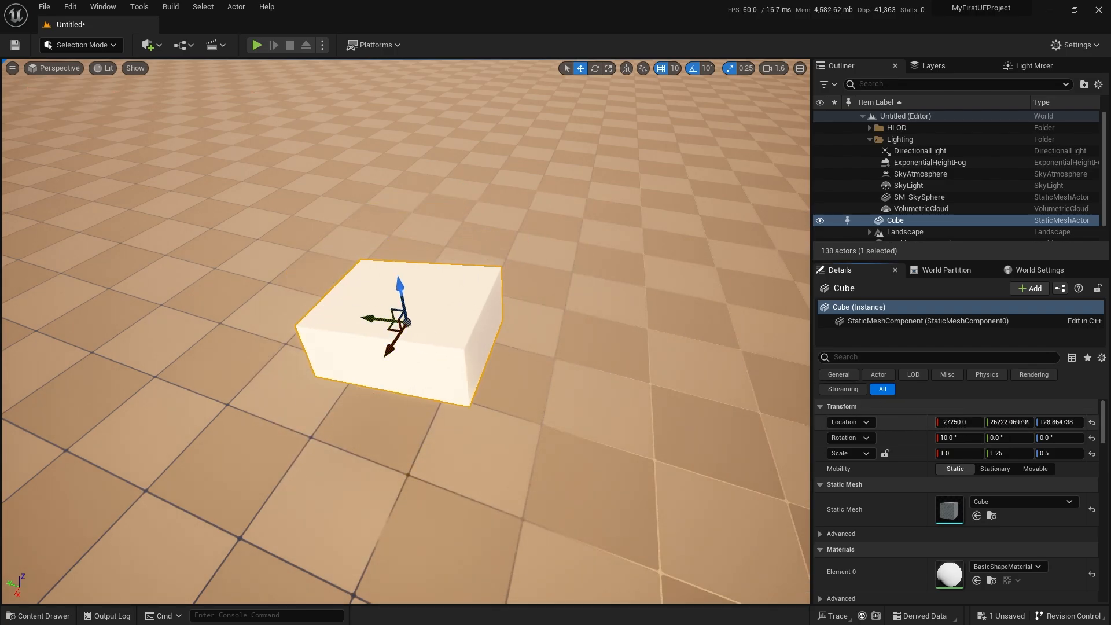
# Step: Adjust the cube's X location directly in its transform values and set it to 500
pyautogui.moveTo(962, 423)
pyautogui.mouseDown()
pyautogui.moveTo(992, 423)
pyautogui.moveTo(950, 423)
pyautogui.moveTo(998, 424)
pyautogui.moveTo(974, 425)
pyautogui.mouseUp()
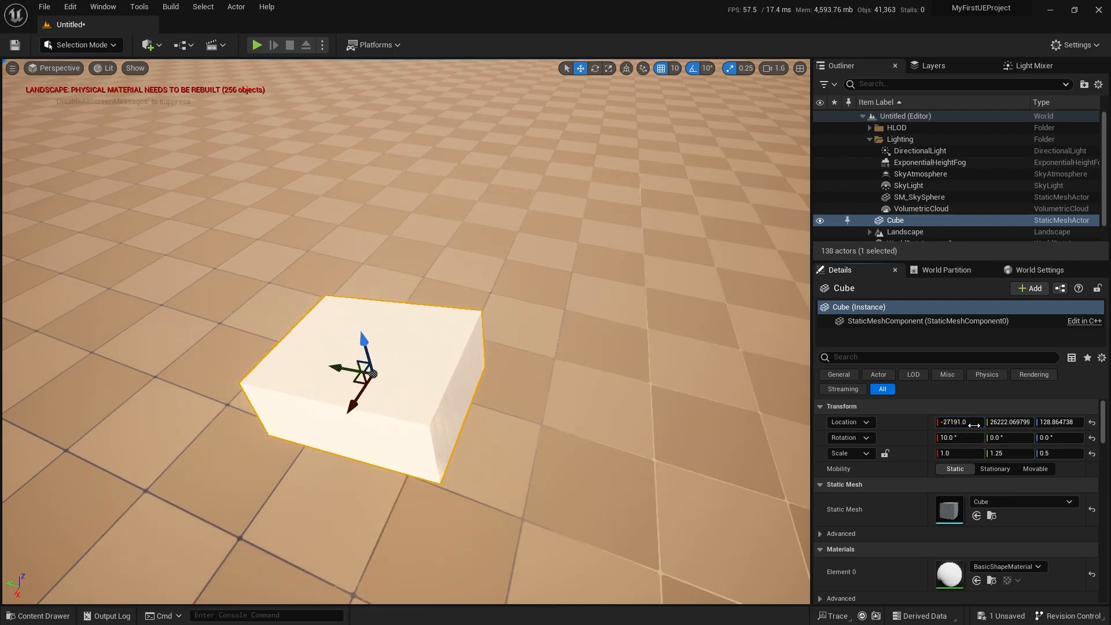
pyautogui.click(958, 427)
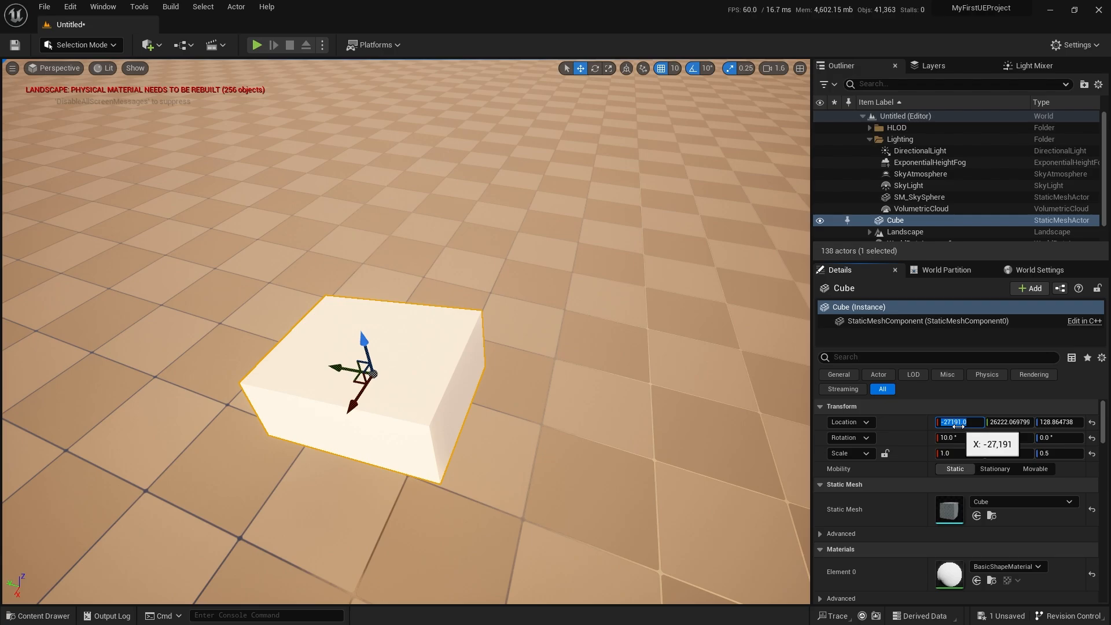
pyautogui.write('500')
pyautogui.press('Return')
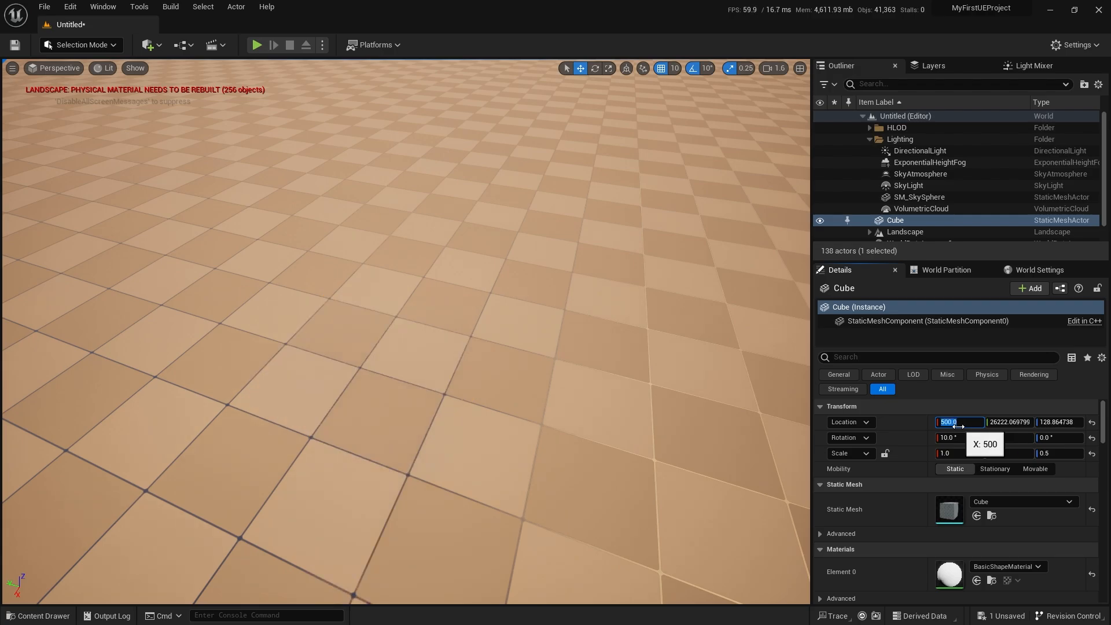
# Step: Frame the cube at its new position and increase its X location to 512
pyautogui.moveTo(543, 379)
pyautogui.mouseDown(button='right')
pyautogui.moveTo(505, 362)
pyautogui.moveTo(520, 353)
pyautogui.moveTo(548, 379)
pyautogui.mouseUp(button='right')
pyautogui.press('f')
pyautogui.keyDown('alt'); pyautogui.moveTo(569, 394); pyautogui.dragTo(509, 418); pyautogui.keyUp('alt')
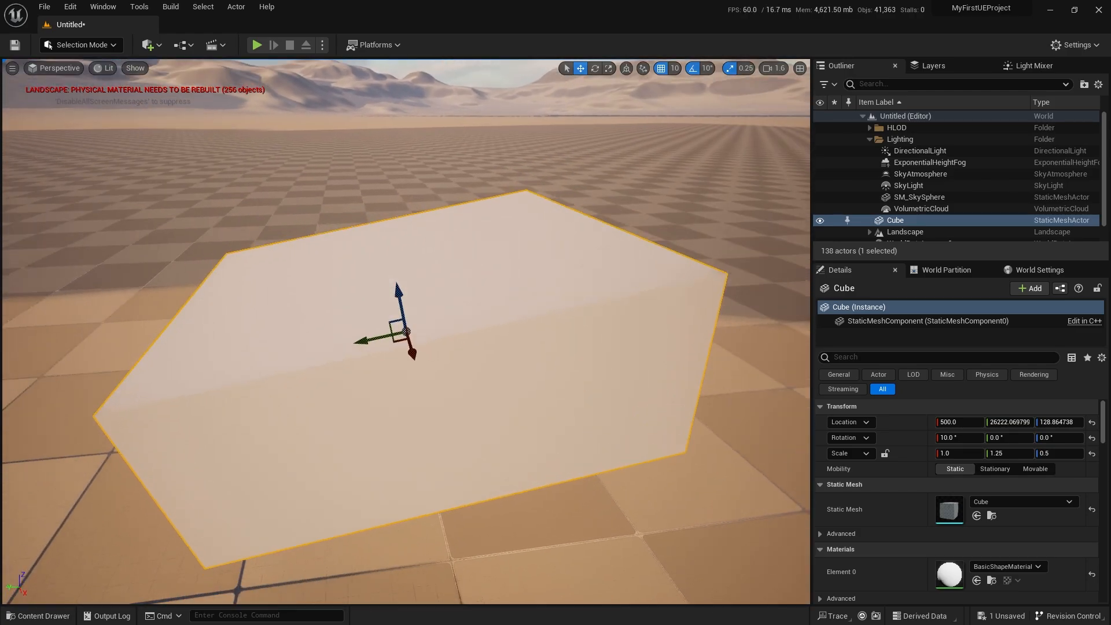
pyautogui.keyDown('alt'); pyautogui.moveTo(580, 401); pyautogui.dragTo(628, 386); pyautogui.keyUp('alt')
pyautogui.scroll(-8, 580, 401)
pyautogui.scroll(5, 580, 401)
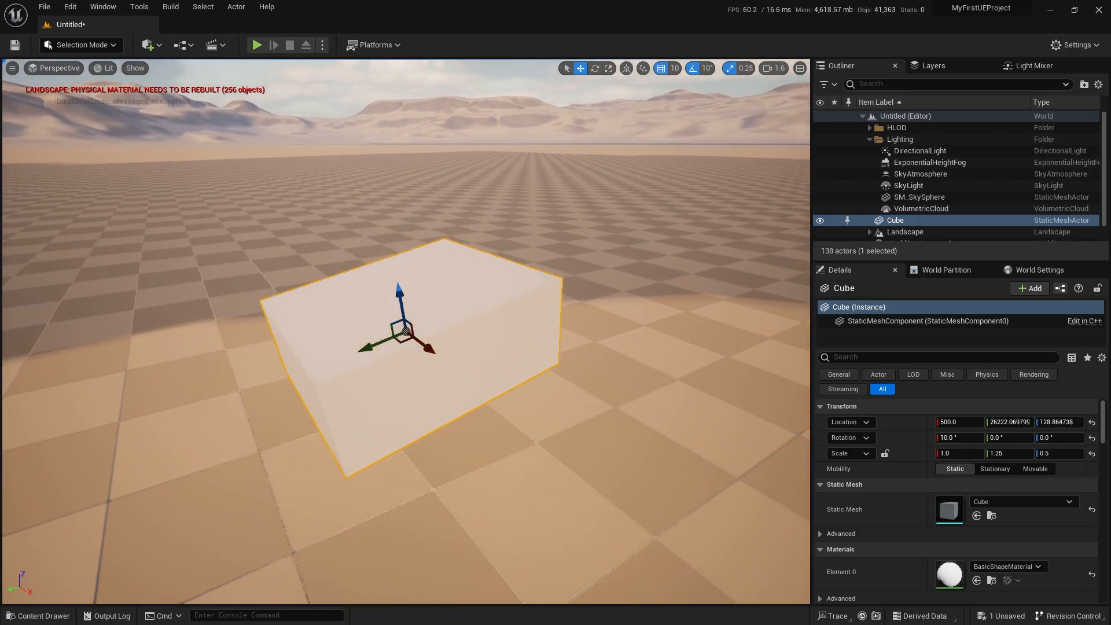
pyautogui.moveTo(960, 422)
pyautogui.mouseDown()
pyautogui.moveTo(1018, 422)
pyautogui.moveTo(932, 422)
pyautogui.moveTo(979, 422)
pyautogui.mouseUp()
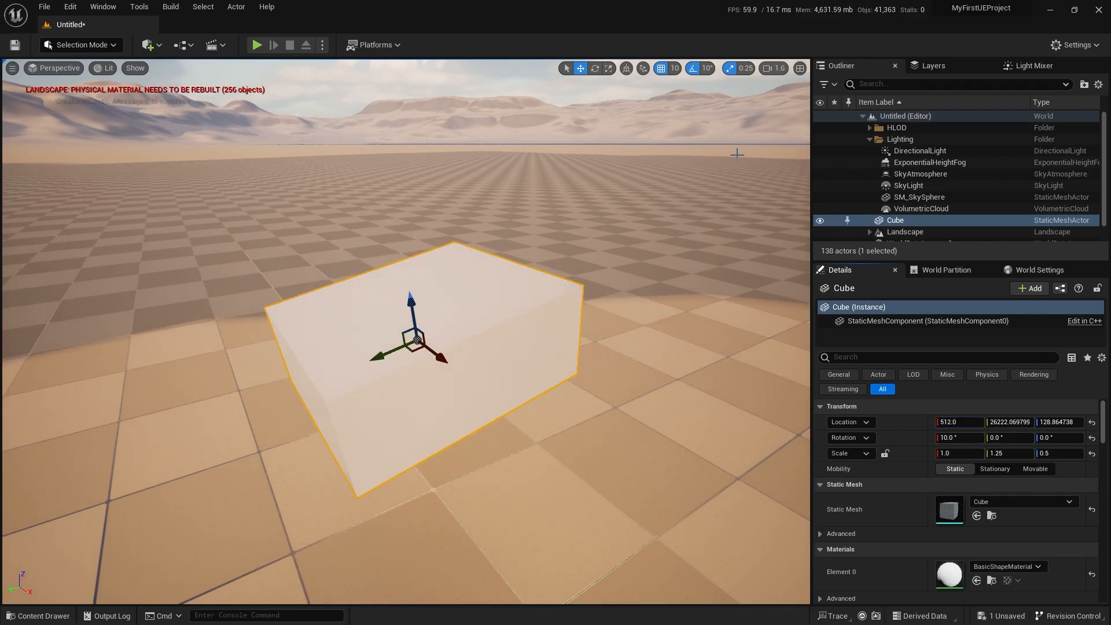
# Step: Set the position snap size to 500 and move the cube along its local Y axis to about Y 25729.7, Z 215.7
pyautogui.click(676, 70)
pyautogui.click(691, 162)
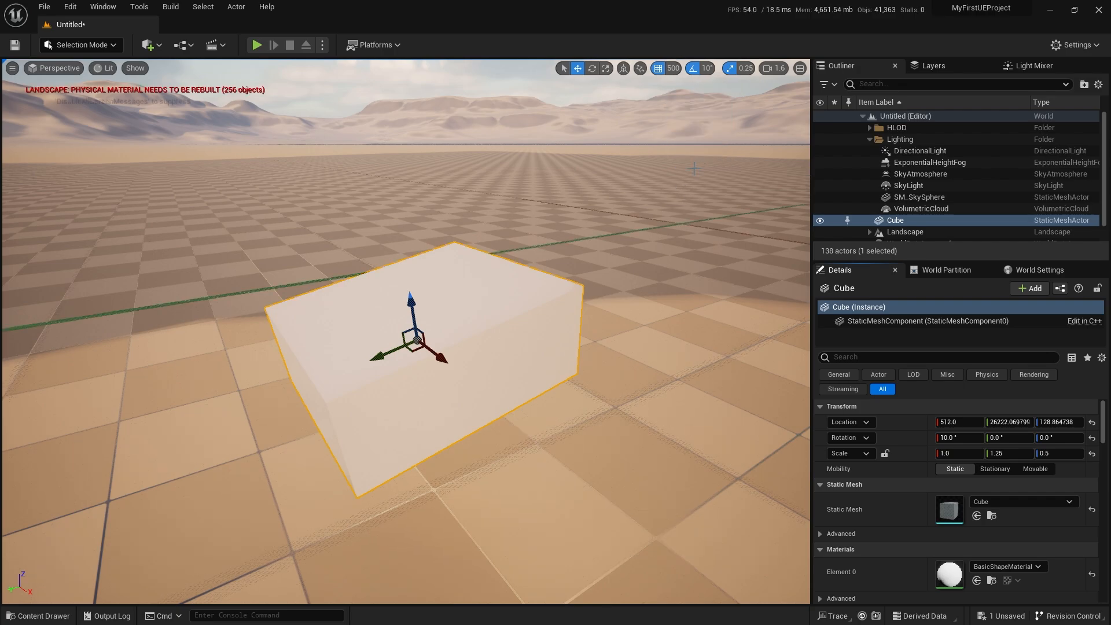
pyautogui.moveTo(466, 354); pyautogui.dragTo(410, 340, button='right')
pyautogui.scroll(3, 410, 340)
pyautogui.press('s')
pyautogui.press('w')
pyautogui.moveTo(372, 292); pyautogui.dragTo(195, 341)
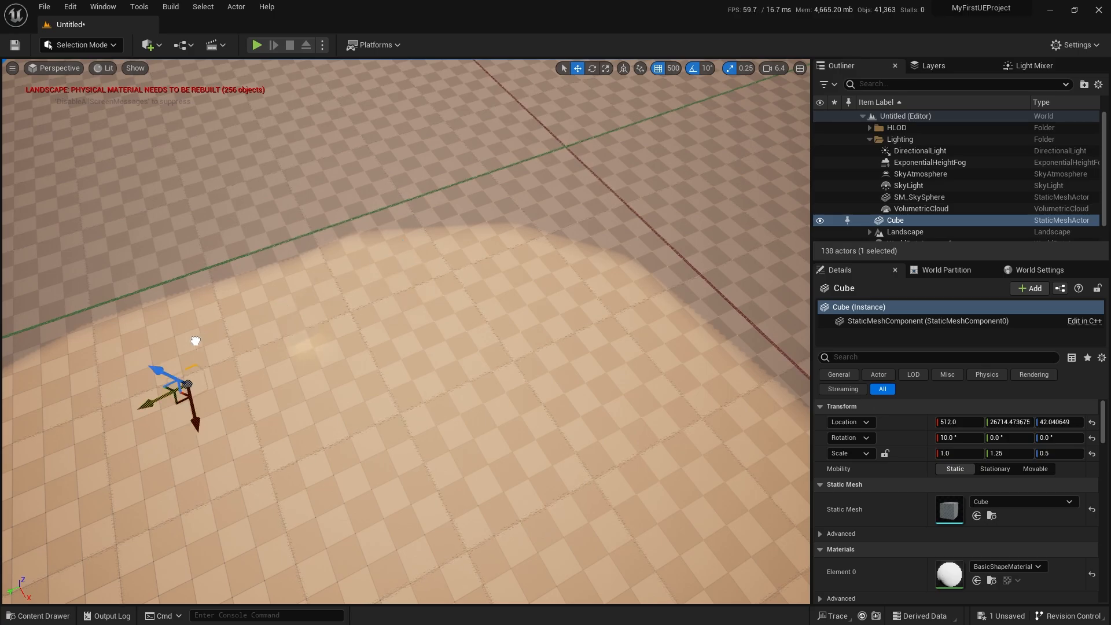
pyautogui.moveTo(98, 385); pyautogui.dragTo(433, 255)
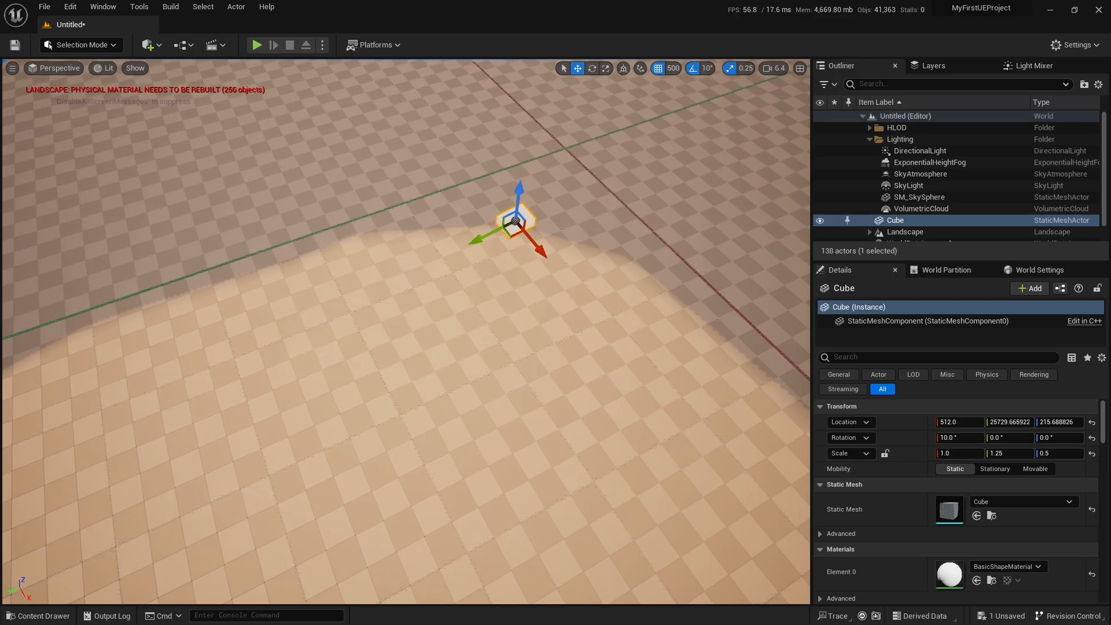
# Step: Frame the cube up close and set the position snap size back to 10
pyautogui.scroll(-3, 433, 255)
pyautogui.moveTo(433, 255); pyautogui.dragTo(452, 180, button='right')
pyautogui.press('w')
pyautogui.press('e')
pyautogui.press('f')
pyautogui.click(667, 68)
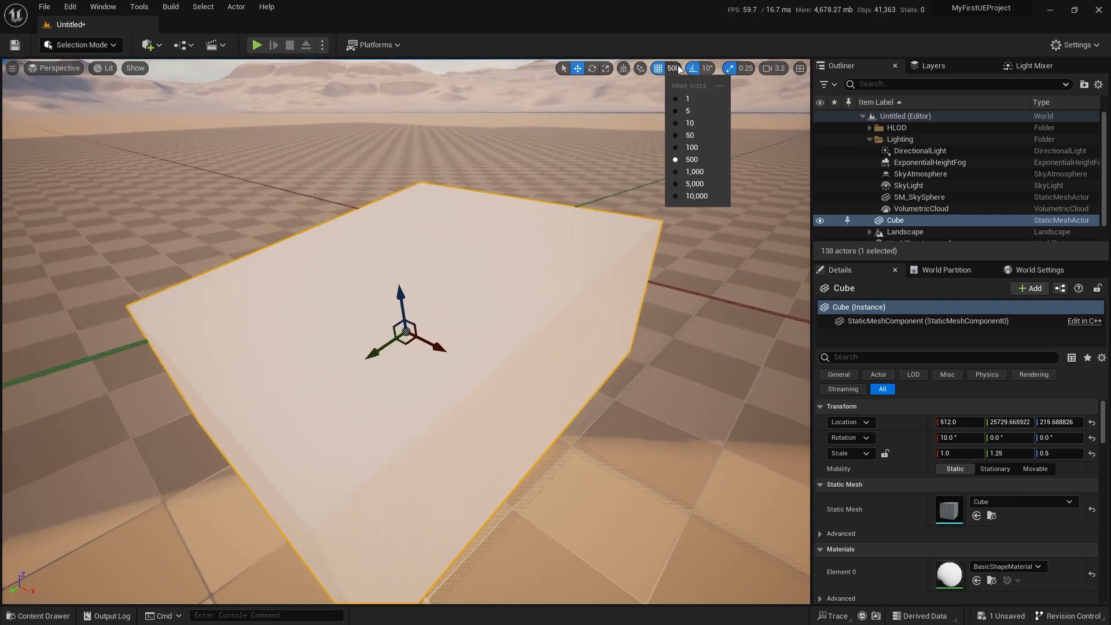
pyautogui.click(683, 123)
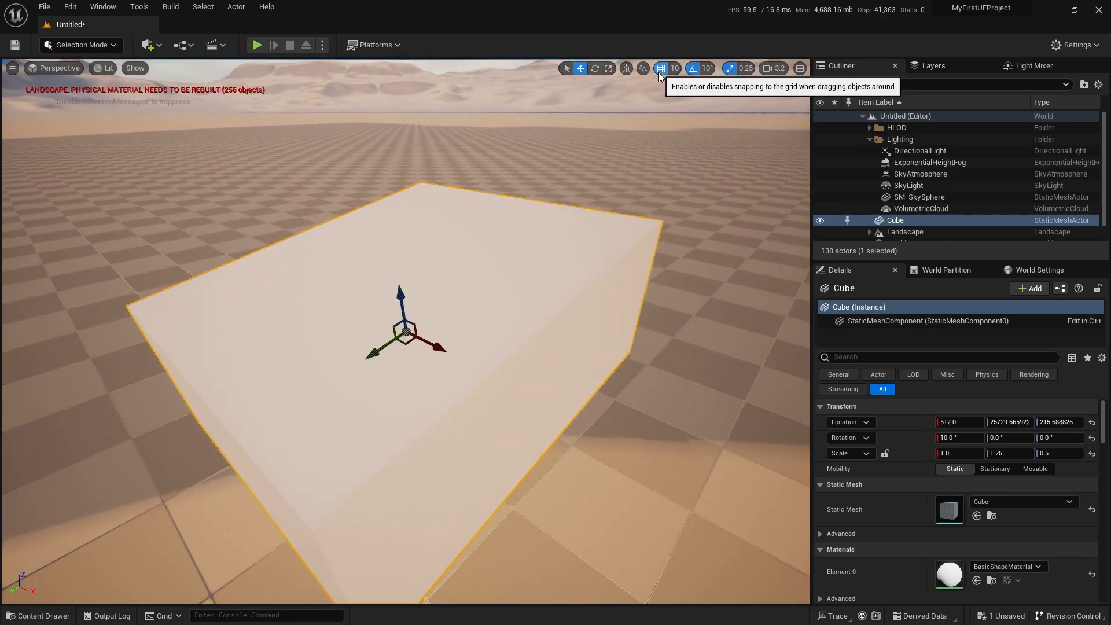
# Step: Turn off position grid snapping and slide the cube freely along its local Y axis to about Y 25751.3, Z 211.9
pyautogui.click(659, 72)
pyautogui.press('s')
pyautogui.moveTo(442, 277); pyautogui.dragTo(411, 301, button='right')
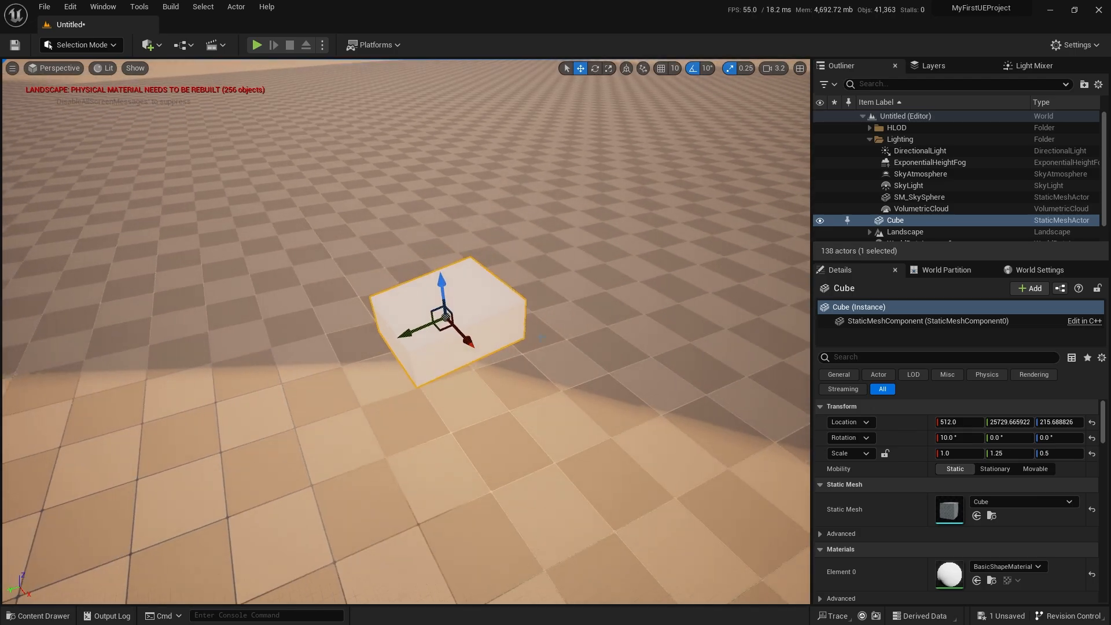
pyautogui.moveTo(397, 335); pyautogui.dragTo(423, 272)
# Step: Rotate the cube to -20° about X and slide it along its local Y axis to about Y 25726, Z 202.7
pyautogui.press('e')
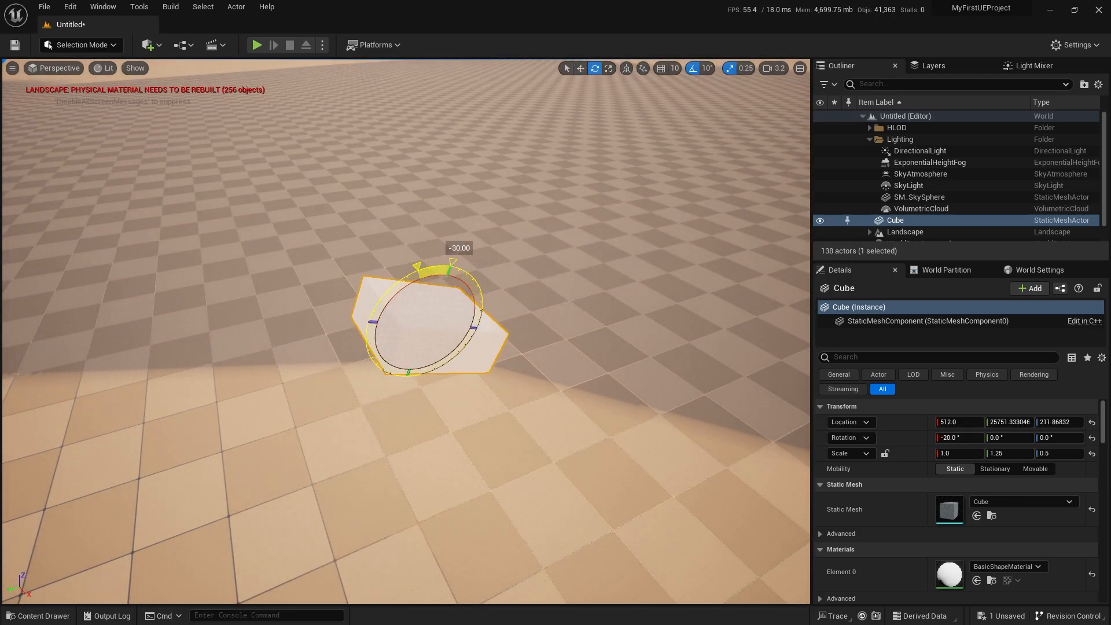
pyautogui.press('w')
pyautogui.moveTo(411, 342); pyautogui.dragTo(430, 317)
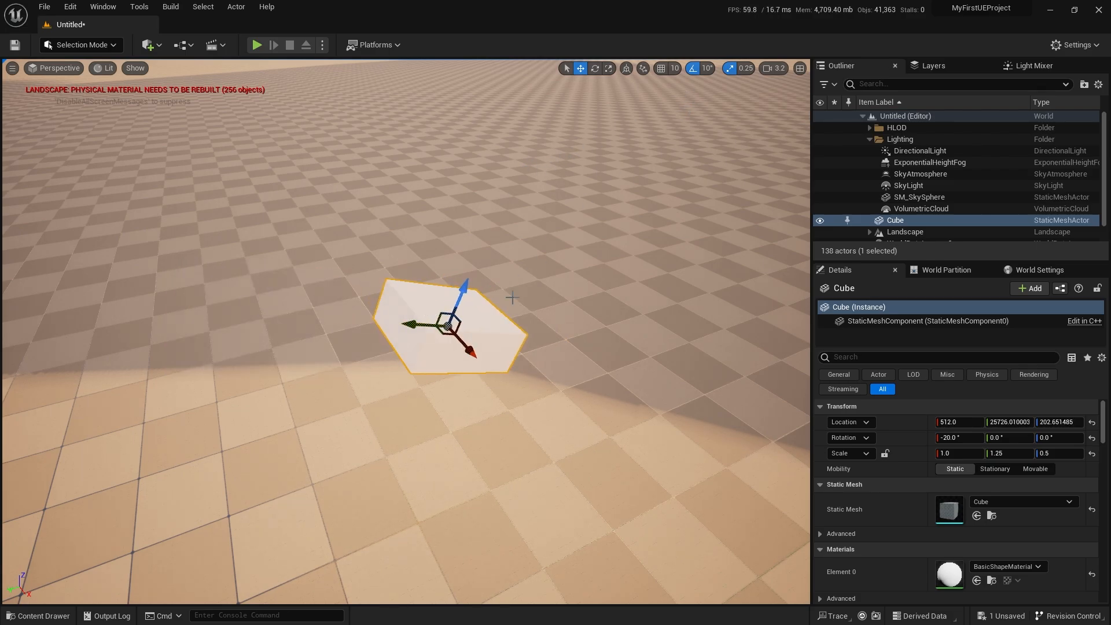
# Step: Turn off rotation snapping and rotate the cube freely about X to about -31.2°
pyautogui.press('w')
pyautogui.moveTo(513, 297); pyautogui.dragTo(508, 258, button='right')
pyautogui.scroll(-2, 513, 297)
pyautogui.press('e')
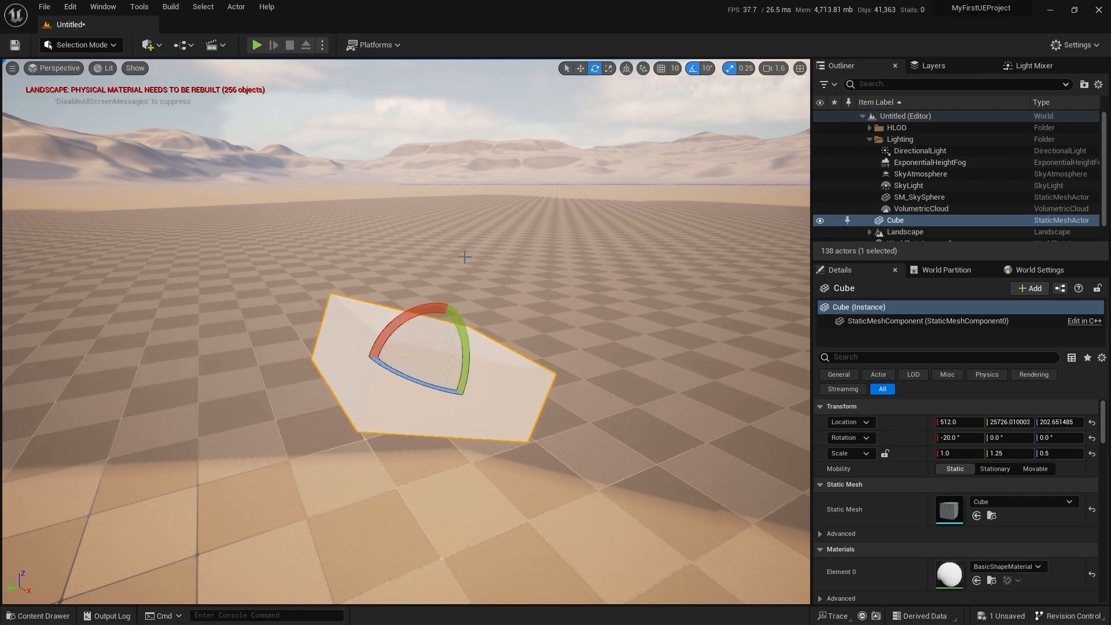
pyautogui.moveTo(420, 307); pyautogui.dragTo(450, 301)
pyautogui.click(707, 68)
pyautogui.click(707, 68)
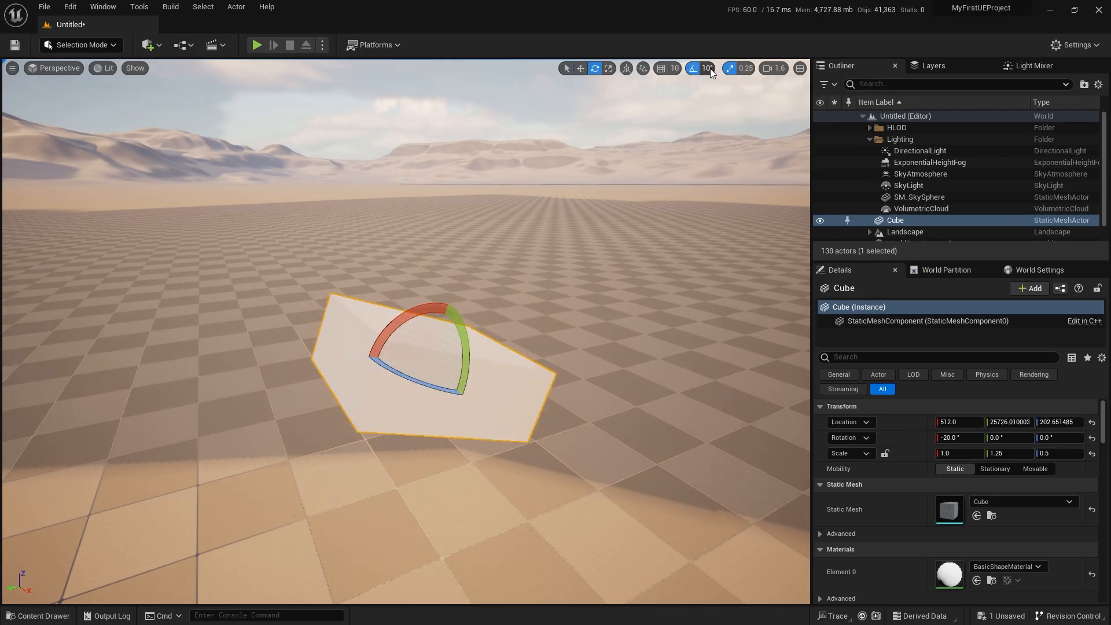
pyautogui.click(707, 69)
pyautogui.click(692, 68)
pyautogui.moveTo(400, 304); pyautogui.dragTo(457, 305)
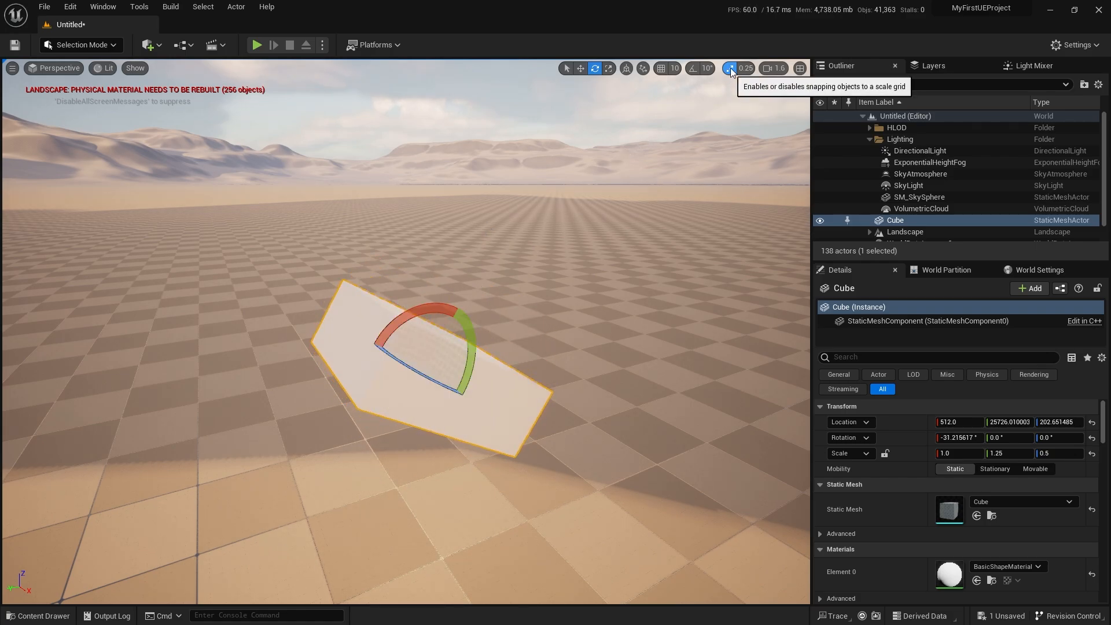
# Step: Turn off scale snapping and enlarge the cube evenly on all axes to about 1.36, 1.61, 0.86
pyautogui.press('r')
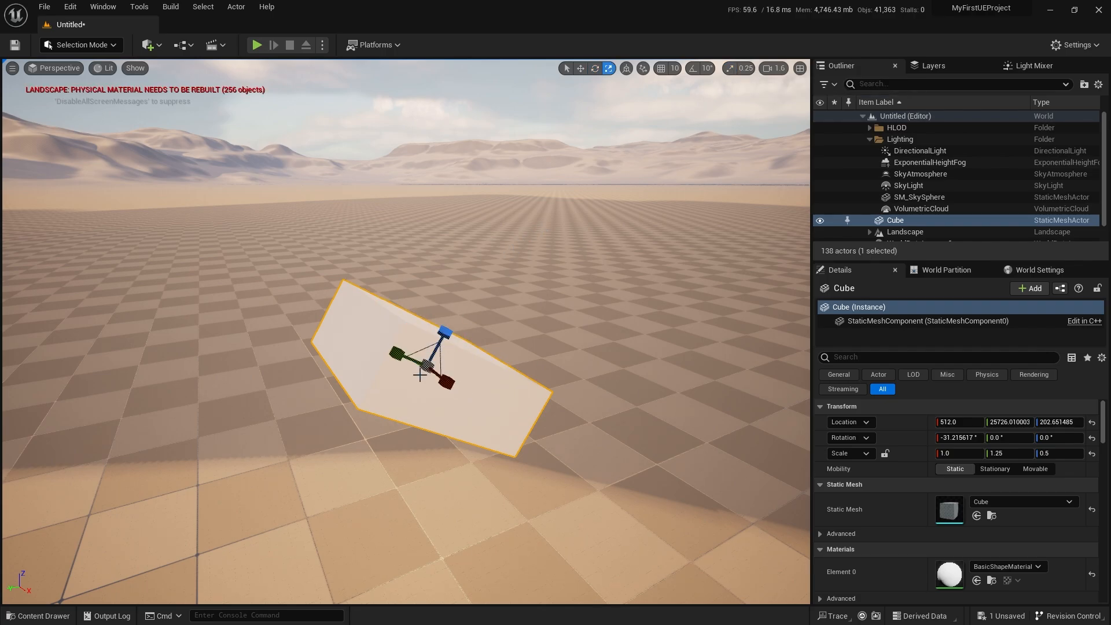
pyautogui.moveTo(425, 372)
pyautogui.mouseDown()
pyautogui.moveTo(480, 347)
pyautogui.moveTo(376, 394)
pyautogui.moveTo(485, 347)
pyautogui.moveTo(403, 383)
pyautogui.moveTo(438, 368)
pyautogui.mouseUp()
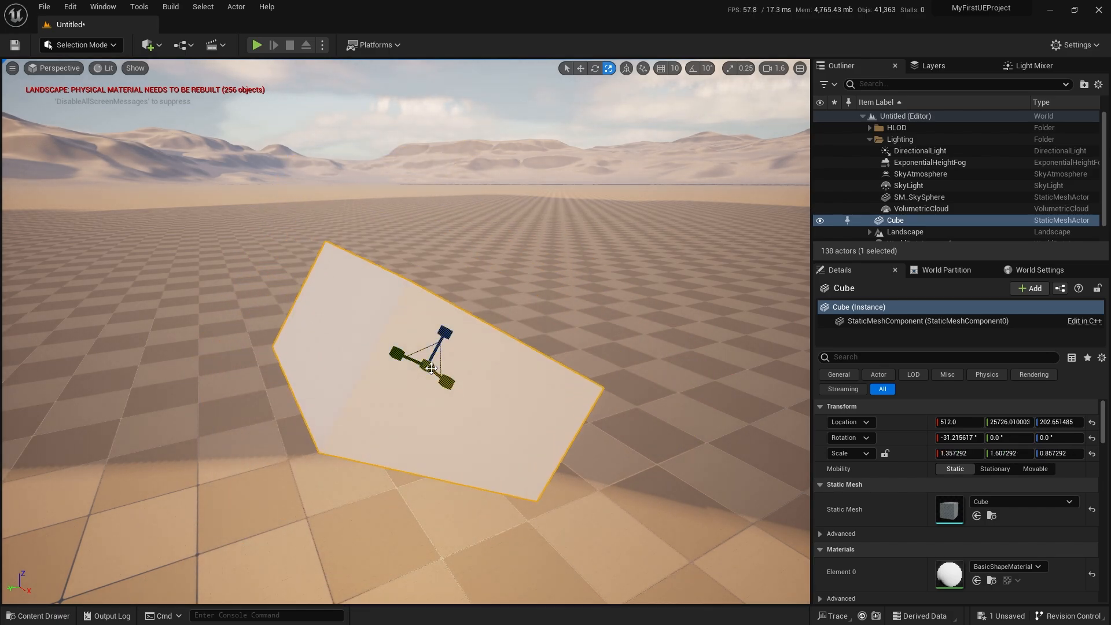
pyautogui.press('w')
pyautogui.moveTo(462, 399)
pyautogui.mouseDown(button='right')
pyautogui.moveTo(417, 408)
pyautogui.moveTo(471, 404)
pyautogui.mouseUp(button='right')
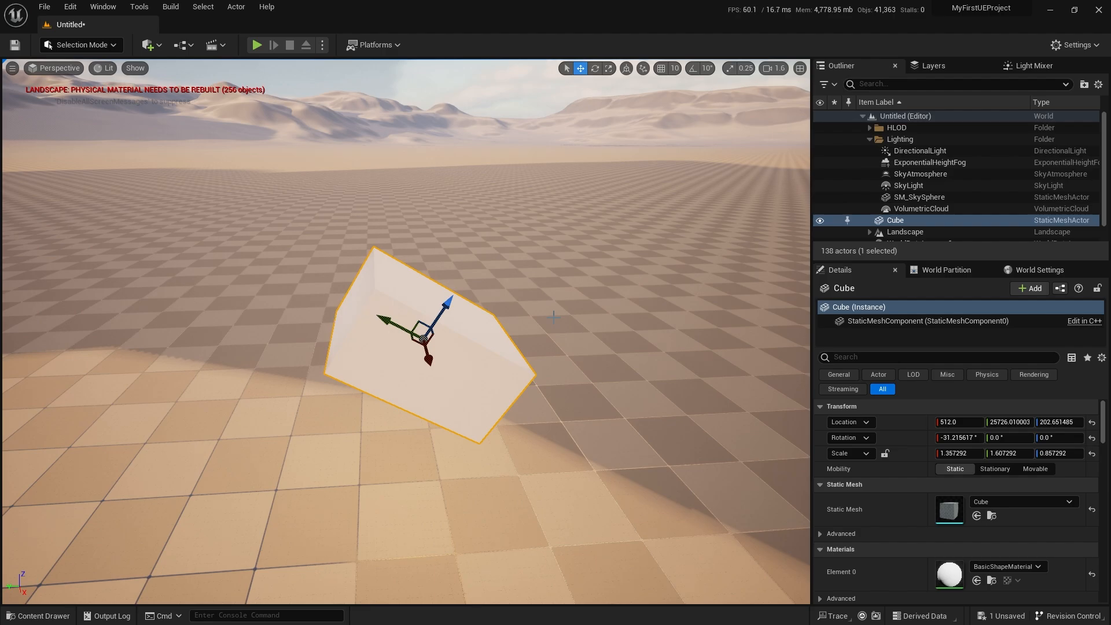
# Step: Play the level in the viewport, fly around the tilted cube to view it from several sides, and stop the play session
pyautogui.moveTo(549, 317); pyautogui.dragTo(533, 246, button='right')
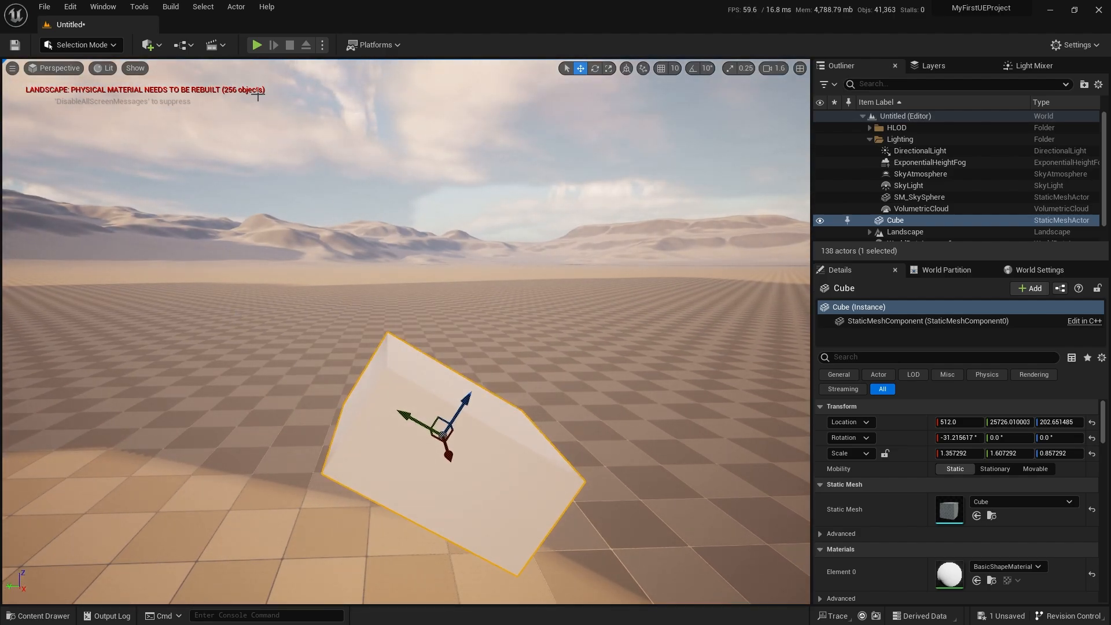
pyautogui.click(257, 47)
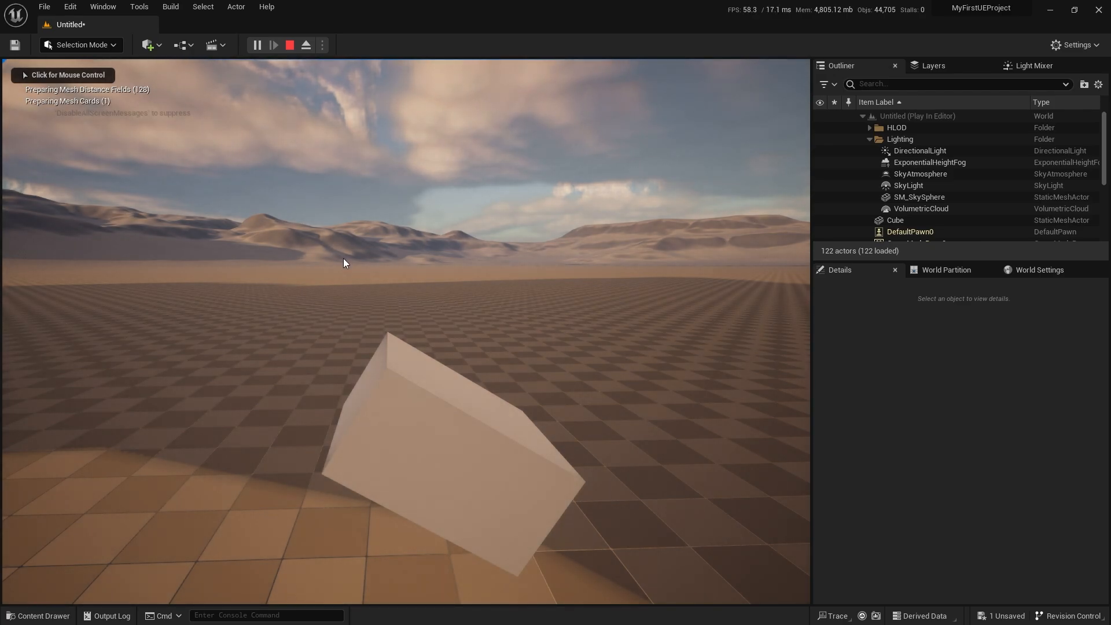
pyautogui.click(342, 260)
pyautogui.press('w')
pyautogui.press('w')
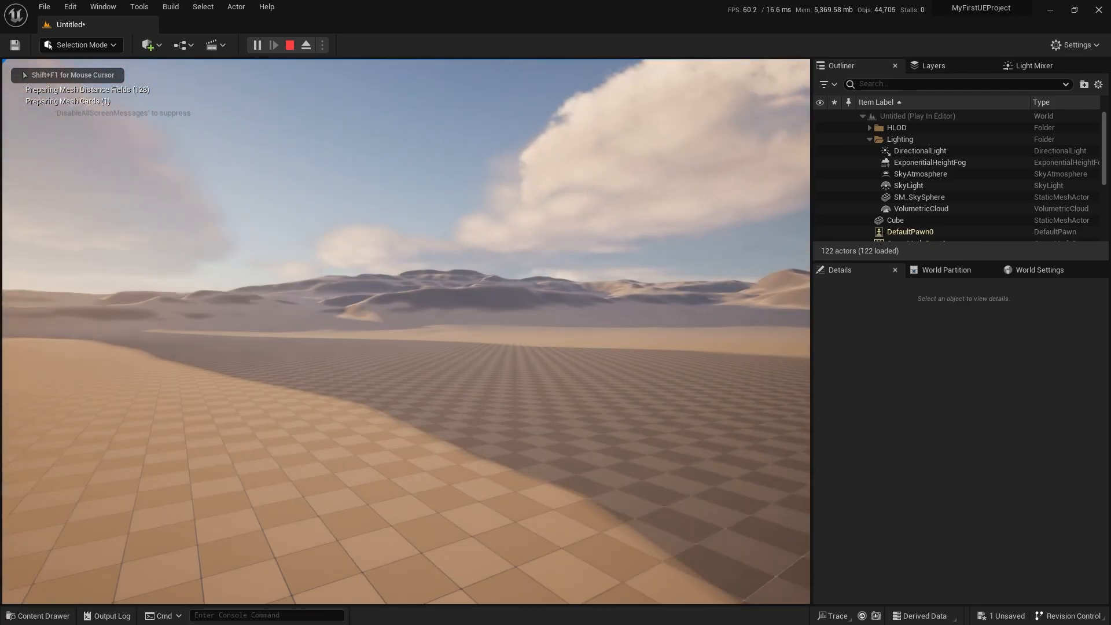
pyautogui.press('w')
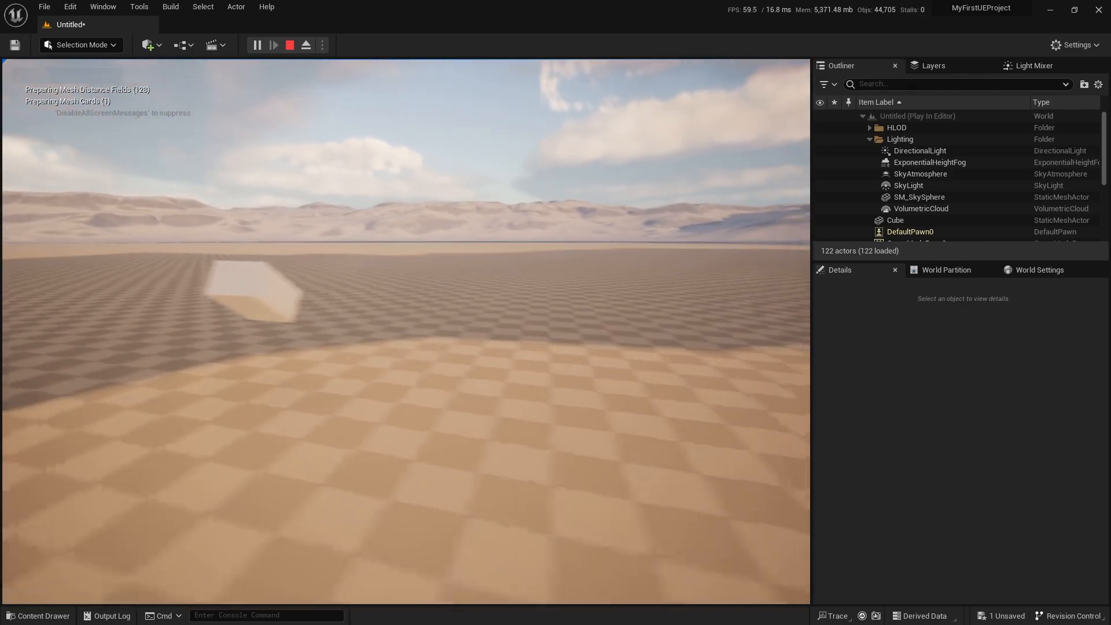
pyautogui.press('w')
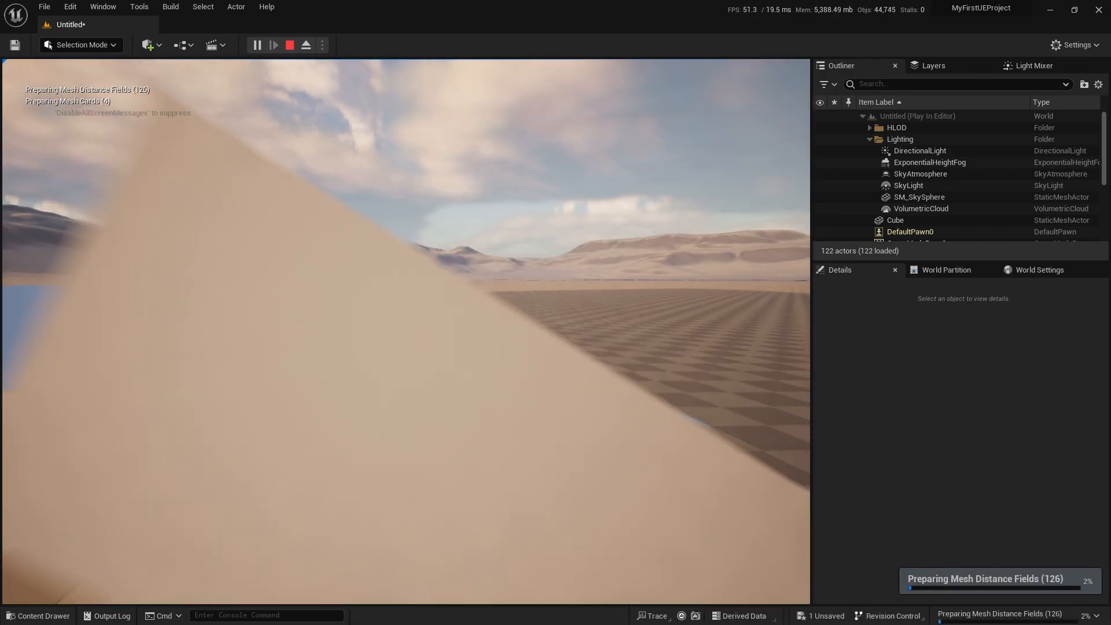
pyautogui.press('s')
pyautogui.press('d')
pyautogui.press('w')
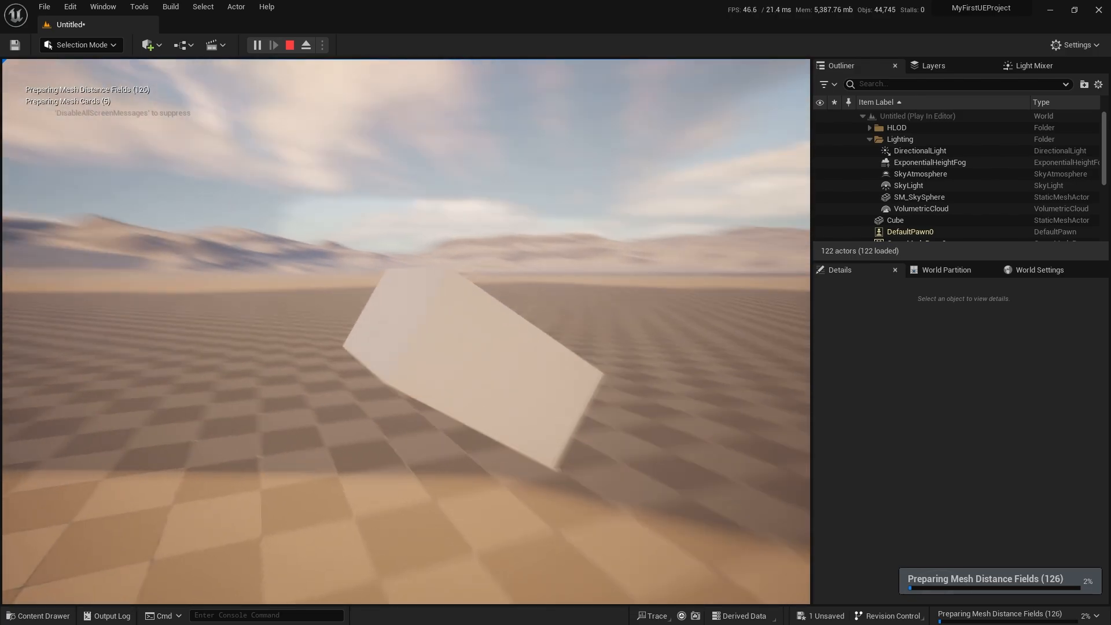
pyautogui.press('s')
pyautogui.press('w')
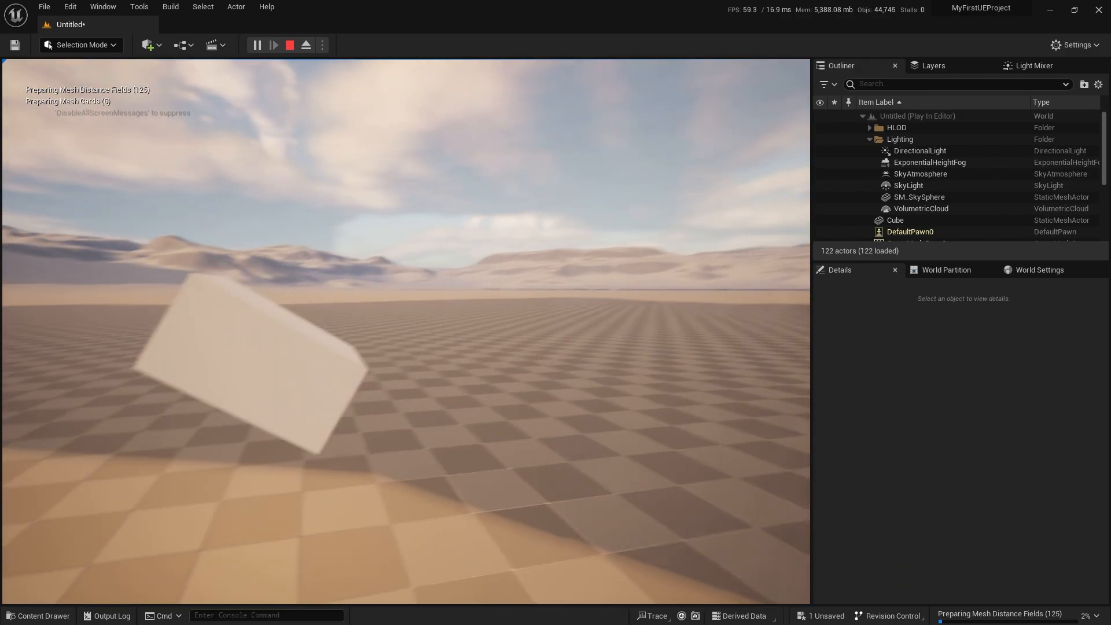
pyautogui.press('a')
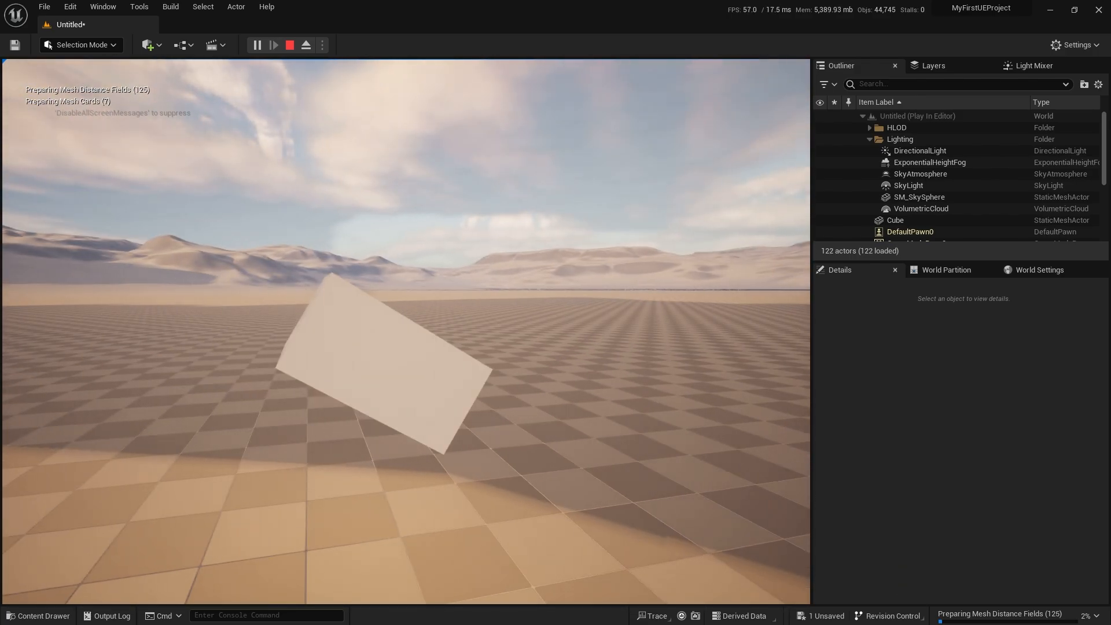
pyautogui.press('w')
pyautogui.press('Escape')
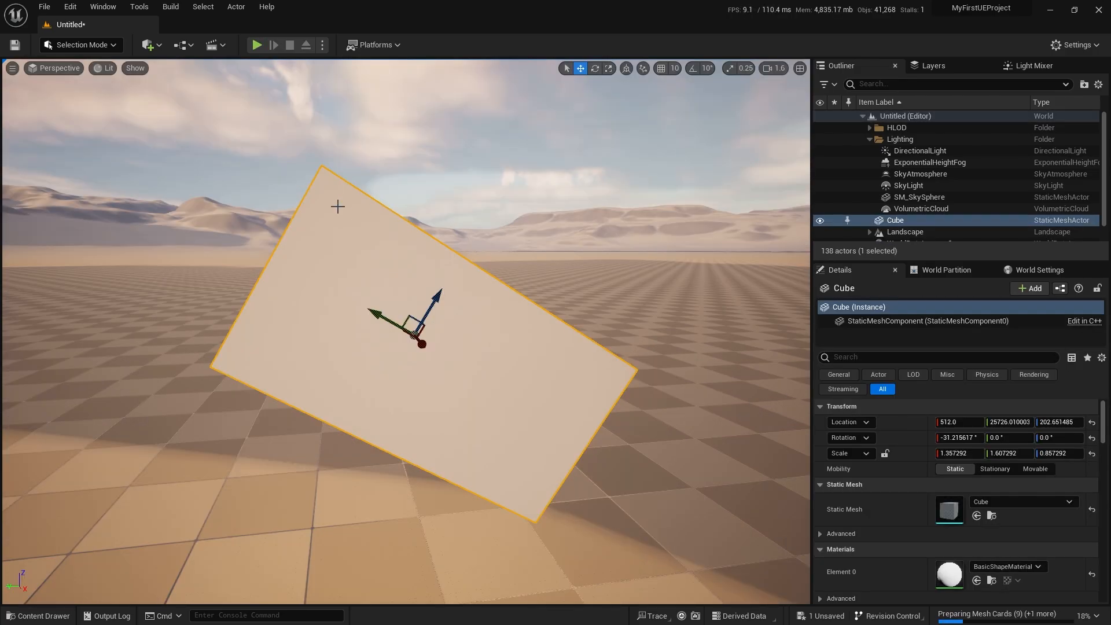
# Step: Create a new level from the Empty Level template without saving the current untitled level
pyautogui.click(43, 8)
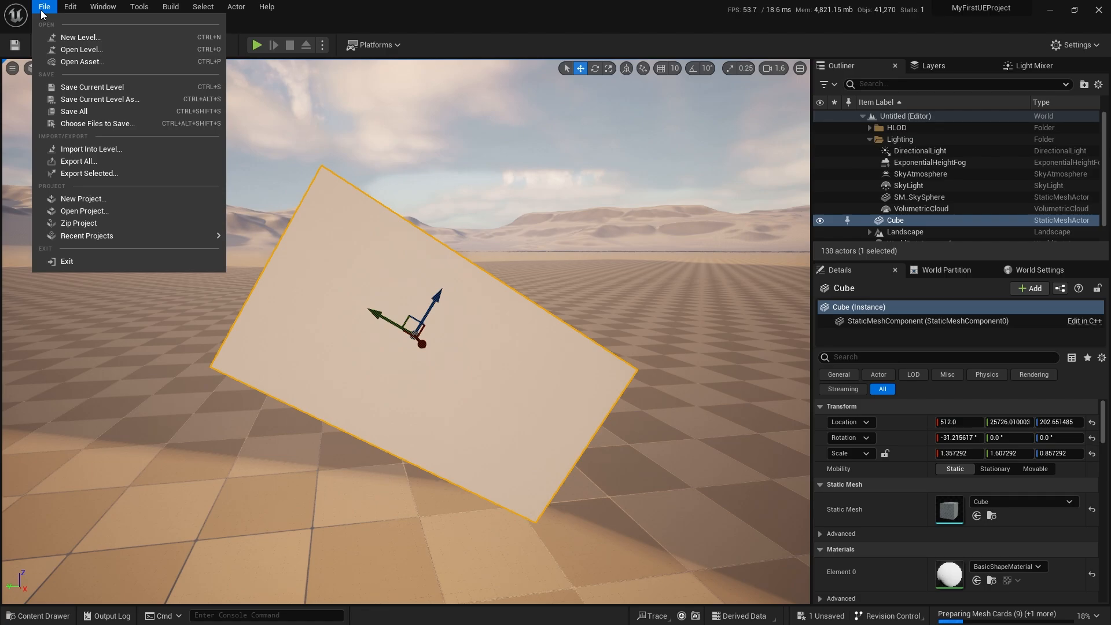
pyautogui.click(79, 37)
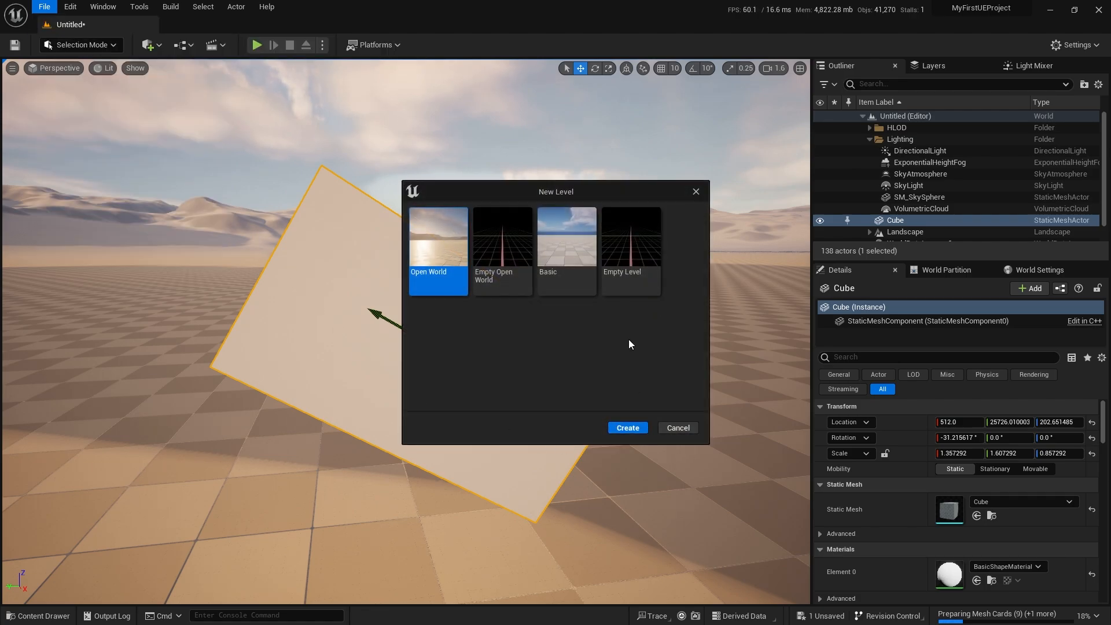
pyautogui.click(647, 228)
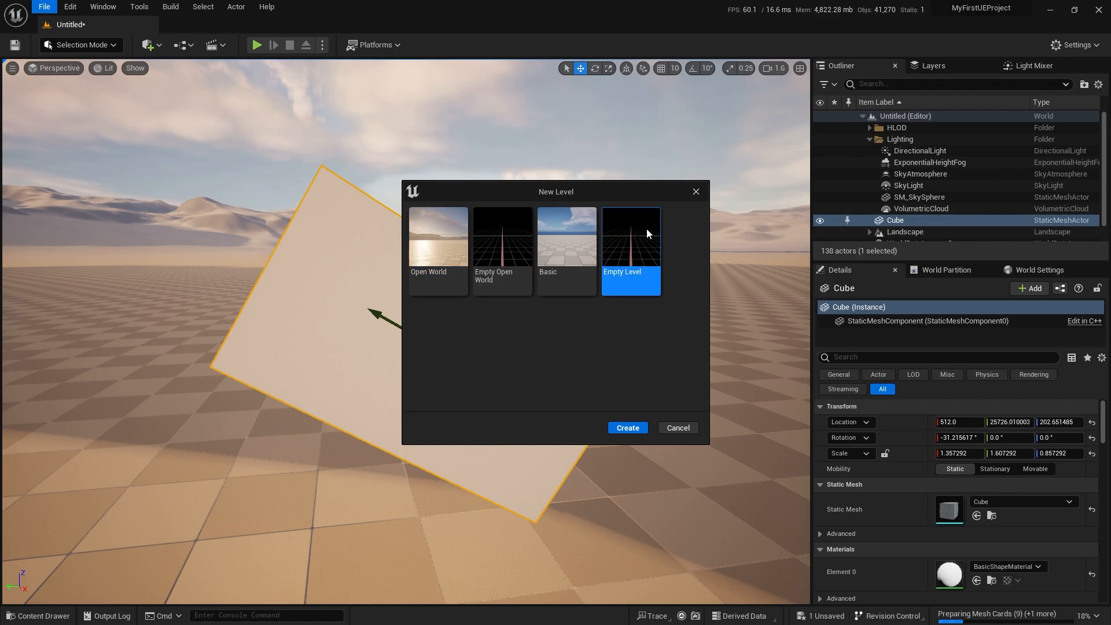
pyautogui.click(627, 428)
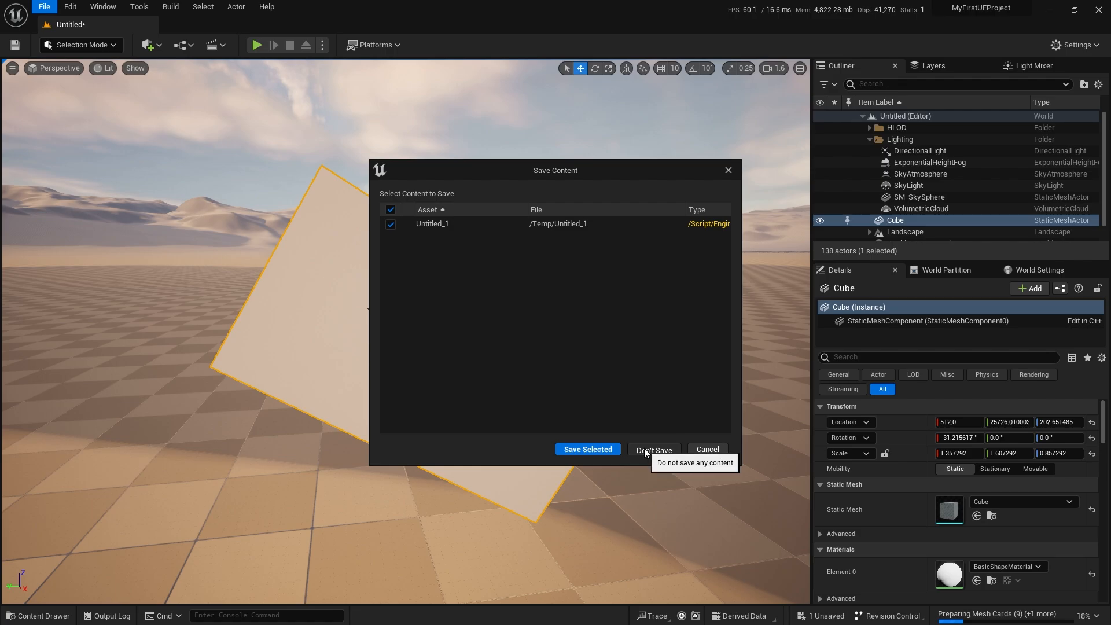
pyautogui.click(644, 448)
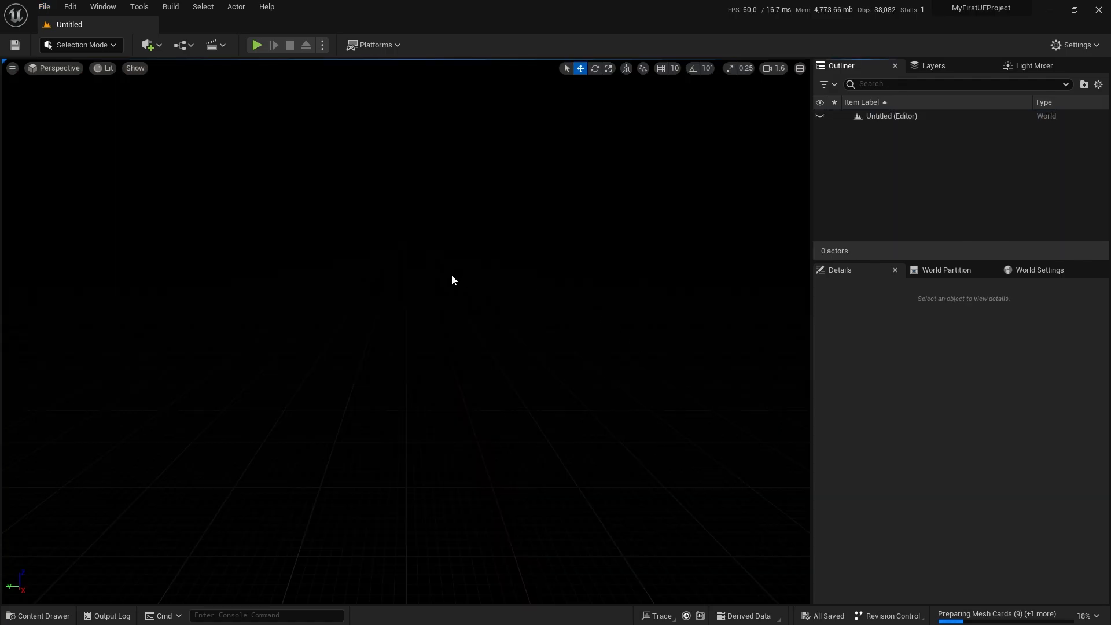
# Step: Place a Directional Light and a Sky Atmosphere beside each other in the empty level
pyautogui.moveTo(406, 331); pyautogui.dragTo(431, 295, button='right')
pyautogui.click(161, 49)
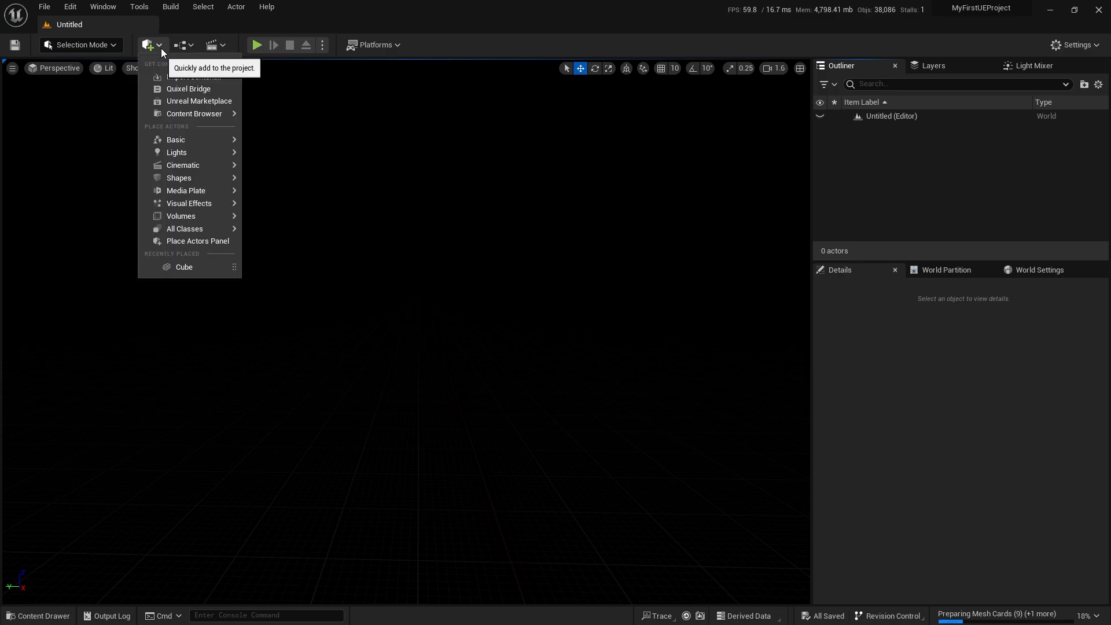
pyautogui.moveTo(206, 151)
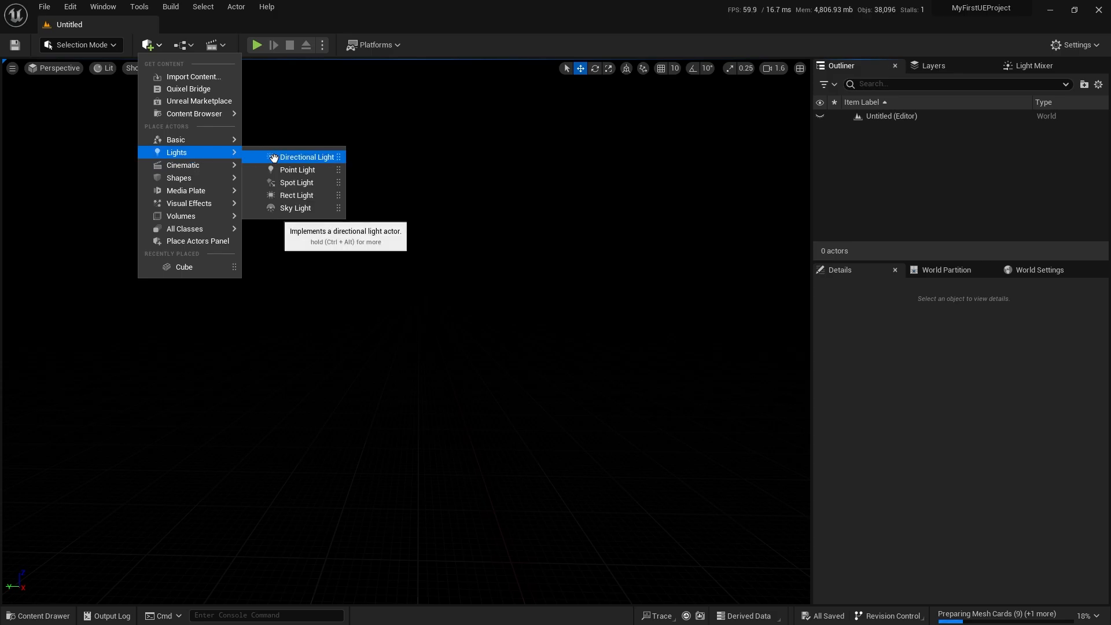
pyautogui.moveTo(277, 158); pyautogui.dragTo(365, 309)
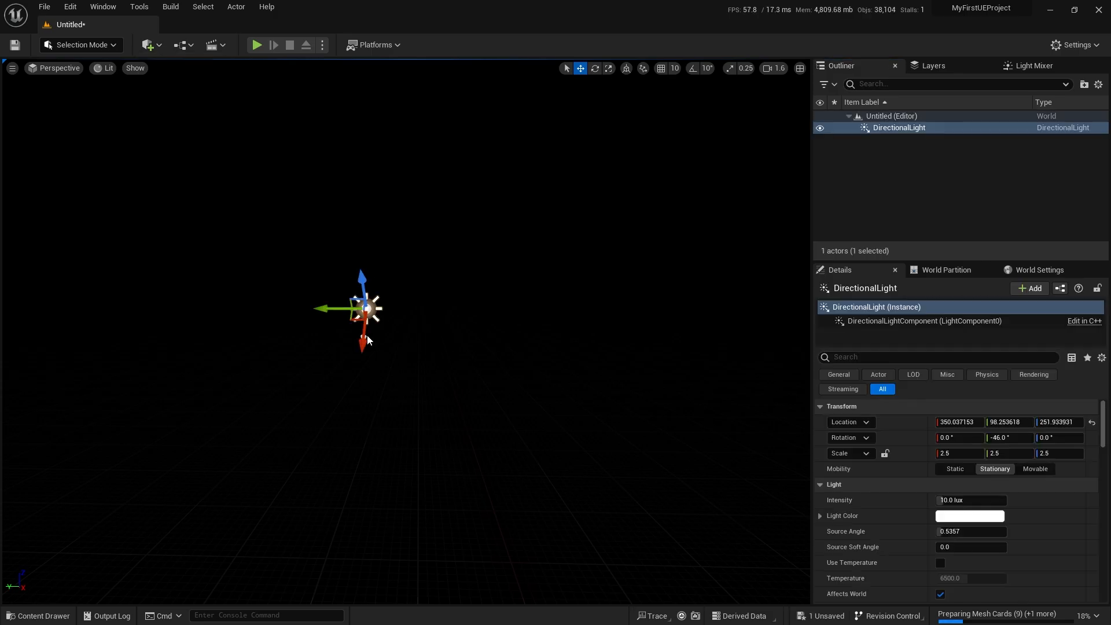
pyautogui.click(149, 44)
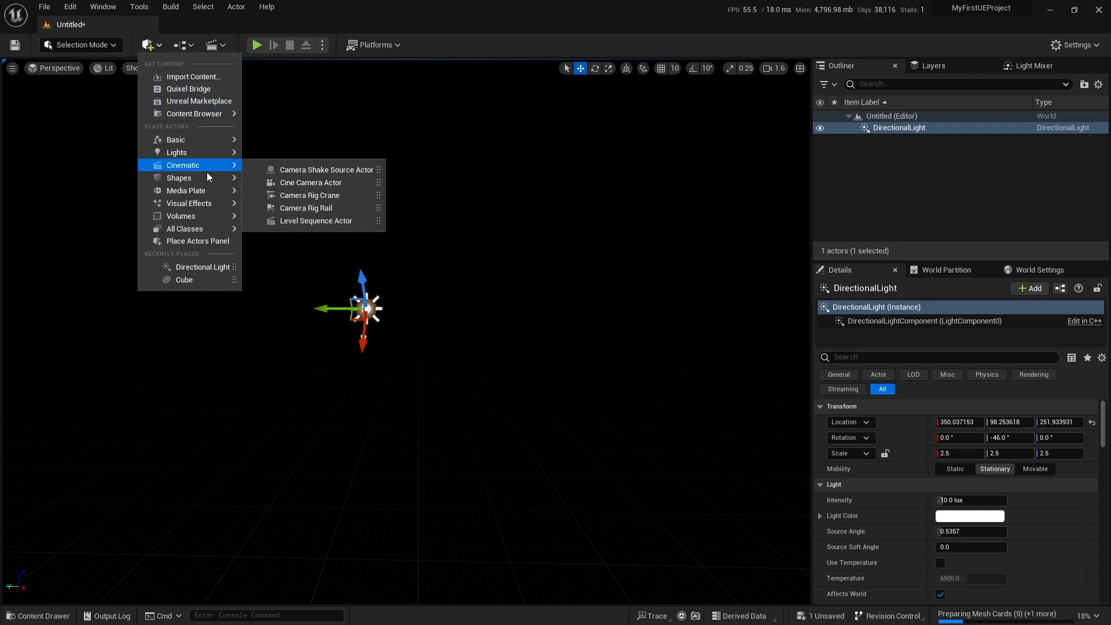
pyautogui.moveTo(214, 202)
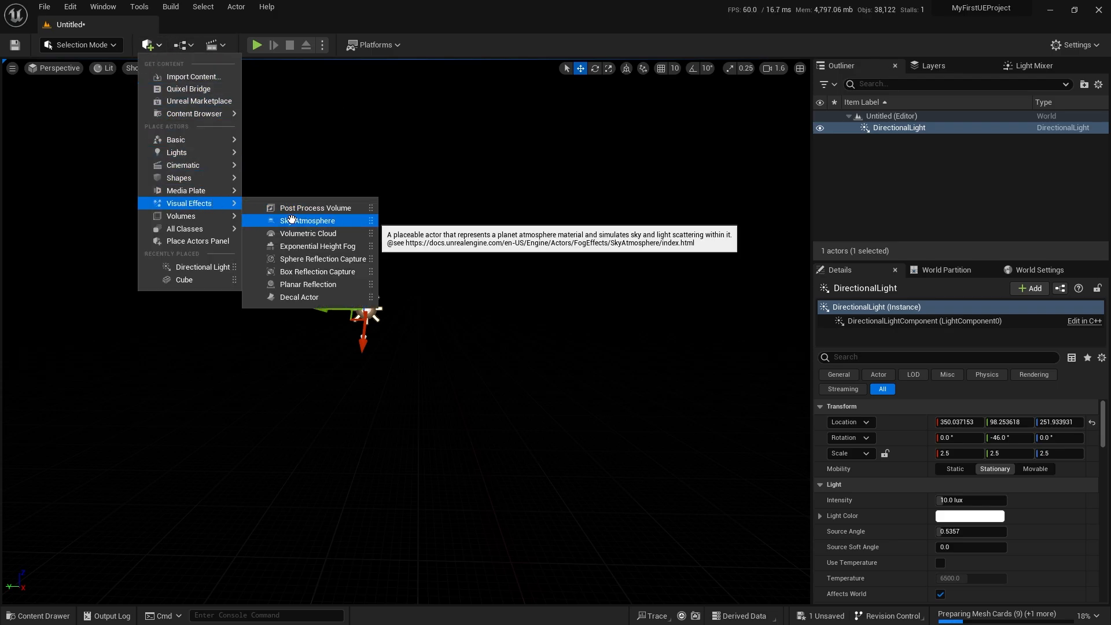
pyautogui.moveTo(296, 221); pyautogui.dragTo(462, 313)
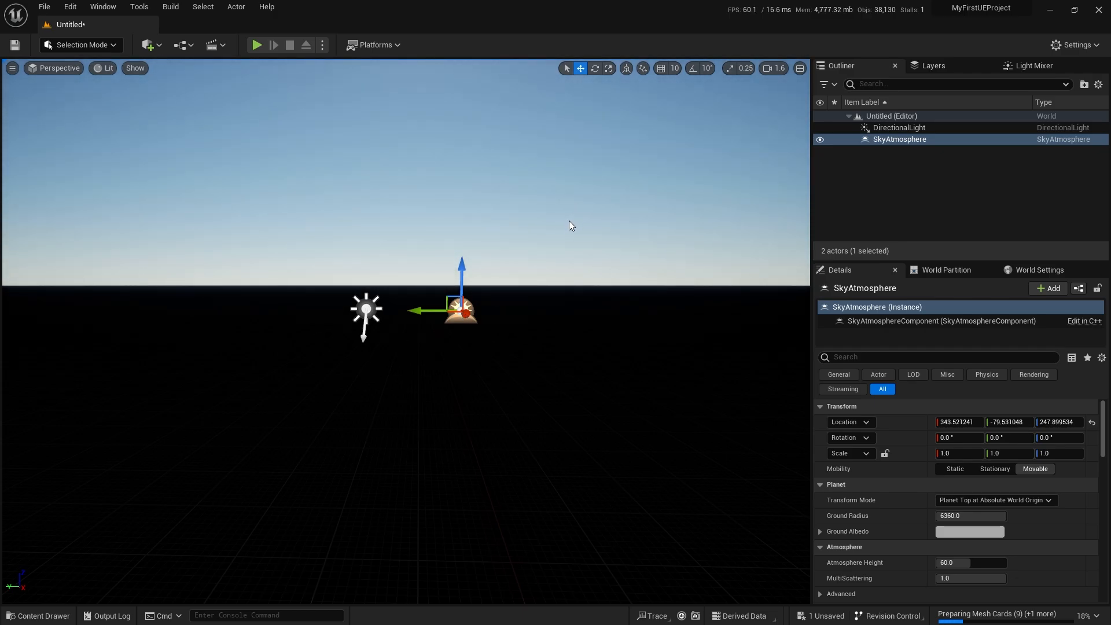
pyautogui.moveTo(575, 228)
pyautogui.mouseDown()
pyautogui.moveTo(529, 234)
pyautogui.moveTo(564, 240)
pyautogui.mouseUp()
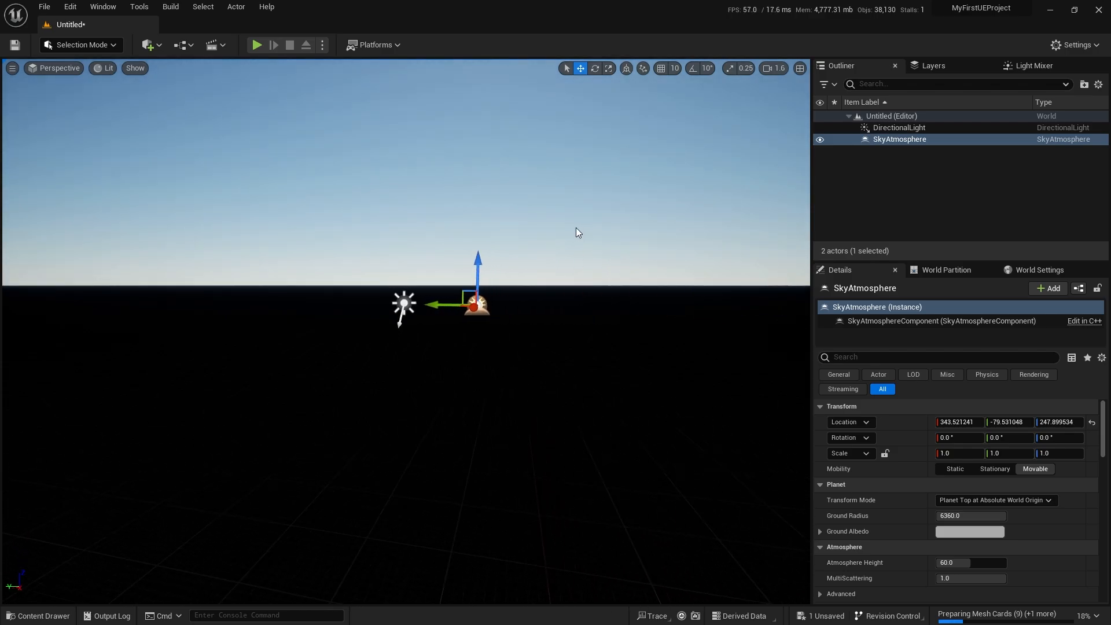
# Step: Delete the directional light and the sky atmosphere from the level
pyautogui.click(910, 129)
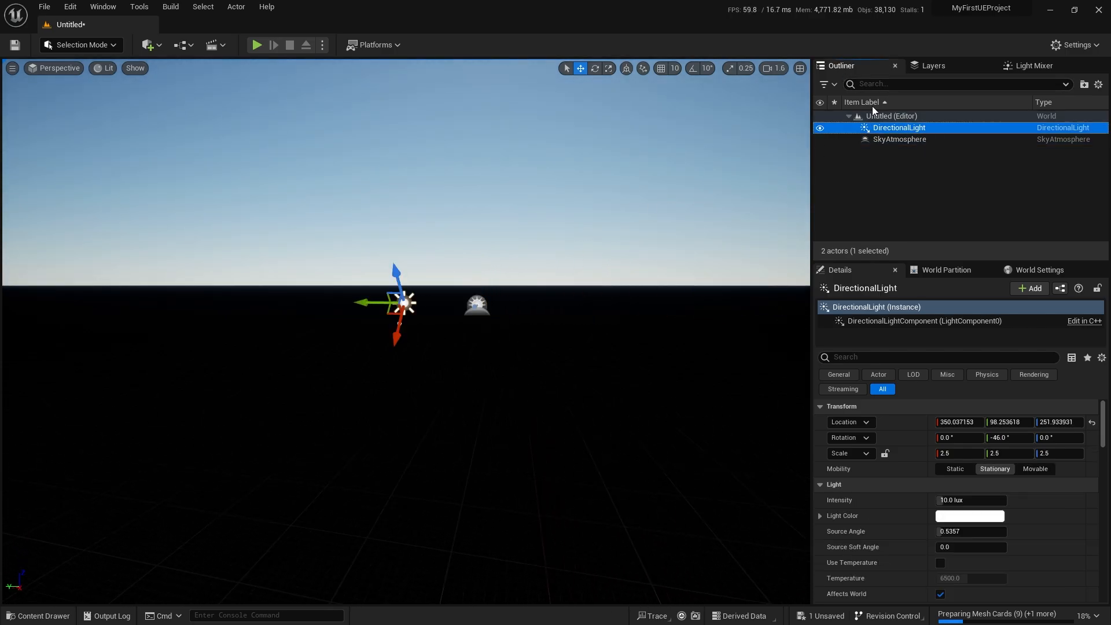
pyautogui.press('Delete')
pyautogui.click(905, 128)
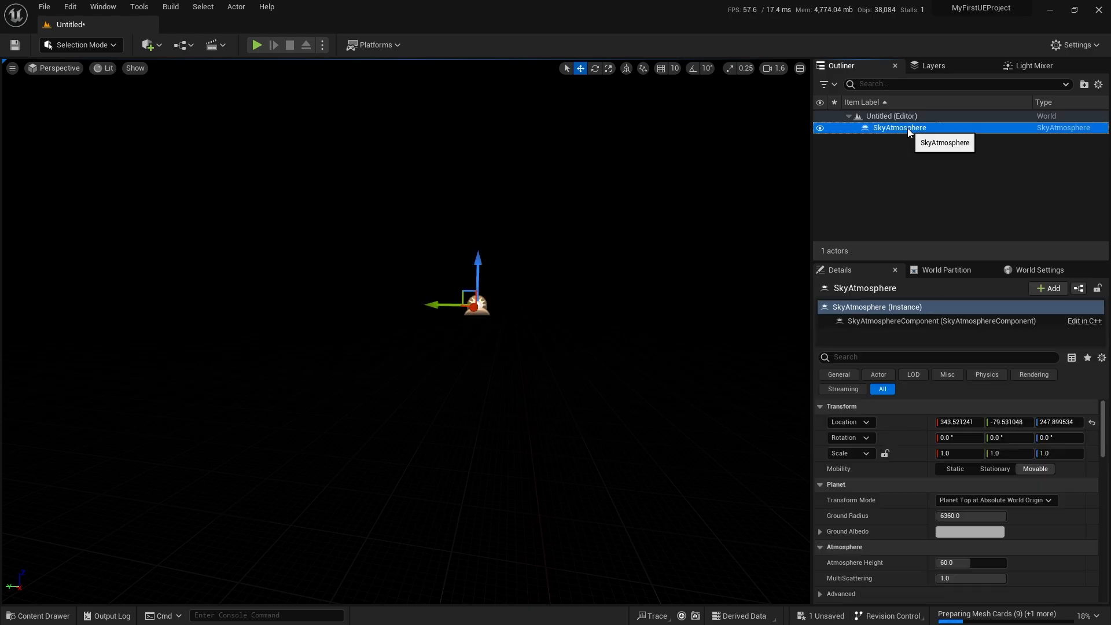
pyautogui.press('Delete')
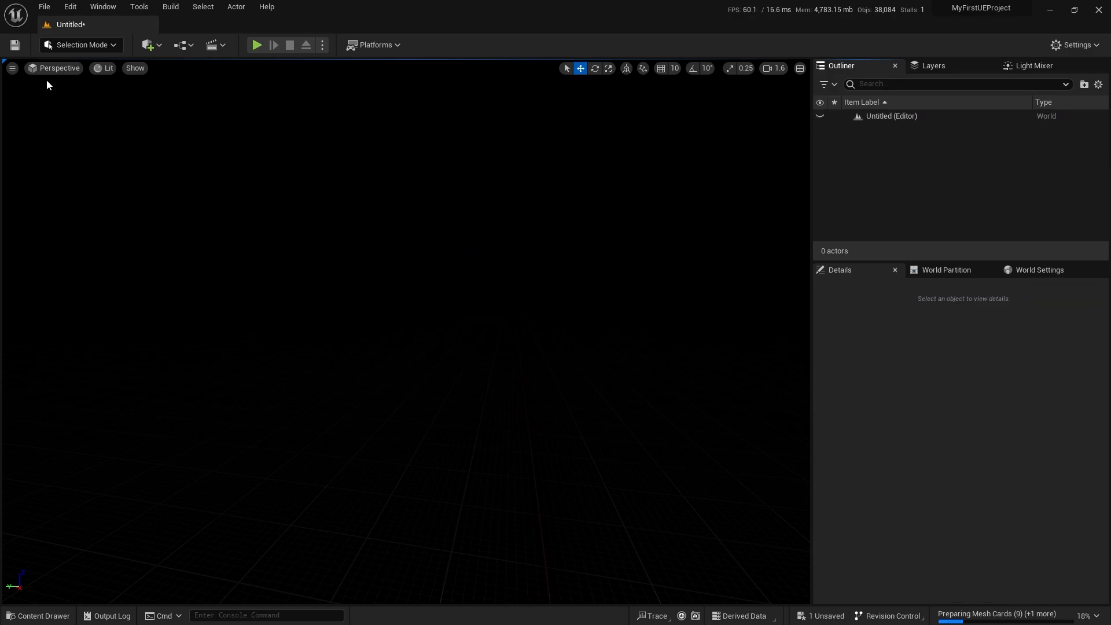
# Step: Use the Env. Light Mixer to create a sky light, atmospheric light, sky atmosphere, volumetric cloud and height fog, and close the mixer
pyautogui.click(102, 8)
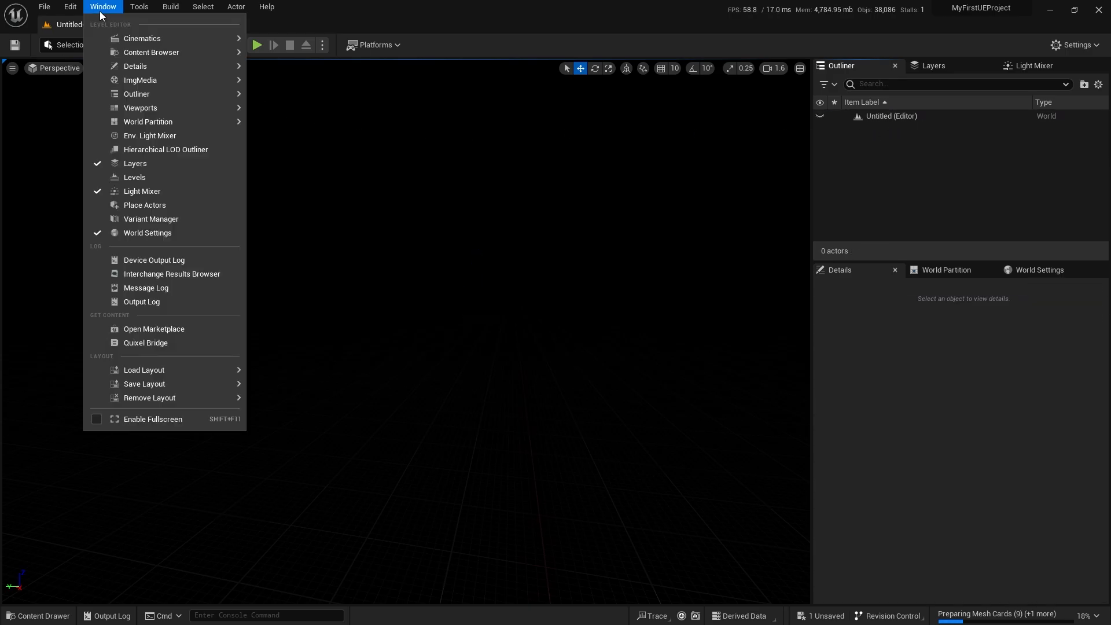
pyautogui.click(161, 138)
pyautogui.moveTo(420, 171)
pyautogui.mouseDown()
pyautogui.moveTo(421, 124)
pyautogui.moveTo(414, 159)
pyautogui.mouseUp()
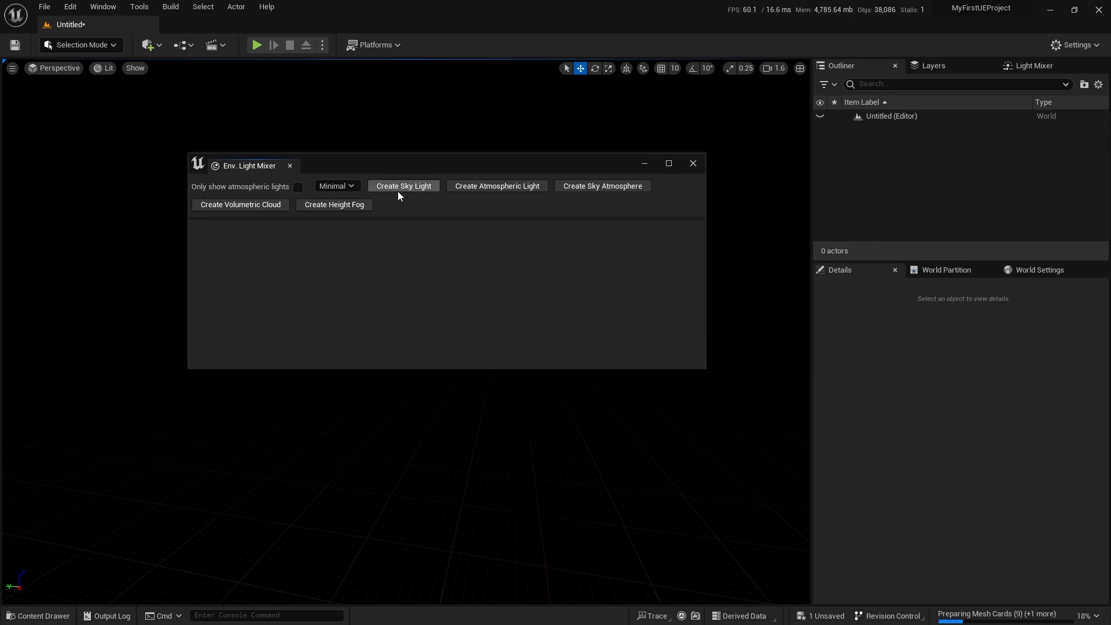
pyautogui.click(414, 190)
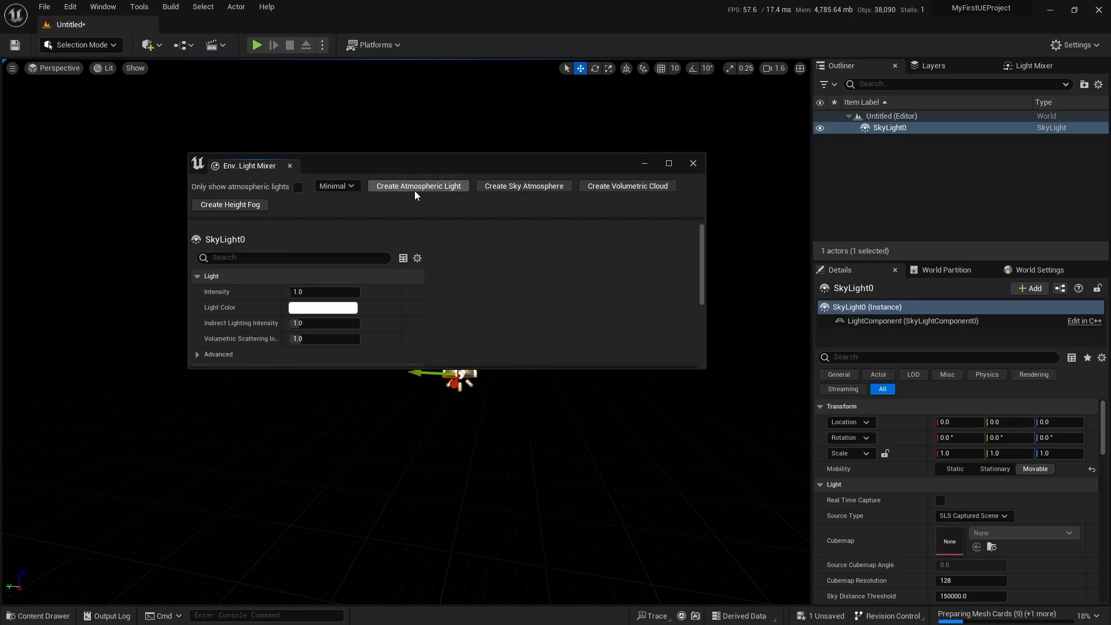
pyautogui.click(420, 188)
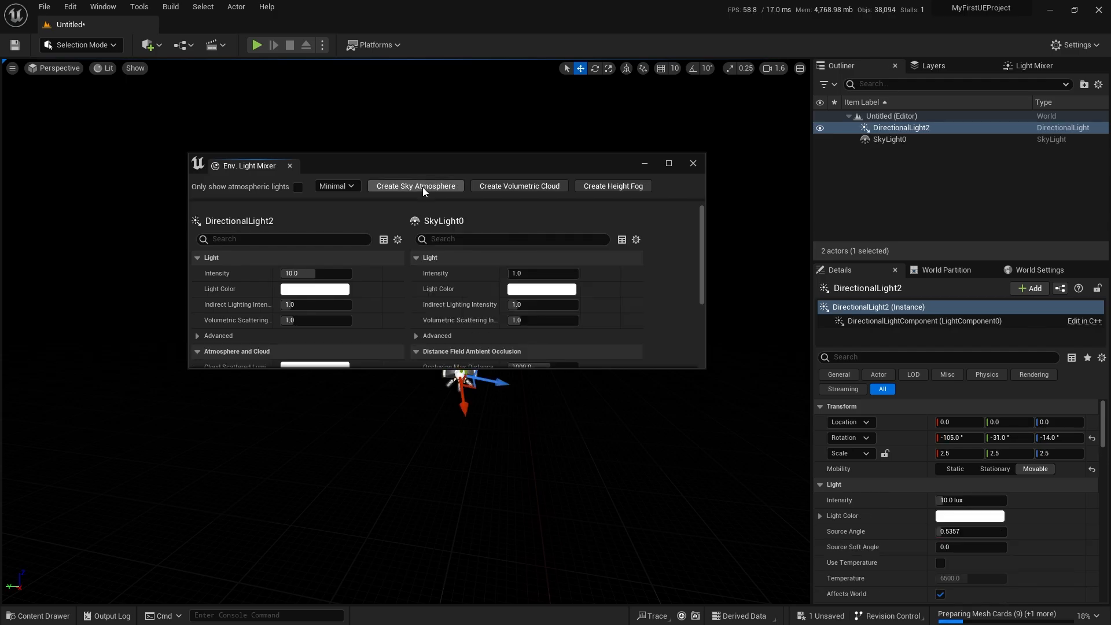
pyautogui.click(423, 187)
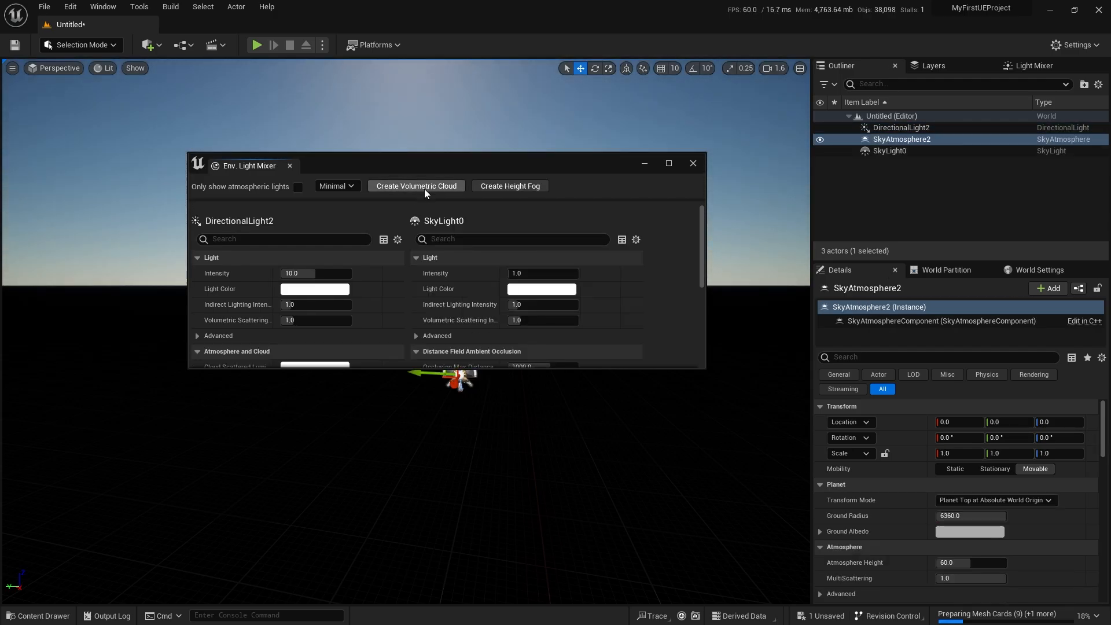
pyautogui.click(425, 187)
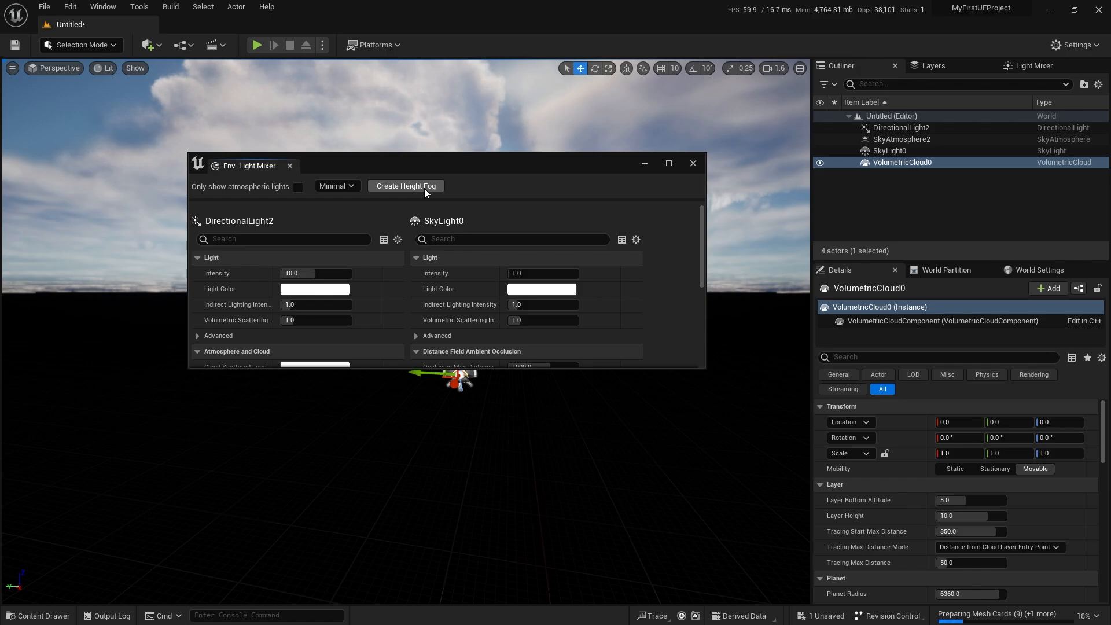
pyautogui.click(424, 189)
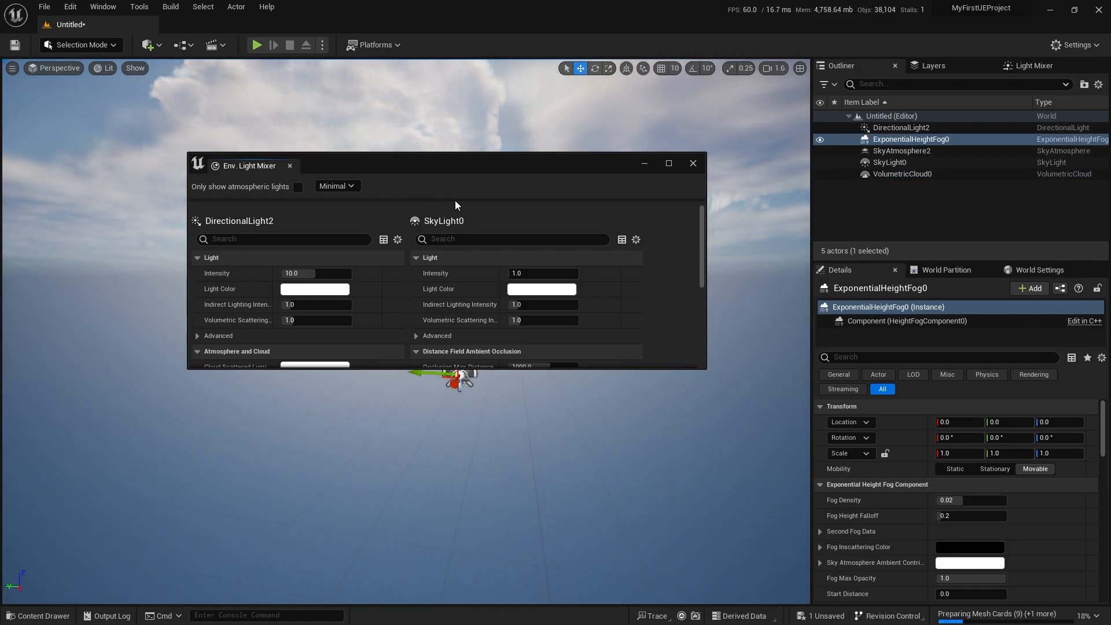
pyautogui.click(693, 163)
# Step: Enable Real Time Capture on the sky light
pyautogui.moveTo(544, 311); pyautogui.dragTo(570, 289, button='right')
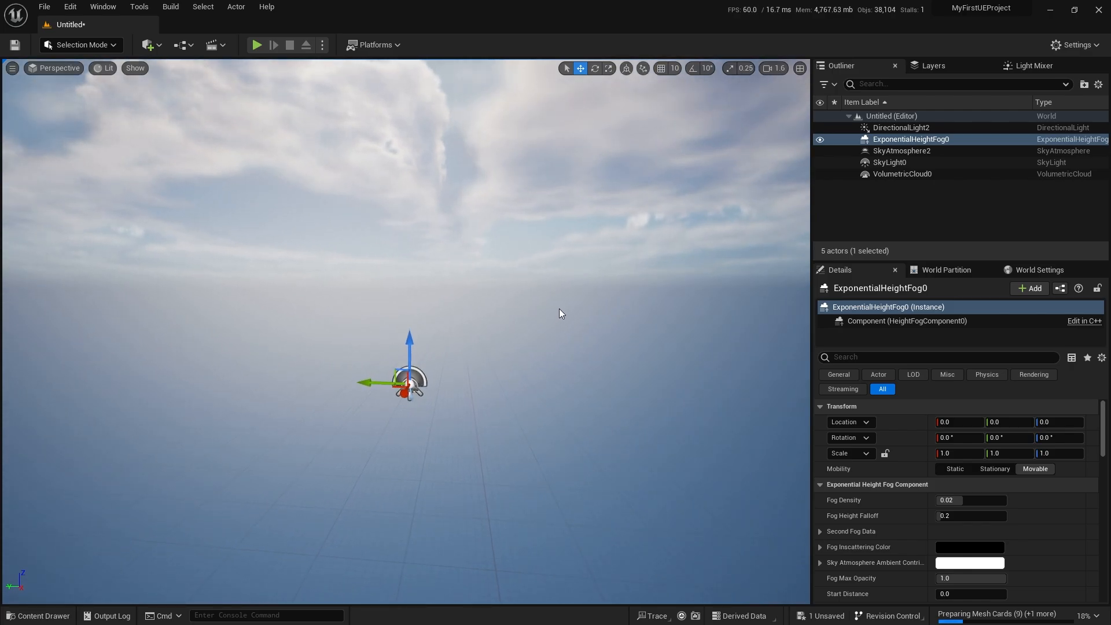
pyautogui.click(904, 162)
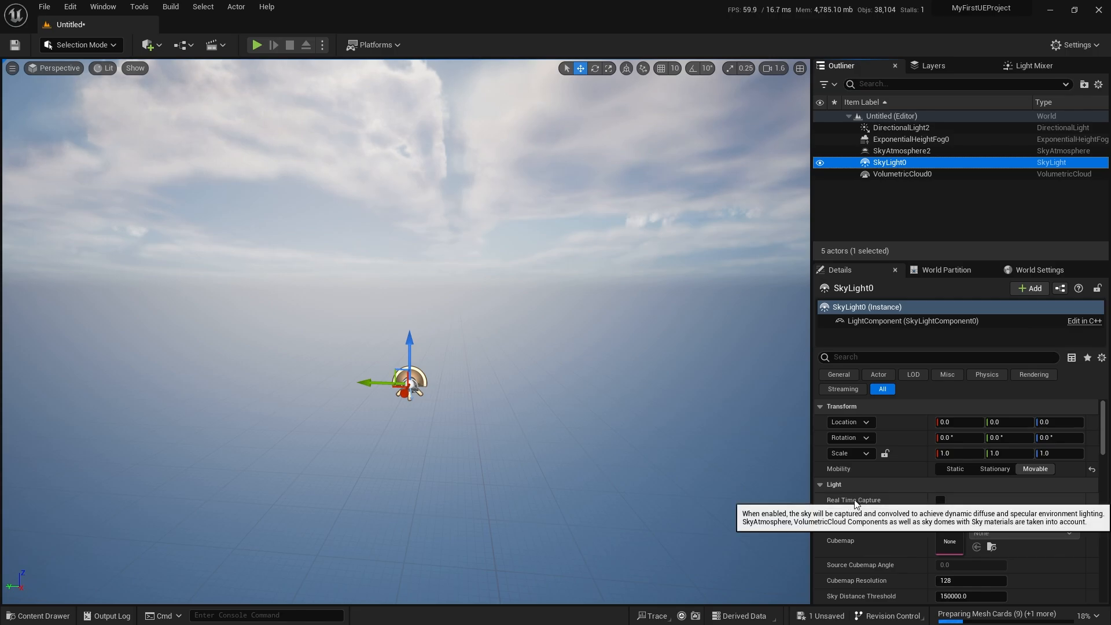
pyautogui.scroll(-2, 939, 491)
pyautogui.click(940, 463)
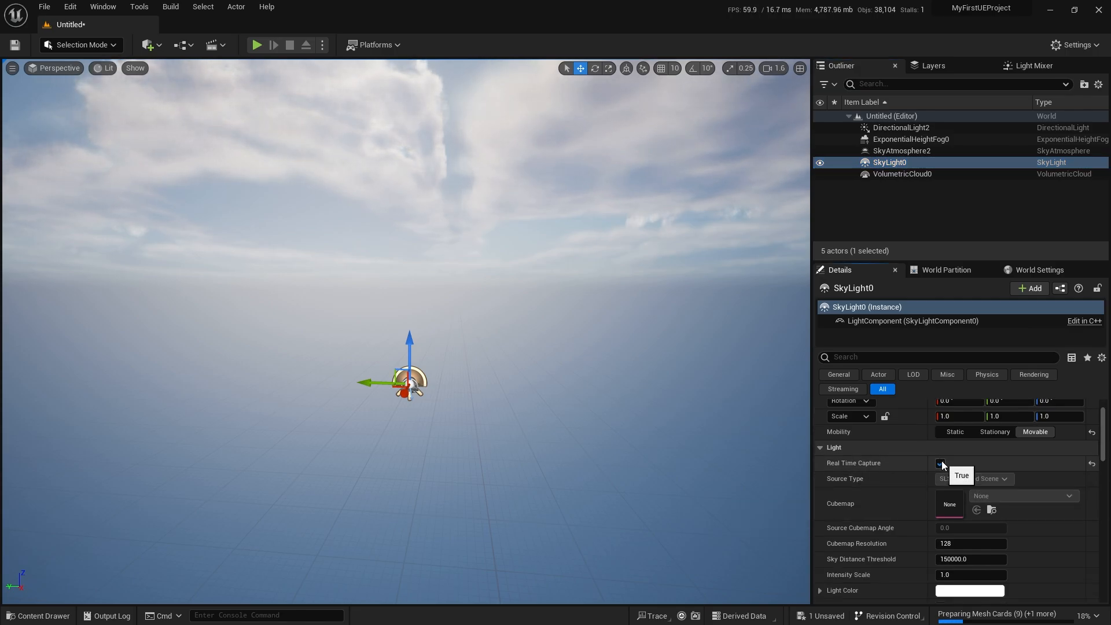
pyautogui.moveTo(510, 393); pyautogui.dragTo(480, 412, button='right')
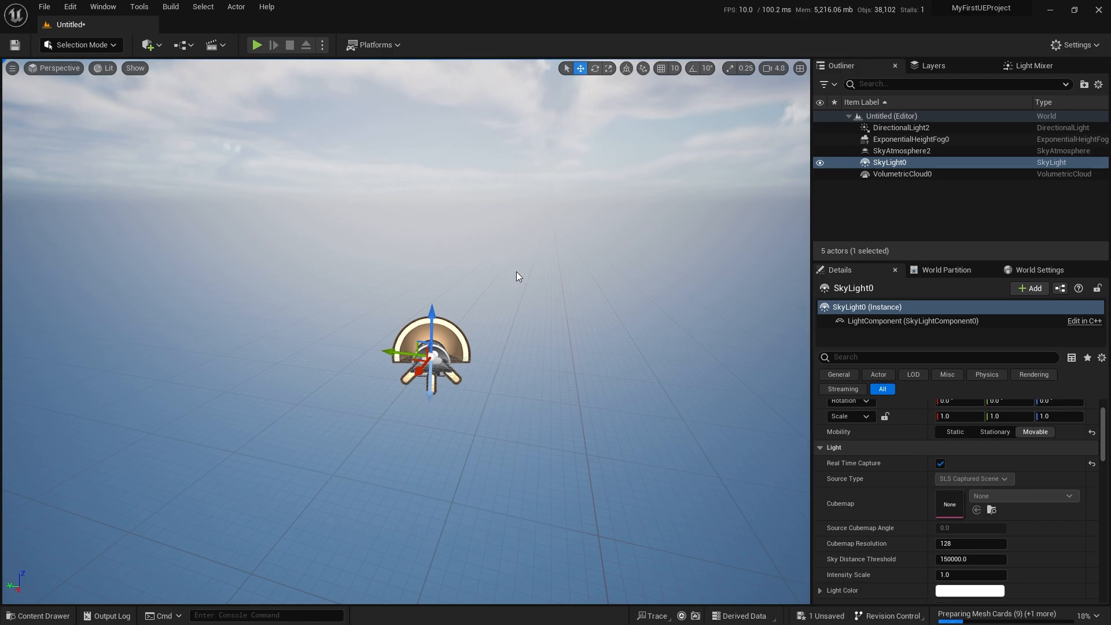
# Step: Start saving the current level and create a folder named myFirstProject inside the Content folder
pyautogui.moveTo(516, 271)
pyautogui.mouseDown(button='right')
pyautogui.moveTo(535, 265)
pyautogui.moveTo(519, 259)
pyautogui.mouseUp(button='right')
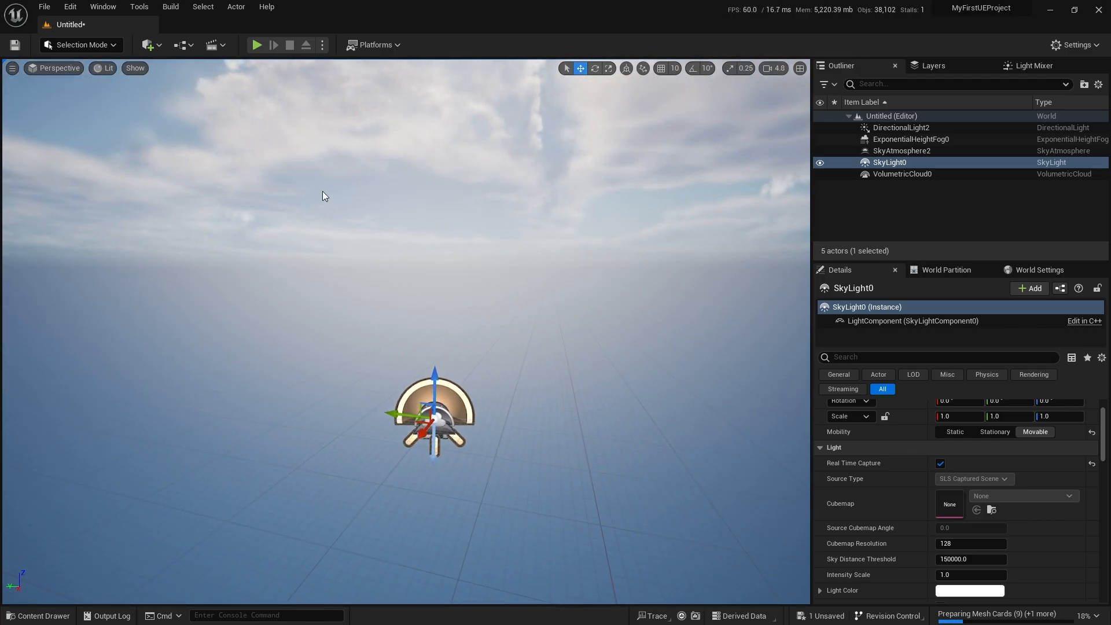
pyautogui.click(44, 7)
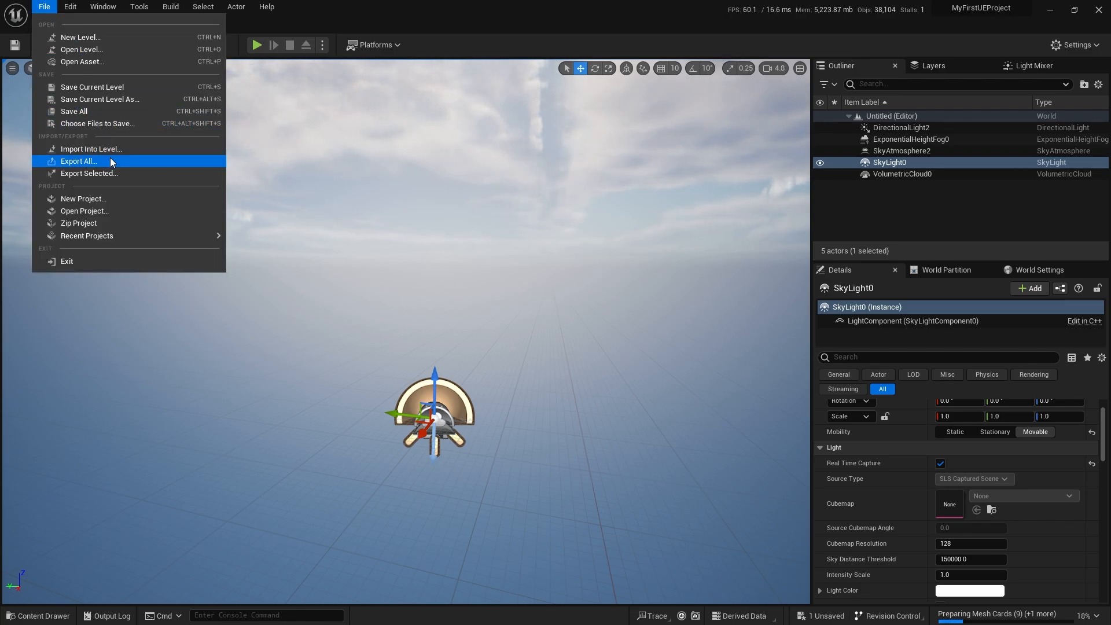
pyautogui.click(105, 88)
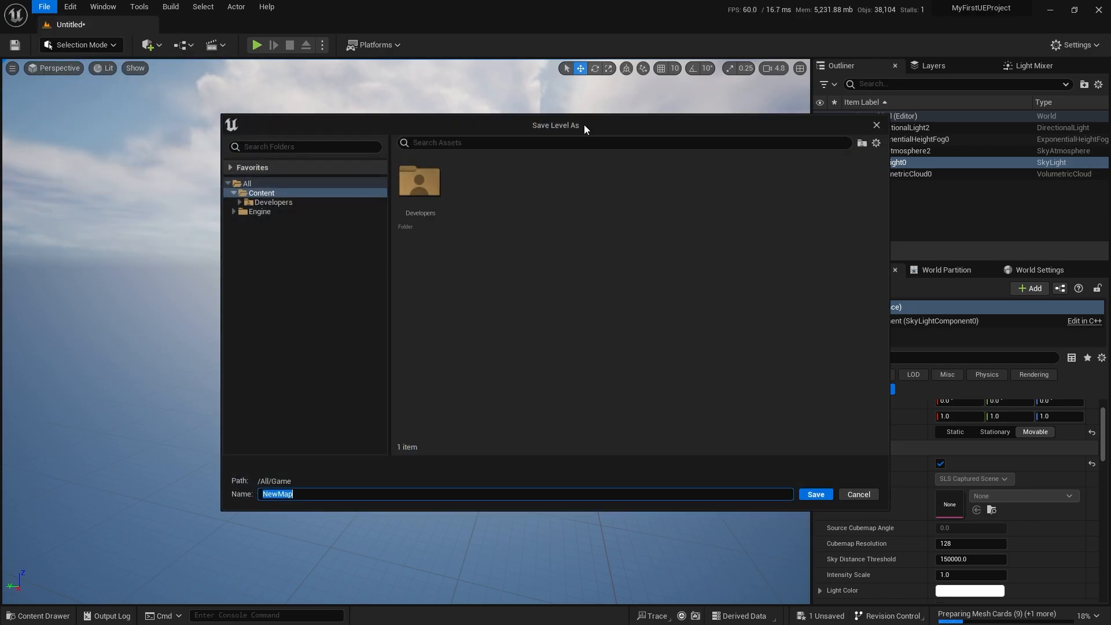
pyautogui.moveTo(587, 118); pyautogui.dragTo(528, 120)
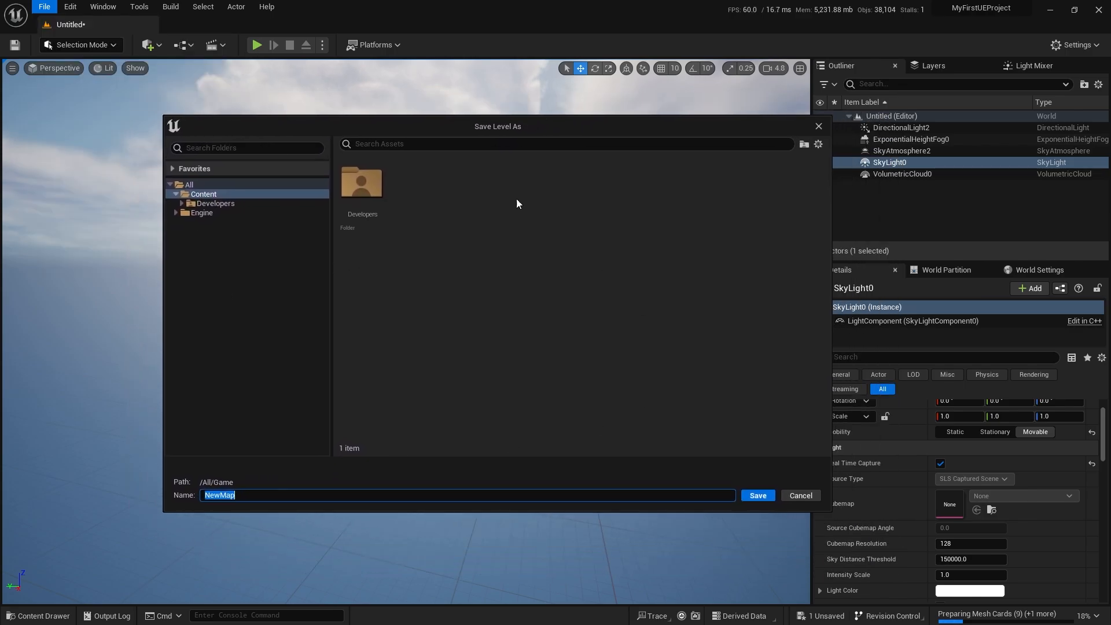
pyautogui.rightClick(211, 196)
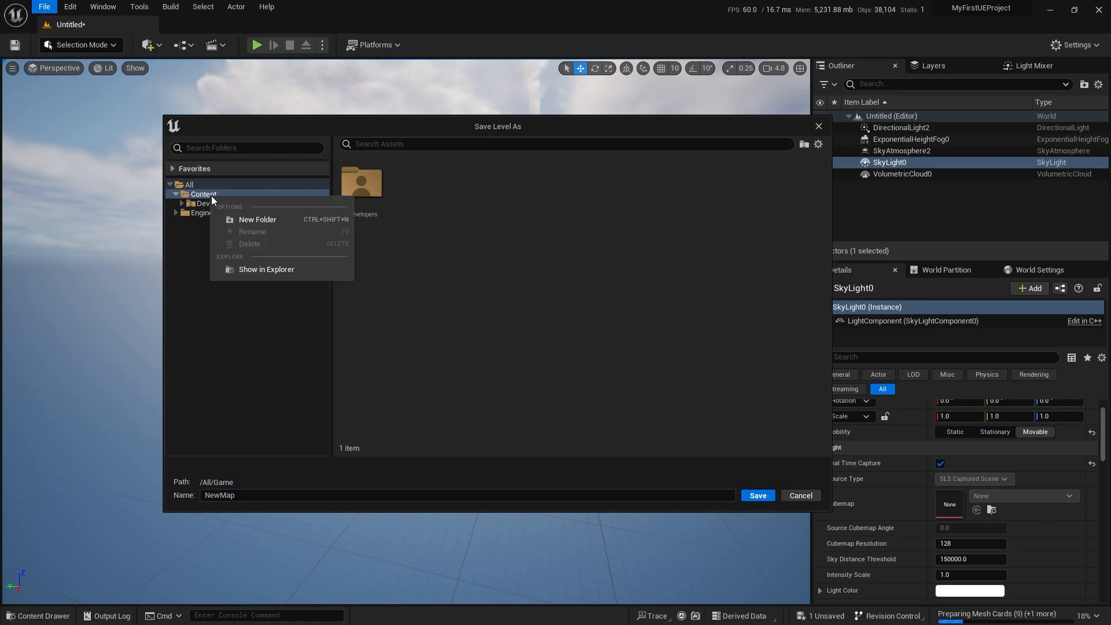
pyautogui.click(244, 222)
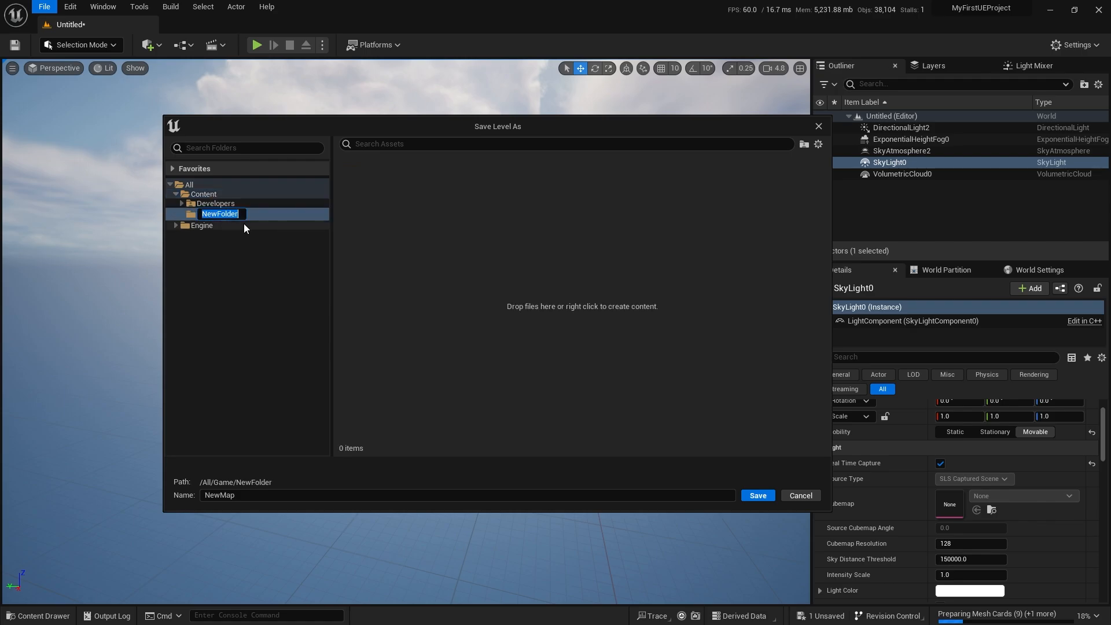
pyautogui.write('myFirstProject')
pyautogui.press('Return')
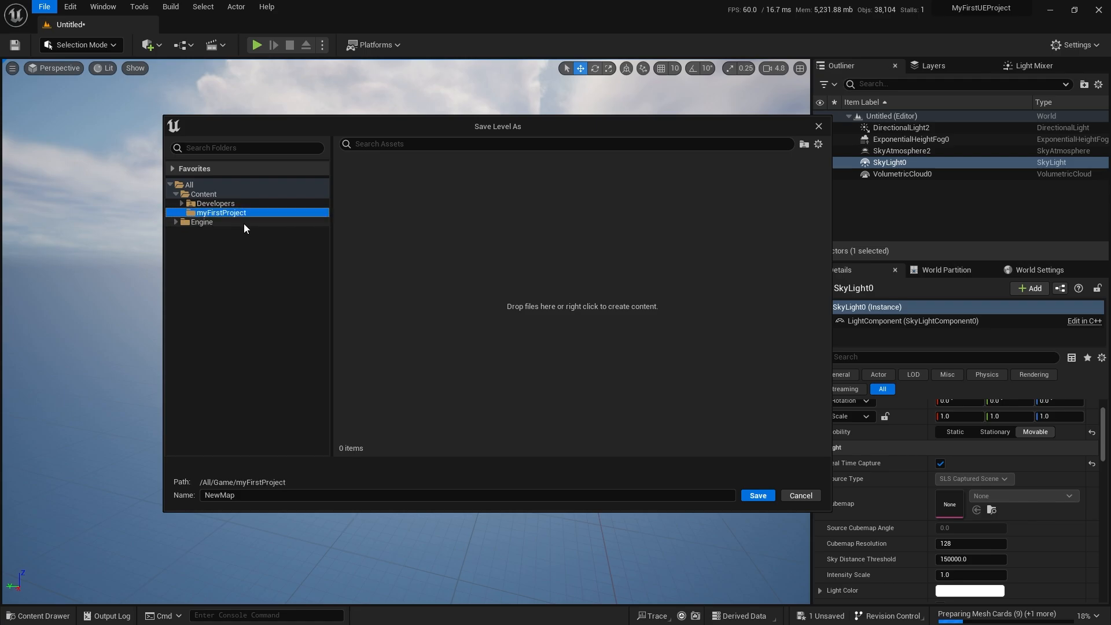
# Step: Save the level as Level_01 in the myFirstProject folder
pyautogui.click(210, 495)
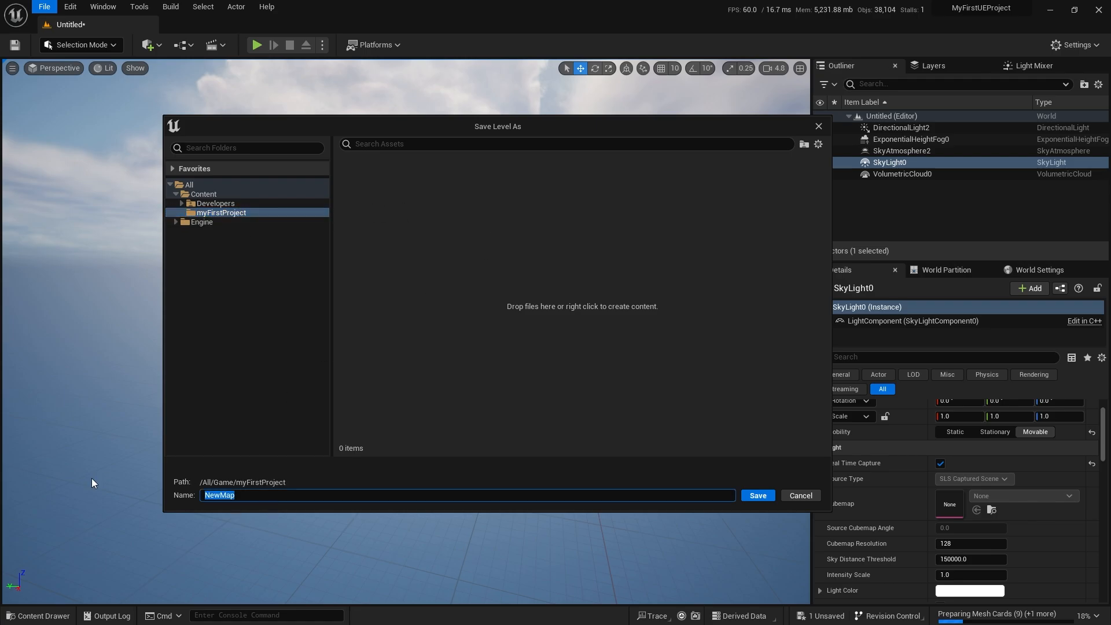
pyautogui.write('Level_01')
pyautogui.click(758, 495)
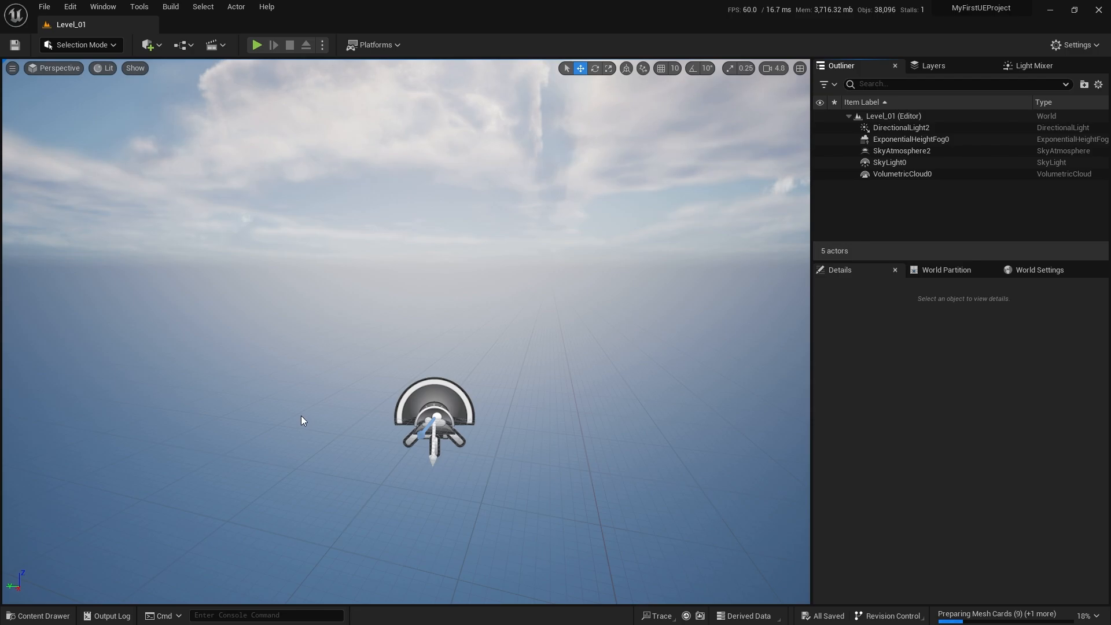
# Step: Place a Cube shape in the level beside the sky and light actors
pyautogui.moveTo(490, 387); pyautogui.dragTo(483, 428, button='right')
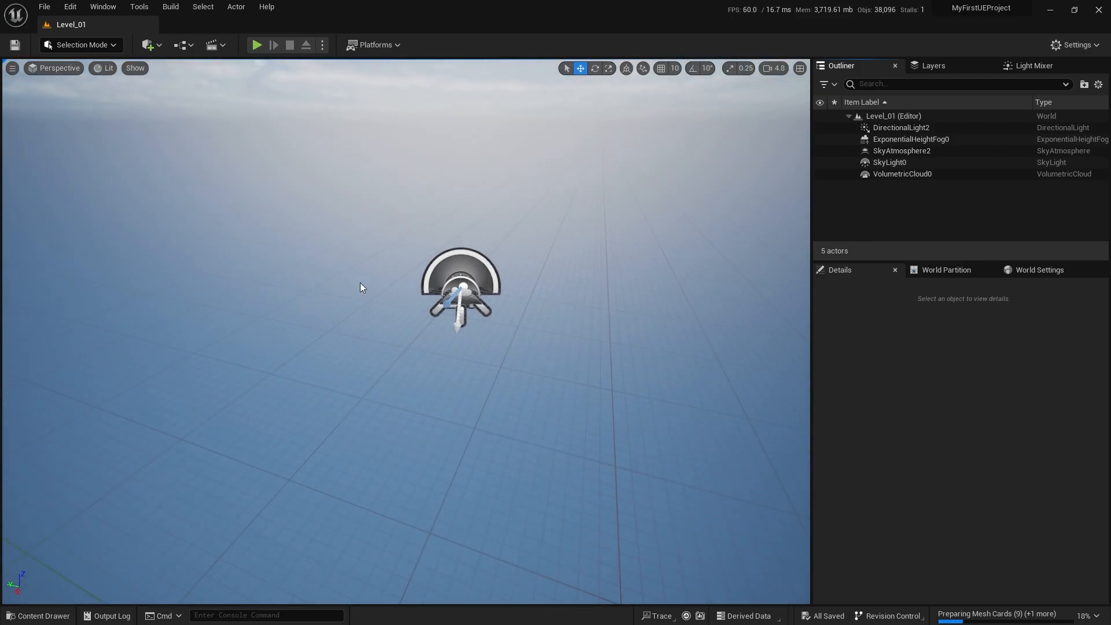
pyautogui.click(158, 47)
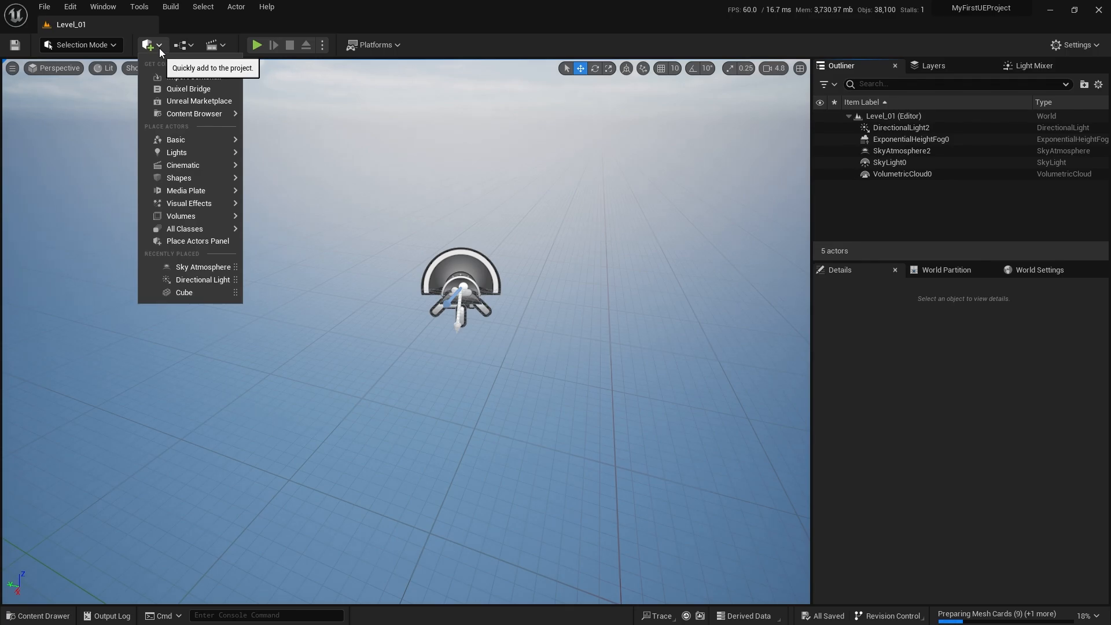
pyautogui.moveTo(208, 181)
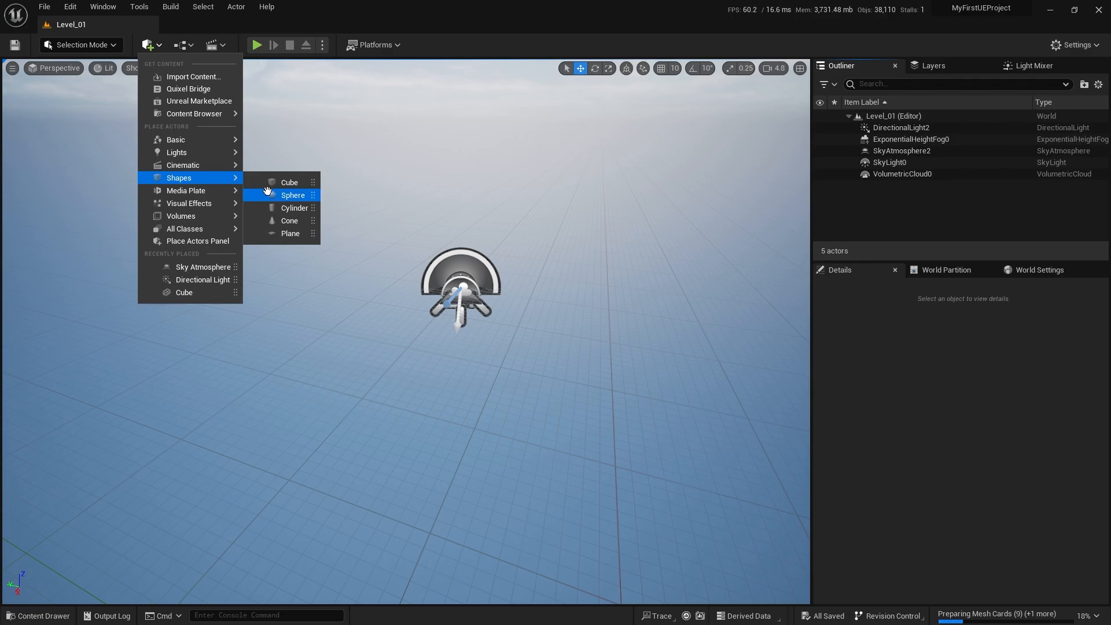
pyautogui.moveTo(286, 183); pyautogui.dragTo(466, 305)
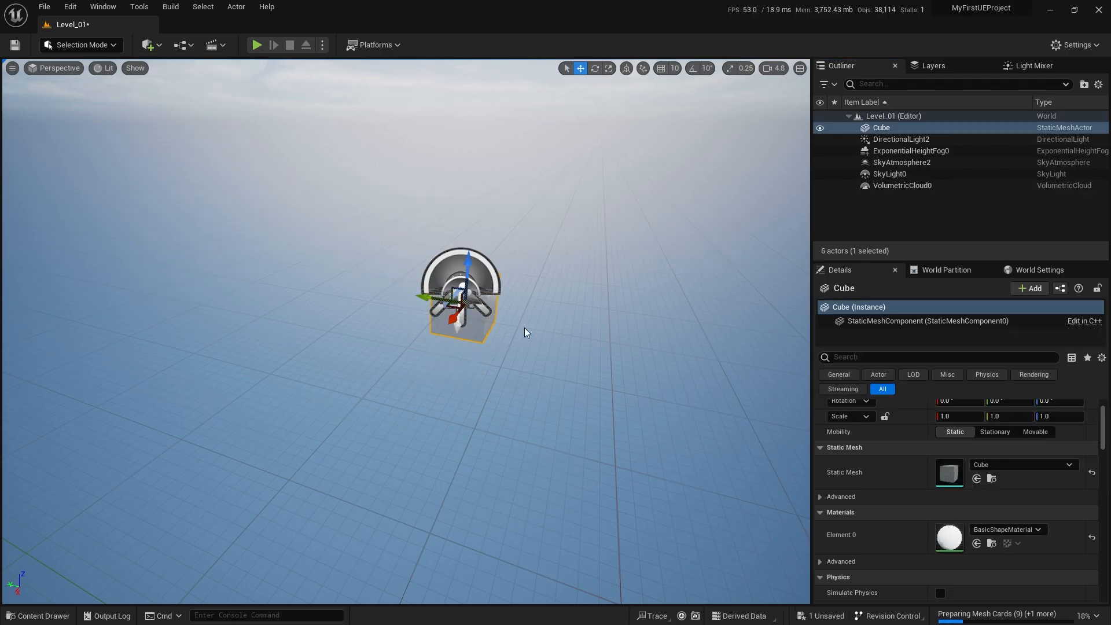
pyautogui.moveTo(525, 328); pyautogui.dragTo(405, 365, button='right')
pyautogui.moveTo(522, 381); pyautogui.dragTo(442, 434)
pyautogui.moveTo(442, 434); pyautogui.dragTo(584, 458, button='right')
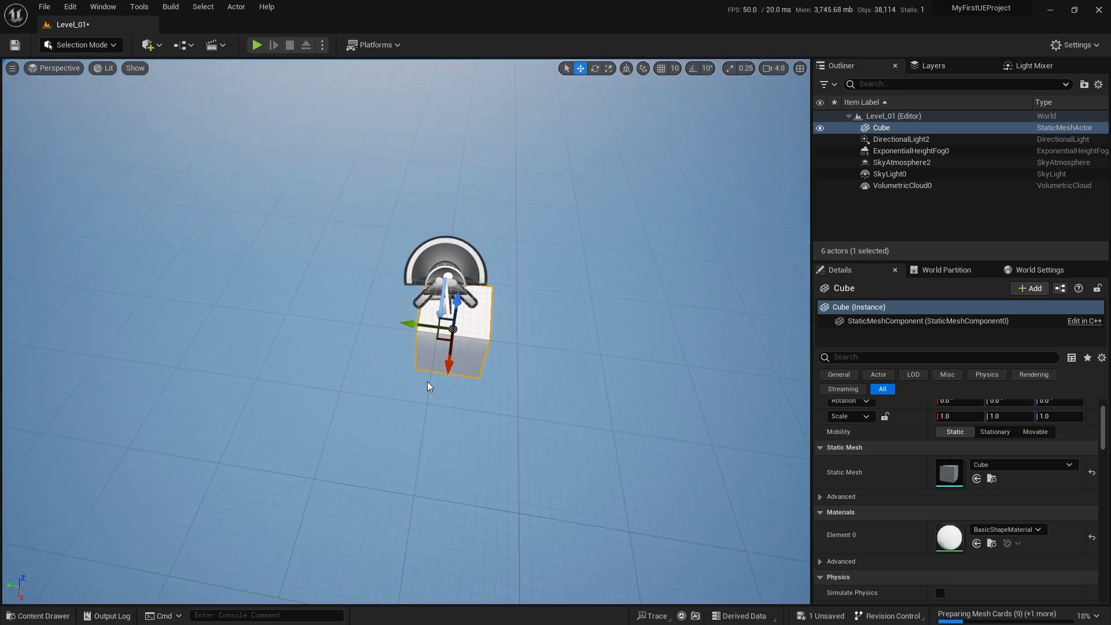
# Step: Scale the cube in X and Y to about 7.8 as a flat floor, and delete the cube
pyautogui.press('r')
pyautogui.moveTo(438, 342); pyautogui.dragTo(524, 303)
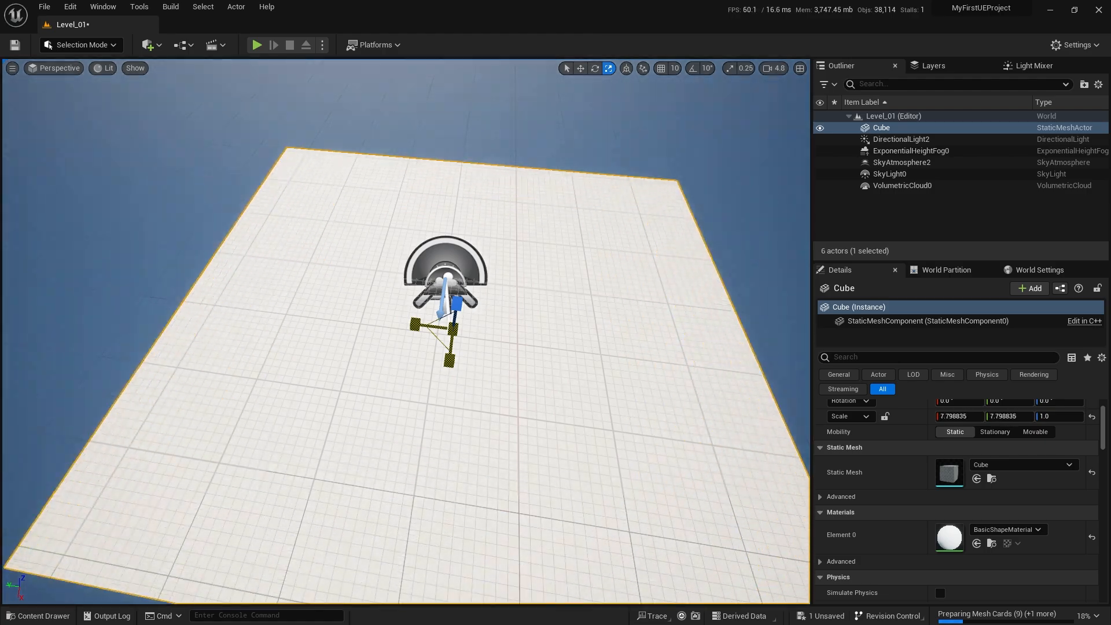
pyautogui.moveTo(438, 343); pyautogui.dragTo(472, 294, button='right')
pyautogui.scroll(-5, 411, 266)
pyautogui.press('Delete')
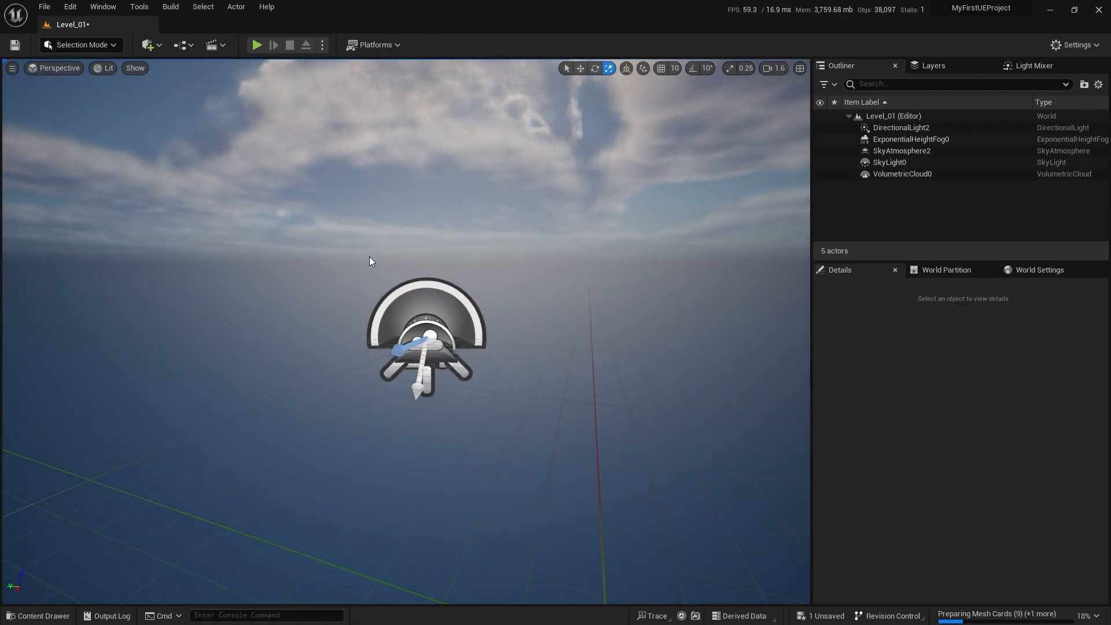
# Step: Switch to Modeling mode and create a 100 x 100 x 100 box beside the sky and light actors
pyautogui.click(99, 44)
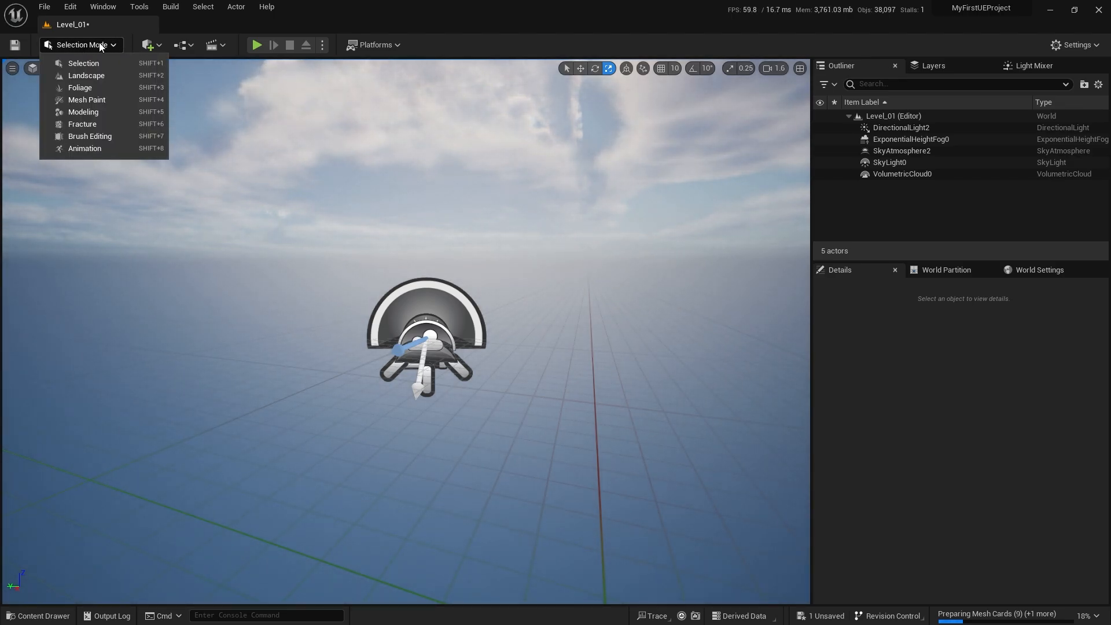
pyautogui.click(87, 112)
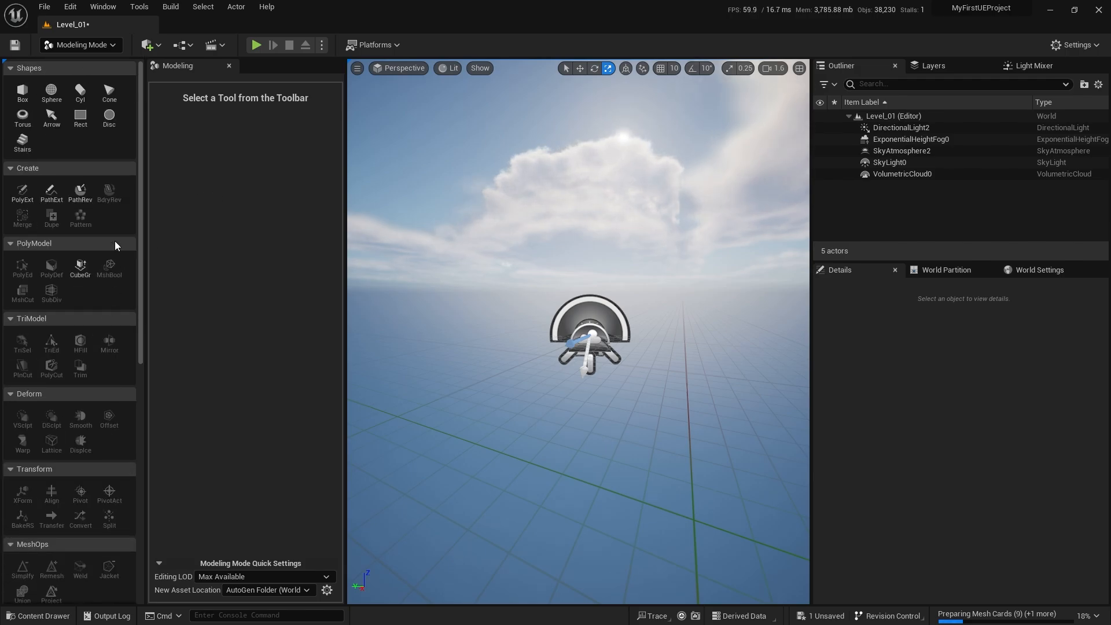
pyautogui.click(23, 93)
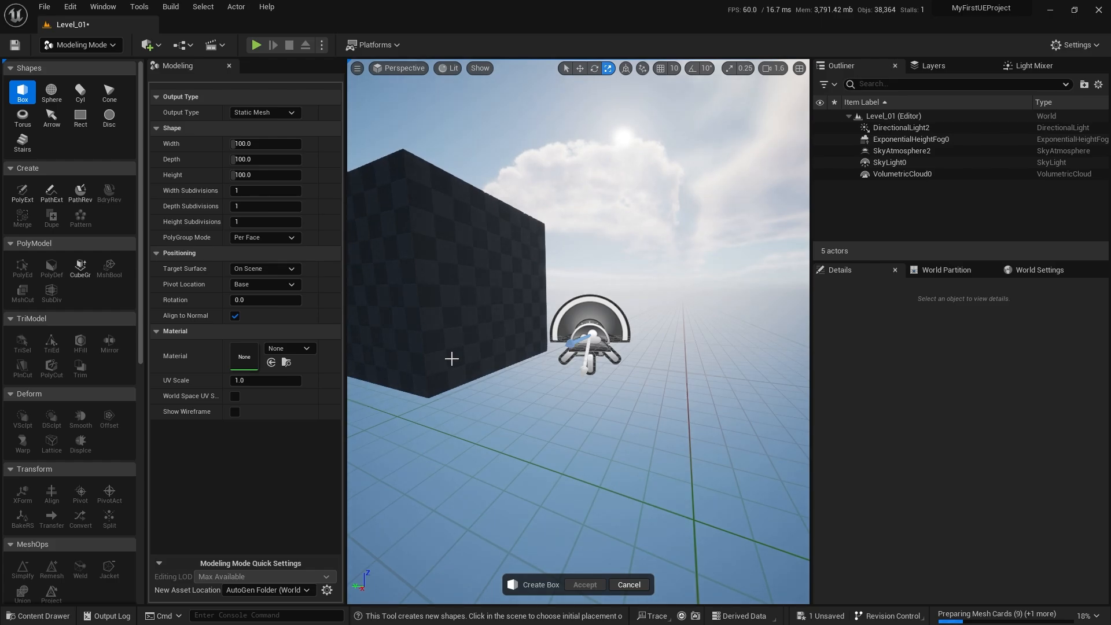
pyautogui.click(451, 359)
pyautogui.press('s')
pyautogui.moveTo(514, 306); pyautogui.dragTo(488, 364, button='right')
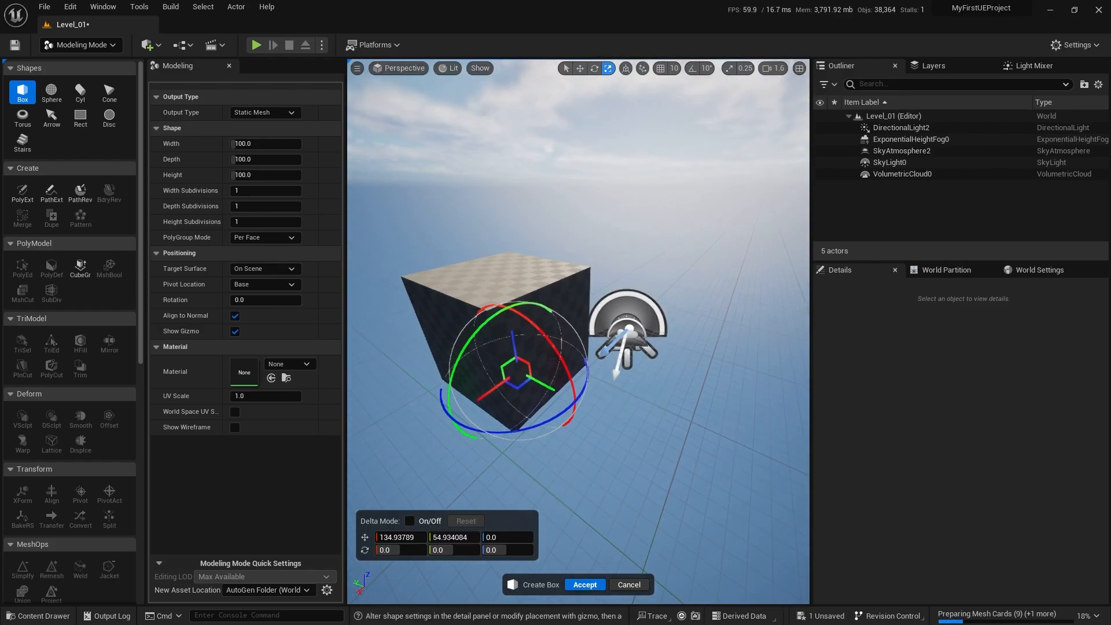
pyautogui.click(584, 585)
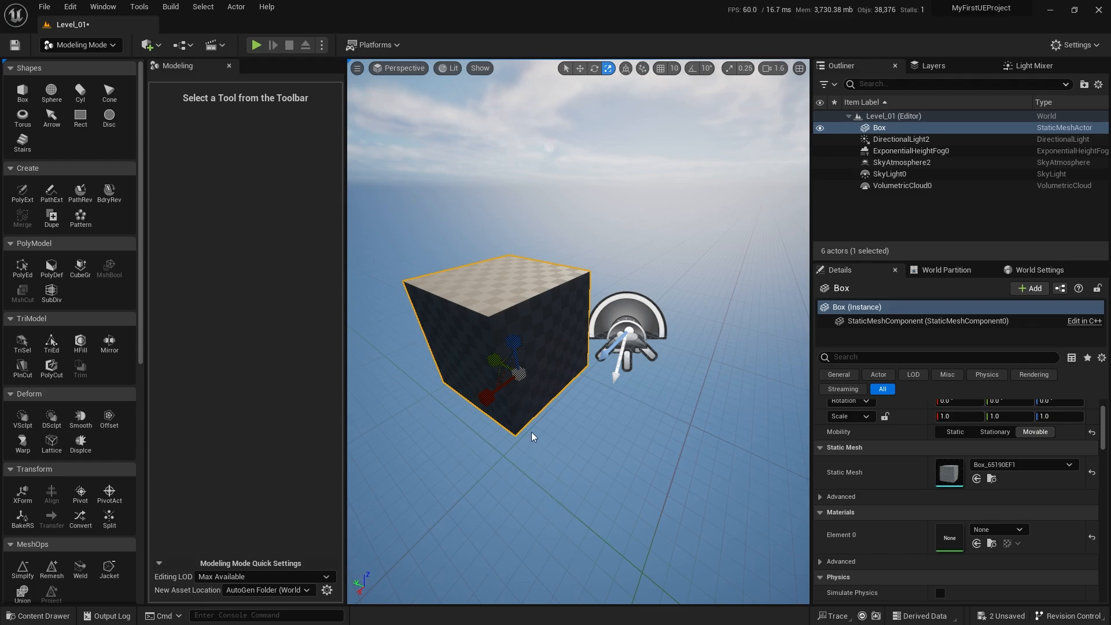
pyautogui.press('w')
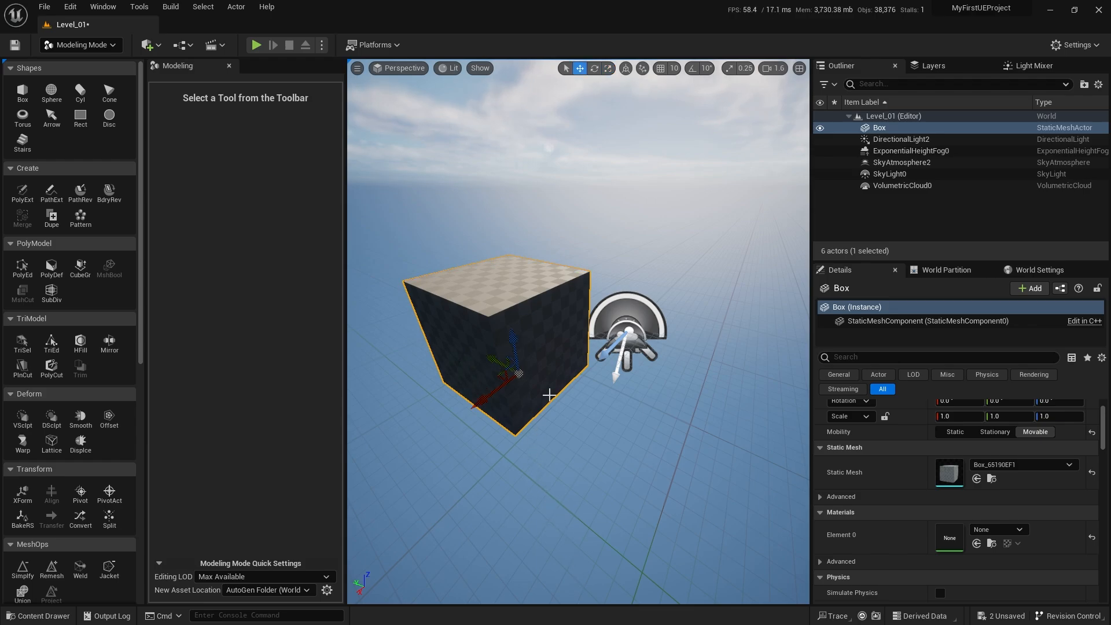
# Step: Start a PolyGroup edit on the box and pull one side face outward to about -233 in Y
pyautogui.click(28, 268)
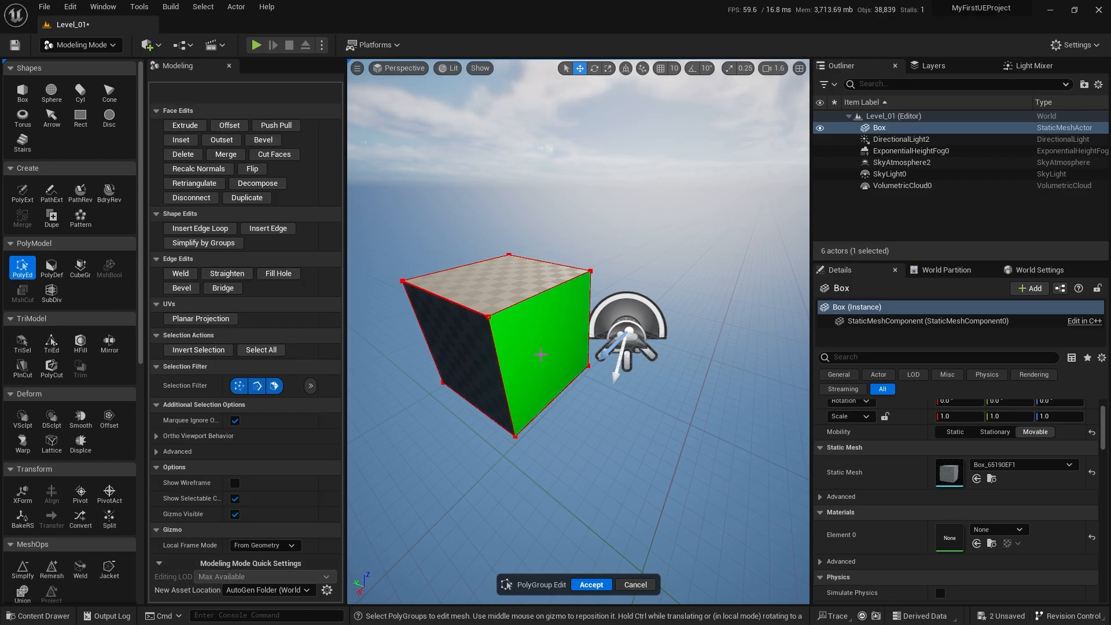
pyautogui.click(541, 354)
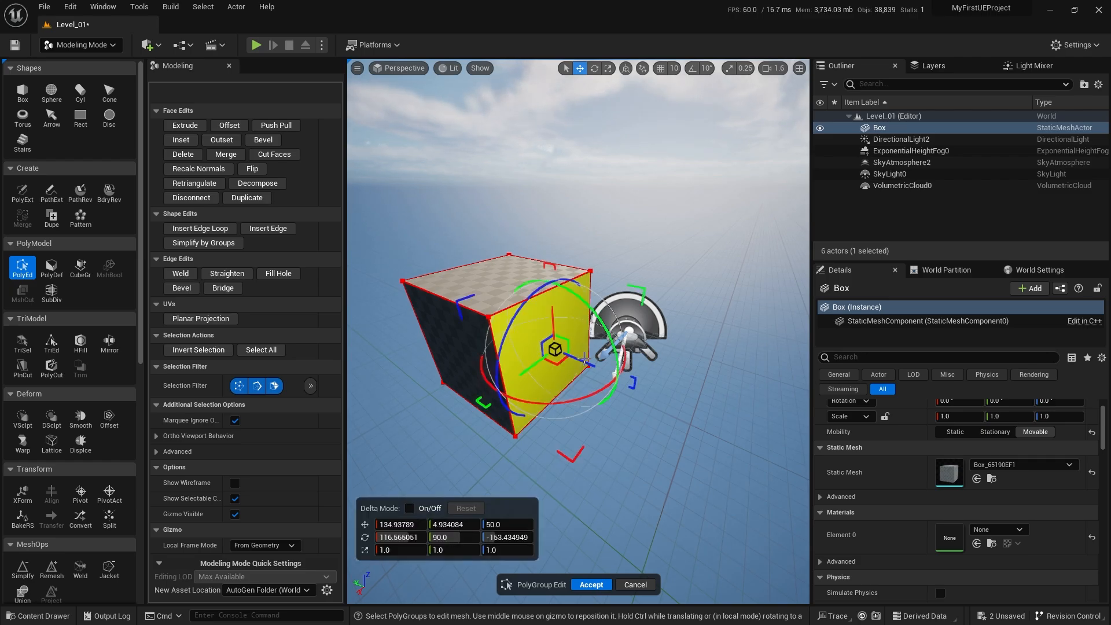
pyautogui.moveTo(584, 364); pyautogui.dragTo(708, 472)
pyautogui.moveTo(647, 424)
pyautogui.mouseDown(button='right')
pyautogui.moveTo(619, 431)
pyautogui.moveTo(647, 424)
pyautogui.mouseUp(button='right')
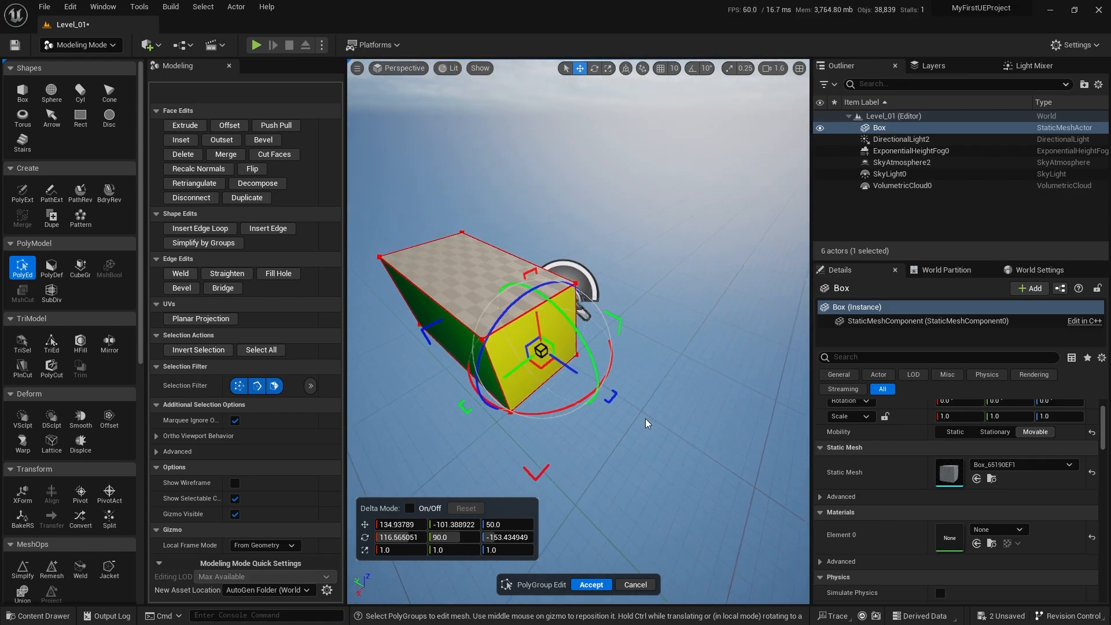
pyautogui.moveTo(555, 349); pyautogui.dragTo(674, 434)
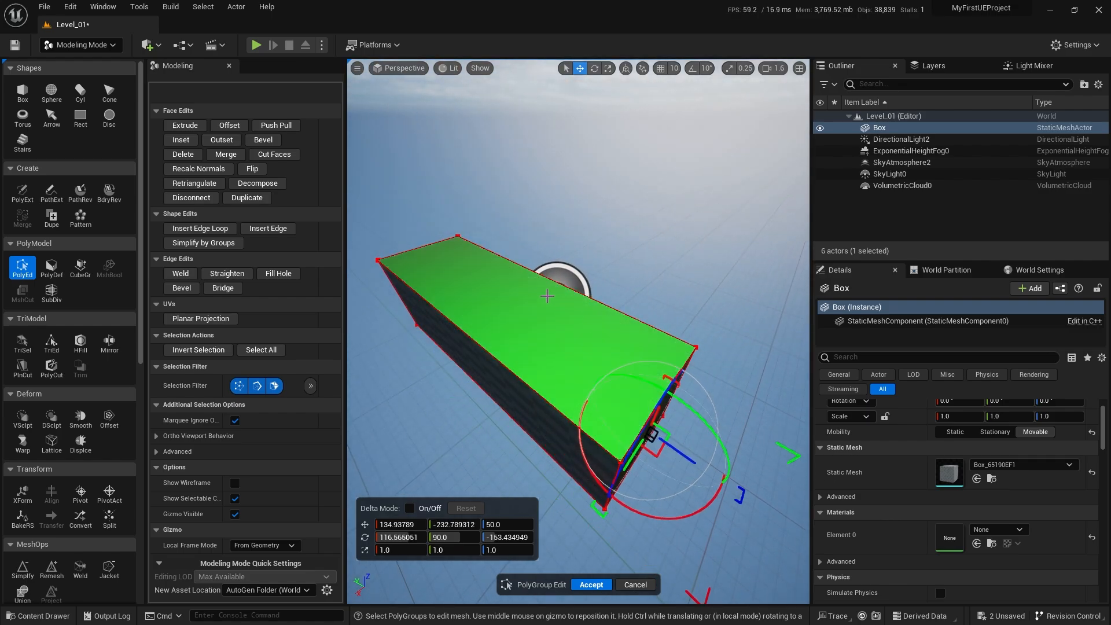
# Step: Lower the box's top face to a height of about 16 to form a thin slab
pyautogui.click(519, 296)
pyautogui.moveTo(519, 295); pyautogui.dragTo(525, 295, button='right')
pyautogui.moveTo(525, 305); pyautogui.dragTo(527, 363)
pyautogui.press('d')
pyautogui.moveTo(527, 364); pyautogui.dragTo(502, 362, button='right')
pyautogui.scroll(1, 521, 363)
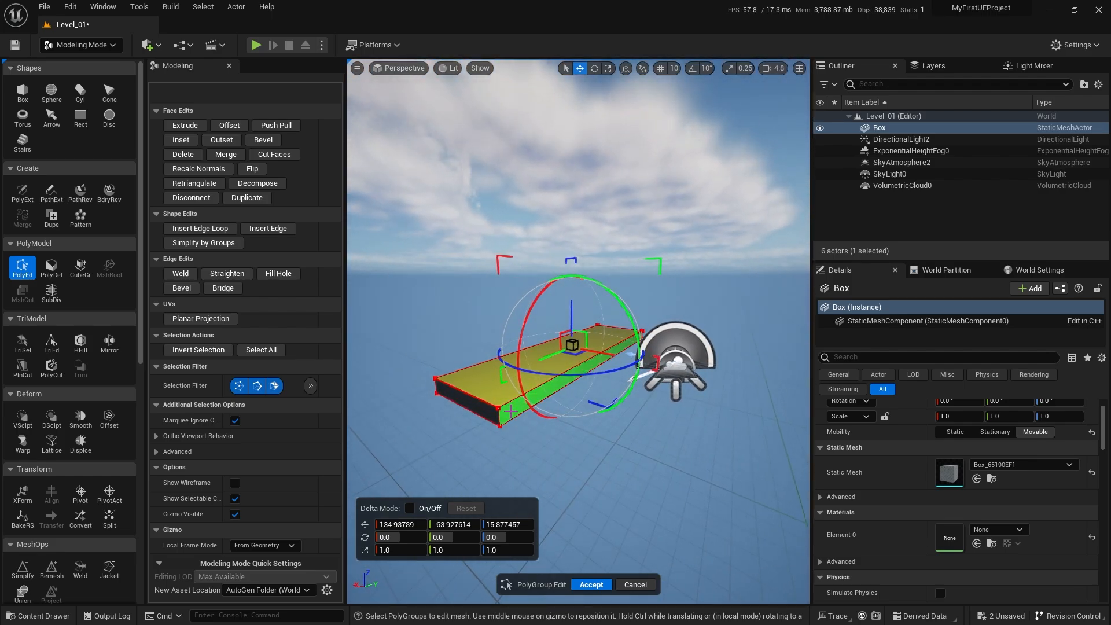
# Step: Pull one long side face of the slab outward in negative X to widen it
pyautogui.click(510, 411)
pyautogui.moveTo(541, 404); pyautogui.dragTo(558, 389, button='right')
pyautogui.press('s')
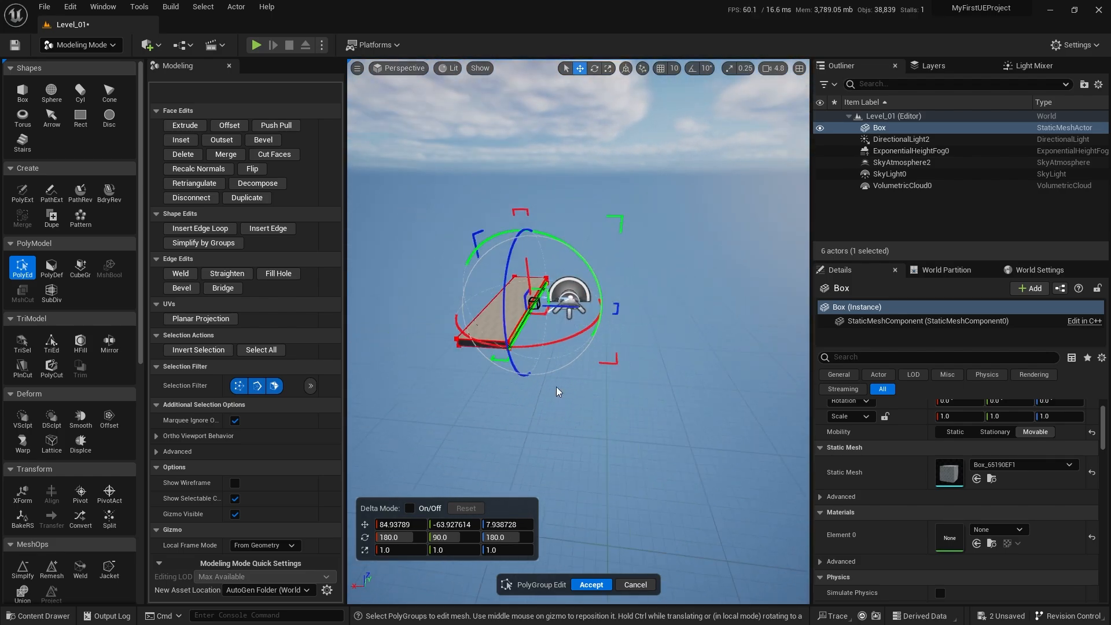
pyautogui.moveTo(574, 310); pyautogui.dragTo(704, 307)
pyautogui.press('a')
pyautogui.moveTo(705, 306); pyautogui.dragTo(772, 315, button='right')
pyautogui.press('w')
# Step: Pull the opposite long side face of the slab outward to about 385 in X
pyautogui.click(559, 294)
pyautogui.moveTo(591, 327); pyautogui.dragTo(307, 555)
pyautogui.moveTo(491, 434); pyautogui.dragTo(567, 448, button='right')
pyautogui.moveTo(543, 364); pyautogui.dragTo(570, 366, button='right')
pyautogui.press('a')
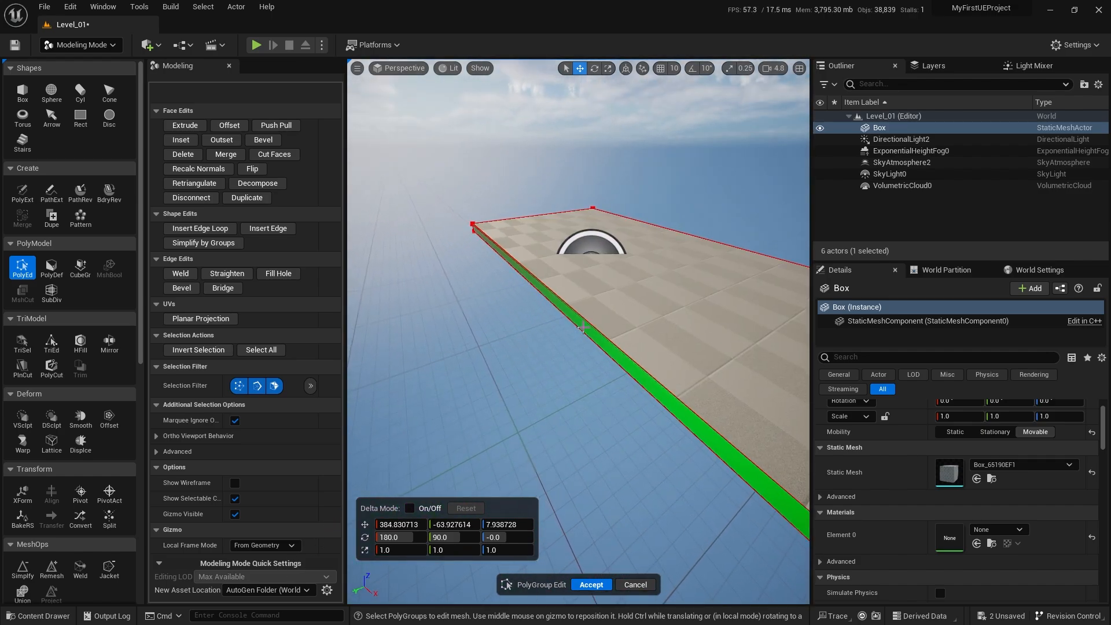
# Step: Pull the slab's remaining side face outward to about 565 in Y and accept the PolyGroup edit
pyautogui.click(587, 326)
pyautogui.moveTo(540, 314); pyautogui.dragTo(524, 316, button='right')
pyautogui.press('s')
pyautogui.moveTo(544, 322); pyautogui.dragTo(496, 340)
pyautogui.press('s')
pyautogui.moveTo(498, 340); pyautogui.dragTo(492, 311, button='right')
pyautogui.press('w')
pyautogui.press('s')
pyautogui.press('w')
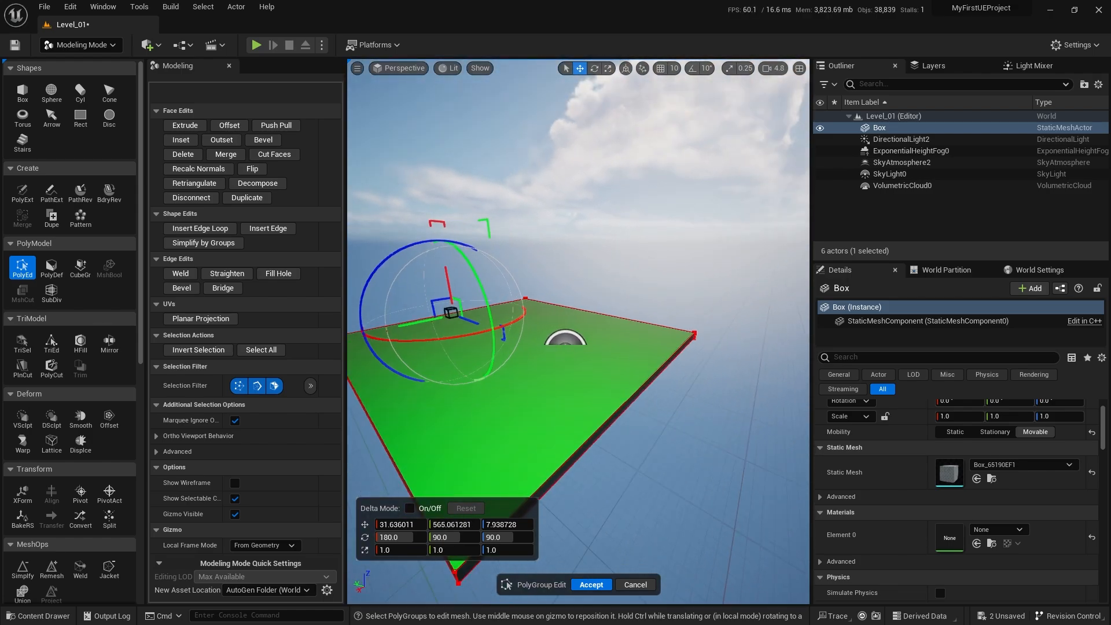
pyautogui.click(591, 584)
# Step: Return from Modeling mode to Selection mode
pyautogui.press('a')
pyautogui.moveTo(590, 409); pyautogui.dragTo(627, 408, button='right')
pyautogui.press('w')
pyautogui.press('a')
pyautogui.press('a')
pyautogui.press('d')
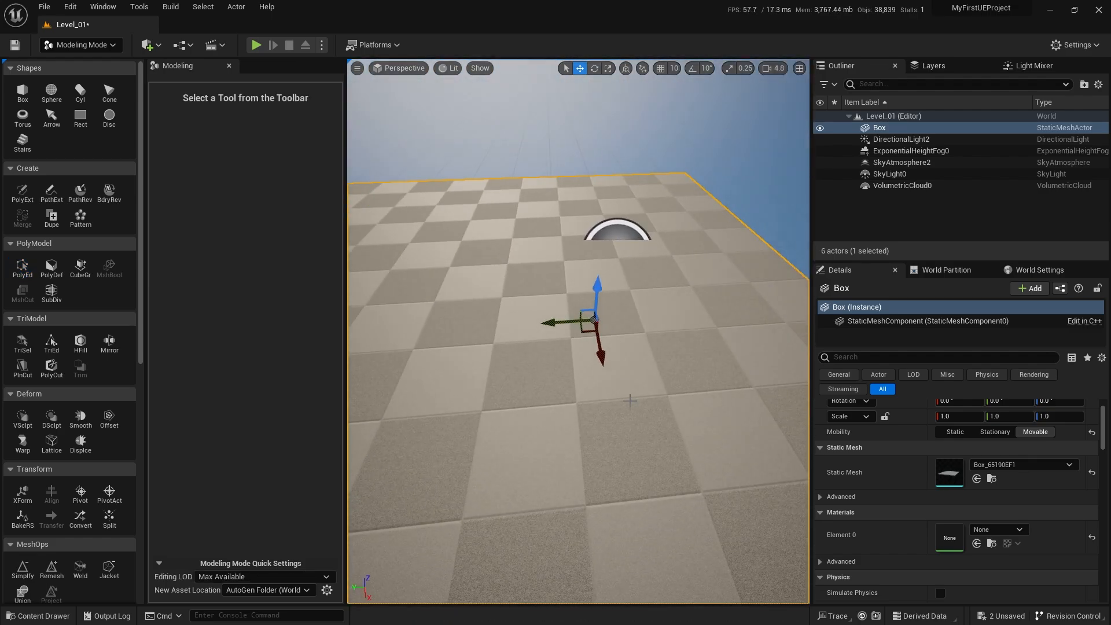
pyautogui.click(95, 47)
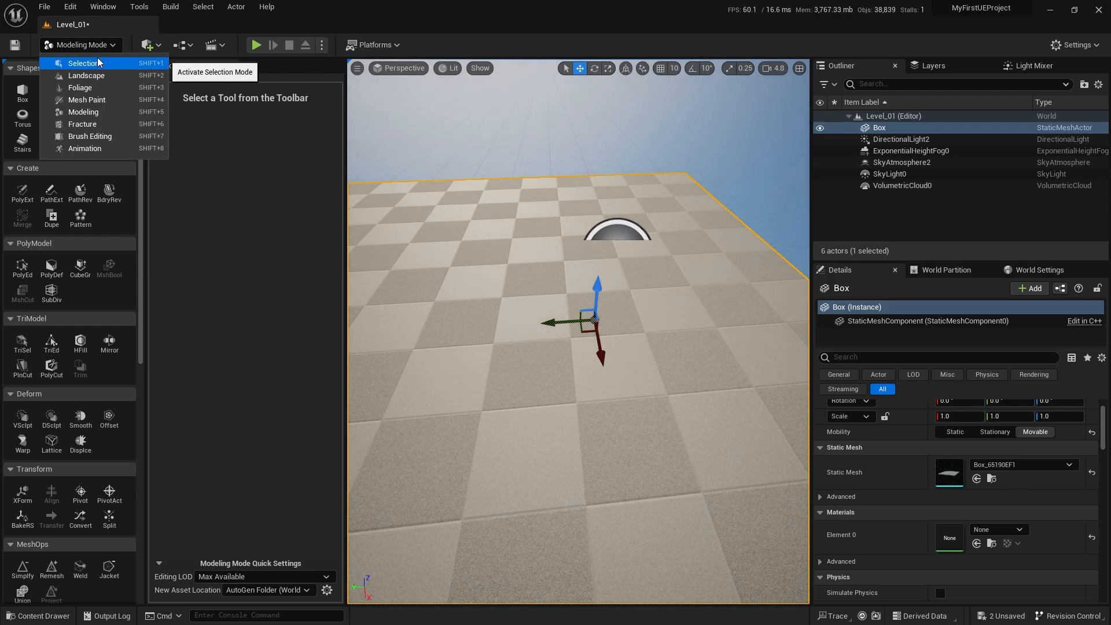
pyautogui.click(98, 63)
# Step: Play-test the level by looking around over the new floor, and stop the play session
pyautogui.moveTo(288, 279); pyautogui.dragTo(242, 222, button='right')
pyautogui.moveTo(288, 279); pyautogui.dragTo(255, 81, button='right')
pyautogui.click(257, 45)
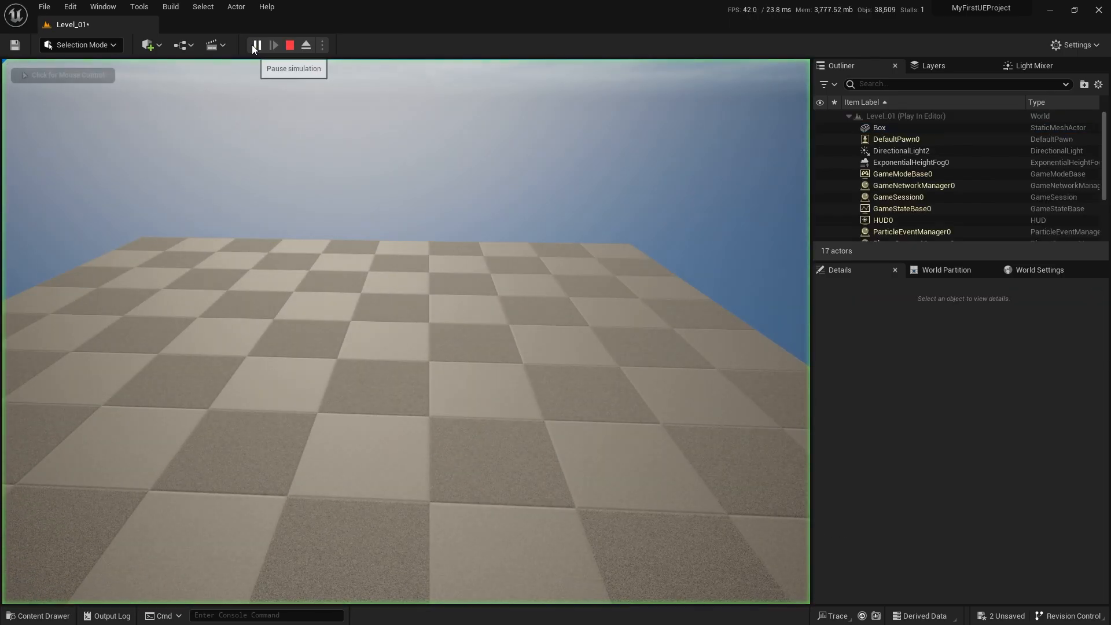
pyautogui.click(369, 366)
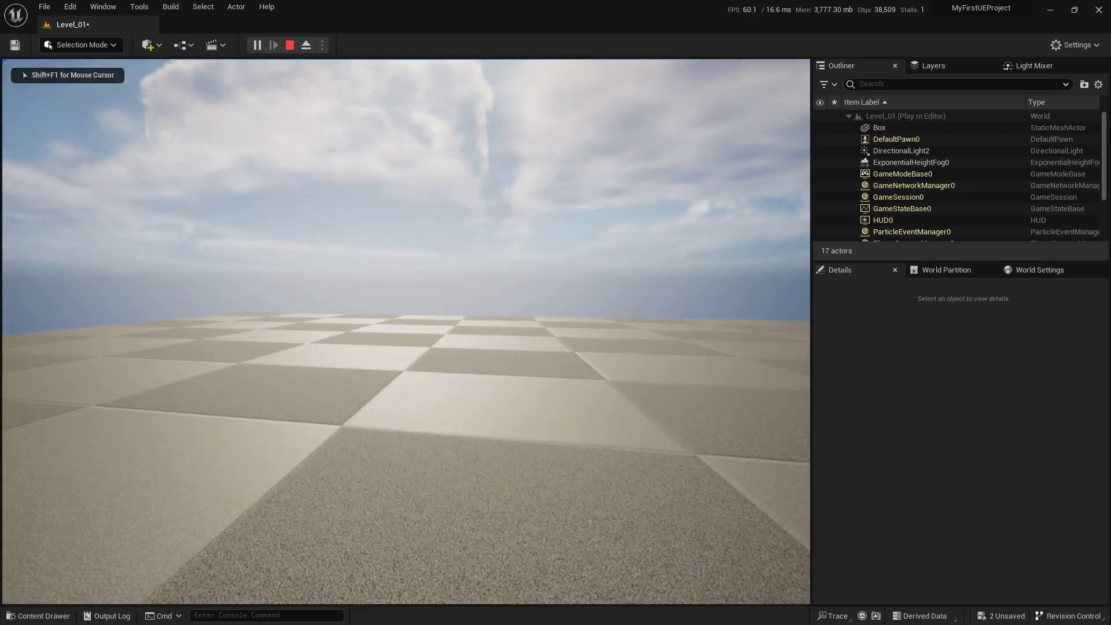
pyautogui.press('Escape')
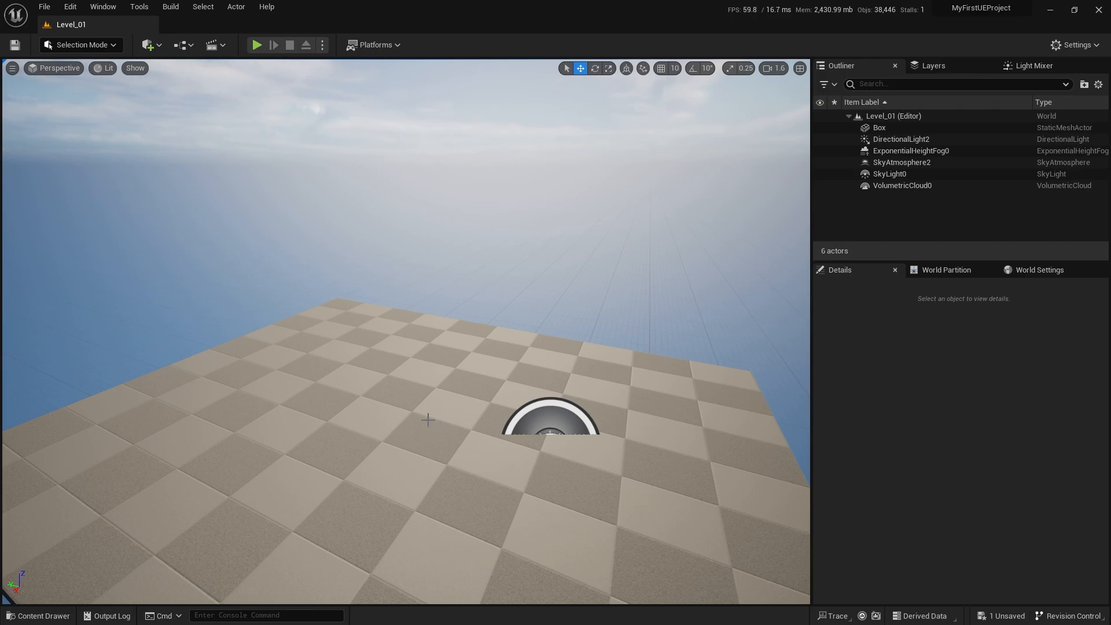
# Step: Open Content Browser 1 as a separate tab, browse the myFirstProject and Content folders, and return to the Level_01 viewport
pyautogui.click(104, 7)
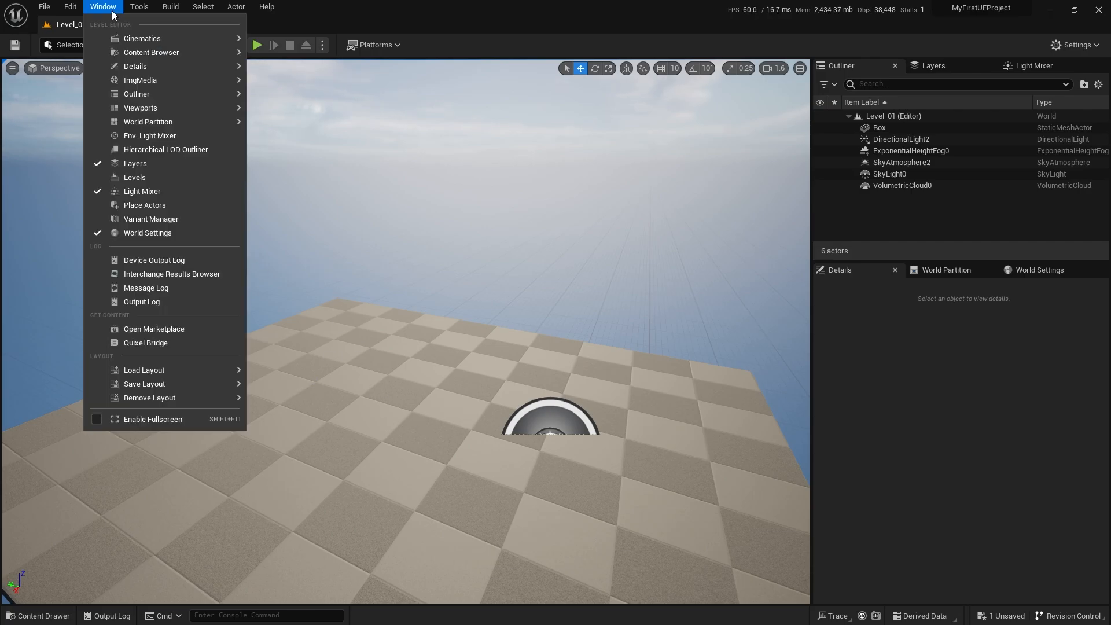
pyautogui.moveTo(161, 51)
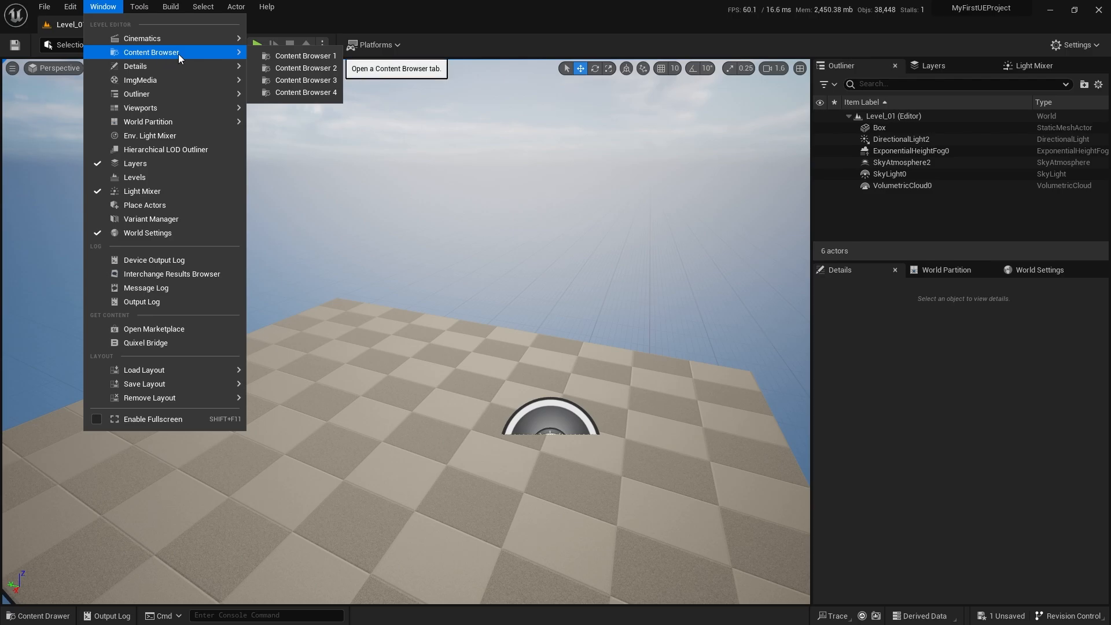
pyautogui.click(273, 57)
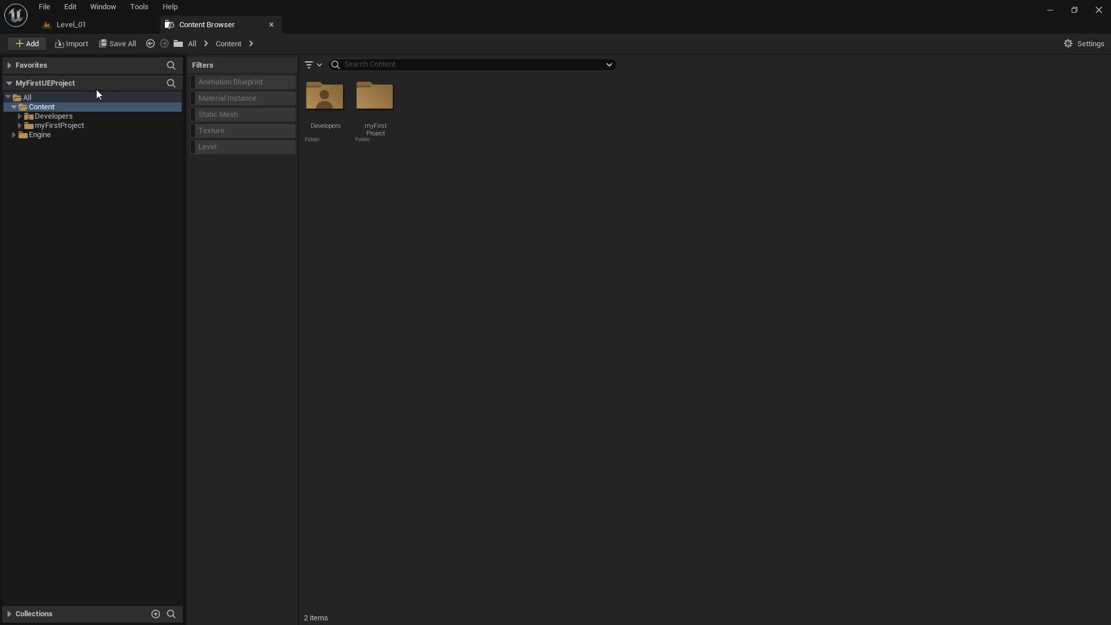
pyautogui.click(61, 116)
pyautogui.click(61, 124)
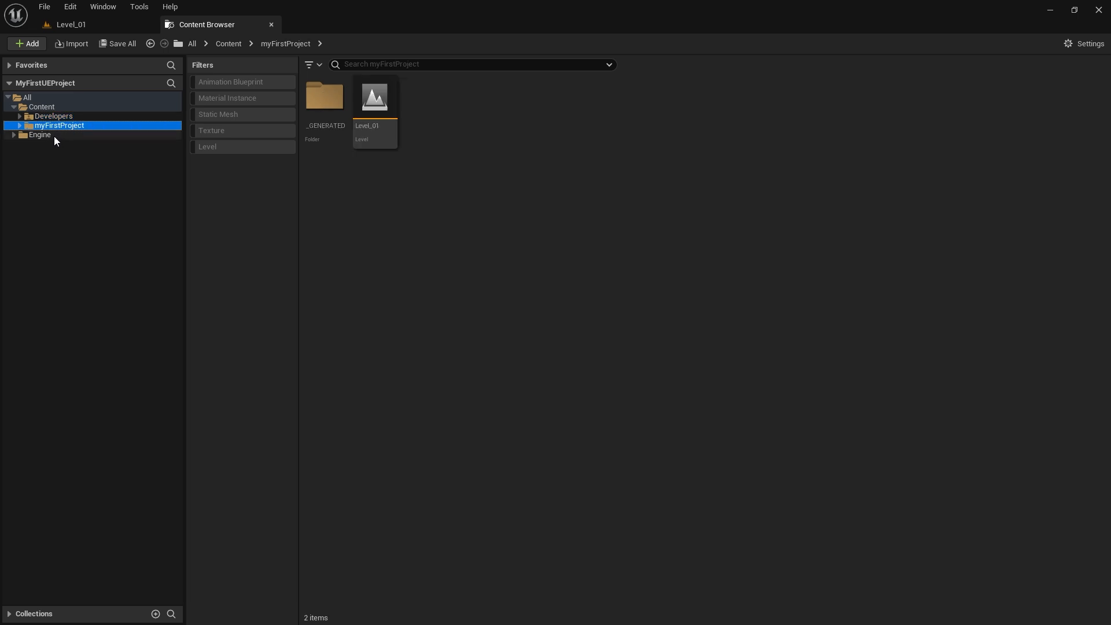
pyautogui.click(54, 135)
pyautogui.click(56, 105)
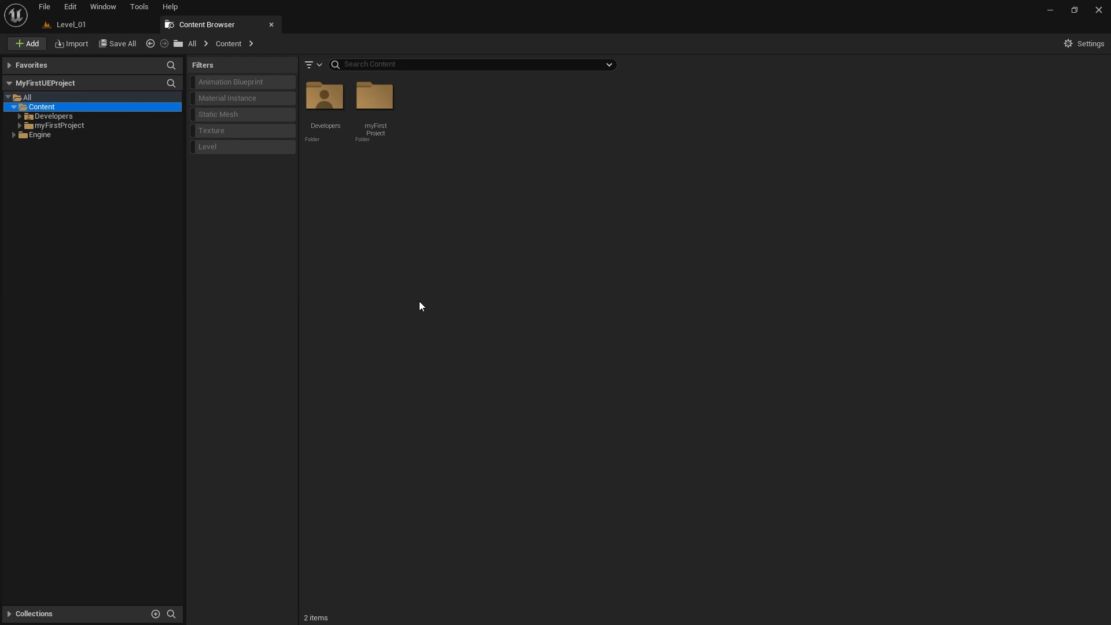
pyautogui.click(81, 24)
pyautogui.scroll(-5, 263, 322)
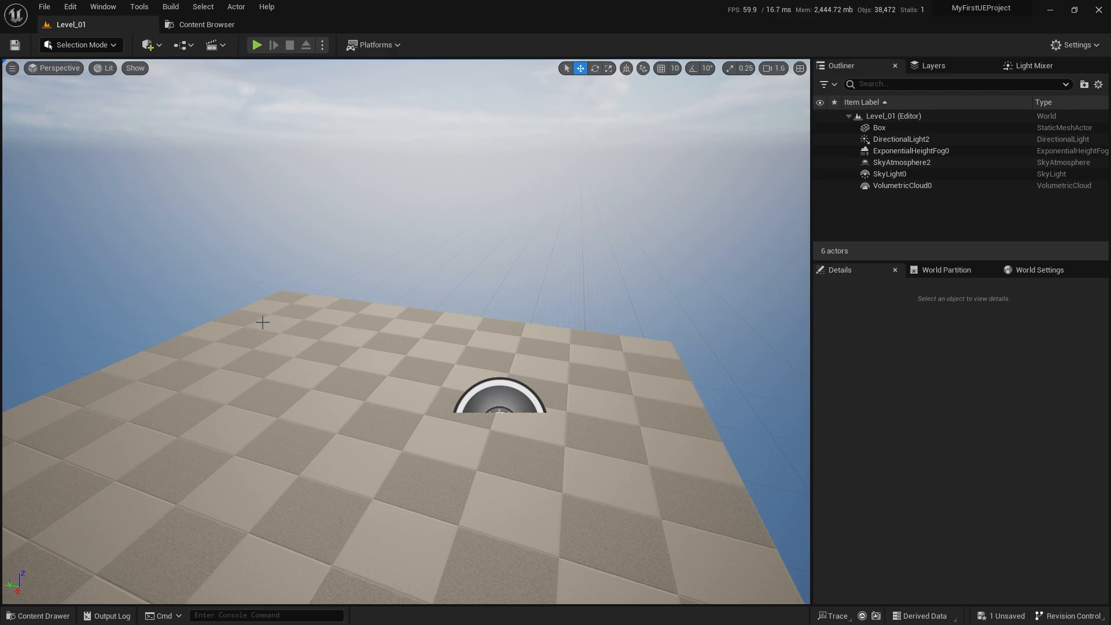
# Step: Add the Third Person Blueprint feature pack to the project from the Content Drawer and close the add-content dialog
pyautogui.hotkey('ctrl', 'space')
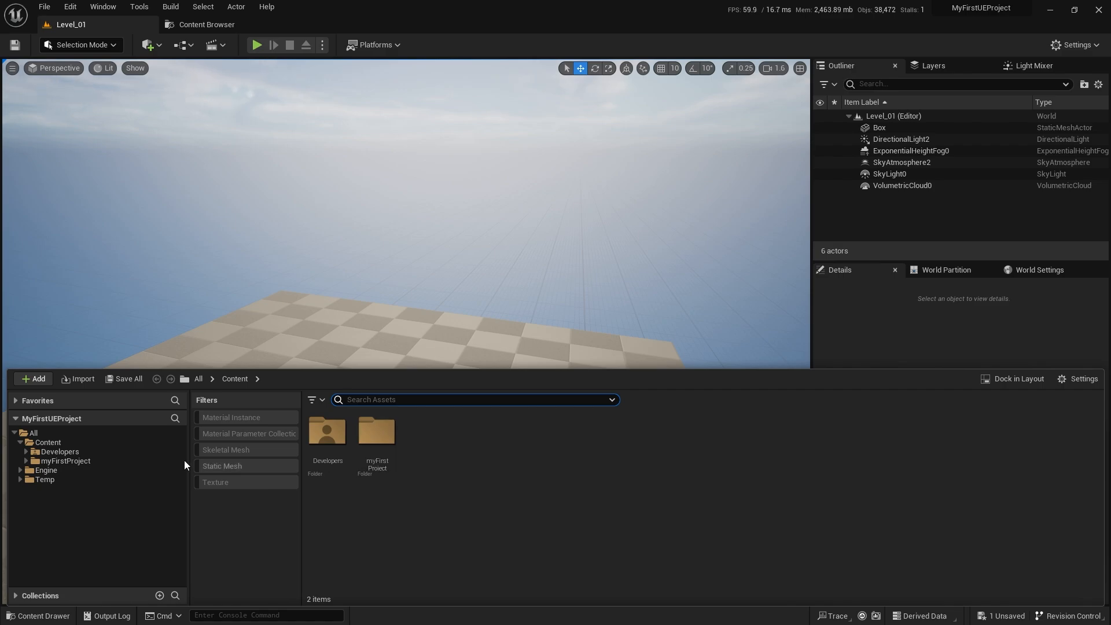
pyautogui.click(35, 381)
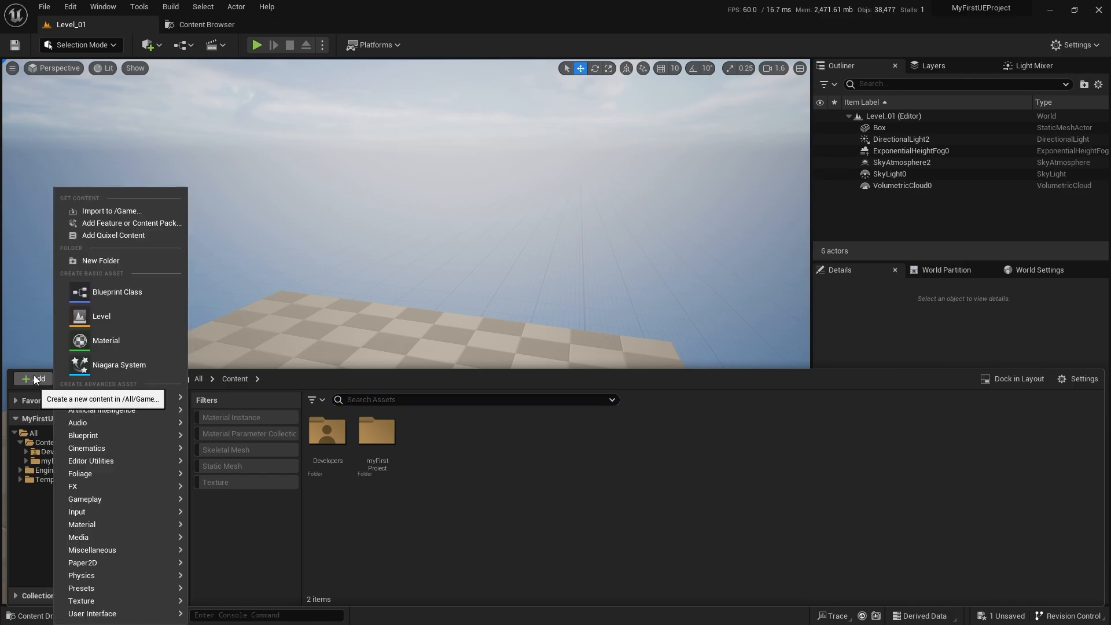
pyautogui.click(153, 226)
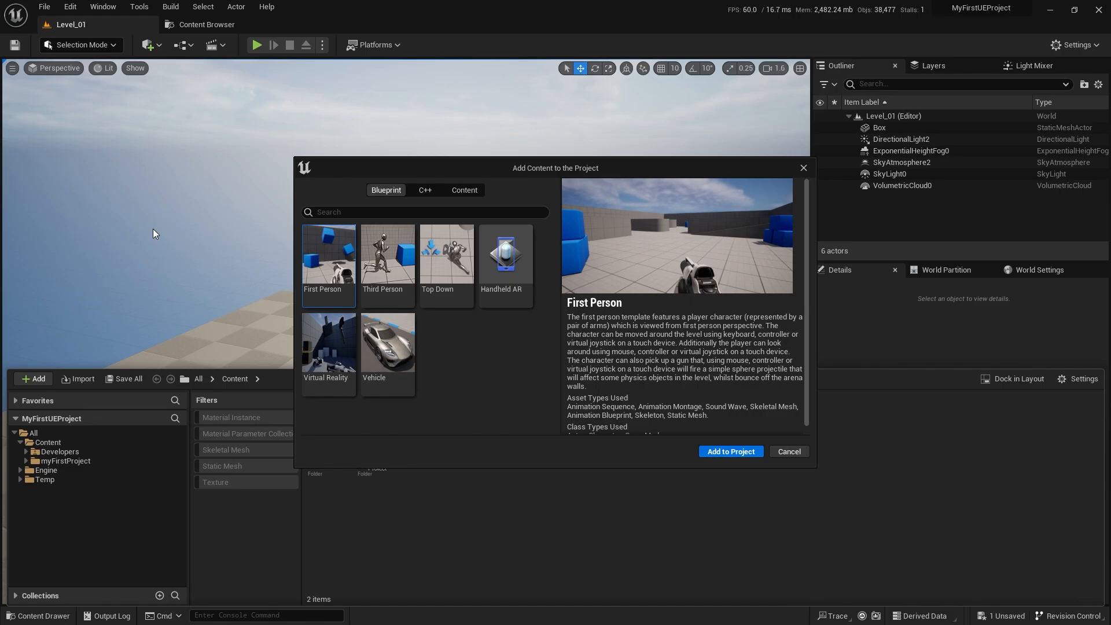
pyautogui.click(389, 253)
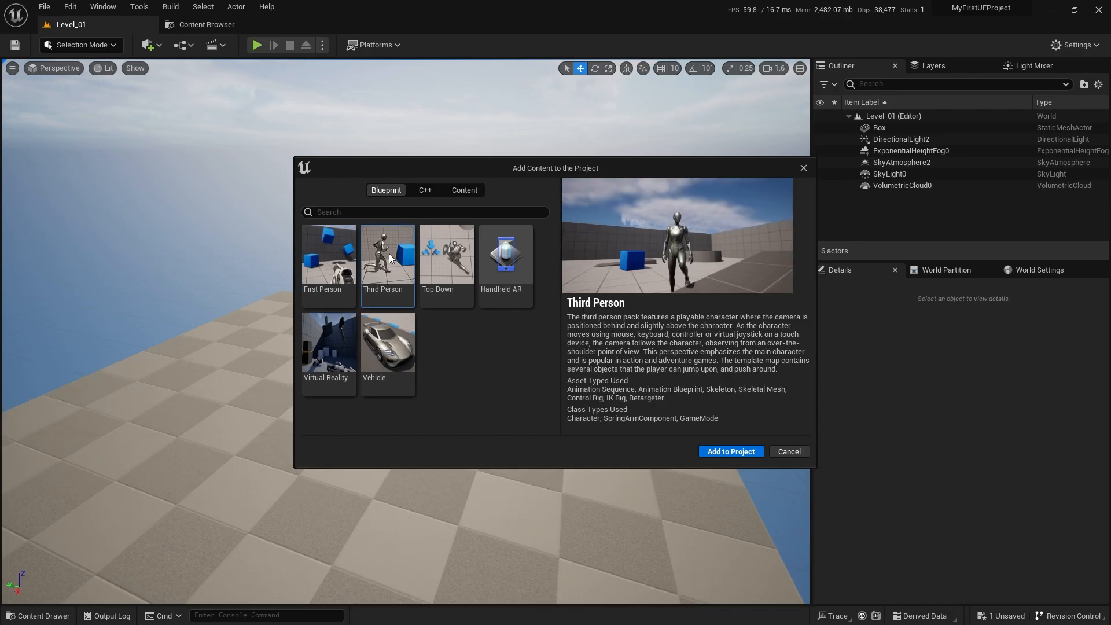
pyautogui.click(744, 455)
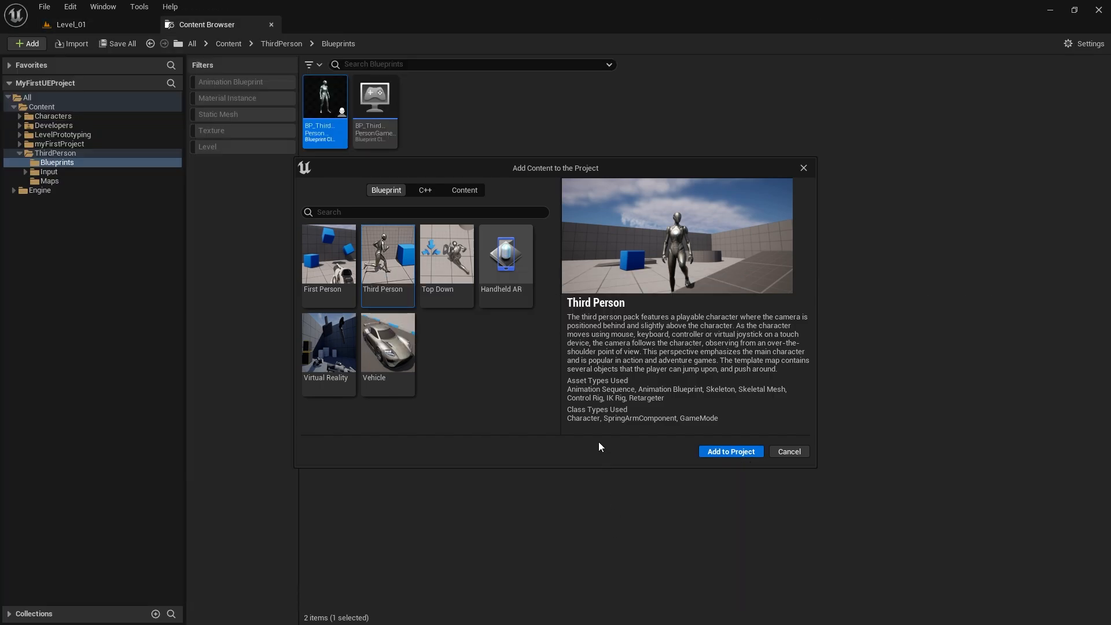
pyautogui.click(803, 169)
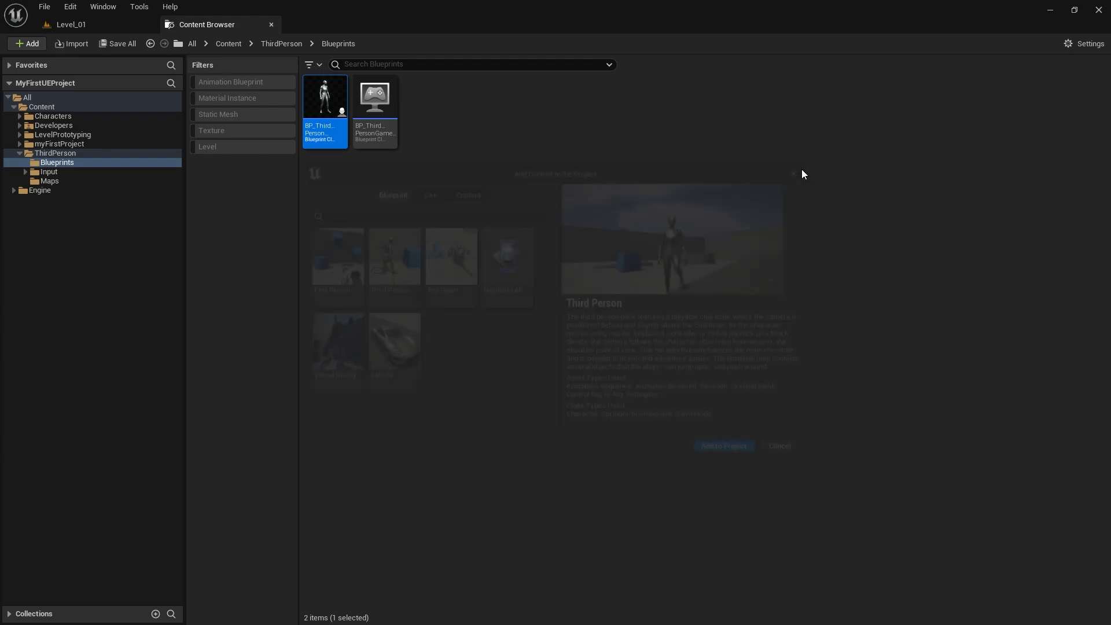
# Step: Look through the added ThirdPerson and LevelPrototyping folders and return to the Level_01 viewport
pyautogui.click(56, 154)
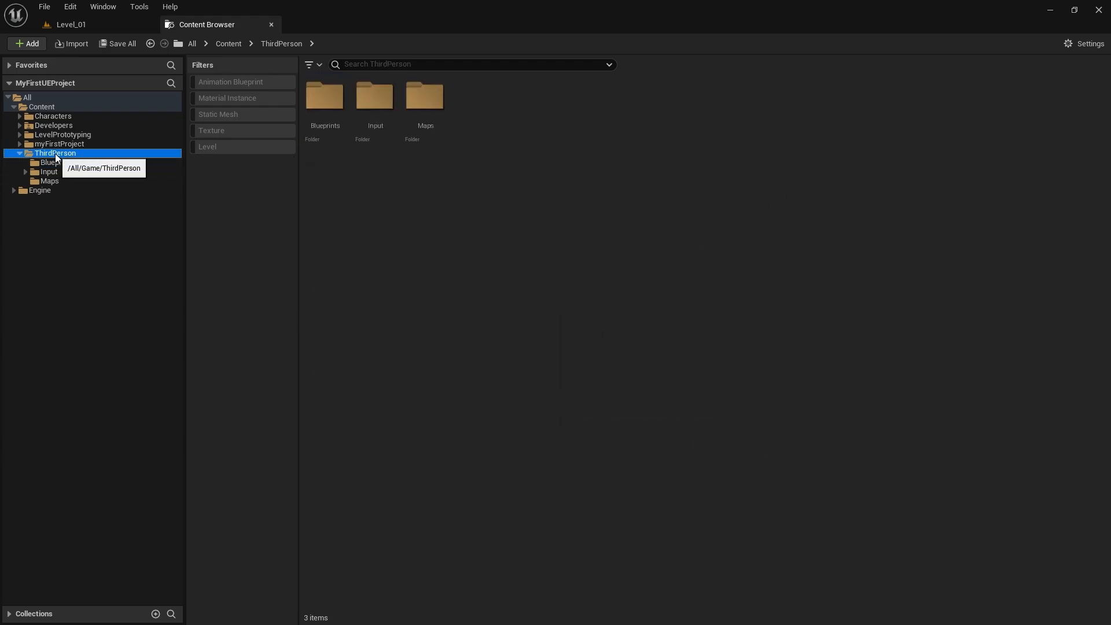
pyautogui.click(78, 137)
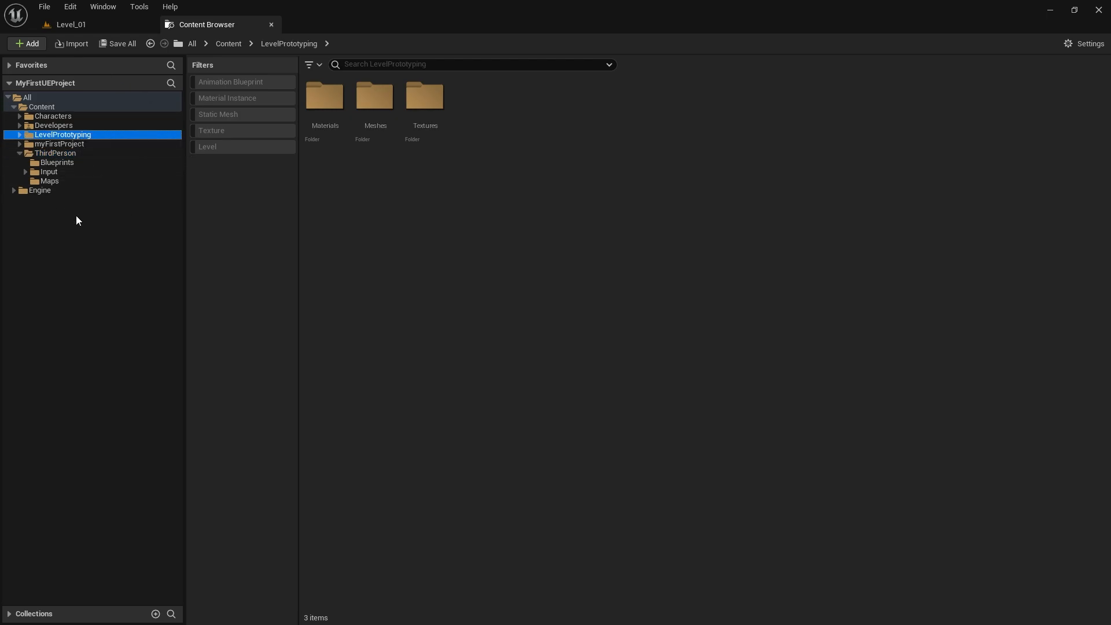
pyautogui.click(104, 32)
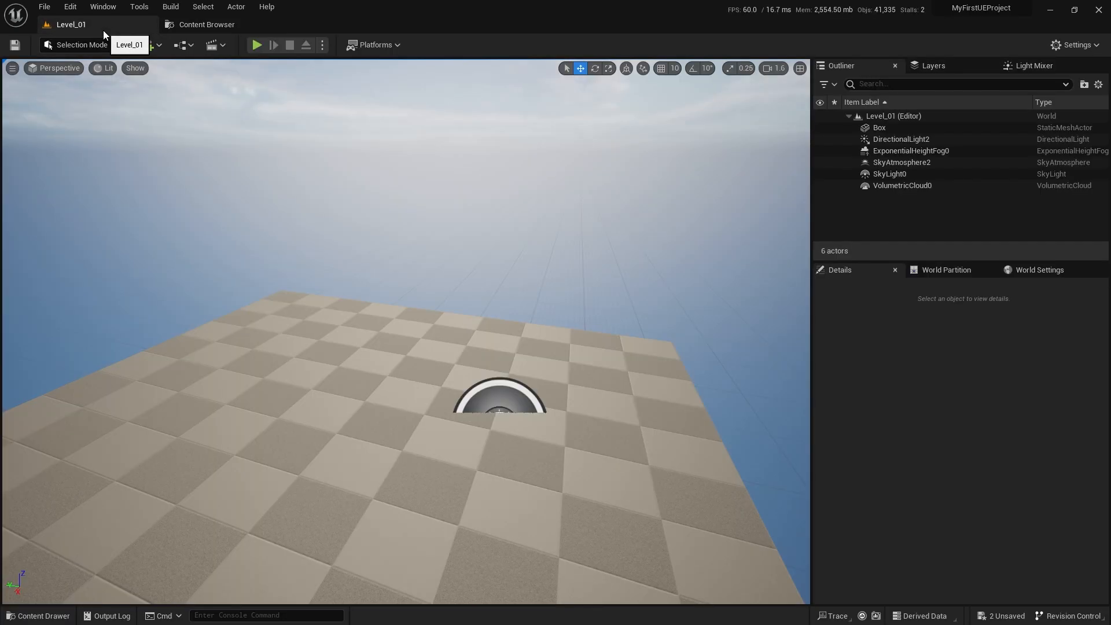
# Step: Play-test the level with the default flying pawn, moving forward, back, up and down, and stop the session
pyautogui.click(256, 44)
pyautogui.press('w')
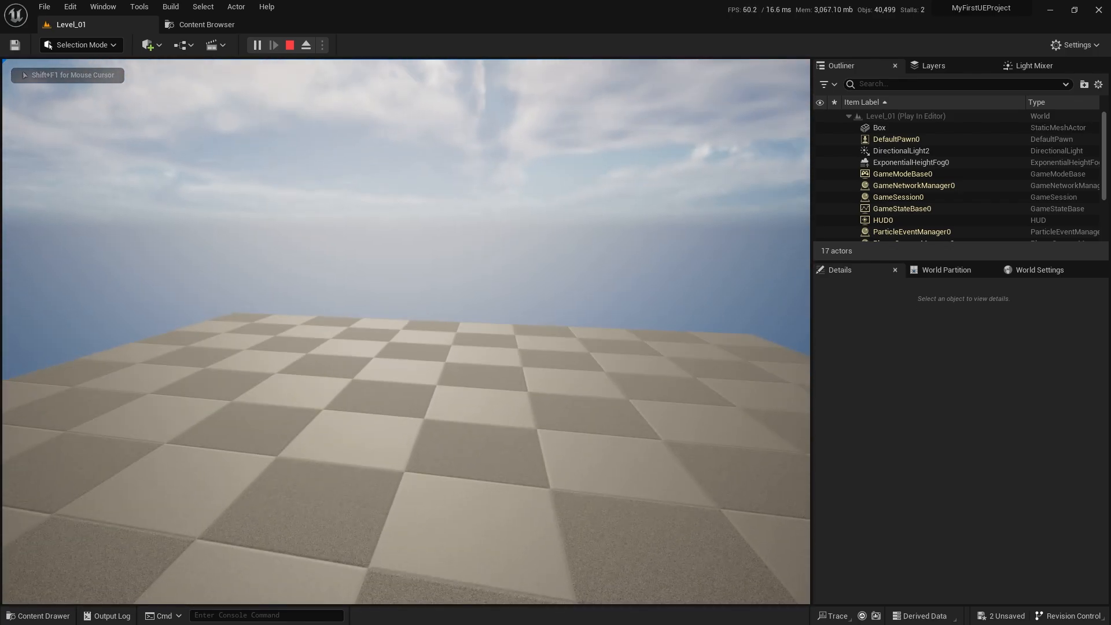
pyautogui.press('s')
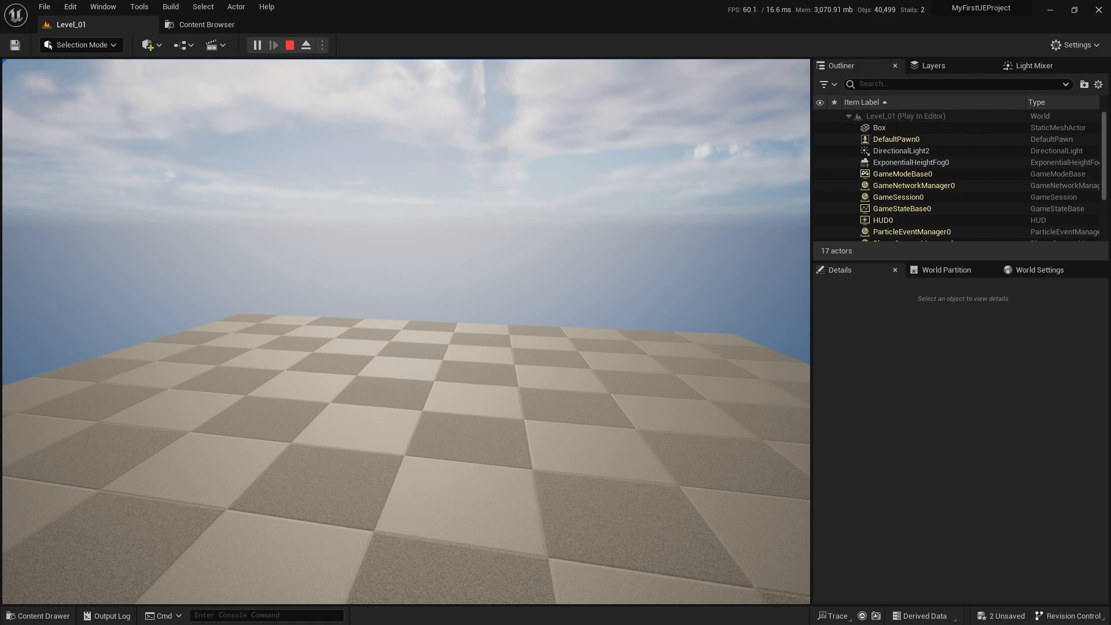
pyautogui.press('e')
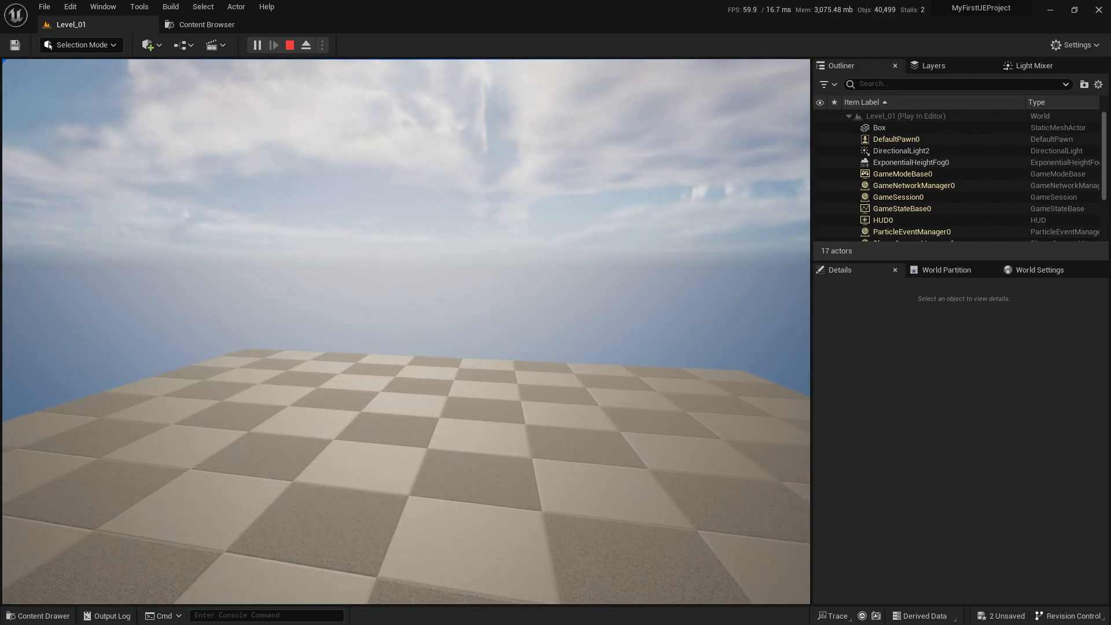
pyautogui.press('q')
pyautogui.press('Escape')
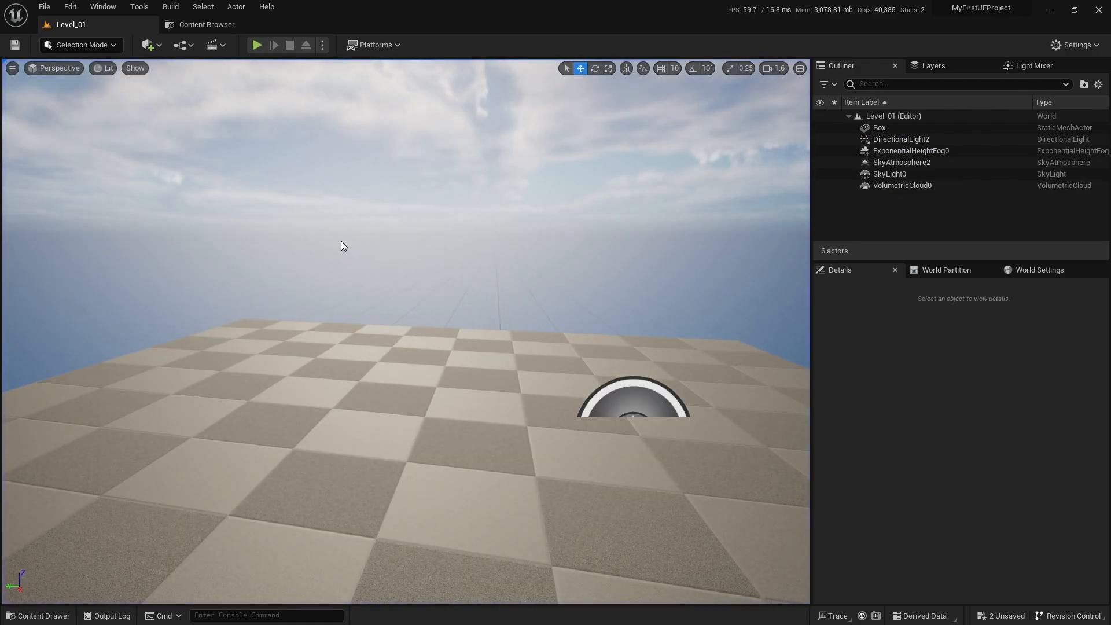
# Step: Set the level's GameMode Override to BP_ThirdPersonGameMode in the World Settings
pyautogui.click(1043, 276)
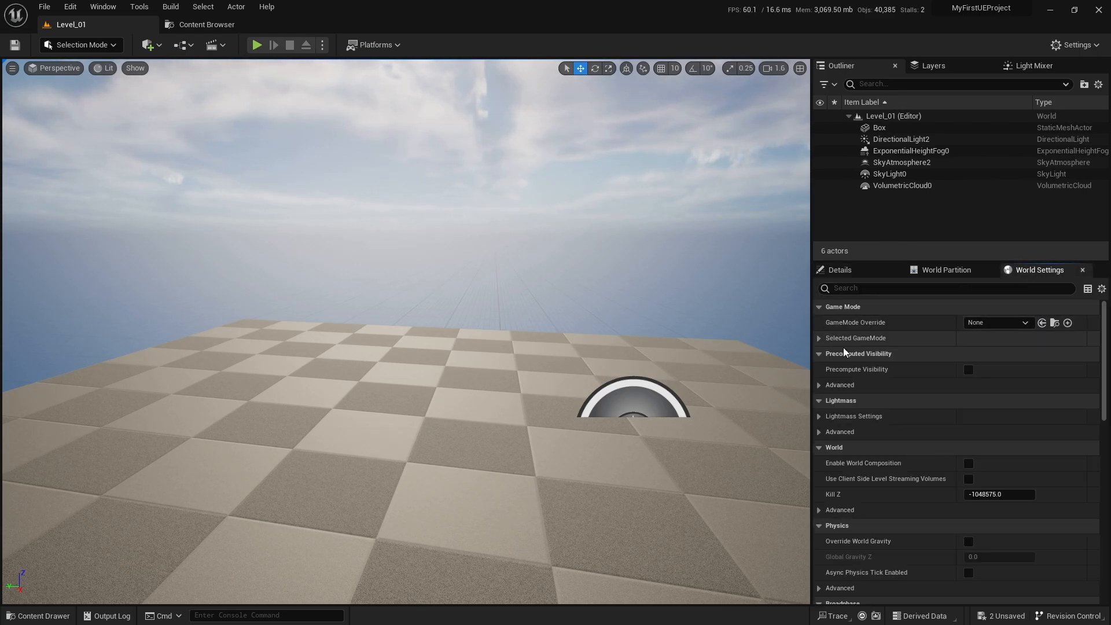
pyautogui.click(999, 327)
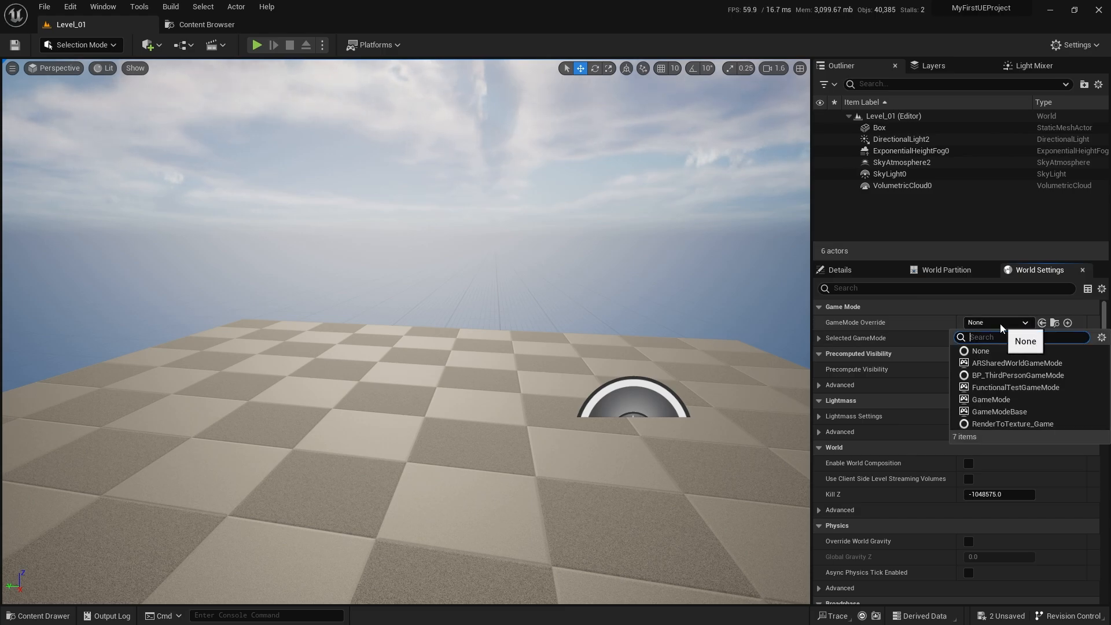
pyautogui.click(998, 376)
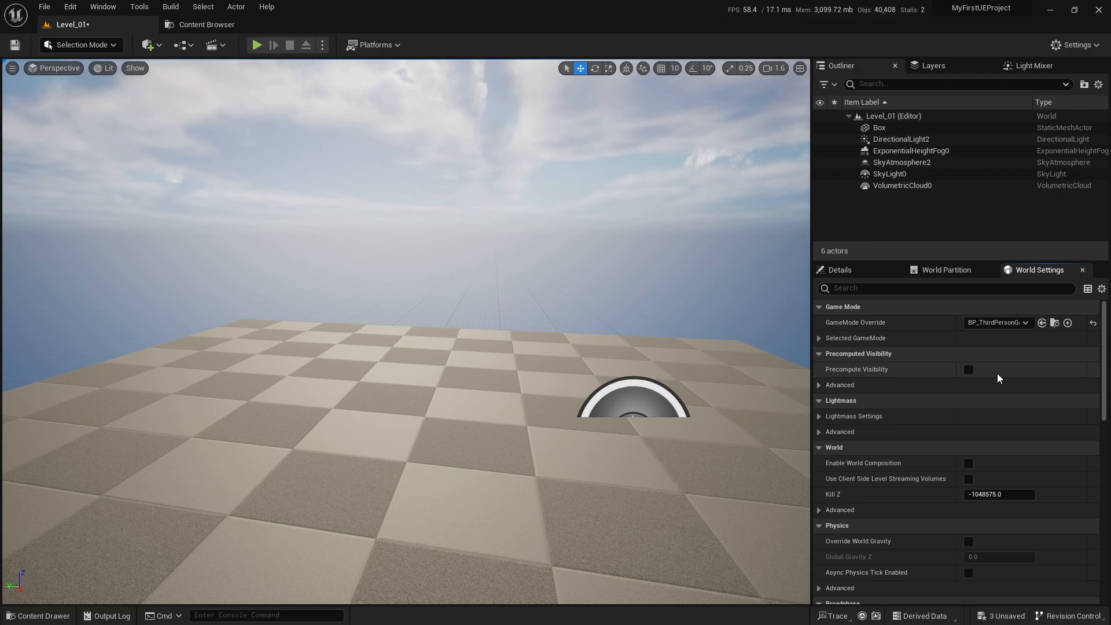
# Step: Play-test the level by running and jumping around the floor with the third-person character, and stop the session
pyautogui.click(256, 45)
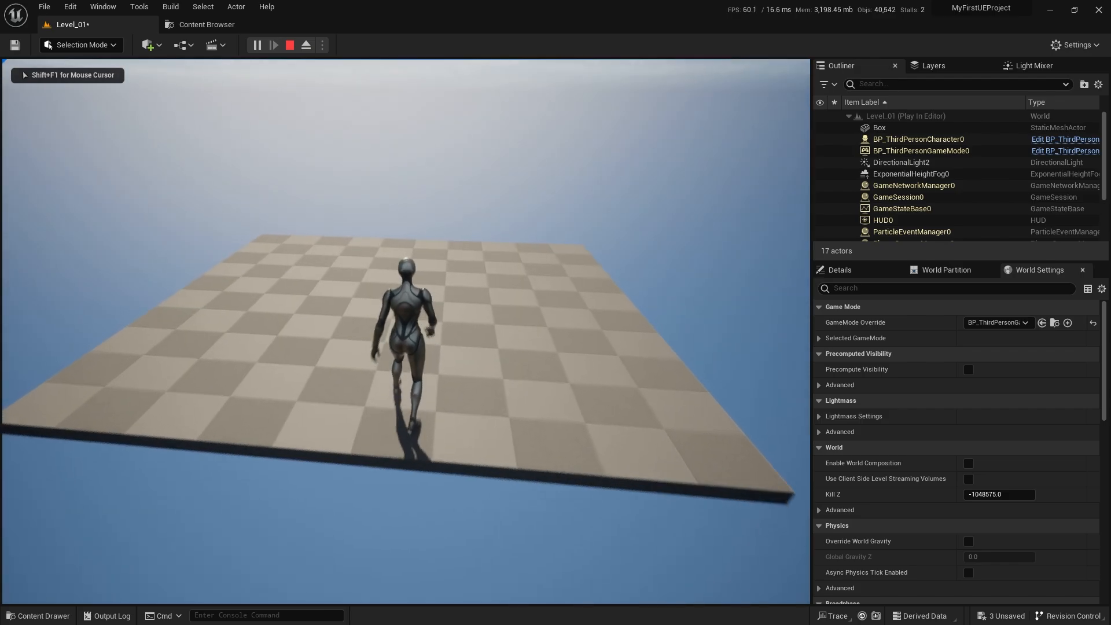
pyautogui.press('w')
pyautogui.press('s')
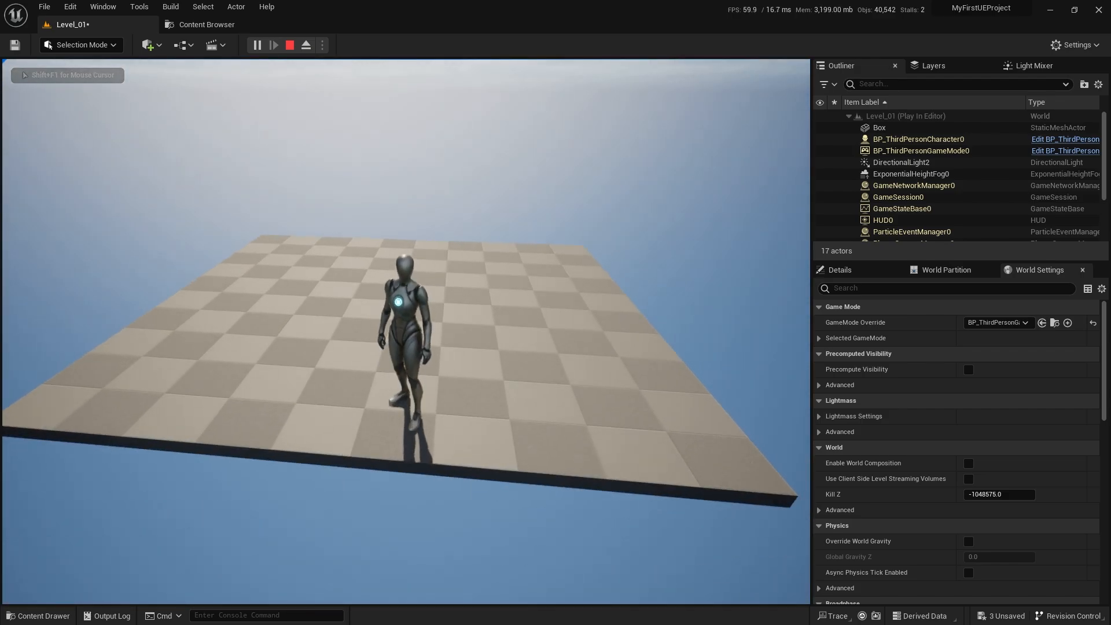
pyautogui.press('d')
pyautogui.press('s')
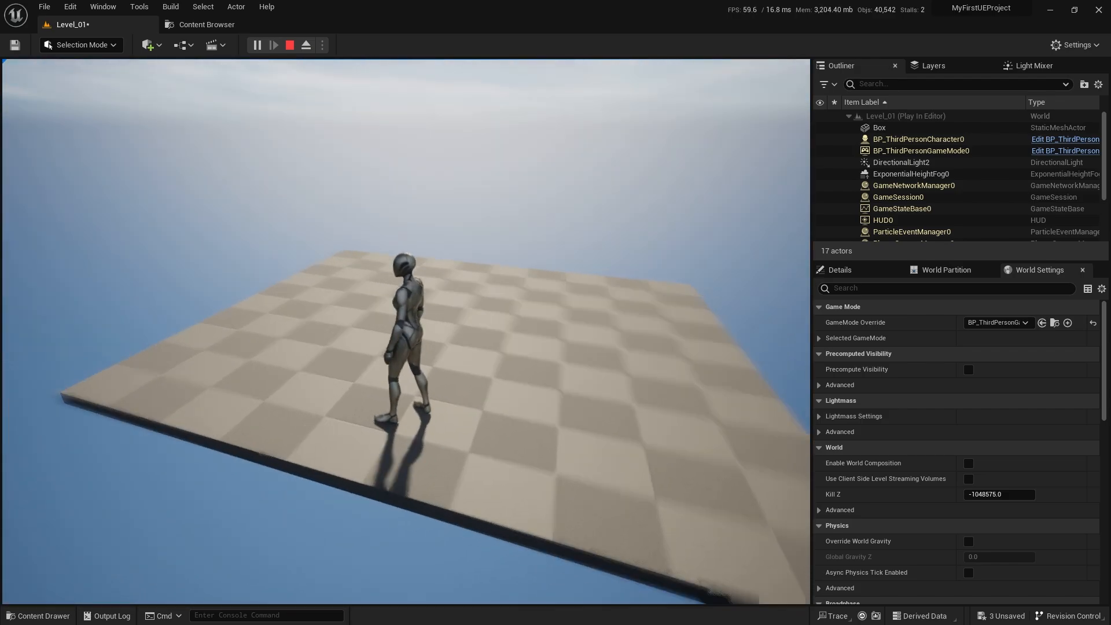
pyautogui.press('w')
pyautogui.press('s')
pyautogui.press('a')
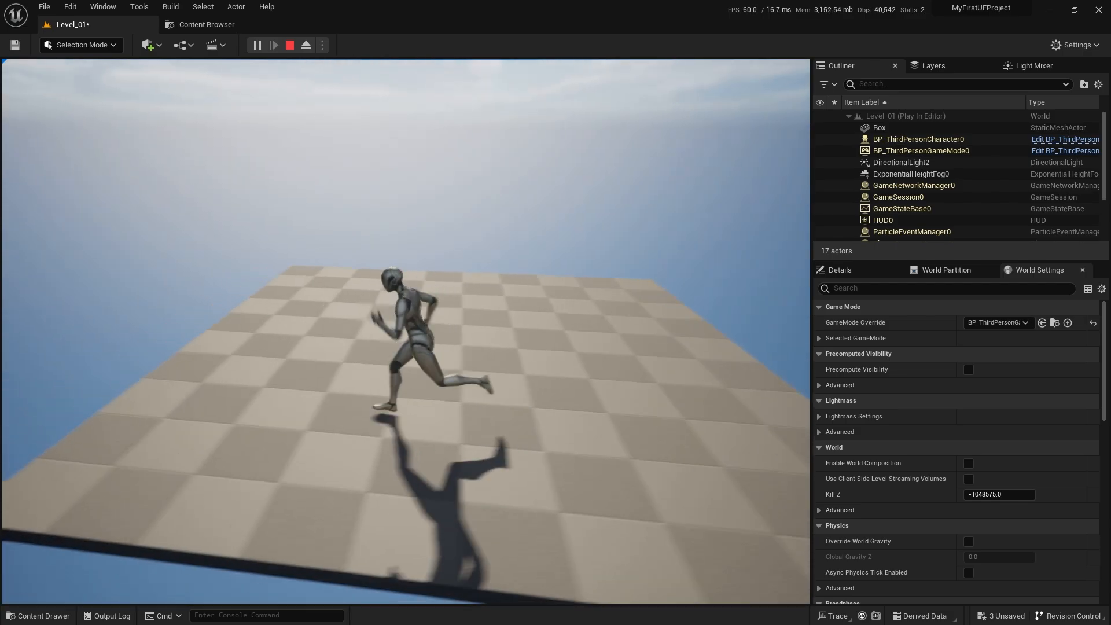
pyautogui.press('space')
pyautogui.press('d')
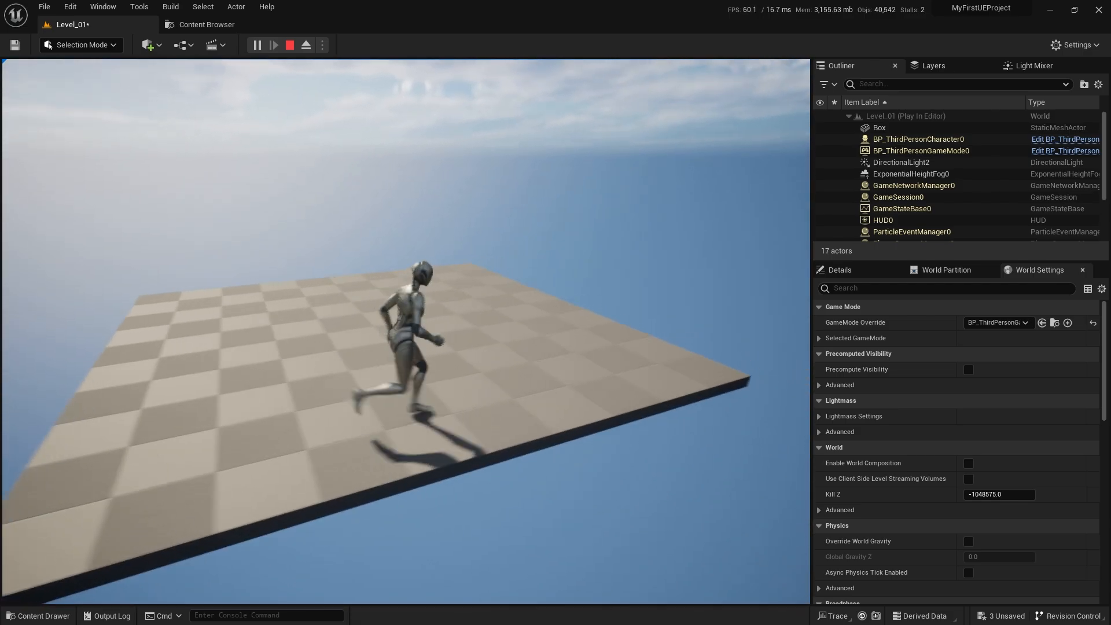
pyautogui.press('w')
pyautogui.press('space')
pyautogui.press('Escape')
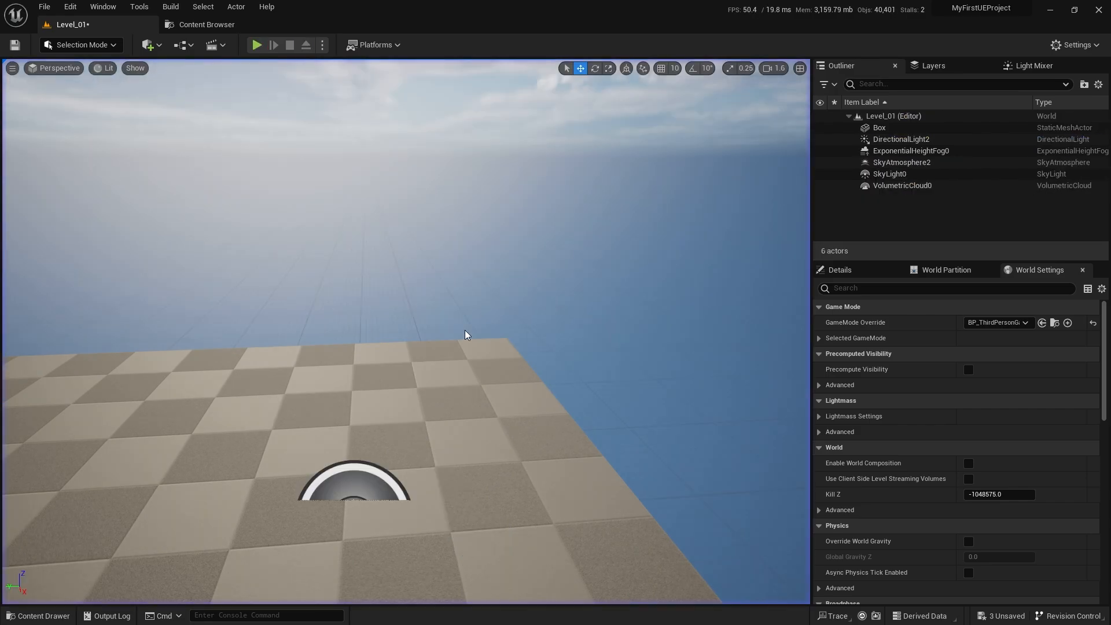
# Step: Play-test the level starting from a viewpoint away from the floor, and stop the session
pyautogui.press('s')
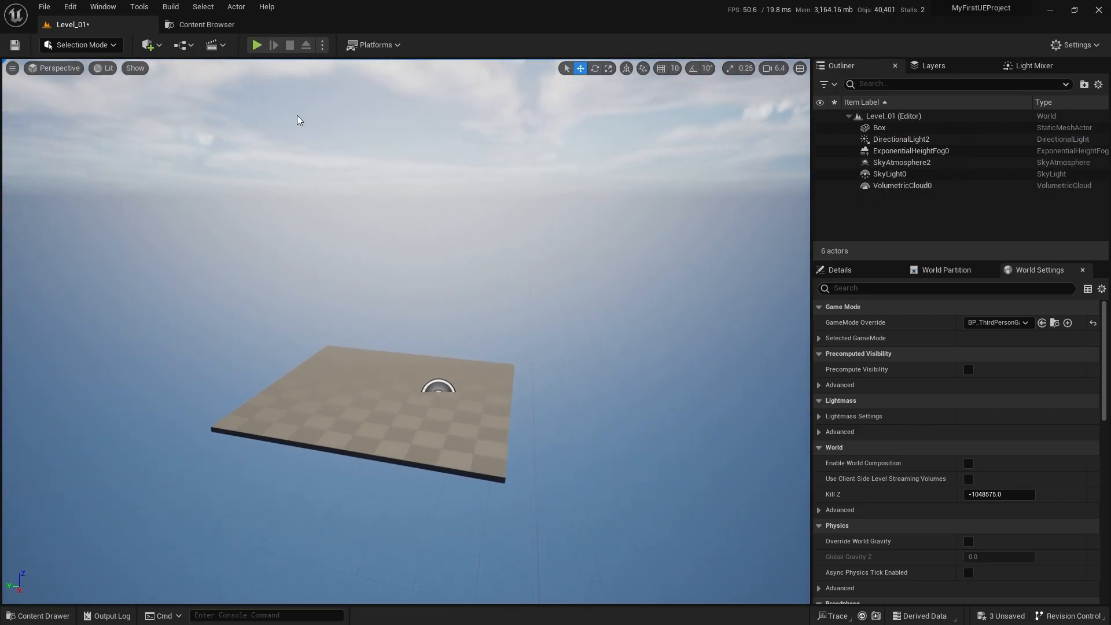
pyautogui.click(261, 42)
pyautogui.press('s')
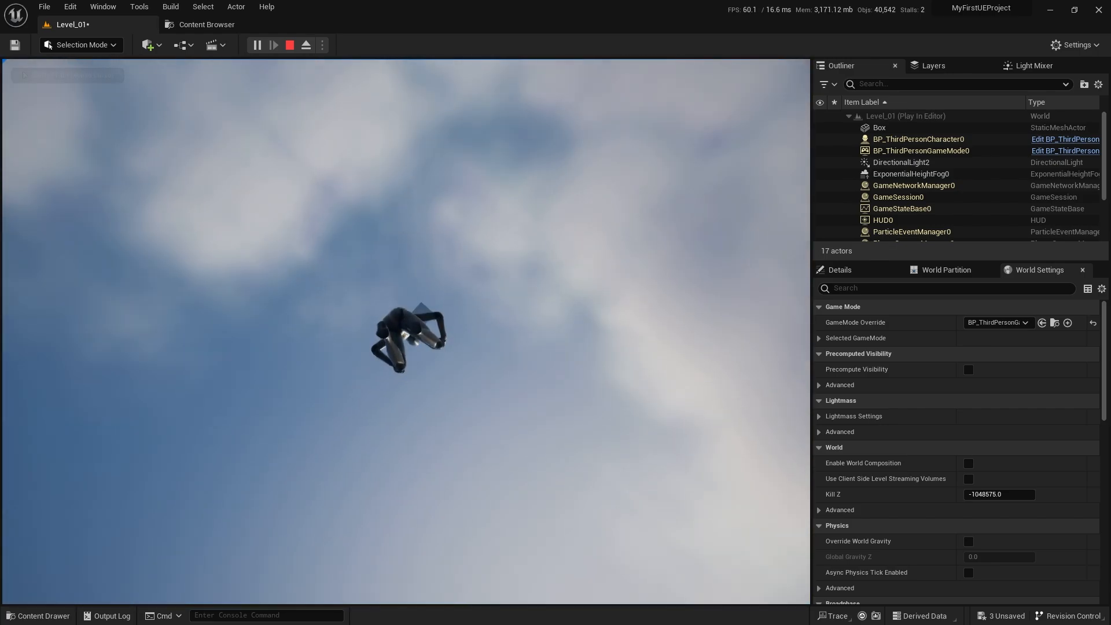
pyautogui.press('Escape')
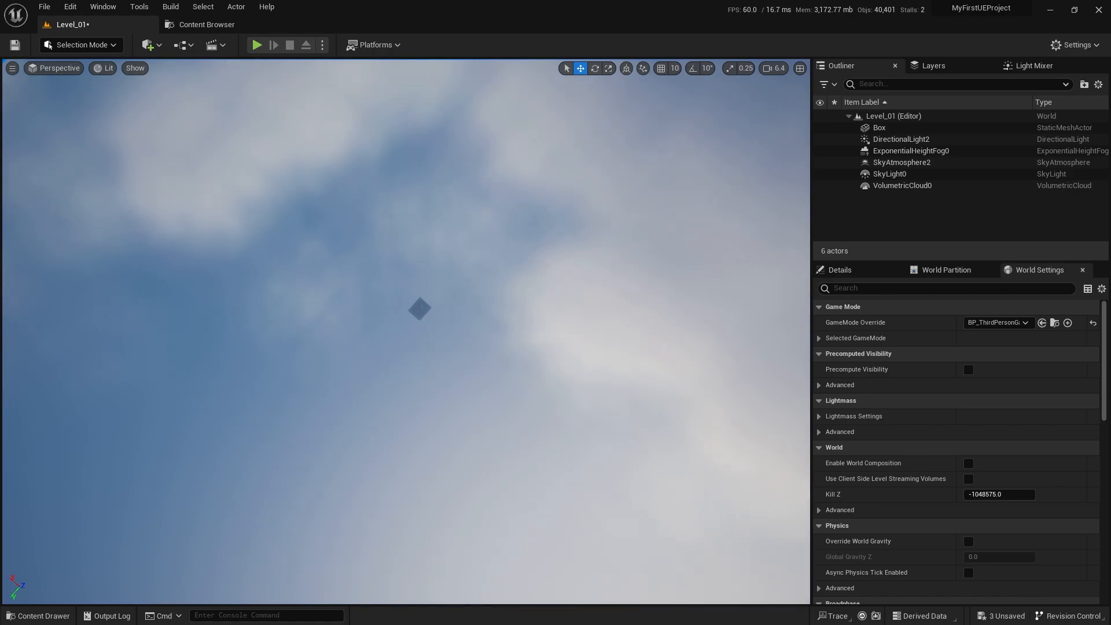
# Step: Place a Player Start actor on the checkered floor
pyautogui.press('w')
pyautogui.press('w')
pyautogui.moveTo(406, 331); pyautogui.dragTo(413, 498, button='right')
pyautogui.press('a')
pyautogui.moveTo(438, 384); pyautogui.dragTo(550, 425, button='right')
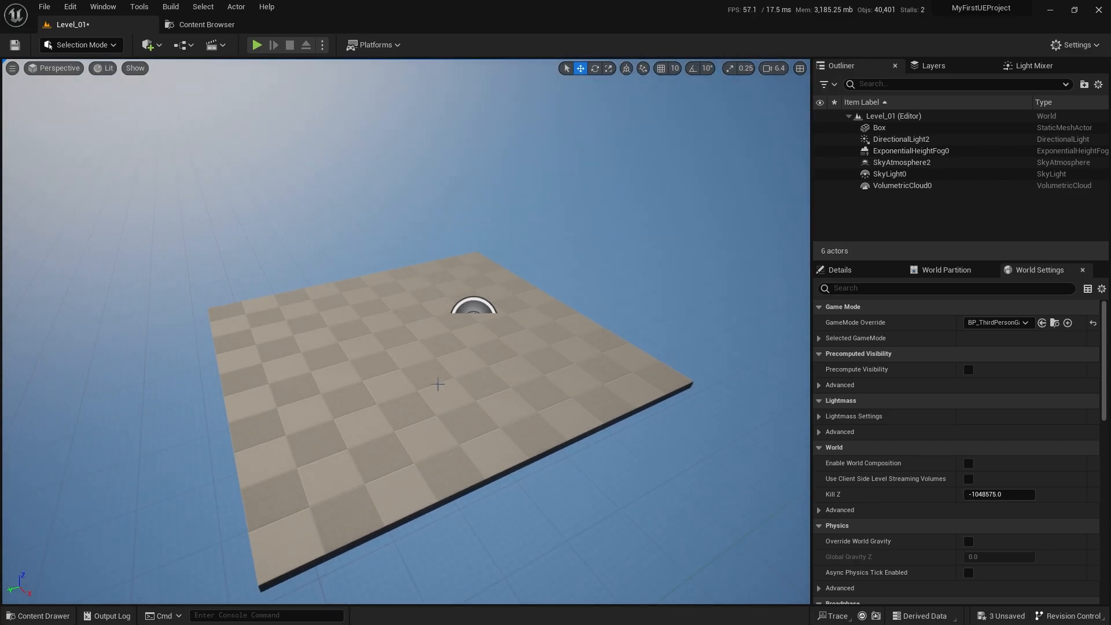
pyautogui.click(149, 45)
pyautogui.moveTo(219, 144)
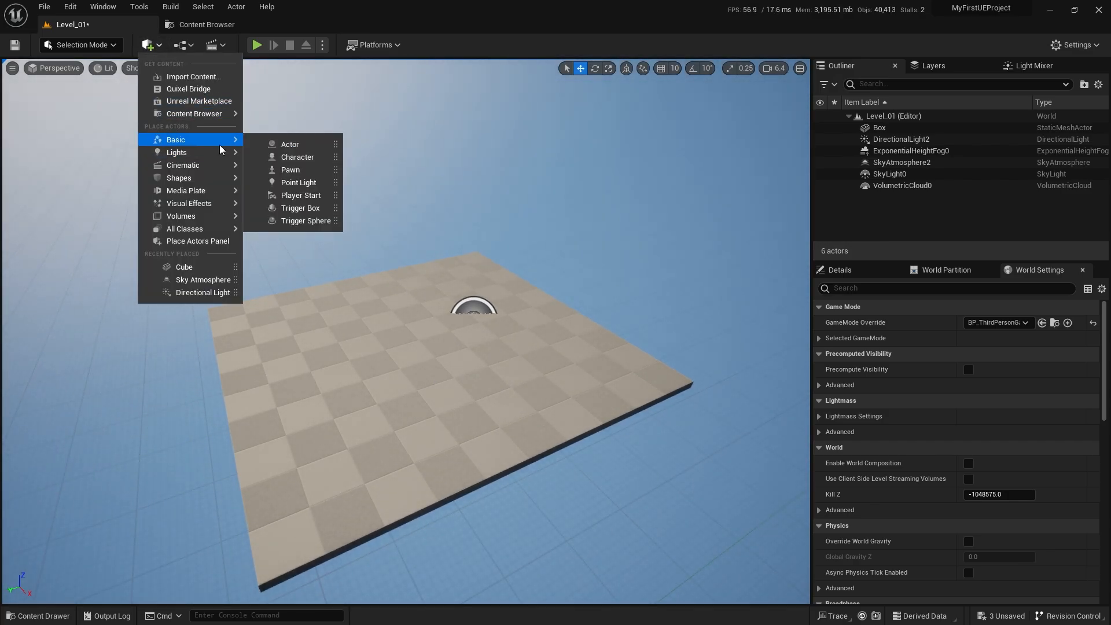
pyautogui.click(301, 195)
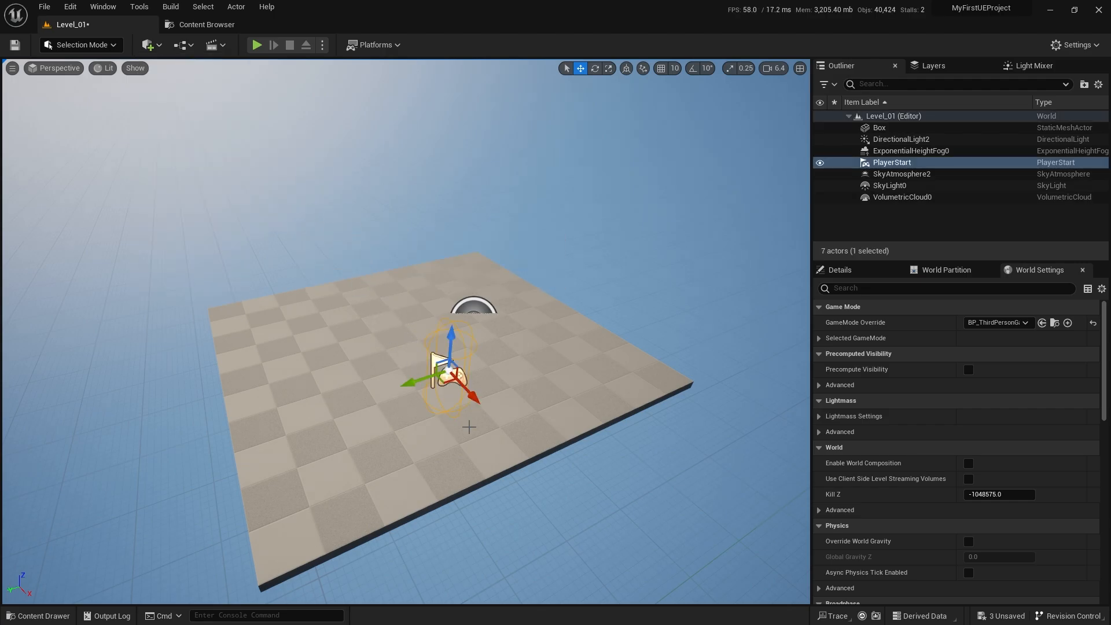
# Step: Rotate the Player Start about 180° around its vertical axis
pyautogui.press('f')
pyautogui.press('w')
pyautogui.moveTo(545, 358); pyautogui.dragTo(599, 344, button='right')
pyautogui.press('s')
pyautogui.scroll(-5, 545, 358)
pyautogui.press('w')
pyautogui.press('s')
pyautogui.press('a')
pyautogui.press('e')
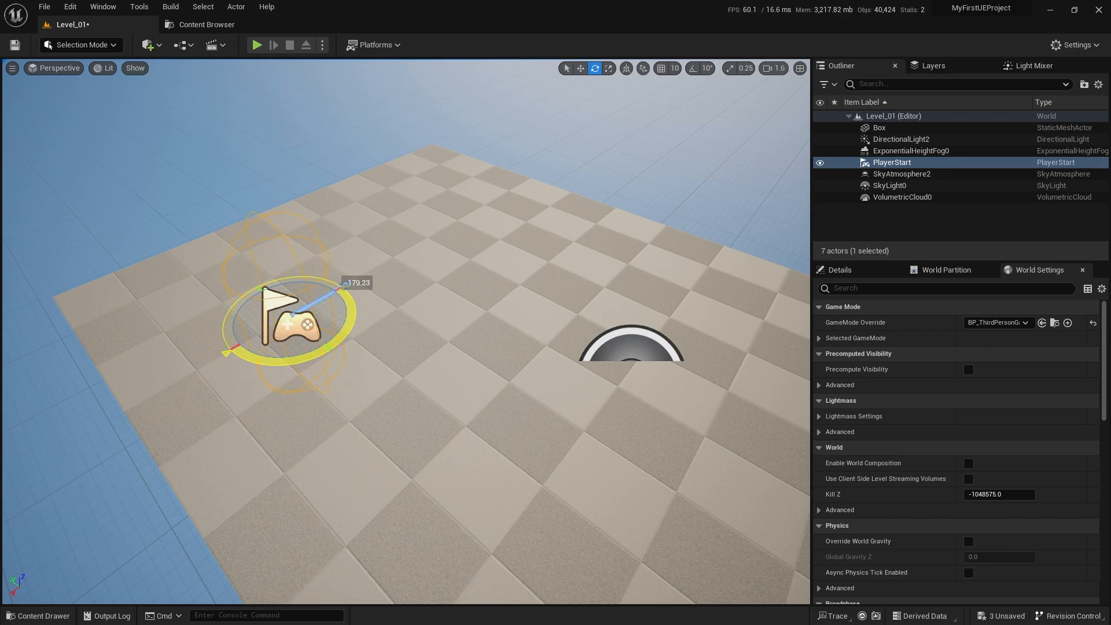
# Step: Play-test the level from the rotated Player Start, and stop the session
pyautogui.click(255, 51)
pyautogui.click(349, 467)
pyautogui.press('Escape')
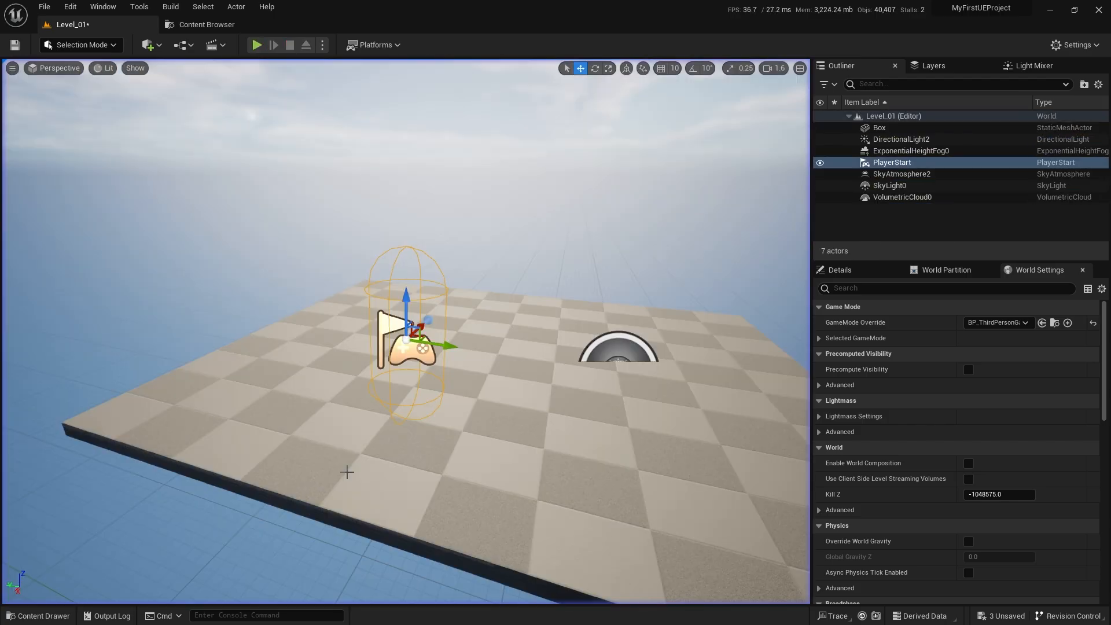
# Step: Play-test the level from a distant editor viewpoint, run the third-person character across the floor and off its edge, and stop the session
pyautogui.moveTo(347, 471); pyautogui.dragTo(301, 471, button='right')
pyautogui.press('s')
pyautogui.press('d')
pyautogui.scroll(2, 306, 334)
pyautogui.moveTo(347, 333); pyautogui.dragTo(305, 333, button='right')
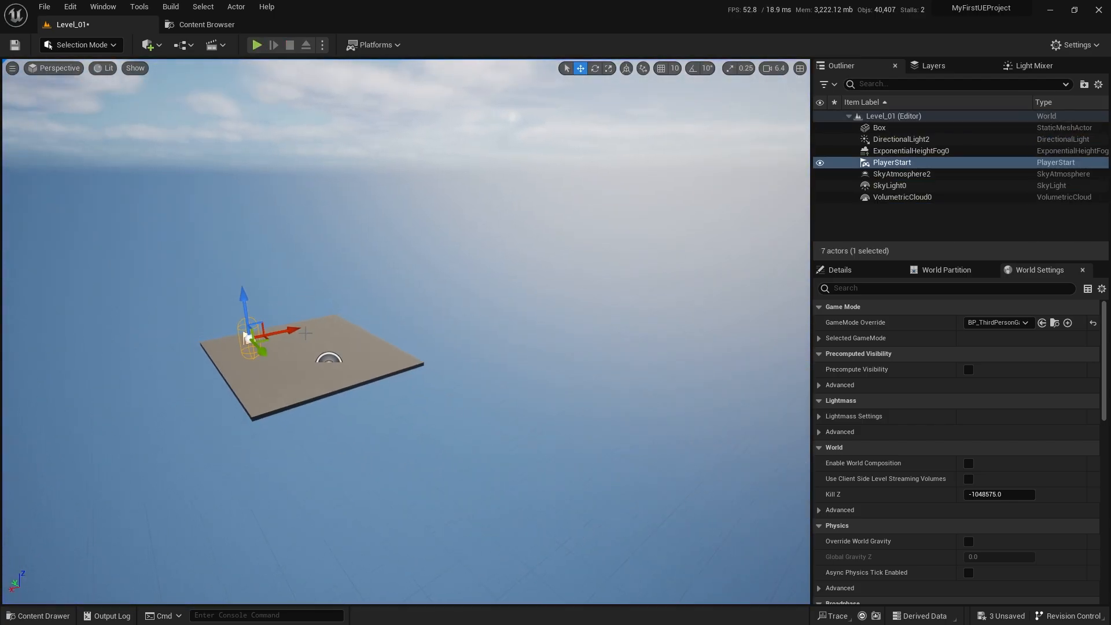
pyautogui.click(256, 45)
pyautogui.press('w')
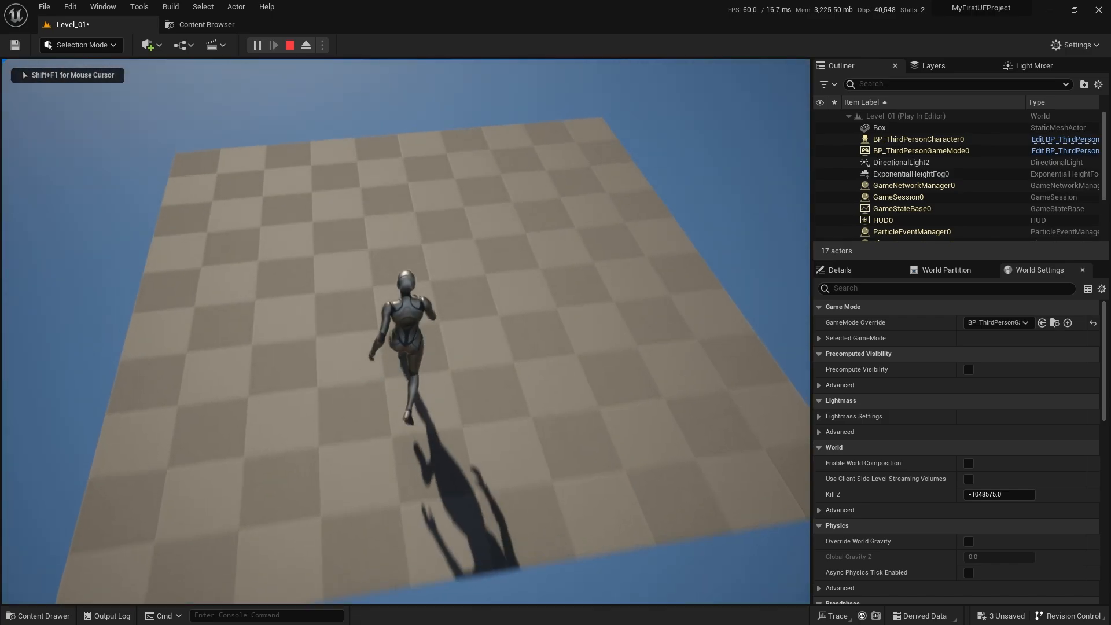
pyautogui.press('s')
pyautogui.press('a')
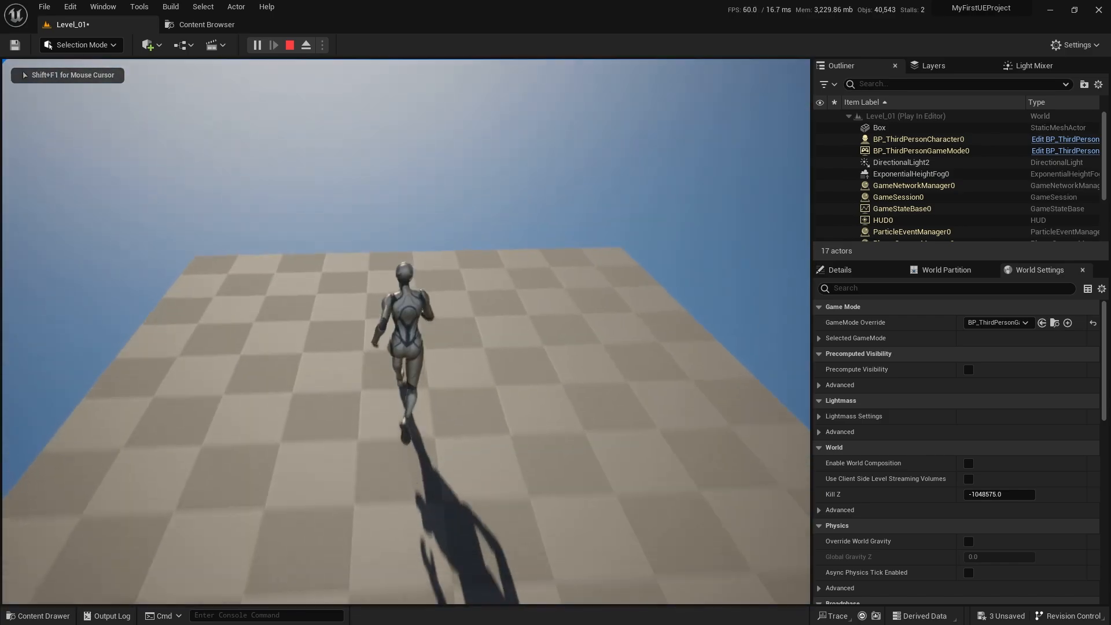
pyautogui.press('d')
pyautogui.press('s')
pyautogui.press('d')
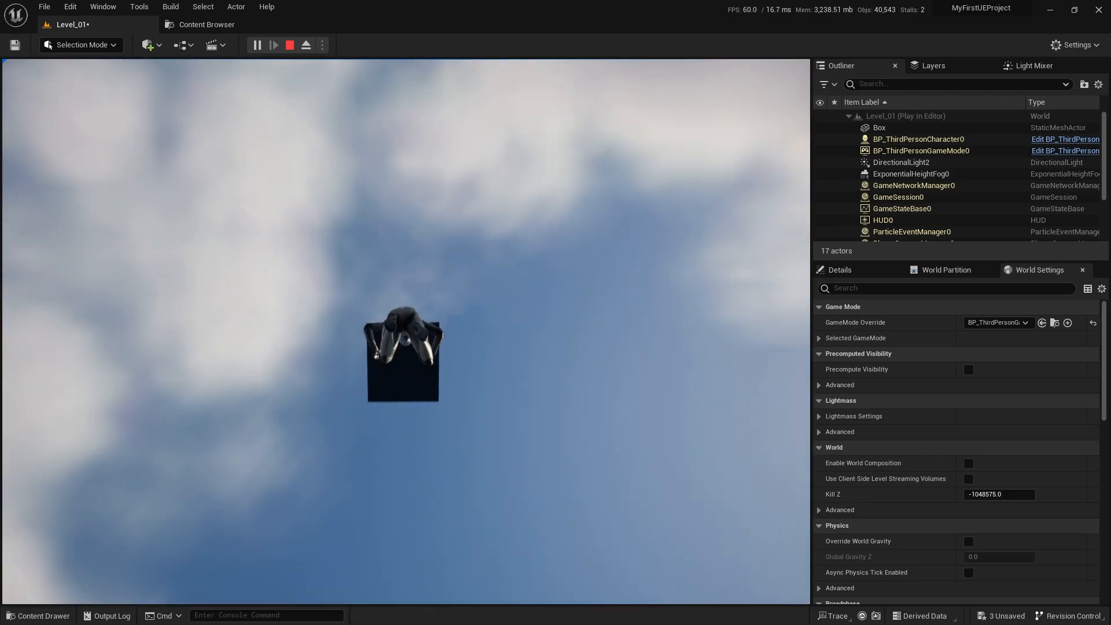
pyautogui.press('Escape')
# Step: Switch the editor to Modeling Mode and start the Cube Grid tool
pyautogui.press('w')
pyautogui.moveTo(315, 324); pyautogui.dragTo(241, 474, button='right')
pyautogui.press('w')
pyautogui.scroll(-4, 263, 480)
pyautogui.press('w')
pyautogui.moveTo(334, 346); pyautogui.dragTo(374, 334, button='right')
pyautogui.press('a')
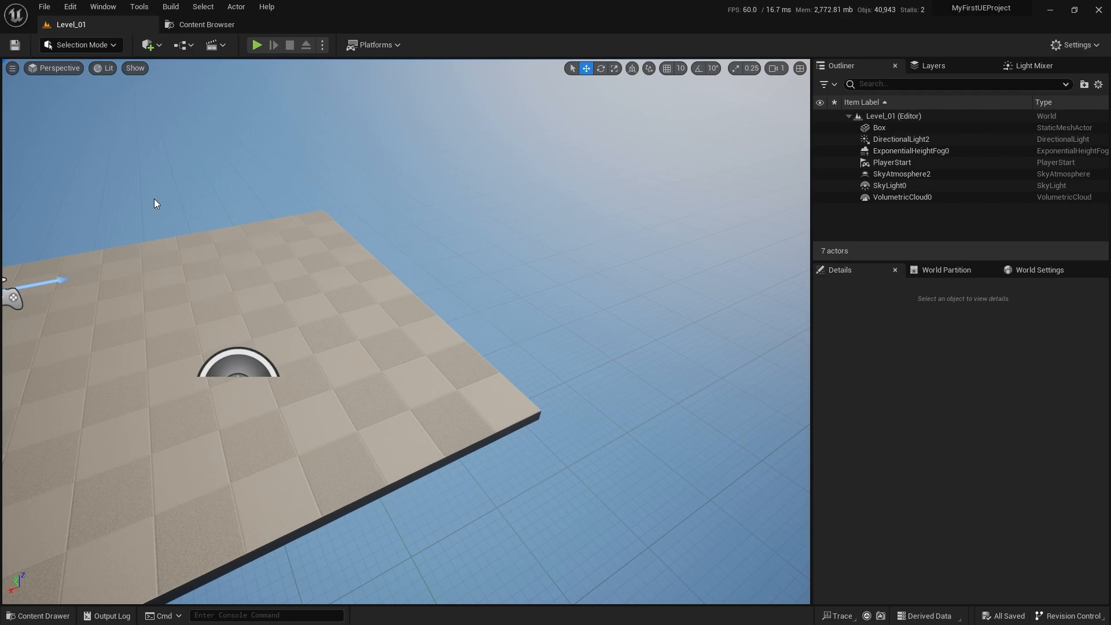
pyautogui.click(106, 44)
pyautogui.click(101, 114)
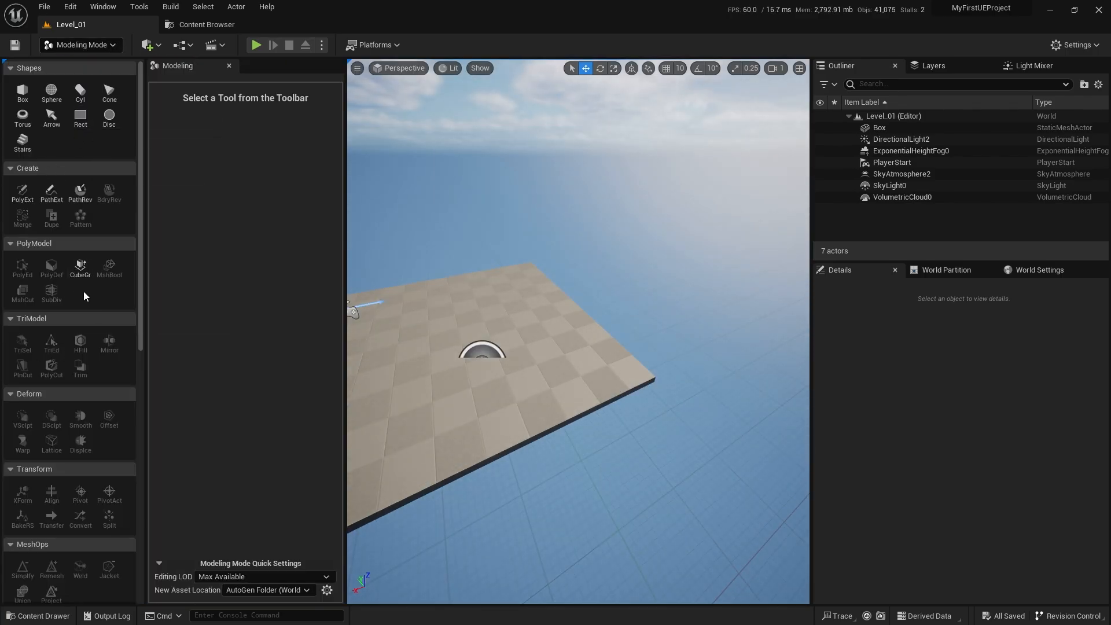
pyautogui.click(81, 265)
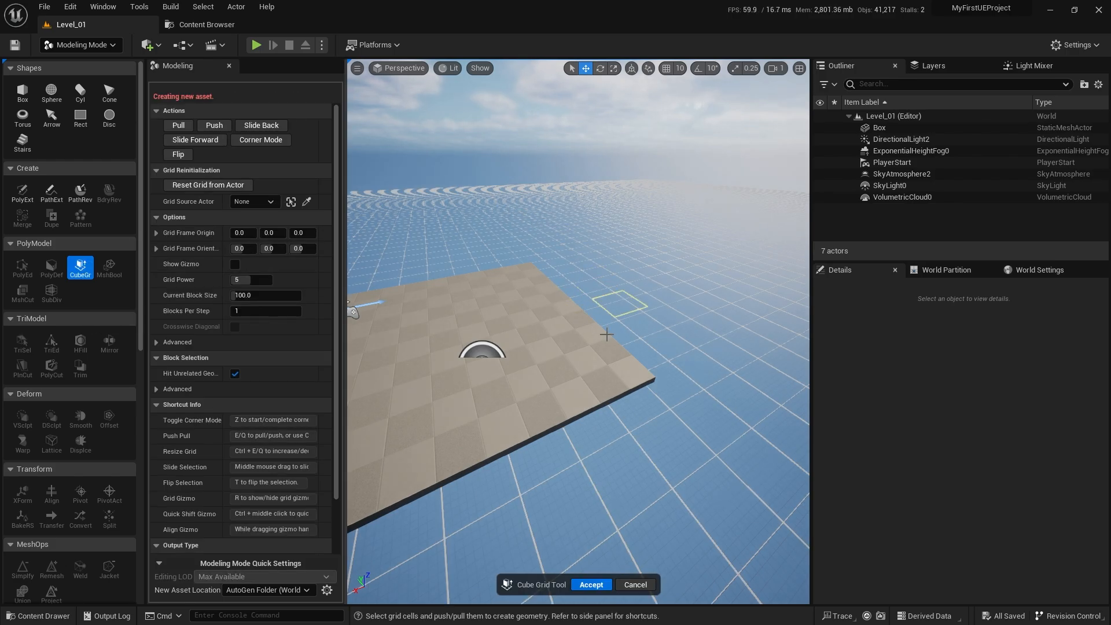
# Step: Select a rectangular patch of grid cells beside the checkered floor and pull it up into a one-block-high platform, trying Push as well
pyautogui.moveTo(606, 334); pyautogui.dragTo(692, 359, button='right')
pyautogui.moveTo(602, 278); pyautogui.dragTo(522, 246, button='right')
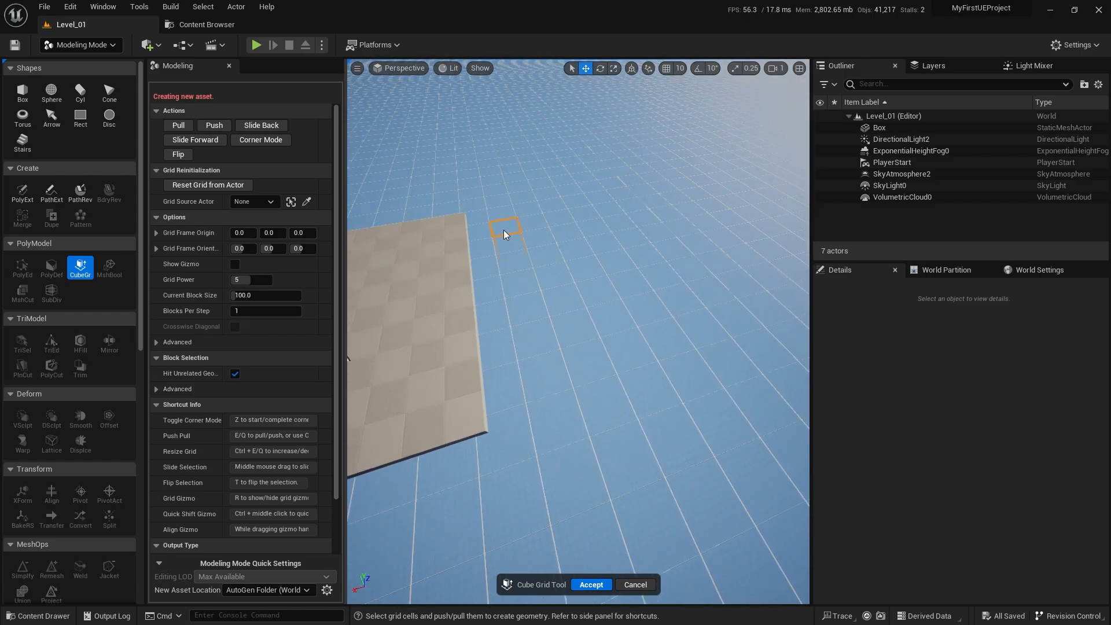
pyautogui.moveTo(503, 230); pyautogui.dragTo(707, 347)
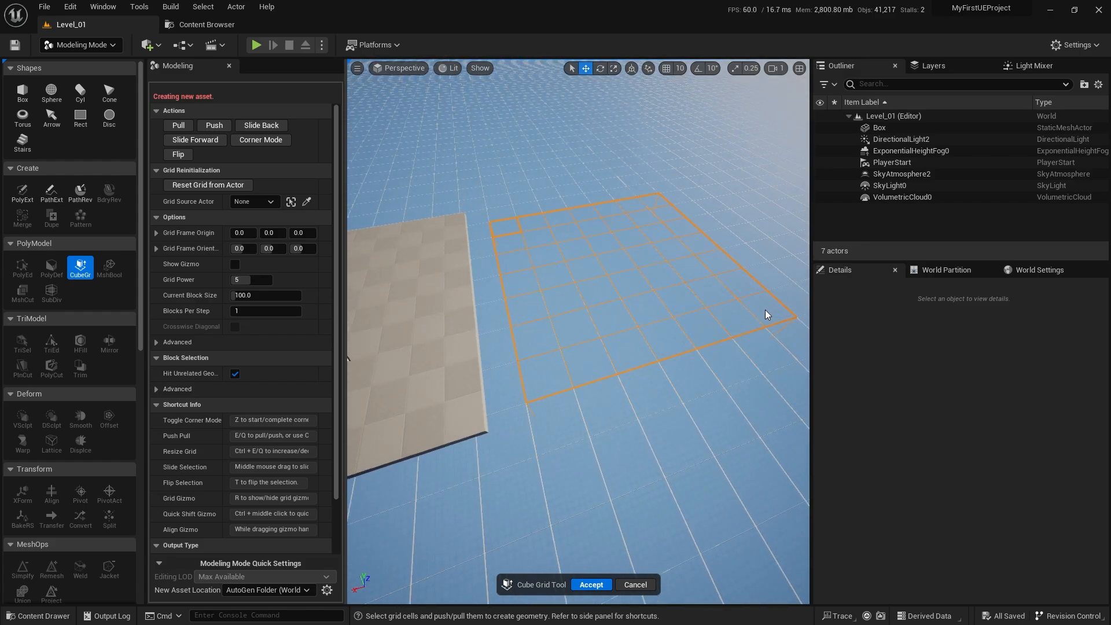
pyautogui.click(180, 128)
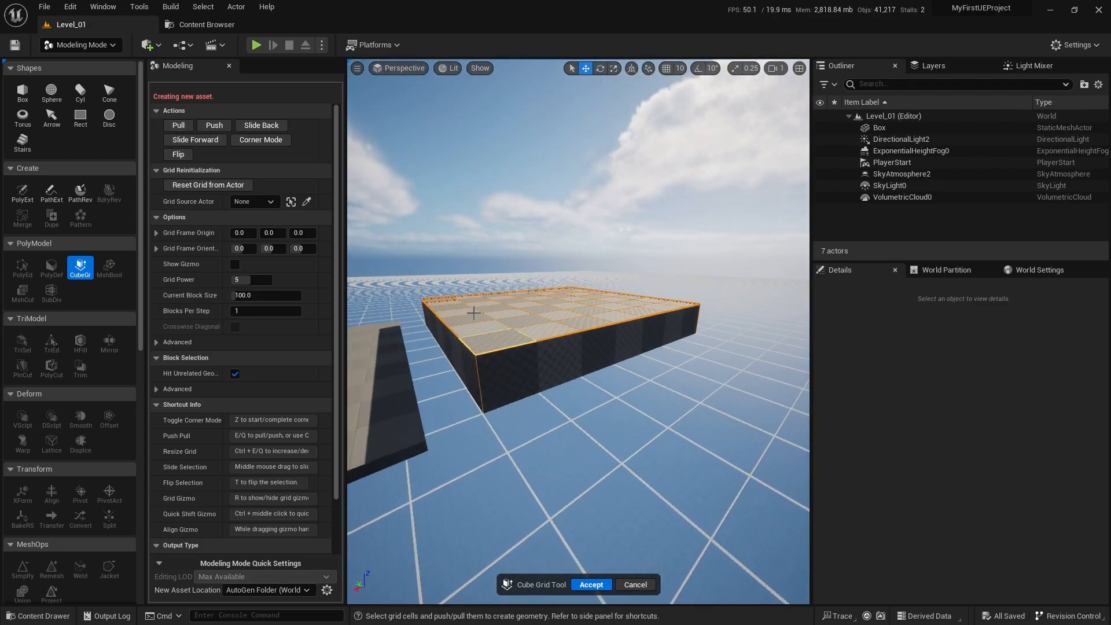
pyautogui.click(224, 128)
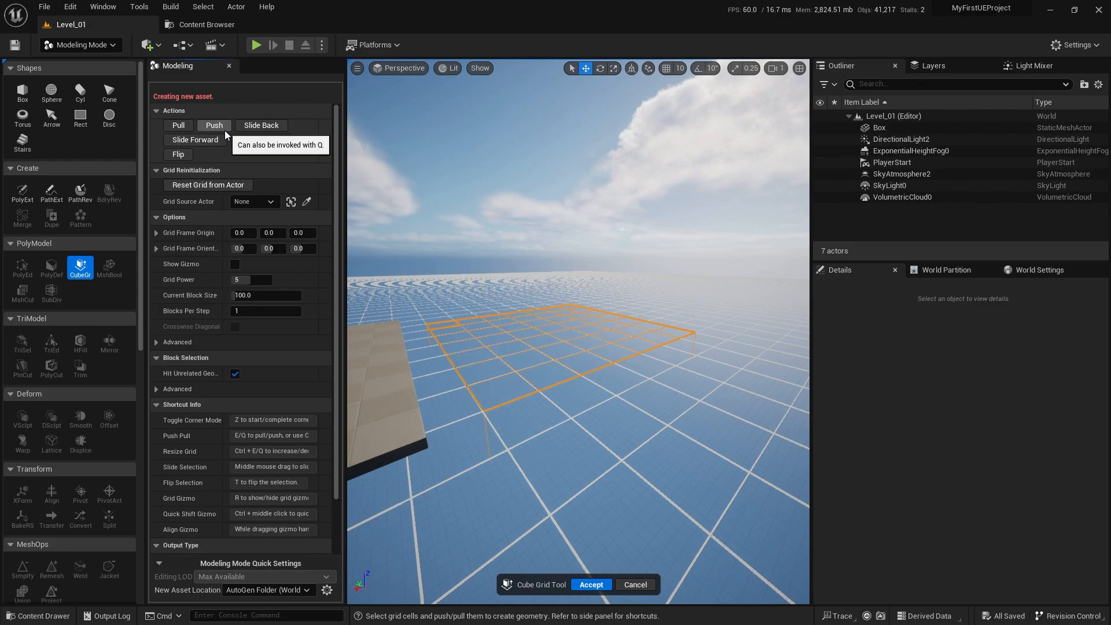
pyautogui.click(185, 129)
# Step: Pull a section of adjacent side cells on the new platform outward into a long walkway
pyautogui.moveTo(555, 324); pyautogui.dragTo(481, 427, button='right')
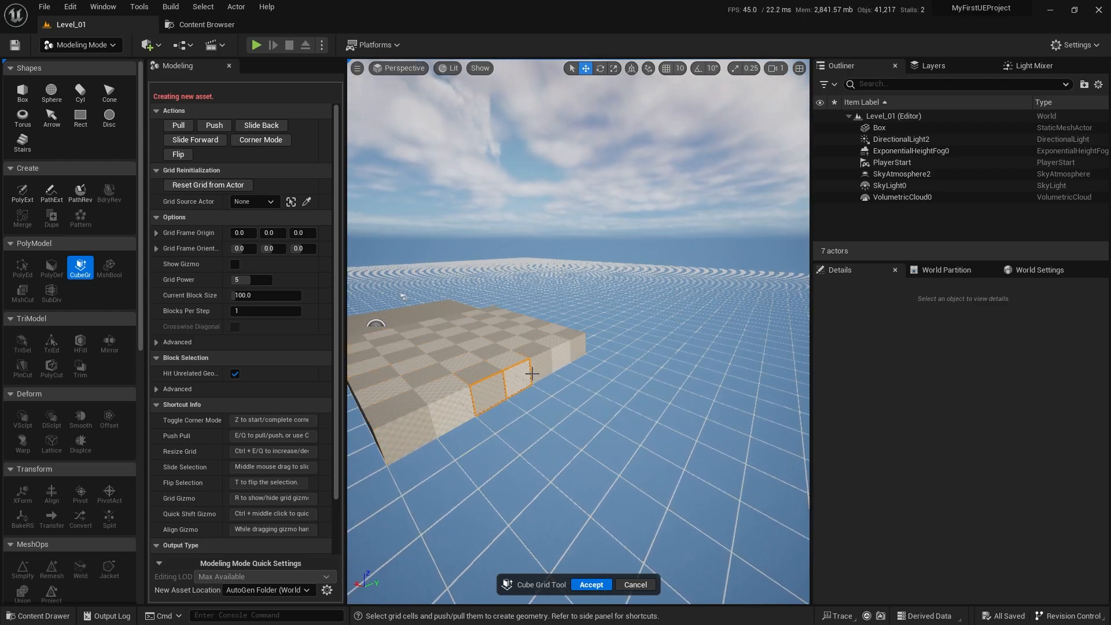
pyautogui.moveTo(543, 381)
pyautogui.mouseDown(button='right')
pyautogui.moveTo(555, 394)
pyautogui.moveTo(533, 396)
pyautogui.mouseUp(button='right')
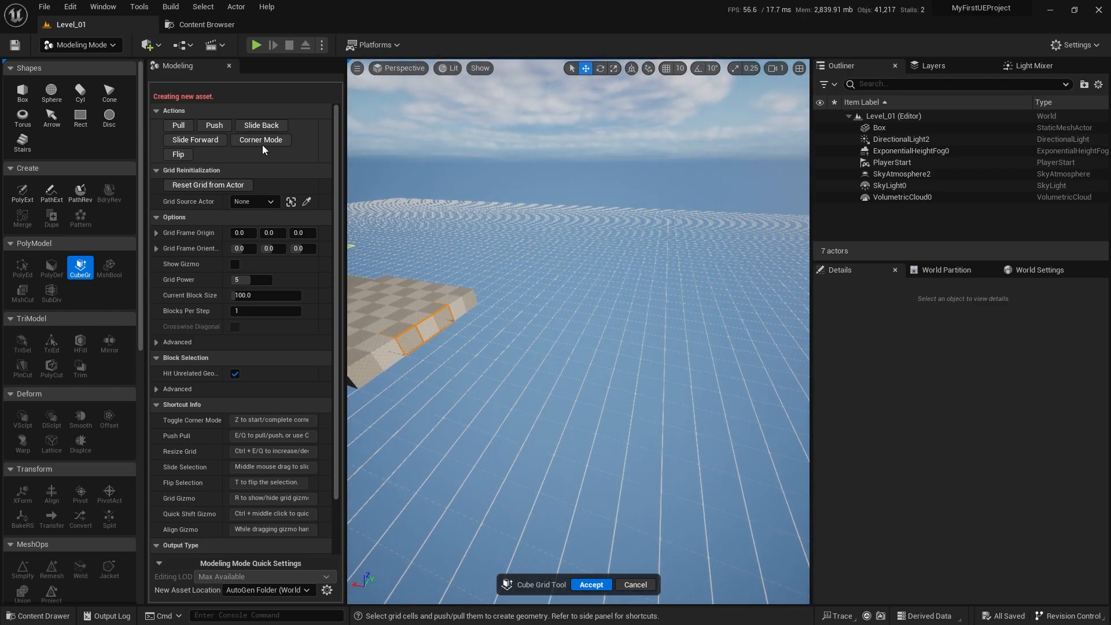
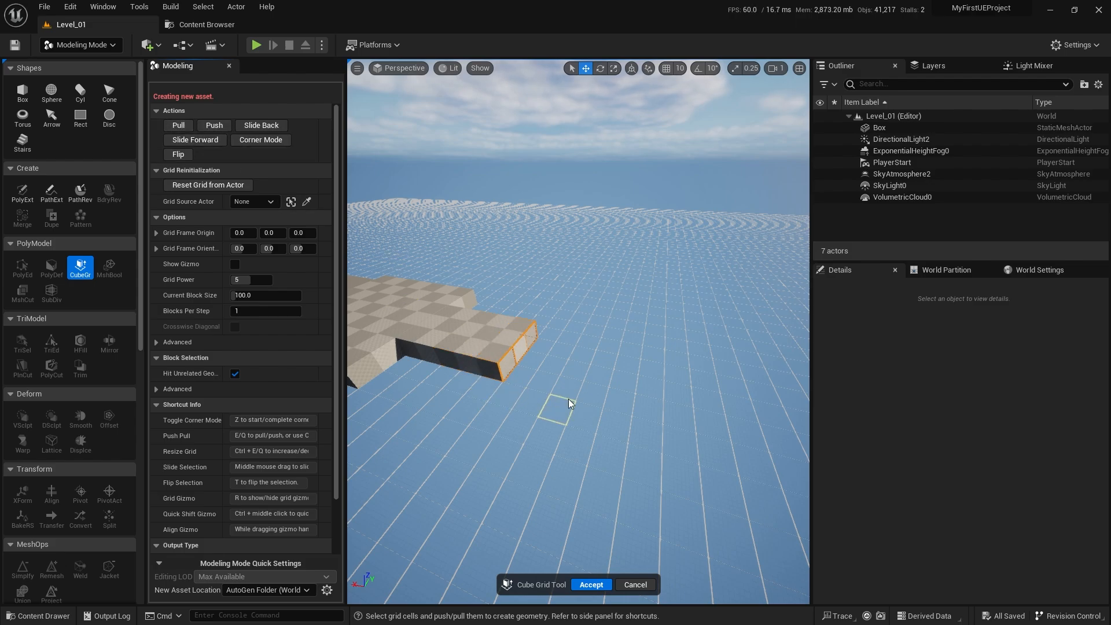
pyautogui.press('e')
pyautogui.press('e')
pyautogui.press('e')
pyautogui.press('e')
pyautogui.moveTo(595, 414); pyautogui.dragTo(603, 451, button='right')
pyautogui.press('w')
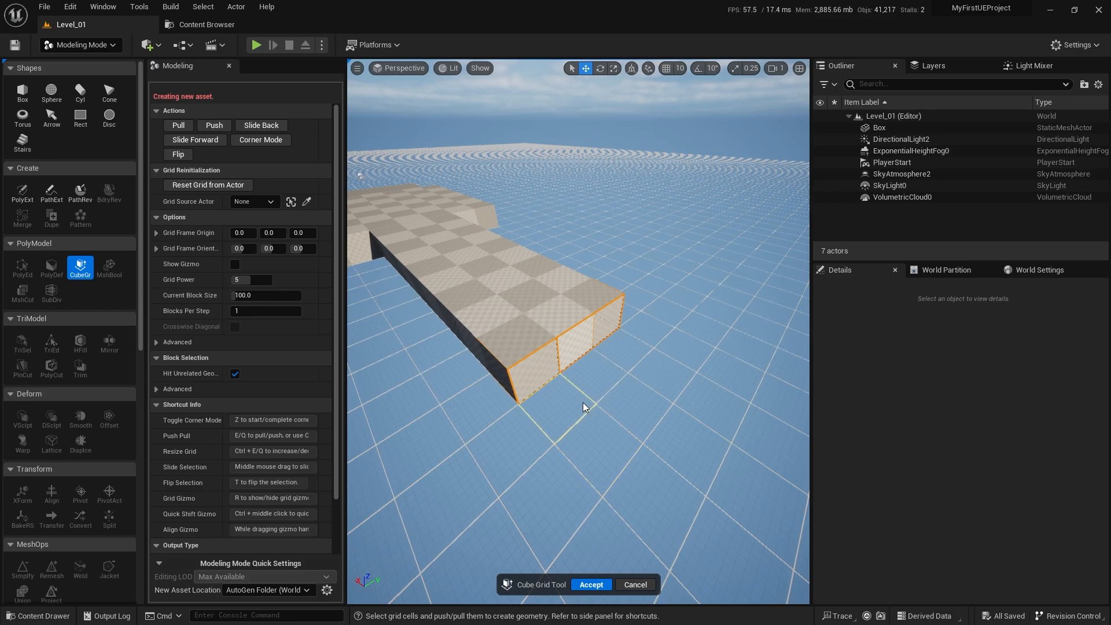
# Step: Try pulling two side cells near the walkway's end outward by three blocks on each side
pyautogui.moveTo(491, 364); pyautogui.dragTo(507, 321, button='right')
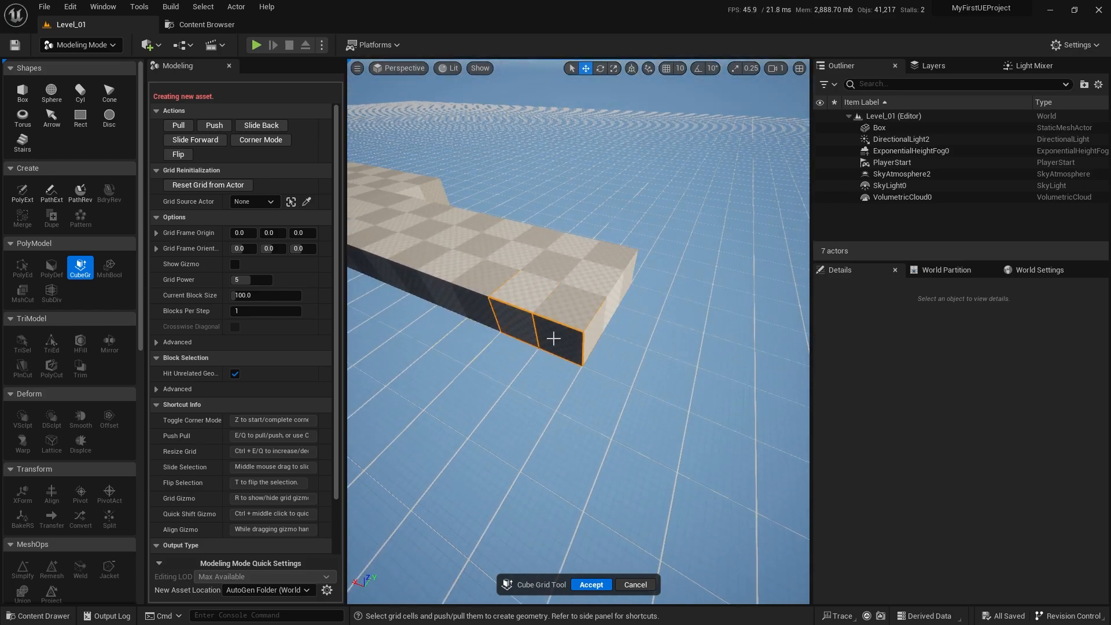
pyautogui.press('e')
pyautogui.press('e')
pyautogui.press('e')
pyautogui.press('d')
pyautogui.moveTo(558, 370); pyautogui.dragTo(610, 338, button='right')
pyautogui.press('e')
pyautogui.press('e')
pyautogui.press('e')
# Step: Push both side branches back in until the walkway's end is straight again
pyautogui.press('a')
pyautogui.press('q')
pyautogui.press('q')
pyautogui.press('q')
pyautogui.scroll(3, 522, 366)
pyautogui.press('a')
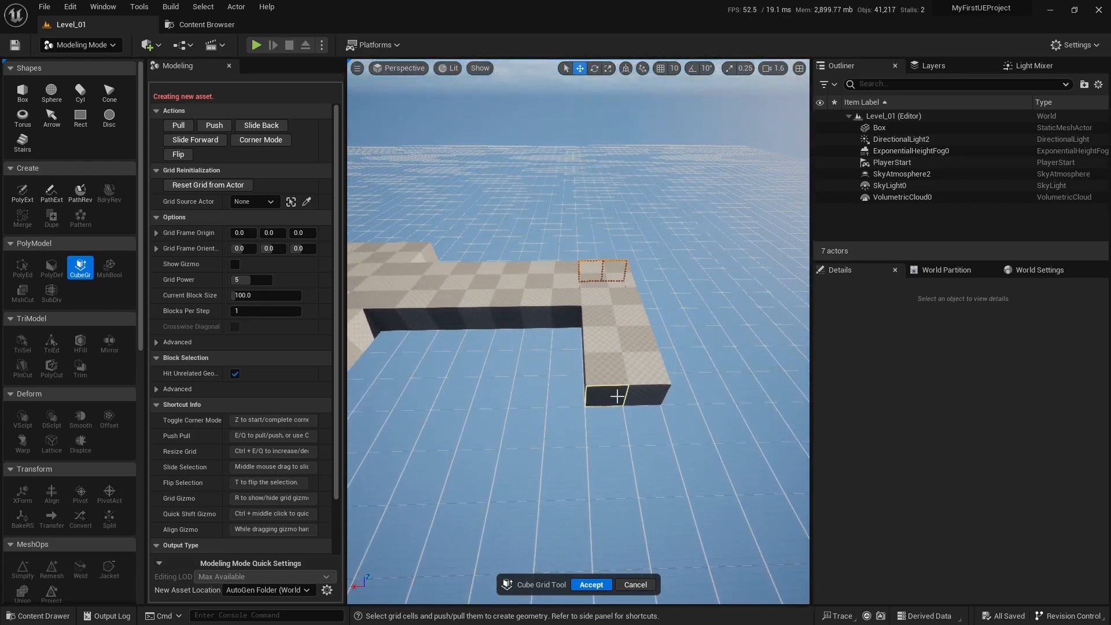
pyautogui.press('q')
pyautogui.press('q')
pyautogui.press('q')
# Step: Select the top cells at the walkway's end and raise their two end corners in Corner Mode to form a ramp
pyautogui.press('d')
pyautogui.moveTo(643, 401); pyautogui.dragTo(570, 376, button='right')
pyautogui.press('w')
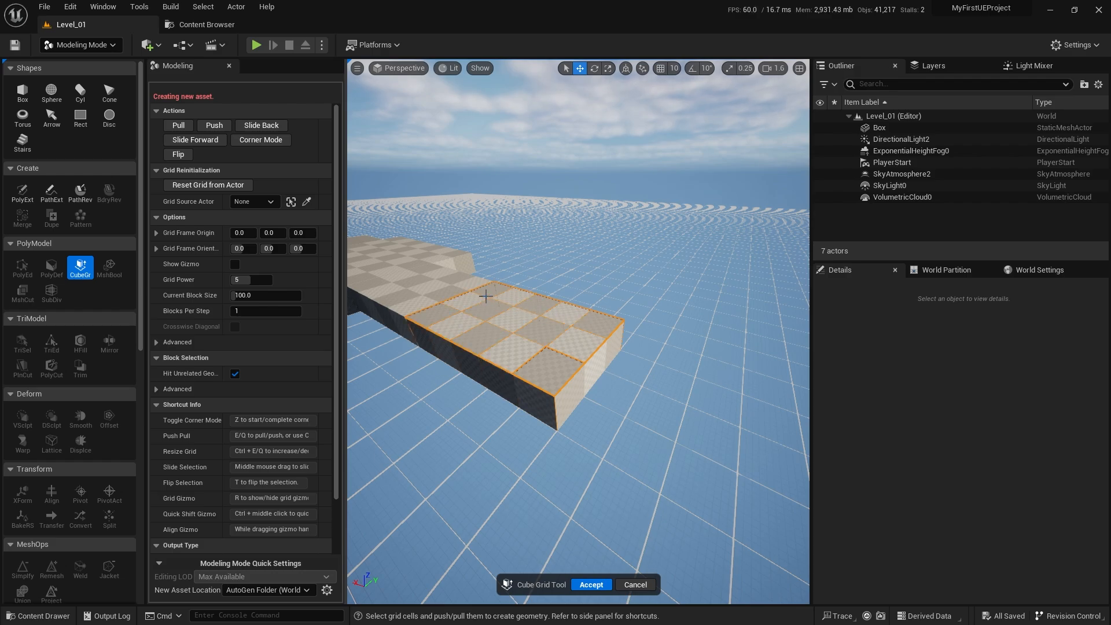
pyautogui.click(278, 144)
pyautogui.press('w')
pyautogui.moveTo(487, 331); pyautogui.dragTo(524, 315, button='right')
pyautogui.press('d')
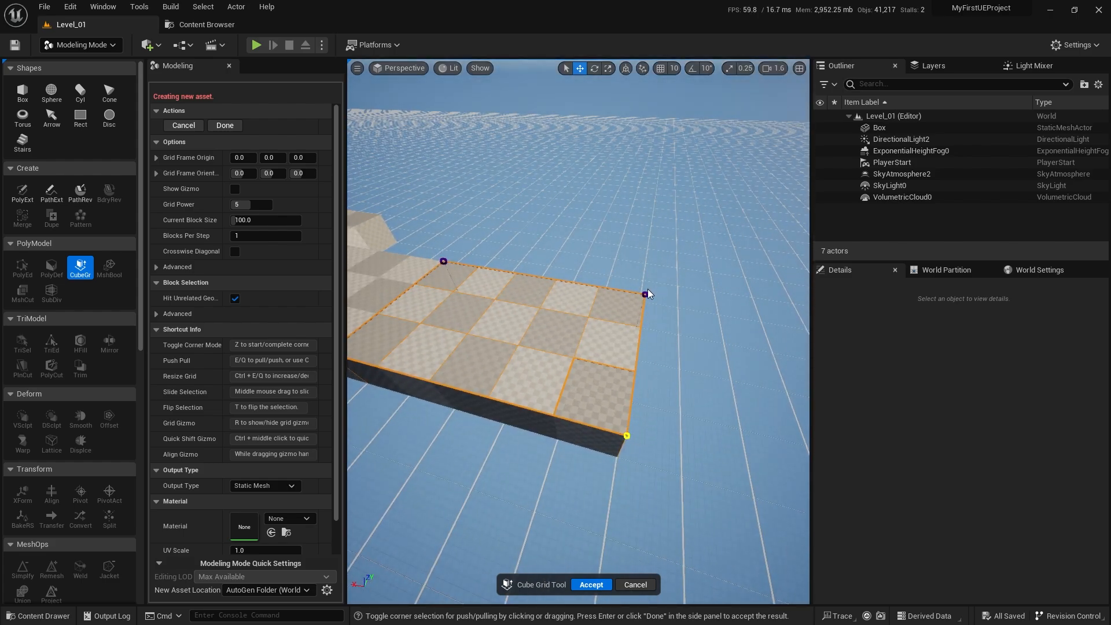
pyautogui.moveTo(652, 315); pyautogui.dragTo(653, 289, button='right')
pyautogui.press('s')
pyautogui.press('e')
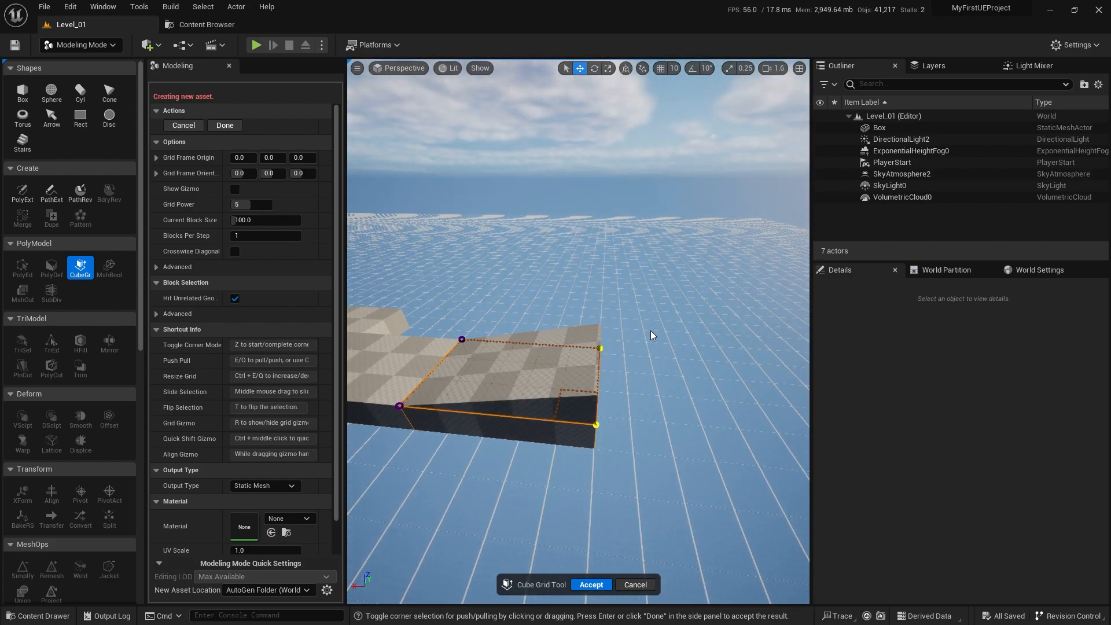
# Step: Try lower and higher positions for the ramp's end corners, settle on one block up, and finish the corner edit
pyautogui.press('a')
pyautogui.moveTo(637, 353); pyautogui.dragTo(573, 330, button='right')
pyautogui.press('q')
pyautogui.press('q')
pyautogui.press('d')
pyautogui.press('q')
pyautogui.moveTo(614, 401); pyautogui.dragTo(579, 434, button='right')
pyautogui.press('e')
pyautogui.press('e')
pyautogui.press('e')
pyautogui.press('d')
pyautogui.press('q')
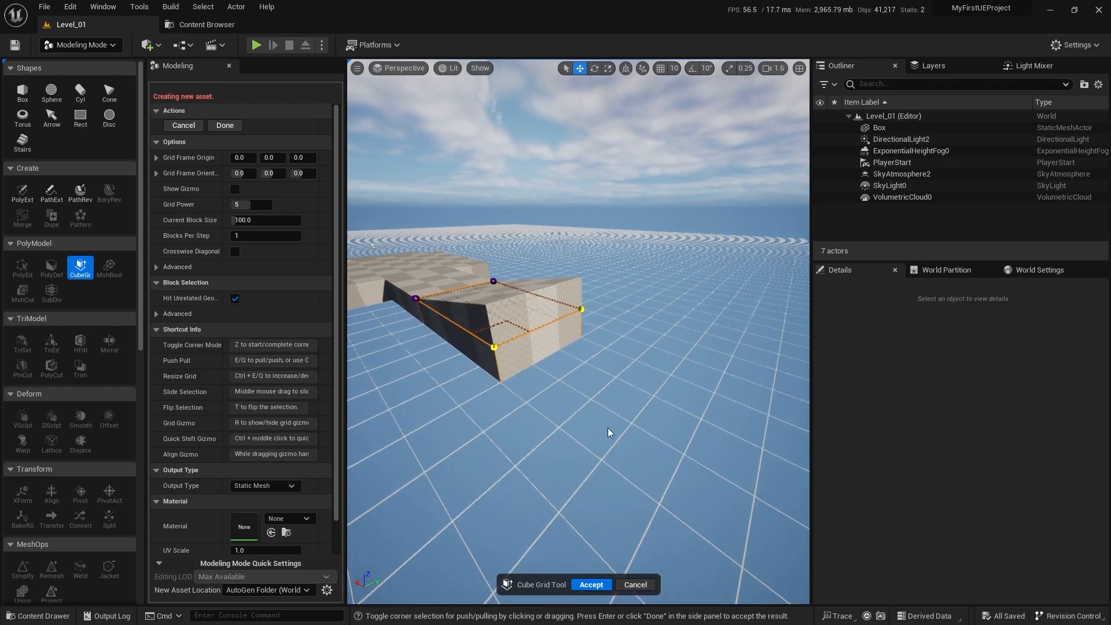
pyautogui.click(224, 125)
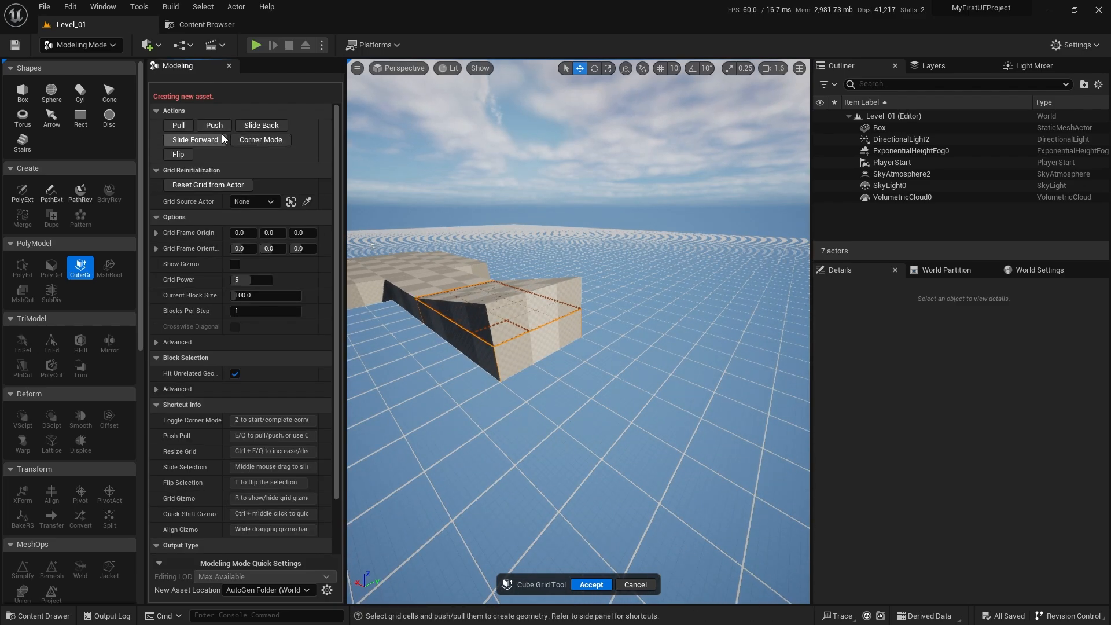
# Step: Extend the walkway beyond the ramp and pull the side cells of the extension outward to widen it on one side
pyautogui.press('s')
pyautogui.moveTo(587, 367); pyautogui.dragTo(599, 382, button='right')
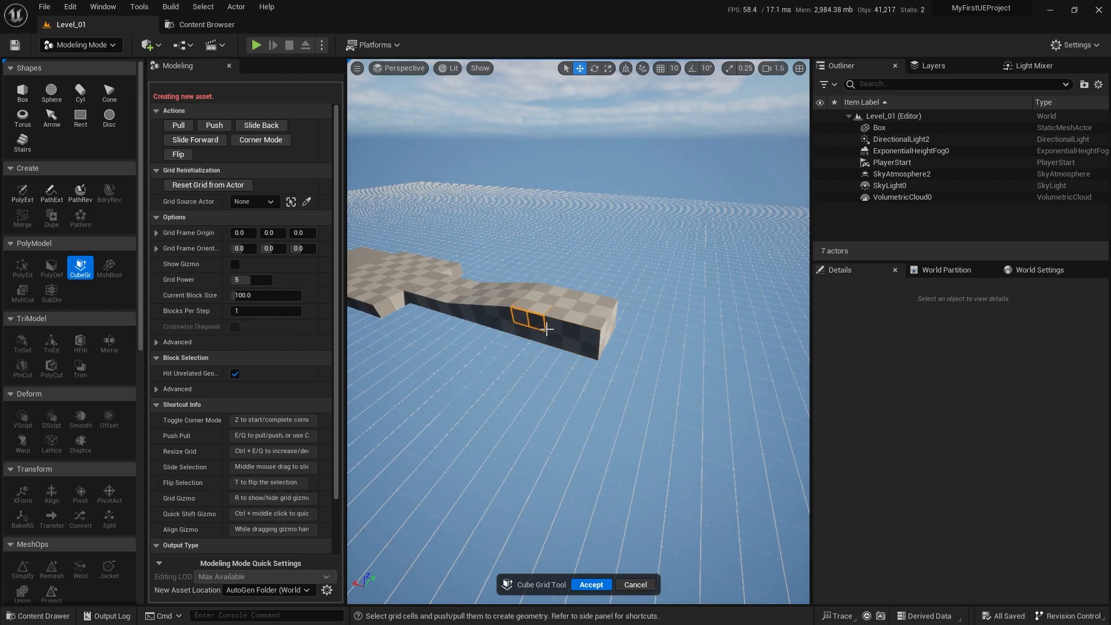
pyautogui.press('e')
pyautogui.press('e')
pyautogui.press('e')
pyautogui.press('e')
pyautogui.press('e')
pyautogui.press('e')
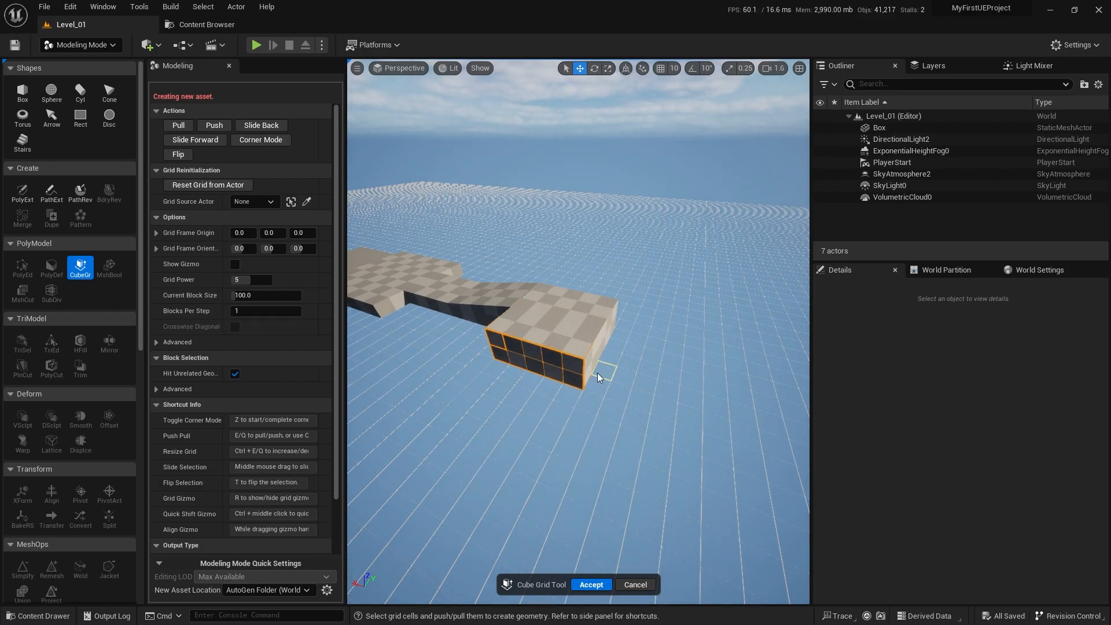
# Step: Pull the full end face of the raised platform outward to make the platform deeper
pyautogui.press('d')
pyautogui.moveTo(597, 372); pyautogui.dragTo(575, 367, button='right')
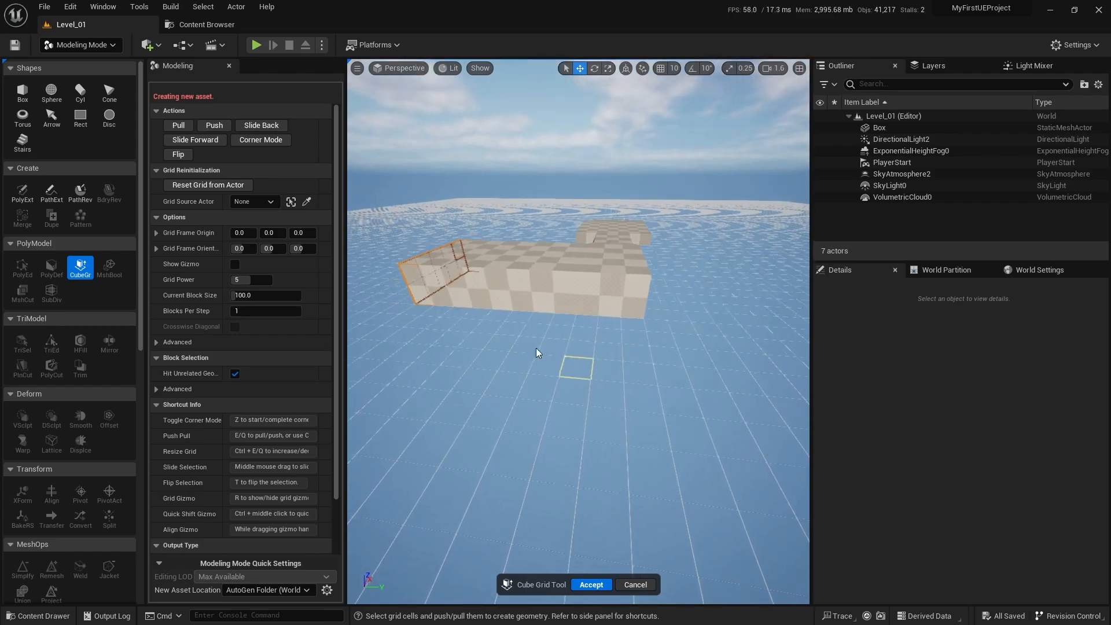
pyautogui.press('e')
pyautogui.press('e')
pyautogui.press('e')
pyautogui.press('e')
pyautogui.press('e')
pyautogui.press('e')
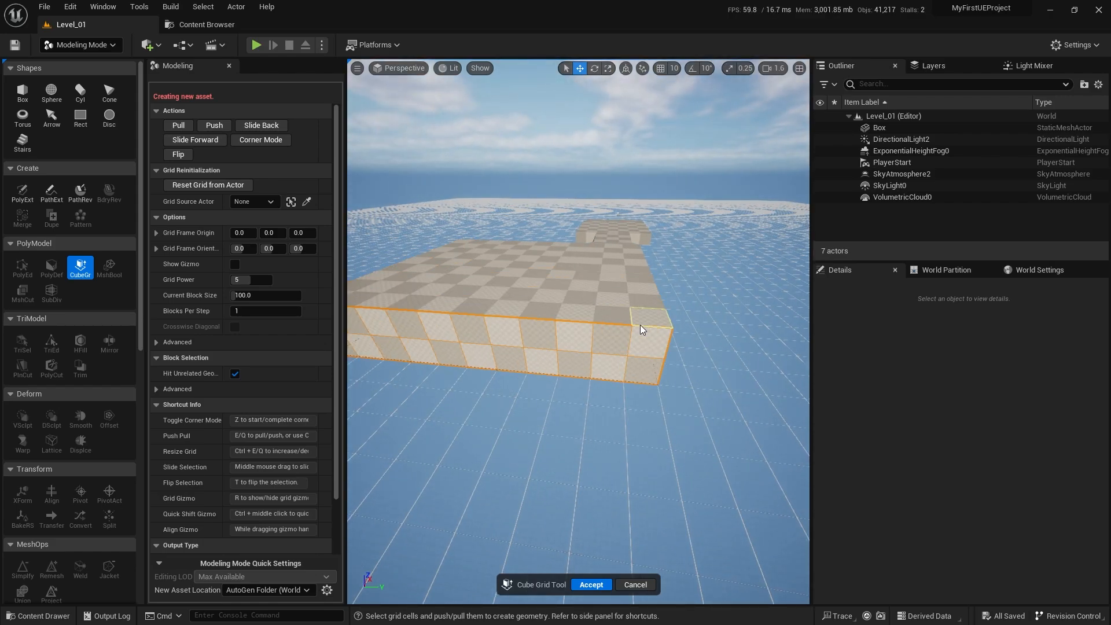
# Step: Select the cells on the raised platform's opposite side and pull them outward to widen it there too
pyautogui.press('d')
pyautogui.moveTo(643, 331); pyautogui.dragTo(584, 332, button='right')
pyautogui.moveTo(475, 313); pyautogui.dragTo(503, 317)
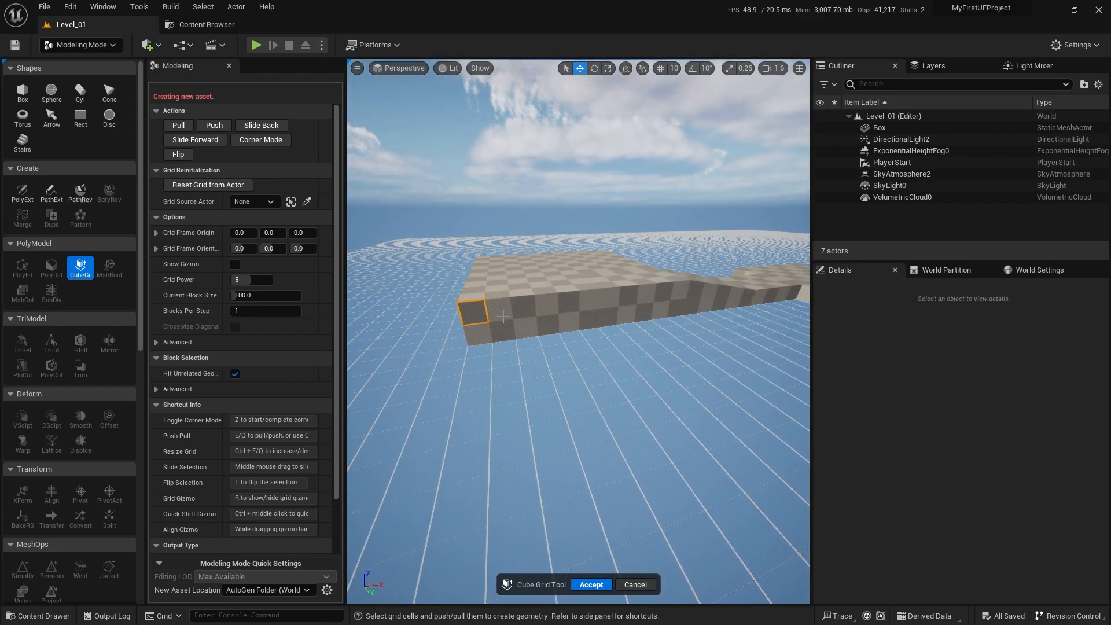
pyautogui.moveTo(674, 309); pyautogui.dragTo(675, 310)
pyautogui.press('e')
pyautogui.press('e')
pyautogui.press('e')
pyautogui.press('e')
pyautogui.press('e')
pyautogui.press('e')
# Step: Pull up two one-cell pillars, four blocks tall, on the first platform, flanking the walkway entrance
pyautogui.press('d')
pyautogui.moveTo(675, 314); pyautogui.dragTo(586, 389, button='right')
pyautogui.press('d')
pyautogui.press('e')
pyautogui.press('e')
pyautogui.press('e')
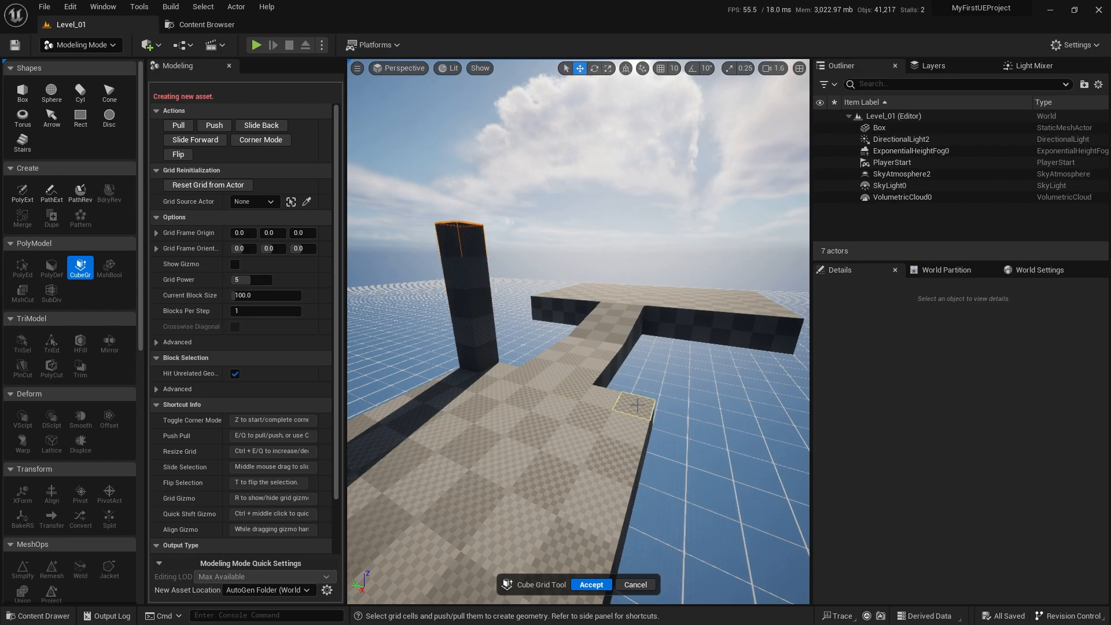
pyautogui.click(637, 405)
pyautogui.press('e')
pyautogui.press('e')
pyautogui.press('e')
pyautogui.press('e')
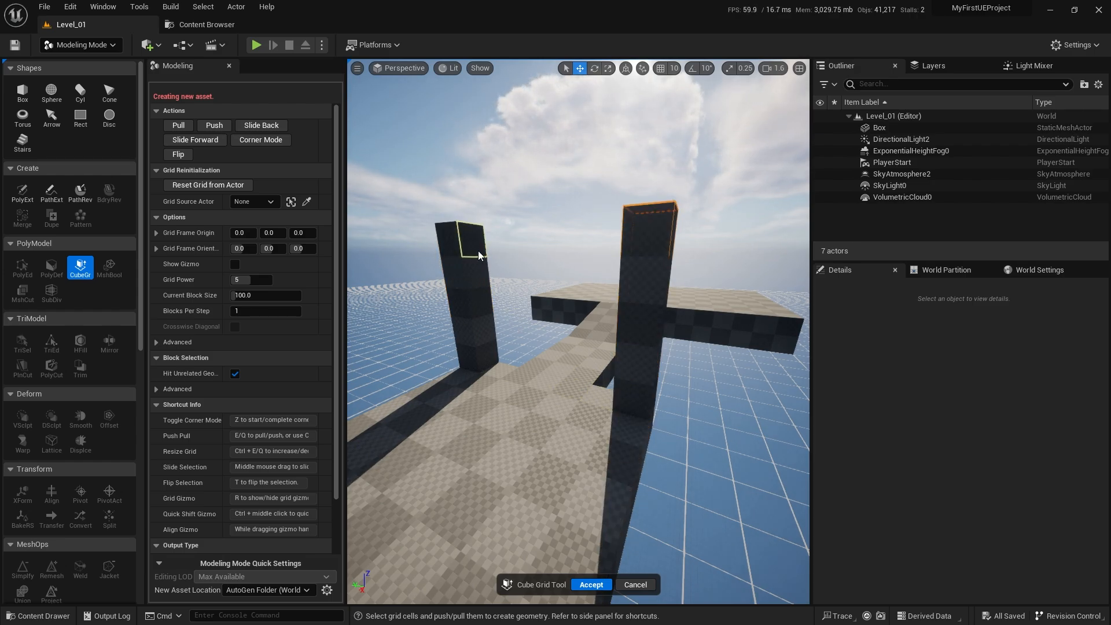
# Step: Pull the inner top cell of one pillar across to the other pillar, forming the beam of a gateway
pyautogui.moveTo(476, 246); pyautogui.dragTo(477, 248, button='right')
pyautogui.press('a')
pyautogui.press('e')
pyautogui.press('e')
pyautogui.press('e')
pyautogui.press('e')
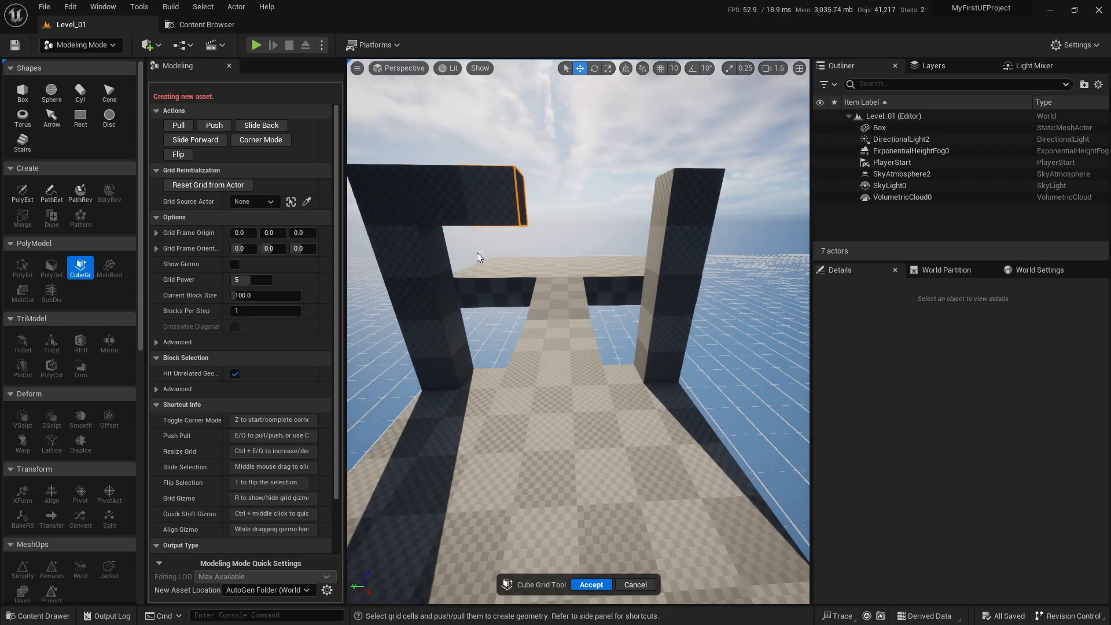
pyautogui.press('s')
pyautogui.moveTo(508, 314); pyautogui.dragTo(511, 318, button='right')
pyautogui.press('w')
pyautogui.moveTo(543, 353); pyautogui.dragTo(542, 353, button='right')
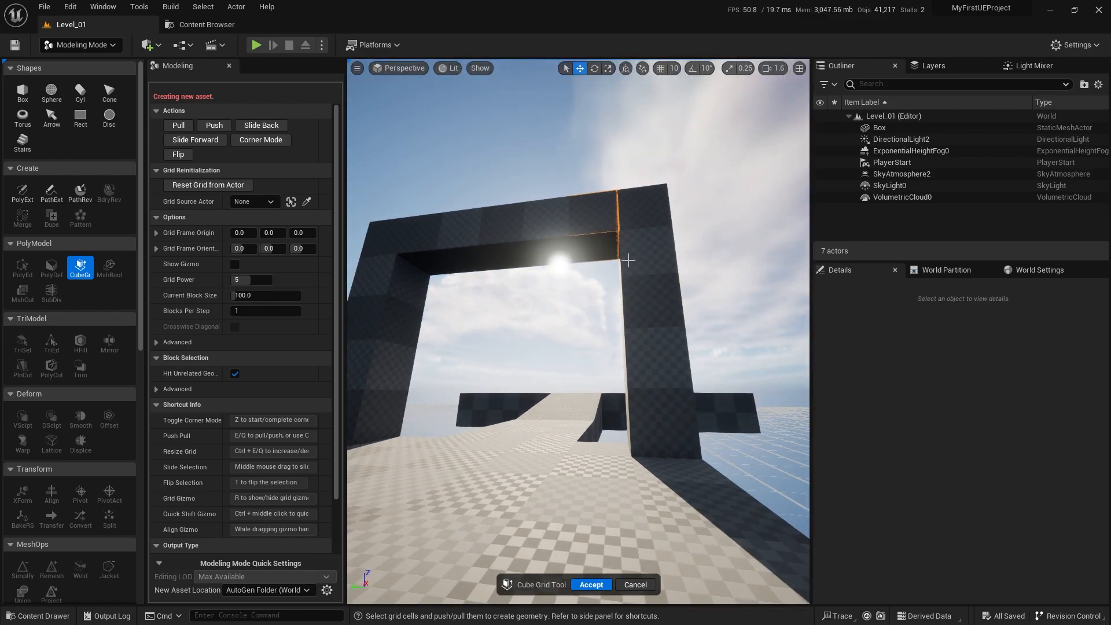
# Step: Pull the three middle cells of the first platform's front face outward over the starting floor to form an extension
pyautogui.moveTo(628, 260); pyautogui.dragTo(617, 281, button='right')
pyautogui.press('s')
pyautogui.press('d')
pyautogui.press('s')
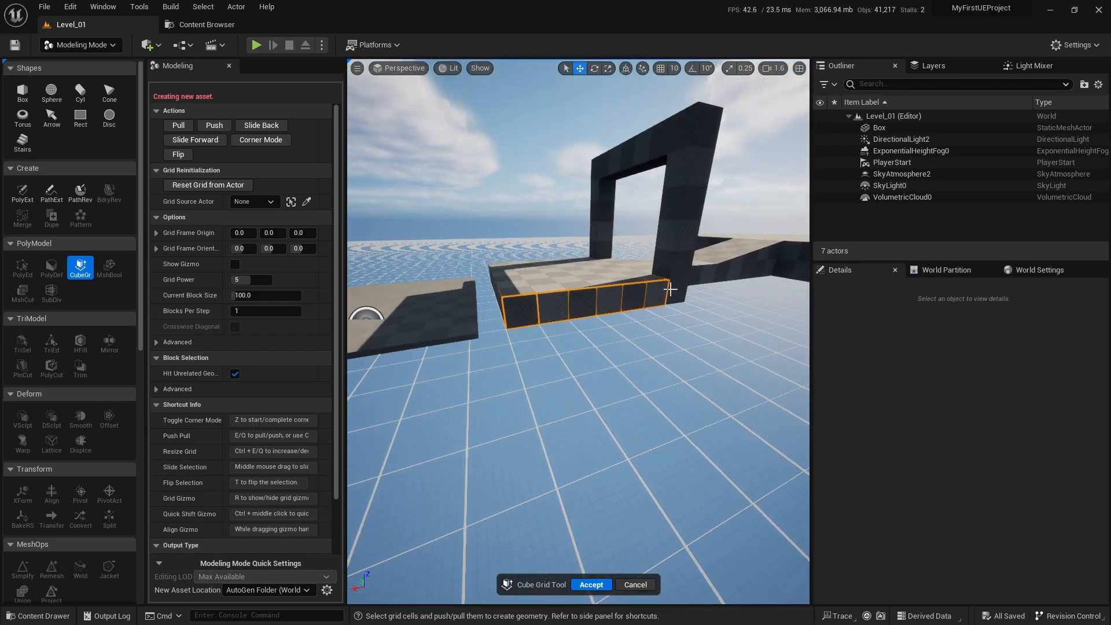
pyautogui.moveTo(683, 295); pyautogui.dragTo(688, 299, button='right')
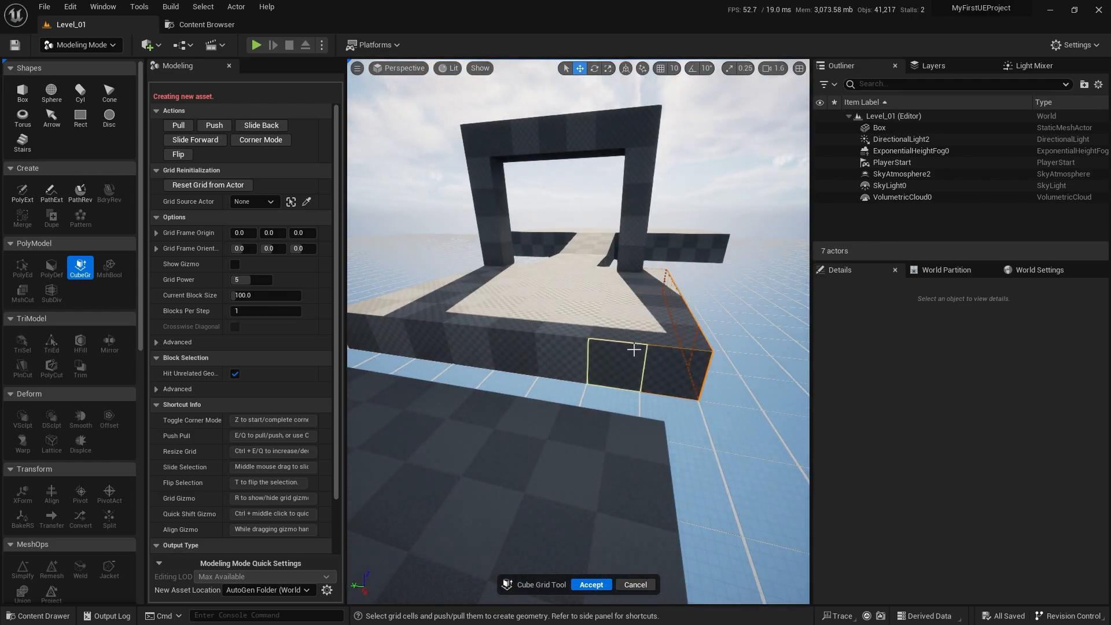
pyautogui.moveTo(634, 350); pyautogui.dragTo(438, 328, button='right')
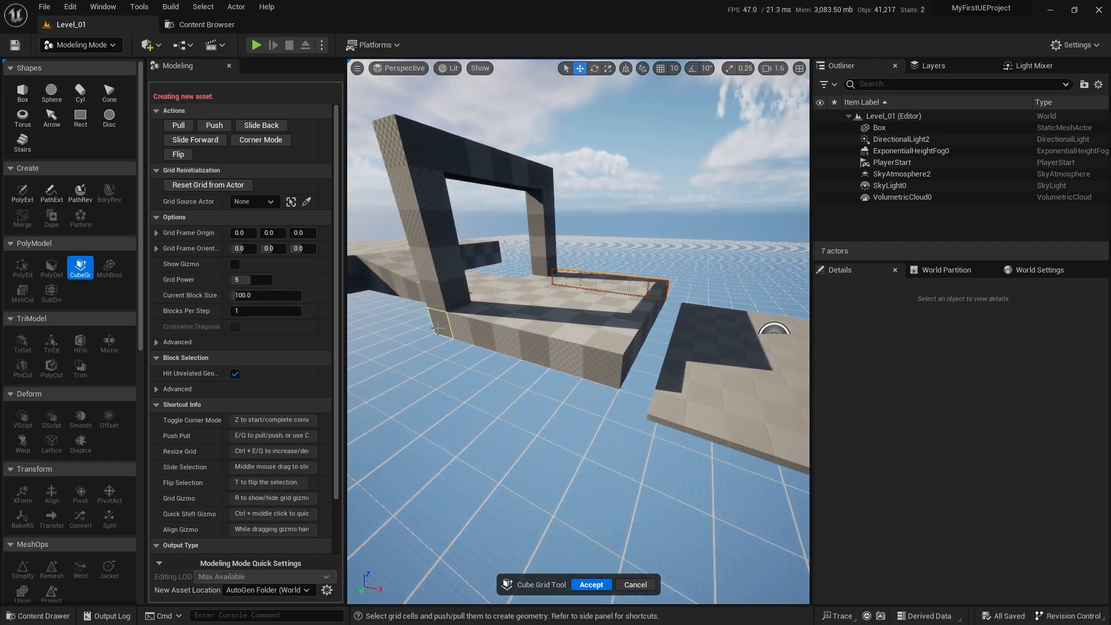
pyautogui.press('e')
pyautogui.press('d')
pyautogui.moveTo(594, 358); pyautogui.dragTo(477, 383, button='right')
pyautogui.press('w')
pyautogui.click(547, 299)
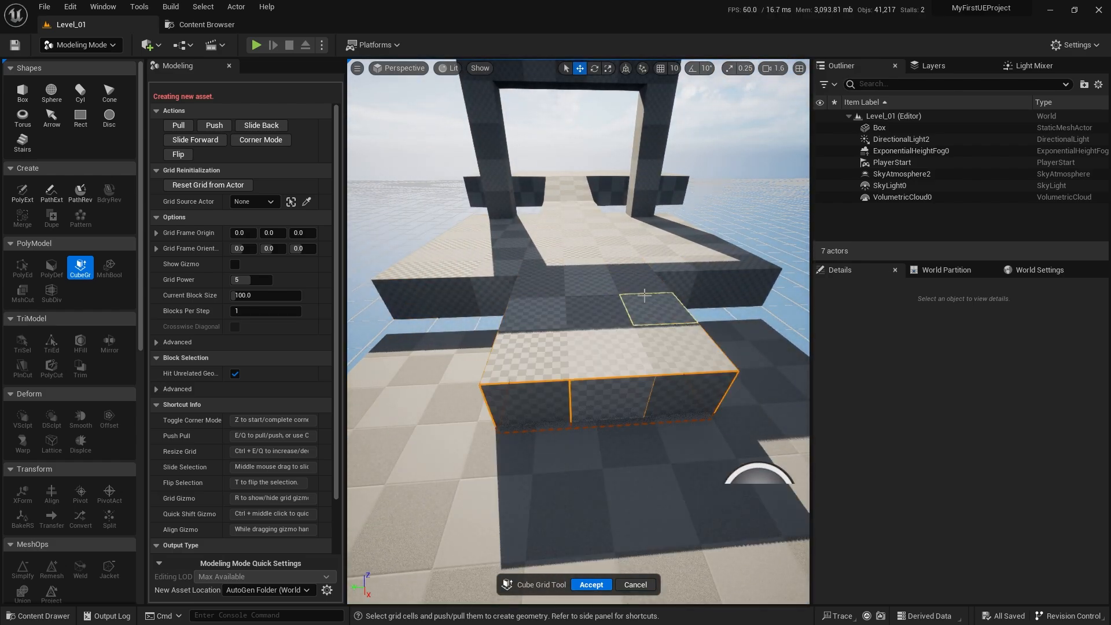
pyautogui.press('e')
# Step: Select the extension's top face and lower its two outer corners in Corner Mode to slope it into a ramp
pyautogui.moveTo(644, 295); pyautogui.dragTo(576, 309, button='right')
pyautogui.press('s')
pyautogui.press('w')
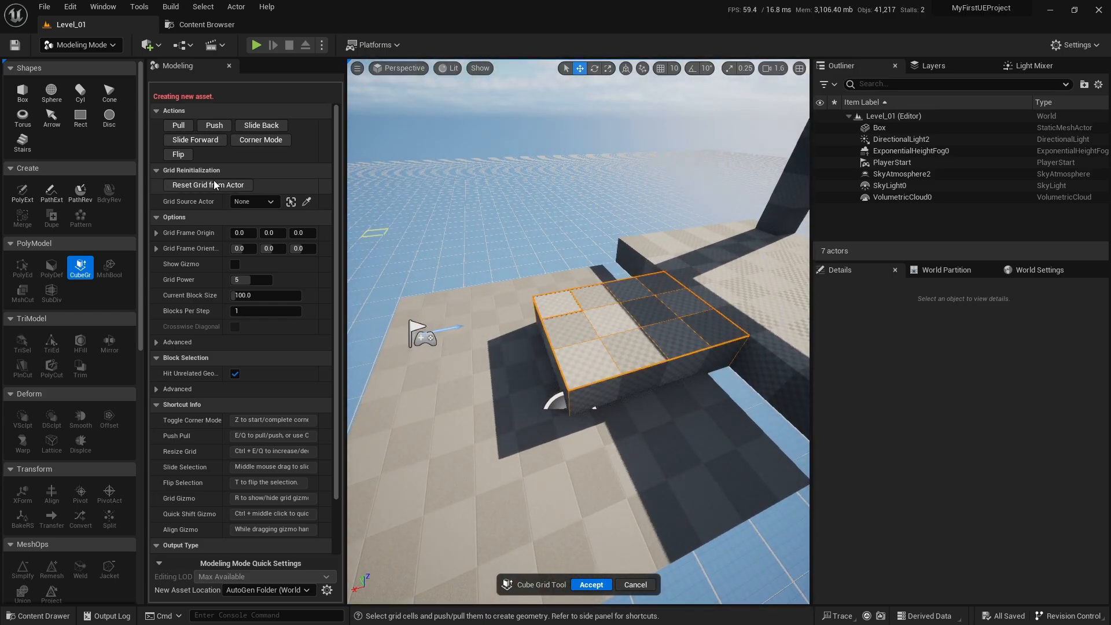
pyautogui.click(245, 144)
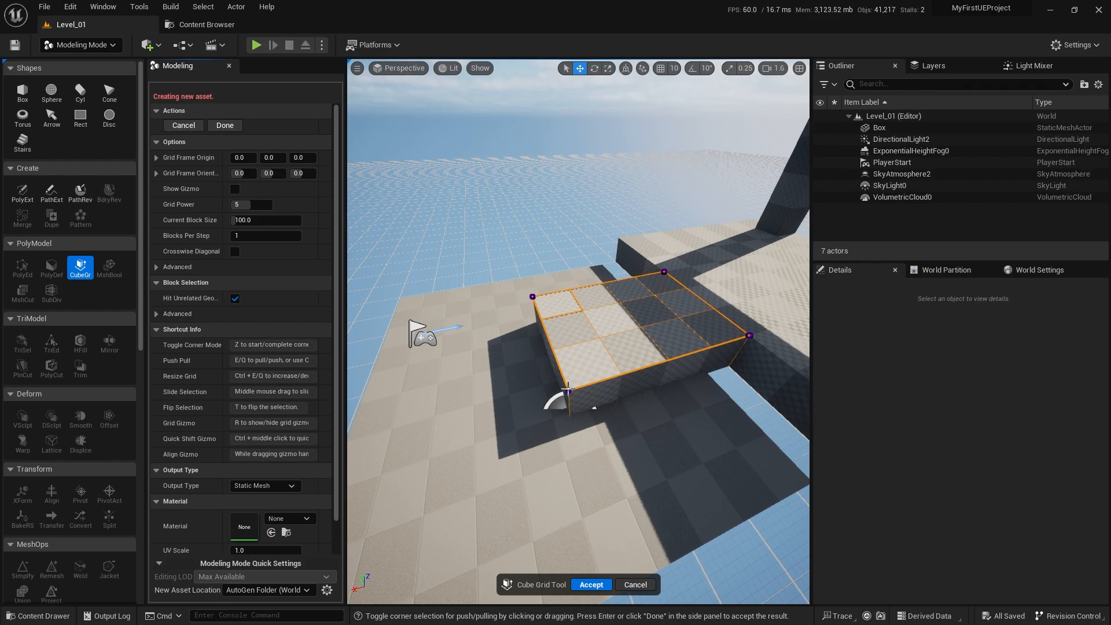
pyautogui.press('q')
pyautogui.moveTo(542, 313); pyautogui.dragTo(752, 306, button='right')
pyautogui.press('e')
pyautogui.press('q')
pyautogui.press('q')
pyautogui.press('a')
# Step: Check how the ramp meets the starting floor and accept the Cube Grid geometry as a mesh
pyautogui.press('a')
pyautogui.moveTo(578, 312); pyautogui.dragTo(545, 313, button='right')
pyautogui.press('s')
pyautogui.press('d')
pyautogui.press('d')
pyautogui.press('w')
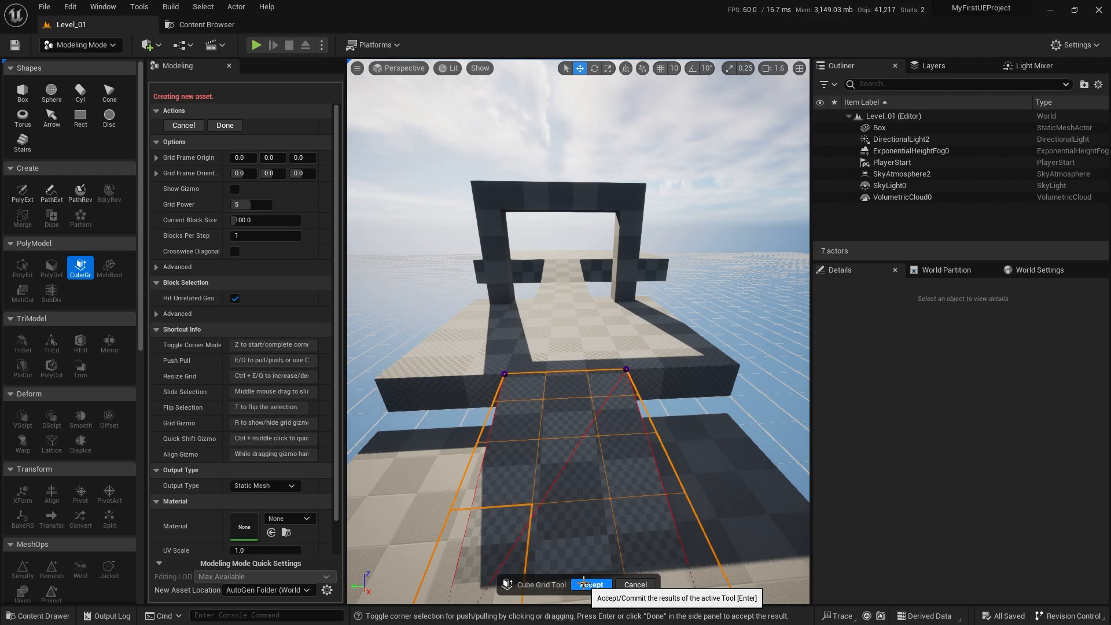
pyautogui.press('a')
pyautogui.moveTo(492, 443); pyautogui.dragTo(585, 478, button='right')
pyautogui.press('s')
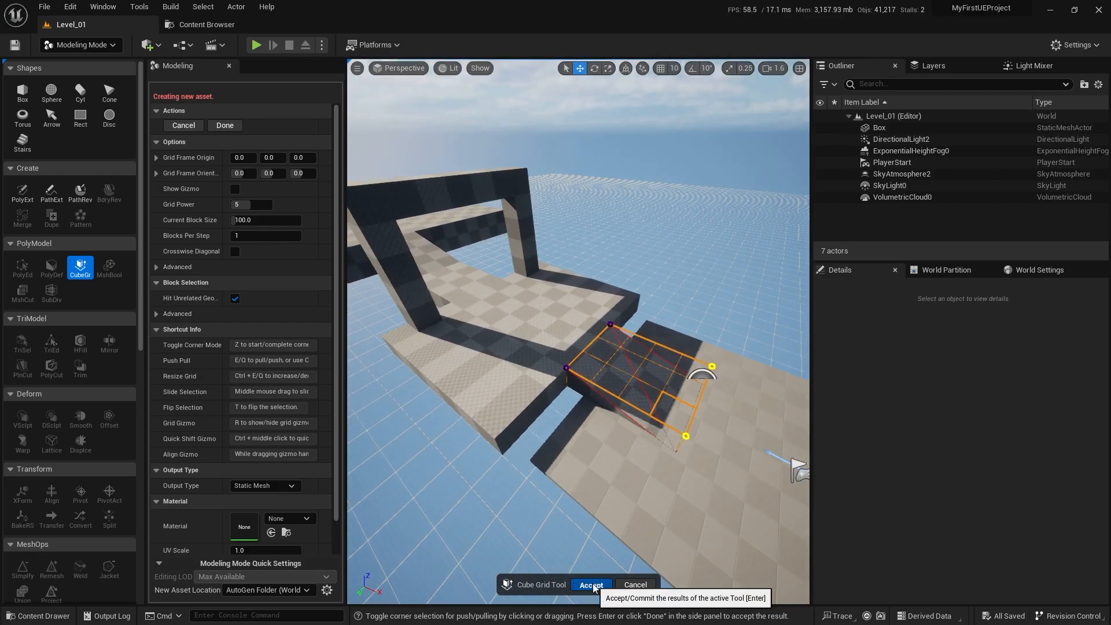
pyautogui.click(591, 585)
# Step: Switch the editor from Modeling to Selection mode and save the level
pyautogui.moveTo(608, 397)
pyautogui.mouseDown(button='right')
pyautogui.moveTo(602, 364)
pyautogui.moveTo(604, 394)
pyautogui.mouseUp(button='right')
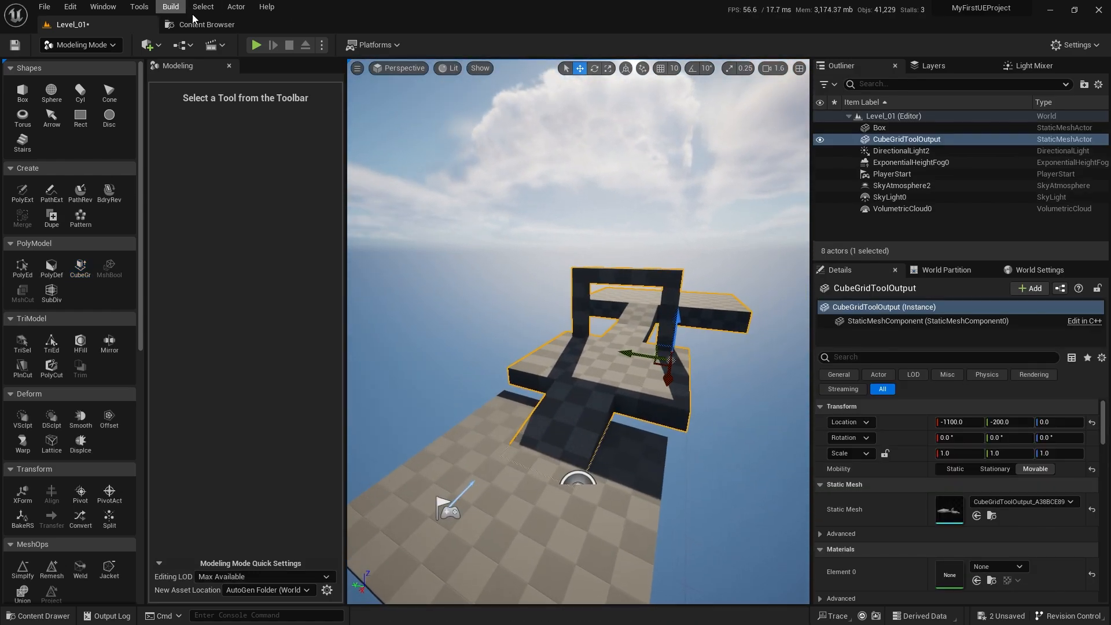
pyautogui.click(104, 50)
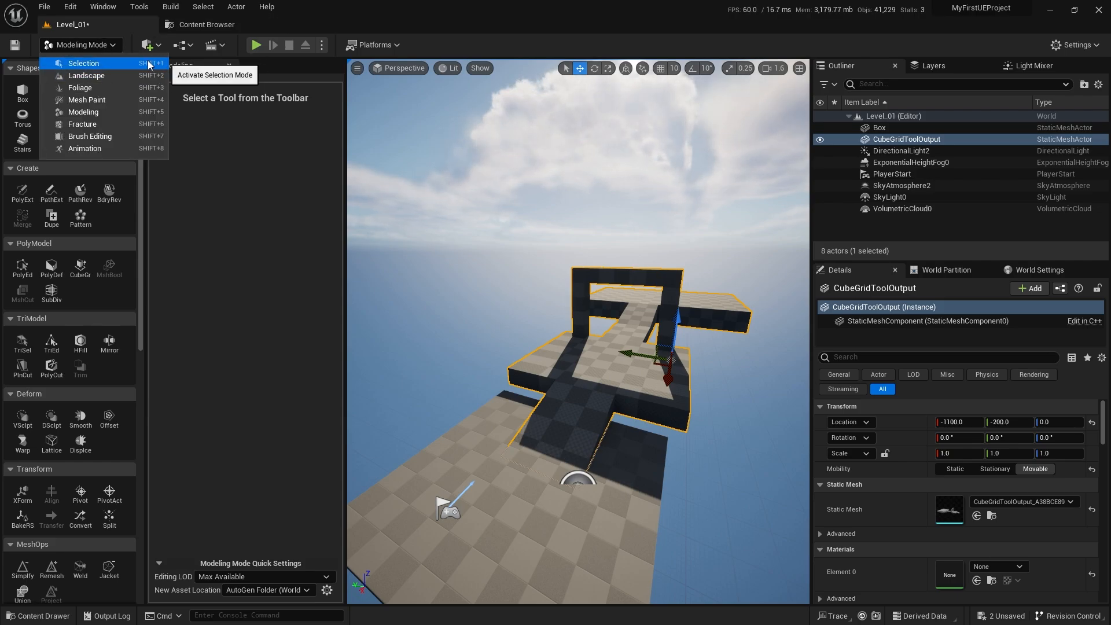
pyautogui.moveTo(521, 261); pyautogui.dragTo(529, 272, button='right')
pyautogui.moveTo(391, 181); pyautogui.dragTo(392, 188, button='right')
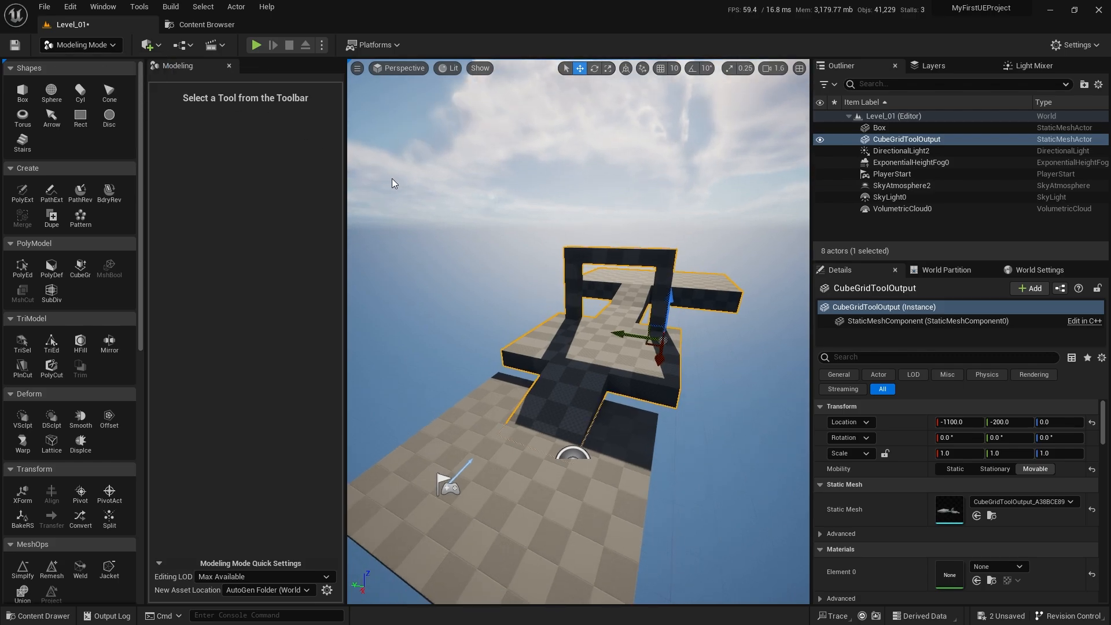
pyautogui.hotkey('shift', '1')
pyautogui.hotkey('shift', '5')
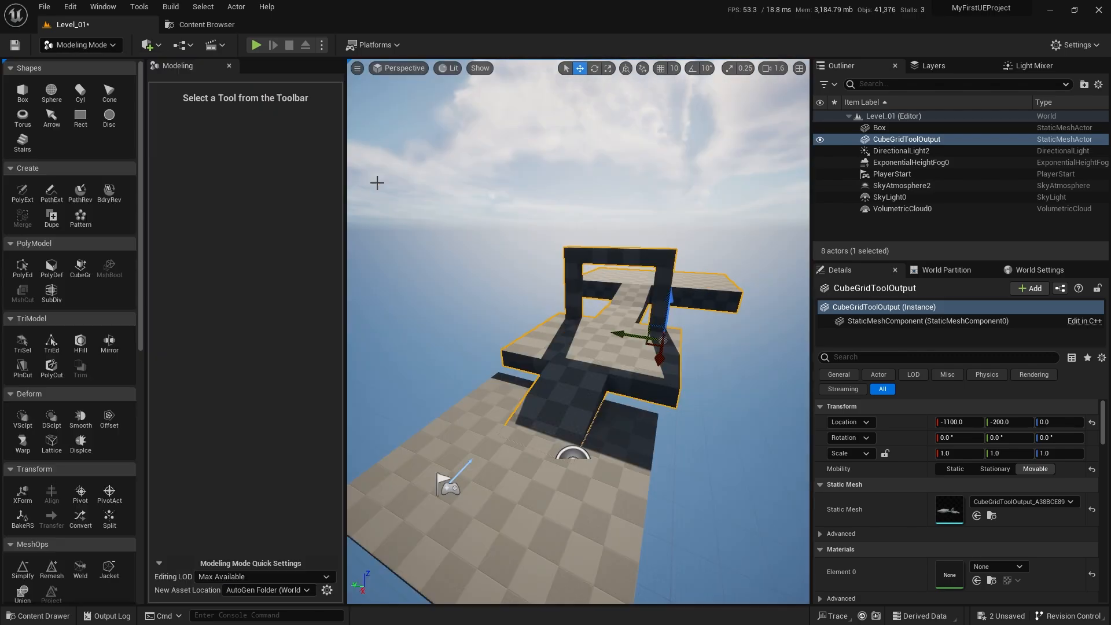
pyautogui.hotkey('shift', '1')
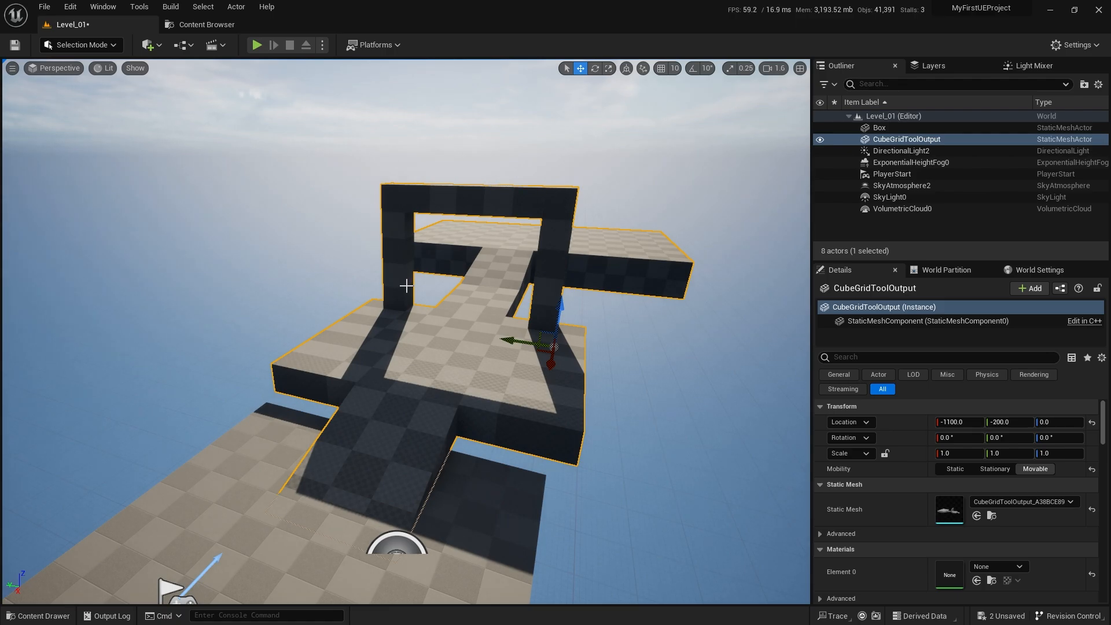
pyautogui.moveTo(407, 286)
pyautogui.mouseDown(button='right')
pyautogui.moveTo(353, 293)
pyautogui.moveTo(412, 295)
pyautogui.mouseUp(button='right')
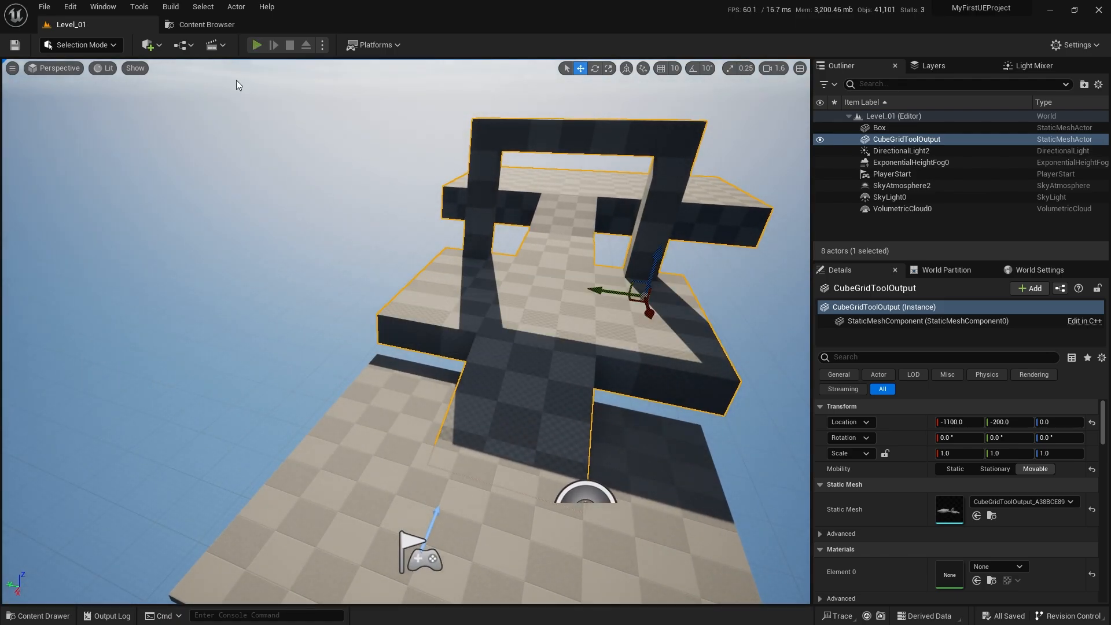
# Step: Play the level and run the character up the ramp, through the gateway and over the walkway to the far platform
pyautogui.click(256, 45)
pyautogui.click(399, 340)
pyautogui.press('w')
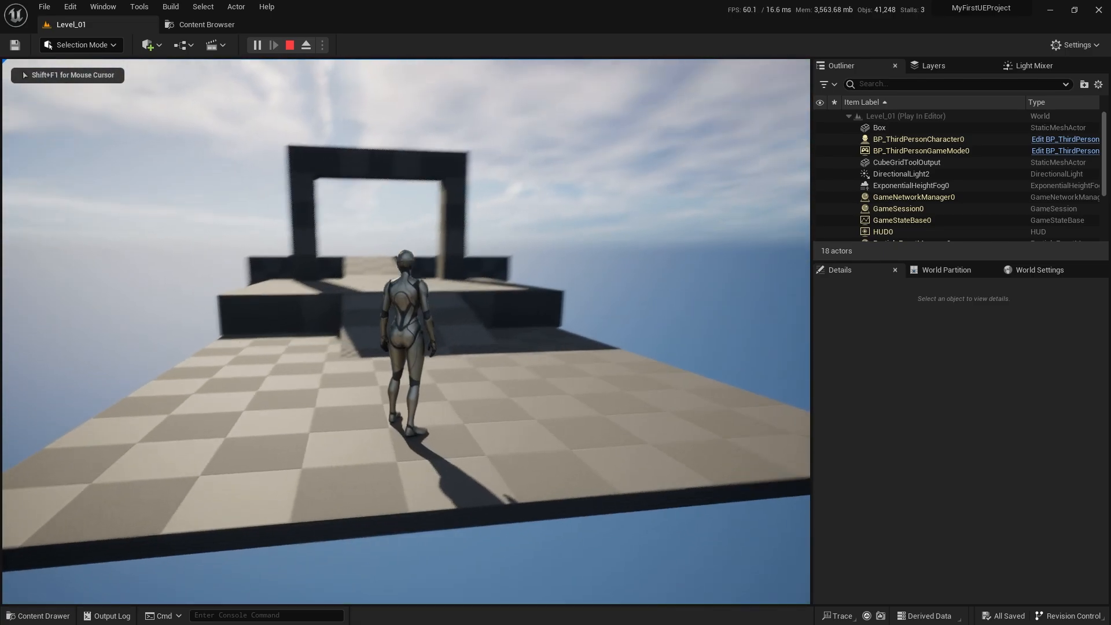
pyautogui.press('w')
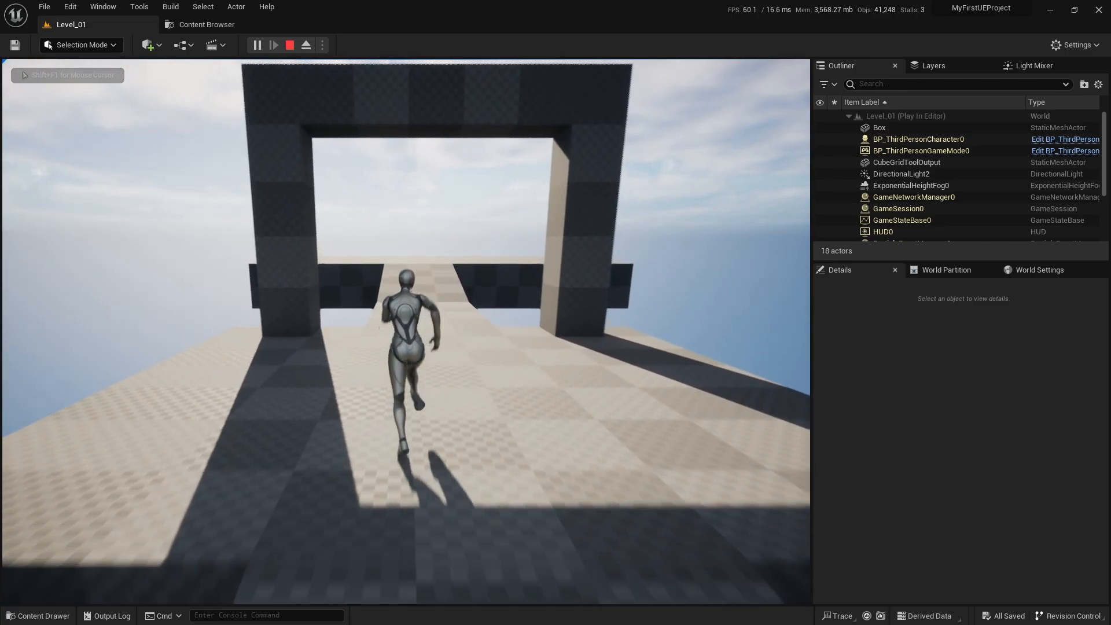
pyautogui.press('w')
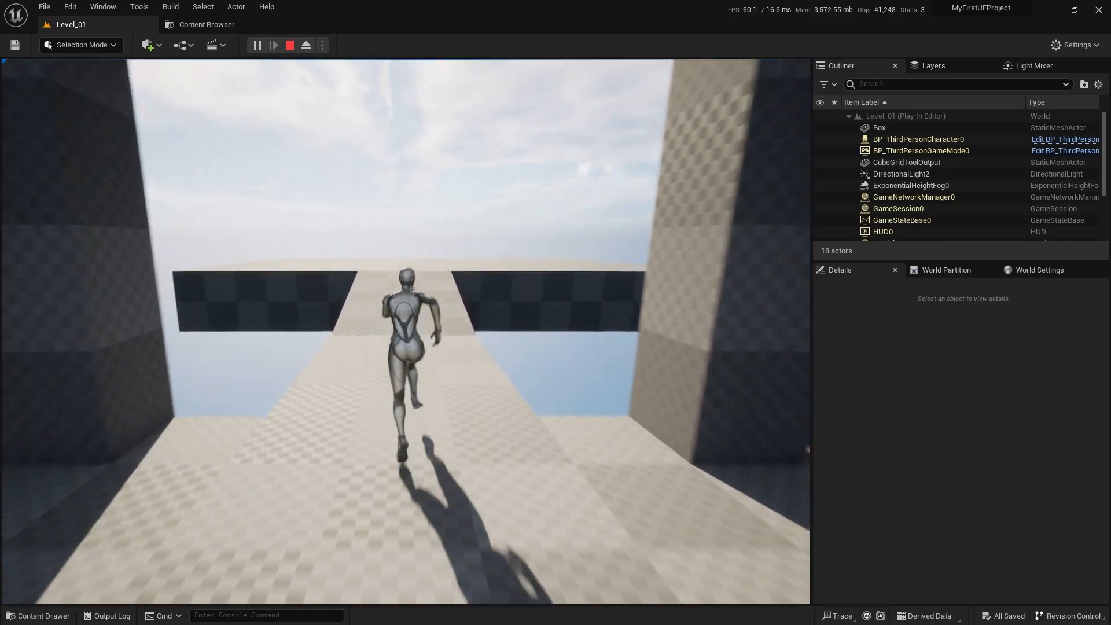
pyautogui.press('w')
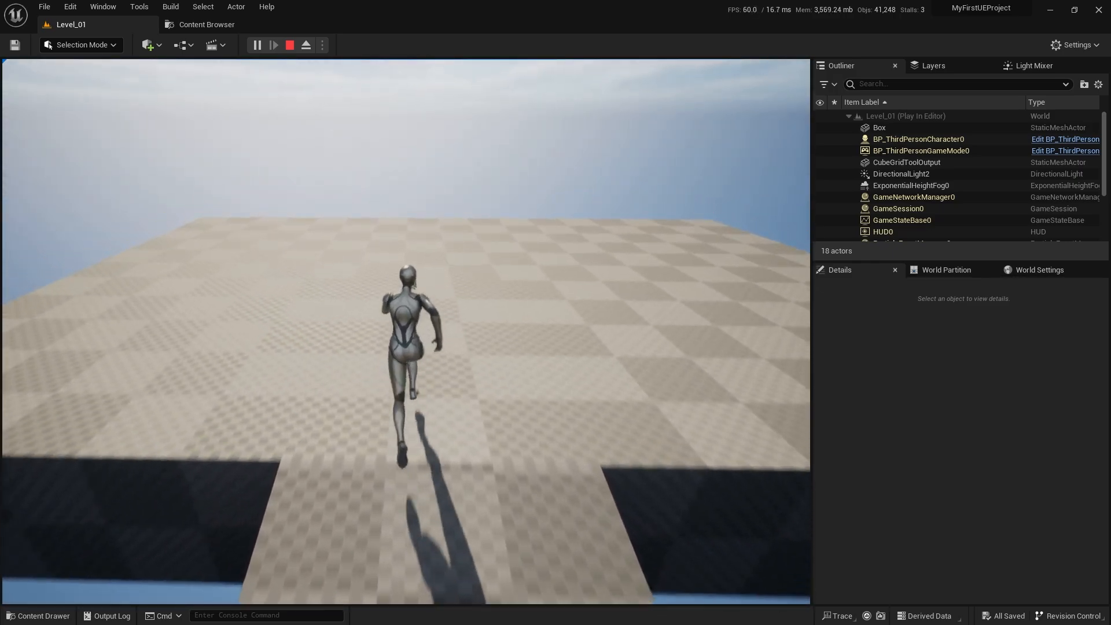
# Step: Test the walkway and far platform by running the character back and forth, and end the play session
pyautogui.press('s')
pyautogui.press('w')
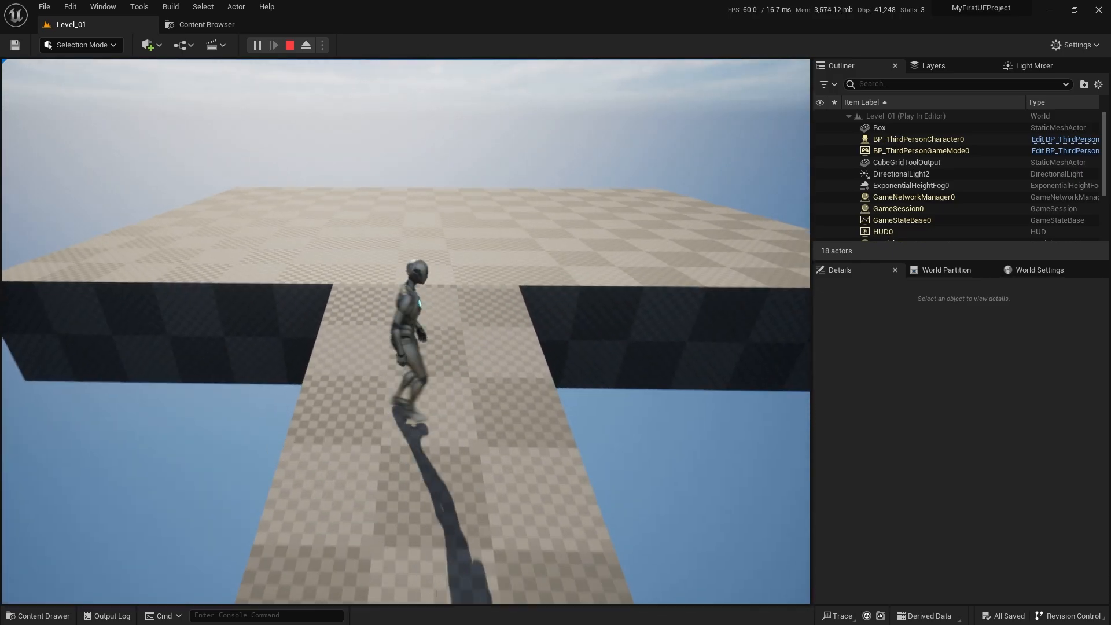
pyautogui.press('s')
pyautogui.press('w')
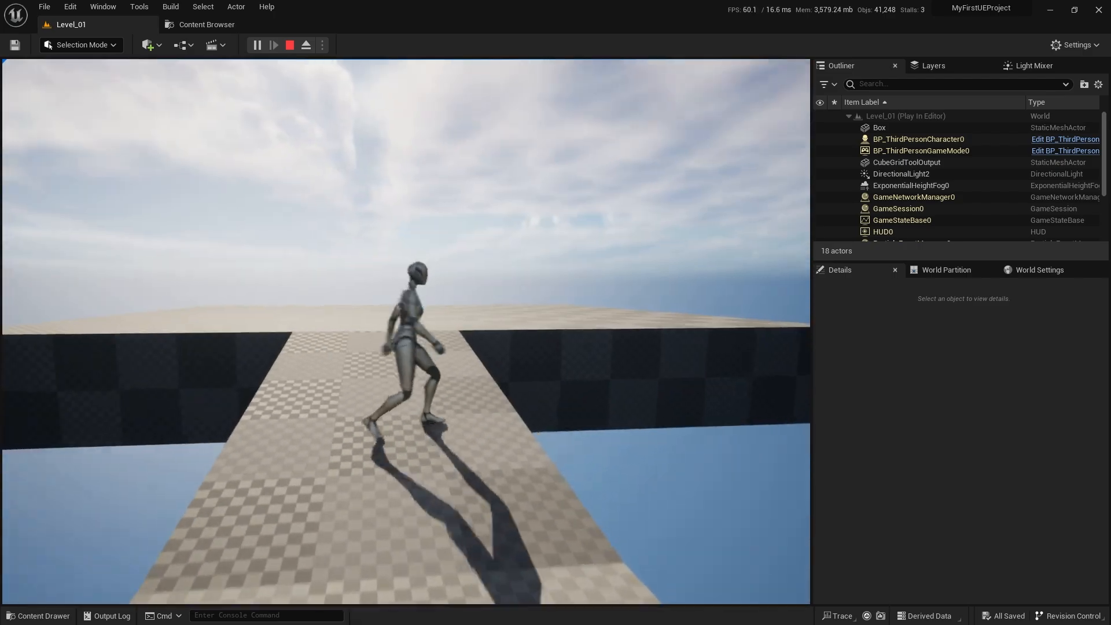
pyautogui.press('s')
pyautogui.press('a')
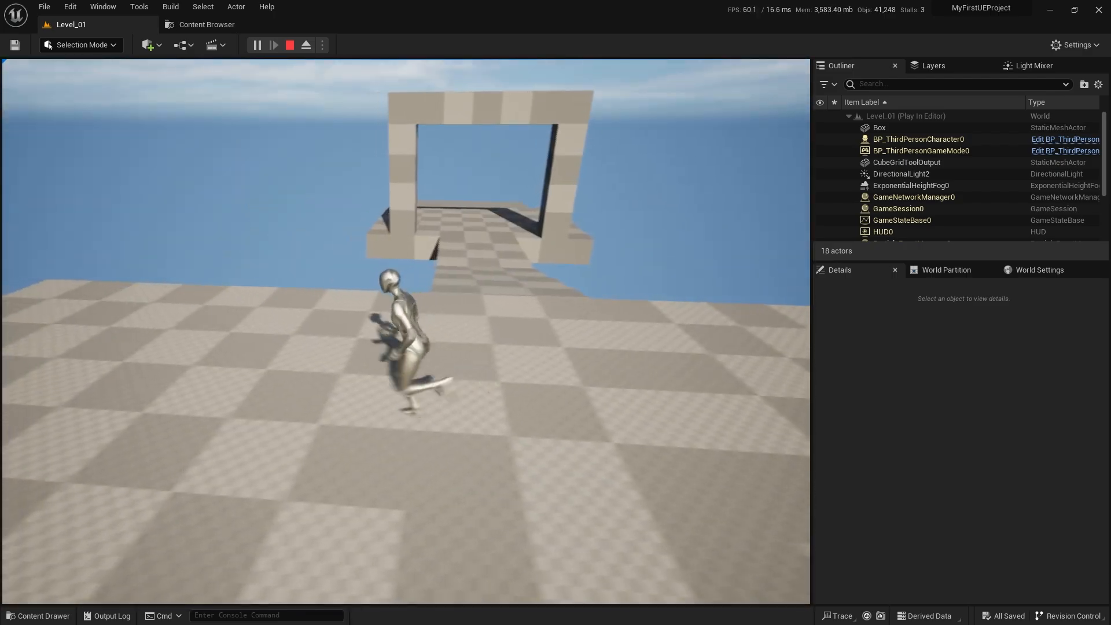
pyautogui.press('w')
pyautogui.press('w')
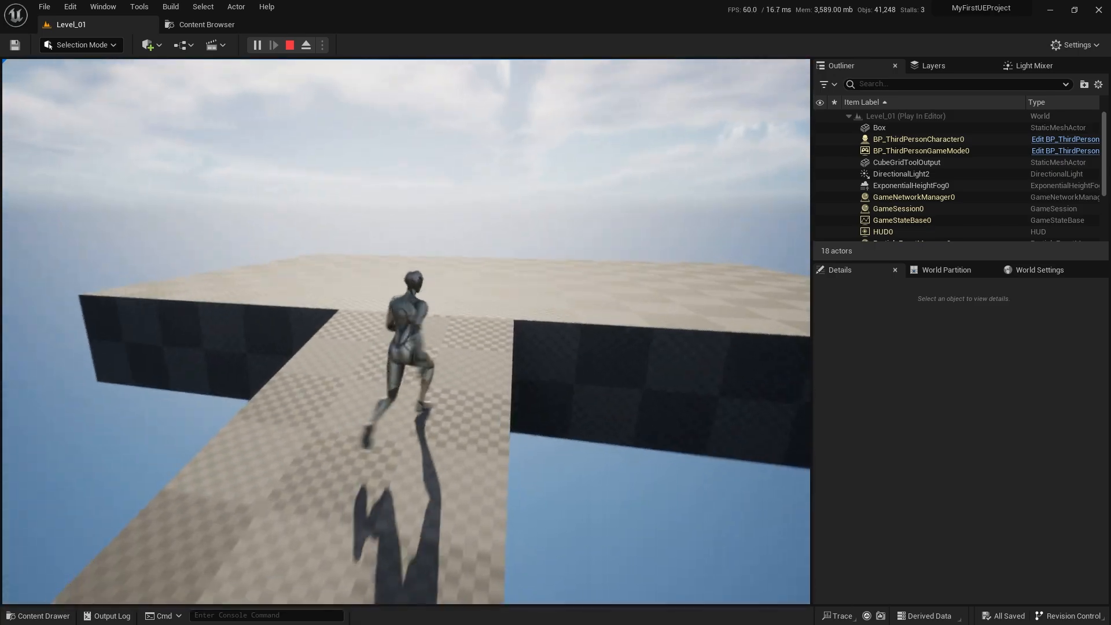
pyautogui.press('w')
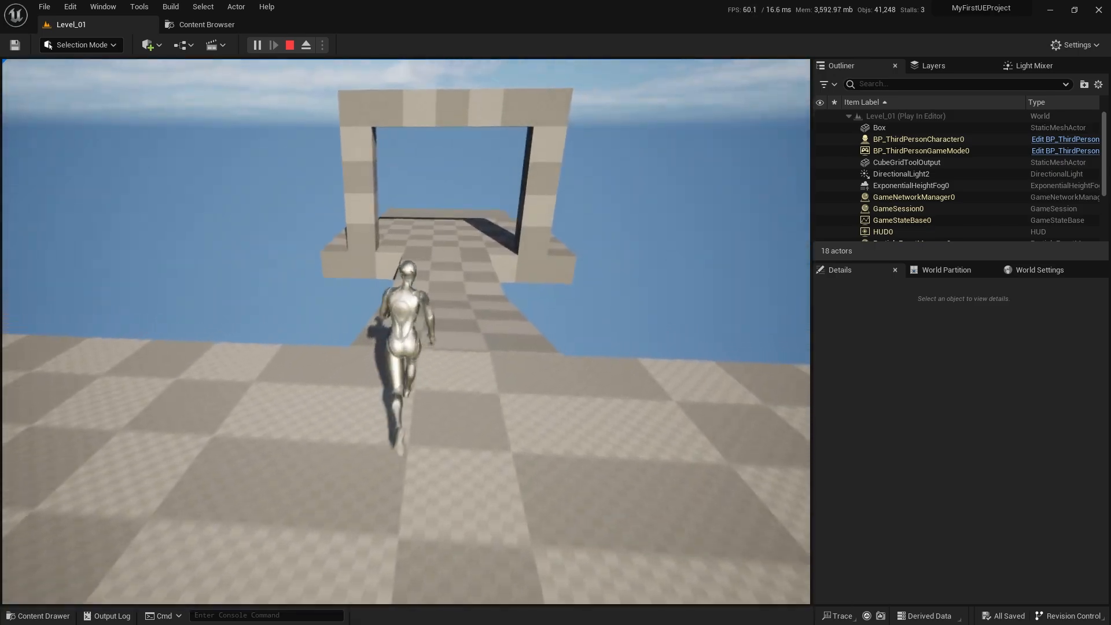
pyautogui.press('s')
pyautogui.press('w')
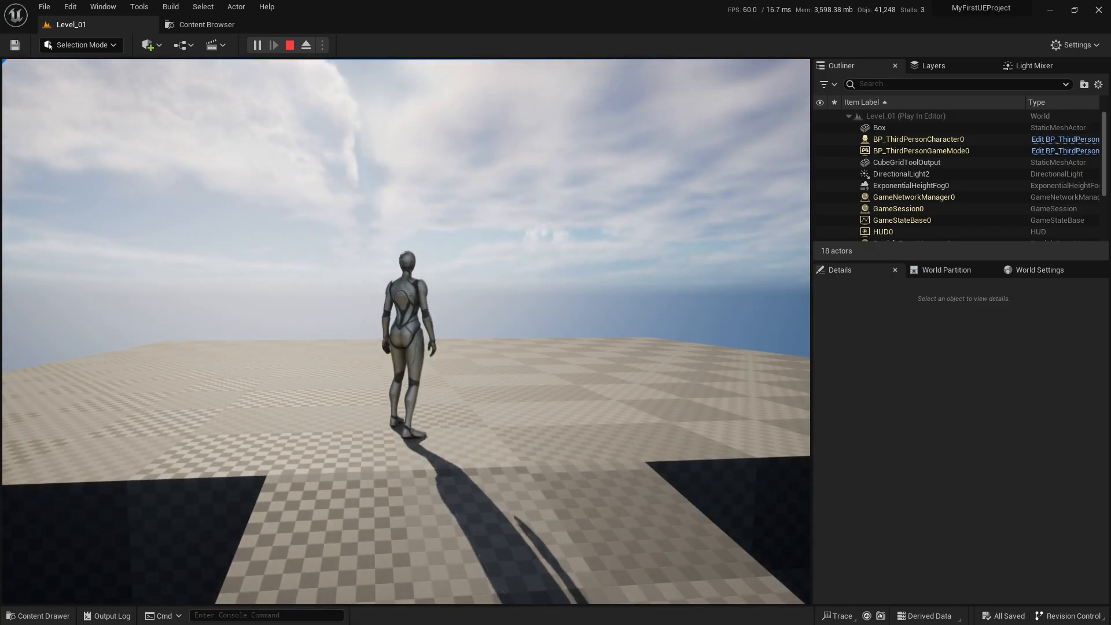
pyautogui.press('Escape')
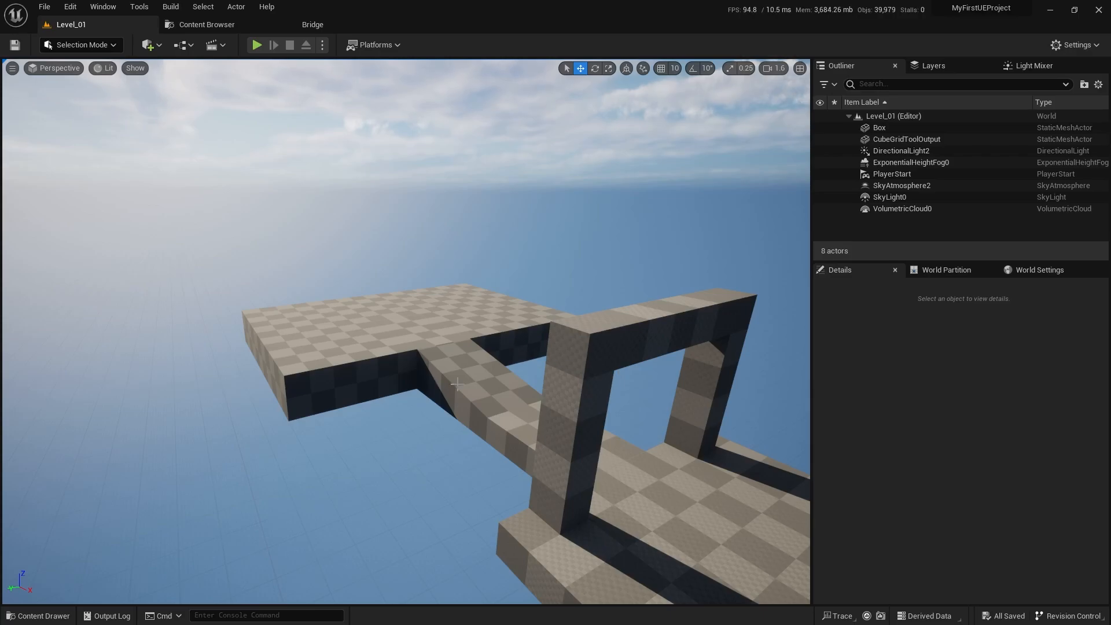
# Step: Add the Starter Content pack to the project and close the content pack dialog
pyautogui.press('w')
pyautogui.moveTo(464, 383)
pyautogui.mouseDown(button='right')
pyautogui.moveTo(433, 356)
pyautogui.moveTo(457, 368)
pyautogui.mouseUp(button='right')
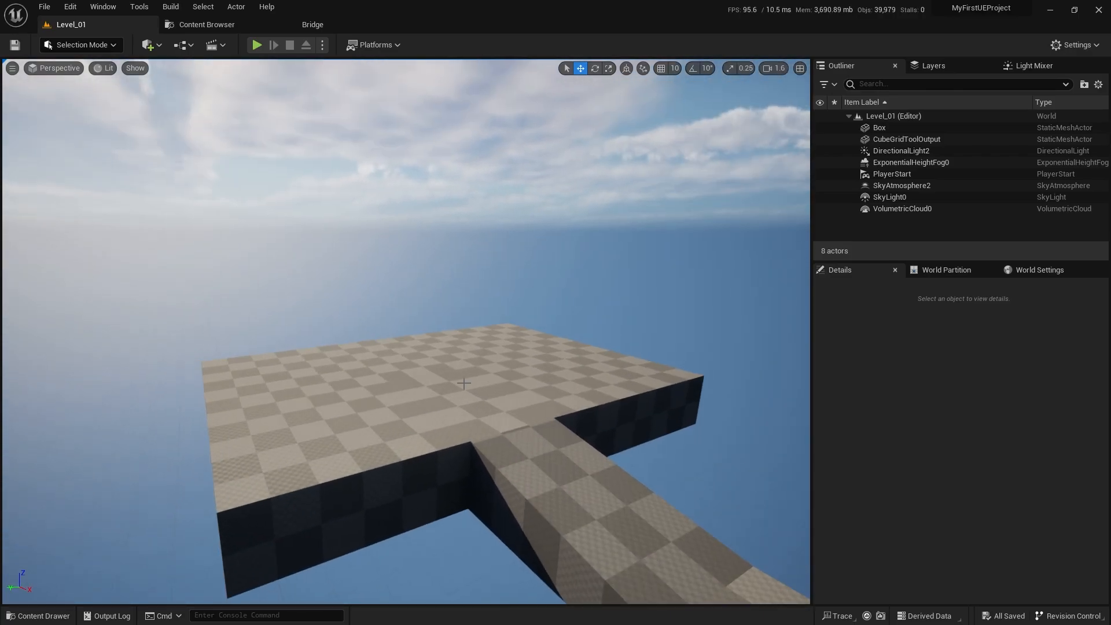
pyautogui.hotkey('ctrl', 'space')
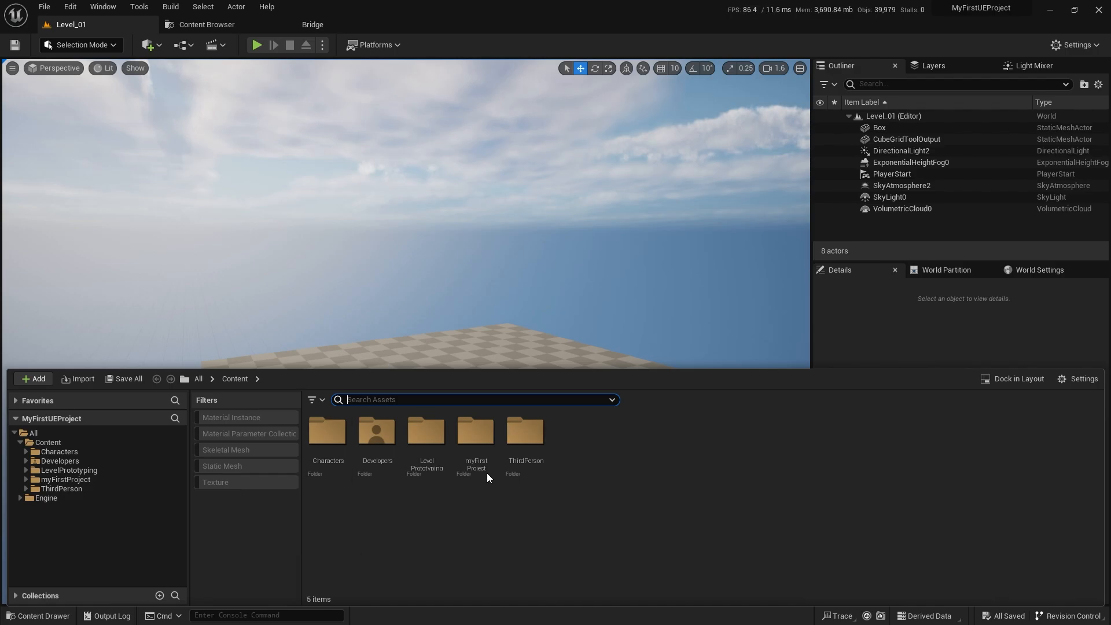
pyautogui.click(48, 377)
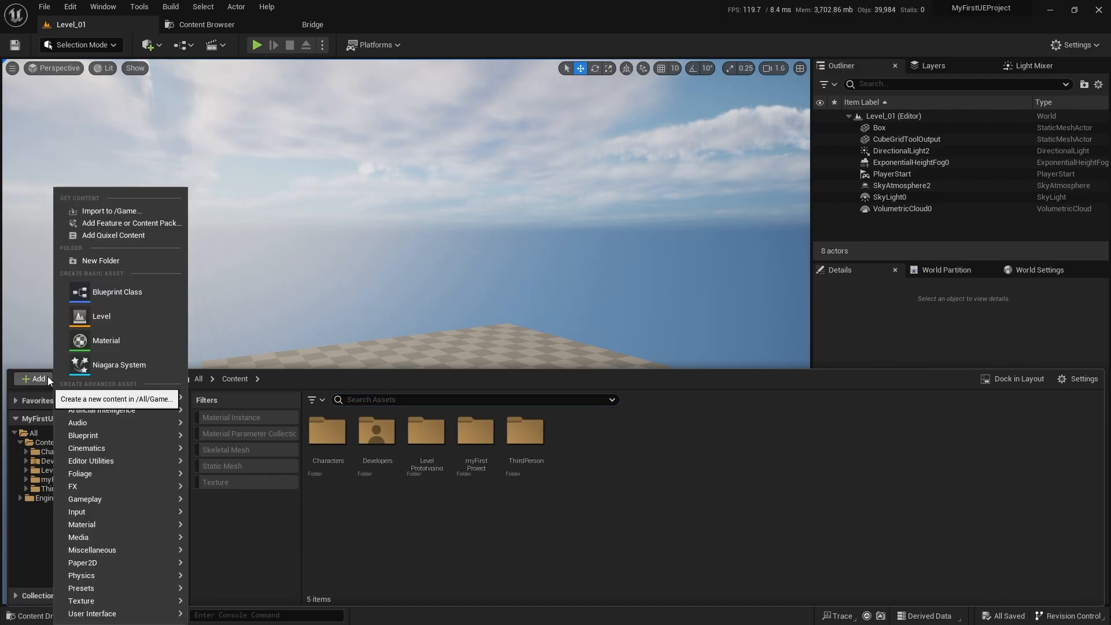
pyautogui.click(142, 224)
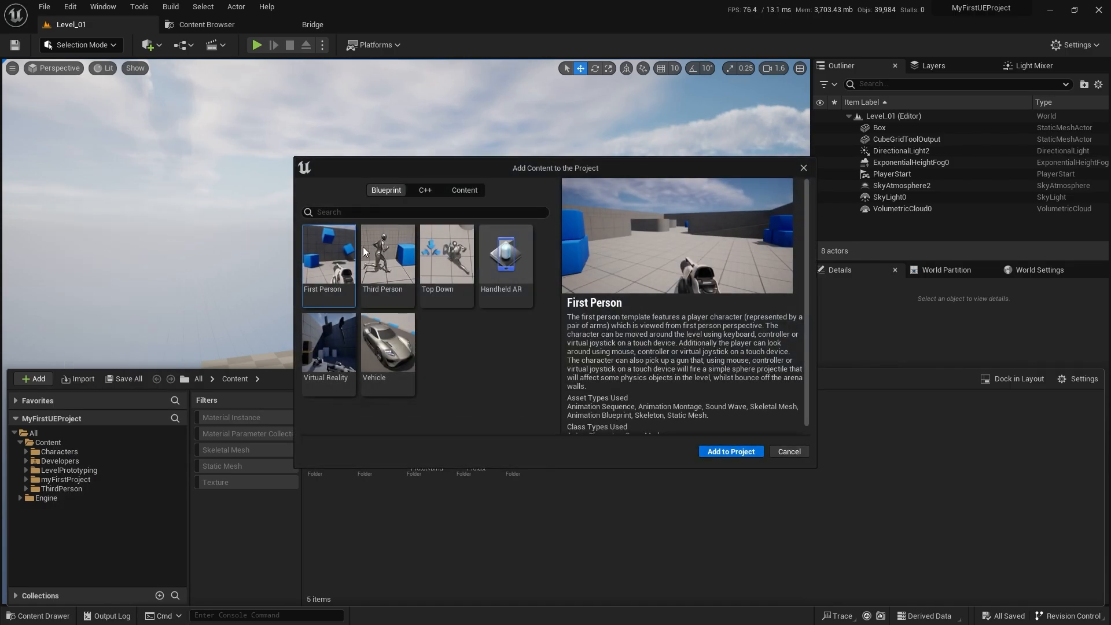
pyautogui.click(462, 191)
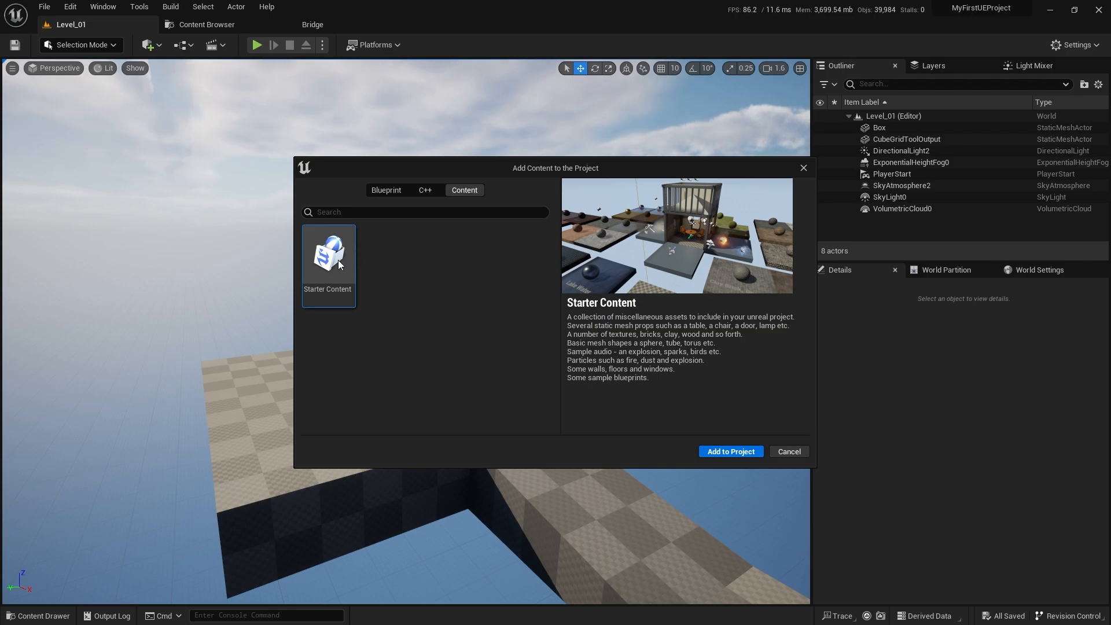
pyautogui.moveTo(596, 162); pyautogui.dragTo(543, 137)
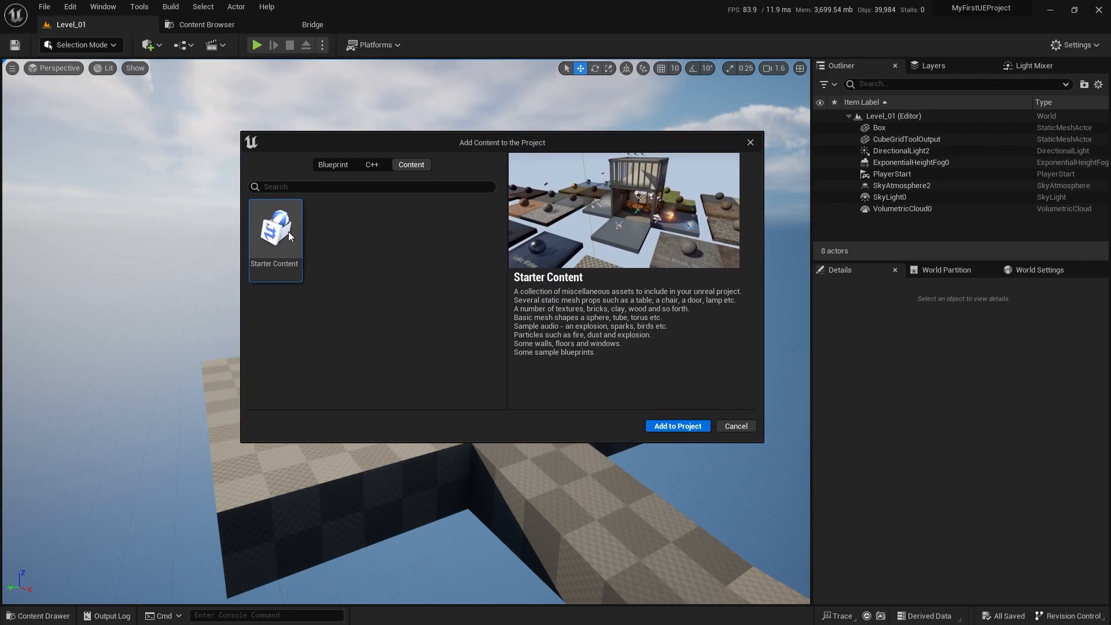
pyautogui.click(671, 425)
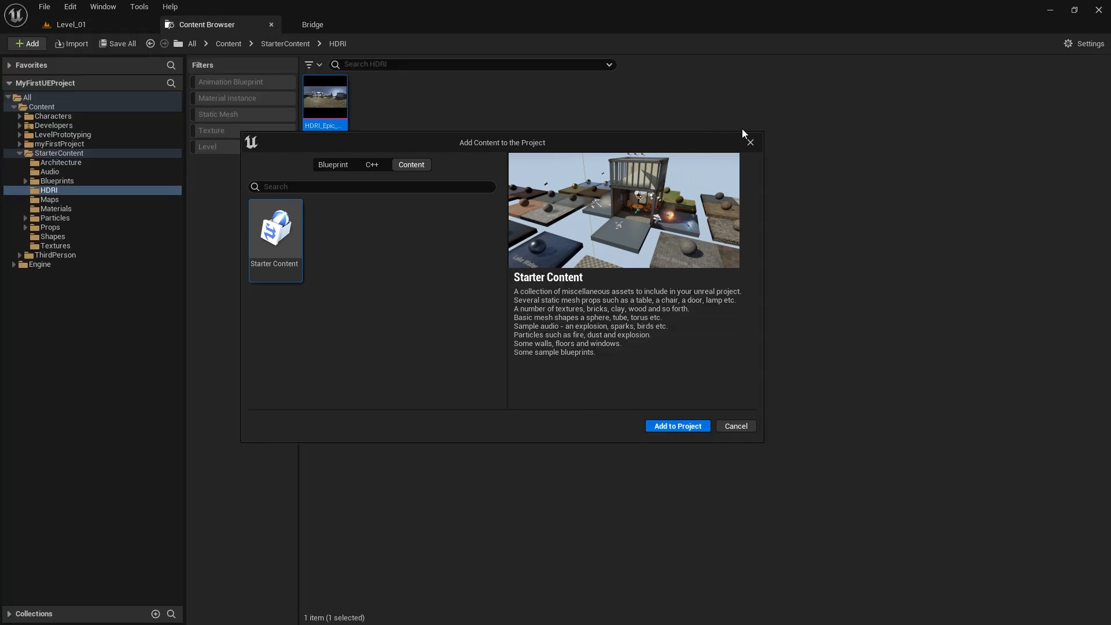
pyautogui.click(750, 143)
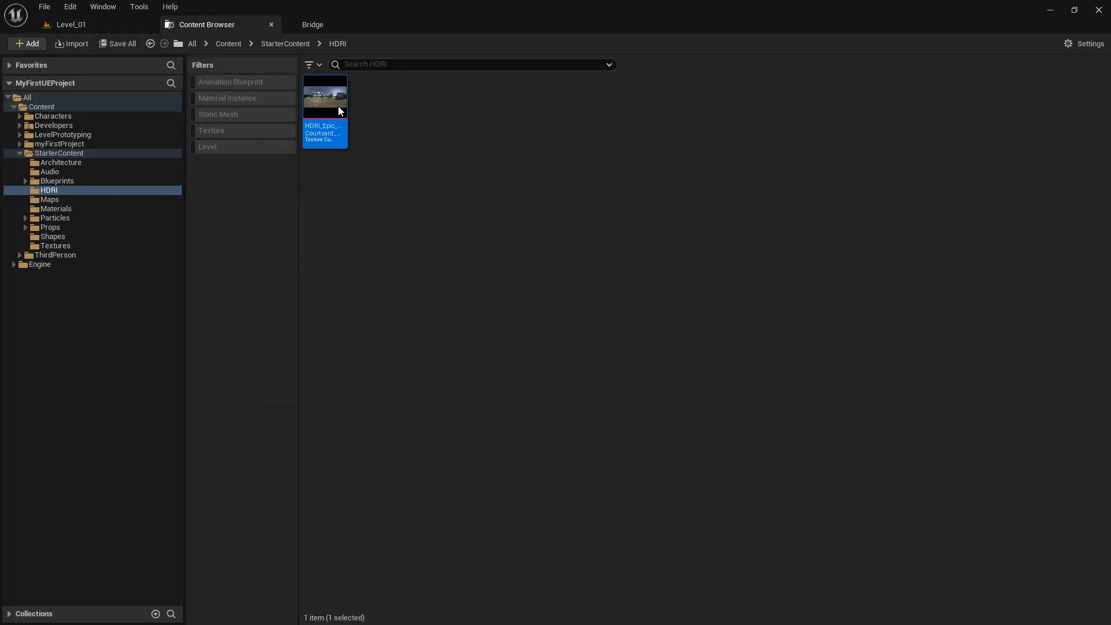
# Step: Return to the Level_01 viewport and open the StarterContent folder in the Content Drawer
pyautogui.click(132, 32)
pyautogui.moveTo(338, 331); pyautogui.dragTo(359, 356, button='right')
pyautogui.hotkey('ctrl', 'space')
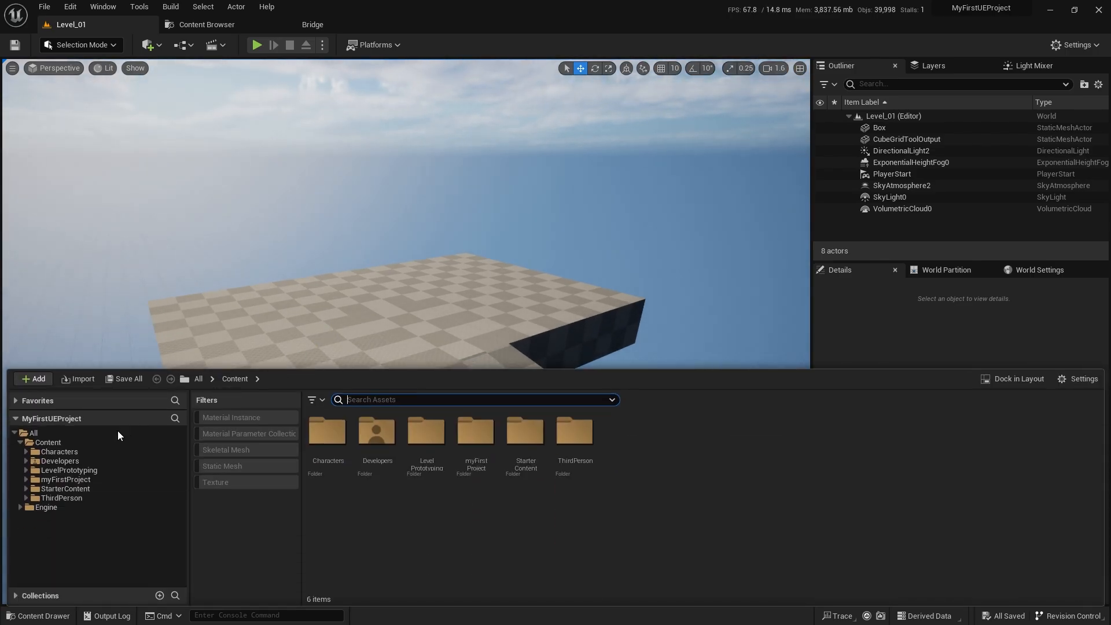
pyautogui.click(84, 488)
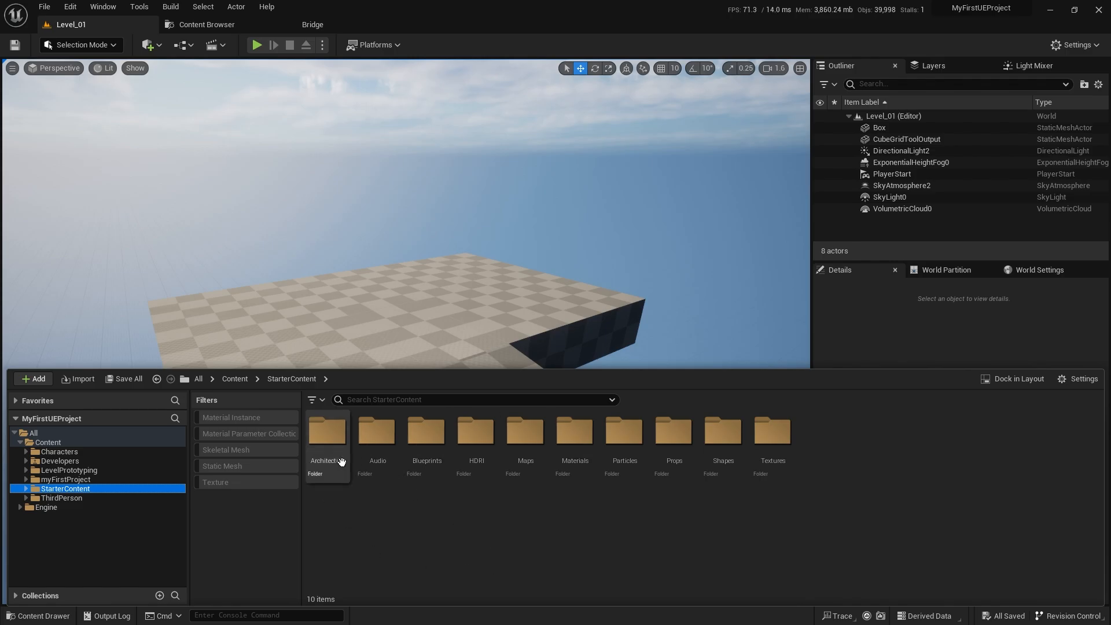
# Step: Examine the StarterContent asset folders, including Architecture, Blueprints, HDRI, Materials and Particles, and return to the Architecture folder
pyautogui.doubleClick(327, 440)
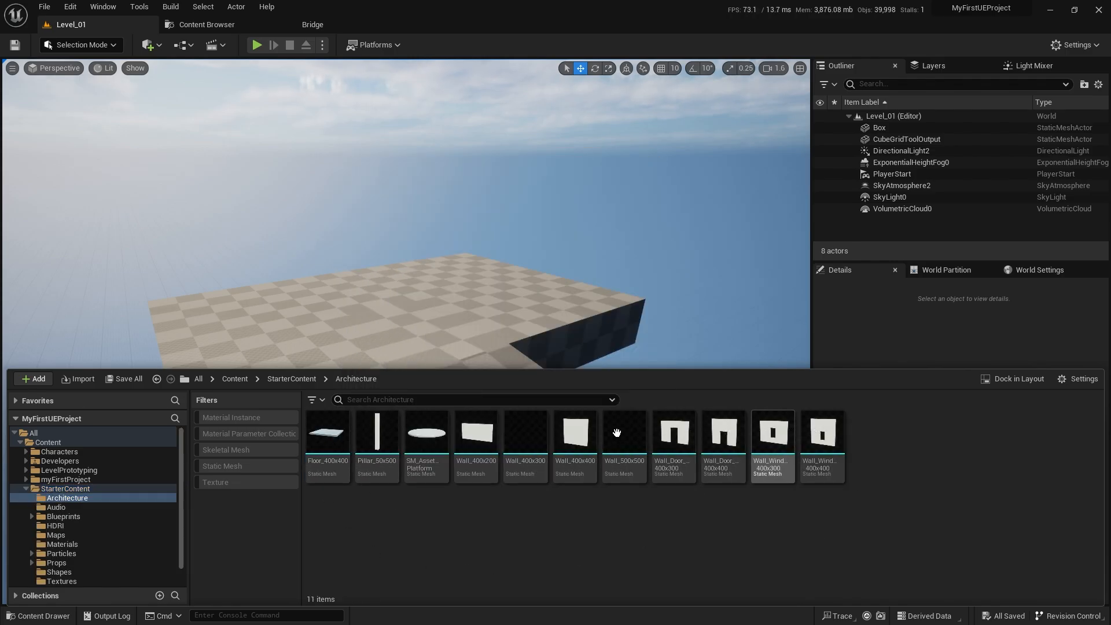
pyautogui.click(88, 506)
pyautogui.click(81, 515)
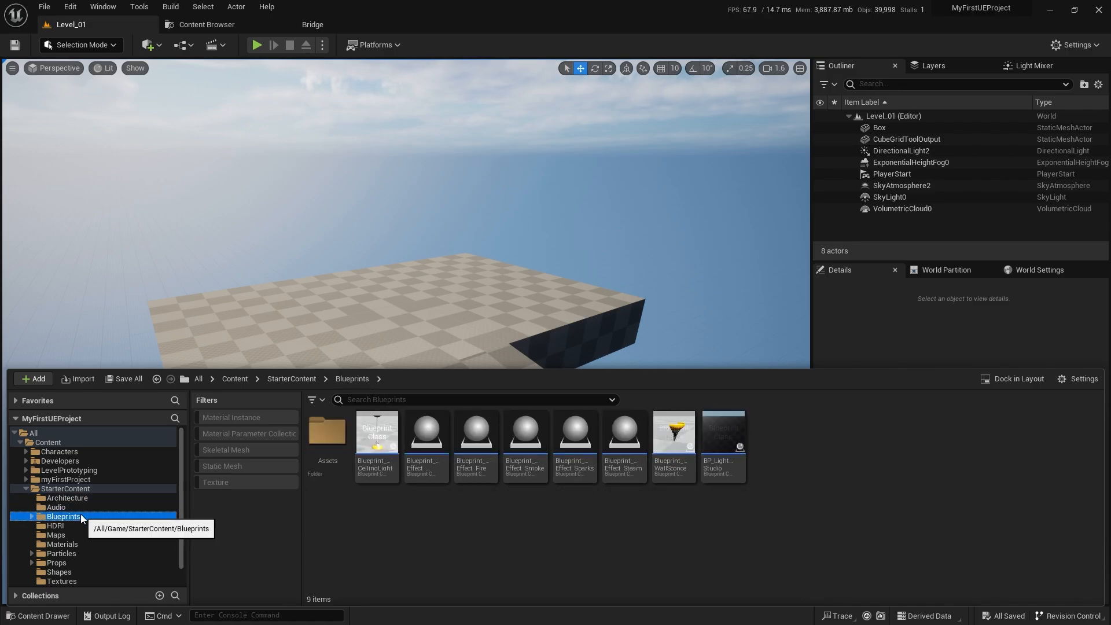
pyautogui.click(74, 526)
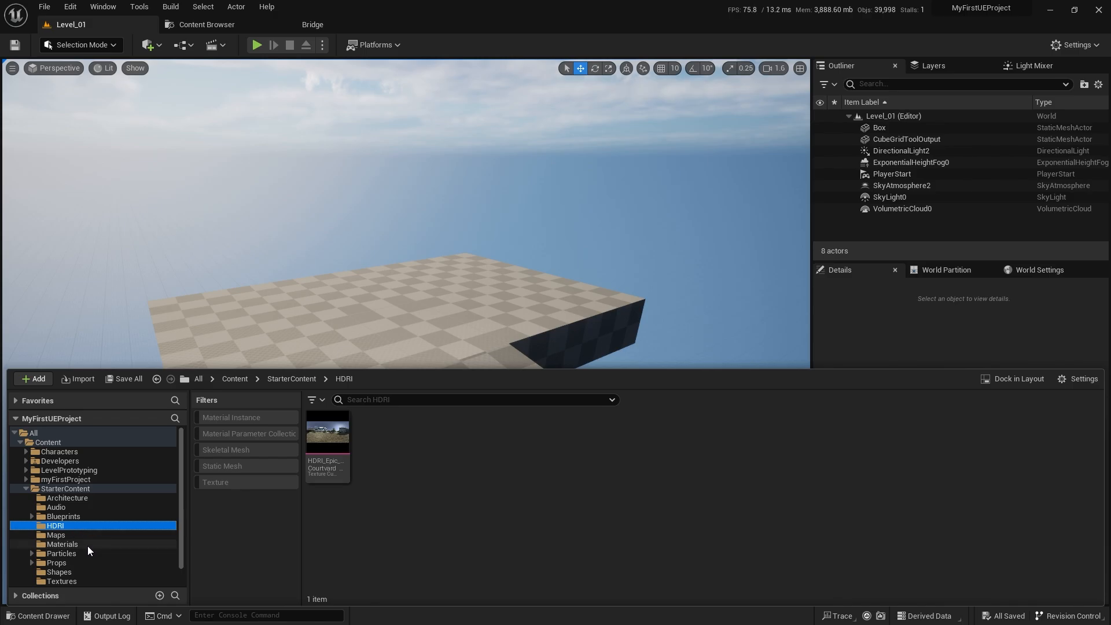
pyautogui.click(88, 545)
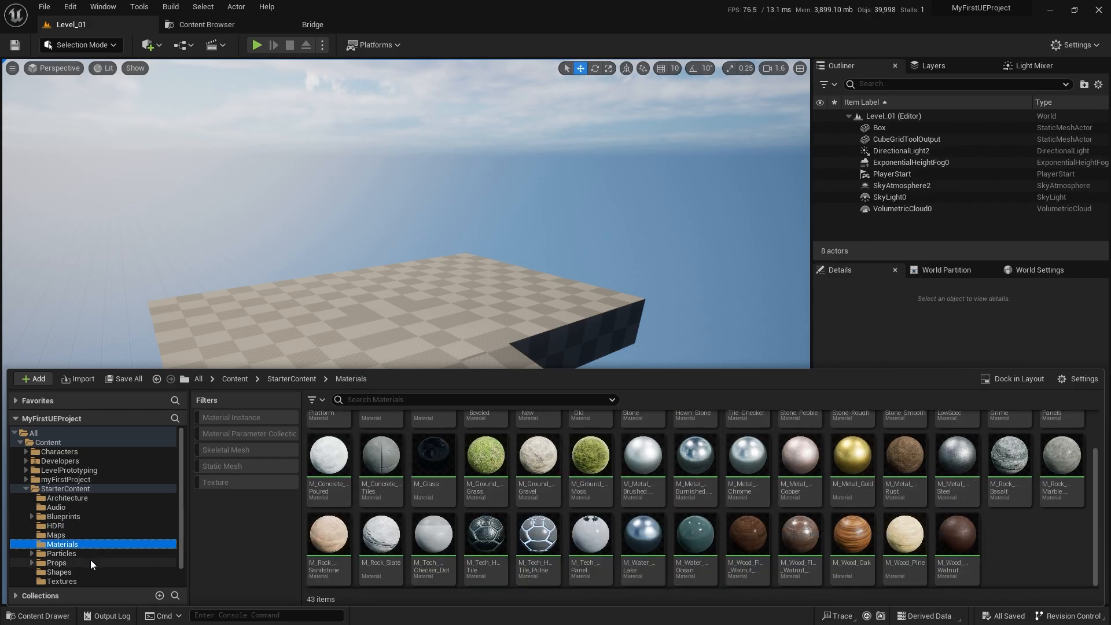
pyautogui.click(91, 560)
pyautogui.click(88, 554)
pyautogui.scroll(-1, 88, 557)
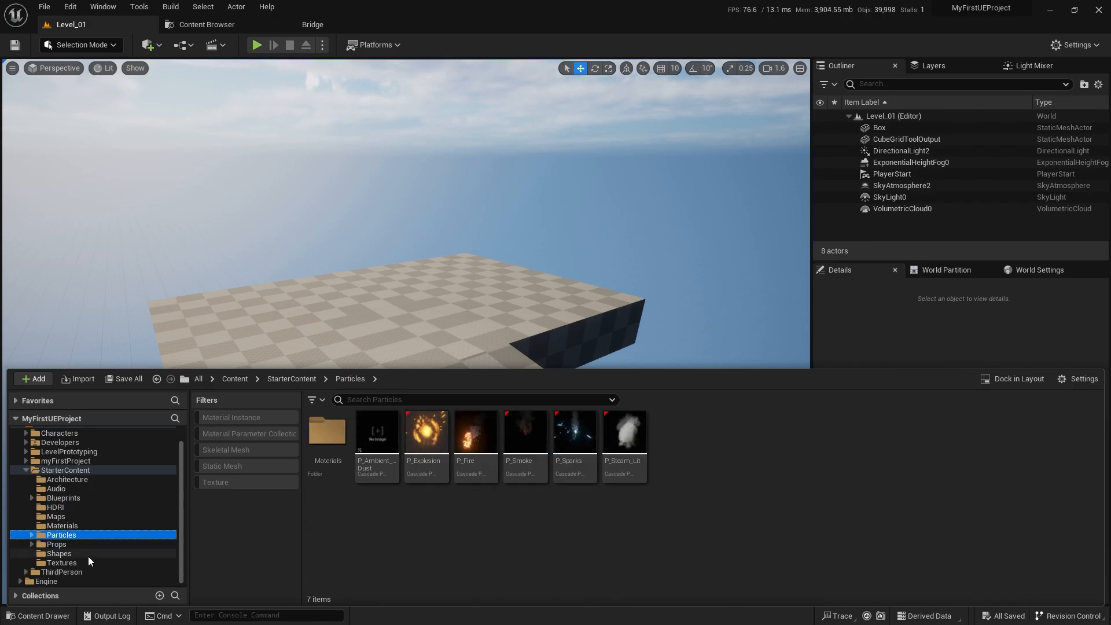
pyautogui.click(85, 482)
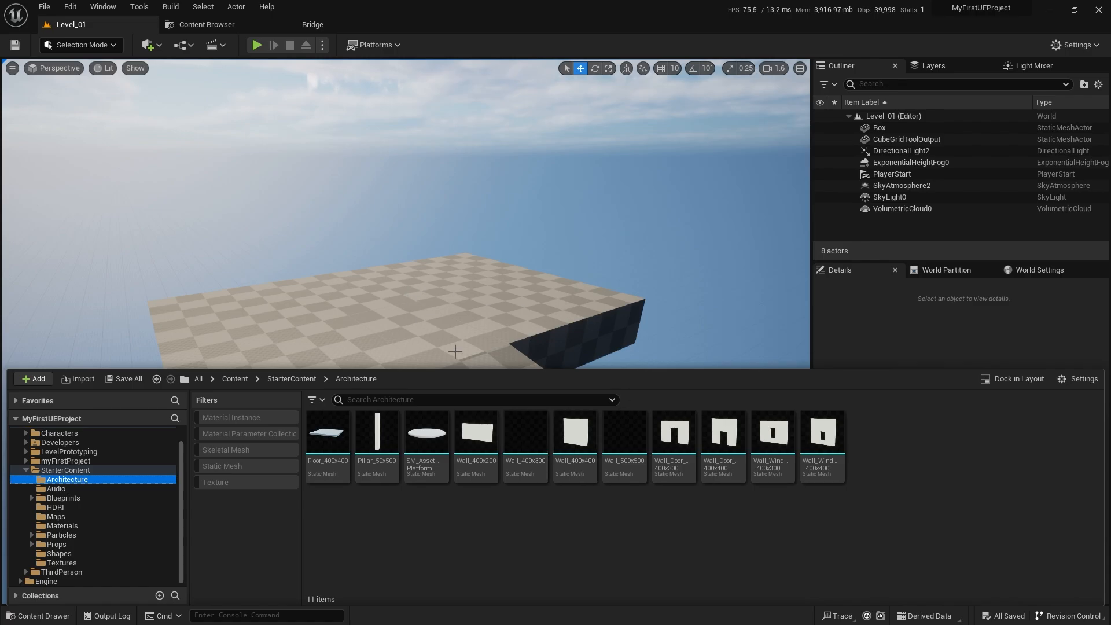
# Step: Place the Wall_Door_400x300 mesh on the far platform and rotate it -90° about the vertical axis
pyautogui.moveTo(440, 342)
pyautogui.mouseDown(button='right')
pyautogui.moveTo(421, 363)
pyautogui.moveTo(435, 345)
pyautogui.moveTo(399, 336)
pyautogui.moveTo(409, 324)
pyautogui.moveTo(440, 342)
pyautogui.mouseUp(button='right')
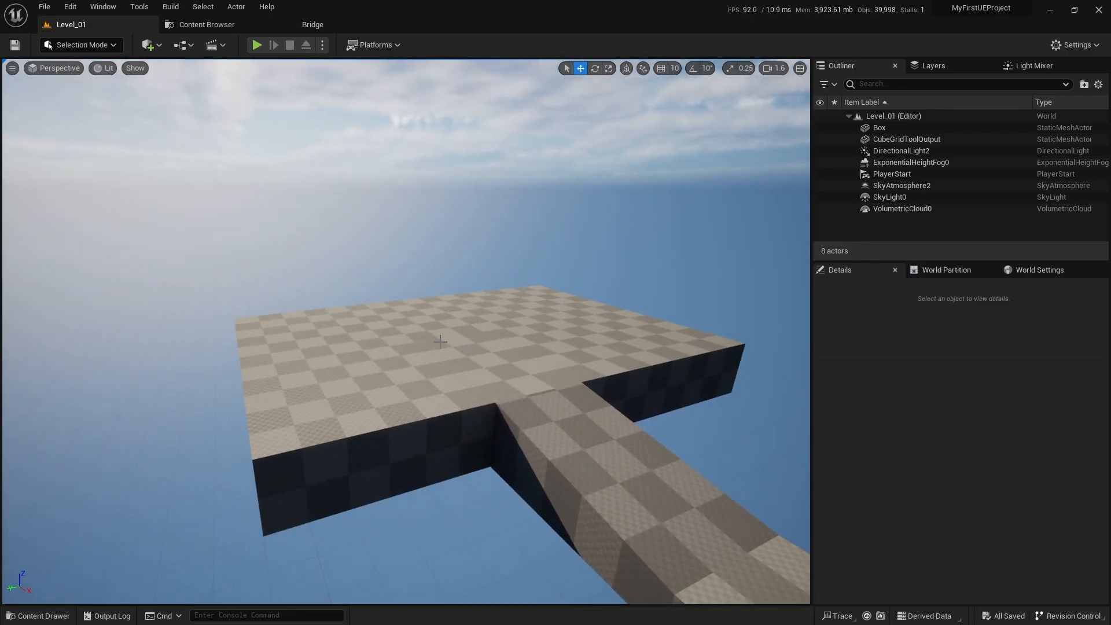
pyautogui.scroll(5, 521, 306)
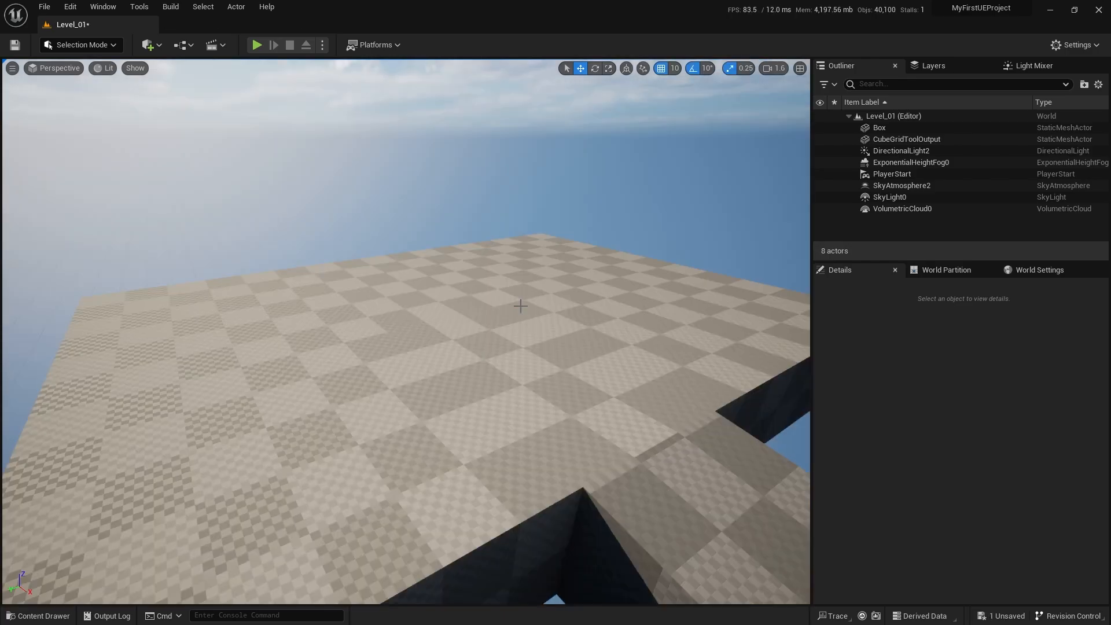
pyautogui.hotkey('ctrl', 'space')
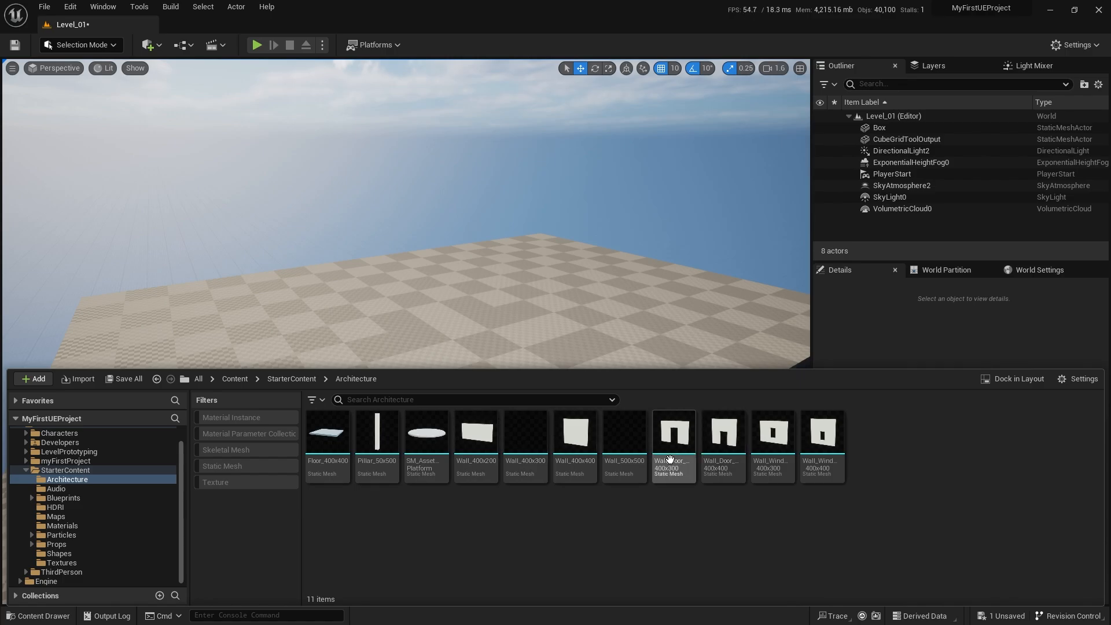
pyautogui.moveTo(676, 448)
pyautogui.moveTo(676, 448); pyautogui.dragTo(418, 338)
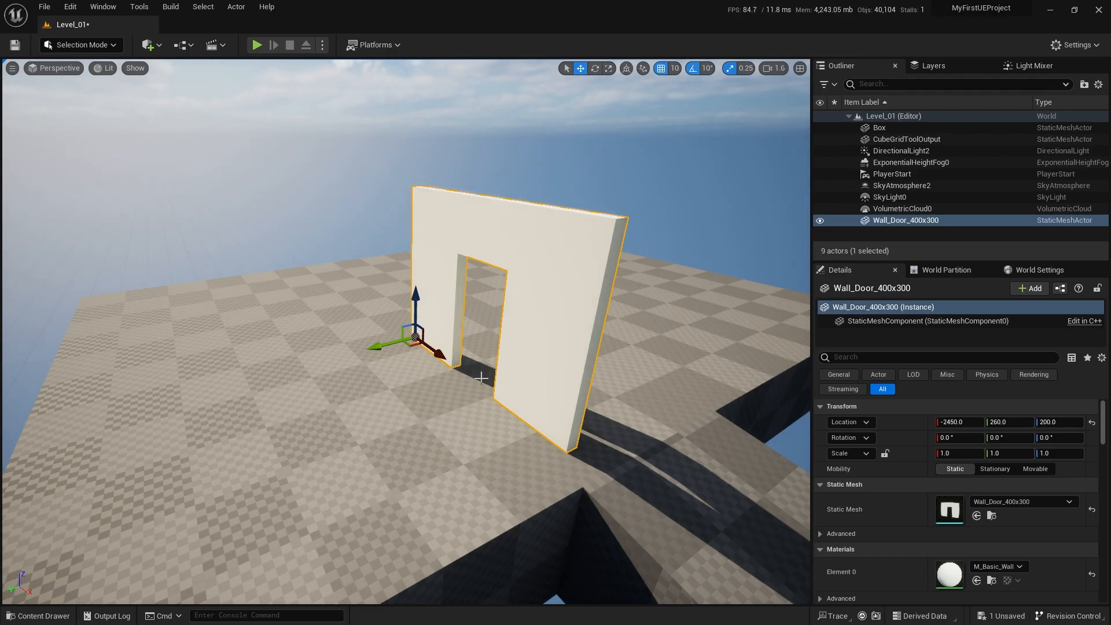
pyautogui.press('e')
pyautogui.moveTo(455, 365); pyautogui.dragTo(416, 373)
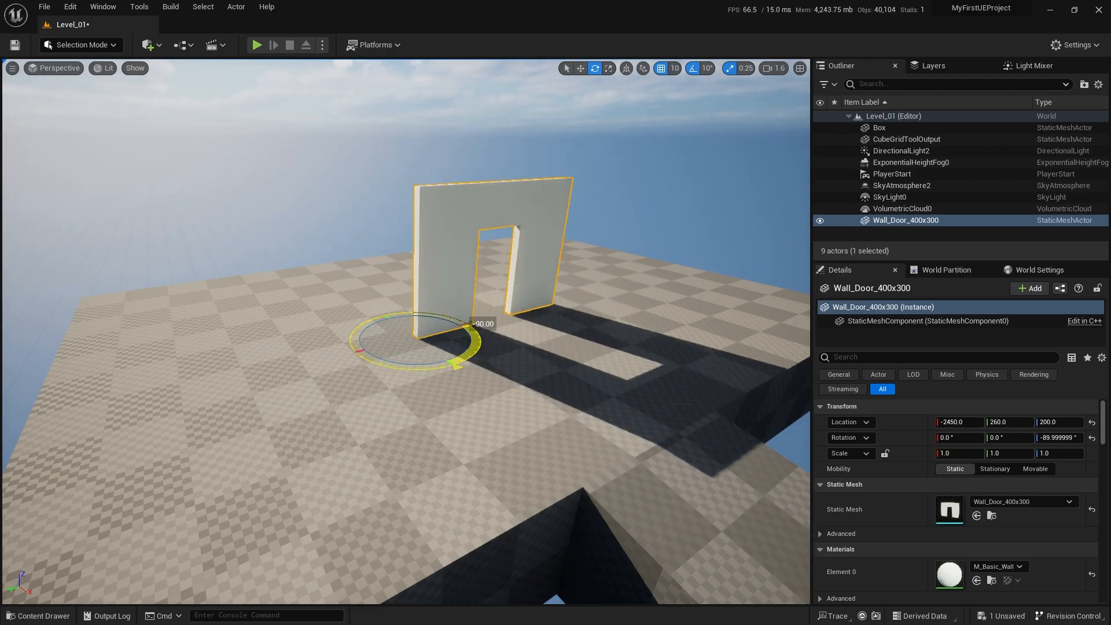
# Step: Move the door wall to the platform edge so its doorway lines up with the walkway
pyautogui.press('w')
pyautogui.moveTo(416, 348); pyautogui.dragTo(405, 434, button='right')
pyautogui.scroll(-1, 406, 343)
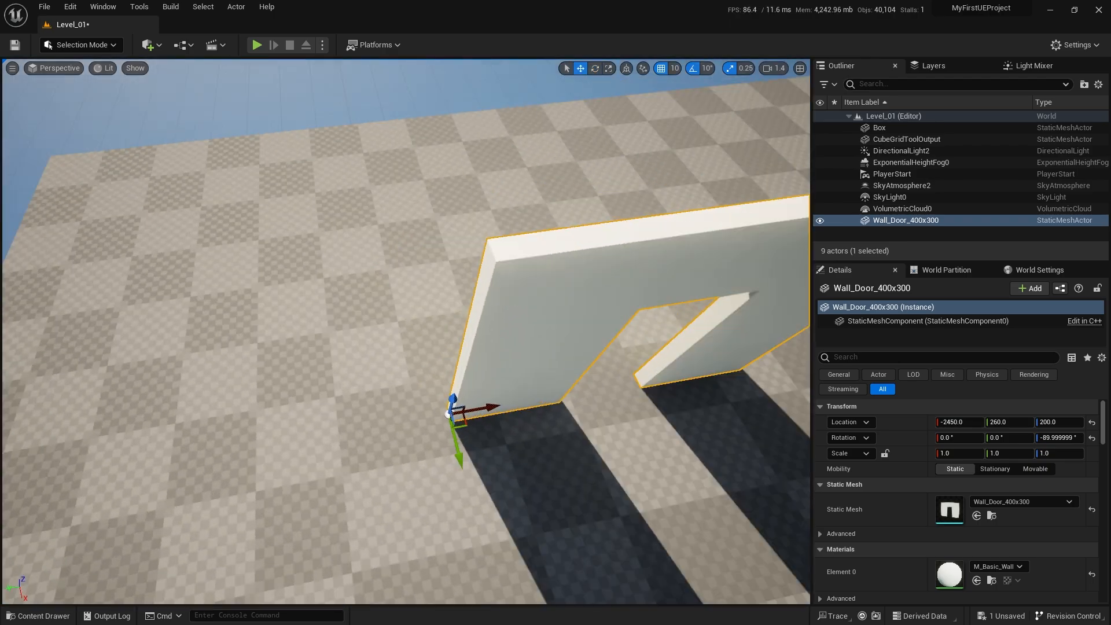
pyautogui.moveTo(491, 348); pyautogui.dragTo(479, 376, button='right')
pyautogui.press('s')
pyautogui.scroll(-6, 479, 377)
pyautogui.press('w')
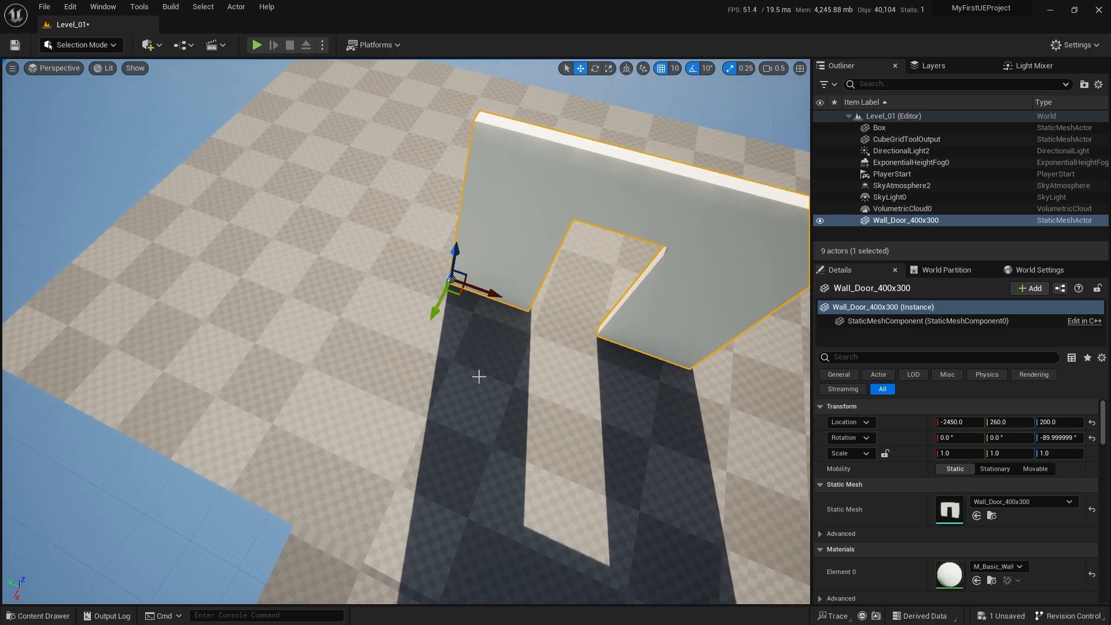
pyautogui.moveTo(459, 282); pyautogui.dragTo(389, 407)
pyautogui.moveTo(389, 407); pyautogui.dragTo(397, 332, button='right')
pyautogui.press('s')
pyautogui.press('q')
# Step: Duplicate the door wall along its length so the copy sits flush beside the original at Y about -100
pyautogui.keyDown('alt'); pyautogui.moveTo(310, 418); pyautogui.dragTo(536, 430); pyautogui.keyUp('alt')
pyautogui.moveTo(535, 429); pyautogui.dragTo(538, 420, button='right')
pyautogui.press('s')
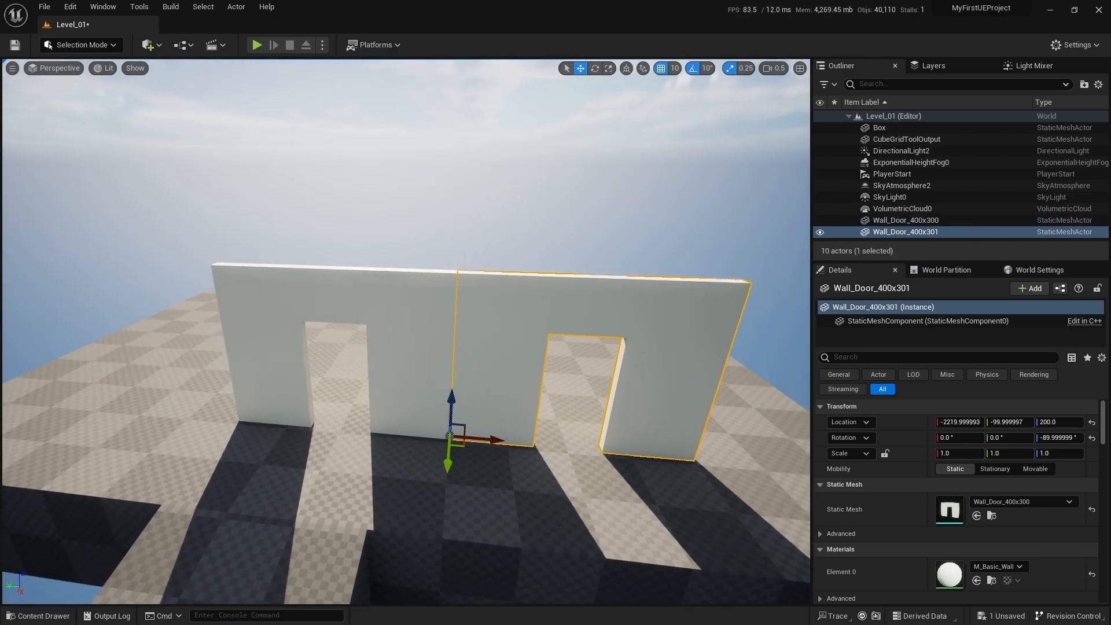
pyautogui.press('w')
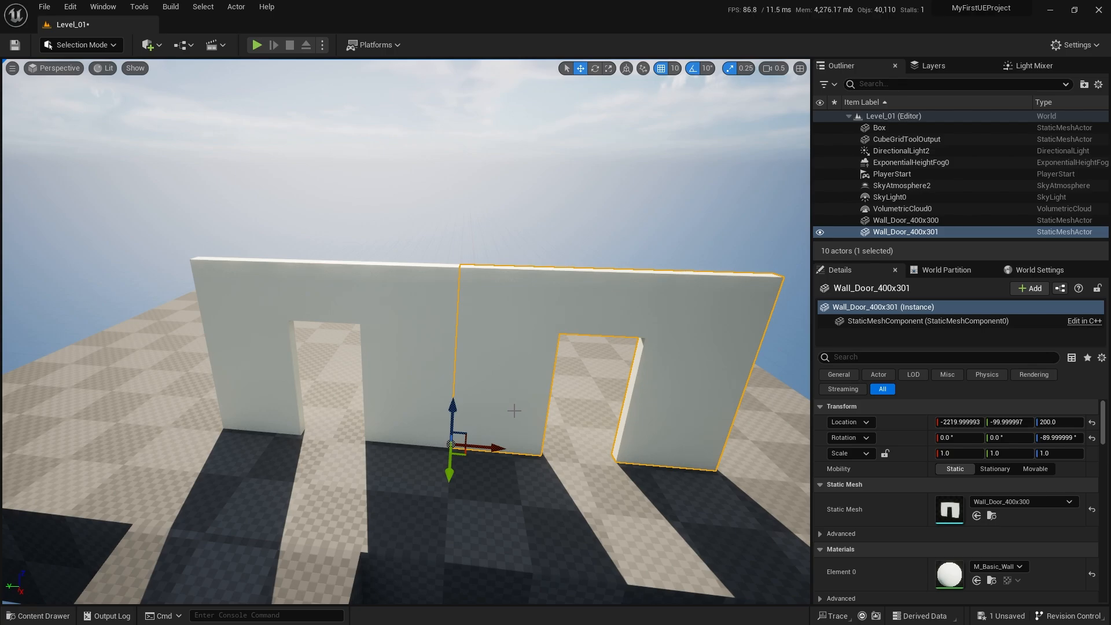
# Step: Replace the duplicated door wall's static mesh with Wall_Window_400x300 from the Architecture folder
pyautogui.hotkey('ctrl', 'space')
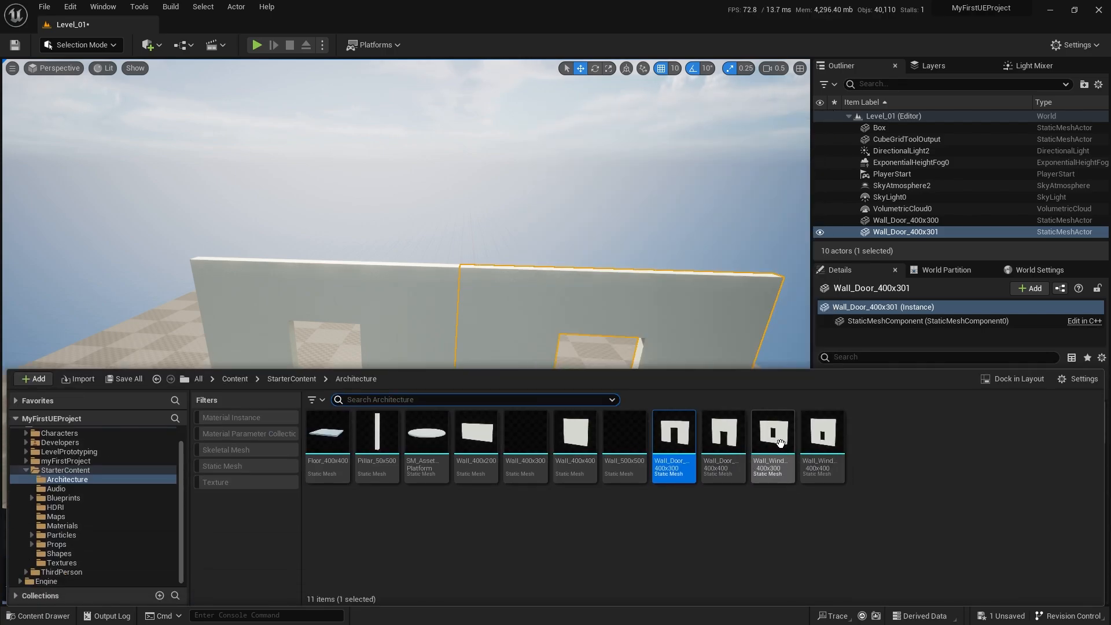
pyautogui.click(780, 442)
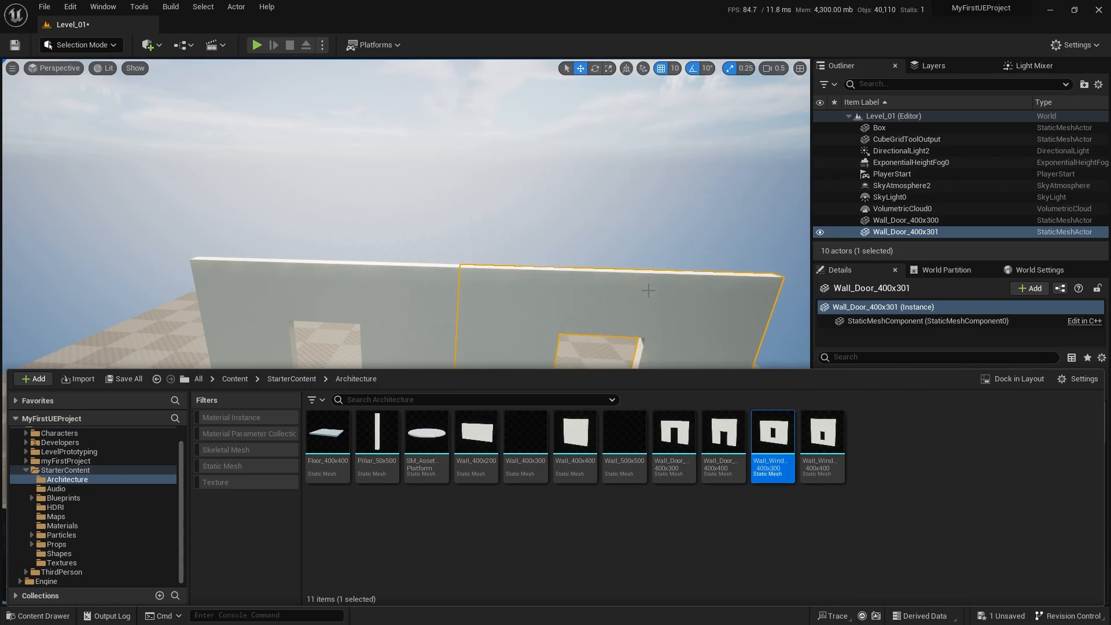
pyautogui.moveTo(648, 289); pyautogui.dragTo(709, 325, button='right')
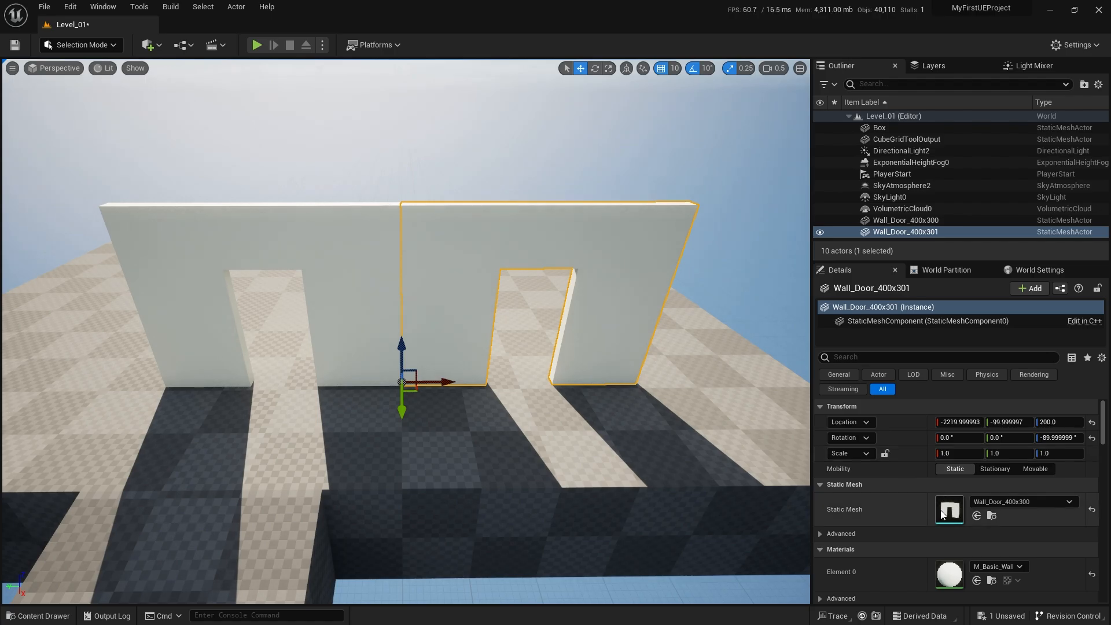
pyautogui.click(976, 516)
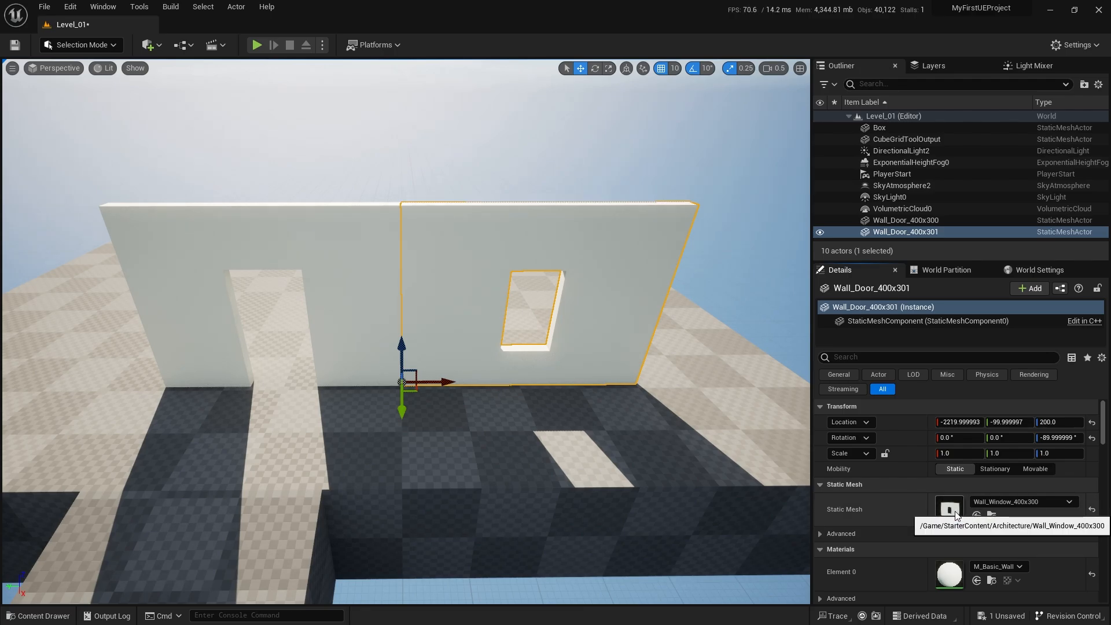
# Step: Open the Wall_Window_400x300 mesh in the Static Mesh Editor, inspect it from several angles, and close the editor
pyautogui.moveTo(541, 49); pyautogui.dragTo(307, 21)
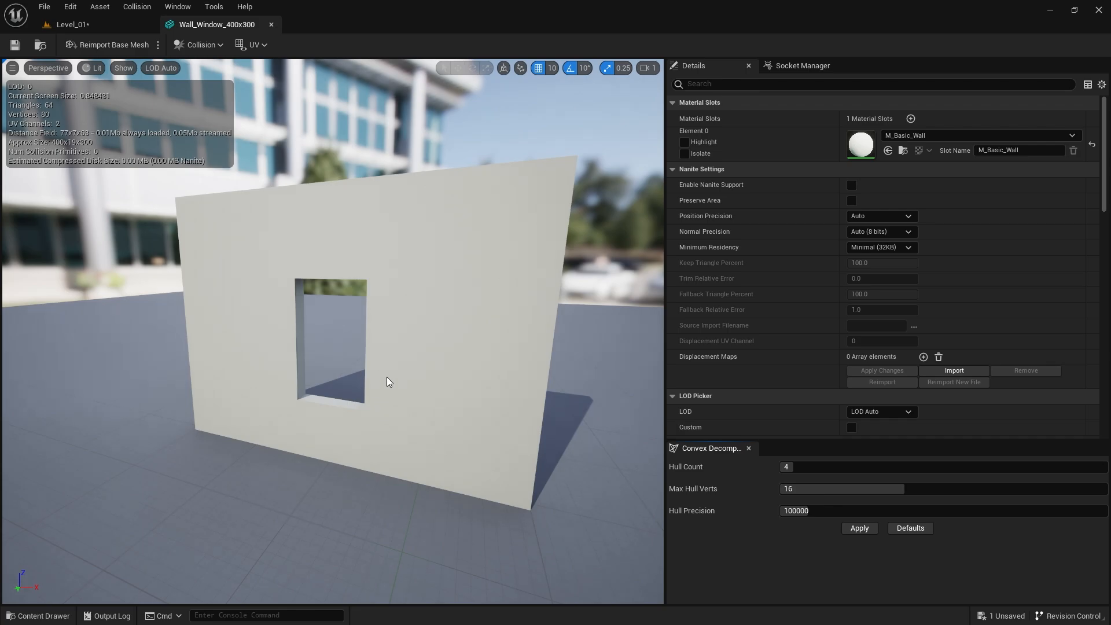
pyautogui.moveTo(414, 314)
pyautogui.mouseDown()
pyautogui.moveTo(643, 310)
pyautogui.moveTo(457, 359)
pyautogui.moveTo(371, 307)
pyautogui.moveTo(248, 278)
pyautogui.moveTo(434, 313)
pyautogui.moveTo(521, 316)
pyautogui.moveTo(410, 328)
pyautogui.mouseUp()
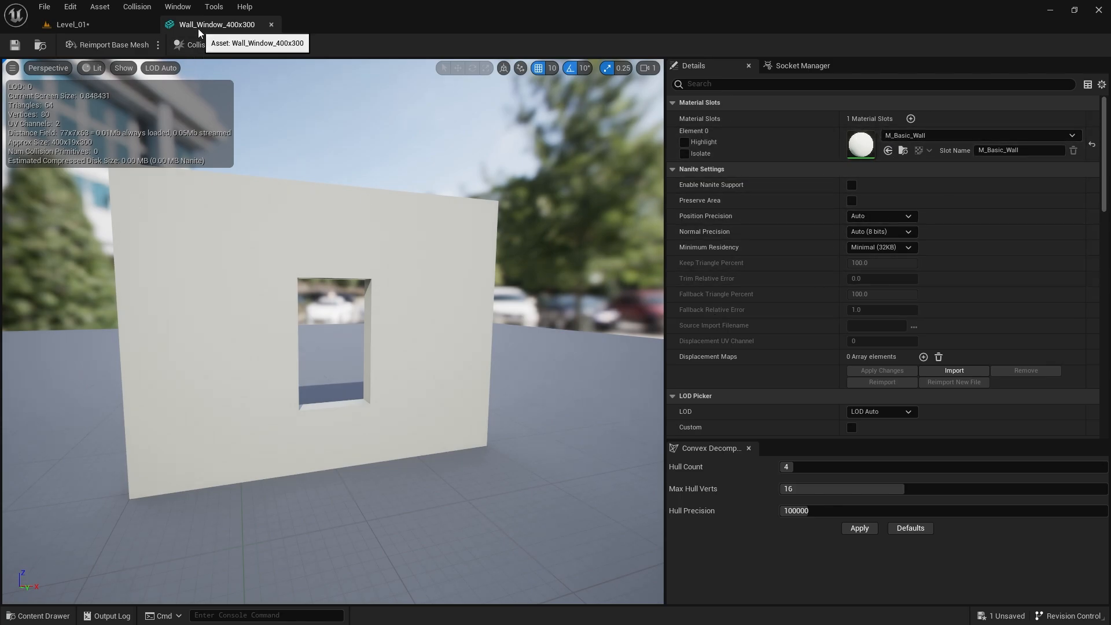
pyautogui.click(271, 24)
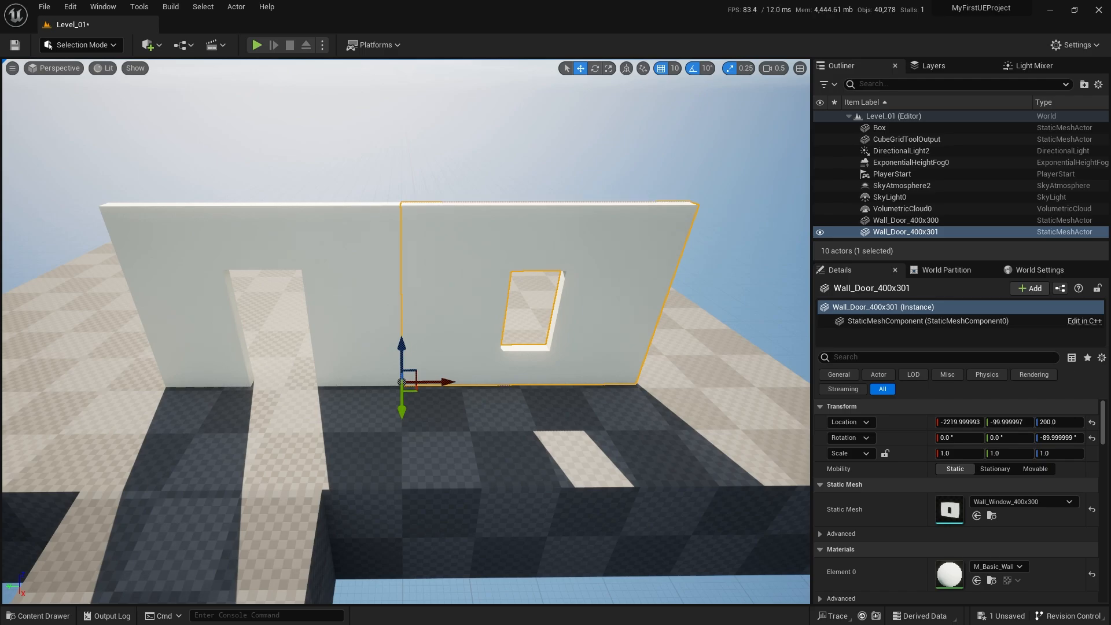
# Step: Duplicate the window wall to the other side of the door wall, flush with it at Y about 700
pyautogui.scroll(1, 411, 357)
pyautogui.moveTo(411, 357)
pyautogui.mouseDown(button='right')
pyautogui.moveTo(376, 348)
pyautogui.moveTo(412, 357)
pyautogui.mouseUp(button='right')
pyautogui.press('s')
pyautogui.hotkey('ctrl', 'space')
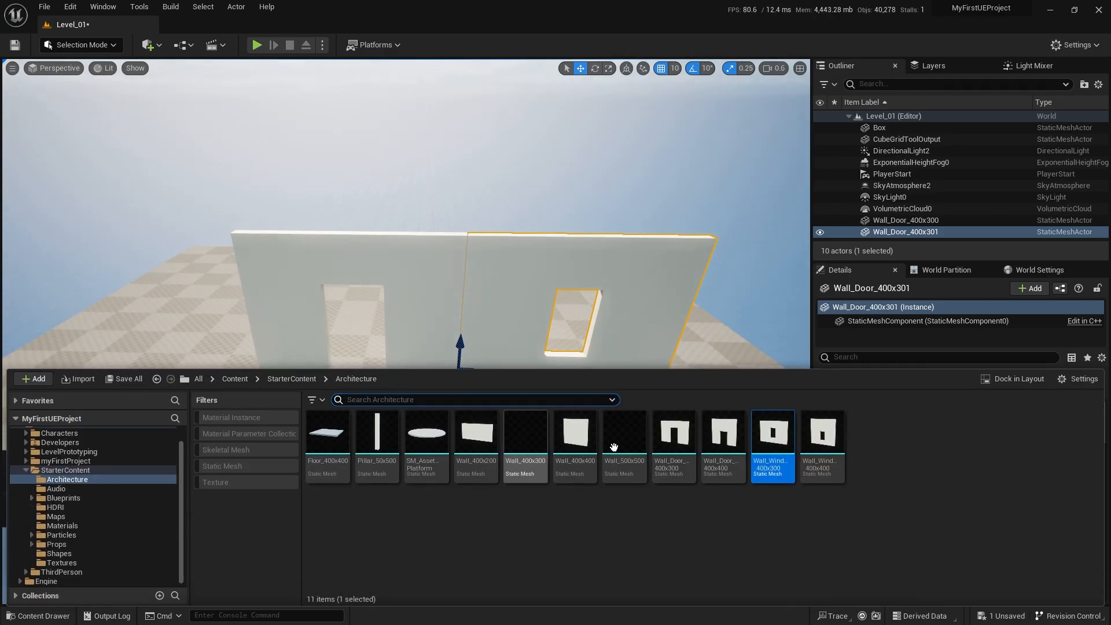
pyautogui.moveTo(520, 307); pyautogui.dragTo(592, 320, button='right')
pyautogui.press('s')
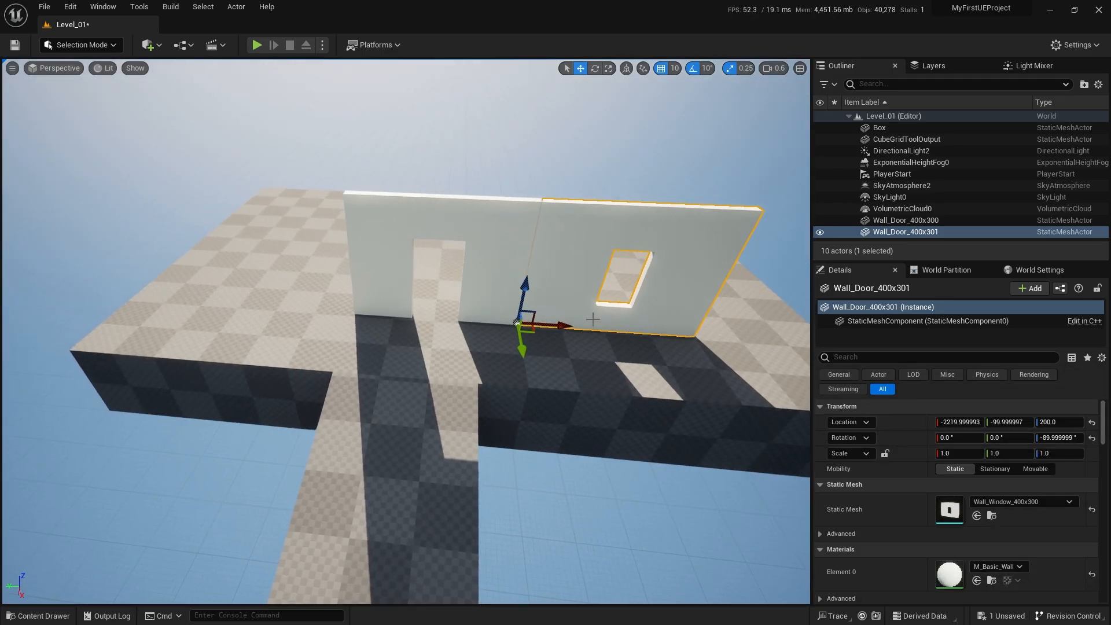
pyautogui.keyDown('alt'); pyautogui.moveTo(565, 327); pyautogui.dragTo(242, 283); pyautogui.keyUp('alt')
pyautogui.press('w')
pyautogui.moveTo(322, 350); pyautogui.dragTo(385, 331, button='right')
pyautogui.moveTo(322, 349); pyautogui.dragTo(281, 369, button='right')
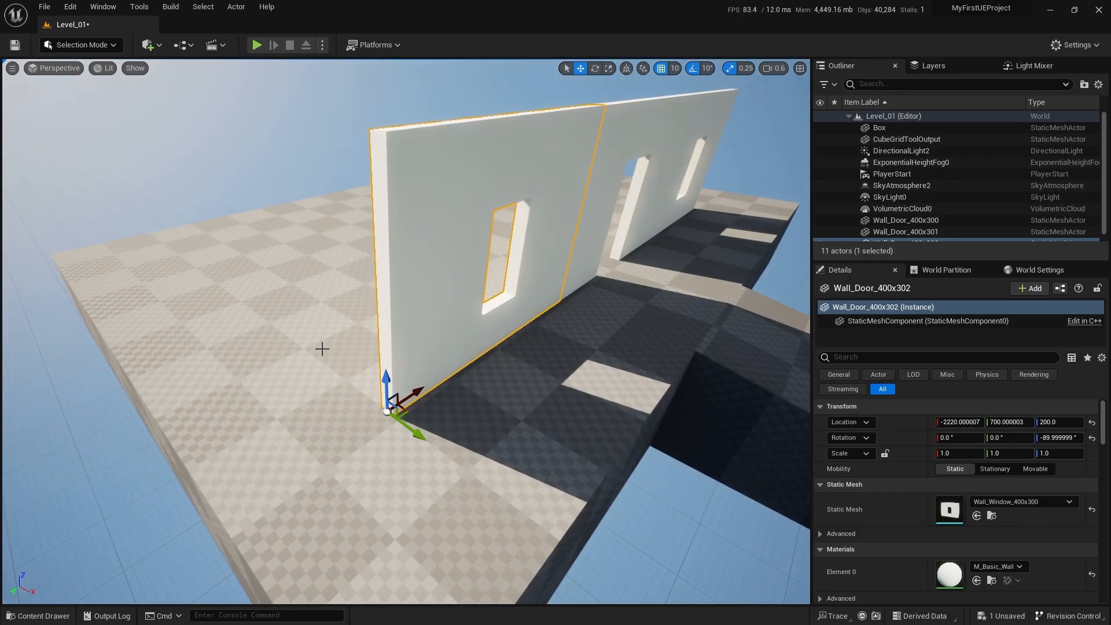
pyautogui.hotkey('ctrl', 'space')
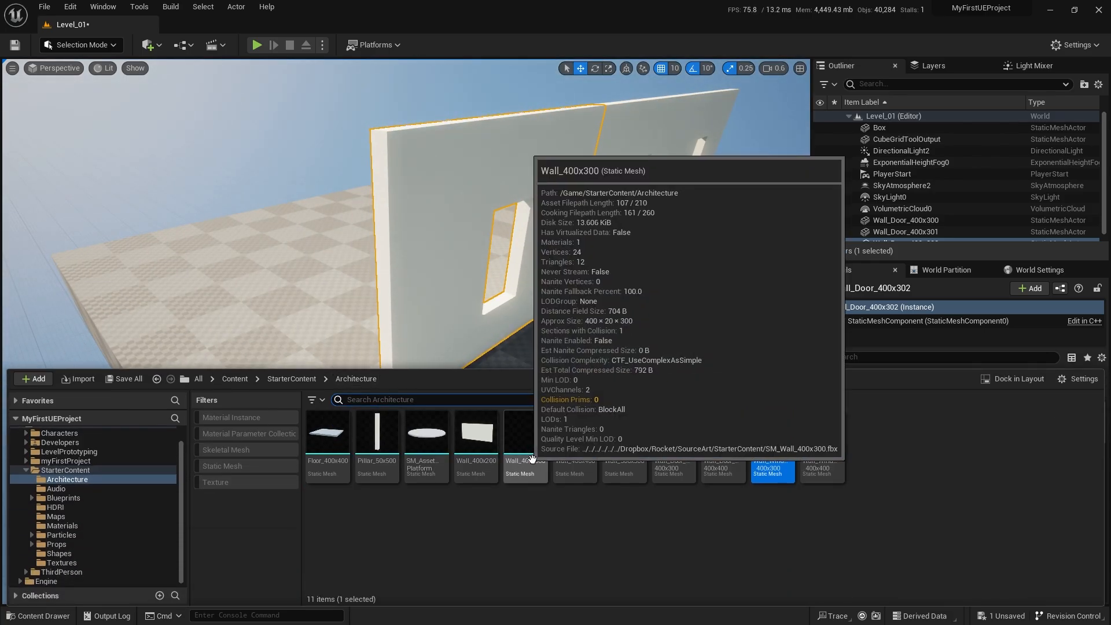
pyautogui.moveTo(823, 434); pyautogui.dragTo(264, 302)
pyautogui.moveTo(264, 301); pyautogui.dragTo(351, 402, button='right')
pyautogui.press('Delete')
# Step: Place a Wall_400x300 mesh perpendicular to the new window wall at its outer corner, at X -2610, Y 710
pyautogui.hotkey('ctrl', 'space')
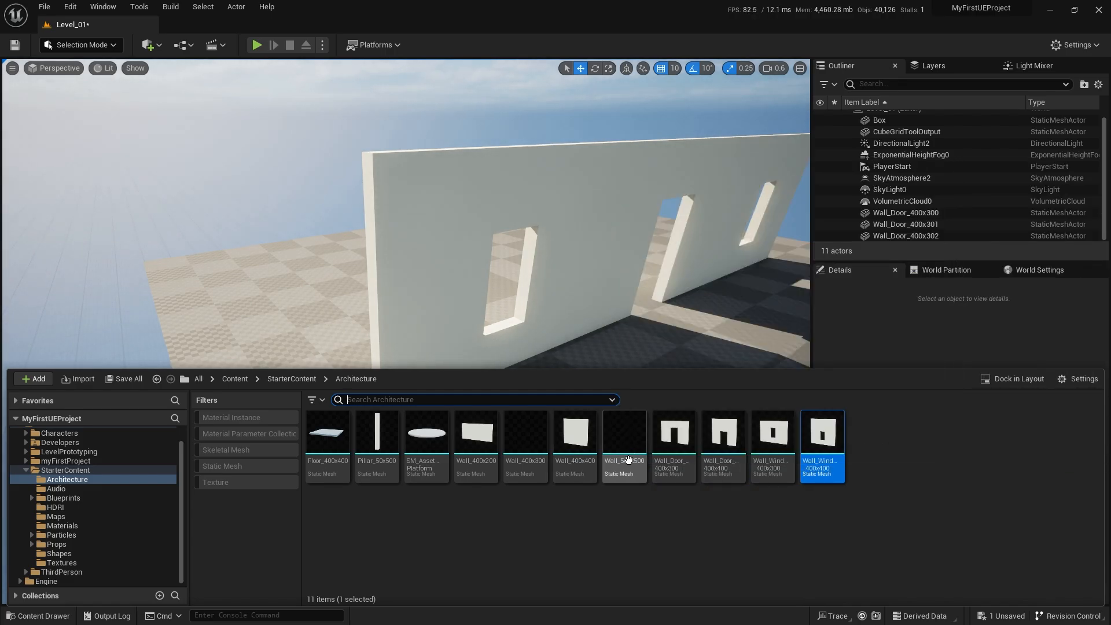
pyautogui.moveTo(650, 464); pyautogui.dragTo(274, 311)
pyautogui.moveTo(350, 350); pyautogui.dragTo(203, 376, button='right')
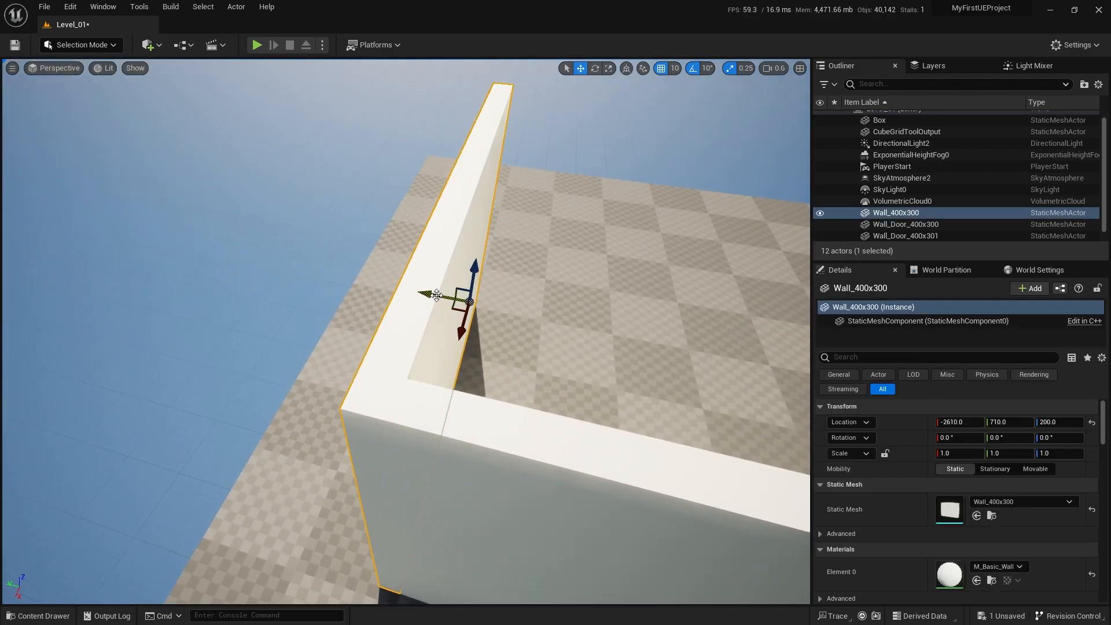
pyautogui.moveTo(440, 296)
pyautogui.mouseDown()
pyautogui.moveTo(426, 294)
pyautogui.moveTo(439, 296)
pyautogui.mouseUp()
pyautogui.moveTo(485, 328); pyautogui.dragTo(683, 335, button='right')
pyautogui.scroll(4, 485, 329)
pyautogui.press('a')
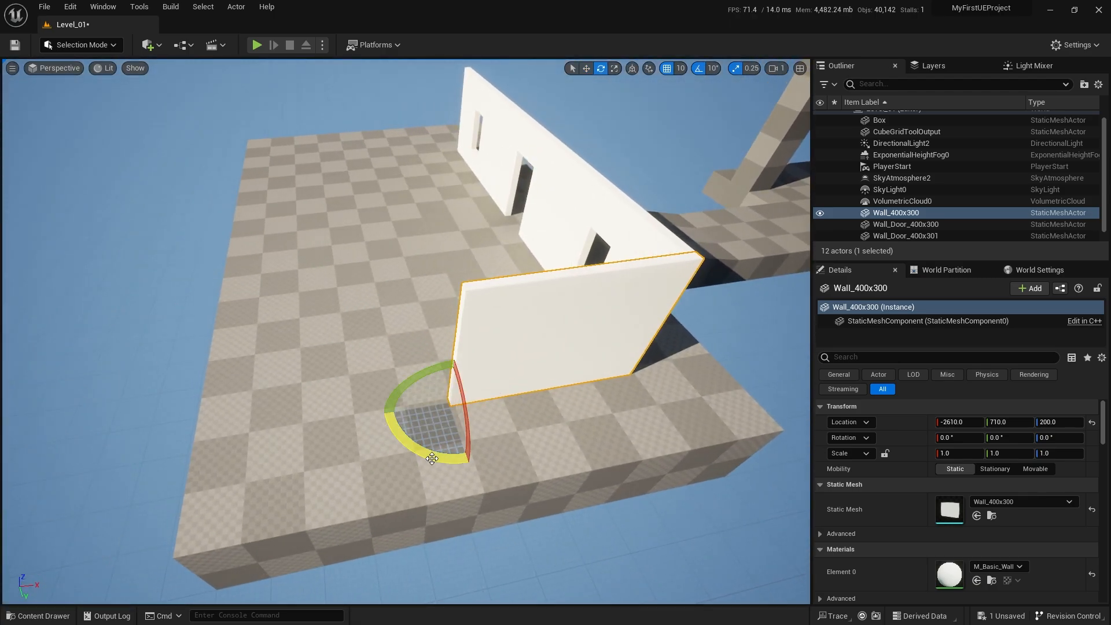
# Step: Duplicate the side wall with a -90° rotation and align the copy to the rear corner as a back wall
pyautogui.keyDown('alt'); pyautogui.moveTo(431, 458); pyautogui.dragTo(431, 352); pyautogui.keyUp('alt')
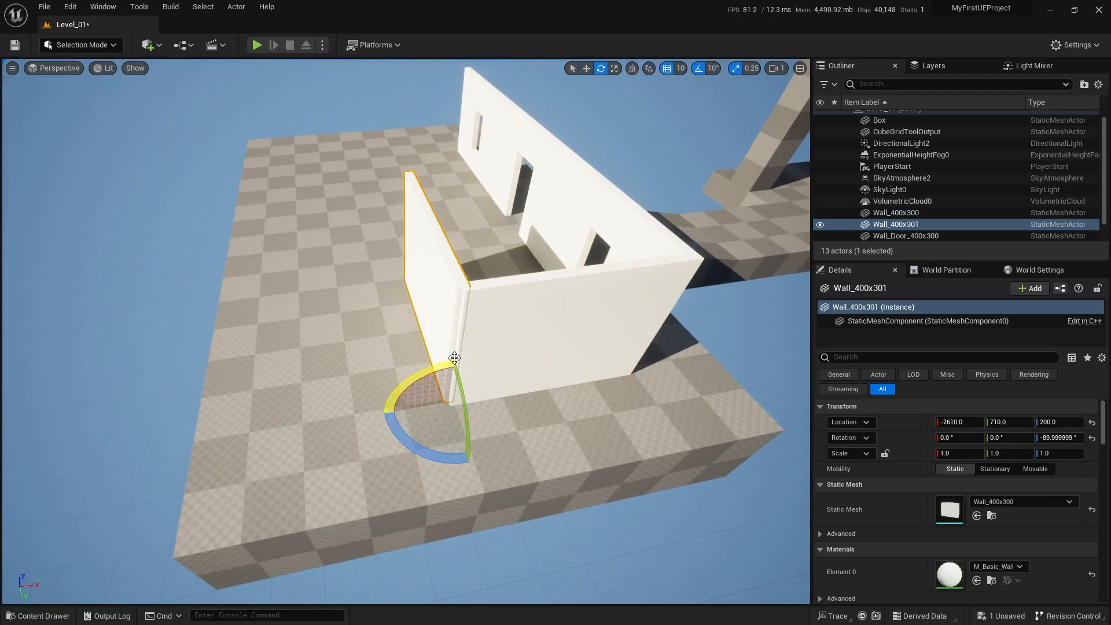
pyautogui.press('w')
pyautogui.press('w')
pyautogui.moveTo(423, 443); pyautogui.dragTo(454, 469, button='right')
pyautogui.moveTo(454, 422); pyautogui.dragTo(401, 413)
# Step: Duplicate the back wall along its length and align the copy flush beside it at Y 320
pyautogui.moveTo(475, 394); pyautogui.dragTo(475, 394, button='right')
pyautogui.keyDown('alt'); pyautogui.moveTo(538, 378); pyautogui.dragTo(382, 379); pyautogui.keyUp('alt')
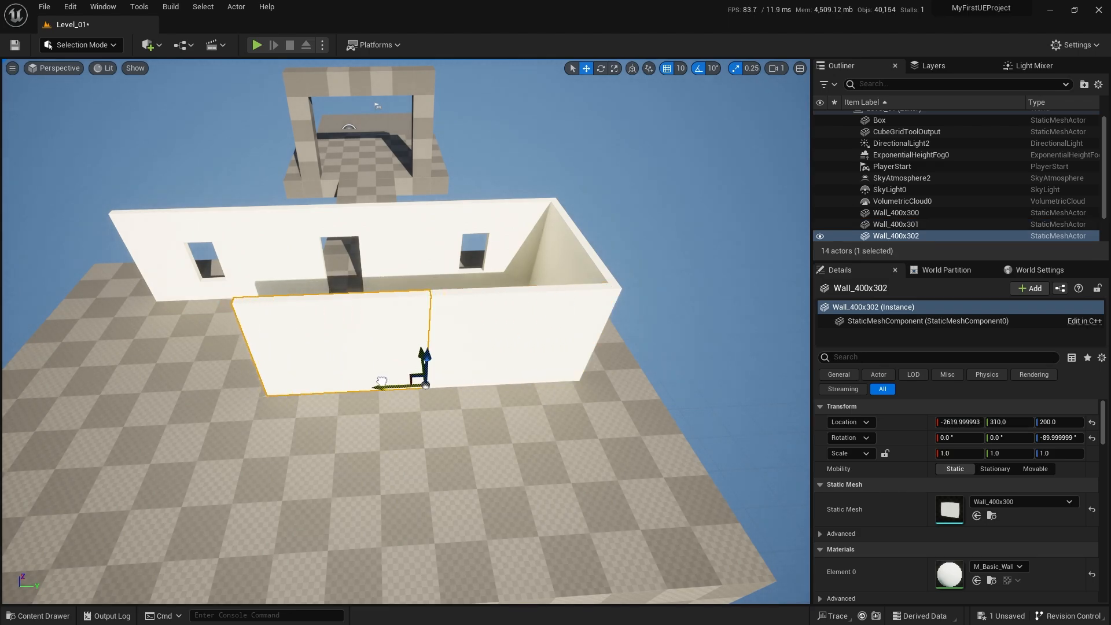
pyautogui.moveTo(408, 385); pyautogui.dragTo(410, 385, button='right')
# Step: Set the position grid snap to 100 and duplicate the back wall segment another 400 units along, to Y -80
pyautogui.click(679, 70)
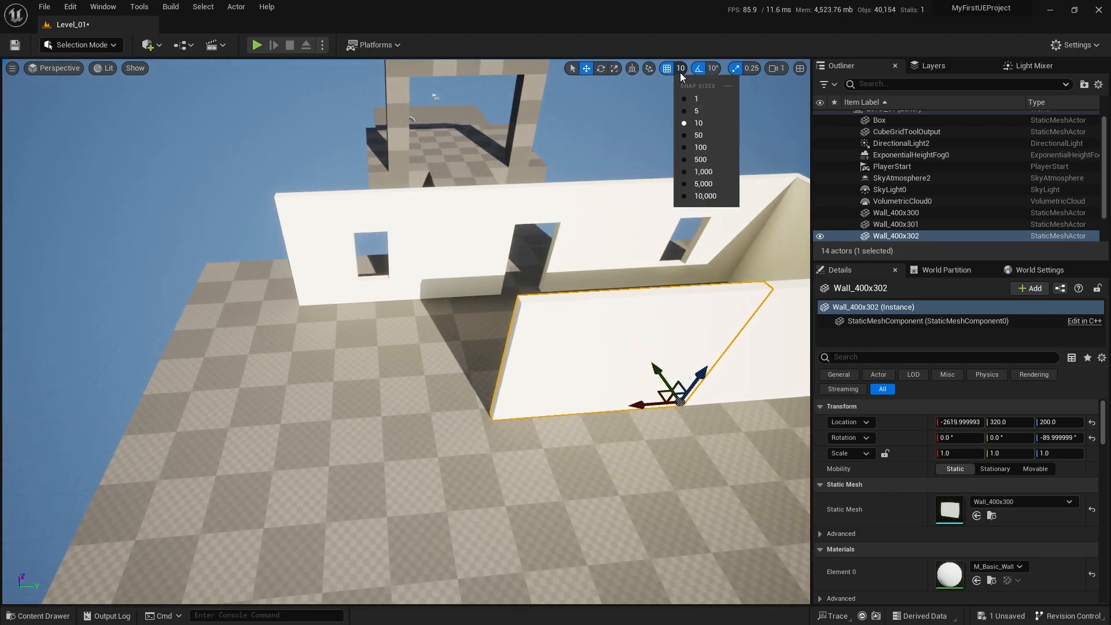
pyautogui.click(701, 148)
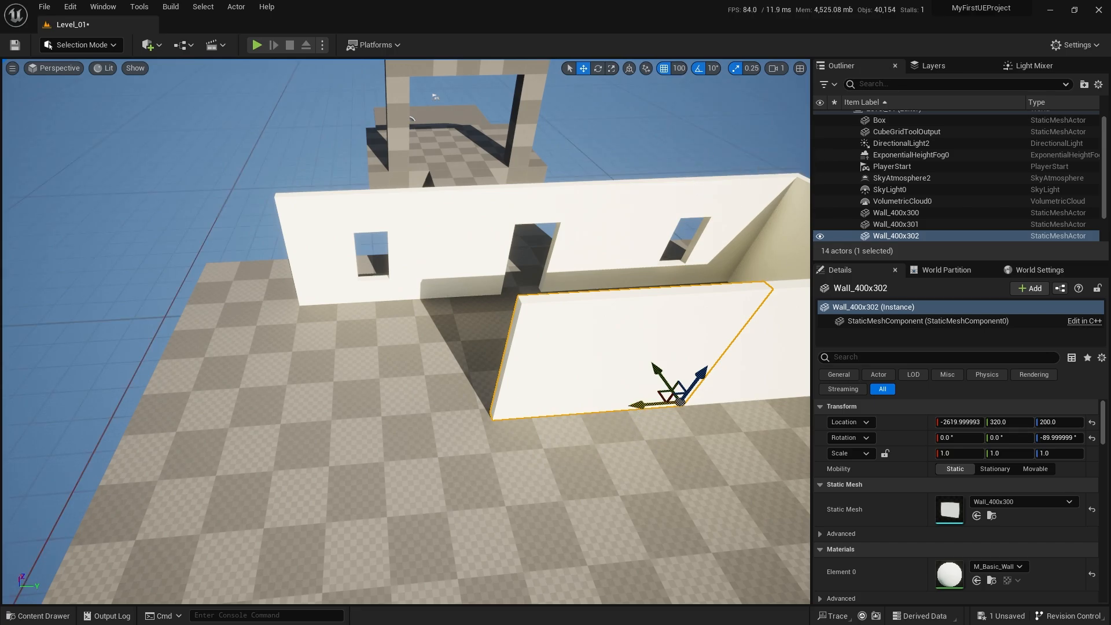
pyautogui.keyDown('alt'); pyautogui.moveTo(639, 405); pyautogui.dragTo(434, 406); pyautogui.keyUp('alt')
# Step: Duplicate the last back wall segment rotated to 0° and move it to Y -480 to close the room's open side
pyautogui.moveTo(435, 407); pyautogui.dragTo(521, 417, button='right')
pyautogui.press('e')
pyautogui.keyDown('alt'); pyautogui.moveTo(523, 412); pyautogui.dragTo(553, 411); pyautogui.keyUp('alt')
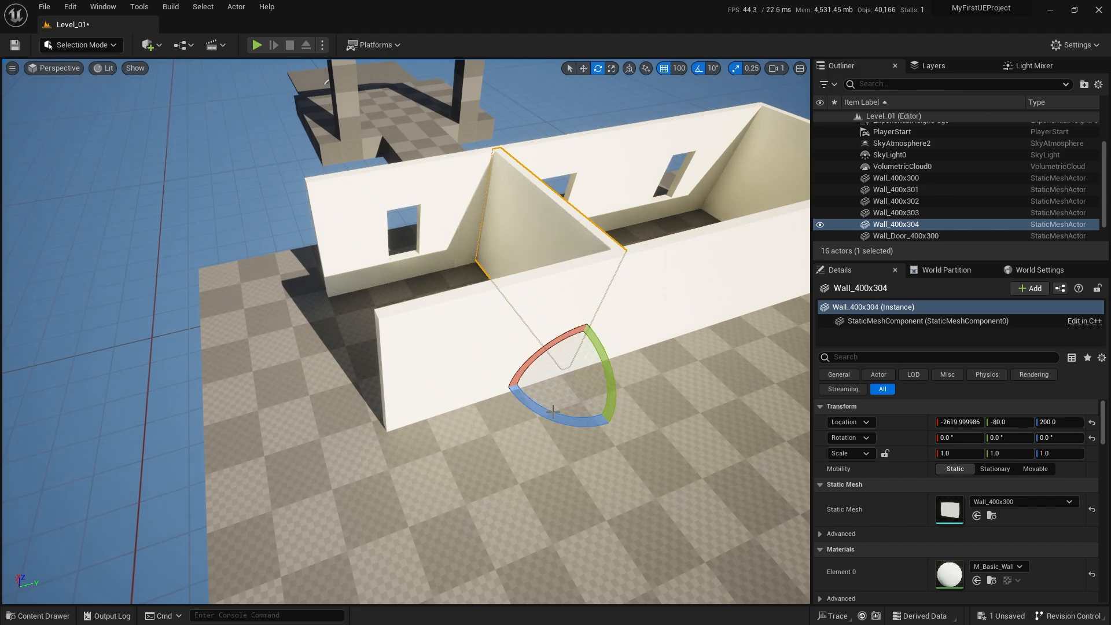
pyautogui.press('w')
pyautogui.moveTo(605, 360); pyautogui.dragTo(402, 377)
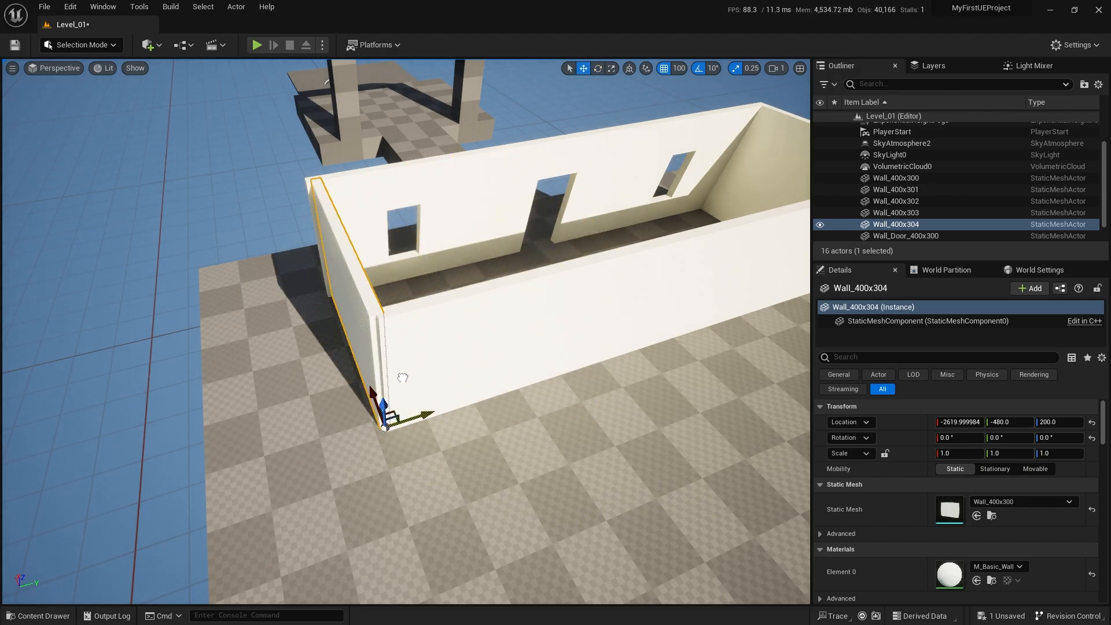
# Step: Set the position grid snap to 10 and shift the room's closing end wall outward to Y -490
pyautogui.click(680, 68)
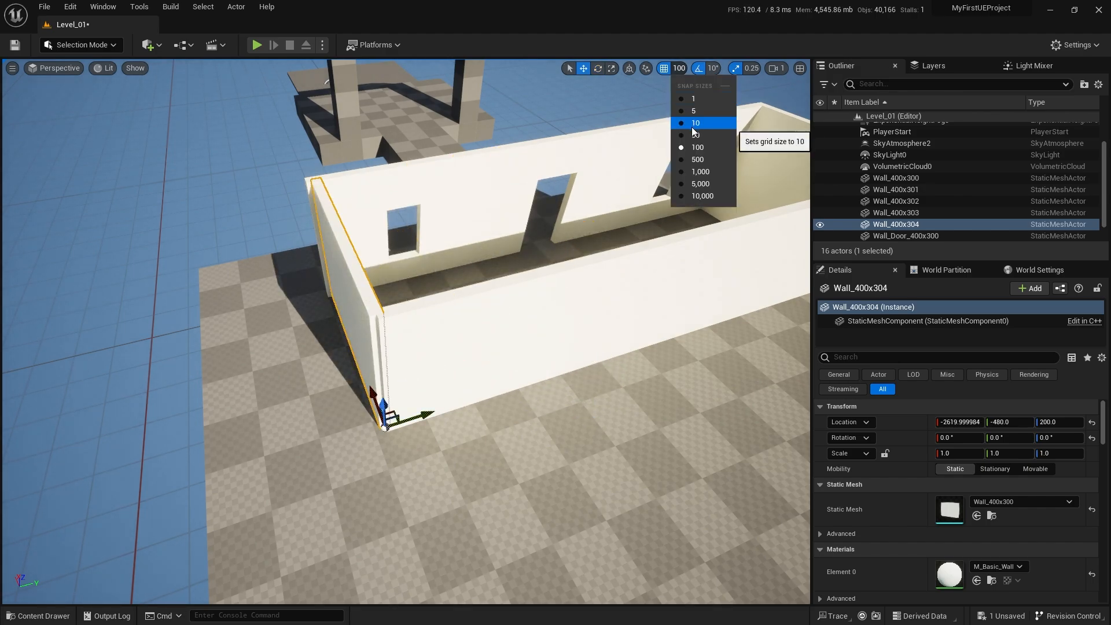
pyautogui.click(695, 123)
pyautogui.moveTo(431, 416); pyautogui.dragTo(424, 419)
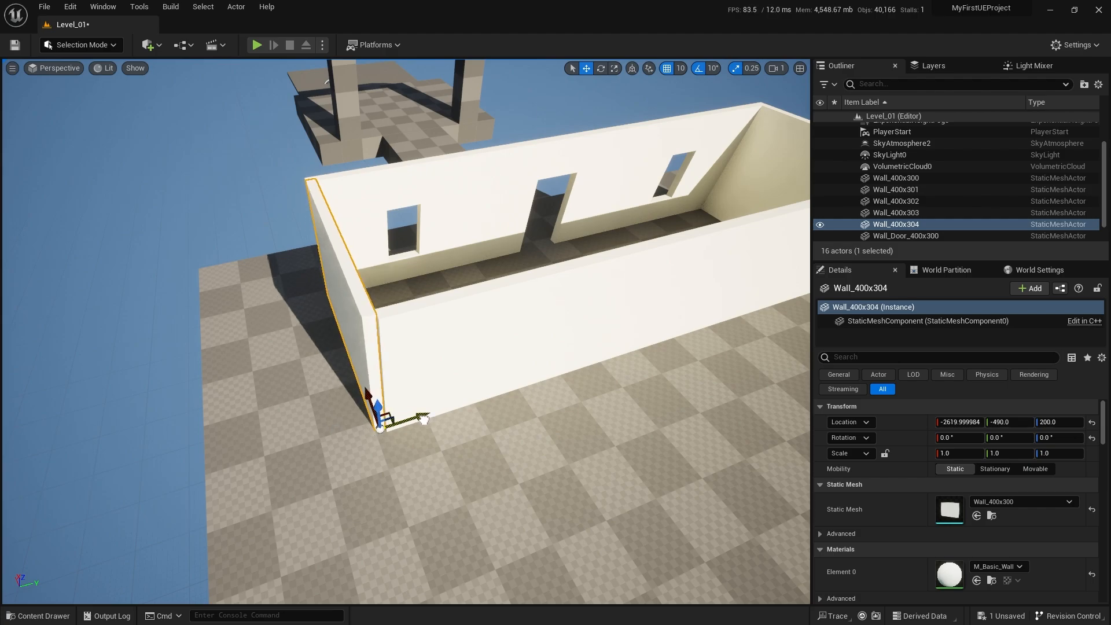
pyautogui.moveTo(423, 419); pyautogui.dragTo(564, 408, button='right')
pyautogui.moveTo(371, 352); pyautogui.dragTo(455, 343, button='right')
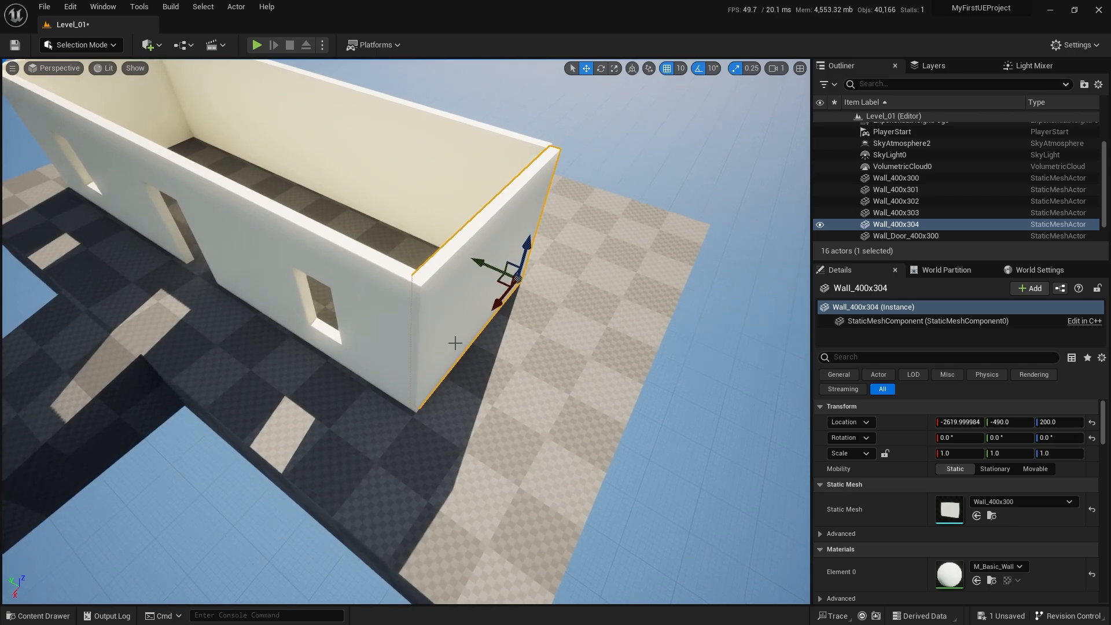
# Step: Fine-tune the closing end wall's position, moving it to X -2610 and aligning its Y position with the adjoining walls
pyautogui.moveTo(486, 272); pyautogui.dragTo(500, 270)
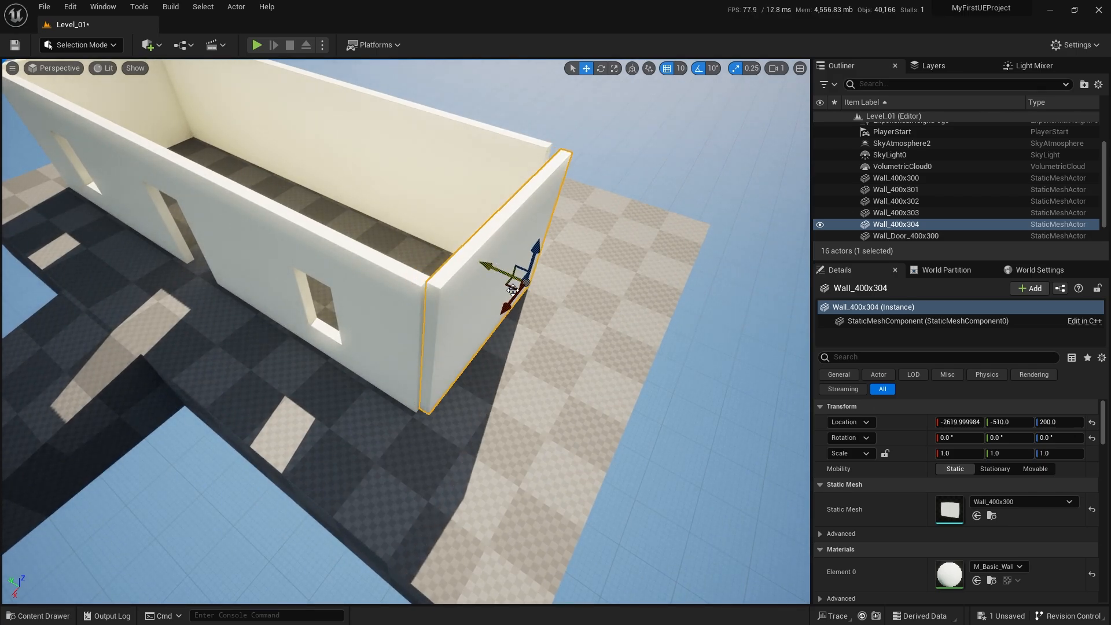
pyautogui.moveTo(509, 302); pyautogui.dragTo(484, 417, button='right')
pyautogui.click(490, 449)
pyautogui.click(381, 447)
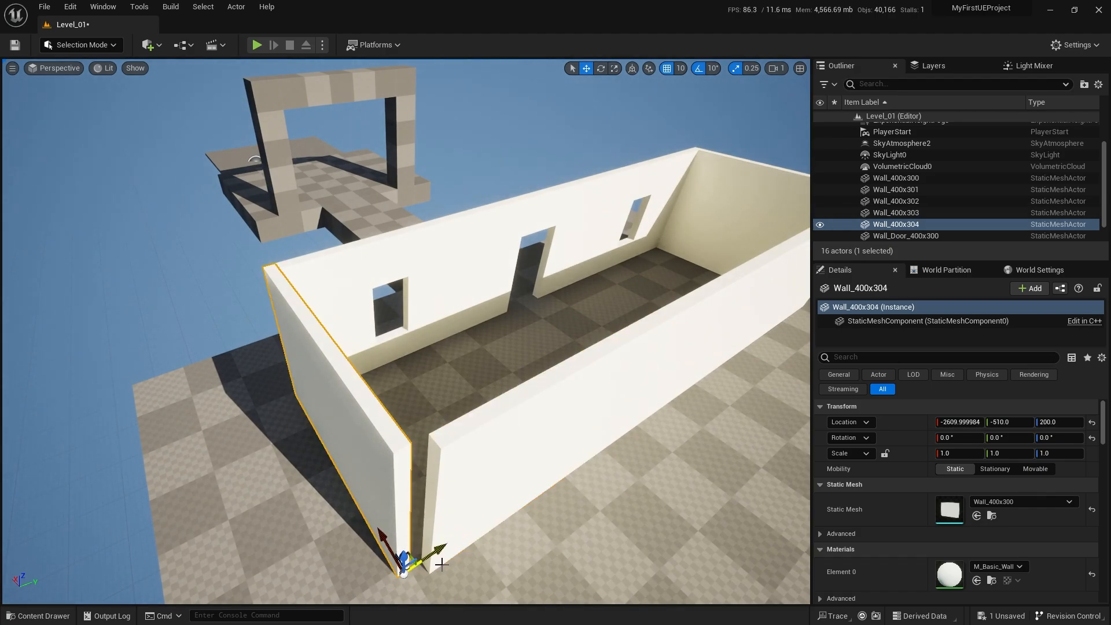
pyautogui.moveTo(438, 547); pyautogui.dragTo(447, 540)
pyautogui.press('Escape')
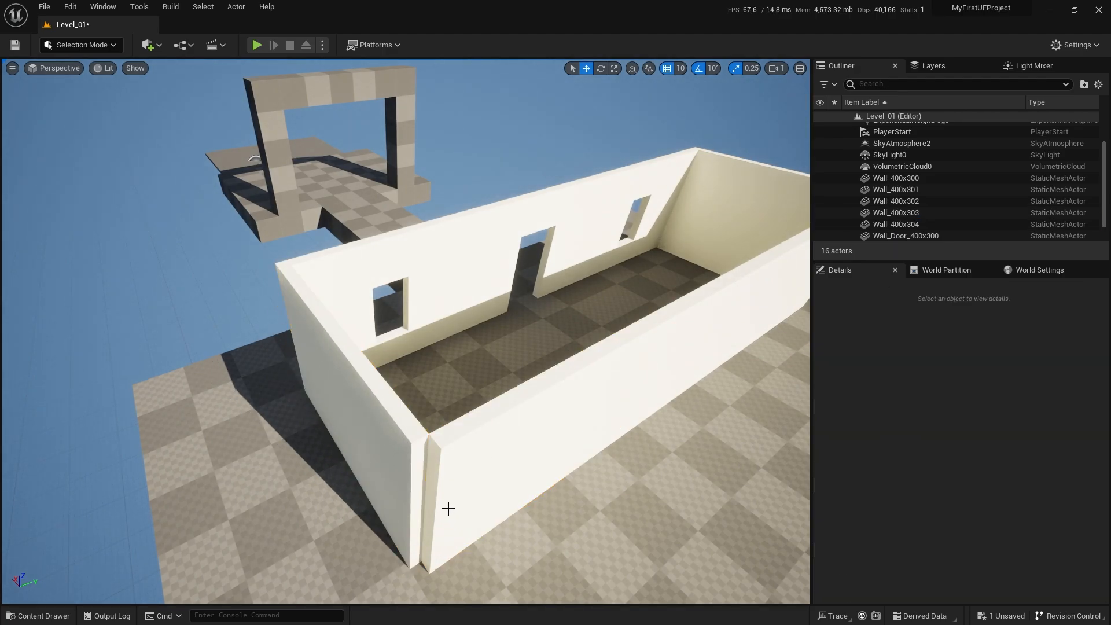
# Step: Play-test the level by running the character through the arch and across the walkway into the room, and end the session
pyautogui.moveTo(421, 474)
pyautogui.mouseDown(button='right')
pyautogui.moveTo(578, 457)
pyautogui.moveTo(741, 468)
pyautogui.moveTo(422, 472)
pyautogui.mouseUp(button='right')
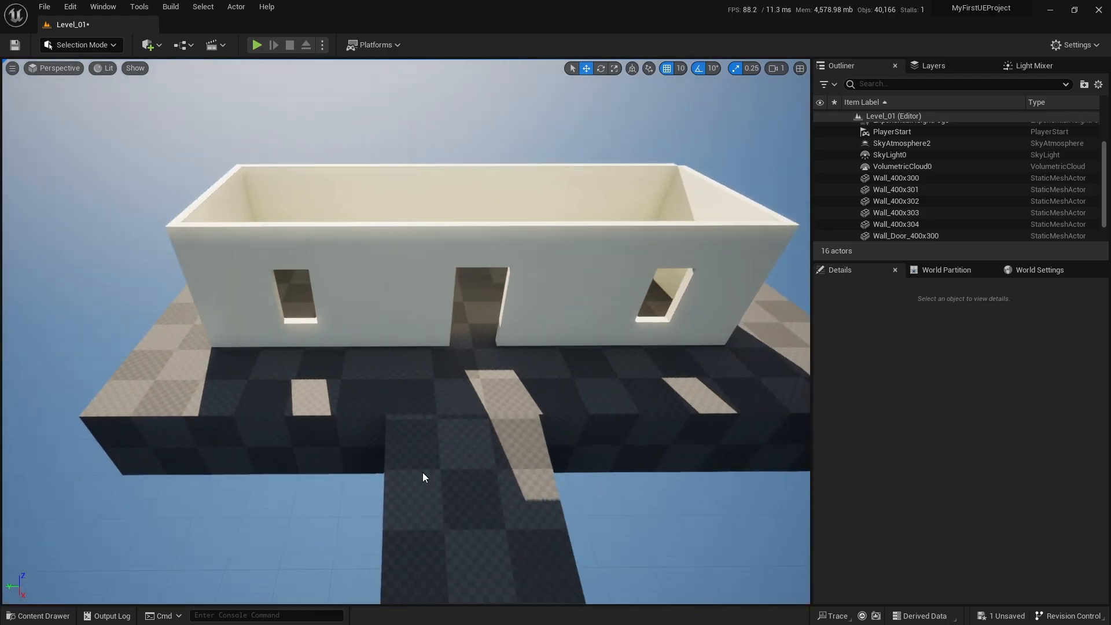
pyautogui.click(257, 44)
pyautogui.click(401, 376)
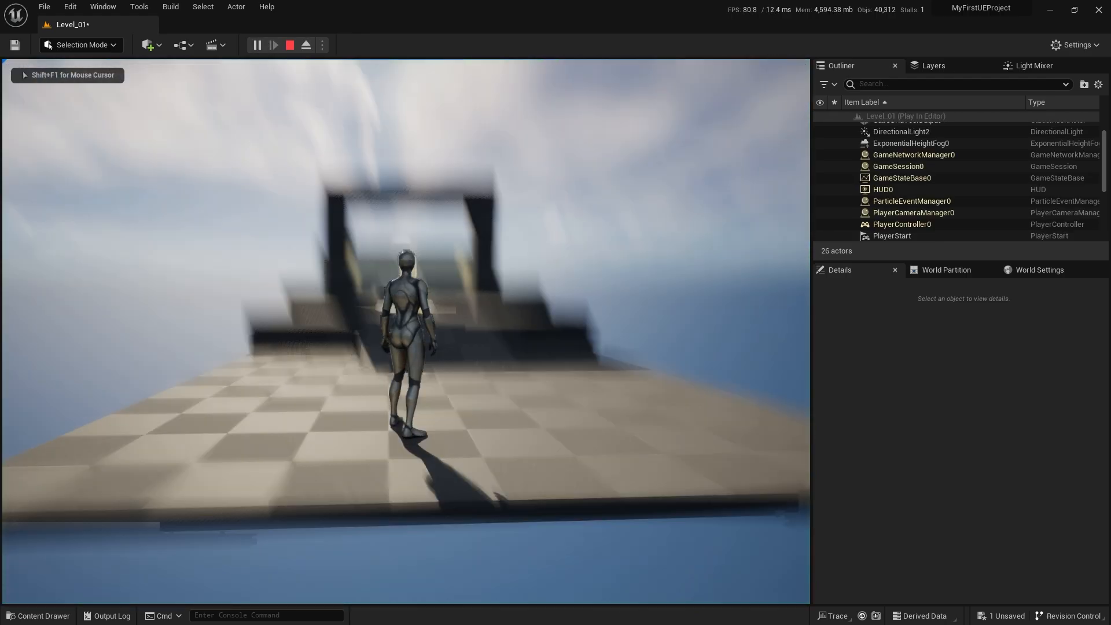
pyautogui.press('w')
pyautogui.press('w')
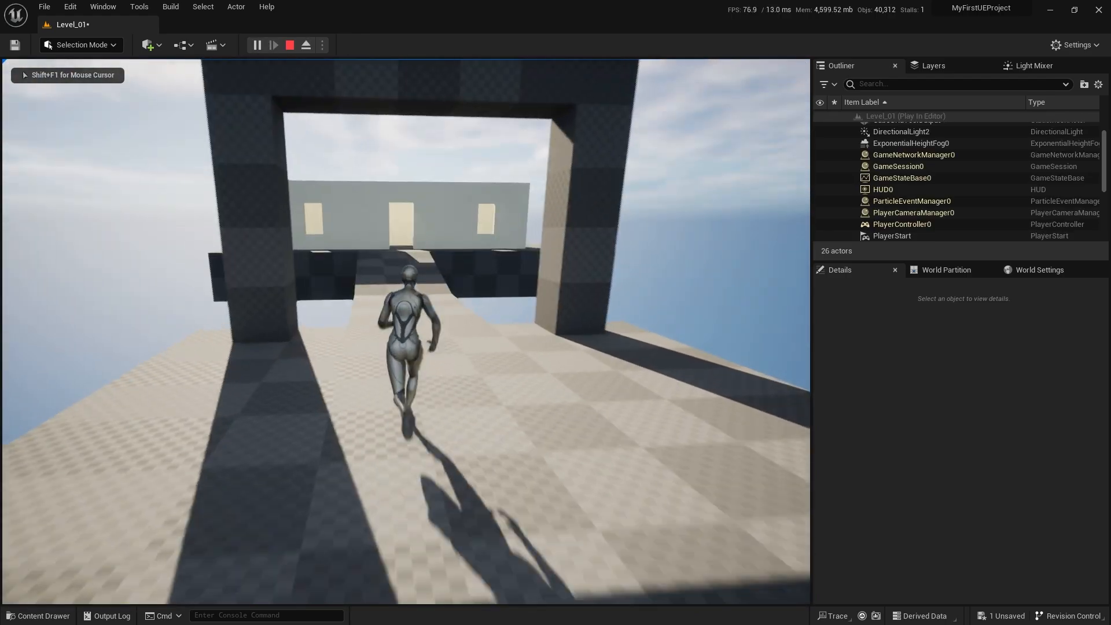
pyautogui.press('w')
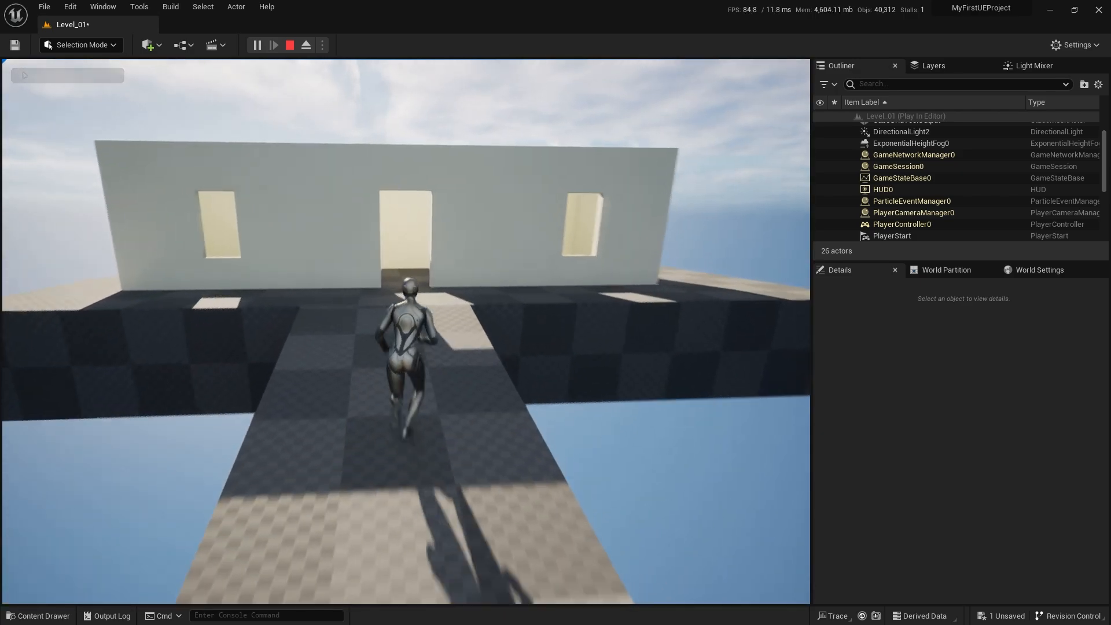
pyautogui.press('w')
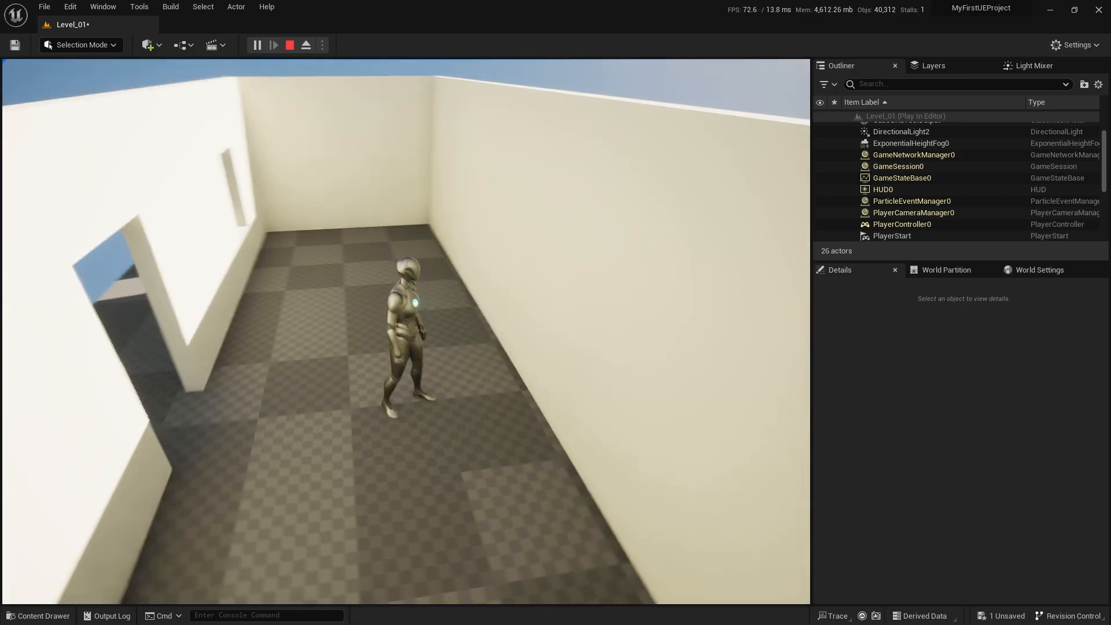
pyautogui.press('Escape')
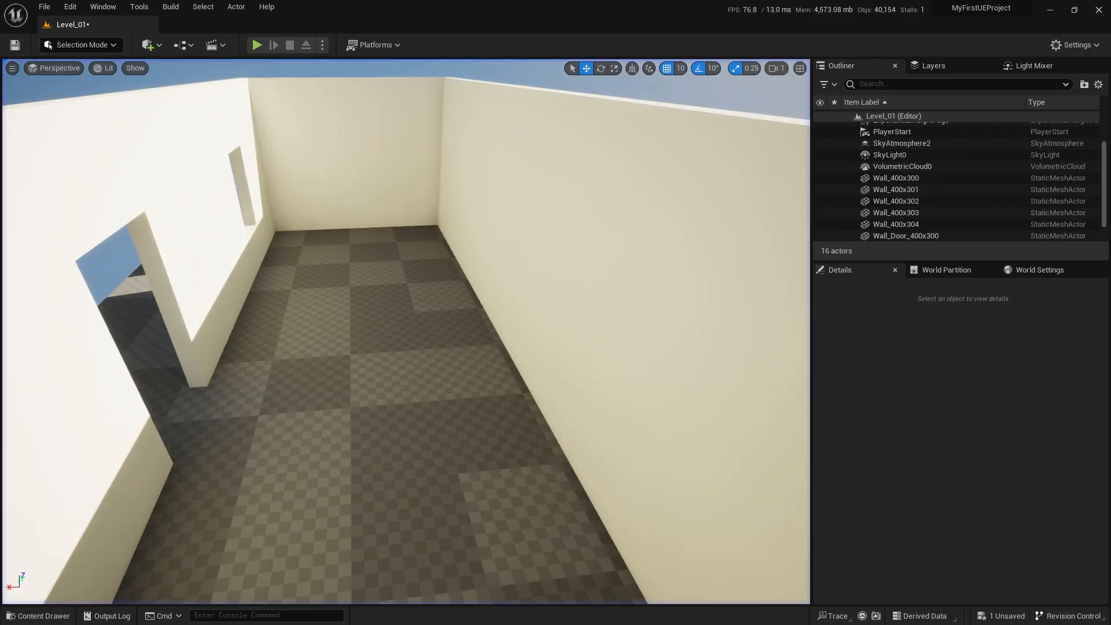
# Step: Select all three back wall segments together and move them outward, away from the front wall, to deepen the room
pyautogui.press('s')
pyautogui.moveTo(357, 293); pyautogui.dragTo(457, 304, button='right')
pyautogui.click(356, 293)
pyautogui.keyDown('ctrl'); pyautogui.click(401, 329); pyautogui.keyUp('ctrl')
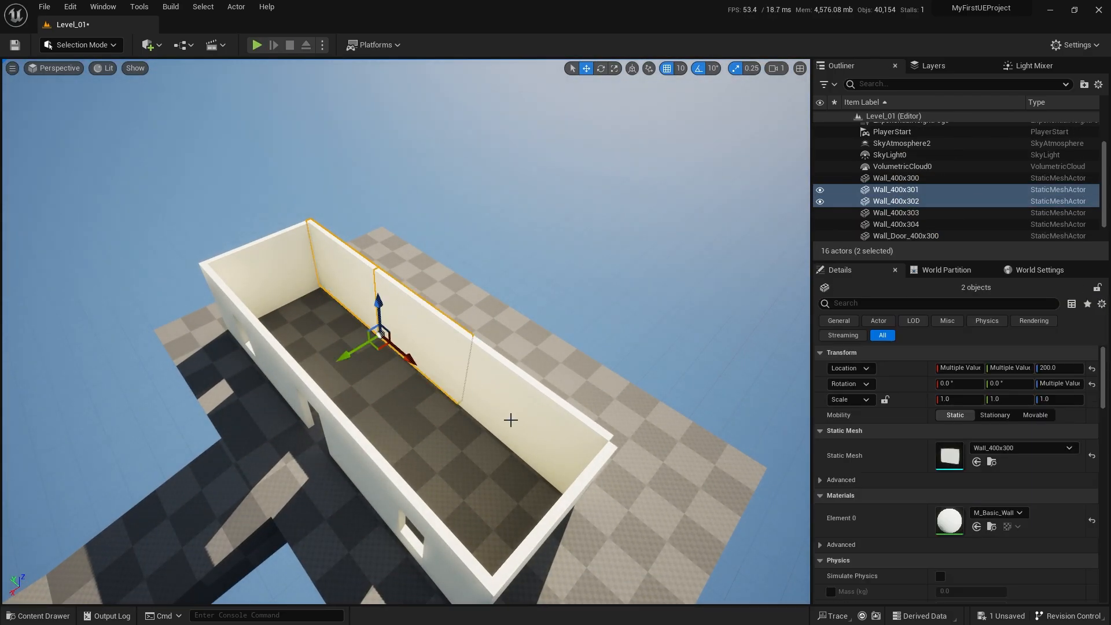
pyautogui.keyDown('ctrl'); pyautogui.click(496, 420); pyautogui.keyUp('ctrl')
pyautogui.moveTo(428, 420); pyautogui.dragTo(484, 325)
# Step: Select the original end wall at Y 710 for extending that side of the room
pyautogui.click(288, 264)
pyautogui.moveTo(289, 264); pyautogui.dragTo(291, 229, button='right')
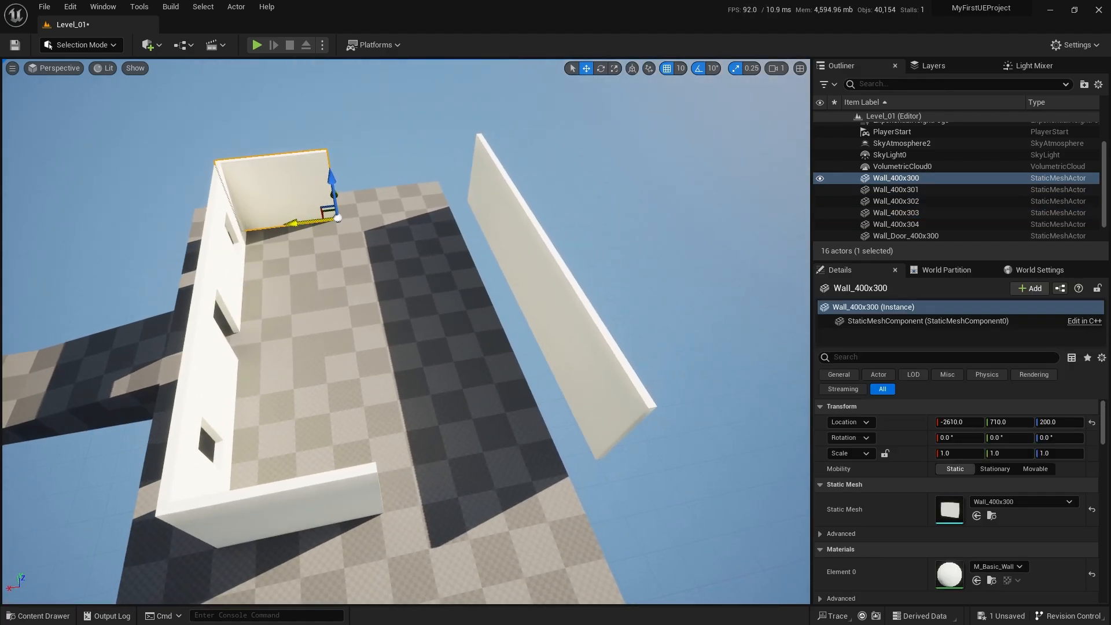
# Step: Extend the back and front walls by duplicating one Wall_400x300 segment at the end of each
pyautogui.keyDown('alt'); pyautogui.moveTo(301, 224); pyautogui.dragTo(407, 221); pyautogui.keyUp('alt')
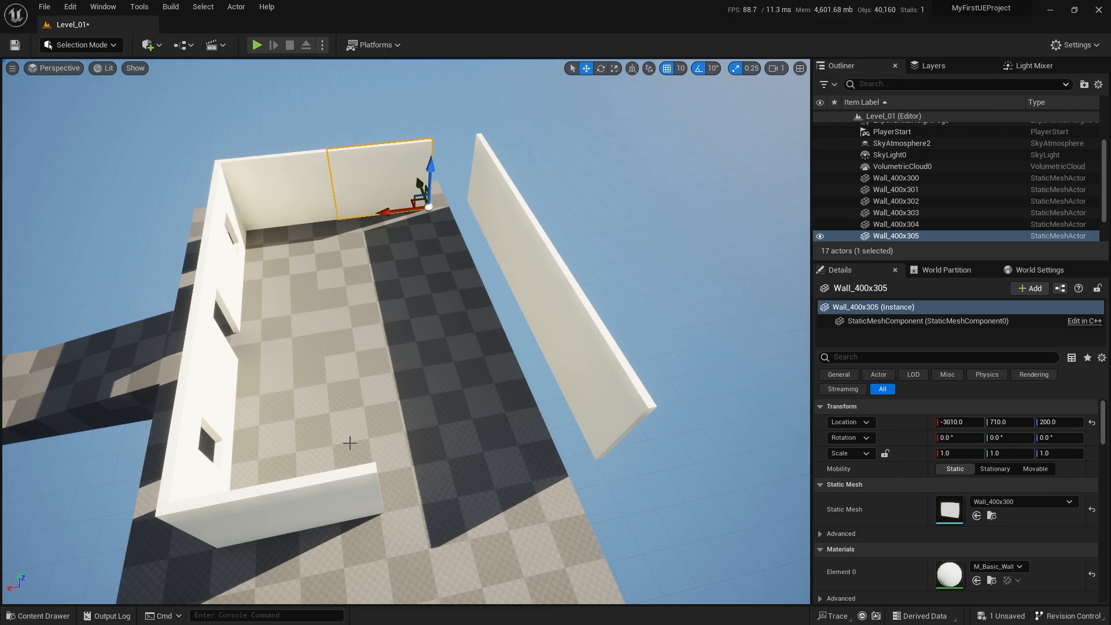
pyautogui.click(341, 486)
pyautogui.keyDown('alt'); pyautogui.moveTo(334, 514); pyautogui.dragTo(508, 485); pyautogui.keyUp('alt')
pyautogui.moveTo(508, 486); pyautogui.dragTo(471, 486, button='right')
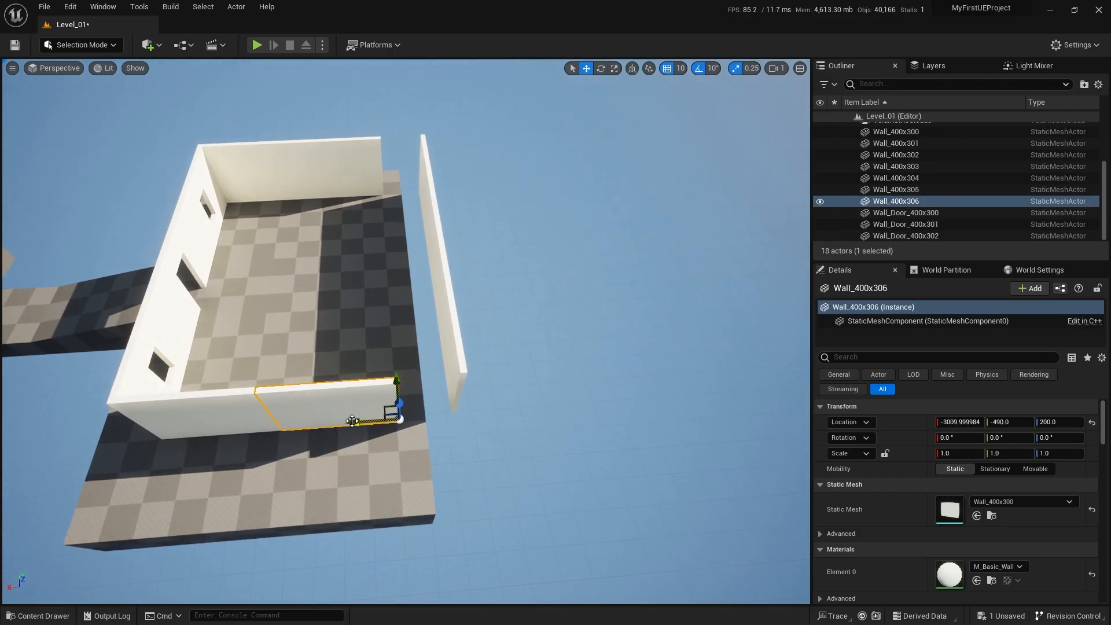
# Step: Duplicate another Wall_400x300 segment onto the ends of the front and back walls to lengthen the room further
pyautogui.keyDown('alt'); pyautogui.moveTo(348, 421); pyautogui.dragTo(447, 419); pyautogui.keyUp('alt')
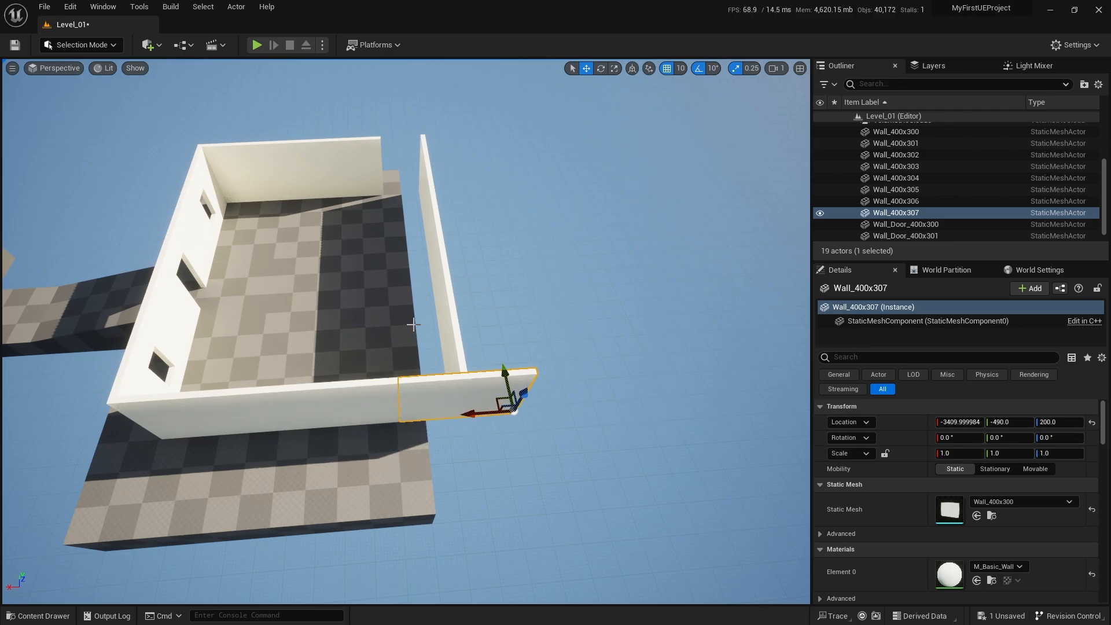
pyautogui.click(349, 134)
pyautogui.click(340, 171)
pyautogui.keyDown('alt'); pyautogui.moveTo(337, 200); pyautogui.dragTo(433, 197); pyautogui.keyUp('alt')
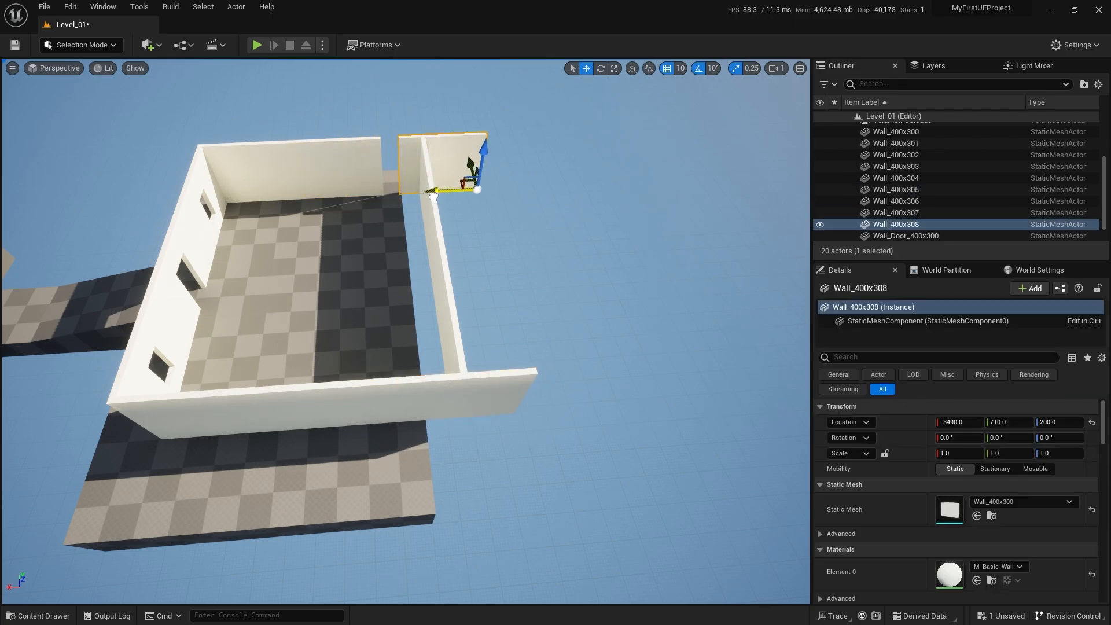
# Step: Select the three segments of the detached side wall and move them outward to close the ends of the extended walls
pyautogui.click(441, 238)
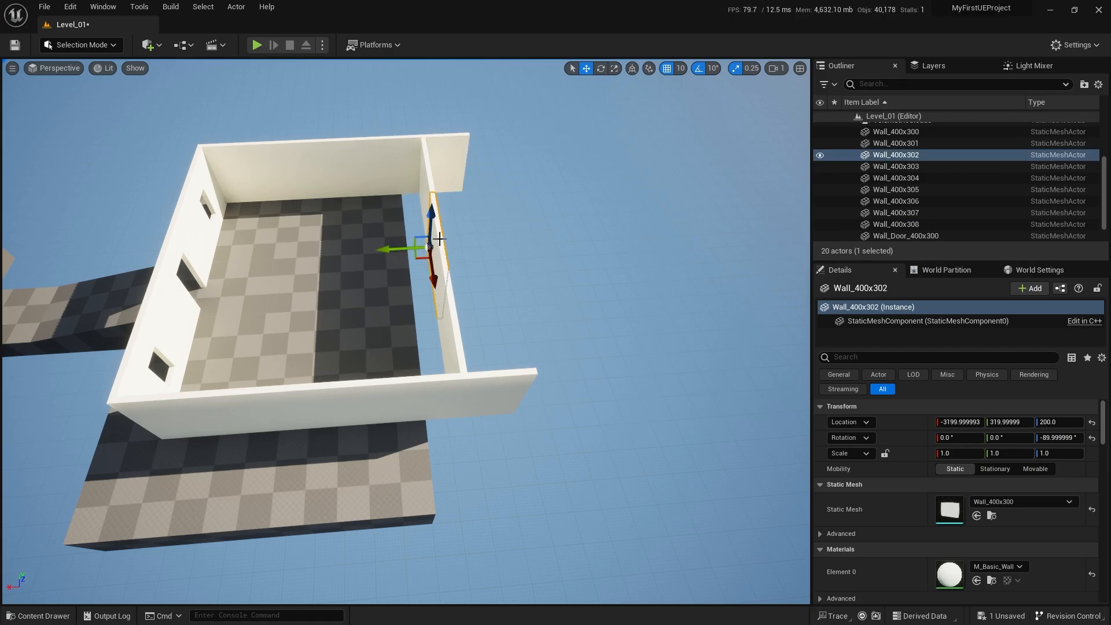
pyautogui.keyDown('ctrl'); pyautogui.click(423, 184); pyautogui.keyUp('ctrl')
pyautogui.keyDown('ctrl'); pyautogui.click(442, 305); pyautogui.keyUp('ctrl')
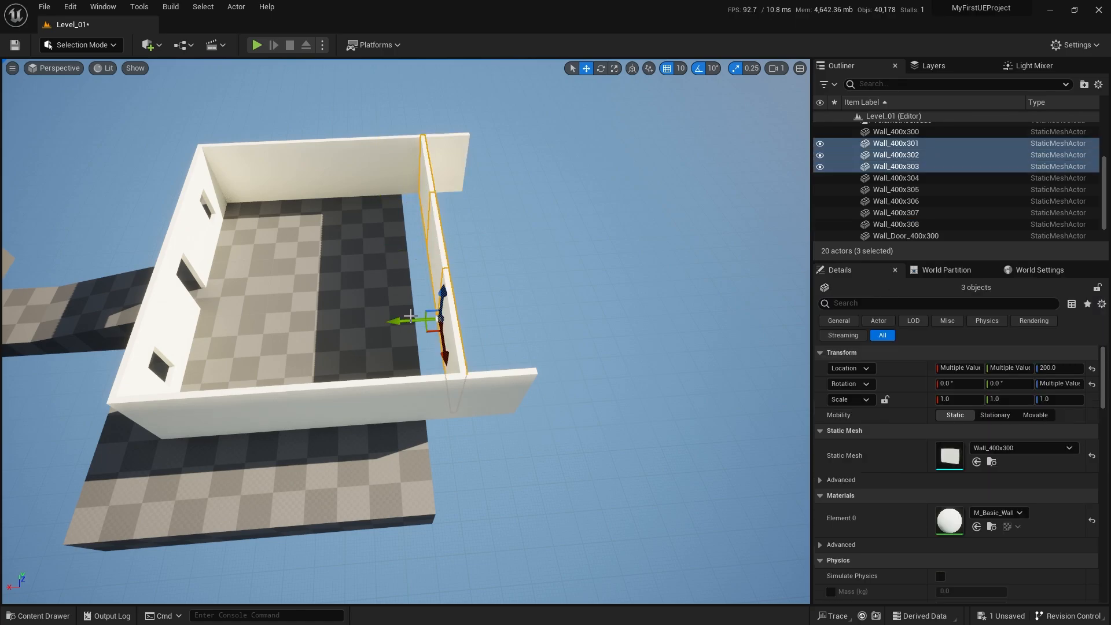
pyautogui.moveTo(401, 320); pyautogui.dragTo(458, 322)
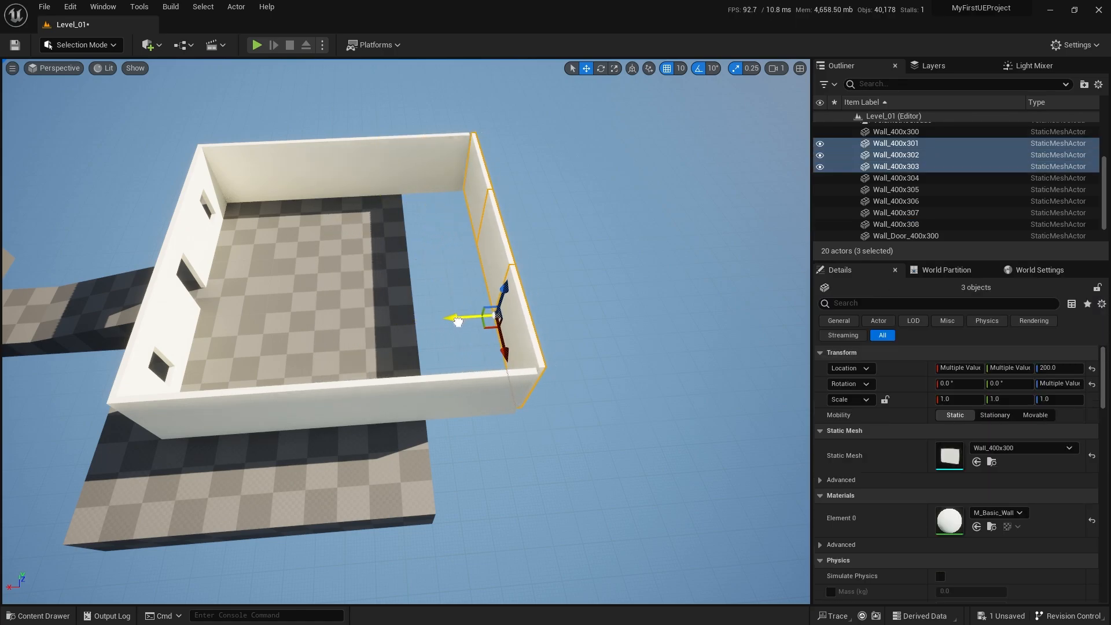
# Step: Select the CubeGridToolOutput floor mesh beneath the moved wall and switch the editor to Modeling mode
pyautogui.press('Escape')
pyautogui.press('a')
pyautogui.moveTo(457, 322); pyautogui.dragTo(182, 312, button='right')
pyautogui.press('w')
pyautogui.press('s')
pyautogui.press('w')
pyautogui.click(413, 365)
pyautogui.press('s')
pyautogui.press('d')
pyautogui.press('s')
pyautogui.moveTo(391, 379); pyautogui.dragTo(392, 399, button='right')
pyautogui.click(97, 45)
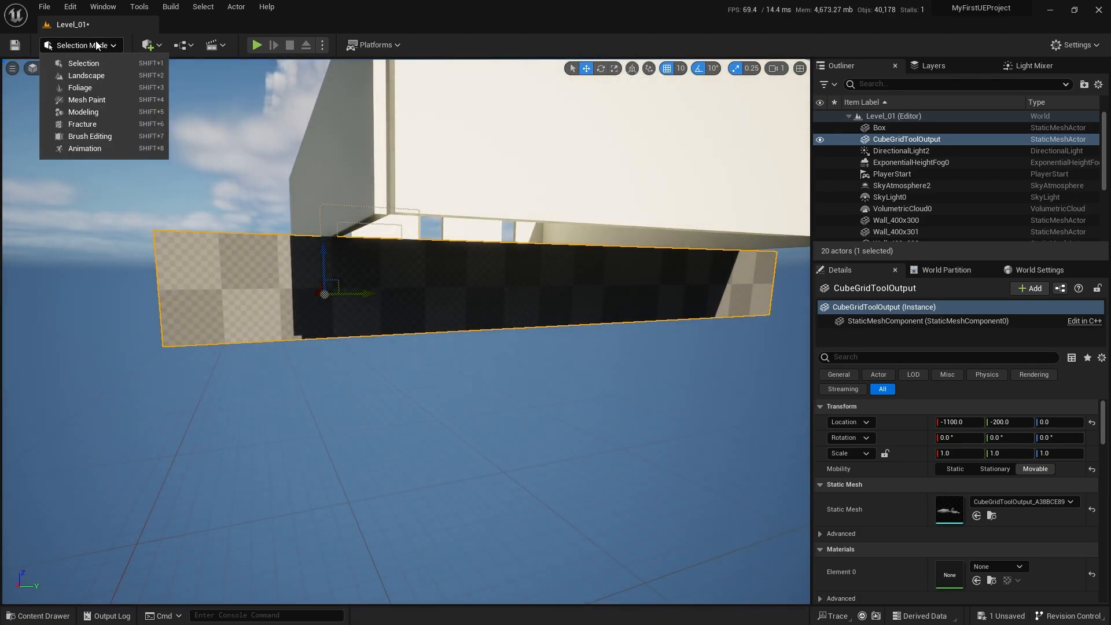
pyautogui.click(95, 116)
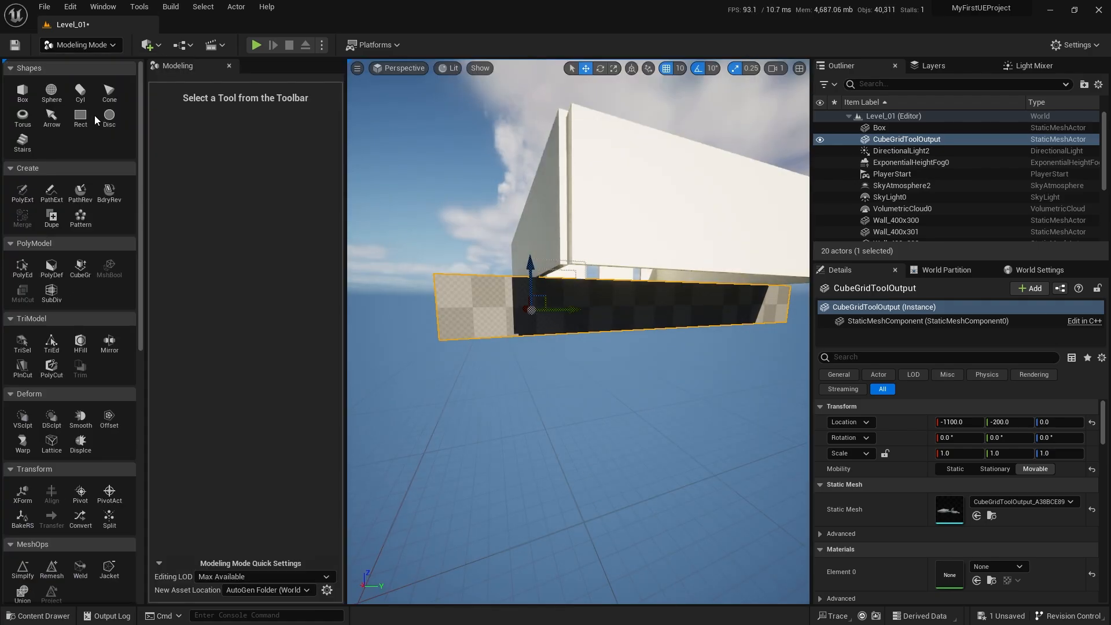
pyautogui.click(80, 269)
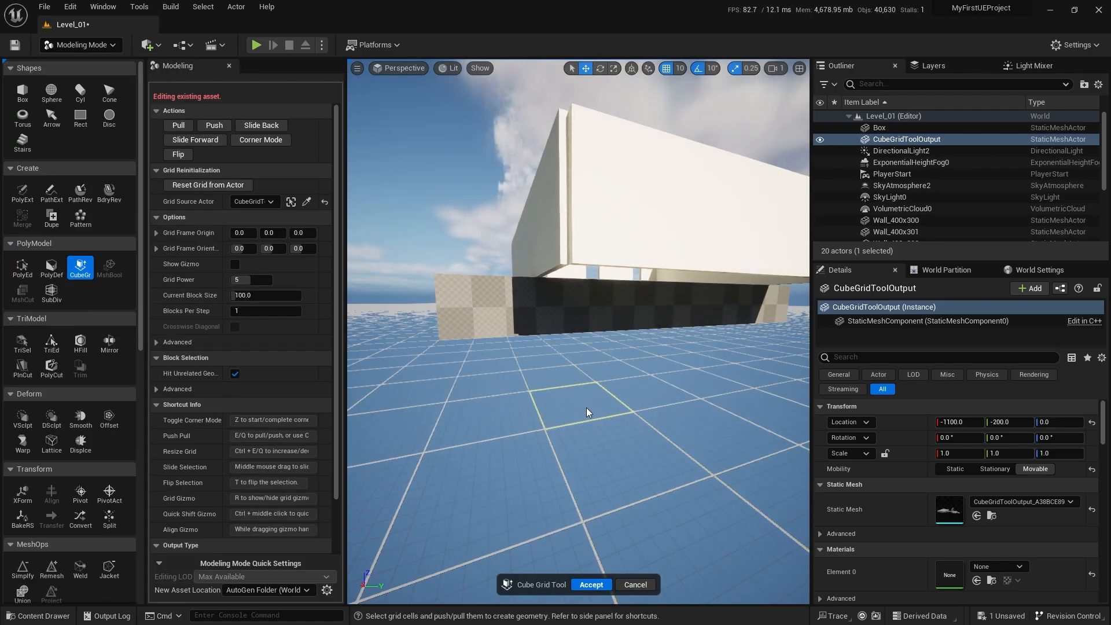
pyautogui.click(637, 585)
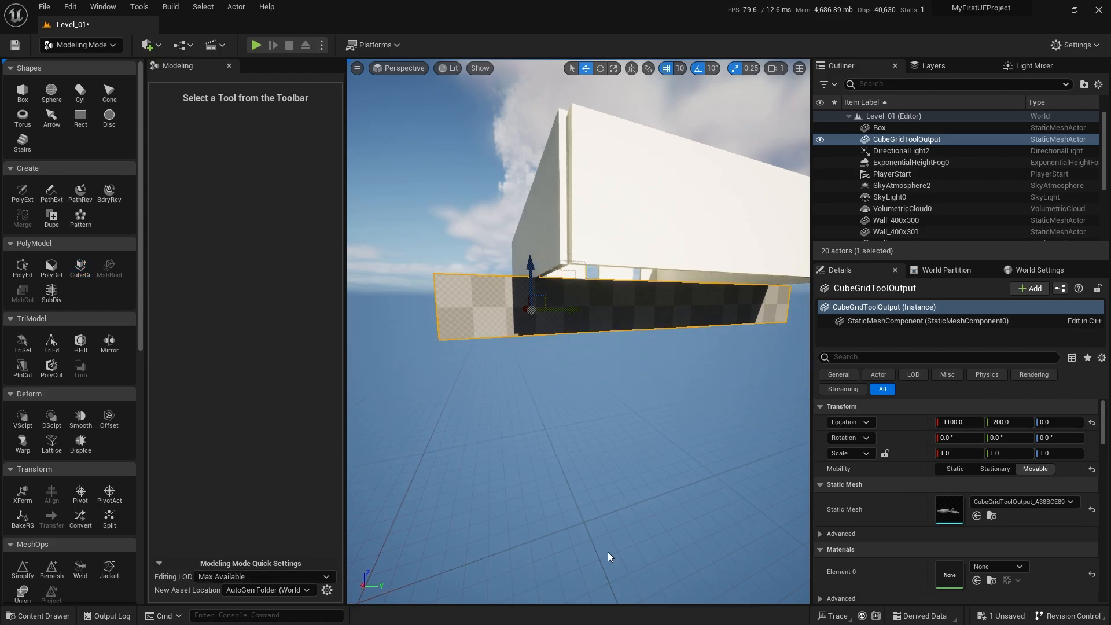
pyautogui.moveTo(476, 310); pyautogui.dragTo(468, 251, button='right')
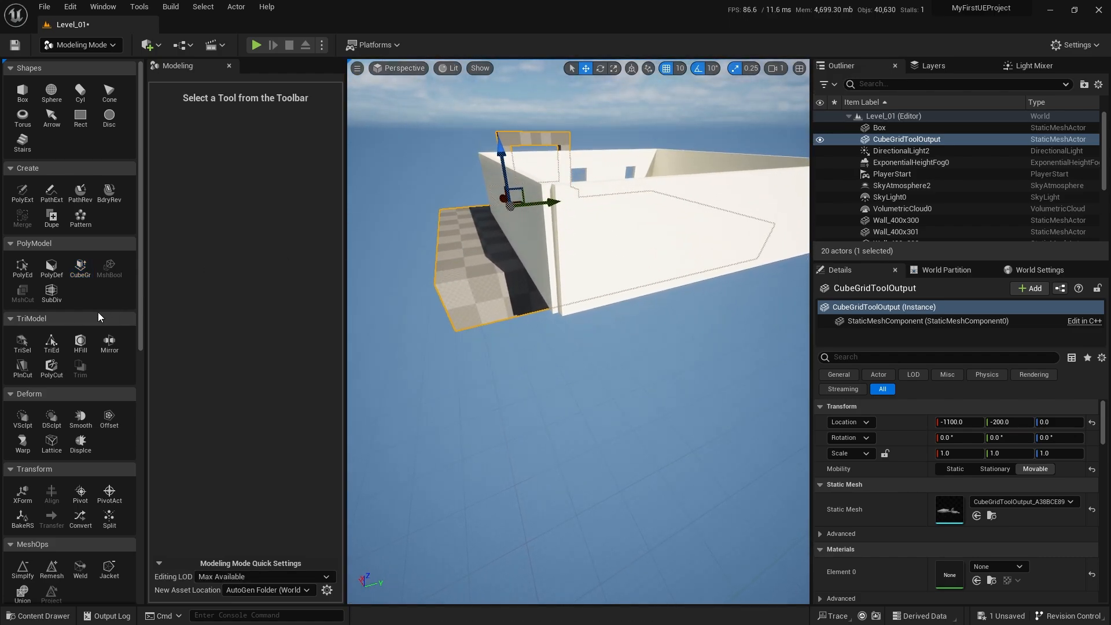
# Step: Edit the floor mesh with CubeGrid, pull its side face outward past the moved wall, and accept the extended floor
pyautogui.click(86, 278)
pyautogui.moveTo(389, 268)
pyautogui.mouseDown(button='right')
pyautogui.moveTo(389, 231)
pyautogui.moveTo(390, 268)
pyautogui.mouseUp(button='right')
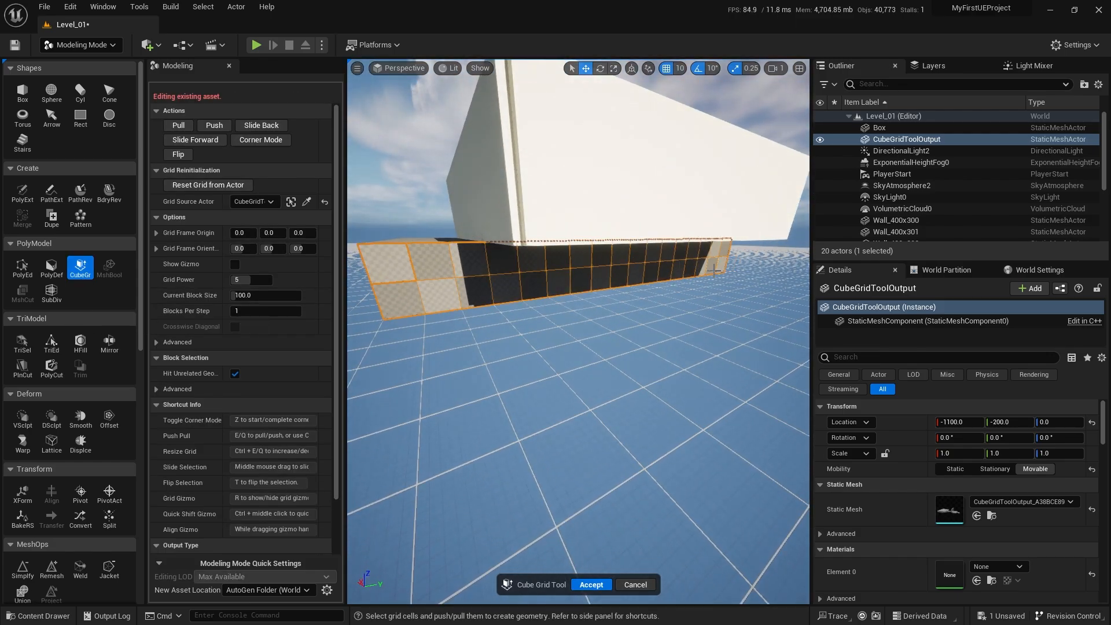
pyautogui.moveTo(711, 269); pyautogui.dragTo(715, 320, button='right')
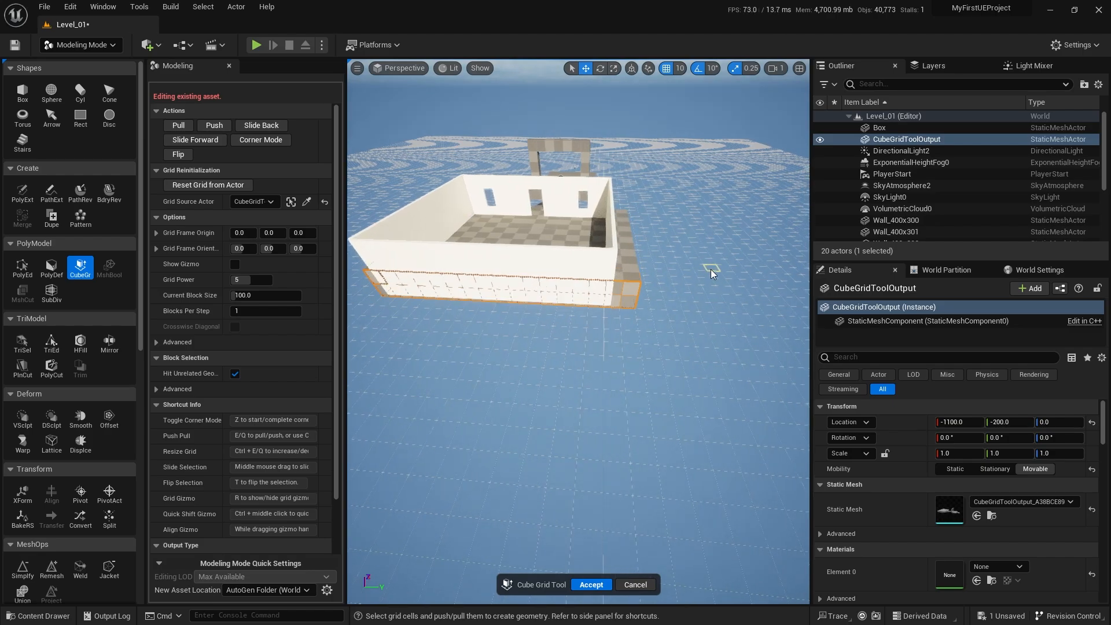
pyautogui.press('e')
pyautogui.press('e')
pyautogui.press('e')
pyautogui.press('e')
pyautogui.press('e')
pyautogui.press('e')
pyautogui.moveTo(682, 281); pyautogui.dragTo(454, 275, button='right')
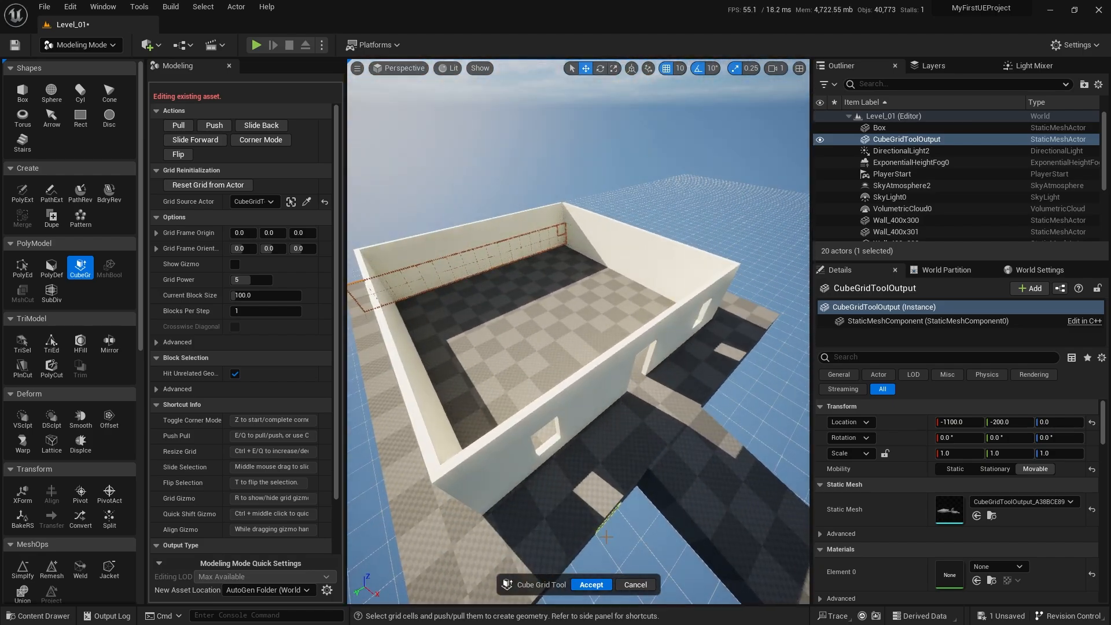
pyautogui.click(590, 585)
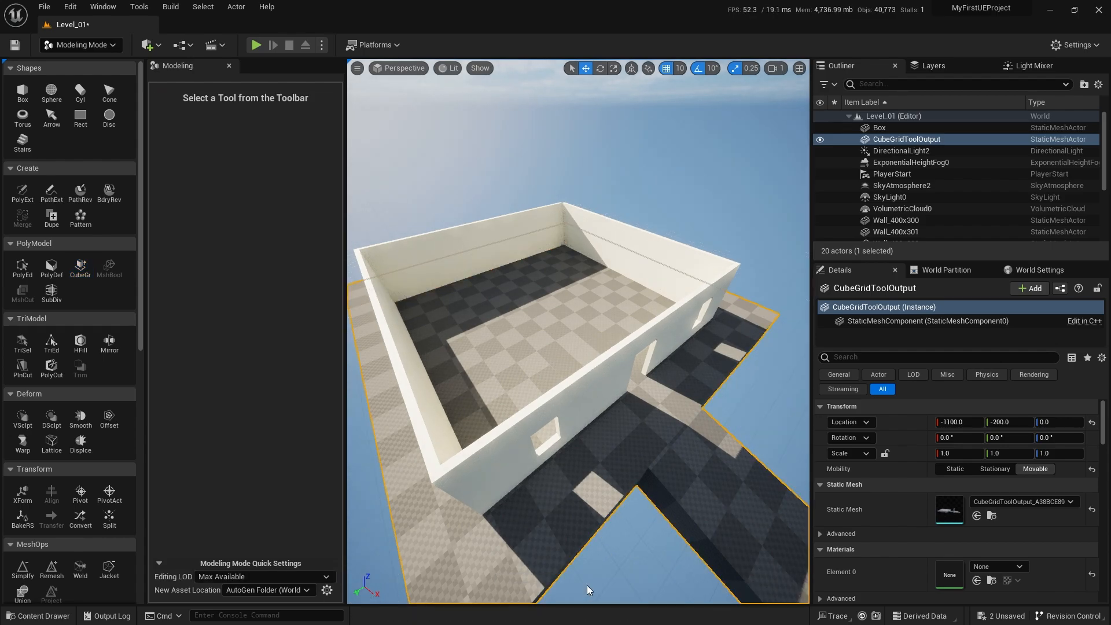
# Step: Return to Selection mode and playtest the level, running the character through the doorway into the enlarged room before stopping
pyautogui.moveTo(591, 455); pyautogui.dragTo(570, 457, button='right')
pyautogui.hotkey('shift', '1')
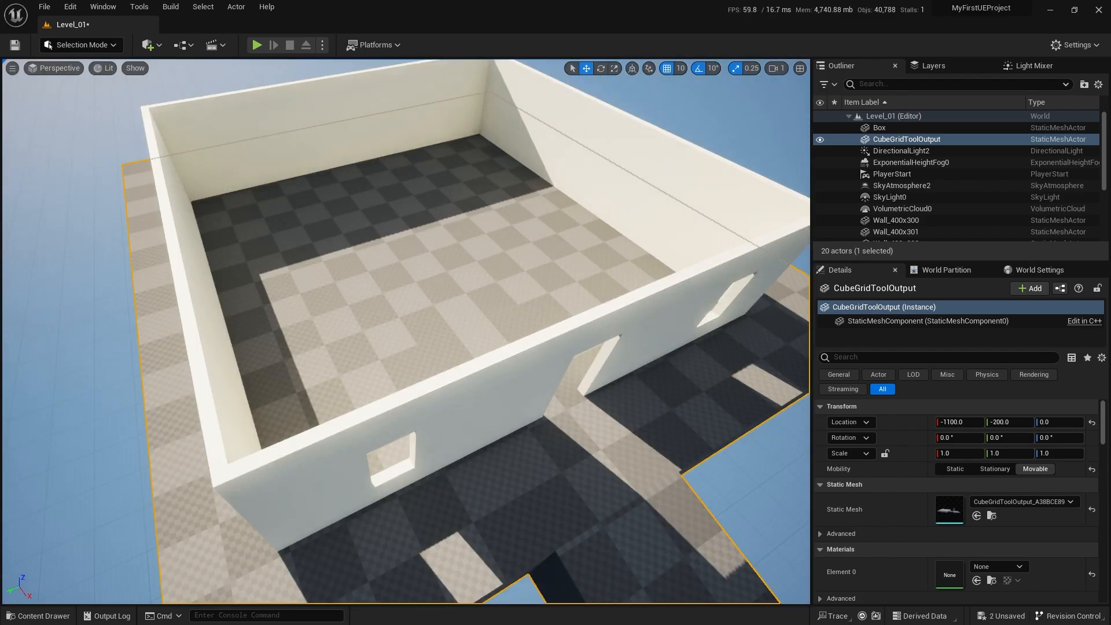
pyautogui.moveTo(572, 418); pyautogui.dragTo(509, 334, button='right')
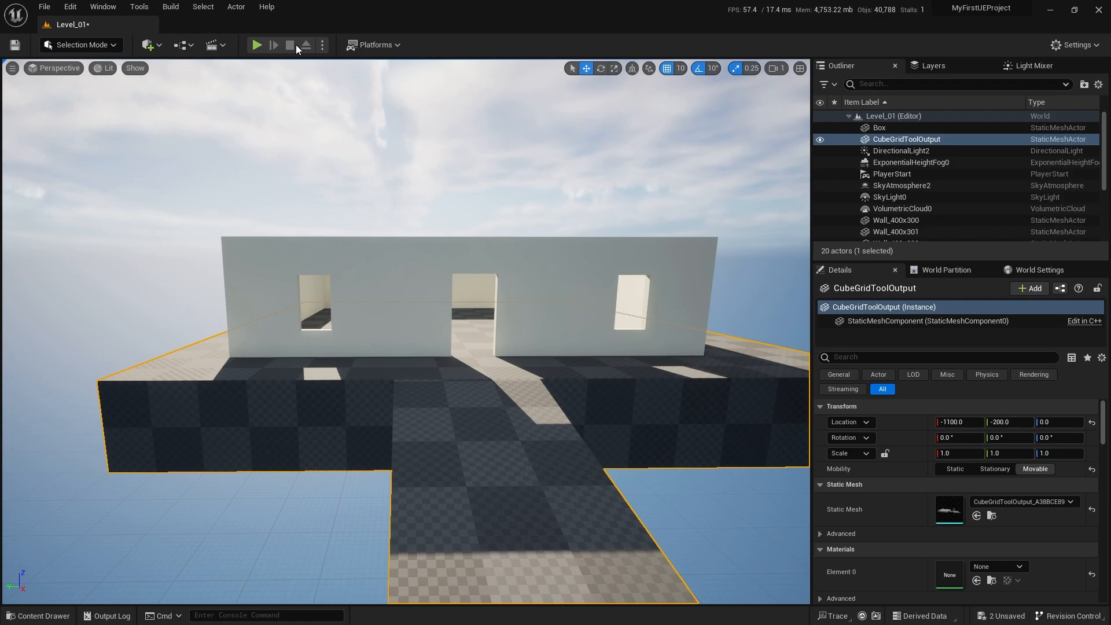
pyautogui.click(258, 45)
pyautogui.press('w')
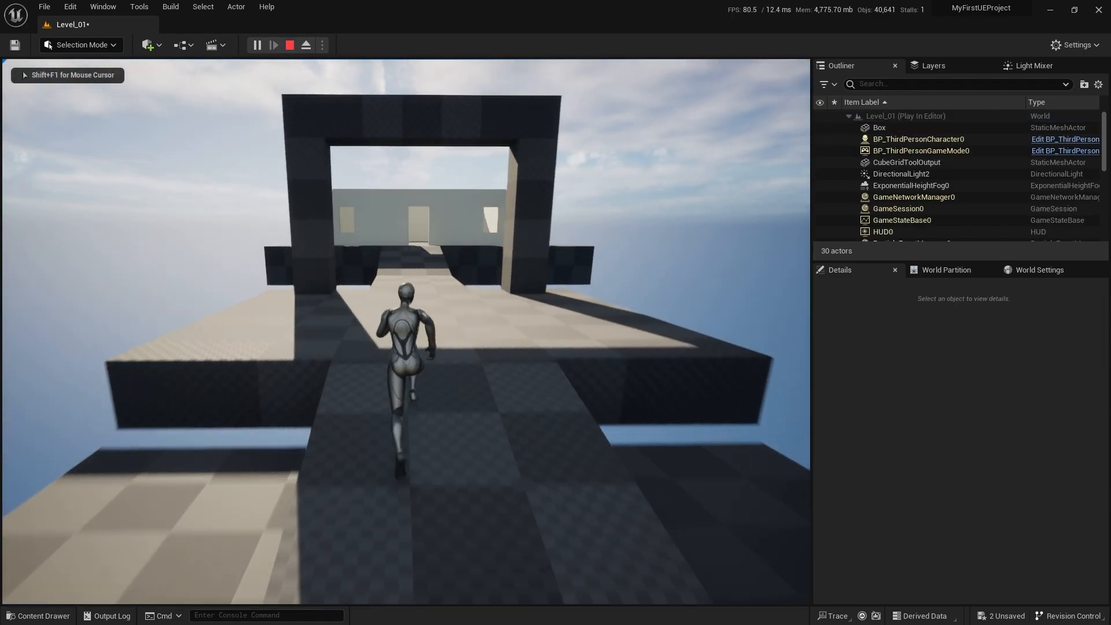
pyautogui.press('w')
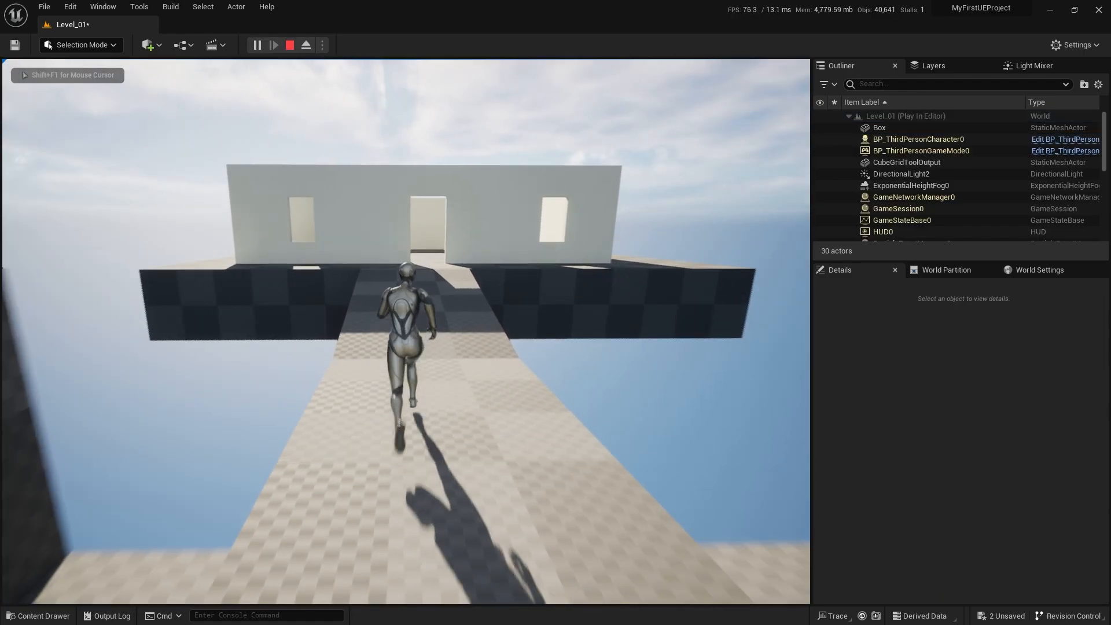
pyautogui.press('w')
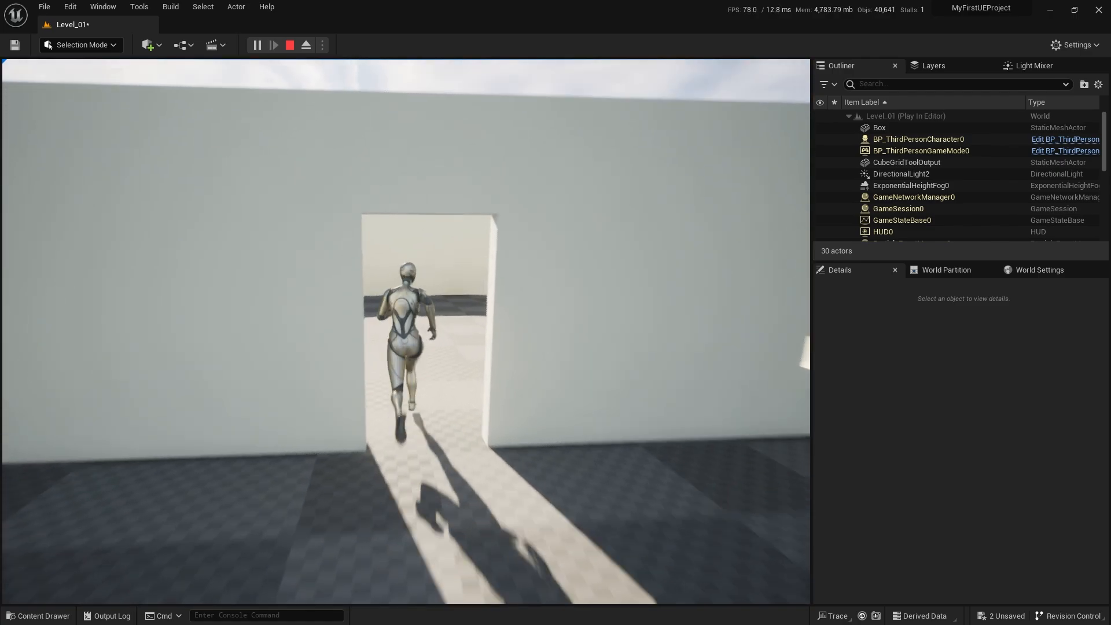
pyautogui.press('a')
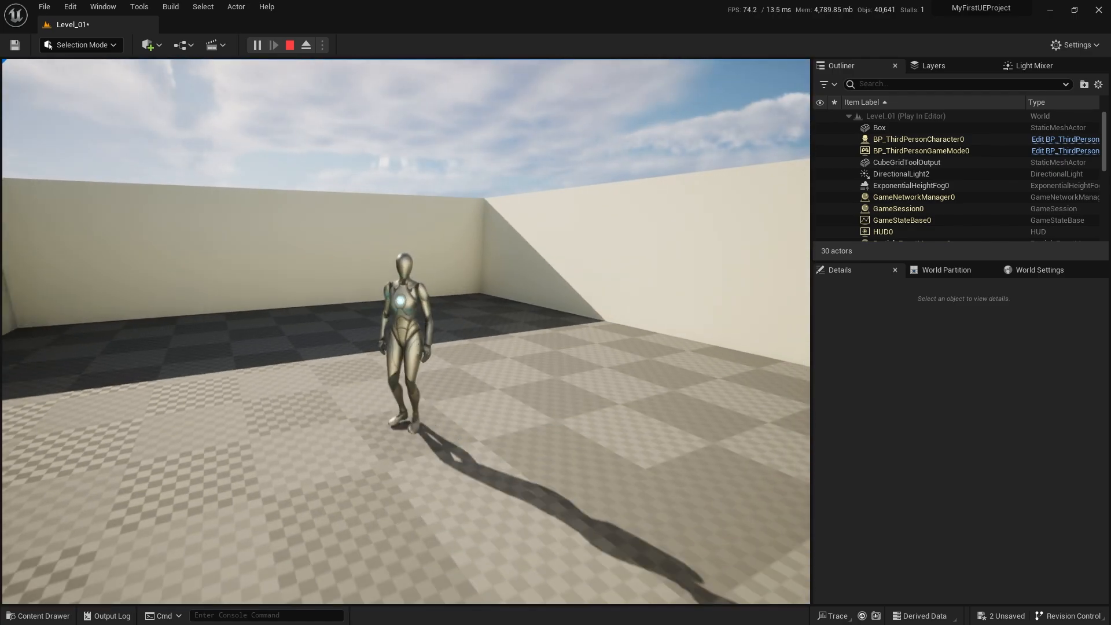
pyautogui.press('Escape')
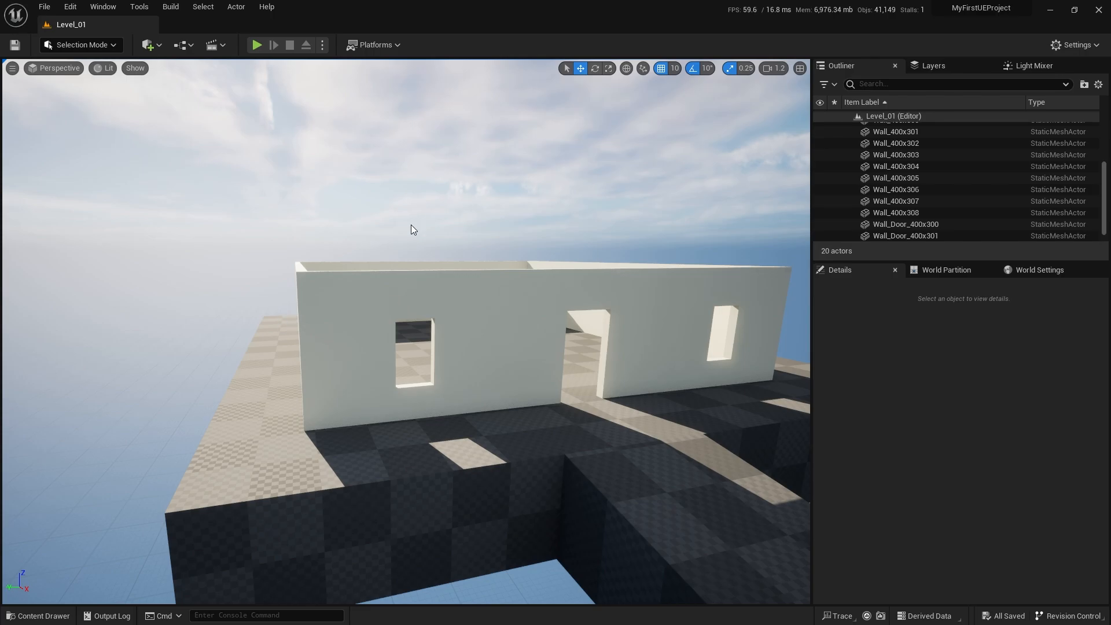
# Step: Switch to Modeling mode and create a 100 x 100 x 100 box on the floor beside the house's corner
pyautogui.click(109, 45)
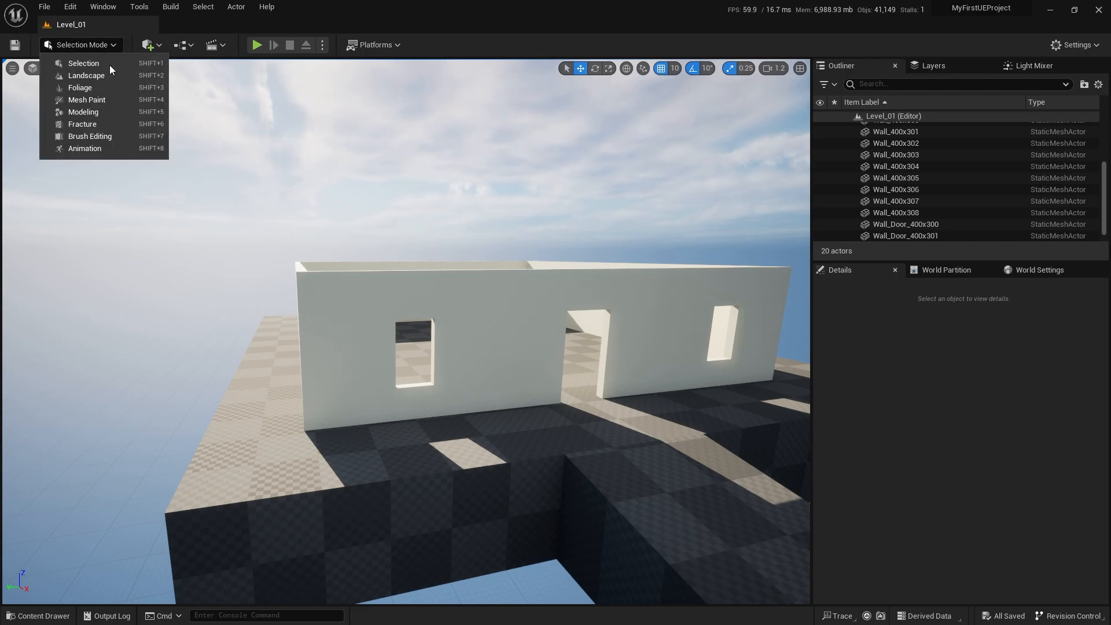
pyautogui.click(81, 111)
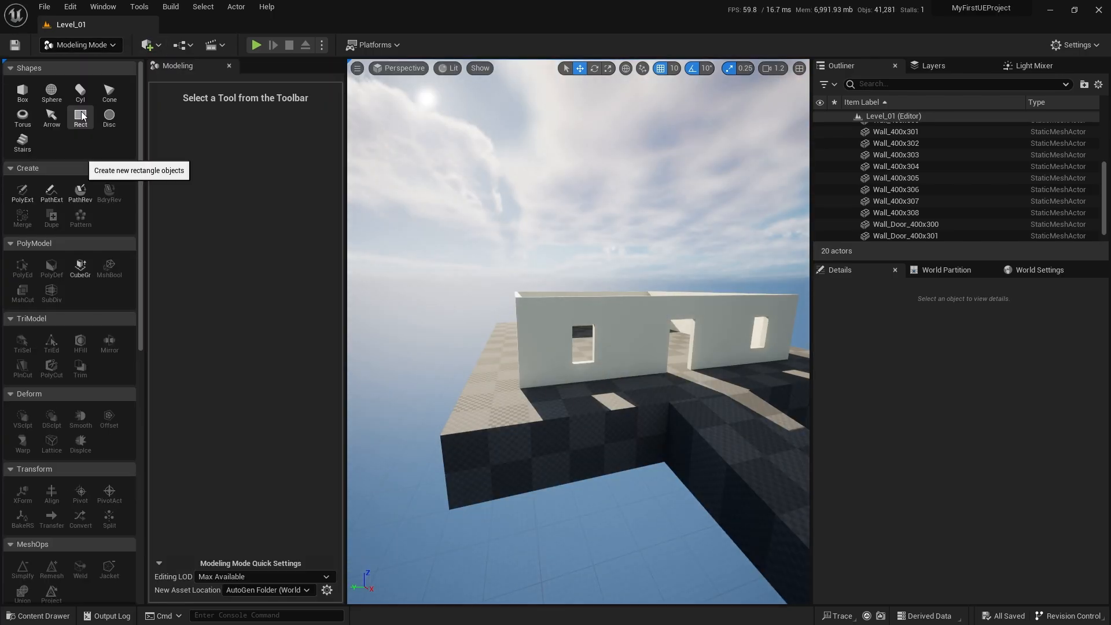
pyautogui.click(23, 93)
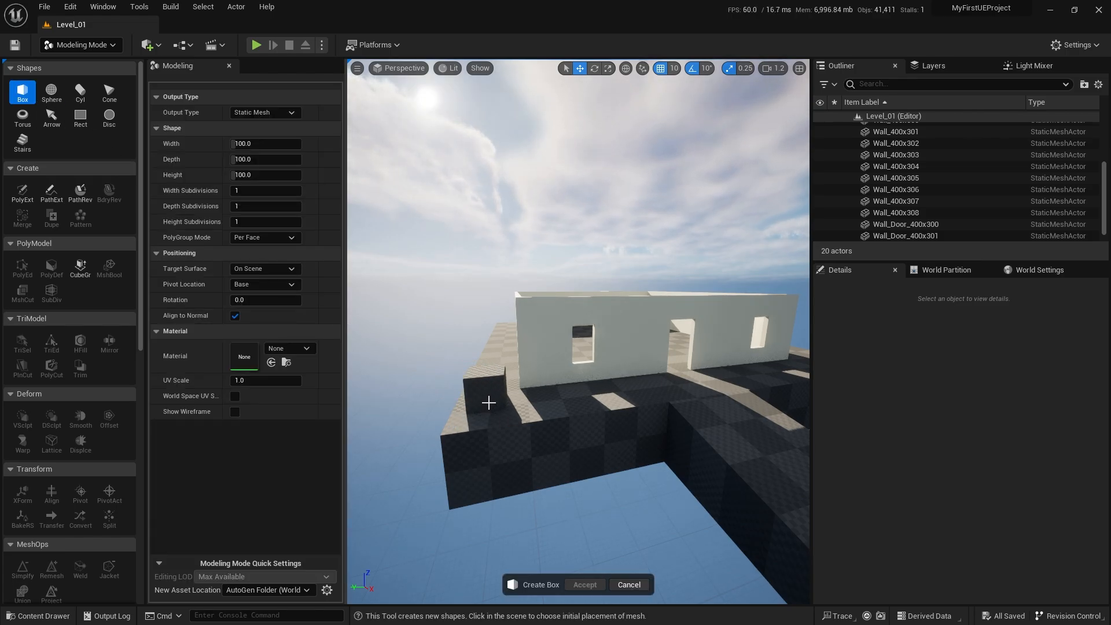
pyautogui.click(489, 402)
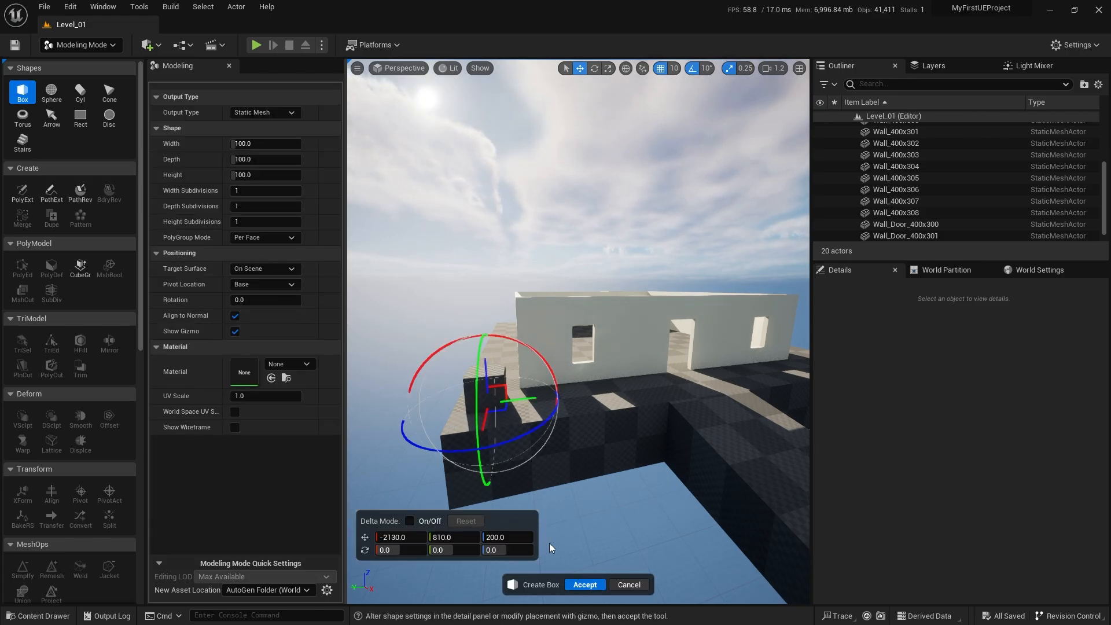
pyautogui.click(593, 589)
# Step: Move the new box onto the top of the wall corner at location -2220, 720, 500
pyautogui.moveTo(514, 424); pyautogui.dragTo(507, 482, button='right')
pyautogui.press('e')
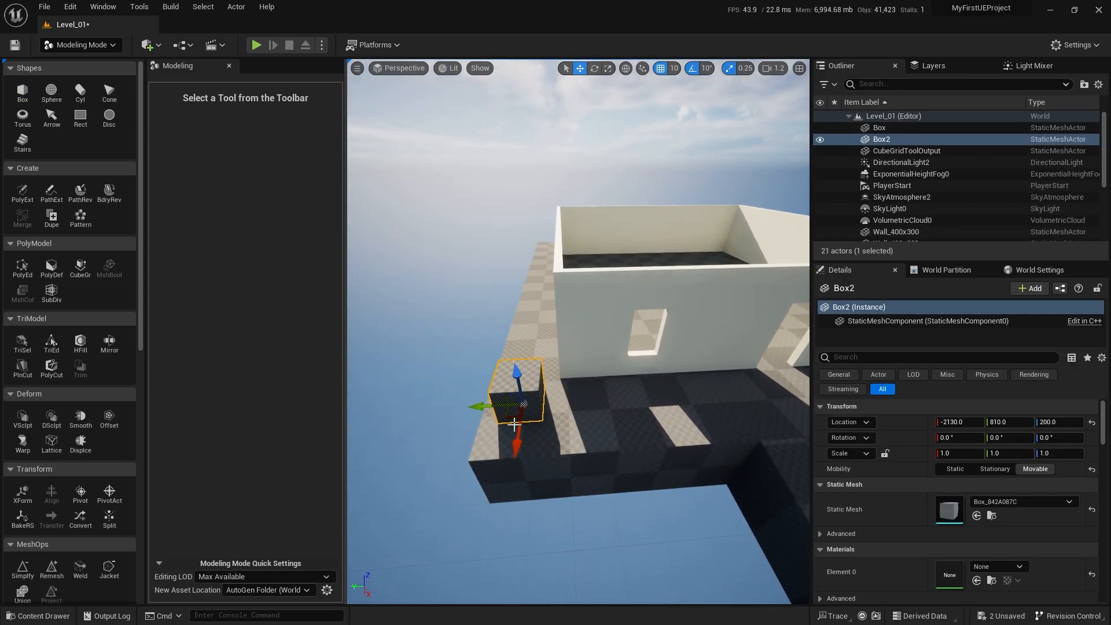
pyautogui.moveTo(511, 420); pyautogui.dragTo(549, 243)
pyautogui.moveTo(538, 266); pyautogui.dragTo(531, 370, button='right')
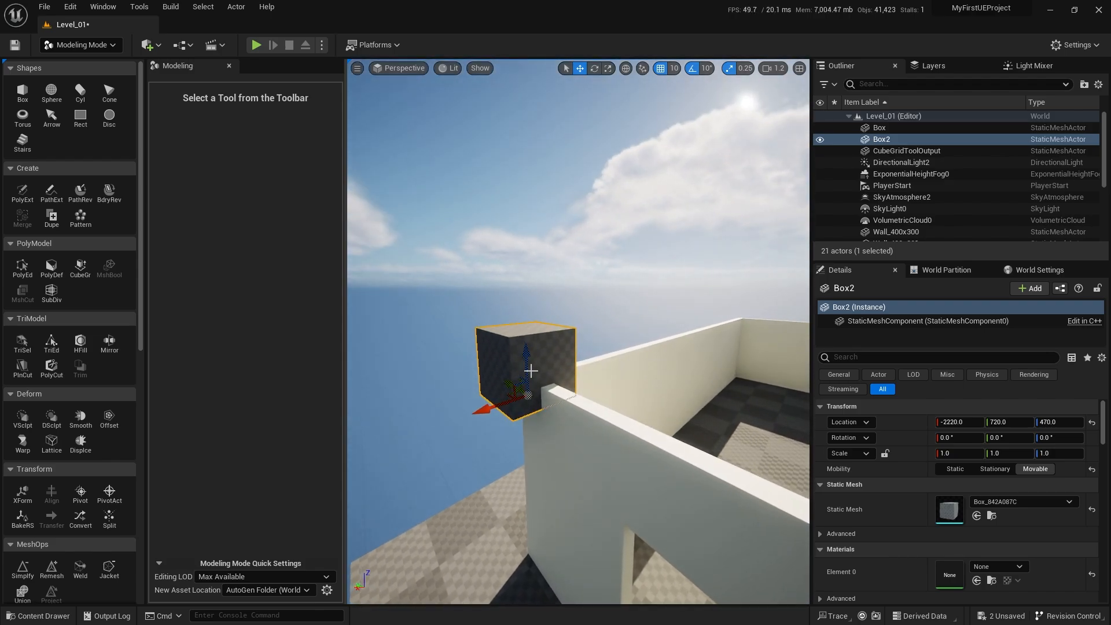
pyautogui.keyDown('alt'); pyautogui.moveTo(529, 339); pyautogui.dragTo(428, 358); pyautogui.keyUp('alt')
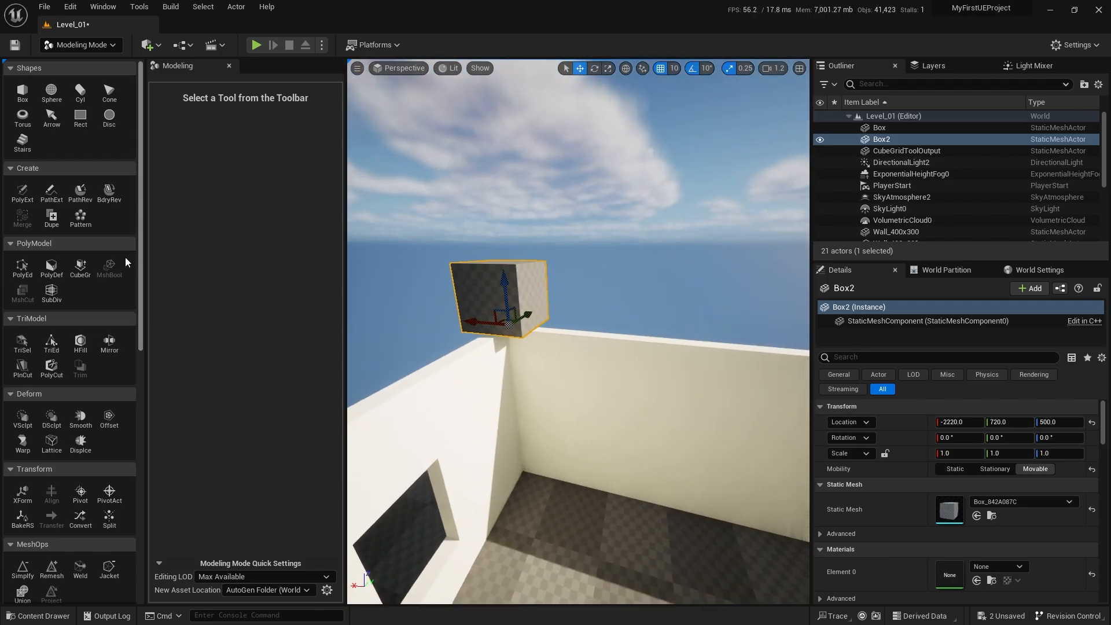
# Step: Open the box in PolyGroup Edit and stretch its side face along the wall to X -3500
pyautogui.click(22, 267)
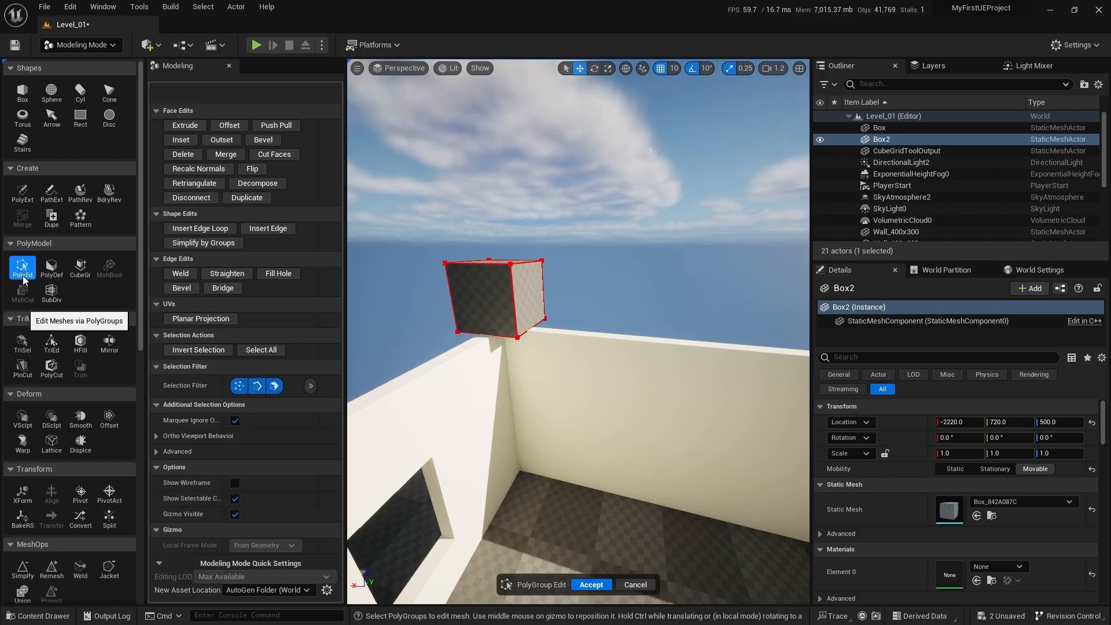
pyautogui.click(534, 298)
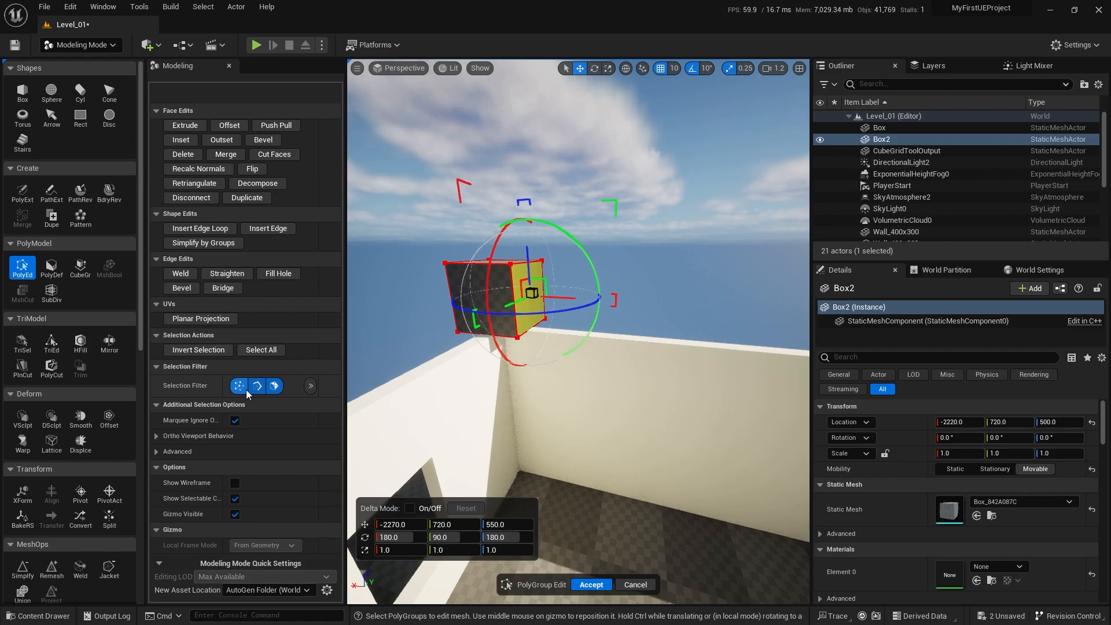
pyautogui.moveTo(500, 296)
pyautogui.mouseDown(button='right')
pyautogui.moveTo(509, 306)
pyautogui.moveTo(500, 297)
pyautogui.mouseUp(button='right')
pyautogui.press('s')
pyautogui.moveTo(484, 297); pyautogui.dragTo(752, 318)
pyautogui.moveTo(752, 319); pyautogui.dragTo(778, 331, button='right')
pyautogui.moveTo(586, 239); pyautogui.dragTo(661, 247)
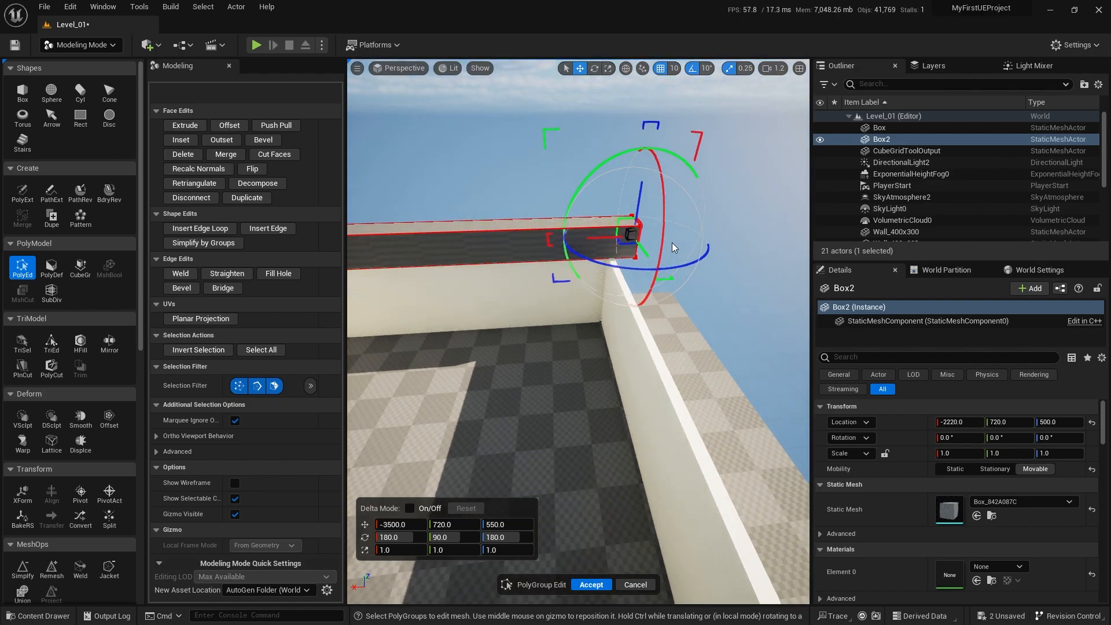
# Step: Stretch the beam's long inner face across the room to Y -560 so the mesh covers the house as a roof
pyautogui.click(517, 255)
pyautogui.moveTo(517, 255); pyautogui.dragTo(532, 223, button='right')
pyautogui.press('s')
pyautogui.moveTo(559, 278); pyautogui.dragTo(757, 308)
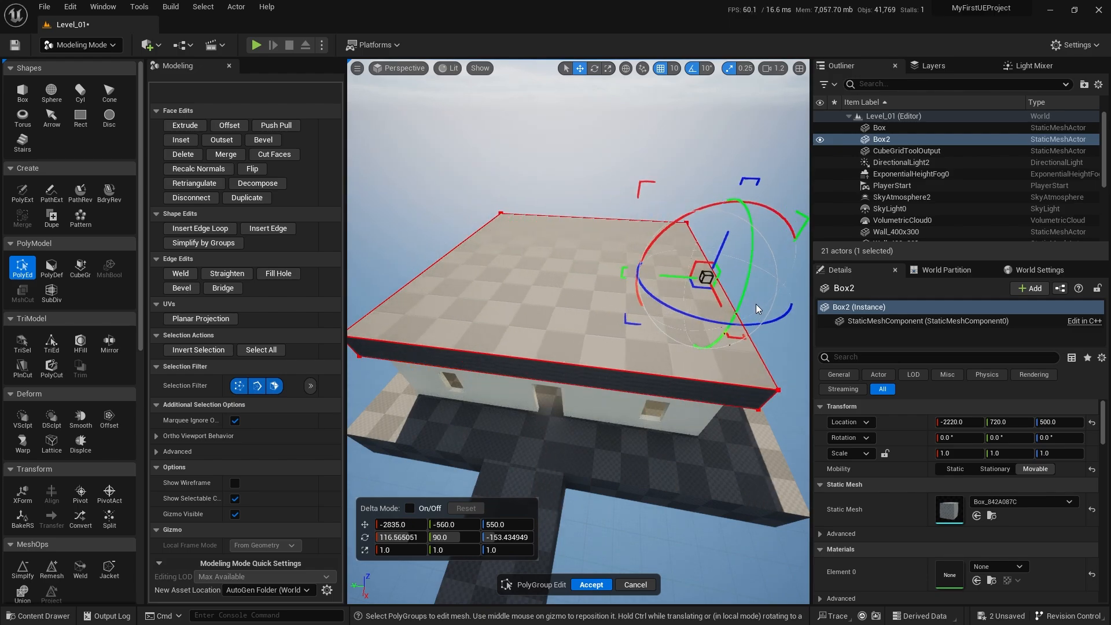
# Step: Select the roof's top face and lower it to Z 540 to thin the slab
pyautogui.press('d')
pyautogui.moveTo(750, 307); pyautogui.dragTo(425, 359, button='right')
pyautogui.press('e')
pyautogui.press('d')
pyautogui.press('s')
pyautogui.click(628, 362)
pyautogui.moveTo(629, 361); pyautogui.dragTo(656, 376, button='right')
pyautogui.press('q')
pyautogui.press('e')
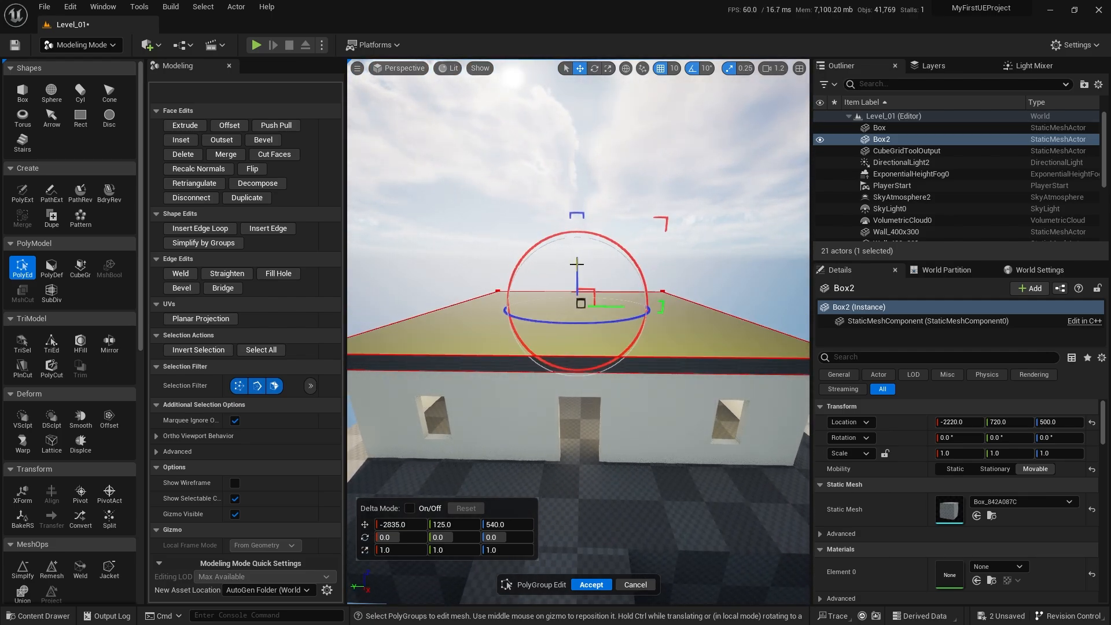
# Step: Insert an edge loop lengthwise through the middle of the roof slab, running from the front edge to the back
pyautogui.moveTo(578, 323)
pyautogui.mouseDown(button='right')
pyautogui.moveTo(577, 277)
pyautogui.moveTo(580, 329)
pyautogui.mouseUp(button='right')
pyautogui.press('q')
pyautogui.press('w')
pyautogui.press('e')
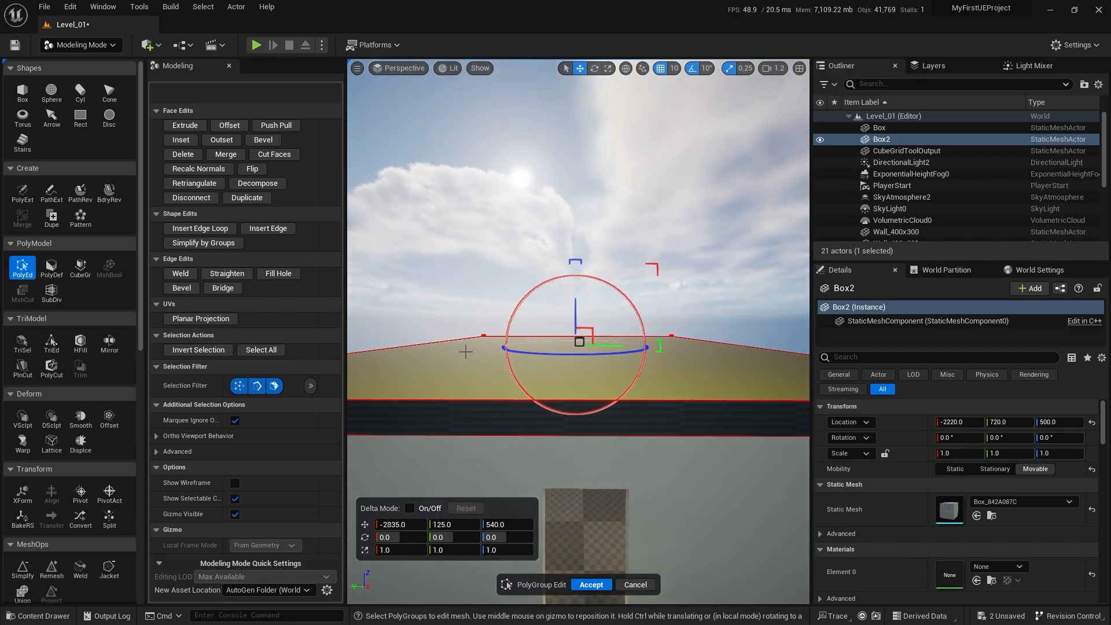
pyautogui.moveTo(465, 351); pyautogui.dragTo(472, 373, button='right')
pyautogui.press('e')
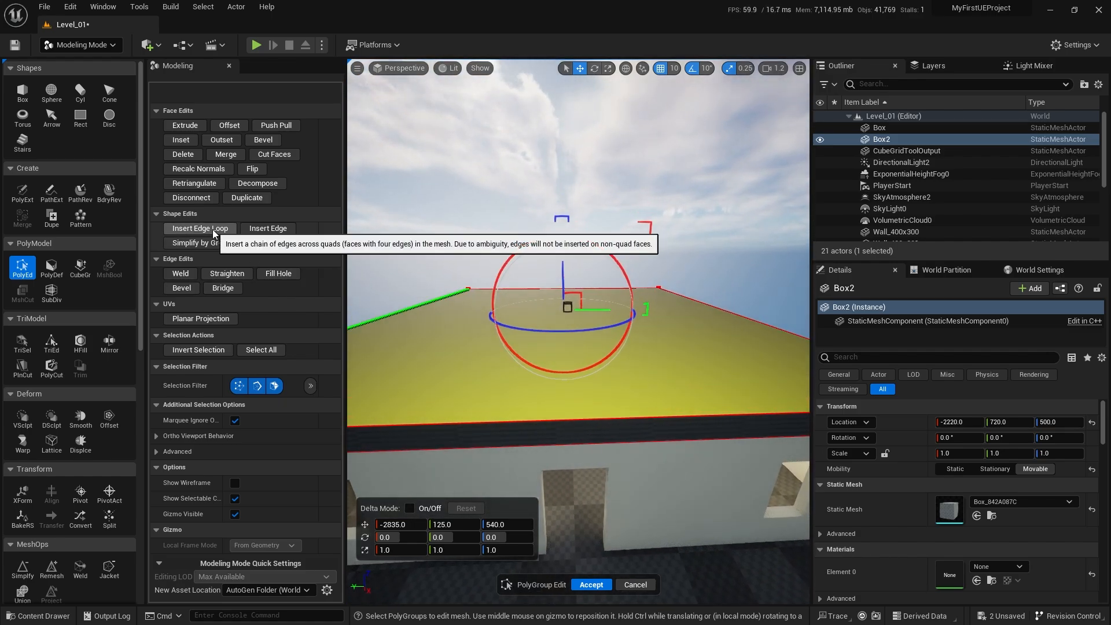
pyautogui.click(213, 229)
pyautogui.moveTo(567, 415); pyautogui.dragTo(564, 445, button='right')
pyautogui.press('e')
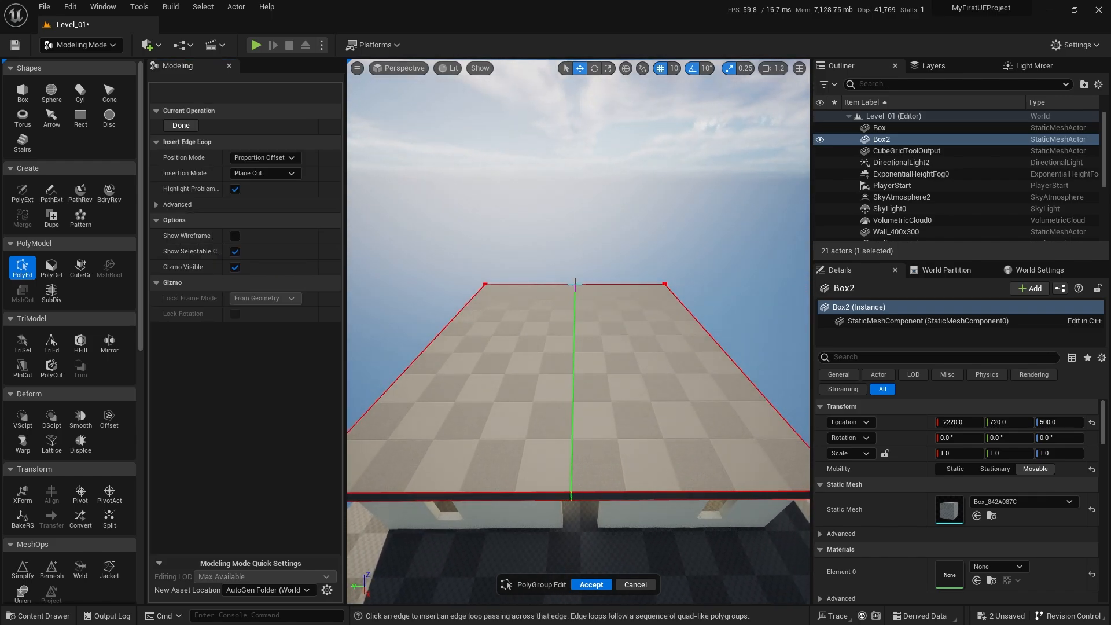
pyautogui.click(179, 126)
# Step: Select the roof's centre edges and raise them to Z 1070 to form a gable ridge
pyautogui.moveTo(598, 349); pyautogui.dragTo(570, 339, button='right')
pyautogui.click(572, 346)
pyautogui.scroll(-5, 571, 346)
pyautogui.click(582, 277)
pyautogui.moveTo(582, 276); pyautogui.dragTo(601, 239, button='right')
pyautogui.press('s')
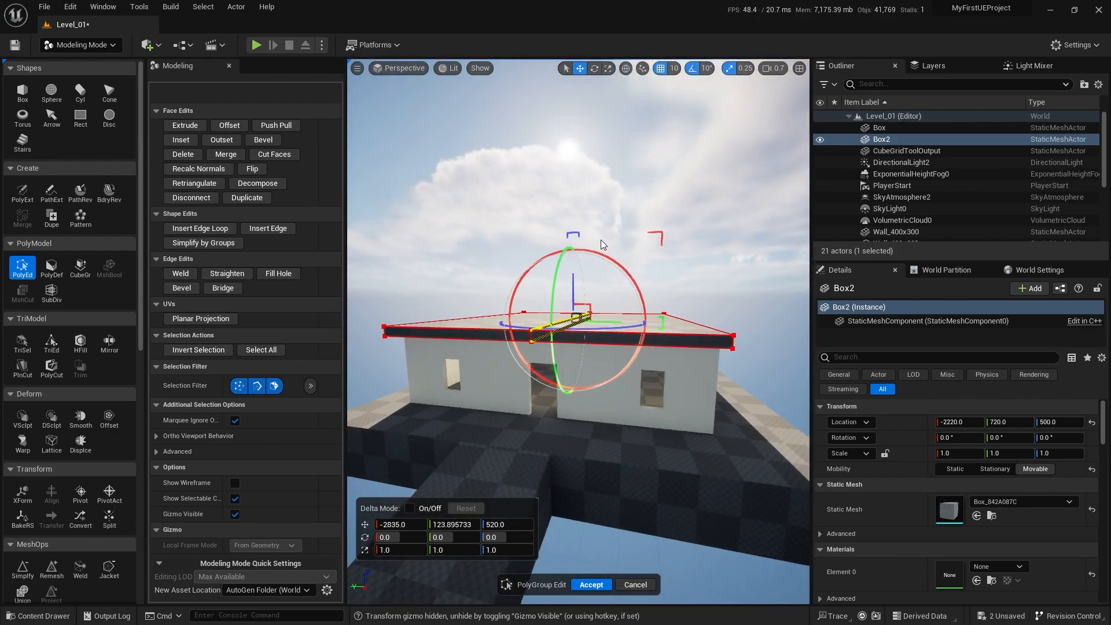
pyautogui.moveTo(574, 287); pyautogui.dragTo(586, 194)
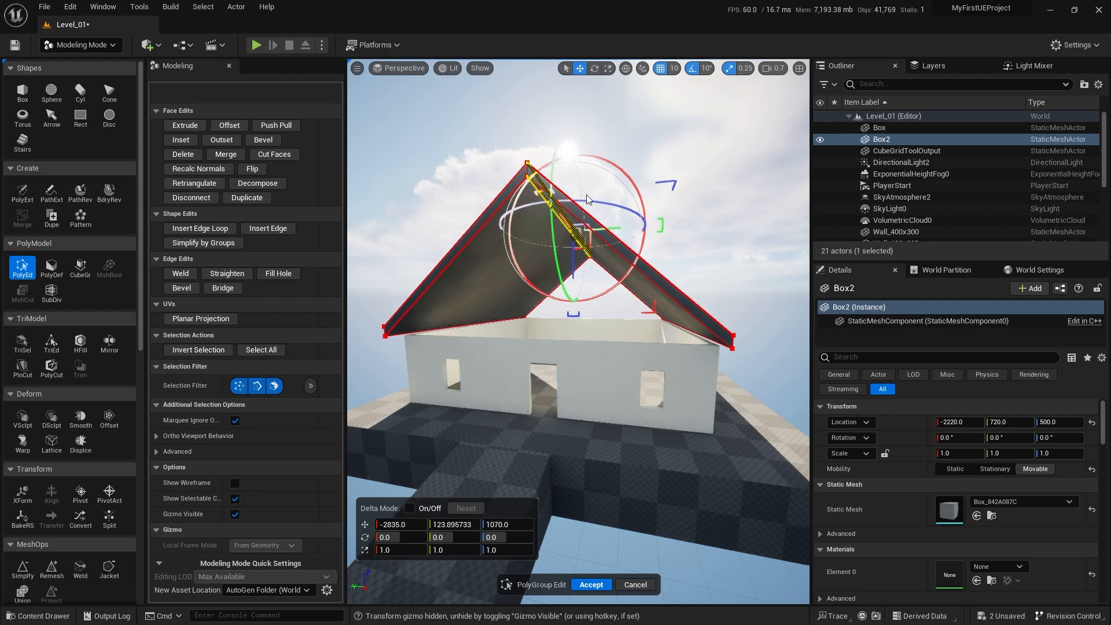
# Step: Adjust the roof's outer eave ends so they slope down past the side walls, placing one at Y -520, Z 490
pyautogui.moveTo(578, 243); pyautogui.dragTo(596, 250, button='right')
pyautogui.press('a')
pyautogui.press('a')
pyautogui.moveTo(586, 194)
pyautogui.mouseDown(button='right')
pyautogui.moveTo(583, 168)
pyautogui.moveTo(579, 182)
pyautogui.mouseUp(button='right')
pyautogui.press('w')
pyautogui.press('w')
pyautogui.moveTo(579, 312); pyautogui.dragTo(602, 335, button='right')
pyautogui.press('e')
pyautogui.press('a')
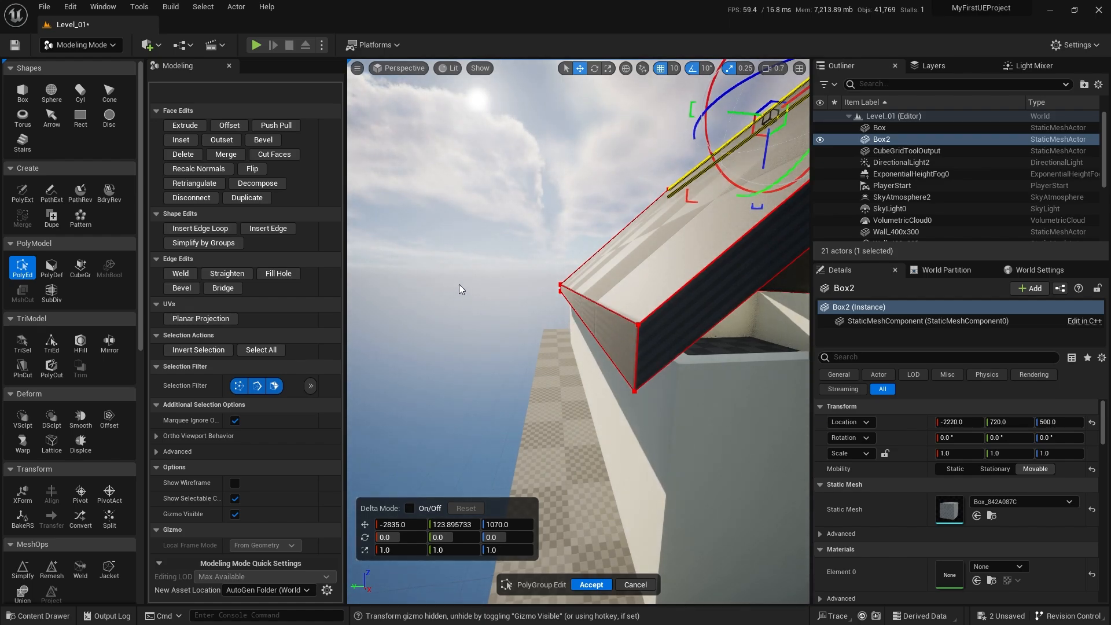
pyautogui.click(579, 302)
pyautogui.press('d')
pyautogui.moveTo(578, 302); pyautogui.dragTo(545, 292, button='right')
pyautogui.press('e')
pyautogui.press('q')
pyautogui.moveTo(532, 343); pyautogui.dragTo(529, 359)
pyautogui.press('d')
pyautogui.moveTo(529, 359); pyautogui.dragTo(513, 356, button='right')
pyautogui.click(577, 336)
pyautogui.press('a')
pyautogui.moveTo(577, 336); pyautogui.dragTo(581, 347, button='right')
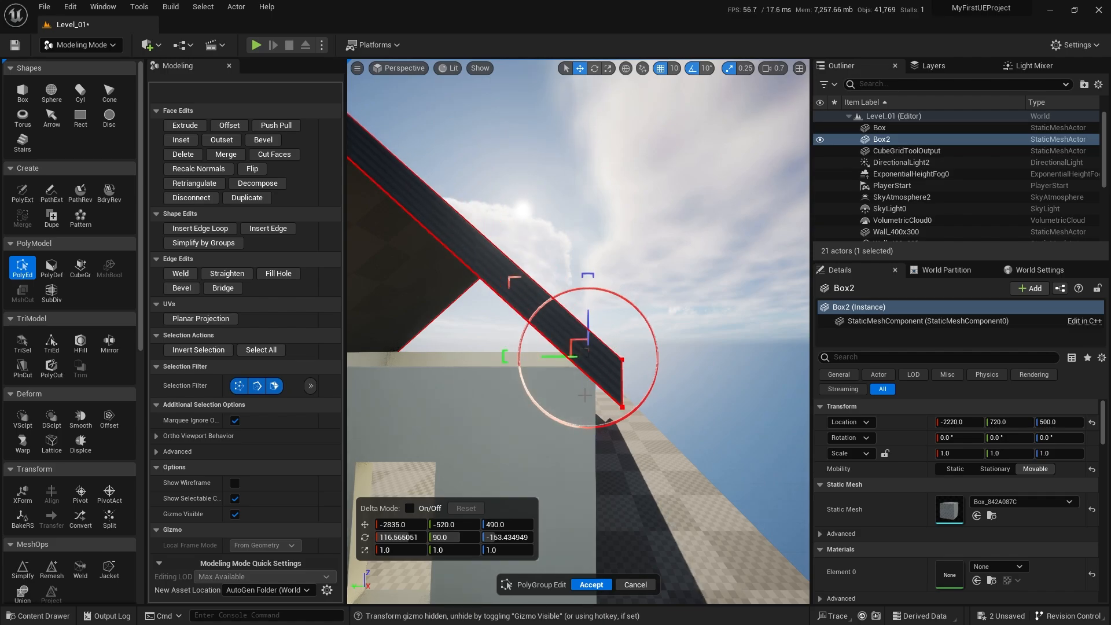
# Step: Inspect the gabled roof from outside and inside the house and accept the PolyGroup edits
pyautogui.press('s')
pyautogui.press('a')
pyautogui.moveTo(584, 396)
pyautogui.mouseDown(button='right')
pyautogui.moveTo(569, 393)
pyautogui.moveTo(585, 394)
pyautogui.mouseUp(button='right')
pyautogui.scroll(1, 580, 395)
pyautogui.press('w')
pyautogui.press('s')
pyautogui.press('d')
pyautogui.press('w')
pyautogui.press('s')
pyautogui.press('a')
pyautogui.scroll(2, 583, 393)
pyautogui.press('w')
pyautogui.moveTo(602, 559); pyautogui.dragTo(602, 560, button='right')
pyautogui.click(595, 585)
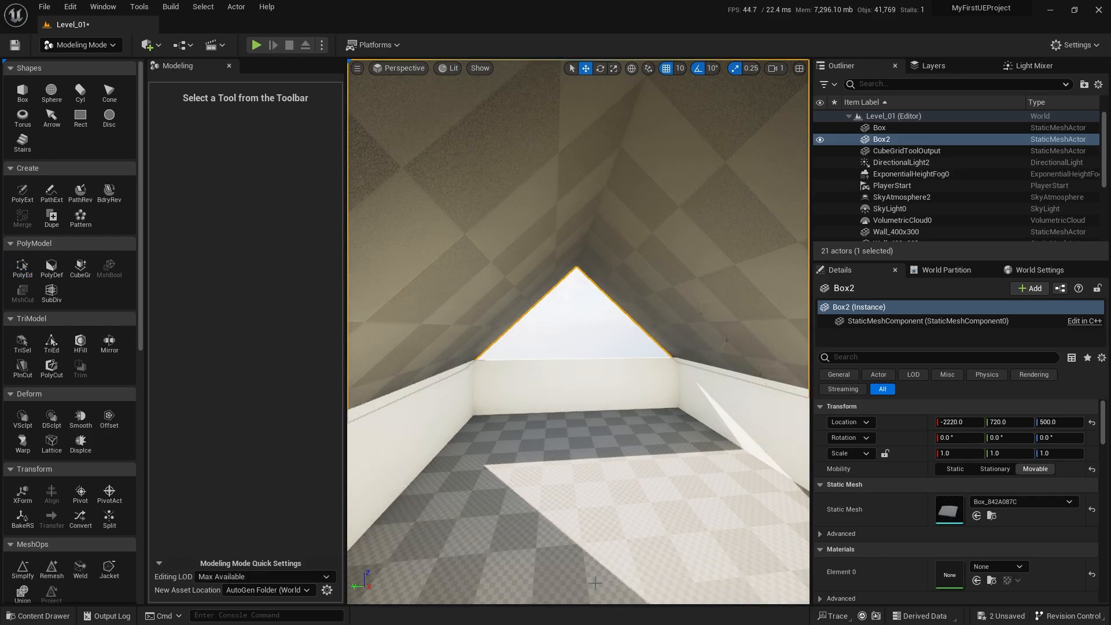
# Step: Deselect the roof and switch the editor to Selection Mode
pyautogui.press('s')
pyautogui.moveTo(597, 492); pyautogui.dragTo(600, 489, button='right')
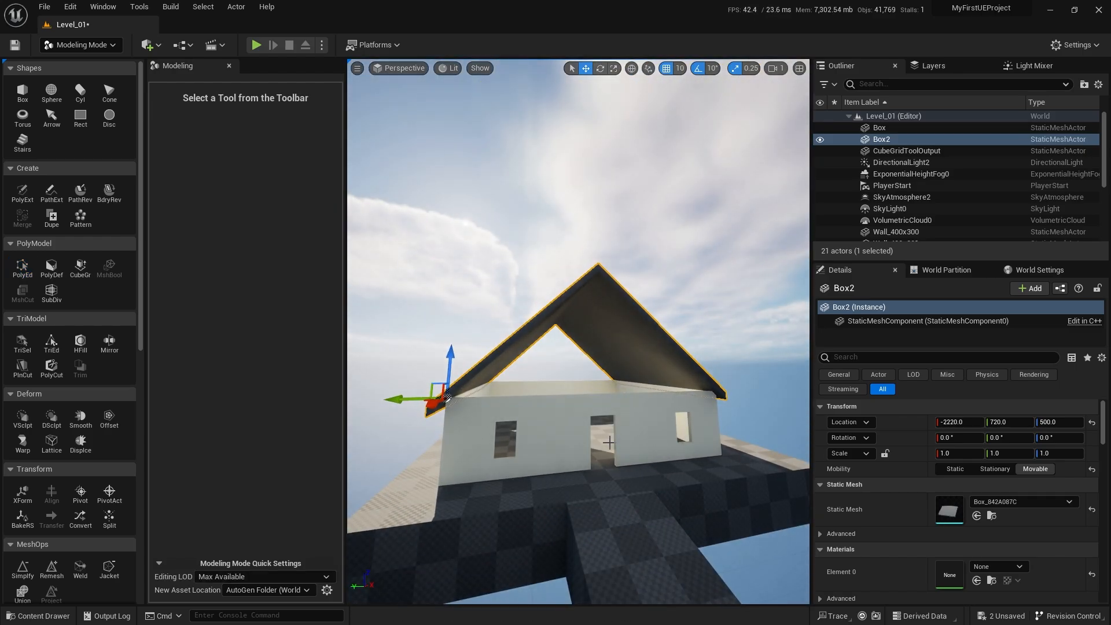
pyautogui.press('Escape')
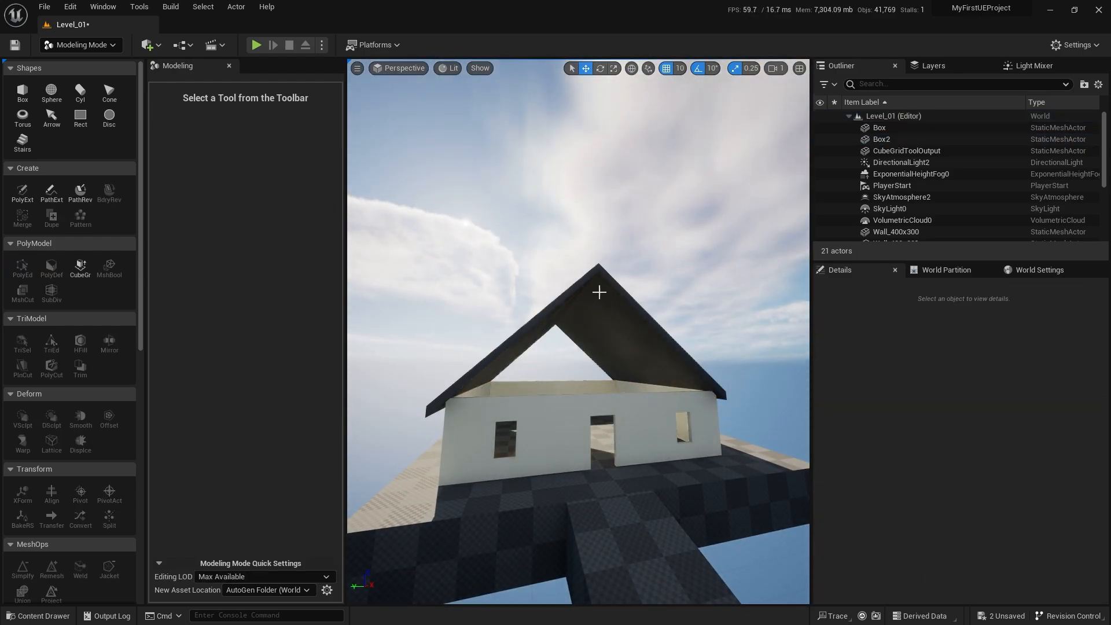
pyautogui.press('w')
pyautogui.moveTo(597, 290); pyautogui.dragTo(613, 300, button='right')
pyautogui.moveTo(604, 384); pyautogui.dragTo(604, 386, button='right')
pyautogui.press('a')
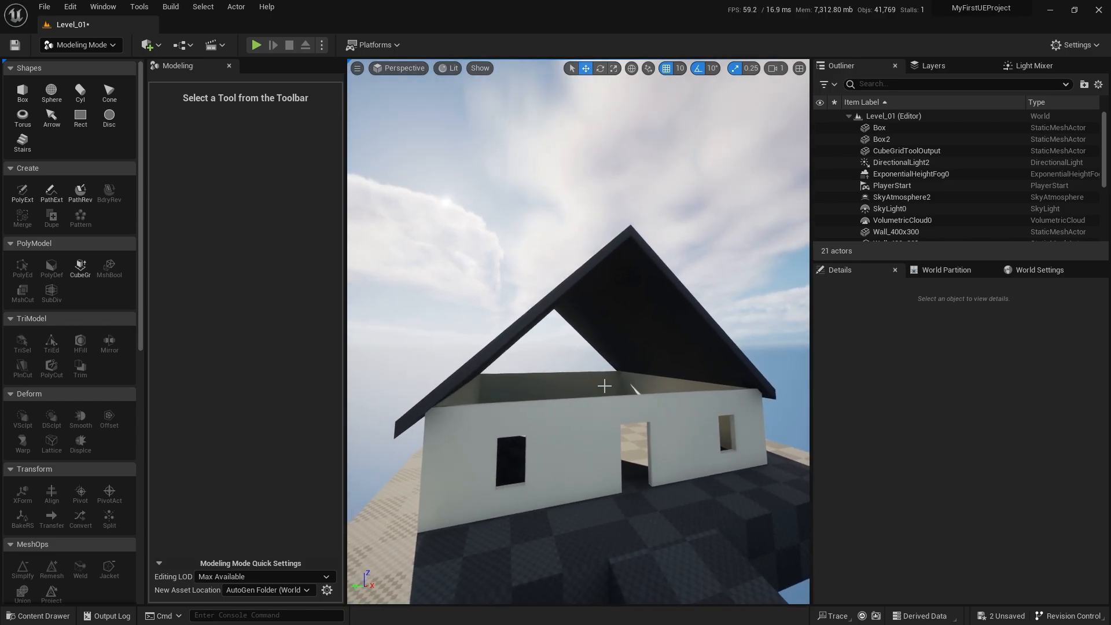
pyautogui.hotkey('shift', '1')
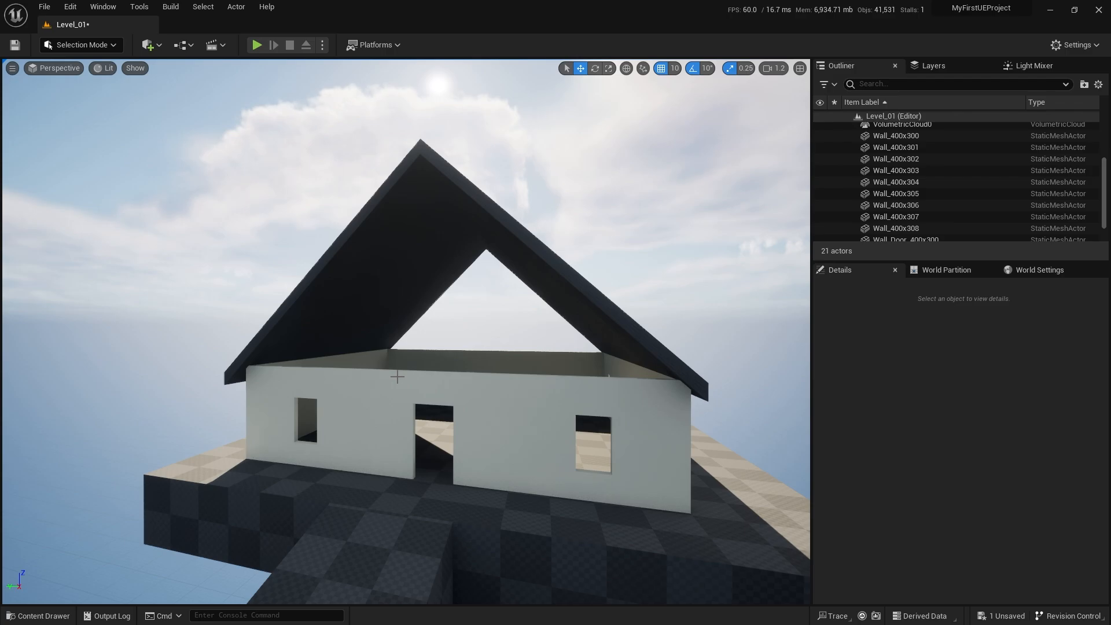
# Step: Duplicate the nine plain side and back wall segments upward to Z 500, with the grid snap size set to 100
pyautogui.moveTo(334, 387); pyautogui.dragTo(314, 401, button='right')
pyautogui.press('w')
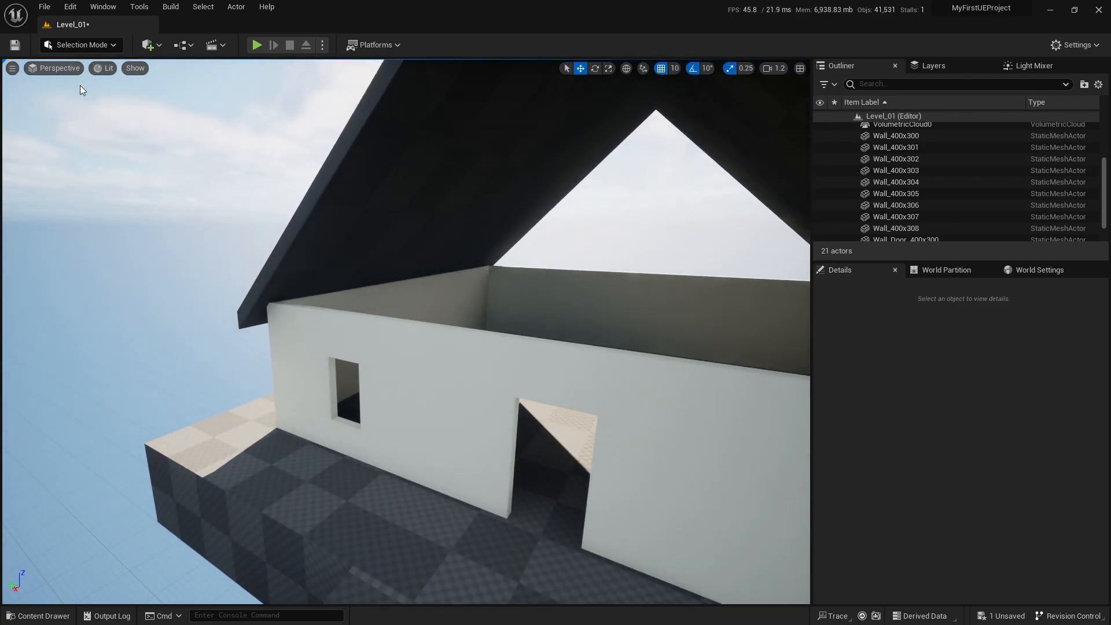
pyautogui.click(397, 309)
pyautogui.press('e')
pyautogui.moveTo(397, 309); pyautogui.dragTo(417, 338, button='right')
pyautogui.keyDown('ctrl'); pyautogui.click(243, 308); pyautogui.keyUp('ctrl')
pyautogui.keyDown('ctrl'); pyautogui.click(415, 260); pyautogui.keyUp('ctrl')
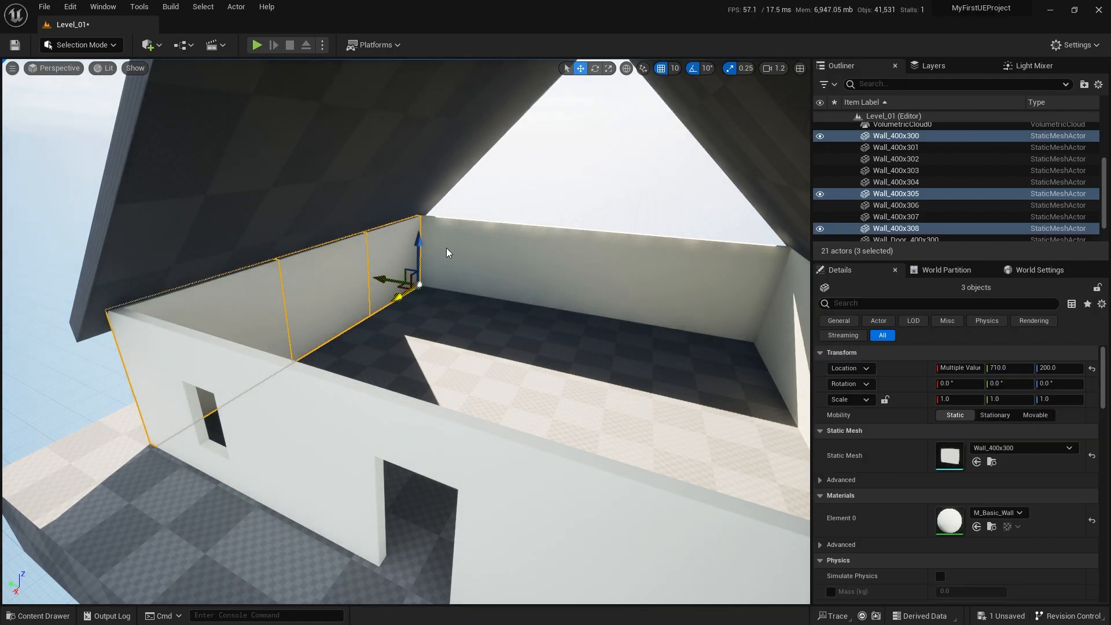
pyautogui.keyDown('ctrl'); pyautogui.click(454, 250); pyautogui.keyUp('ctrl')
pyautogui.keyDown('ctrl'); pyautogui.click(564, 259); pyautogui.keyUp('ctrl')
pyautogui.keyDown('ctrl'); pyautogui.click(663, 271); pyautogui.keyUp('ctrl')
pyautogui.moveTo(663, 271); pyautogui.dragTo(541, 303, button='right')
pyautogui.keyDown('ctrl'); pyautogui.click(492, 253); pyautogui.keyUp('ctrl')
pyautogui.keyDown('ctrl'); pyautogui.click(527, 283); pyautogui.keyUp('ctrl')
pyautogui.keyDown('ctrl'); pyautogui.click(597, 314); pyautogui.keyUp('ctrl')
pyautogui.press('s')
pyautogui.click(676, 68)
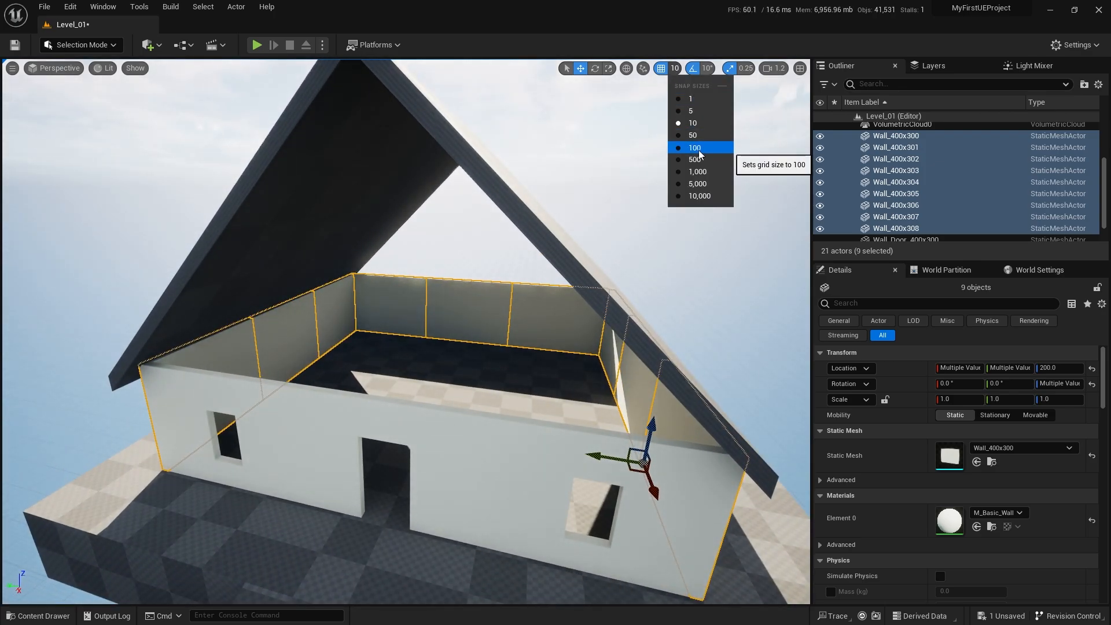
pyautogui.click(699, 153)
pyautogui.moveTo(558, 347); pyautogui.dragTo(549, 355, button='right')
pyautogui.press('q')
pyautogui.keyDown('alt'); pyautogui.moveTo(611, 362); pyautogui.dragTo(623, 237); pyautogui.keyUp('alt')
pyautogui.moveTo(600, 259); pyautogui.dragTo(600, 249, button='right')
pyautogui.press('e')
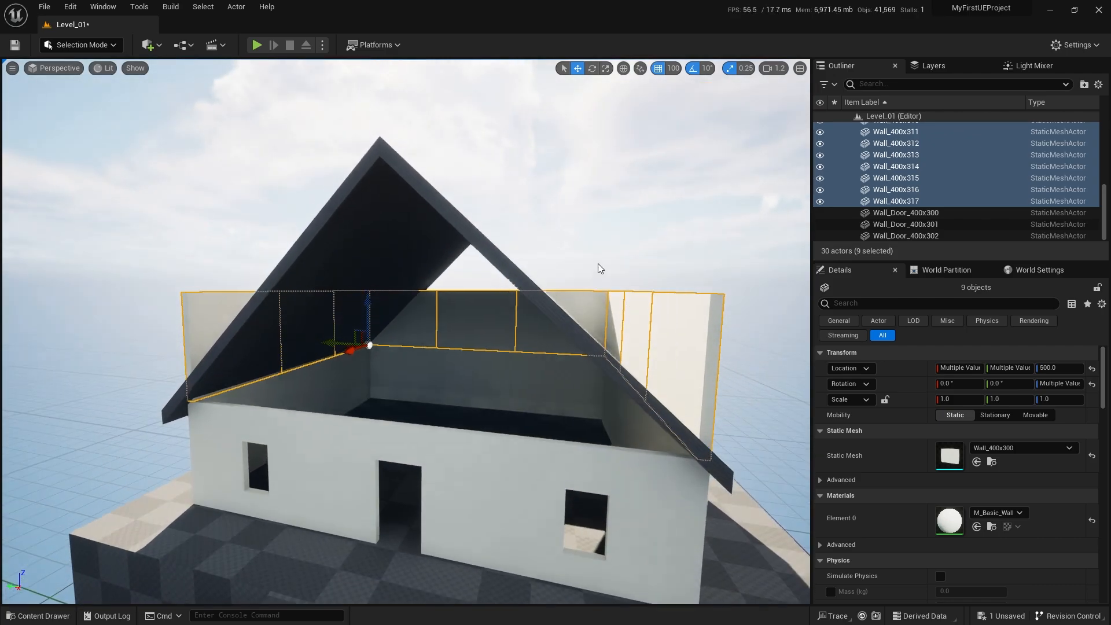
# Step: Duplicate the selected upper wall row once more, placing the copies at Z 800
pyautogui.moveTo(348, 303)
pyautogui.mouseDown(button='right')
pyautogui.moveTo(371, 306)
pyautogui.moveTo(348, 303)
pyautogui.mouseUp(button='right')
pyautogui.keyDown('alt'); pyautogui.moveTo(332, 291); pyautogui.dragTo(346, 223); pyautogui.keyUp('alt')
pyautogui.press('e')
# Step: Delete the Z 800 wall segments along both sides of the house, keeping only those at the back
pyautogui.moveTo(345, 226); pyautogui.dragTo(347, 287, button='right')
pyautogui.press('a')
pyautogui.press('a')
pyautogui.press('e')
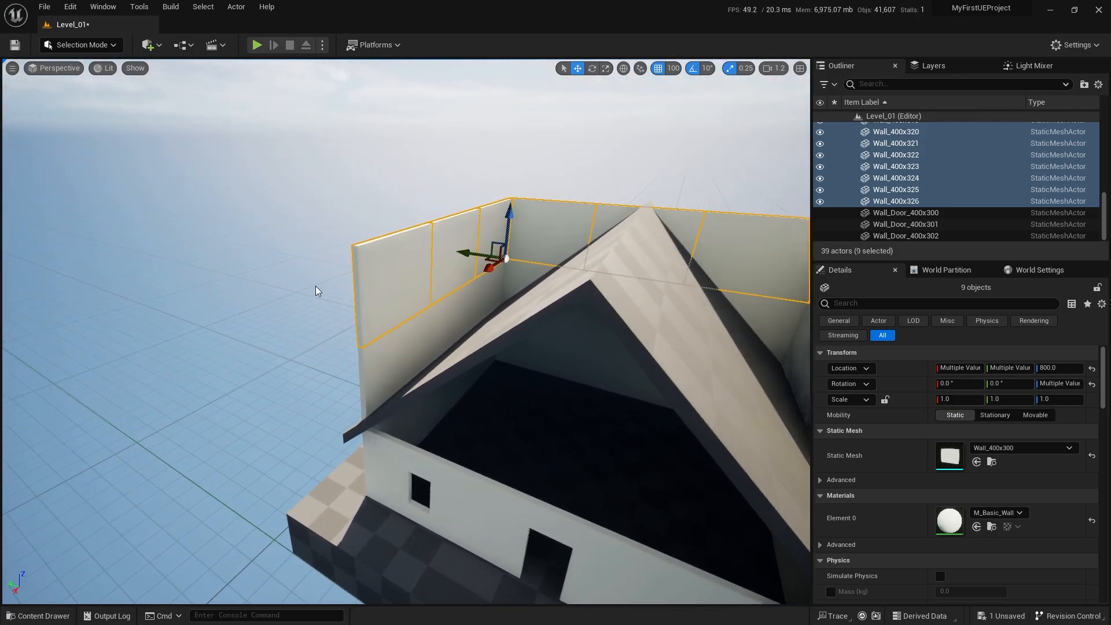
pyautogui.click(389, 265)
pyautogui.keyDown('ctrl'); pyautogui.click(453, 239); pyautogui.keyUp('ctrl')
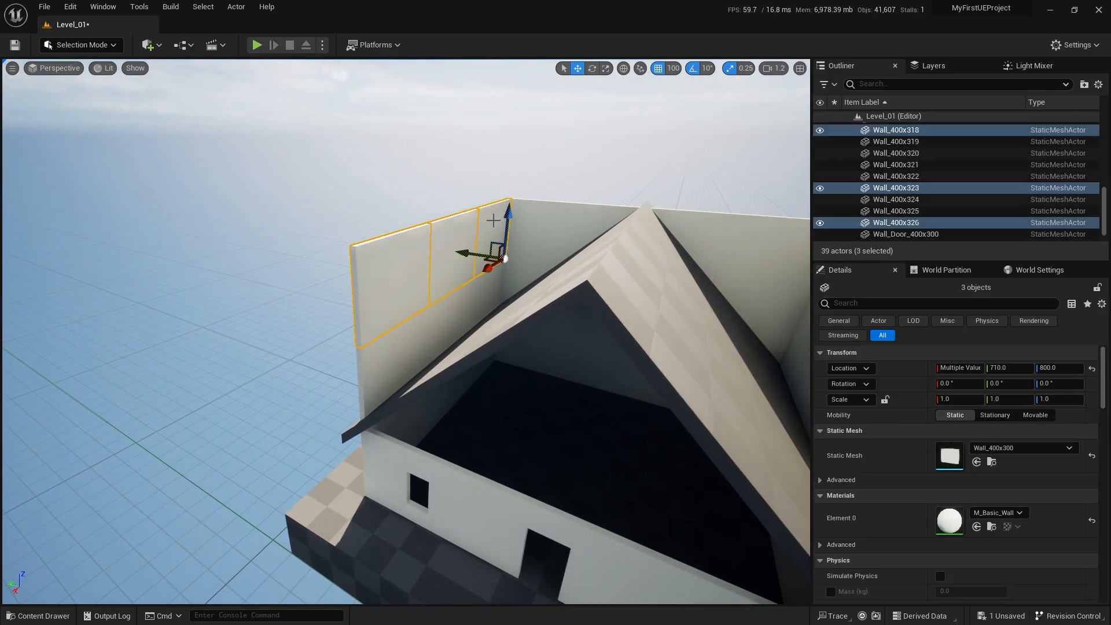
pyautogui.press('Delete')
pyautogui.moveTo(496, 238); pyautogui.dragTo(528, 258, button='right')
pyautogui.click(520, 217)
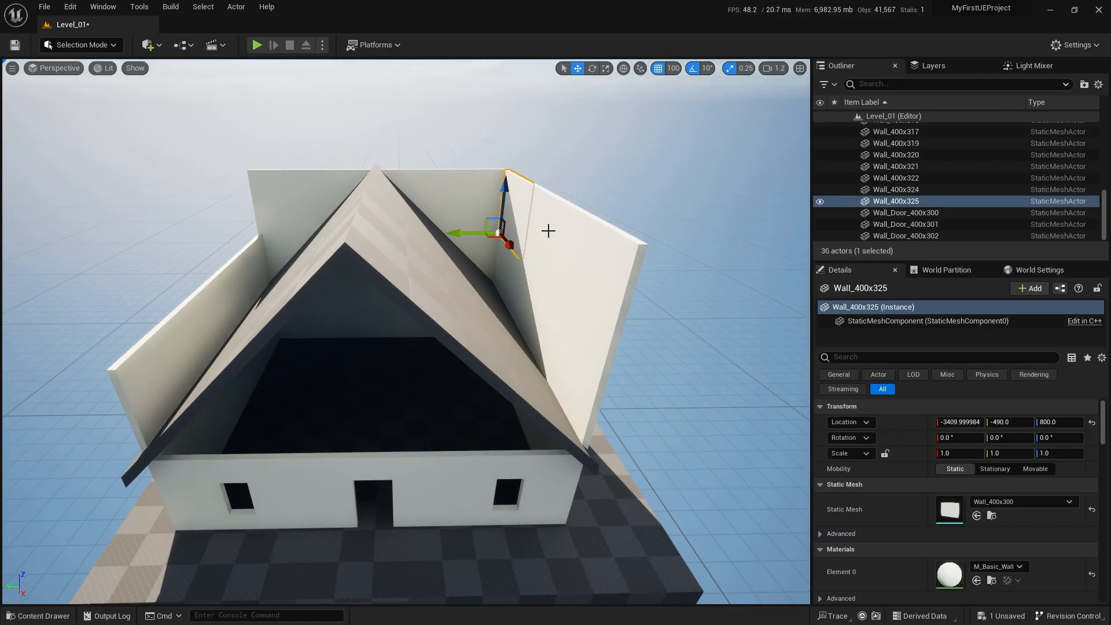
pyautogui.keyDown('ctrl'); pyautogui.click(549, 233); pyautogui.keyUp('ctrl')
pyautogui.press('Delete')
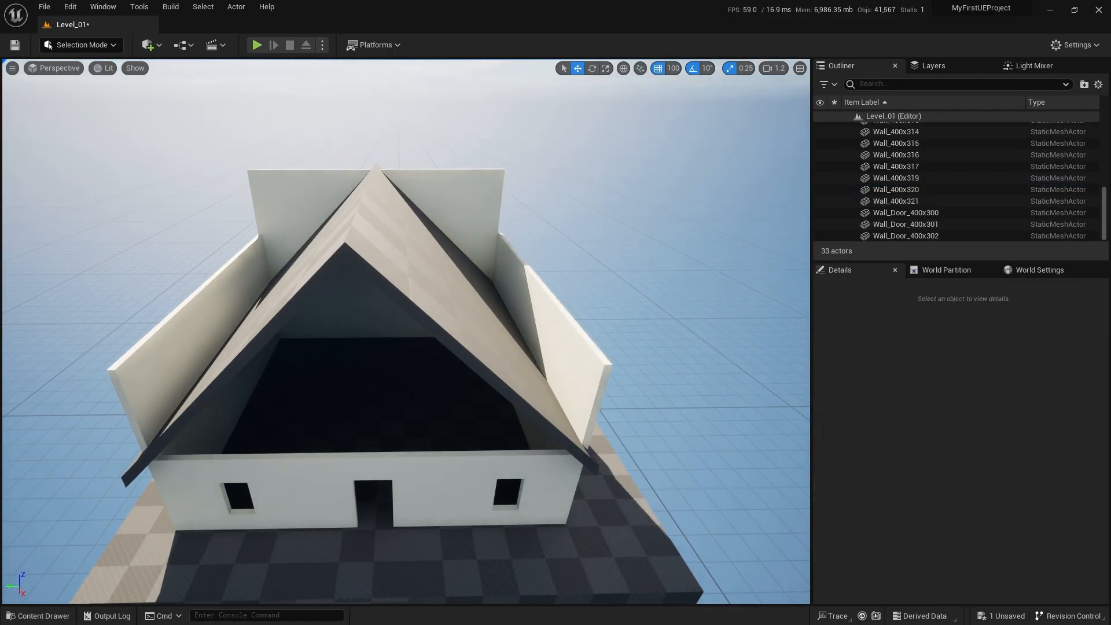
# Step: Duplicate the six upper back wall segments to the front of the house at about X -2220 to fill the front gable
pyautogui.click(409, 200)
pyautogui.keyDown('ctrl'); pyautogui.click(407, 180); pyautogui.keyUp('ctrl')
pyautogui.keyDown('ctrl'); pyautogui.click(313, 187); pyautogui.keyUp('ctrl')
pyautogui.press('q')
pyautogui.moveTo(313, 187); pyautogui.dragTo(320, 159, button='right')
pyautogui.keyDown('ctrl'); pyautogui.click(384, 265); pyautogui.keyUp('ctrl')
pyautogui.keyDown('ctrl'); pyautogui.click(449, 259); pyautogui.keyUp('ctrl')
pyautogui.keyDown('ctrl'); pyautogui.click(509, 263); pyautogui.keyUp('ctrl')
pyautogui.press('e')
pyautogui.moveTo(511, 263); pyautogui.dragTo(540, 251, button='right')
pyautogui.keyDown('alt'); pyautogui.moveTo(588, 219); pyautogui.dragTo(537, 244); pyautogui.keyUp('alt')
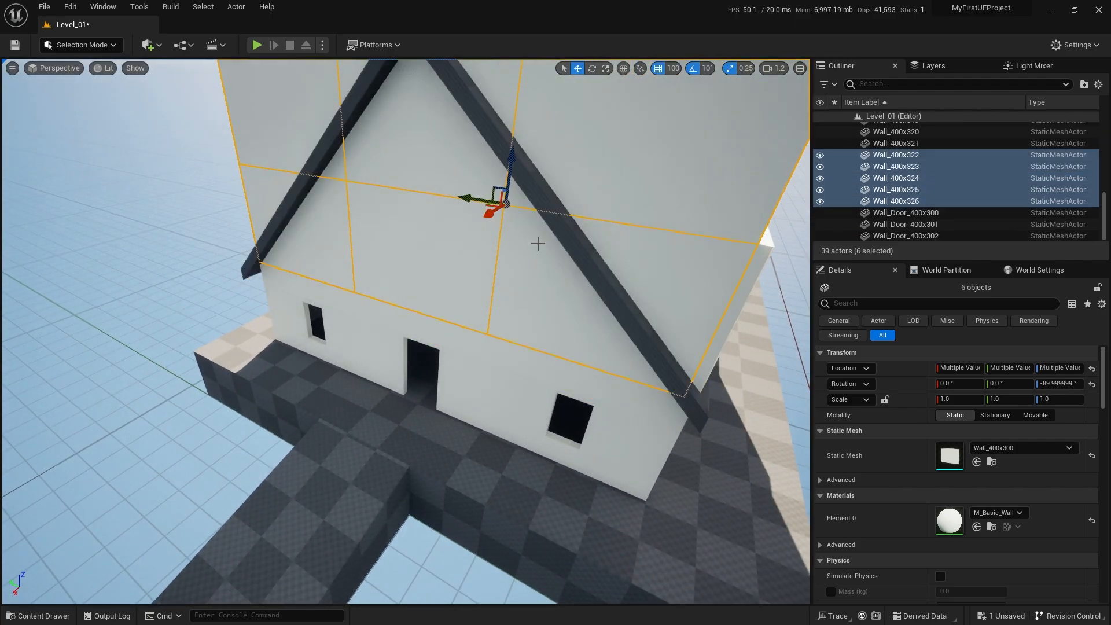
pyautogui.moveTo(489, 214)
pyautogui.mouseDown()
pyautogui.moveTo(505, 202)
pyautogui.moveTo(489, 214)
pyautogui.mouseUp()
# Step: Try replacing the front gable's middle wall at Z 500 with the Wall_Window_400x300 mesh, and undo the swap
pyautogui.moveTo(466, 233)
pyautogui.mouseDown(button='right')
pyautogui.moveTo(468, 180)
pyautogui.moveTo(467, 238)
pyautogui.moveTo(504, 257)
pyautogui.moveTo(470, 238)
pyautogui.mouseUp(button='right')
pyautogui.press('w')
pyautogui.press('s')
pyautogui.press('a')
pyautogui.press('s')
pyautogui.click(391, 351)
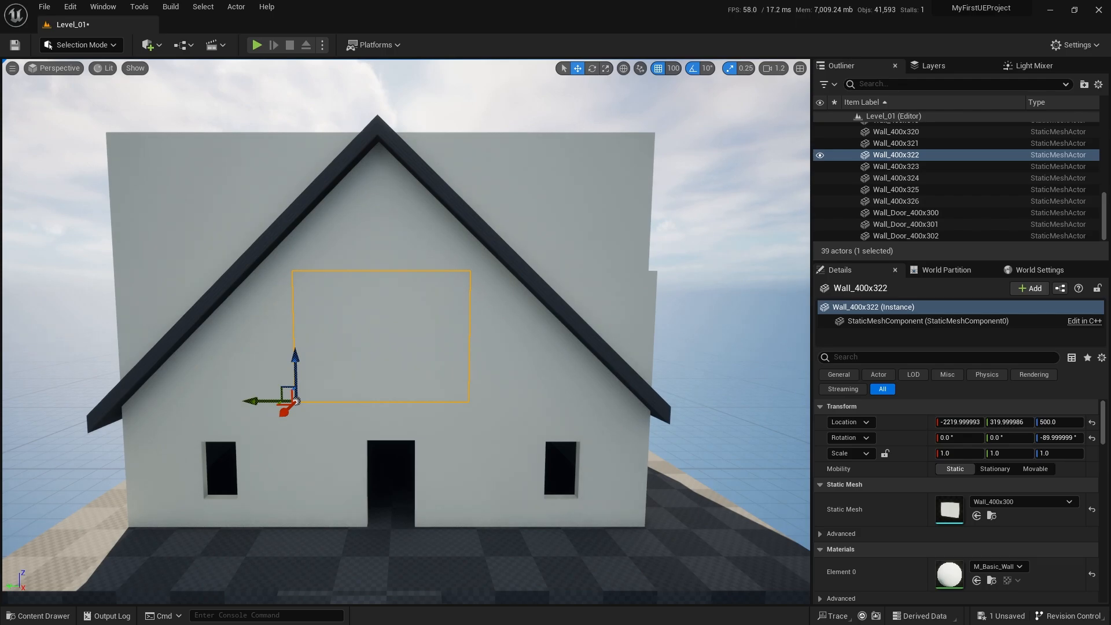
pyautogui.moveTo(388, 339); pyautogui.dragTo(358, 340, button='right')
pyautogui.hotkey('ctrl', 'space')
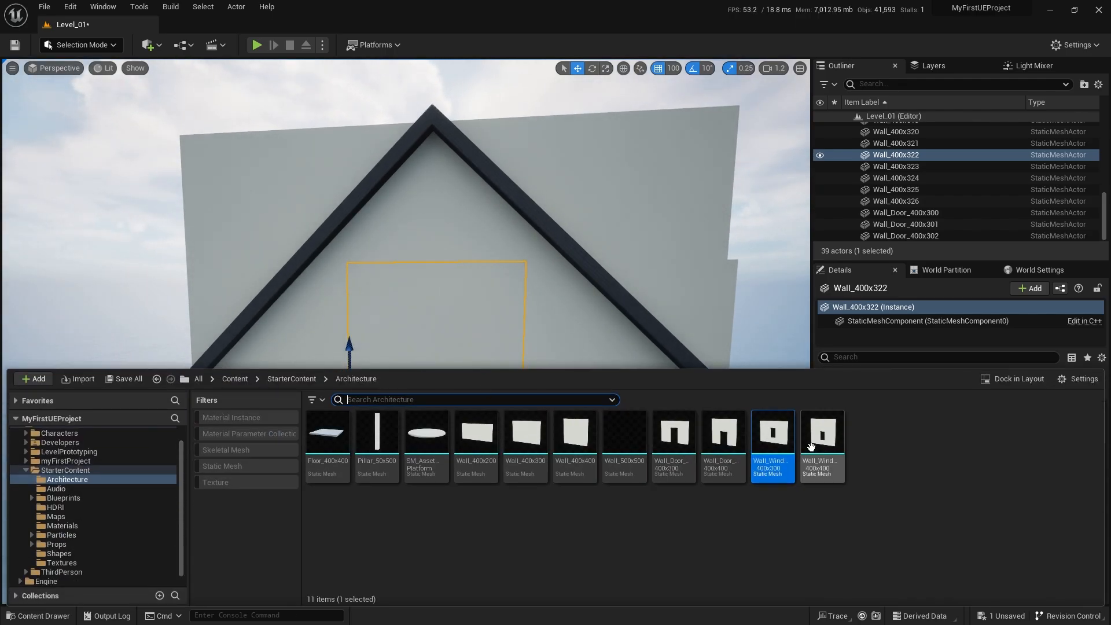
pyautogui.moveTo(504, 295); pyautogui.dragTo(515, 320, button='right')
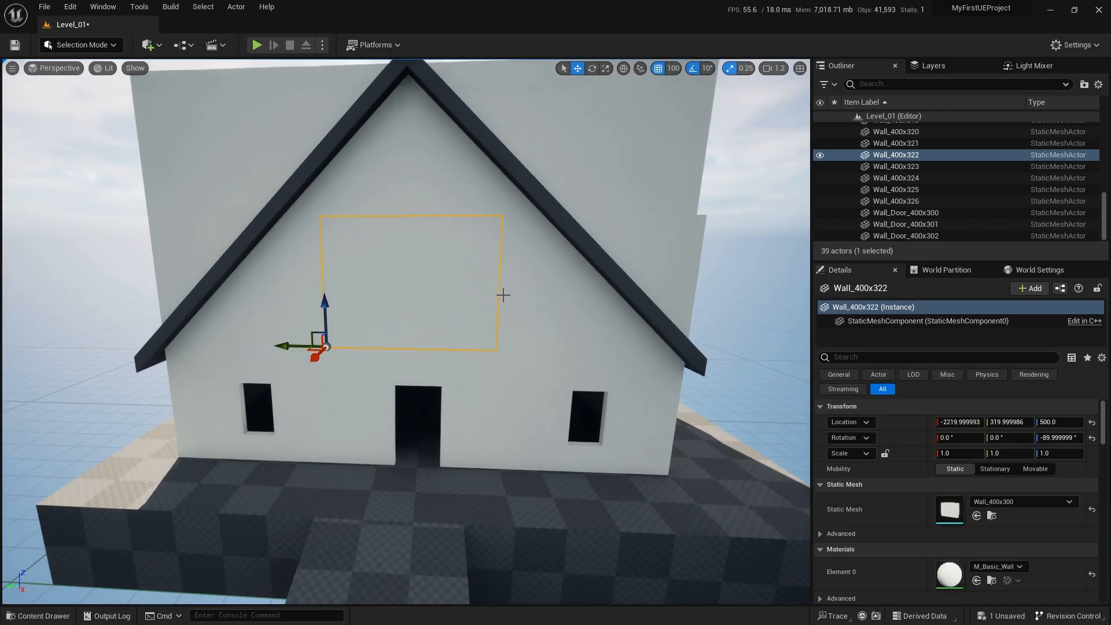
pyautogui.hotkey('ctrl', 'space')
pyautogui.moveTo(570, 345); pyautogui.dragTo(550, 342, button='right')
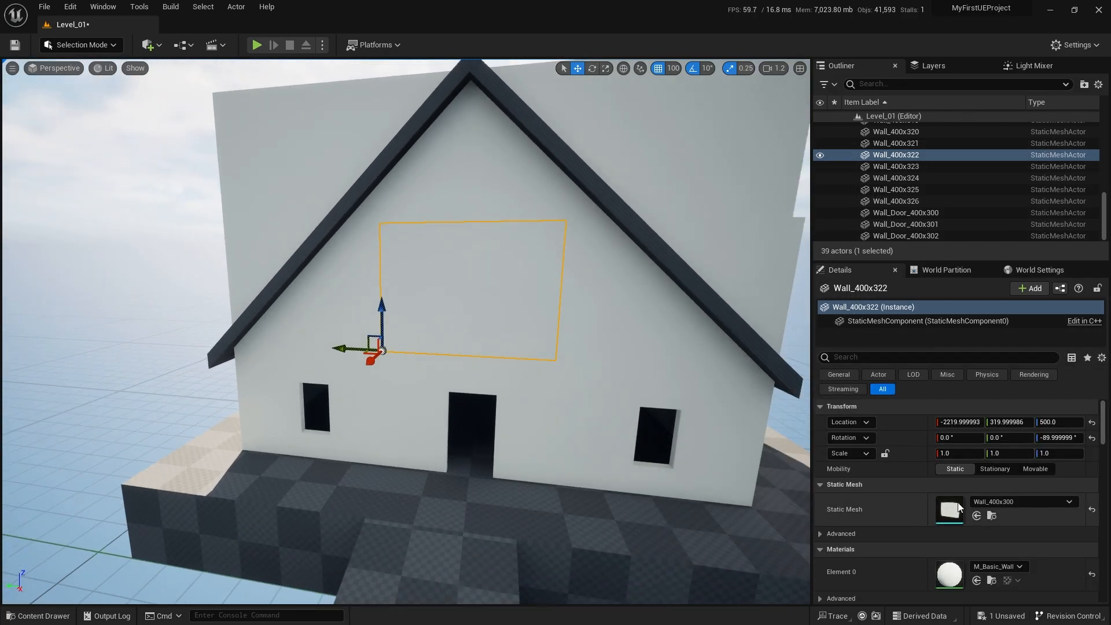
pyautogui.click(978, 515)
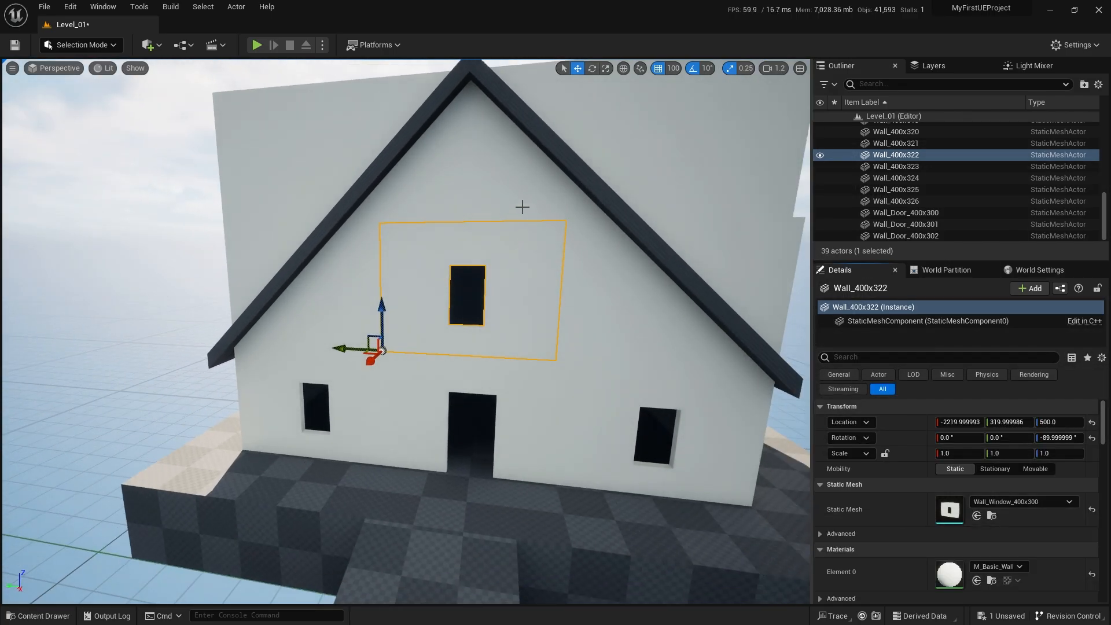
pyautogui.hotkey('ctrl', 'z')
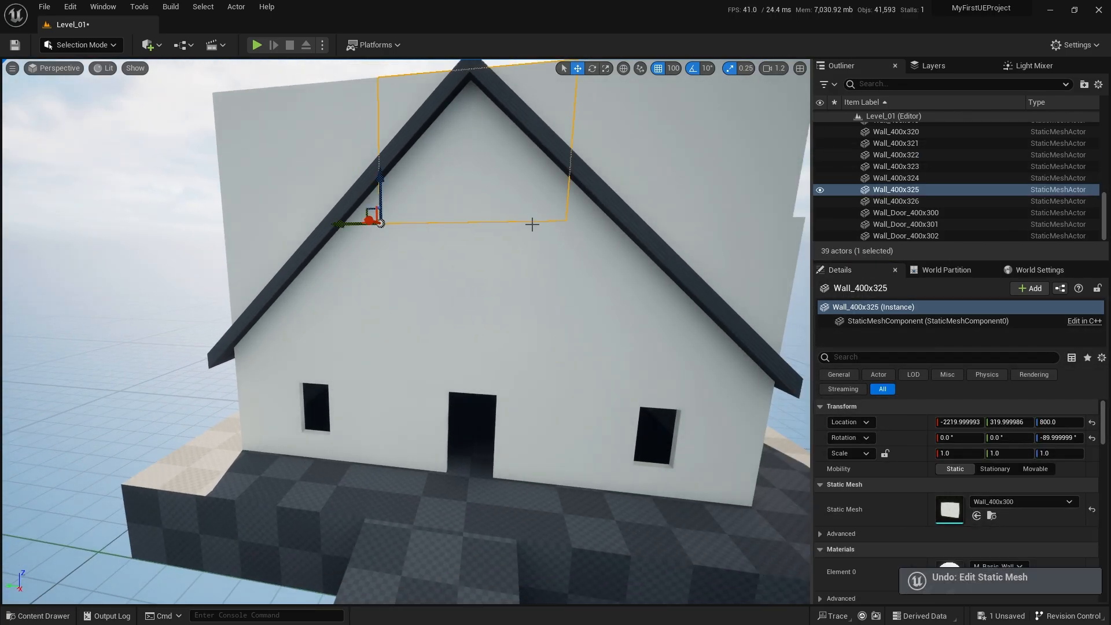
# Step: Replace the centre Z 800 wall in both the front and back gables with the Wall_Window_400x300 mesh
pyautogui.click(976, 517)
pyautogui.moveTo(570, 345); pyautogui.dragTo(498, 379, button='right')
pyautogui.click(405, 356)
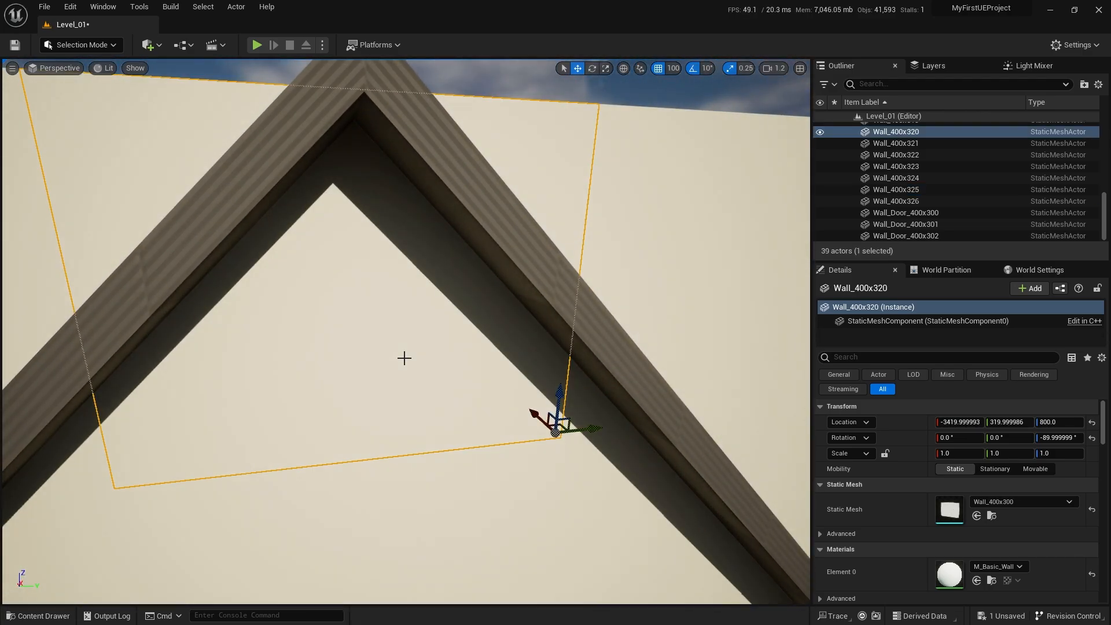
pyautogui.moveTo(404, 356); pyautogui.dragTo(408, 376, button='right')
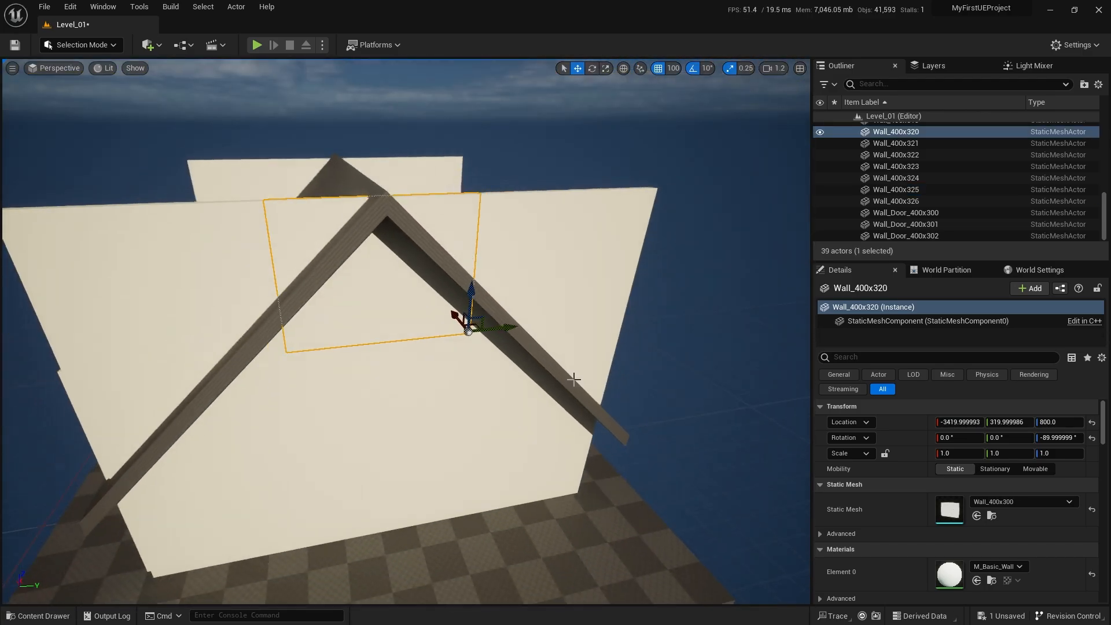
pyautogui.click(977, 516)
# Step: Select the gabled roof and save Level_01
pyautogui.moveTo(511, 436); pyautogui.dragTo(422, 301, button='right')
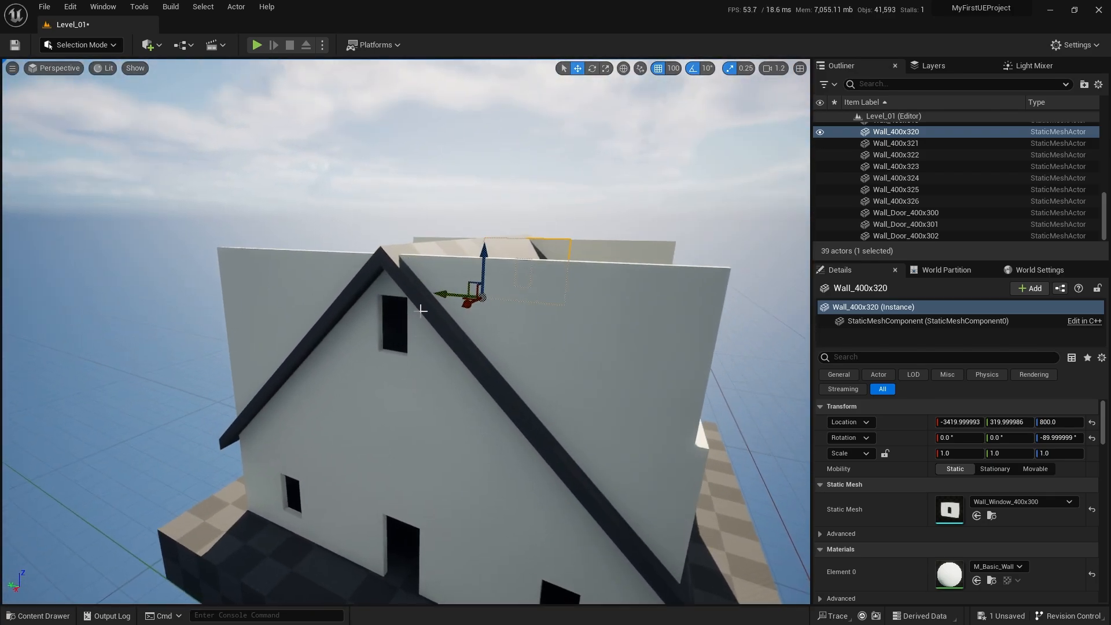
pyautogui.click(427, 251)
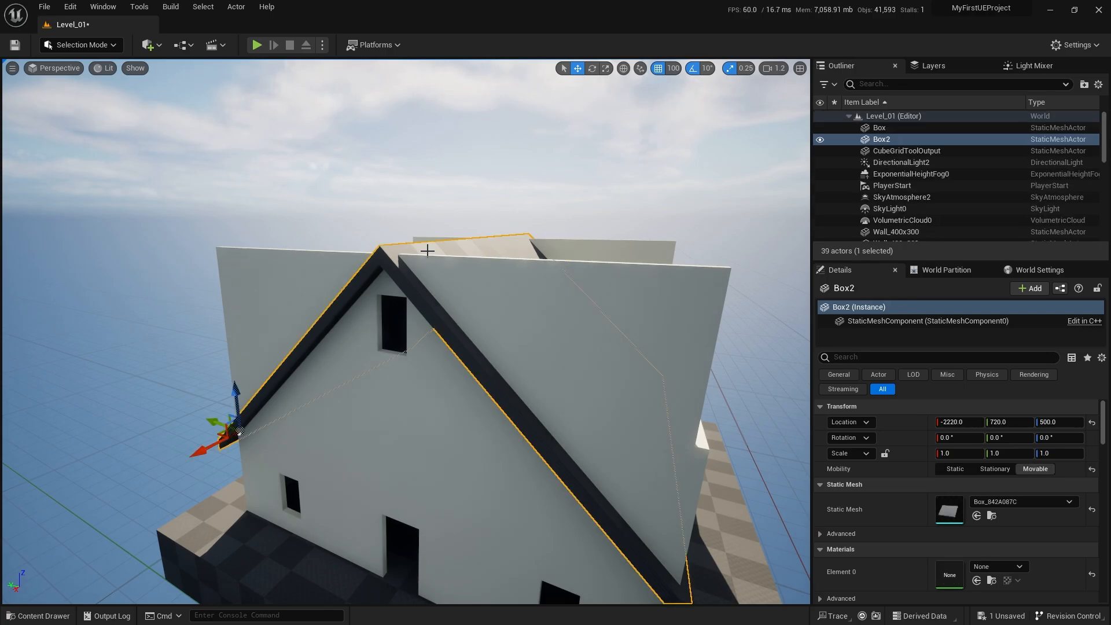
pyautogui.hotkey('ctrl', 's')
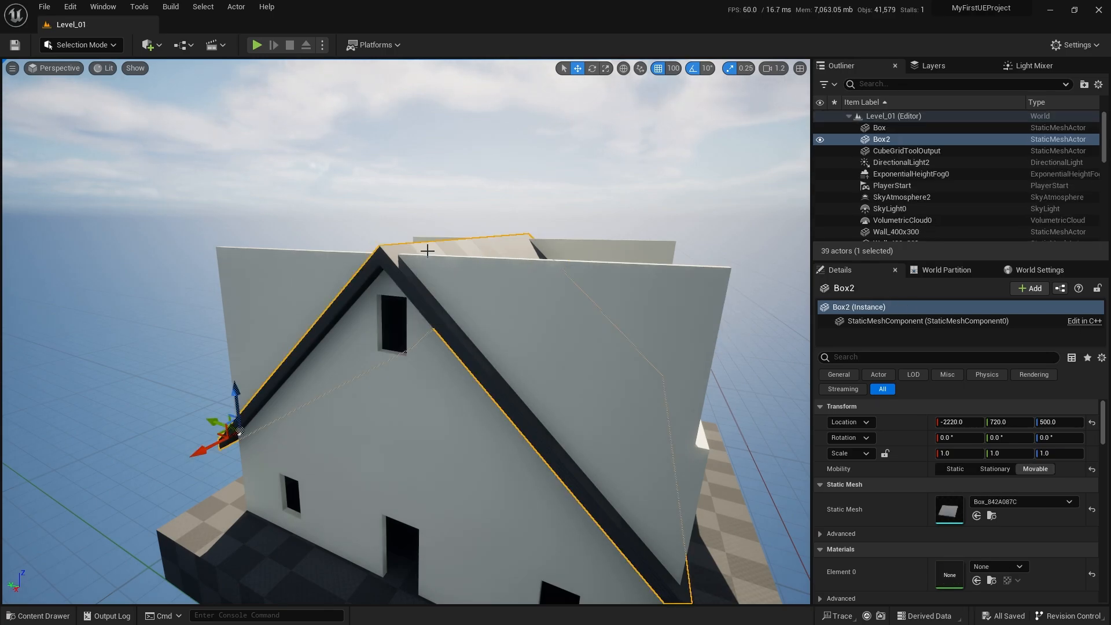
# Step: Duplicate the roof in place and select the original roof, Box2
pyautogui.moveTo(475, 266); pyautogui.dragTo(508, 296, button='right')
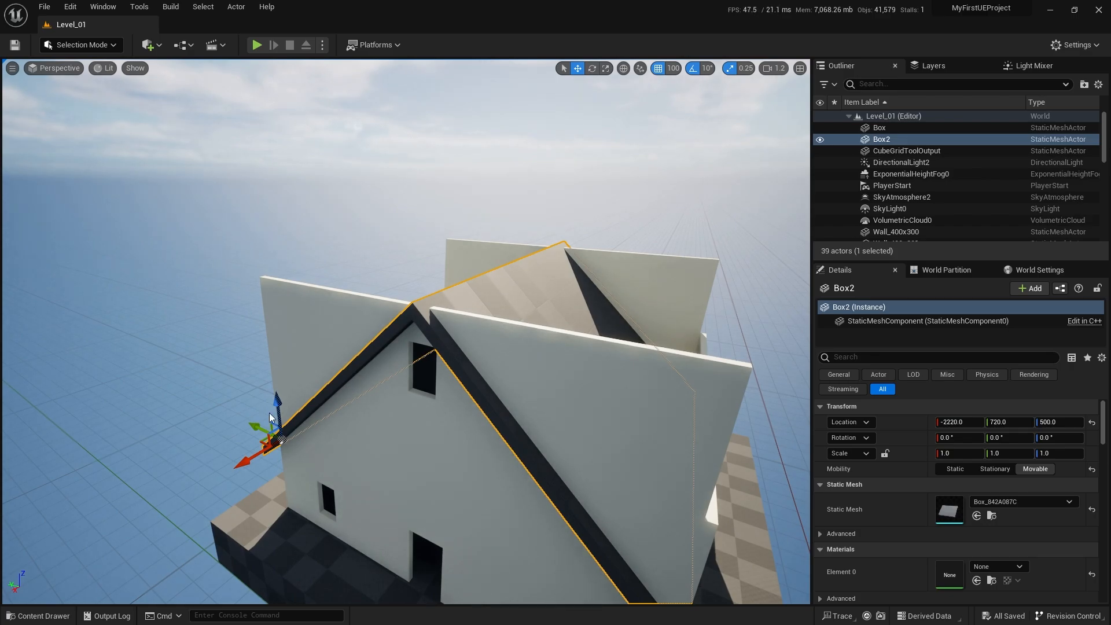
pyautogui.moveTo(276, 401)
pyautogui.keyDown('alt'); pyautogui.mouseDown()
pyautogui.moveTo(278, 389)
pyautogui.moveTo(279, 407)
pyautogui.mouseUp(); pyautogui.keyUp('alt')
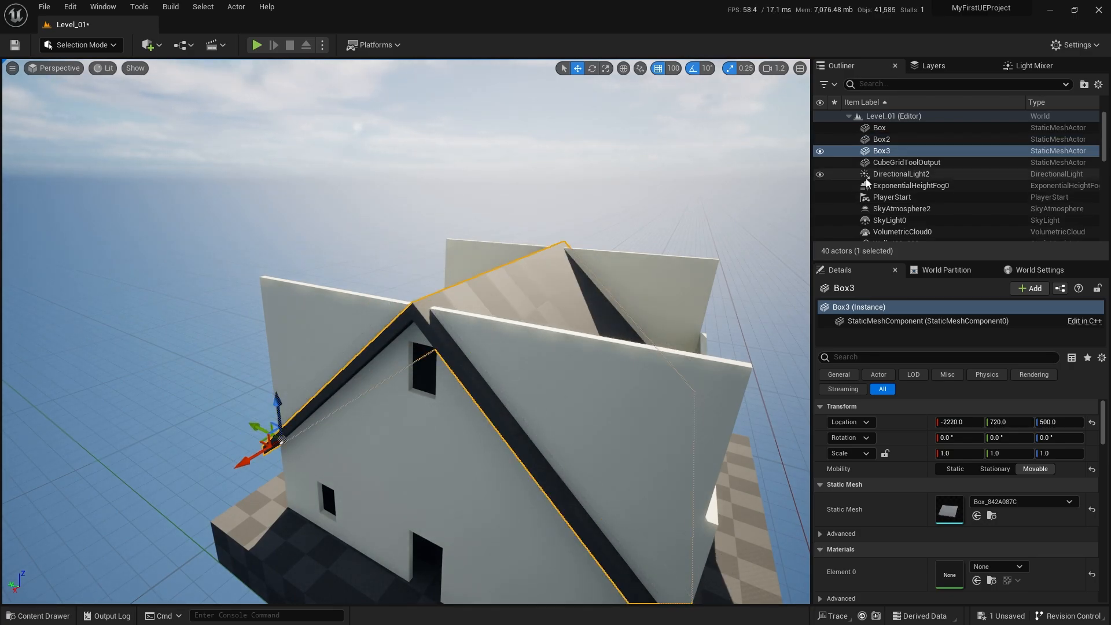
pyautogui.click(884, 142)
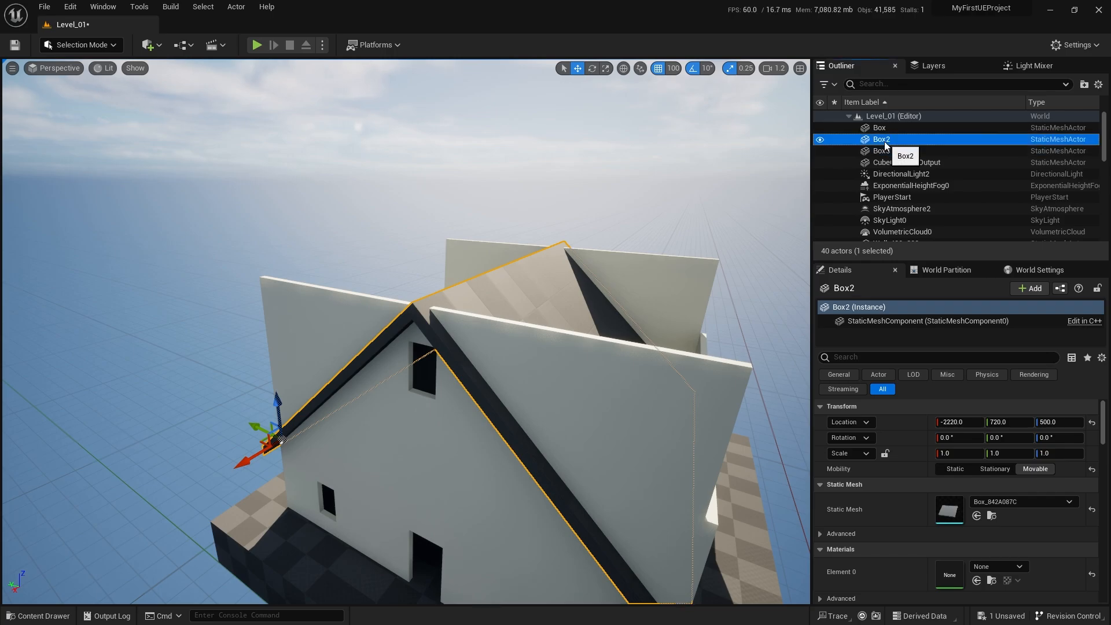
# Step: Hide the original roof Box2 and turn Box3 into a separate mesh asset with Duplicate, output From Input, deleting the inputs
pyautogui.click(819, 139)
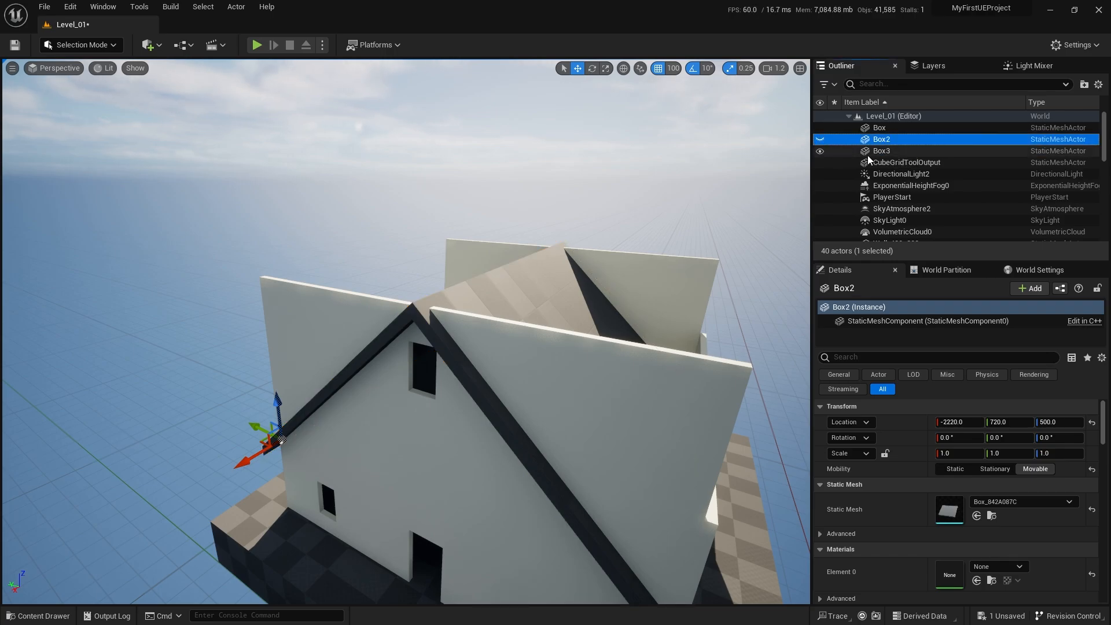
pyautogui.click(882, 152)
pyautogui.click(81, 46)
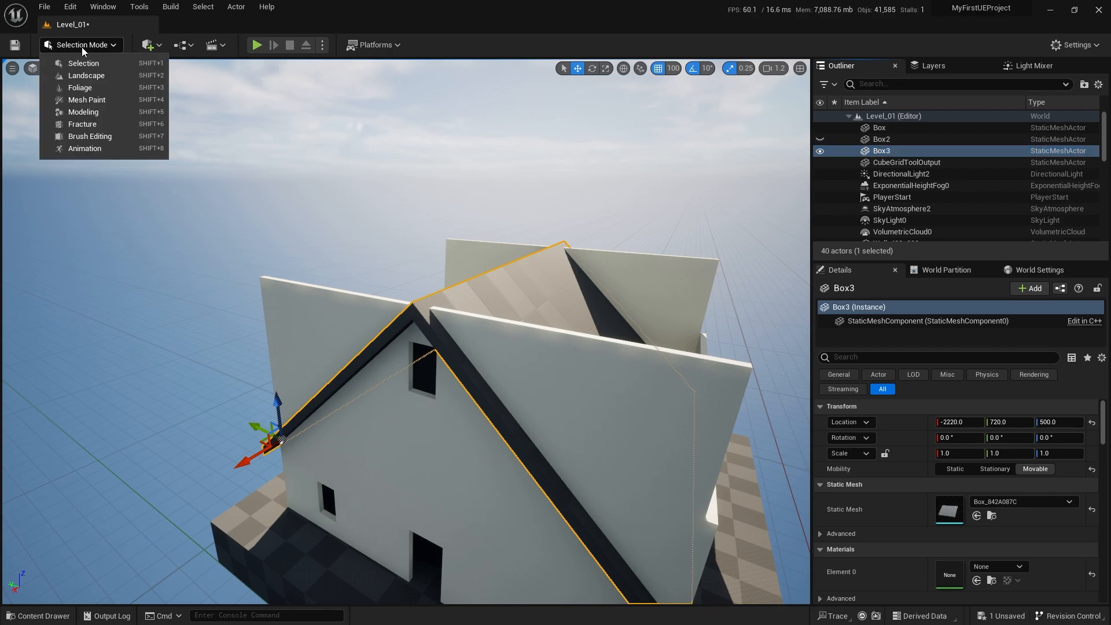
pyautogui.click(97, 113)
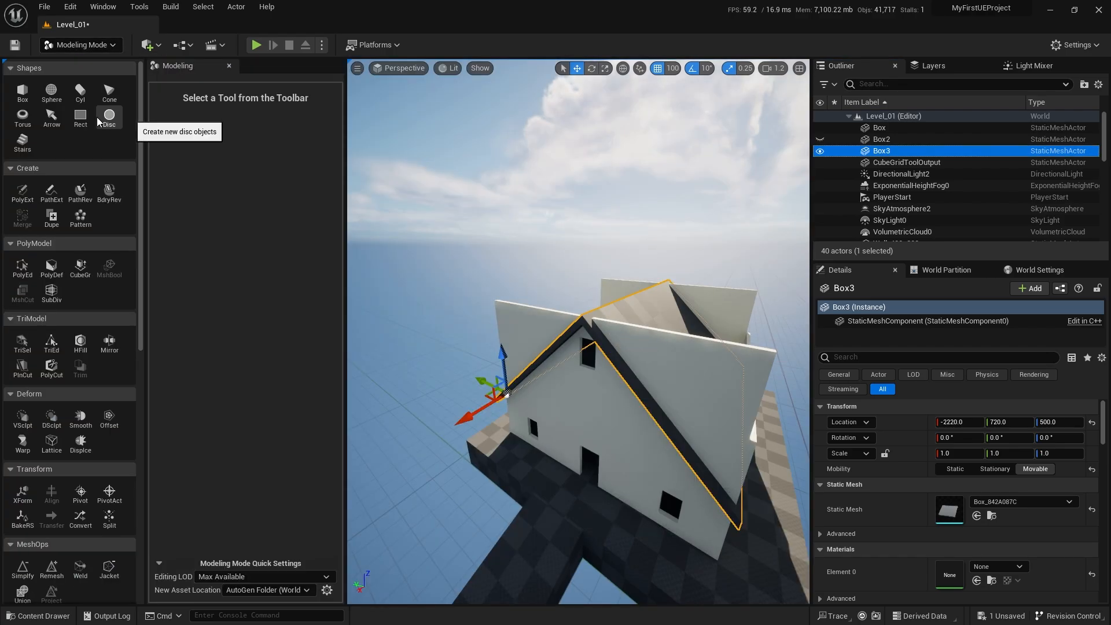
pyautogui.click(52, 226)
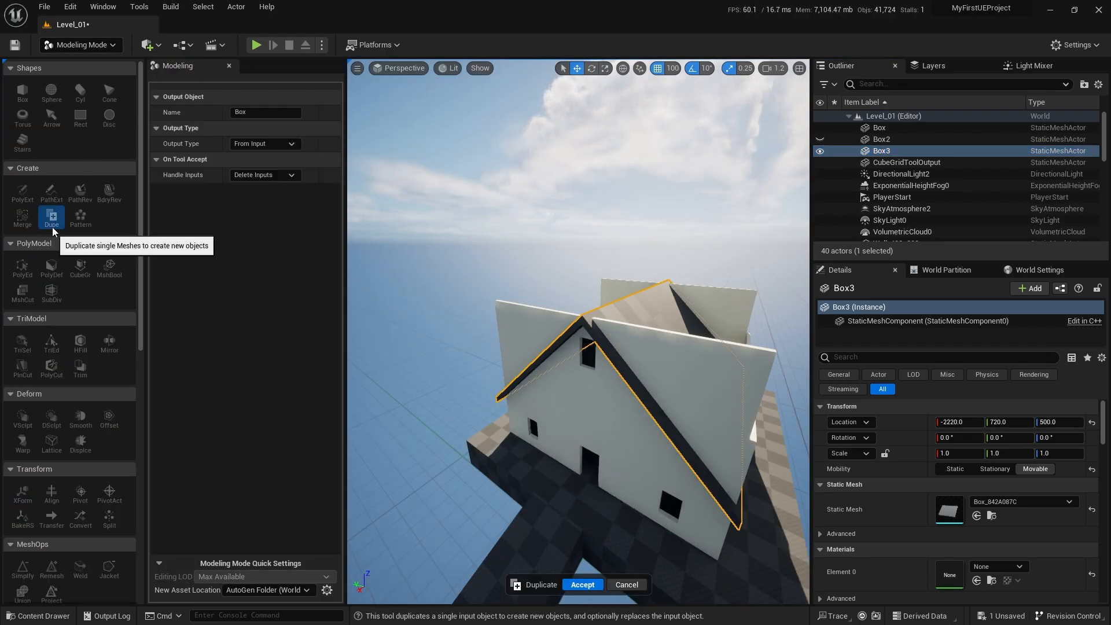
pyautogui.click(583, 585)
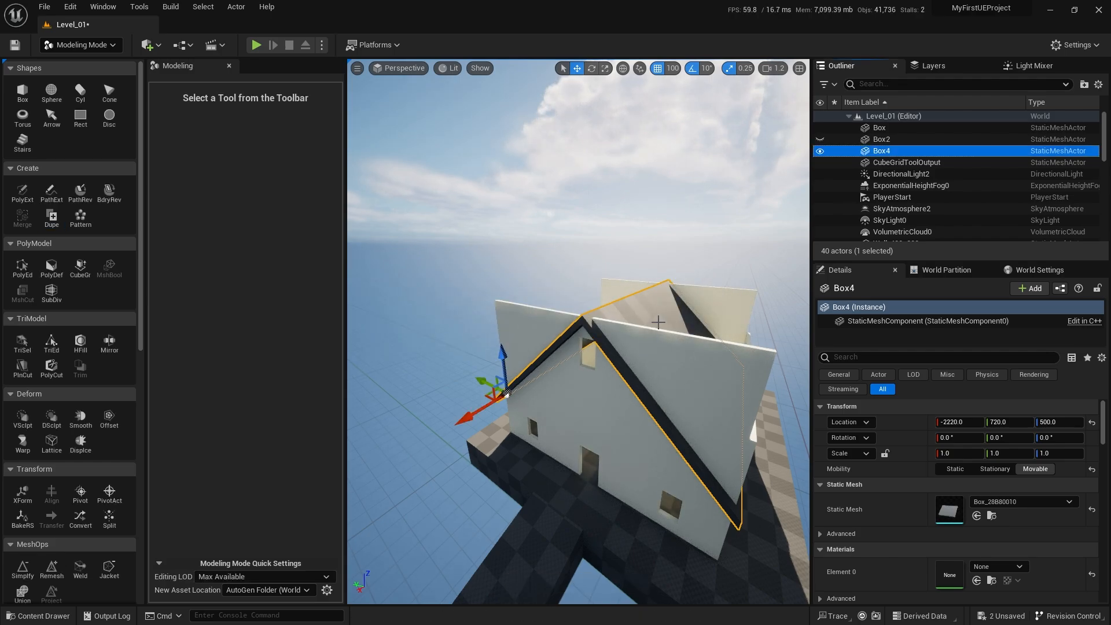
pyautogui.click(993, 516)
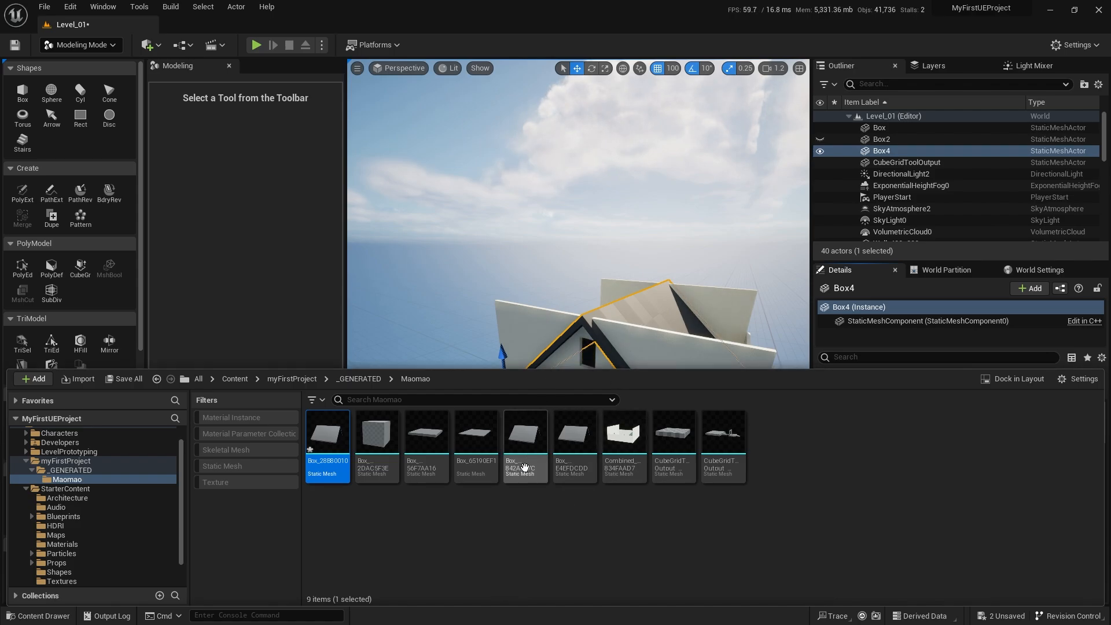
pyautogui.click(520, 328)
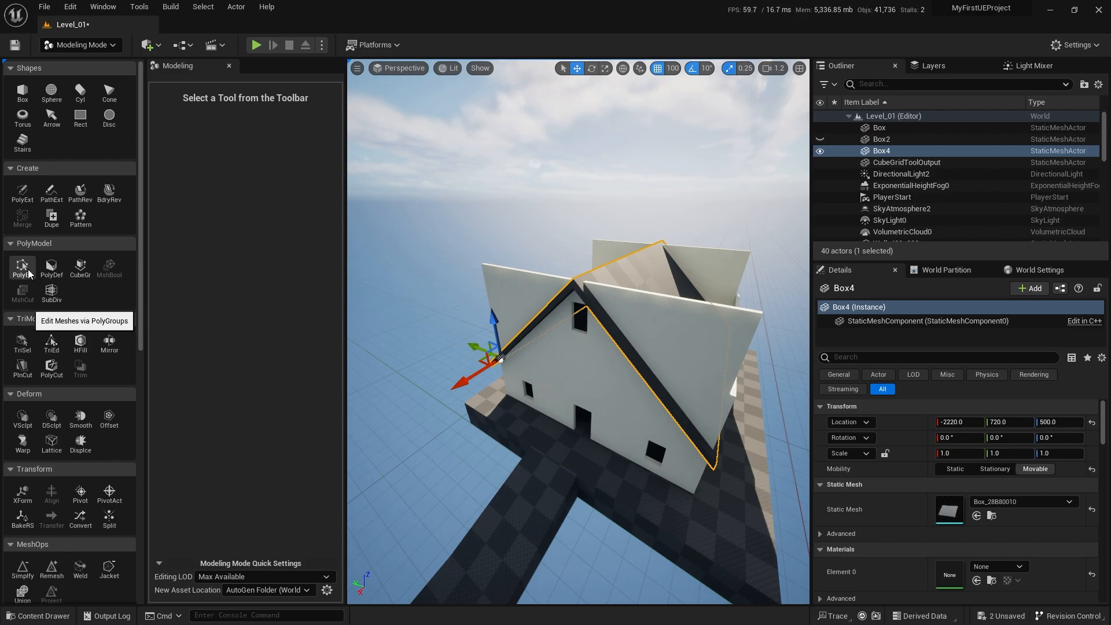
# Step: With PolyGroup Edit, raise both top slope faces of the duplicated roof together by 1000 units to Z 1840, and accept
pyautogui.click(27, 269)
pyautogui.click(649, 262)
pyautogui.moveTo(650, 262); pyautogui.dragTo(700, 272, button='right')
pyautogui.press('a')
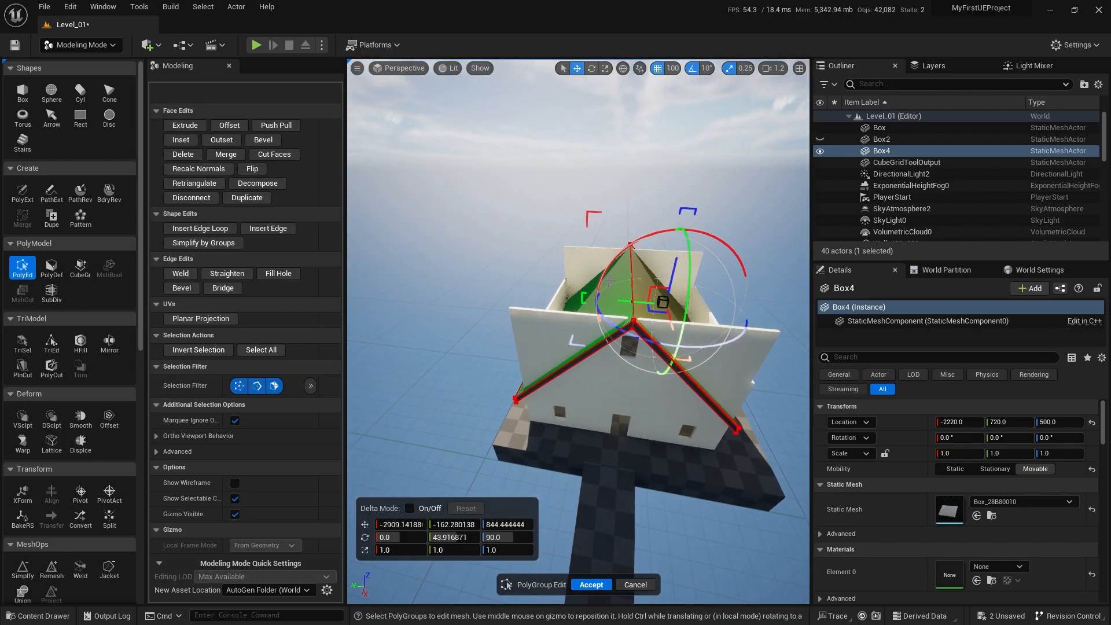
pyautogui.keyDown('shift'); pyautogui.click(610, 281); pyautogui.keyUp('shift')
pyautogui.moveTo(610, 281); pyautogui.dragTo(569, 236, button='right')
pyautogui.press('d')
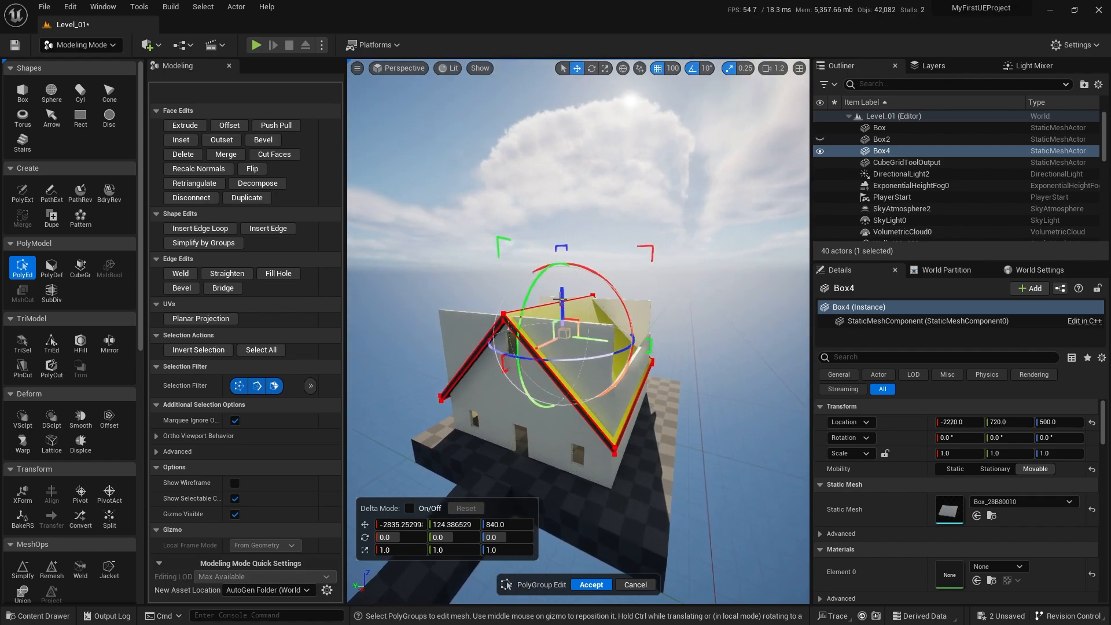
pyautogui.moveTo(562, 299); pyautogui.dragTo(568, 152)
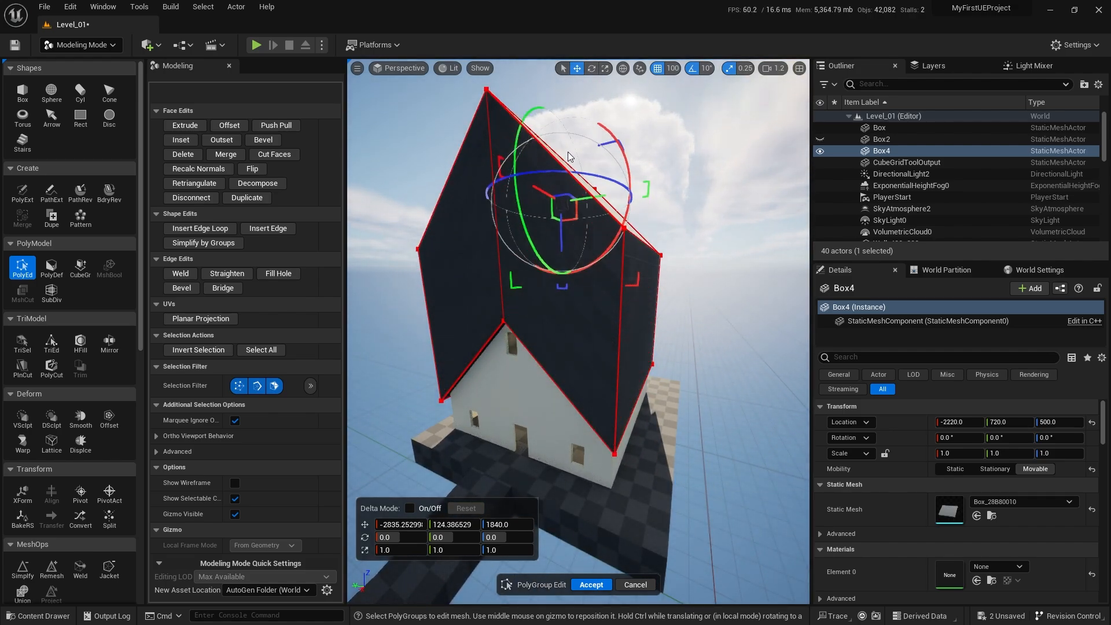
pyautogui.click(592, 585)
# Step: Hide the raised roof volume and merge all wall pieces above the ground floor into one new object named Combined, deleting the inputs
pyautogui.moveTo(617, 406); pyautogui.dragTo(621, 241, button='right')
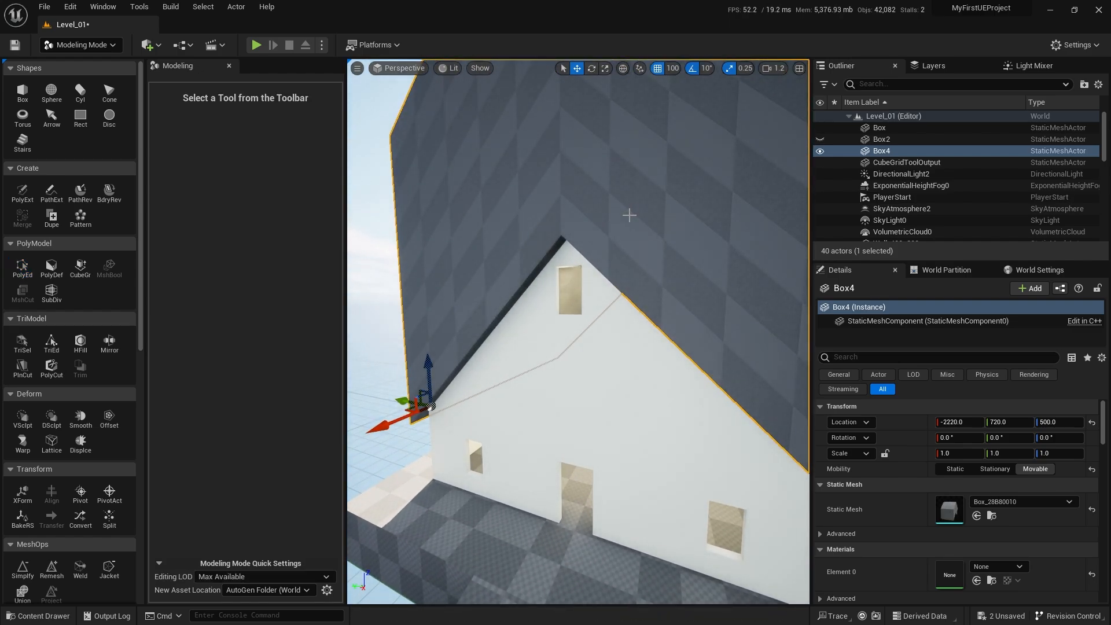
pyautogui.press('h')
pyautogui.click(506, 295)
pyautogui.moveTo(509, 294); pyautogui.dragTo(567, 278, button='right')
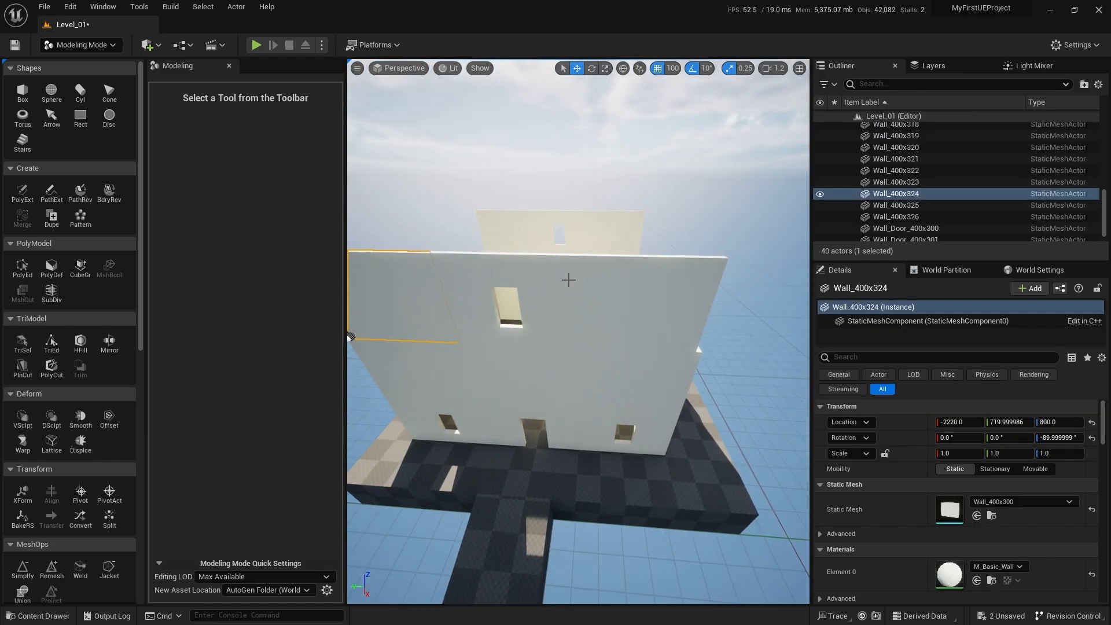
pyautogui.keyDown('ctrl'); pyautogui.click(564, 280); pyautogui.keyUp('ctrl')
pyautogui.keyDown('ctrl'); pyautogui.click(644, 293); pyautogui.keyUp('ctrl')
pyautogui.moveTo(645, 294); pyautogui.dragTo(568, 330, button='right')
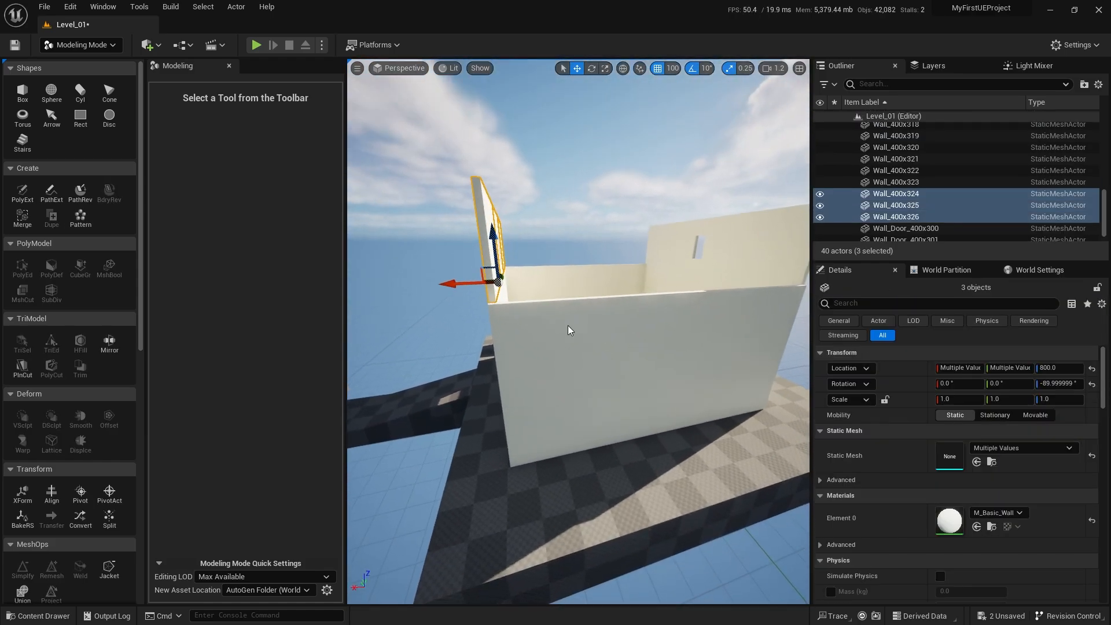
pyautogui.keyDown('ctrl'); pyautogui.click(568, 330); pyautogui.keyUp('ctrl')
pyautogui.keyDown('ctrl'); pyautogui.click(681, 313); pyautogui.keyUp('ctrl')
pyautogui.moveTo(681, 313); pyautogui.dragTo(655, 315, button='right')
pyautogui.keyDown('ctrl'); pyautogui.click(655, 315); pyautogui.keyUp('ctrl')
pyautogui.keyDown('ctrl'); pyautogui.click(662, 241); pyautogui.keyUp('ctrl')
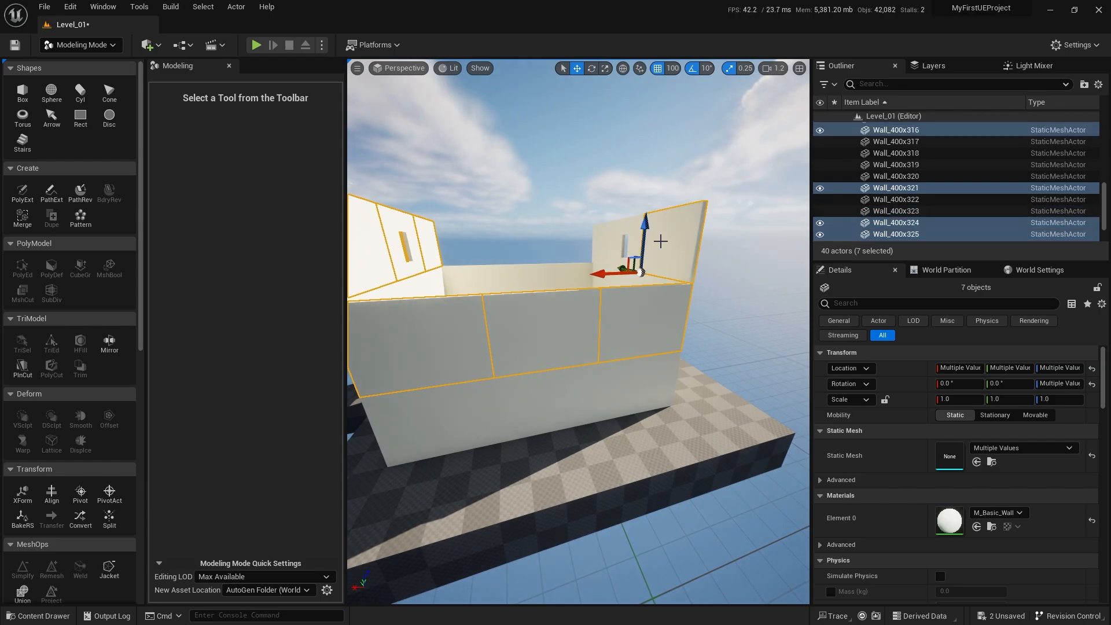
pyautogui.moveTo(661, 241); pyautogui.dragTo(746, 261, button='right')
pyautogui.keyDown('ctrl'); pyautogui.click(706, 258); pyautogui.keyUp('ctrl')
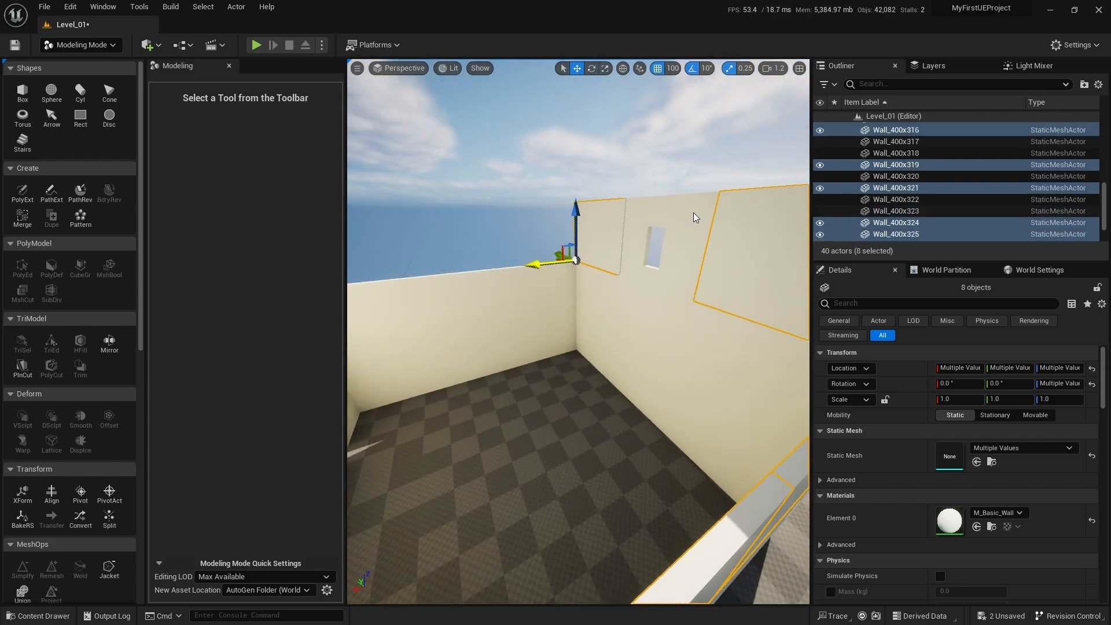
pyautogui.keyDown('ctrl'); pyautogui.click(698, 219); pyautogui.keyUp('ctrl')
pyautogui.keyDown('ctrl'); pyautogui.click(733, 353); pyautogui.keyUp('ctrl')
pyautogui.keyDown('ctrl'); pyautogui.click(667, 325); pyautogui.keyUp('ctrl')
pyautogui.keyDown('ctrl'); pyautogui.click(587, 290); pyautogui.keyUp('ctrl')
pyautogui.moveTo(588, 290); pyautogui.dragTo(687, 270, button='right')
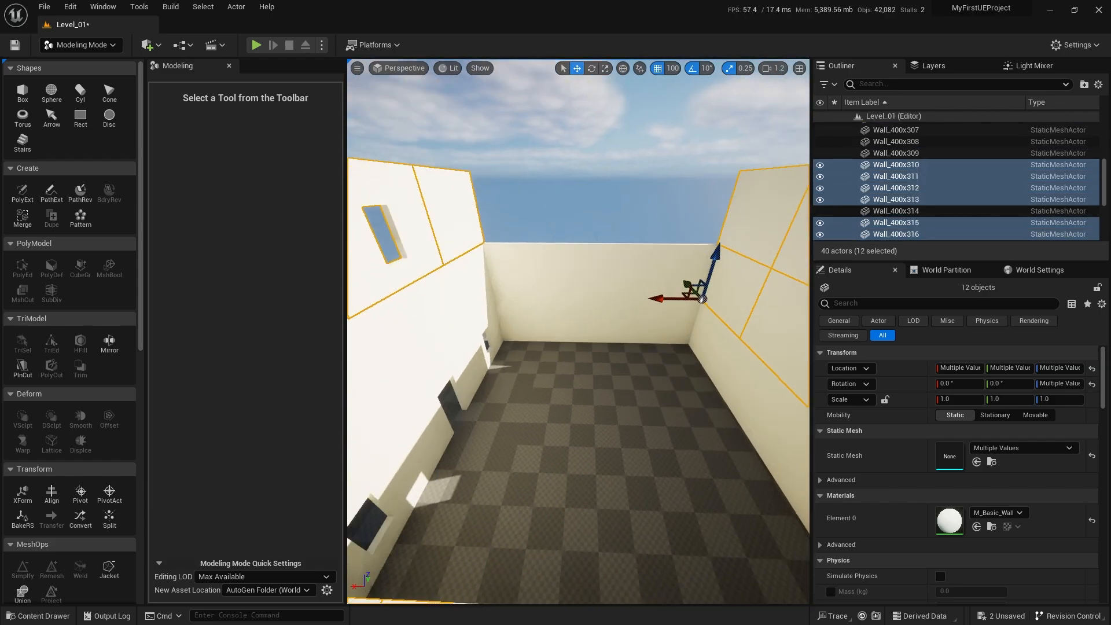
pyautogui.keyDown('ctrl'); pyautogui.click(687, 270); pyautogui.keyUp('ctrl')
pyautogui.keyDown('ctrl'); pyautogui.click(610, 270); pyautogui.keyUp('ctrl')
pyautogui.keyDown('ctrl'); pyautogui.click(553, 272); pyautogui.keyUp('ctrl')
pyautogui.moveTo(553, 273); pyautogui.dragTo(665, 272, button='right')
pyautogui.keyDown('ctrl'); pyautogui.click(659, 362); pyautogui.keyUp('ctrl')
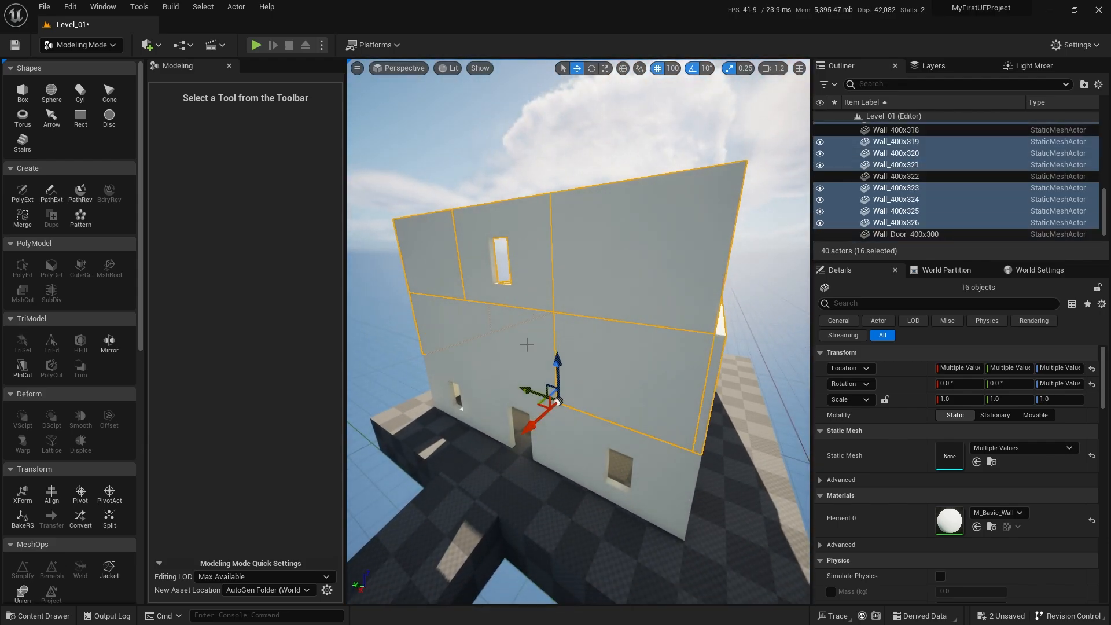
pyautogui.keyDown('ctrl'); pyautogui.click(524, 345); pyautogui.keyUp('ctrl')
pyautogui.keyDown('ctrl'); pyautogui.click(445, 333); pyautogui.keyUp('ctrl')
pyautogui.moveTo(445, 334); pyautogui.dragTo(524, 330, button='right')
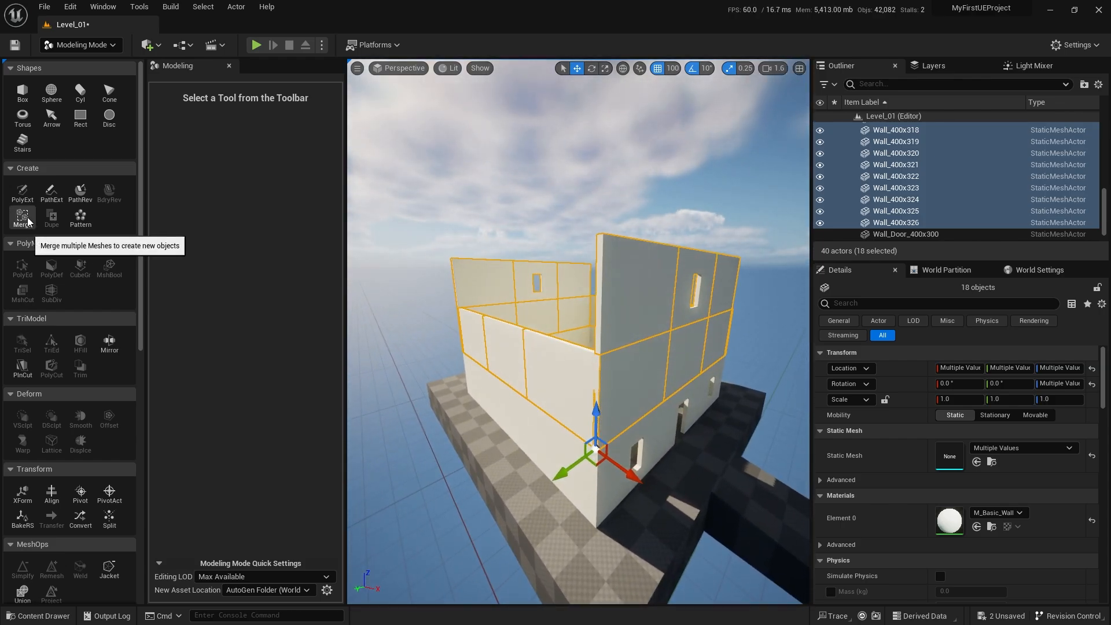
pyautogui.click(22, 218)
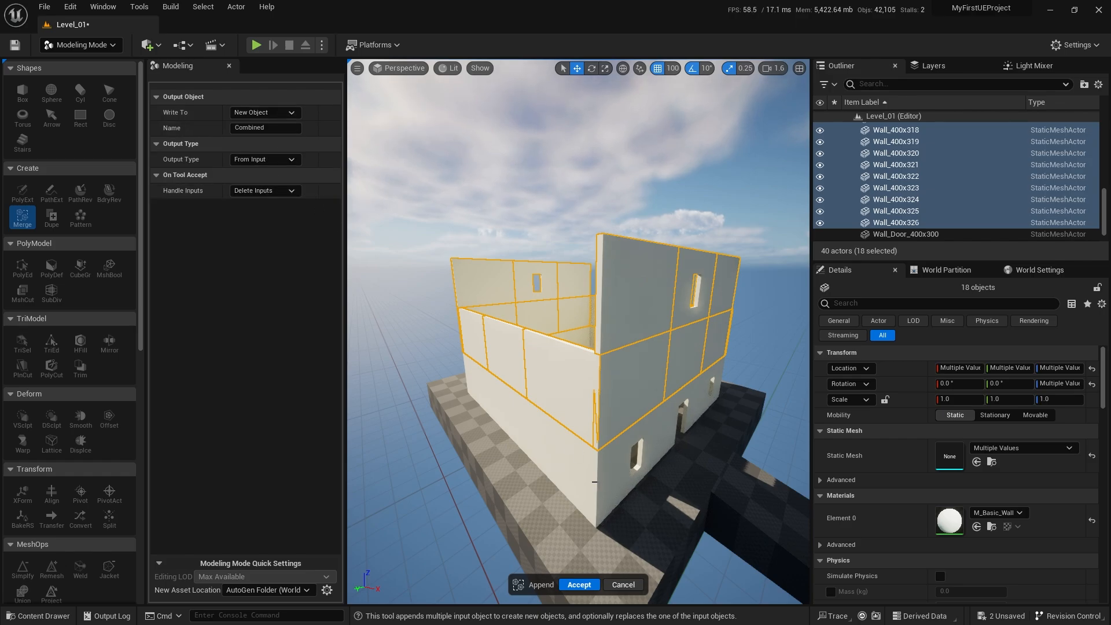
pyautogui.click(581, 584)
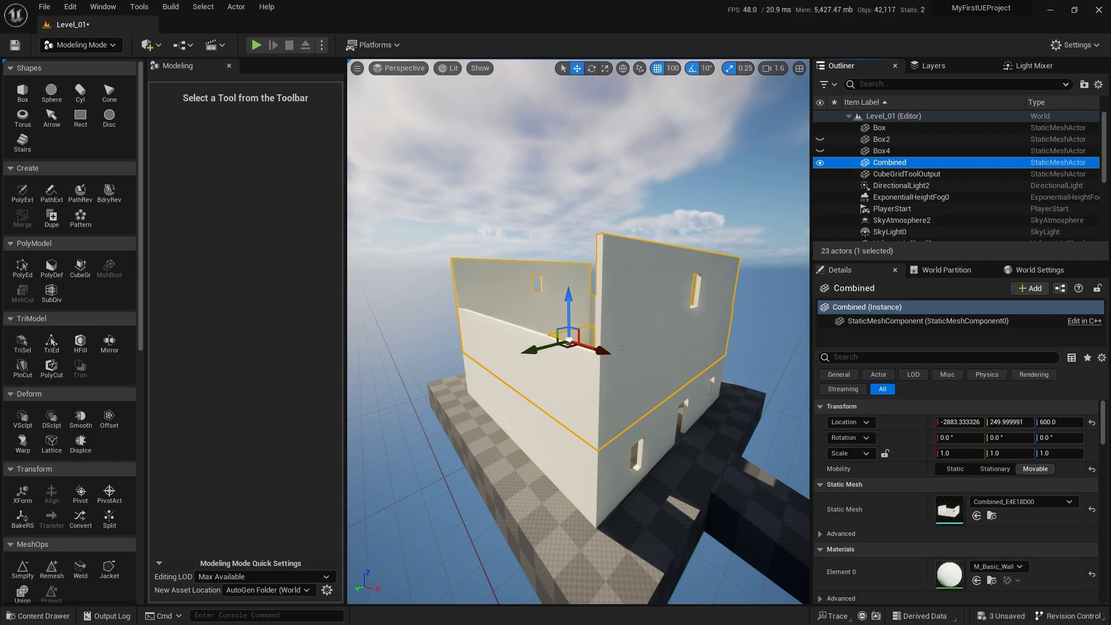
# Step: Unhide the raised roof volume and subtract it from the merged upper walls with a Mesh Boolean set to Difference A - B
pyautogui.moveTo(567, 306)
pyautogui.mouseDown()
pyautogui.moveTo(567, 191)
pyautogui.moveTo(568, 303)
pyautogui.mouseUp()
pyautogui.moveTo(719, 278); pyautogui.dragTo(596, 280, button='right')
pyautogui.click(819, 152)
pyautogui.moveTo(637, 315); pyautogui.dragTo(637, 332, button='right')
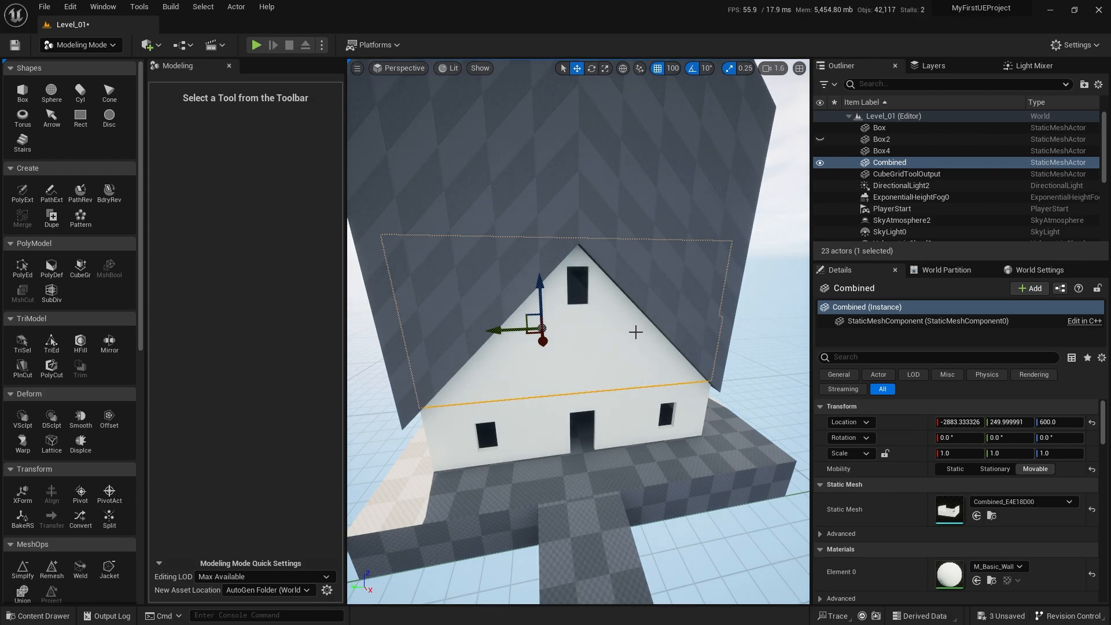
pyautogui.keyDown('ctrl'); pyautogui.click(643, 153); pyautogui.keyUp('ctrl')
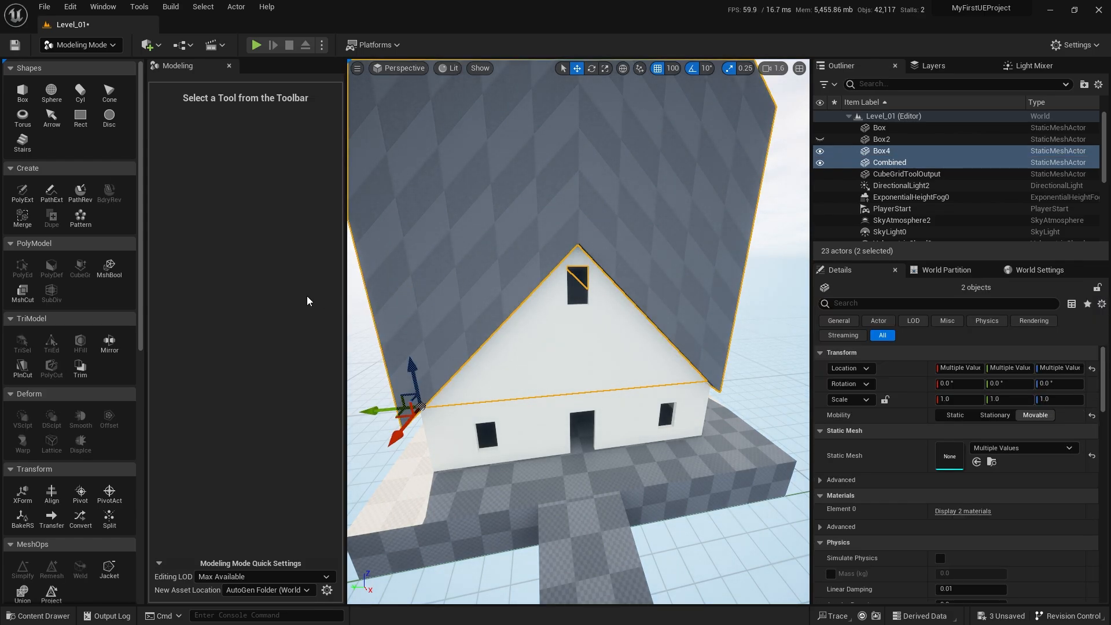
pyautogui.click(117, 279)
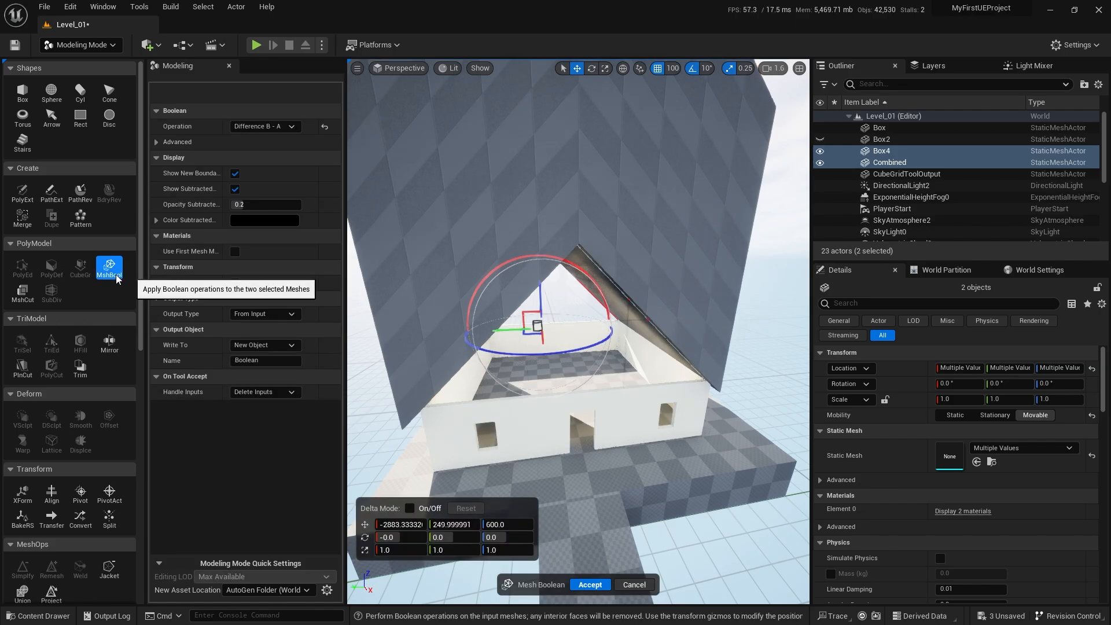
pyautogui.press('w')
pyautogui.moveTo(467, 290); pyautogui.dragTo(467, 290, button='right')
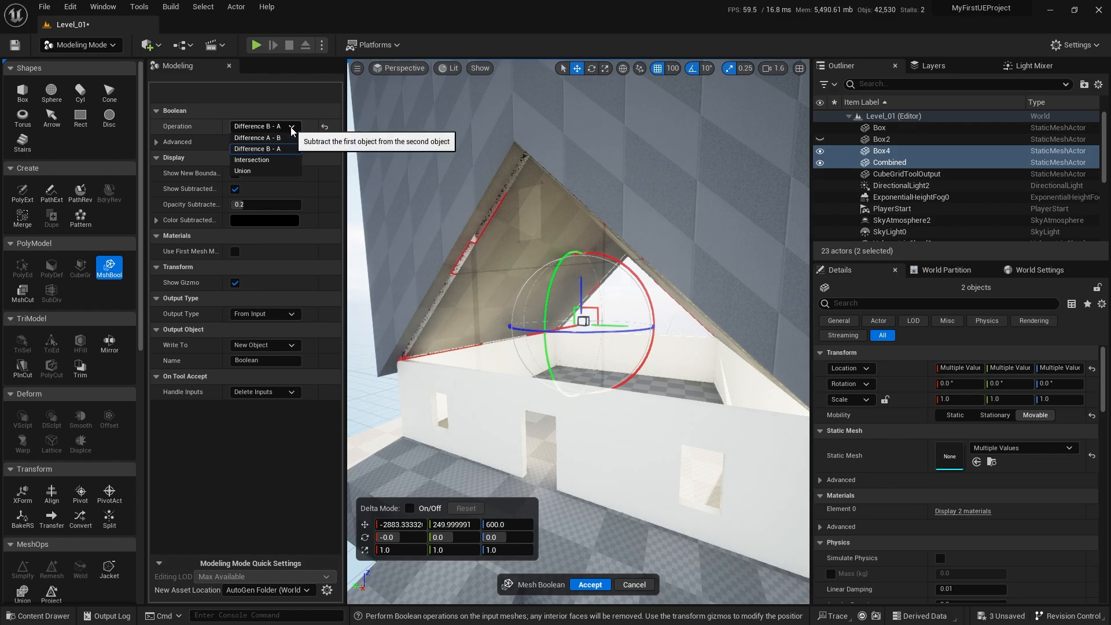
pyautogui.click(285, 139)
pyautogui.press('a')
pyautogui.moveTo(440, 231); pyautogui.dragTo(567, 289, button='right')
pyautogui.press('e')
pyautogui.press('a')
pyautogui.press('d')
pyautogui.moveTo(636, 524); pyautogui.dragTo(555, 527, button='right')
pyautogui.press('s')
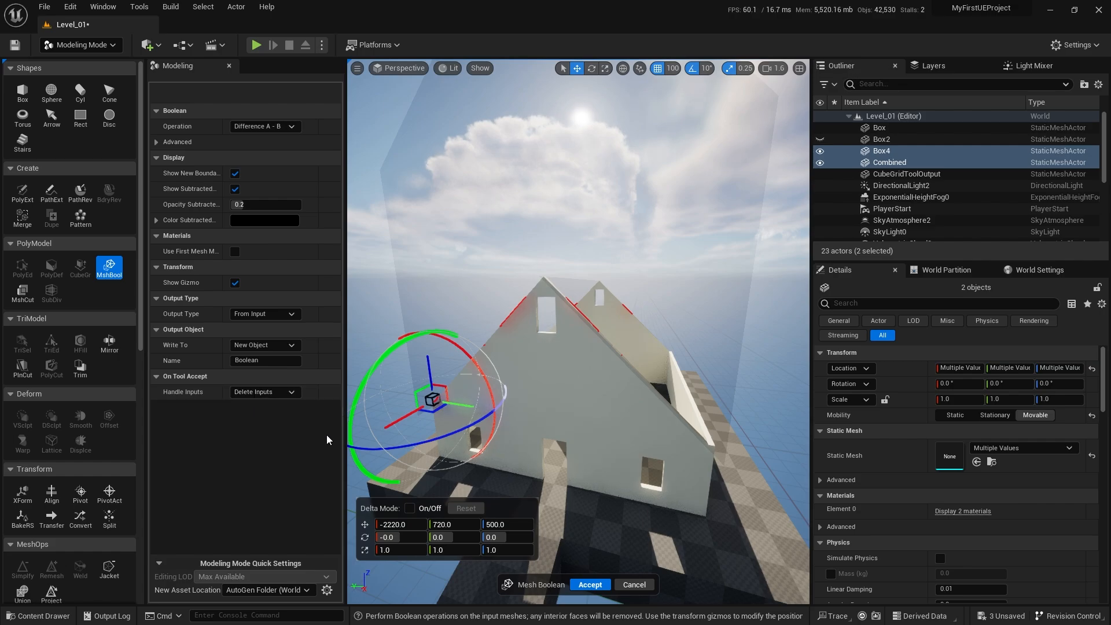
pyautogui.click(584, 586)
# Step: Unhide the original roof Box2, clear the selection and inspect how the roof meets the trimmed gable walls
pyautogui.press('d')
pyautogui.moveTo(622, 296); pyautogui.dragTo(561, 296, button='right')
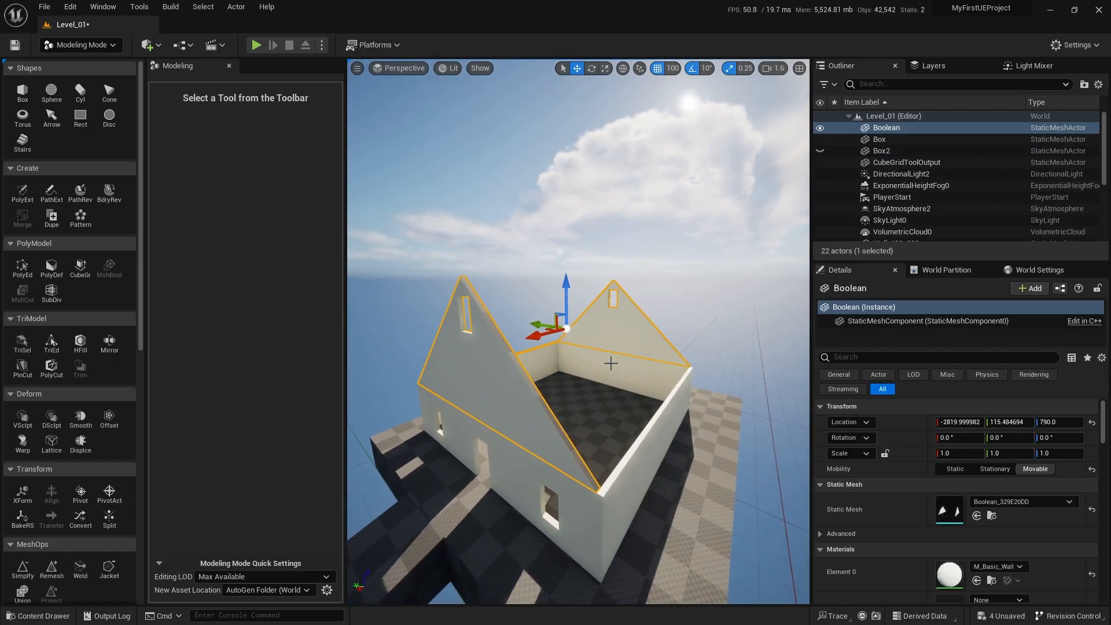
pyautogui.press('s')
pyautogui.moveTo(610, 364); pyautogui.dragTo(593, 397, button='right')
pyautogui.press('w')
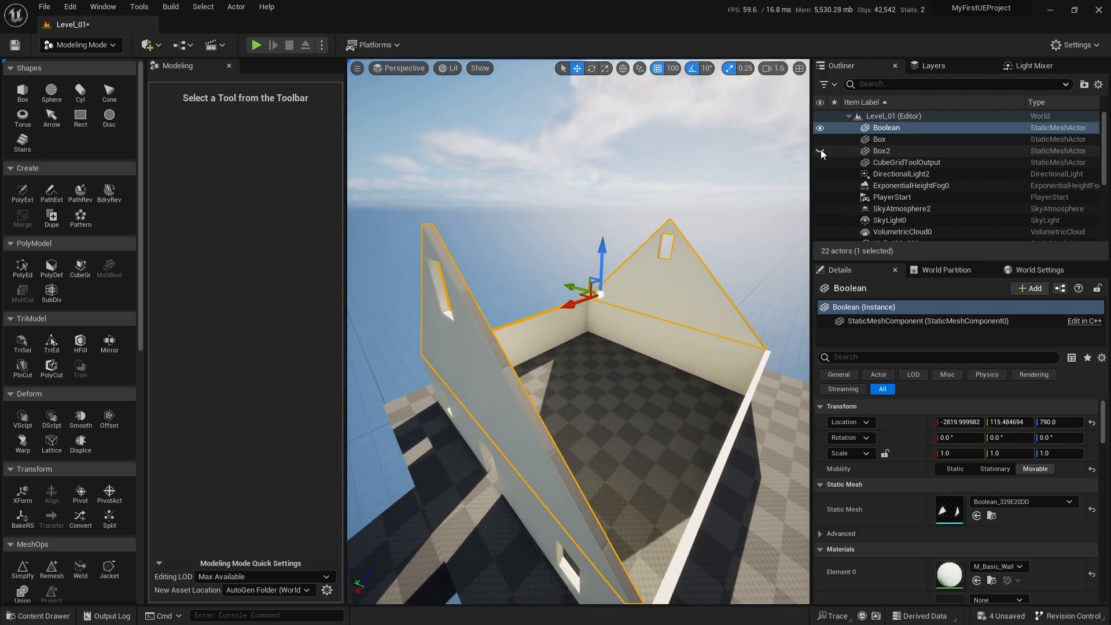
pyautogui.click(819, 152)
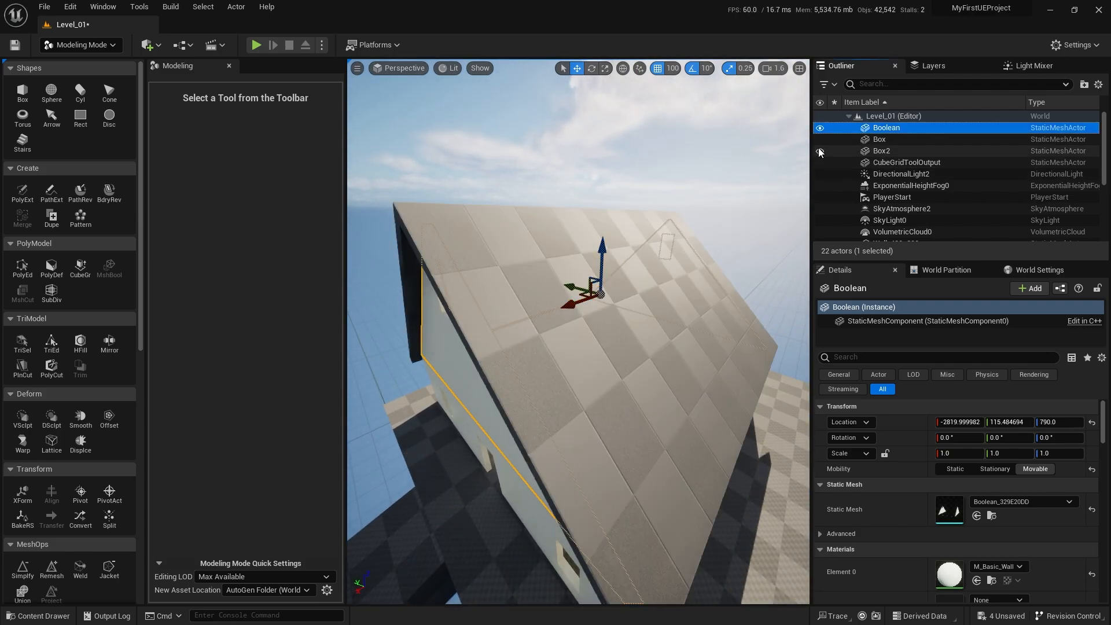
pyautogui.press('a')
pyautogui.moveTo(611, 341); pyautogui.dragTo(609, 403, button='right')
pyautogui.press('Escape')
pyautogui.press('s')
pyautogui.press('a')
pyautogui.press('w')
pyautogui.press('a')
pyautogui.scroll(-3, 793, 334)
pyautogui.press('d')
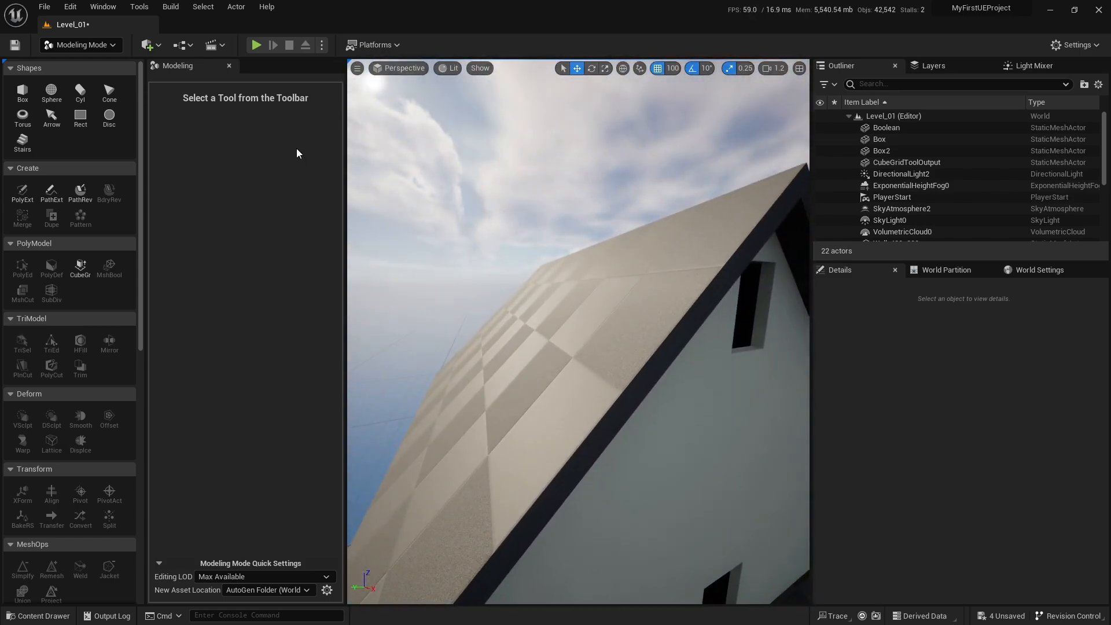
# Step: Playtest the level, walking through the gateway and up the ramp into the house to check its interior and exterior, and end the session
pyautogui.hotkey('shift', '1')
pyautogui.click(257, 45)
pyautogui.press('w')
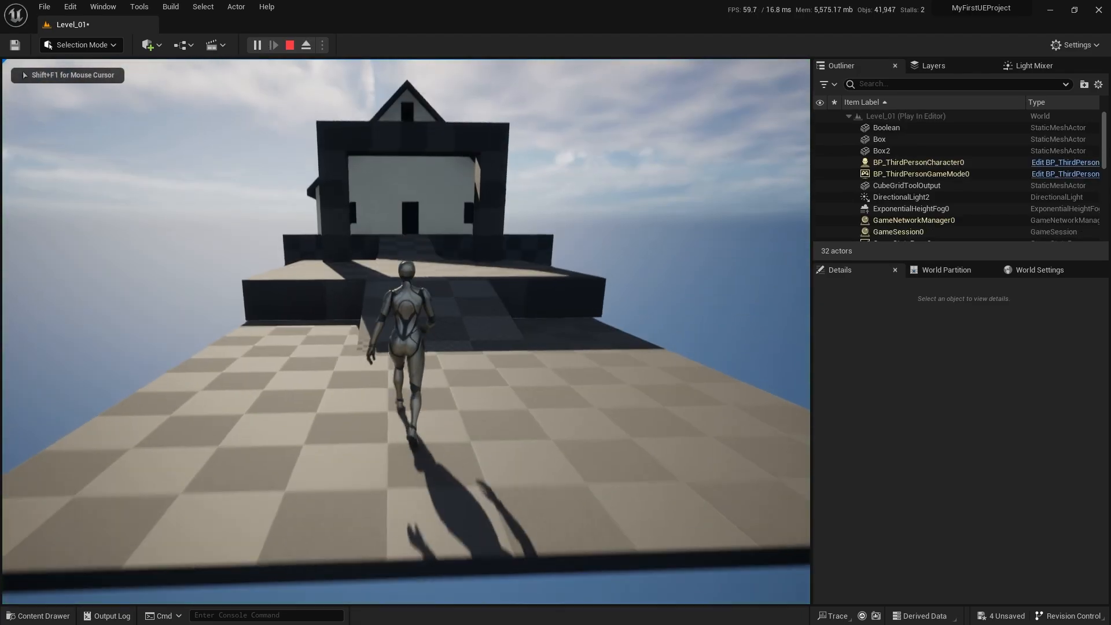
pyautogui.press('w')
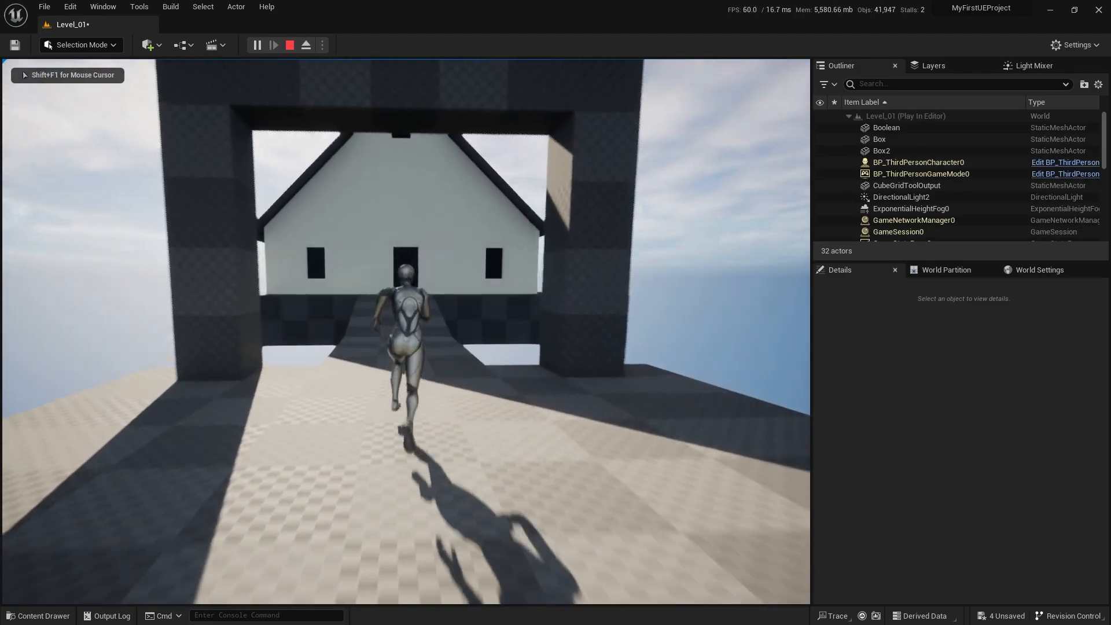
pyautogui.press('w')
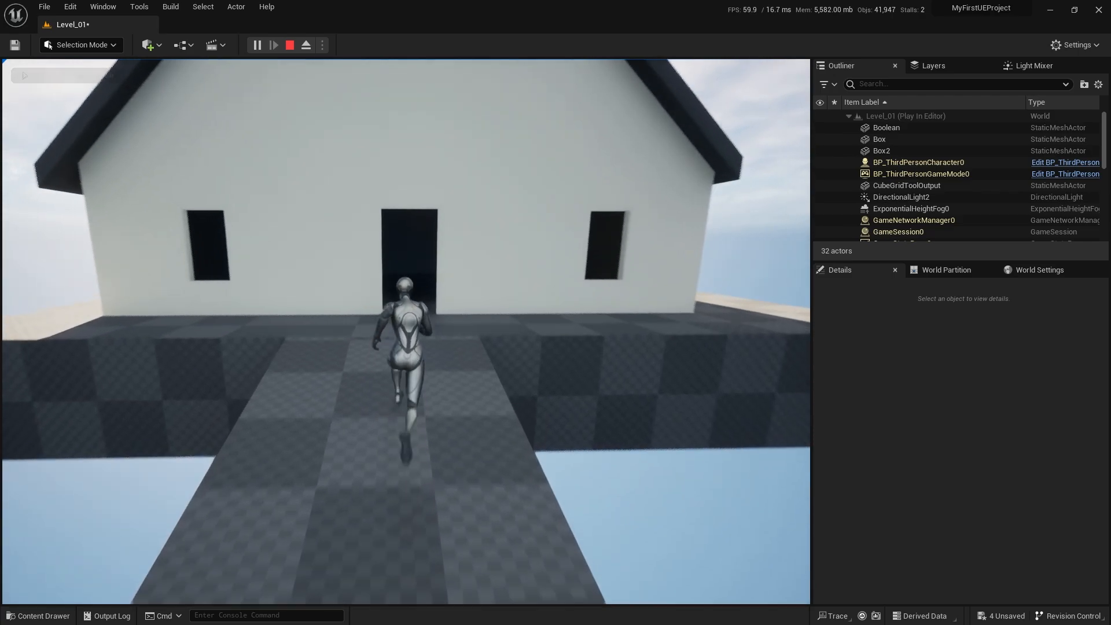
pyautogui.press('w')
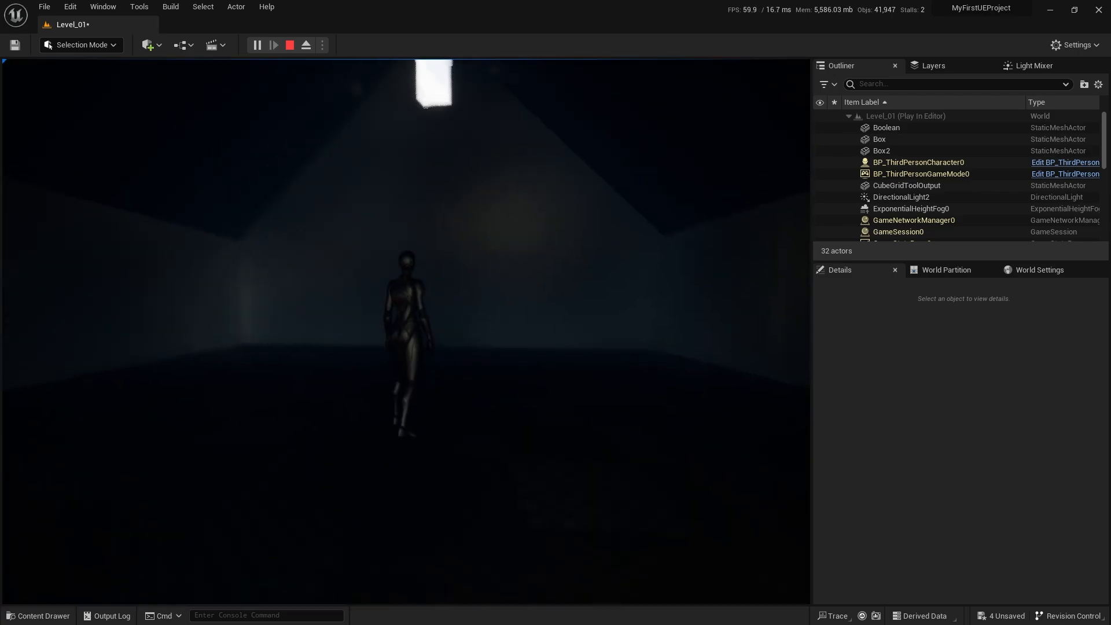
pyautogui.press('w')
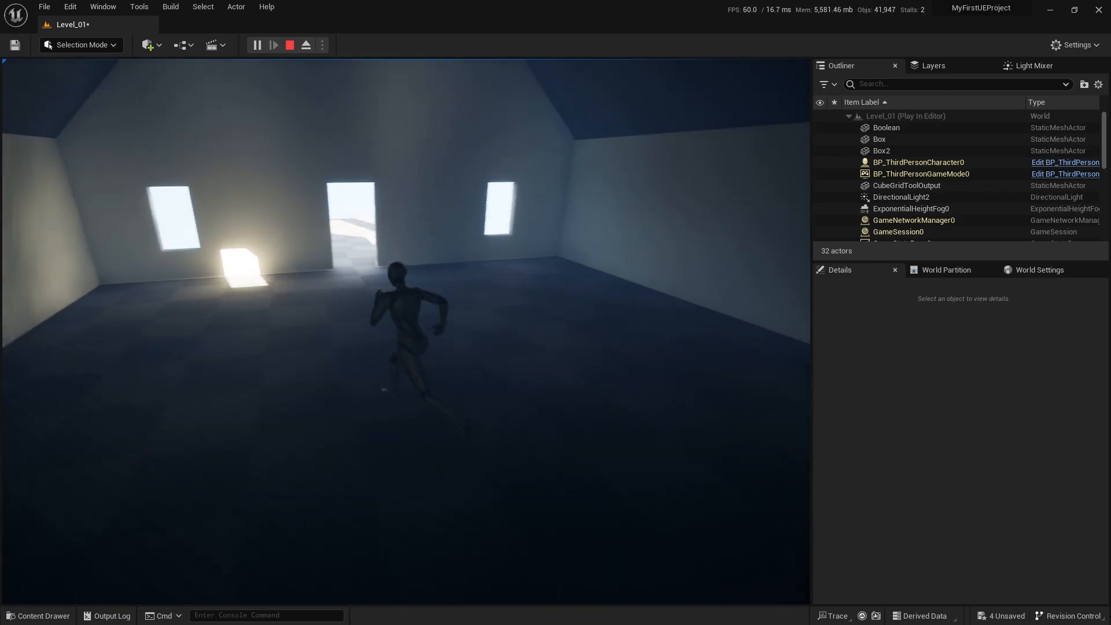
pyautogui.press('w')
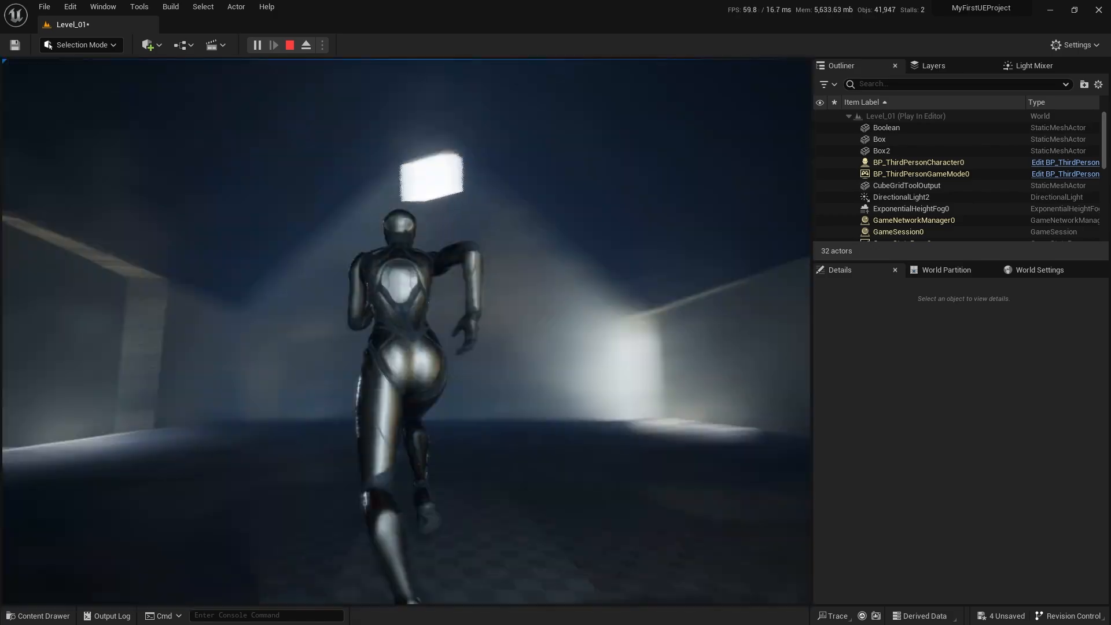
pyautogui.press('s')
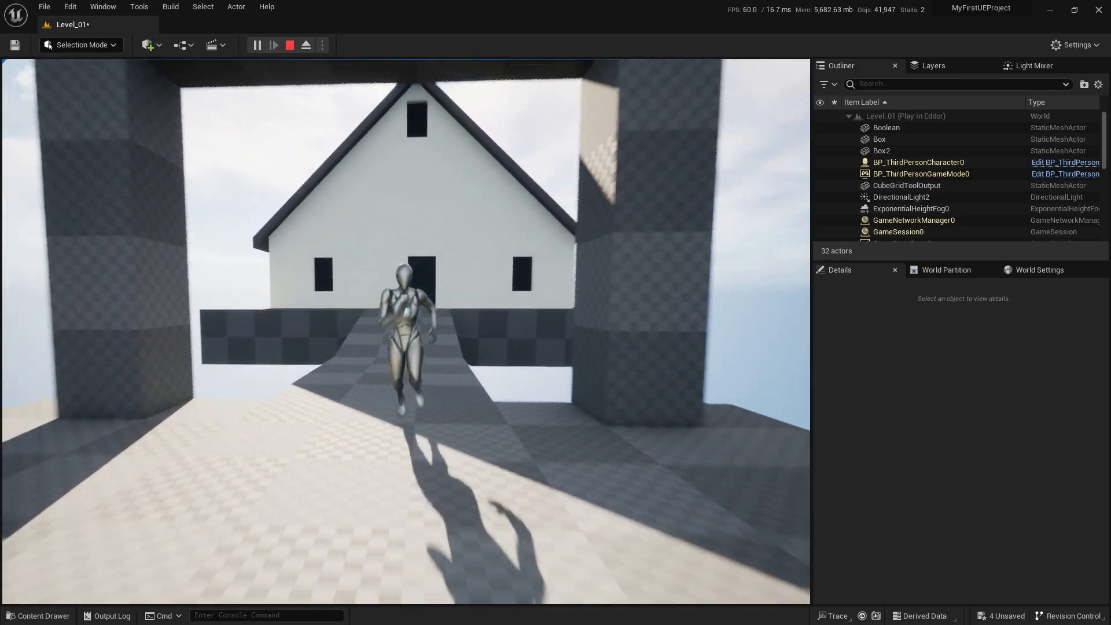
pyautogui.press('w')
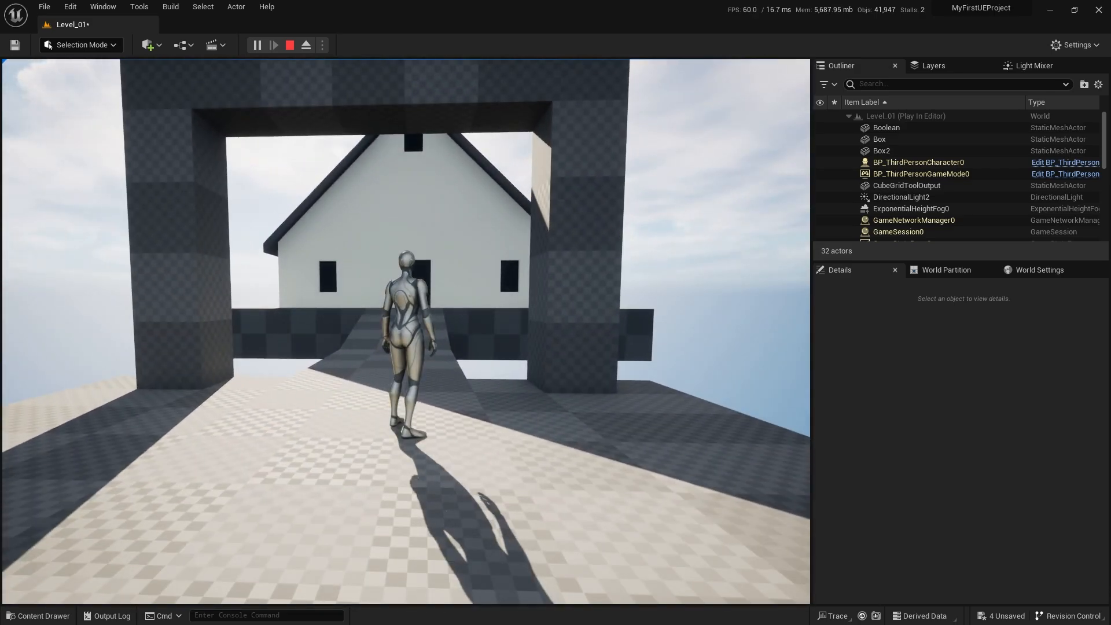
pyautogui.press('Escape')
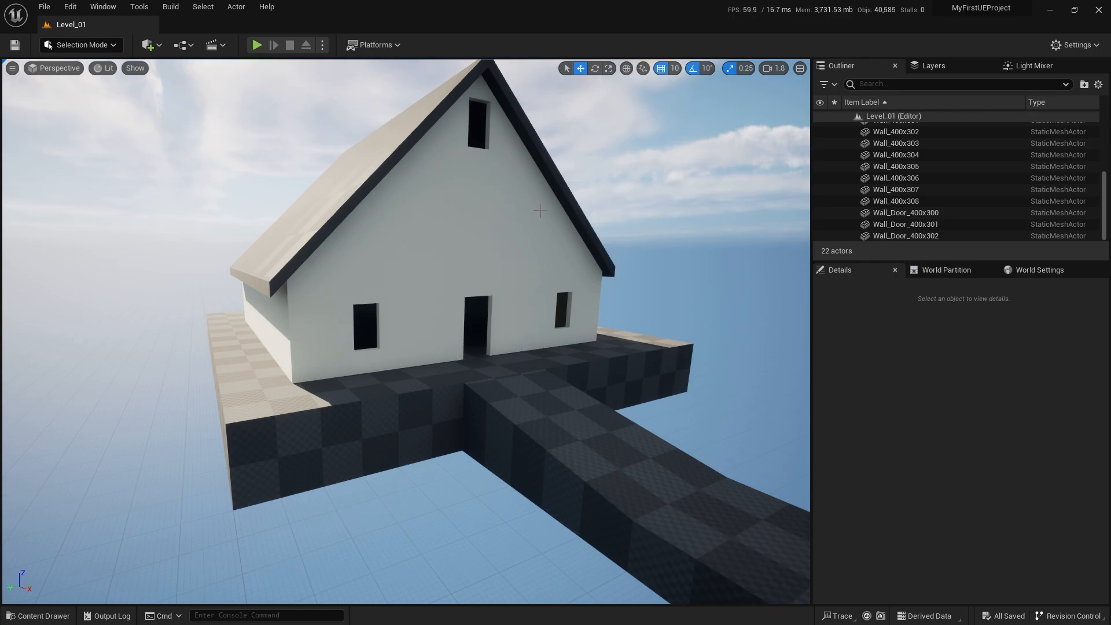
# Step: Apply the M_Brick_Clay_Old material from StarterContent/Materials to the merged upper gable walls
pyautogui.moveTo(532, 234)
pyautogui.mouseDown(button='right')
pyautogui.moveTo(564, 234)
pyautogui.moveTo(531, 222)
pyautogui.moveTo(539, 238)
pyautogui.mouseUp(button='right')
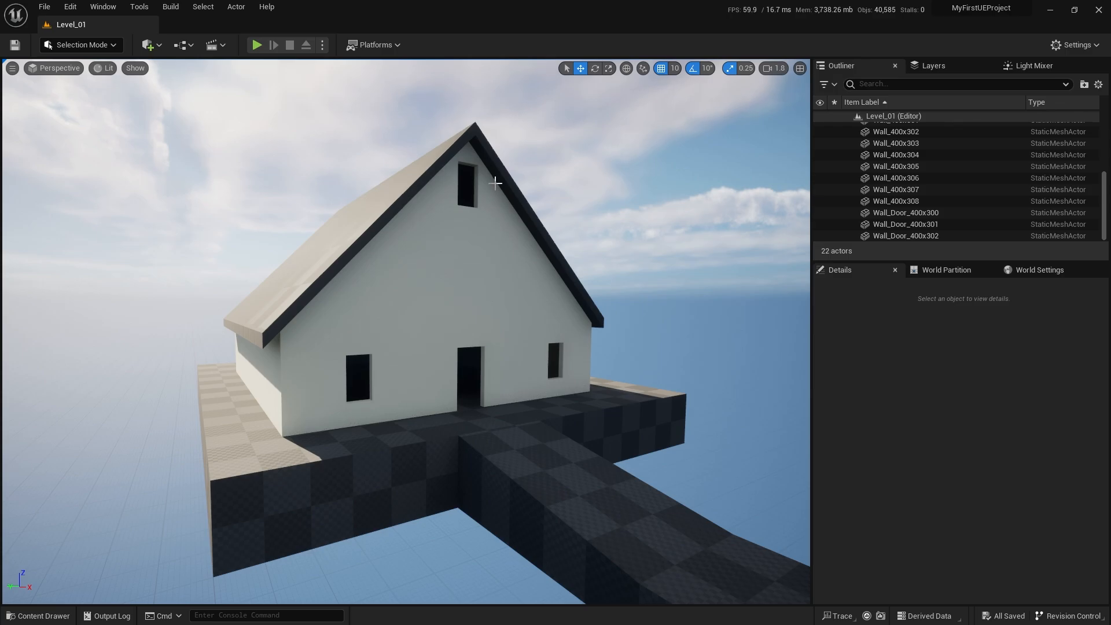
pyautogui.hotkey('ctrl', 'space')
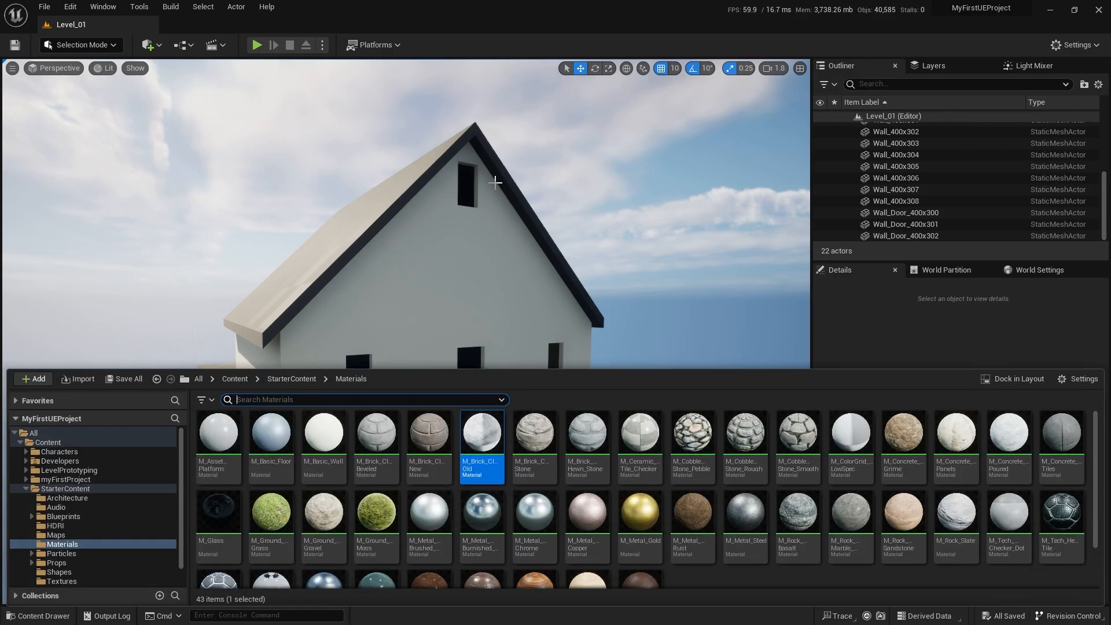
pyautogui.click(69, 487)
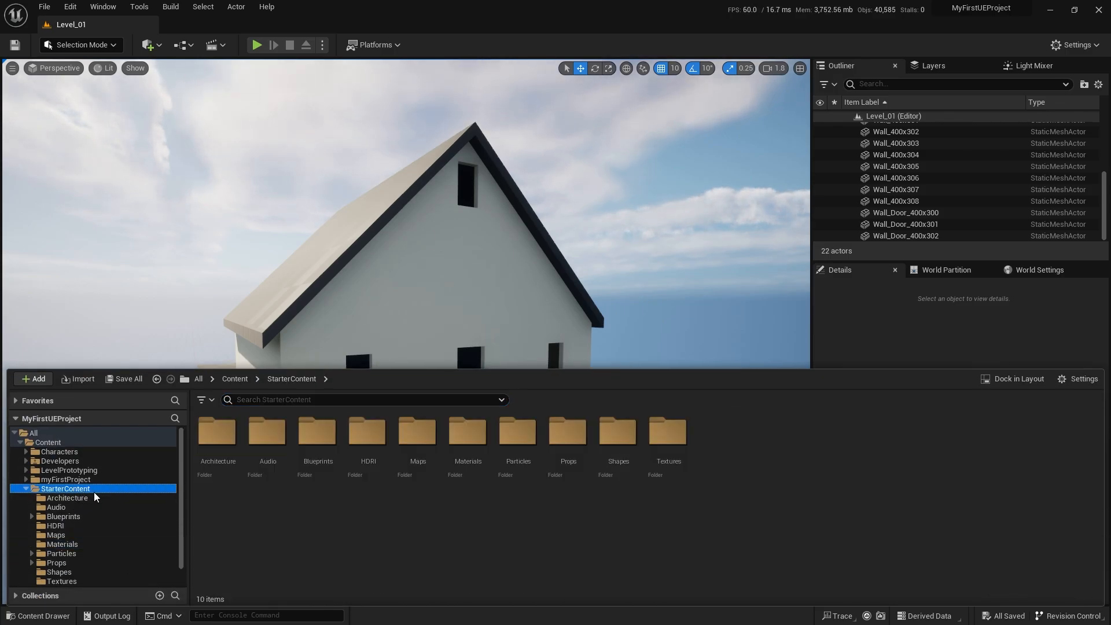
pyautogui.click(76, 544)
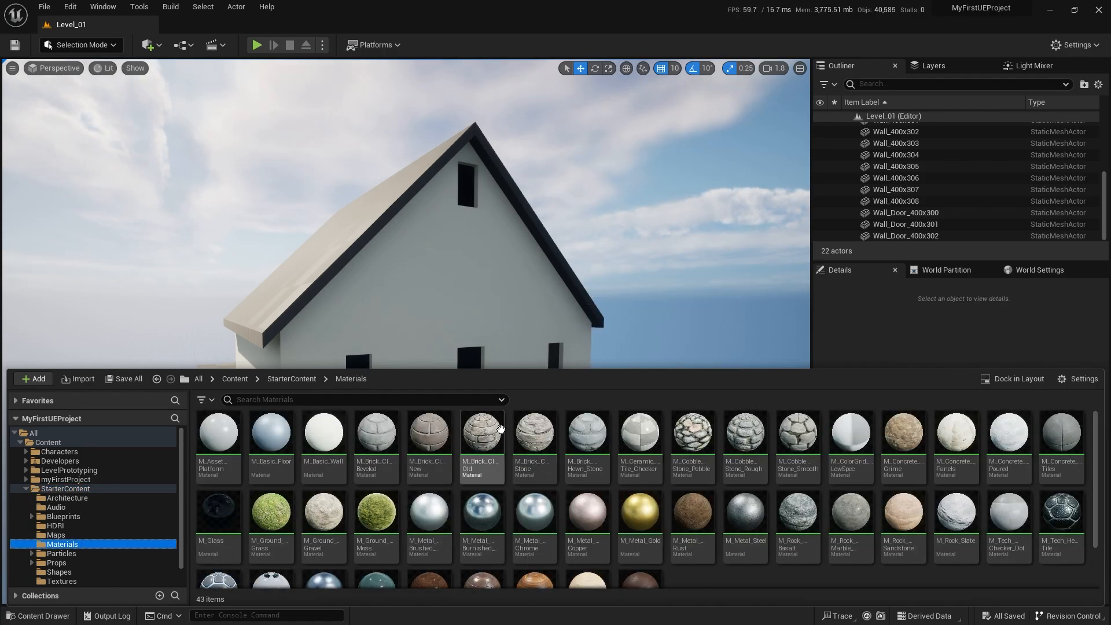
pyautogui.moveTo(483, 438); pyautogui.dragTo(459, 253)
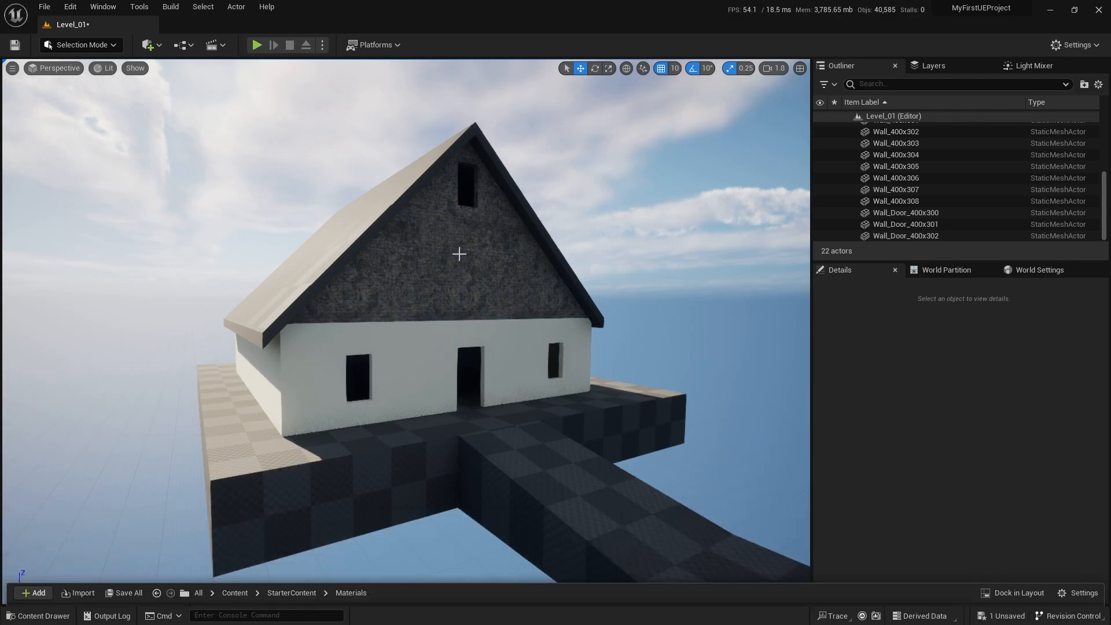
# Step: Select the ground-floor window wall Wall_Door_400x301 beside the front door and apply M_Brick_Clay_Old to it
pyautogui.press('w')
pyautogui.moveTo(478, 277); pyautogui.dragTo(469, 255, button='right')
pyautogui.scroll(-3, 477, 277)
pyautogui.press('s')
pyautogui.press('d')
pyautogui.moveTo(524, 332); pyautogui.dragTo(480, 341, button='right')
pyautogui.press('s')
pyautogui.click(524, 332)
pyautogui.scroll(-2, 864, 480)
pyautogui.scroll(3, 548, 438)
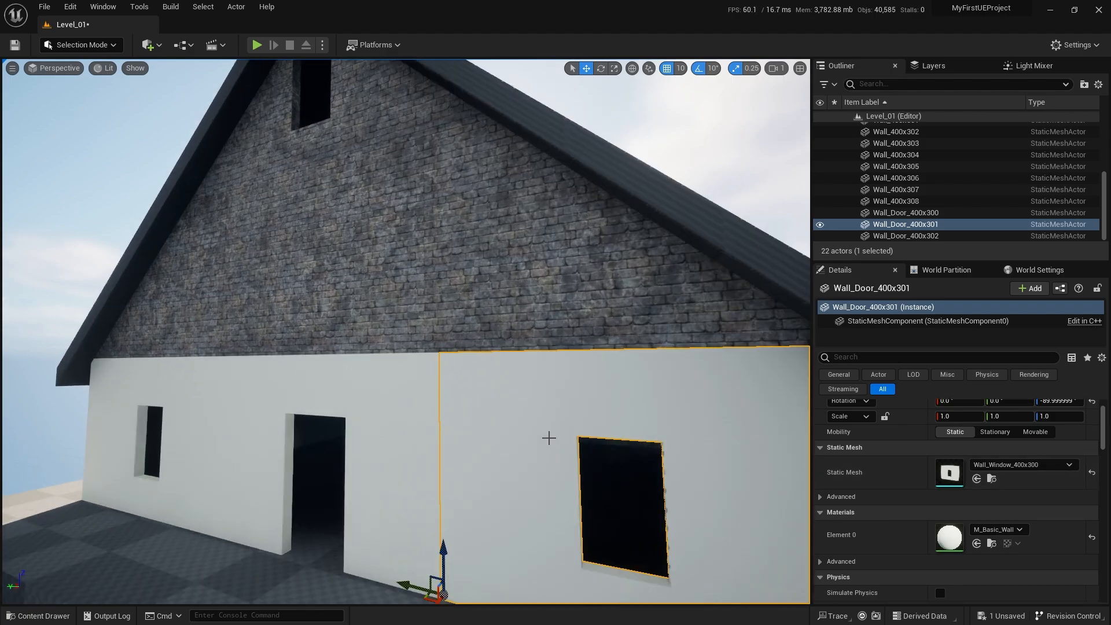
pyautogui.scroll(-1, 847, 449)
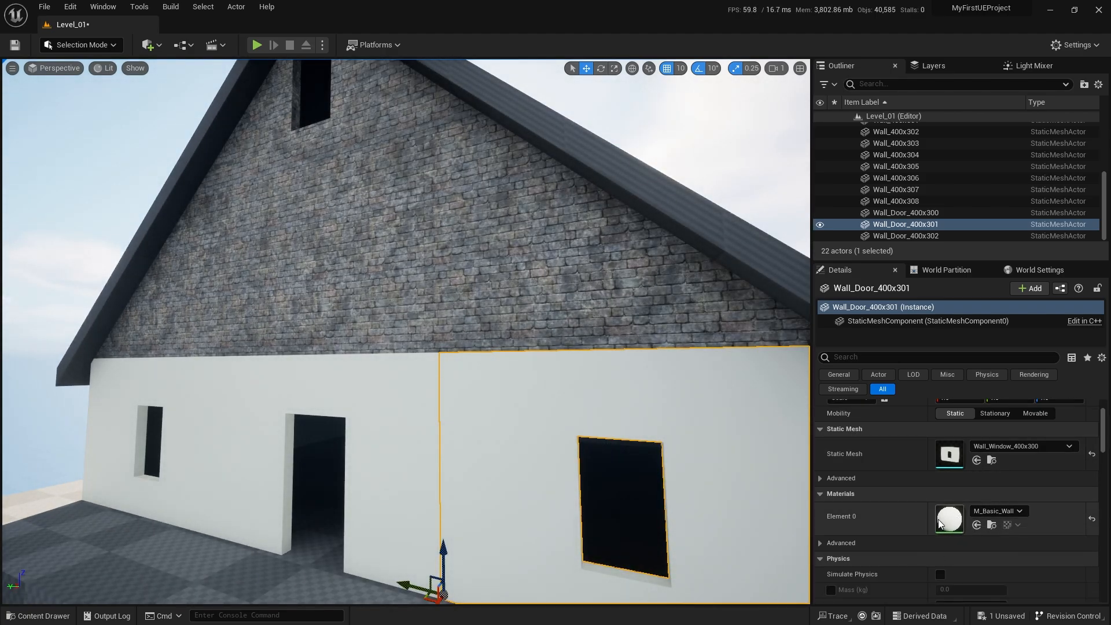
pyautogui.moveTo(682, 446); pyautogui.dragTo(696, 475, button='right')
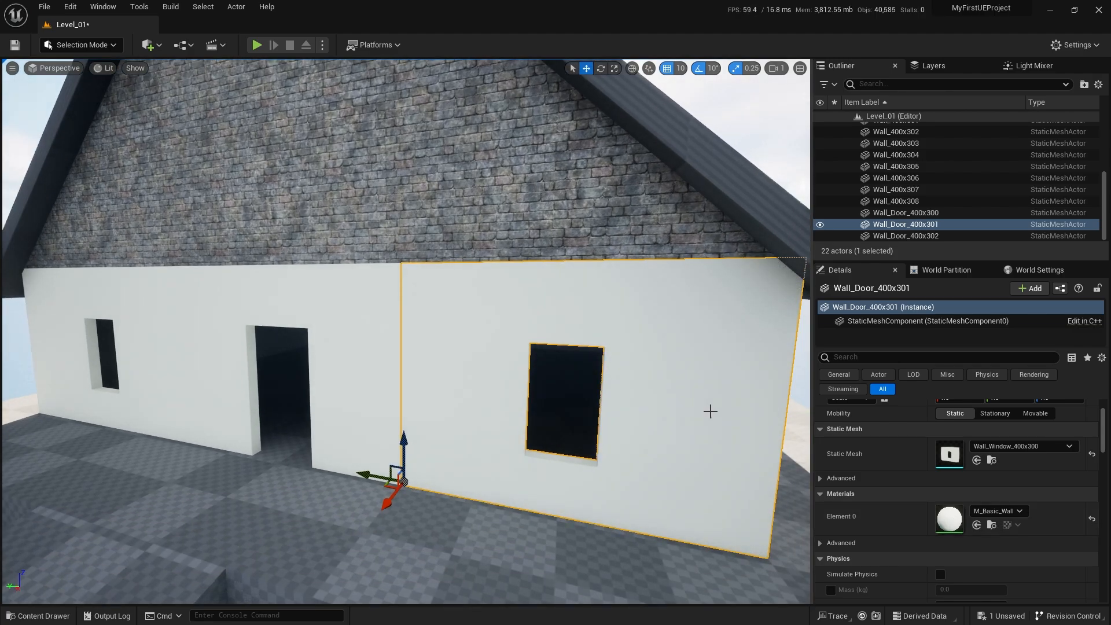
pyautogui.hotkey('ctrl', 'space')
pyautogui.moveTo(482, 437); pyautogui.dragTo(487, 340)
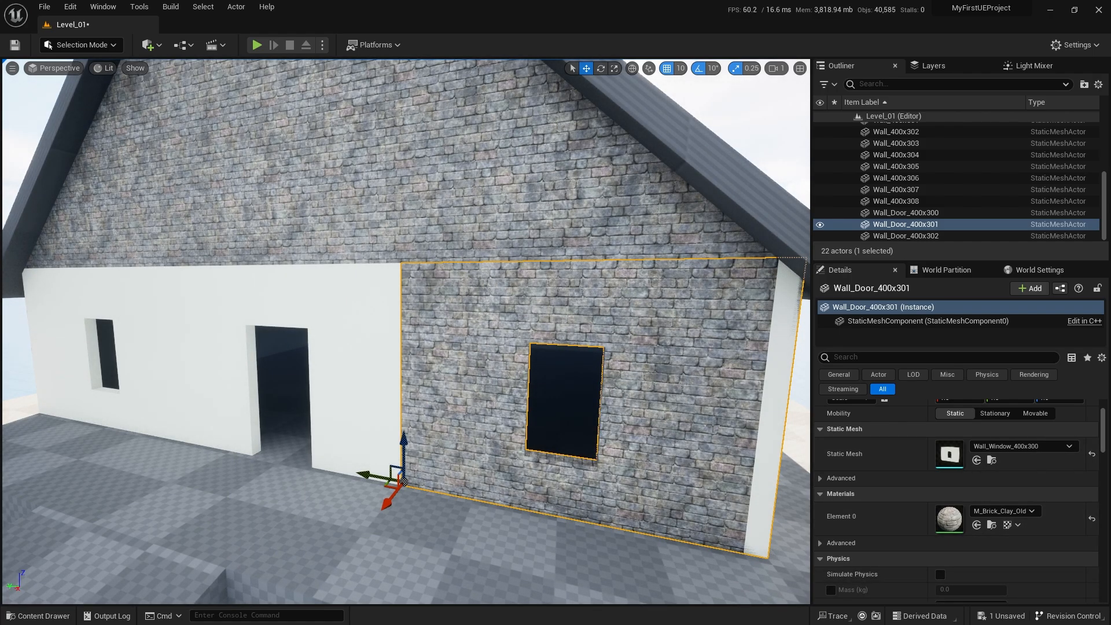
# Step: Select all ground-floor wall pieces together, Wall_400x300 to Wall_400x308 and Wall_Door_400x300 to Wall_Door_400x302
pyautogui.click(768, 397)
pyautogui.keyDown('ctrl'); pyautogui.click(339, 325); pyautogui.keyUp('ctrl')
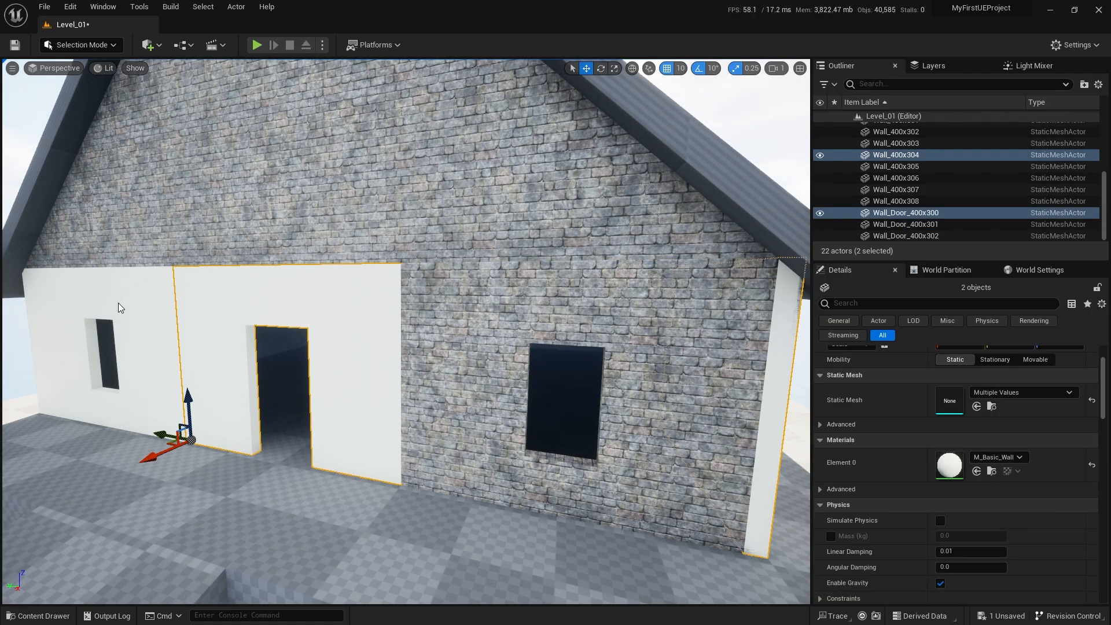
pyautogui.keyDown('ctrl'); pyautogui.click(119, 307); pyautogui.keyUp('ctrl')
pyautogui.moveTo(119, 308); pyautogui.dragTo(347, 466, button='right')
pyautogui.keyDown('ctrl'); pyautogui.click(347, 466); pyautogui.keyUp('ctrl')
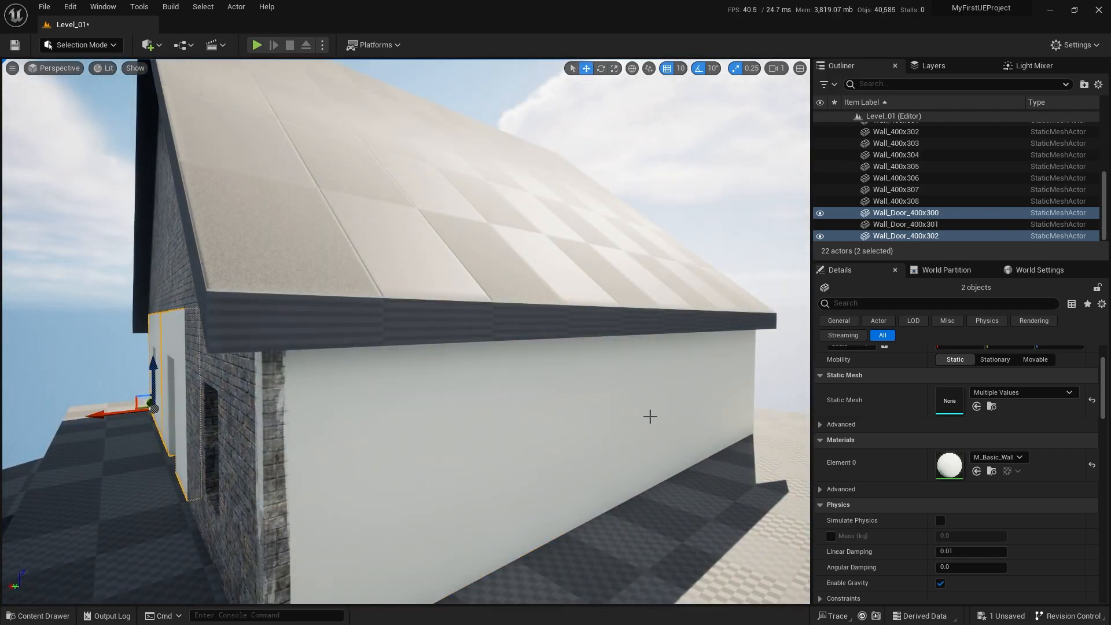
pyautogui.keyDown('ctrl'); pyautogui.click(389, 432); pyautogui.keyUp('ctrl')
pyautogui.keyDown('ctrl'); pyautogui.click(605, 401); pyautogui.keyUp('ctrl')
pyautogui.moveTo(605, 401); pyautogui.dragTo(405, 381, button='right')
pyautogui.keyDown('ctrl'); pyautogui.click(539, 412); pyautogui.keyUp('ctrl')
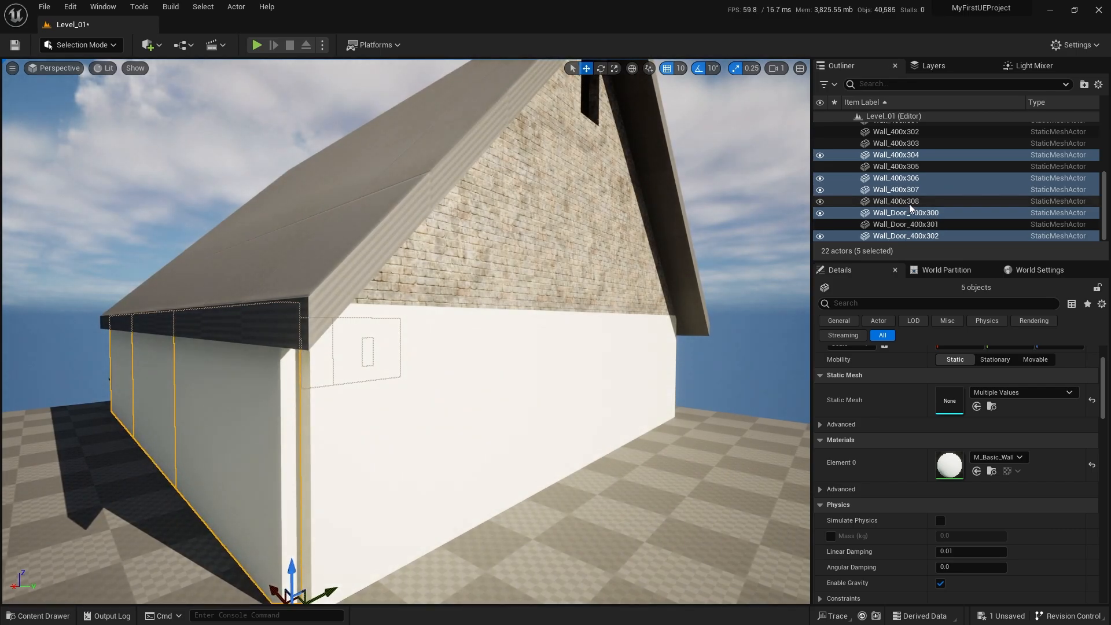
pyautogui.keyDown('ctrl'); pyautogui.click(910, 202); pyautogui.keyUp('ctrl')
pyautogui.keyDown('ctrl'); pyautogui.click(920, 142); pyautogui.keyUp('ctrl')
pyautogui.keyDown('ctrl'); pyautogui.click(923, 132); pyautogui.keyUp('ctrl')
pyautogui.scroll(2, 929, 149)
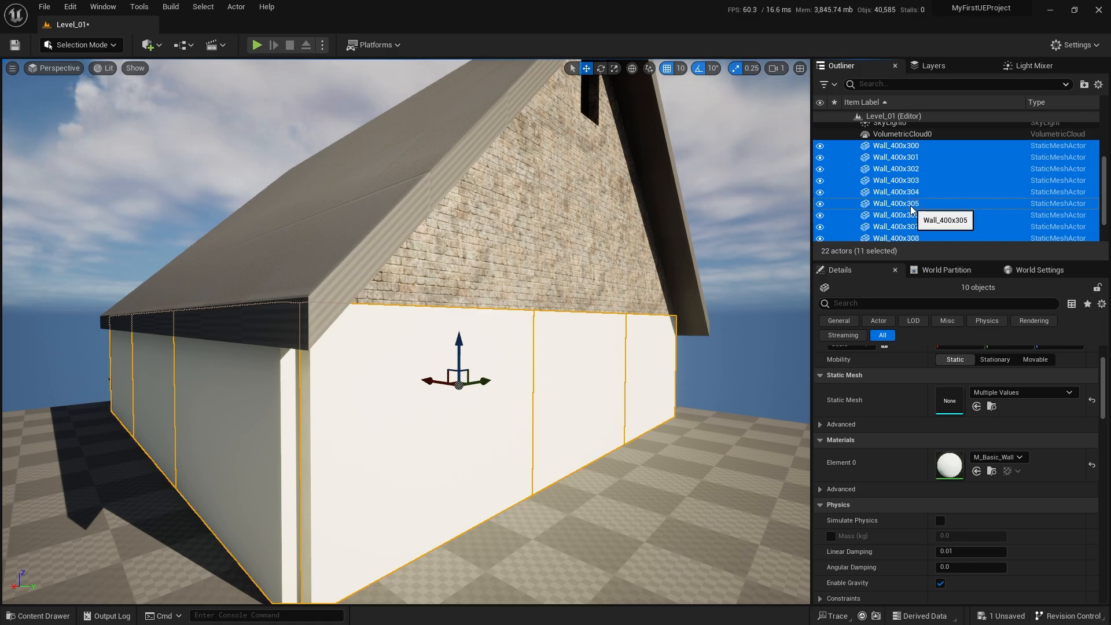
pyautogui.scroll(-3, 925, 207)
pyautogui.keyDown('ctrl'); pyautogui.click(933, 227); pyautogui.keyUp('ctrl')
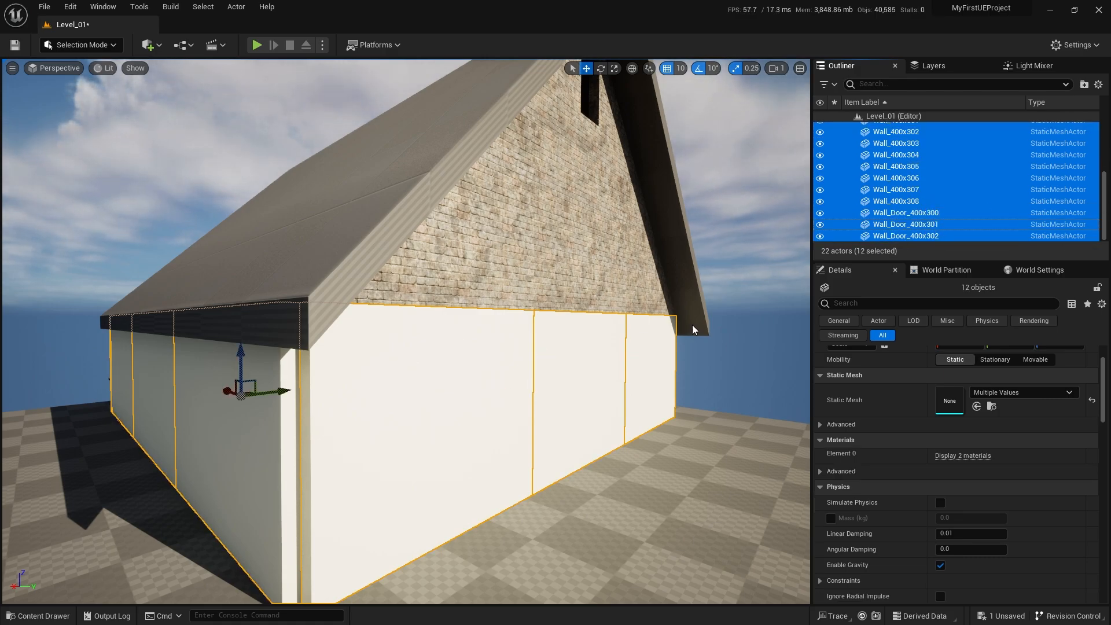
# Step: Show all Element 0 materials of the selected walls, replace M_Basic_Wall with M_Brick_Clay_Old, and clear the selection
pyautogui.moveTo(692, 327); pyautogui.dragTo(463, 335, button='right')
pyautogui.moveTo(804, 399); pyautogui.dragTo(735, 408, button='right')
pyautogui.scroll(1, 873, 441)
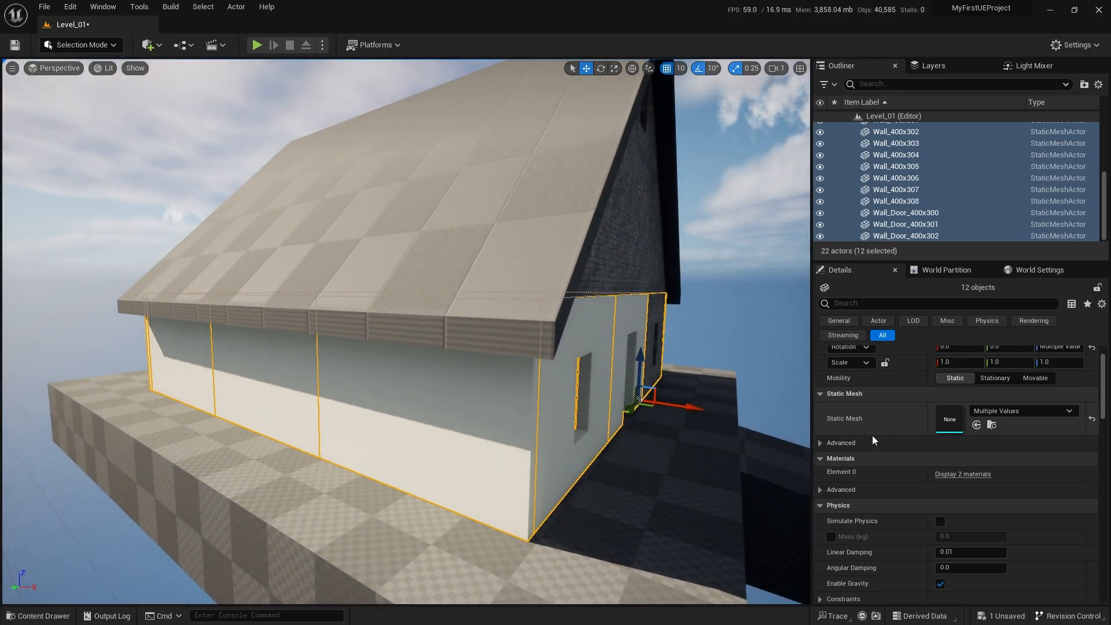
pyautogui.click(963, 474)
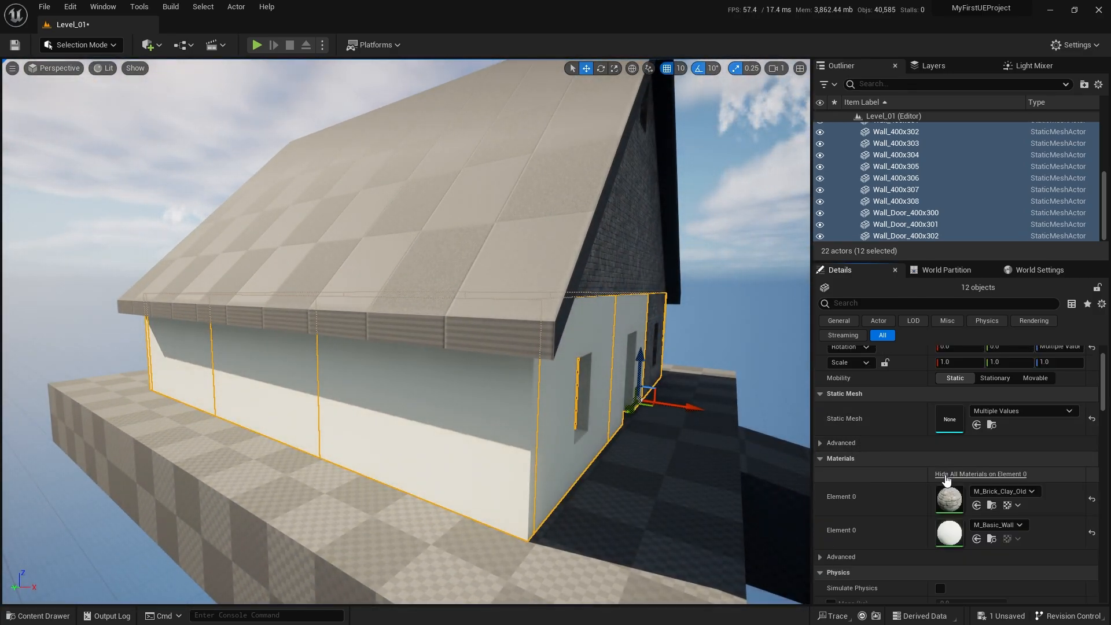
pyautogui.click(976, 541)
pyautogui.moveTo(619, 449); pyautogui.dragTo(677, 405, button='right')
pyautogui.press('Escape')
# Step: Inspect how the brick texture meets at the house corner and across the side wall pieces, then clear the selection
pyautogui.scroll(-1, 671, 437)
pyautogui.click(546, 298)
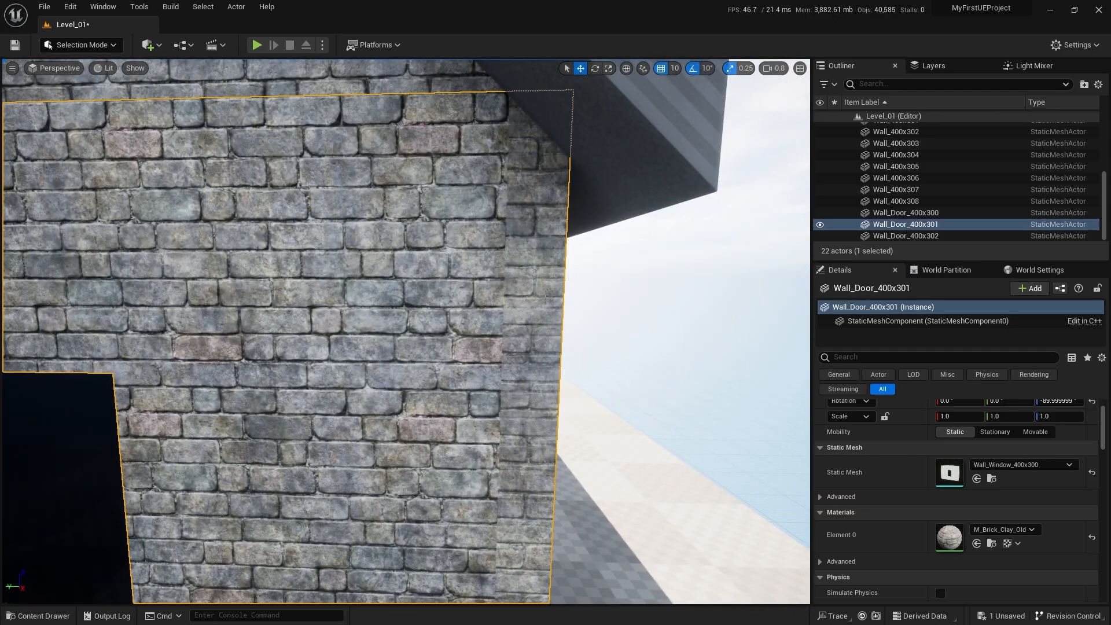
pyautogui.moveTo(525, 350); pyautogui.dragTo(552, 351, button='right')
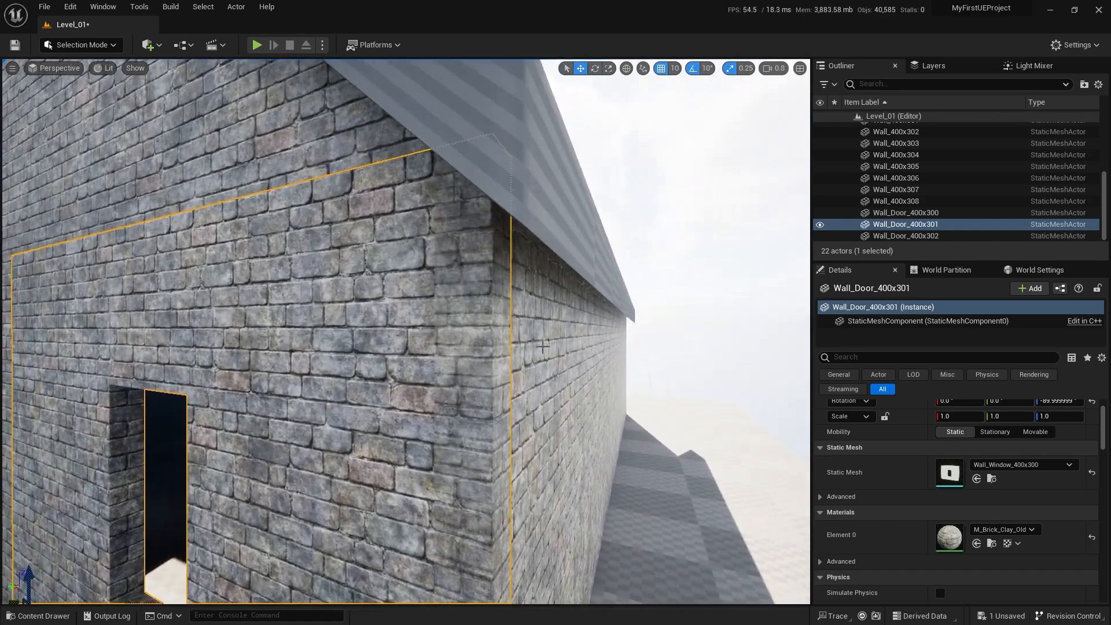
pyautogui.click(551, 351)
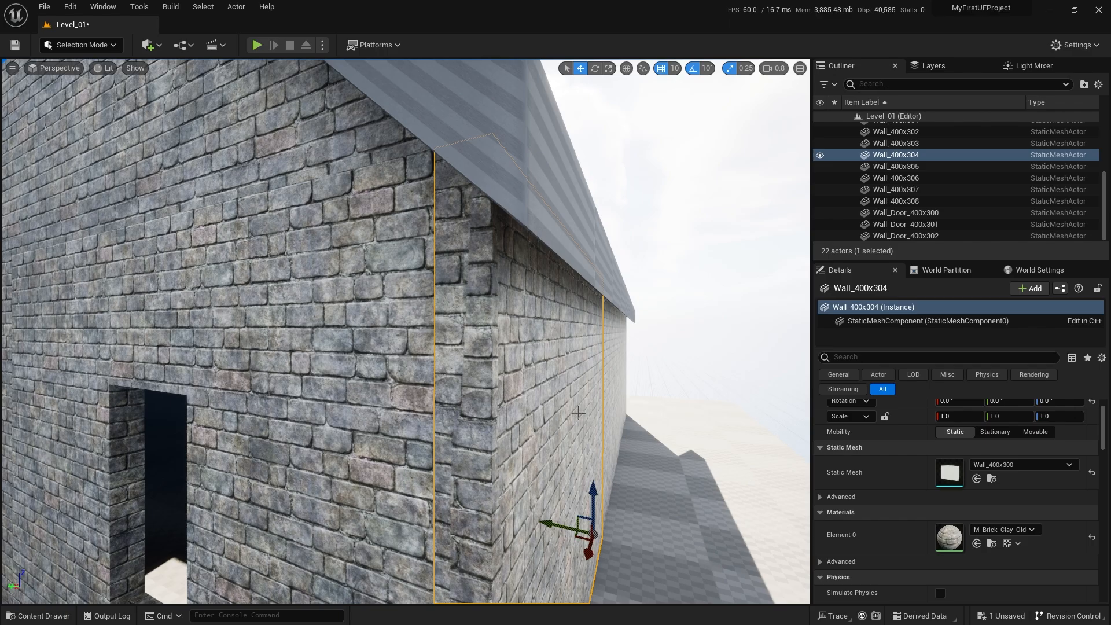
pyautogui.moveTo(474, 293); pyautogui.dragTo(476, 283, button='right')
pyautogui.moveTo(552, 347); pyautogui.dragTo(521, 348, button='right')
pyautogui.keyDown('ctrl'); pyautogui.click(555, 323); pyautogui.keyUp('ctrl')
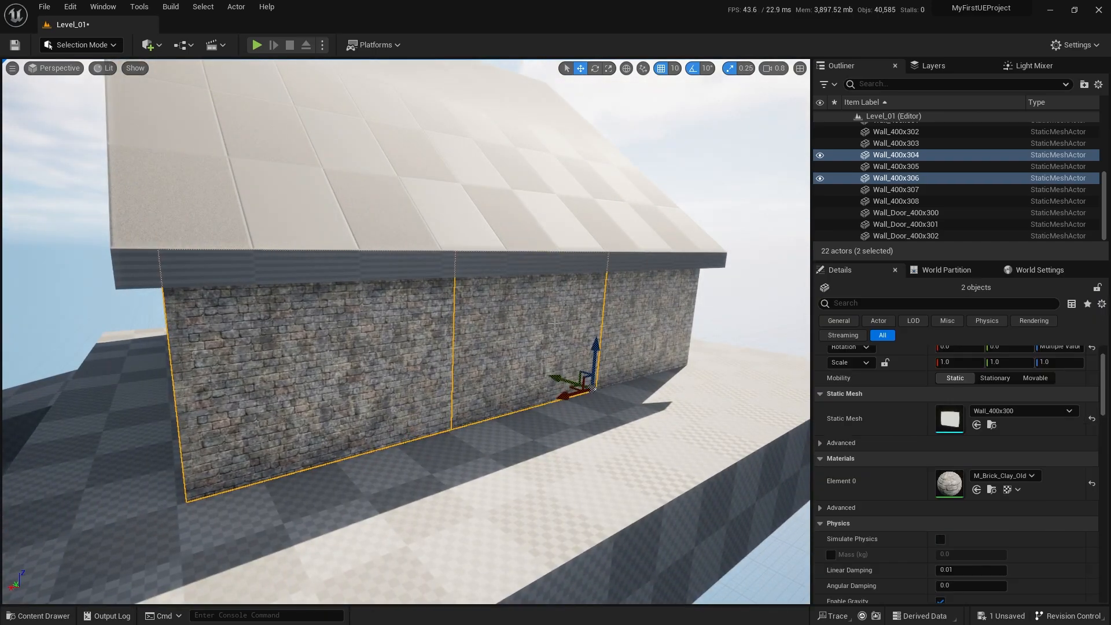
pyautogui.keyDown('ctrl'); pyautogui.click(657, 331); pyautogui.keyUp('ctrl')
pyautogui.moveTo(657, 331); pyautogui.dragTo(675, 318, button='right')
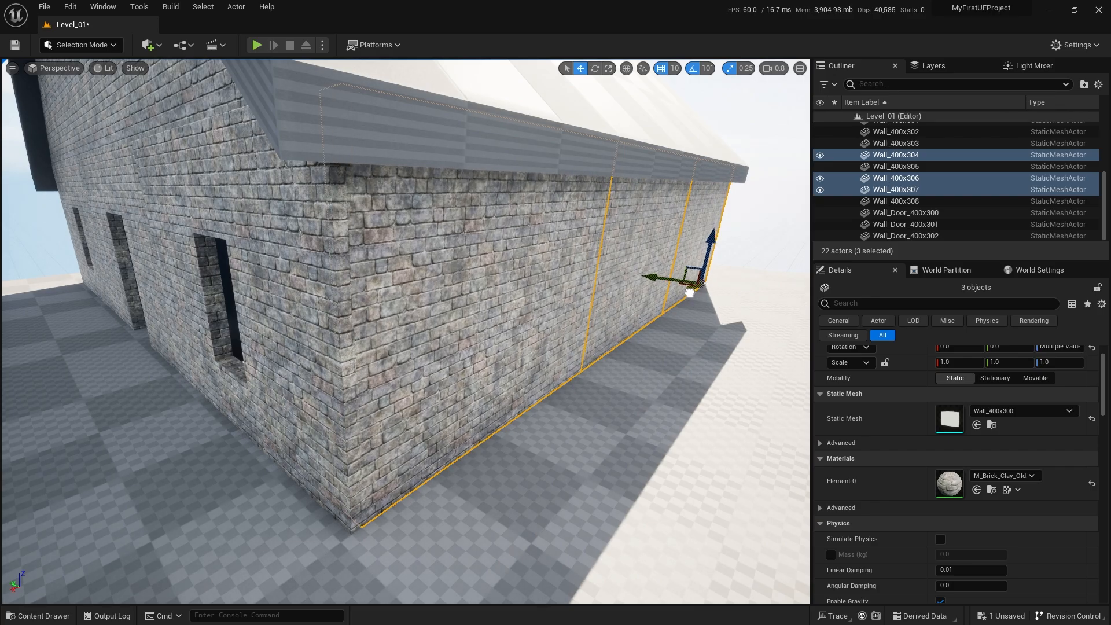
pyautogui.press('Escape')
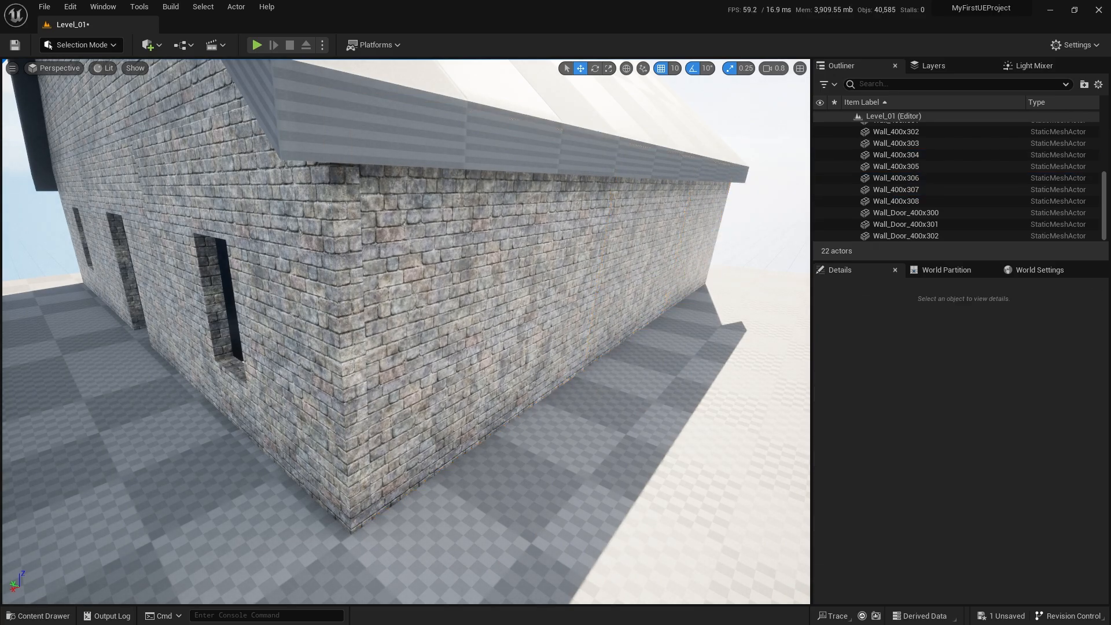
# Step: Select the roof Box2 and try the M_Wood_Oak material on it
pyautogui.moveTo(689, 292); pyautogui.dragTo(306, 290, button='right')
pyautogui.scroll(5, 630, 264)
pyautogui.moveTo(515, 313)
pyautogui.mouseDown(button='right')
pyautogui.moveTo(521, 333)
pyautogui.moveTo(546, 329)
pyautogui.moveTo(508, 312)
pyautogui.mouseUp(button='right')
pyautogui.click(508, 312)
pyautogui.hotkey('ctrl', 'space')
pyautogui.scroll(-2, 820, 516)
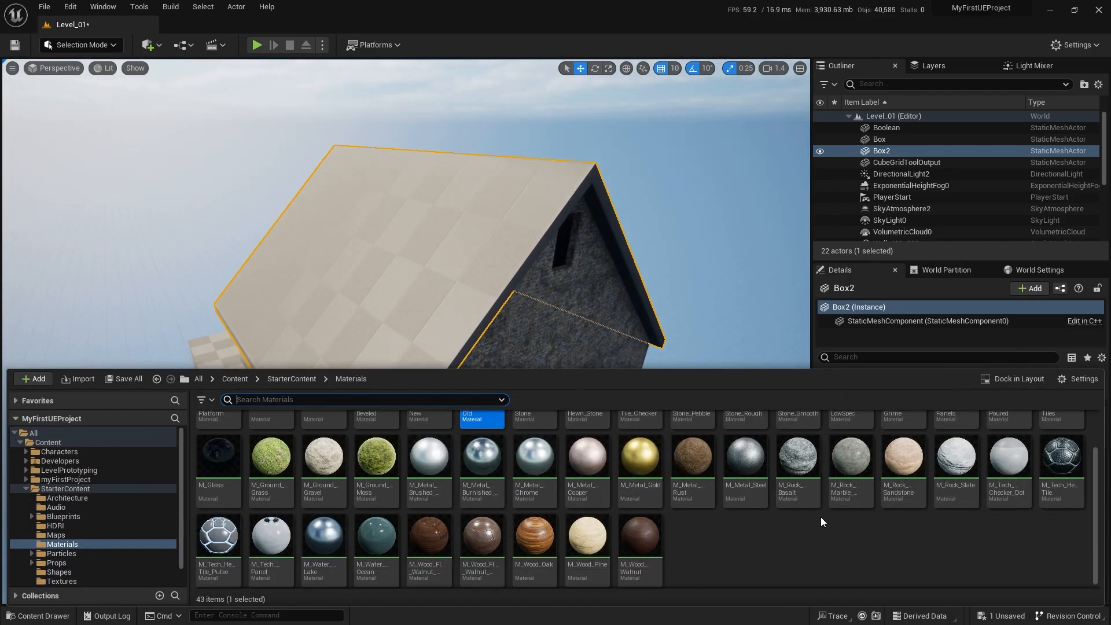
pyautogui.moveTo(524, 552); pyautogui.dragTo(454, 255)
pyautogui.moveTo(454, 258); pyautogui.dragTo(502, 257, button='right')
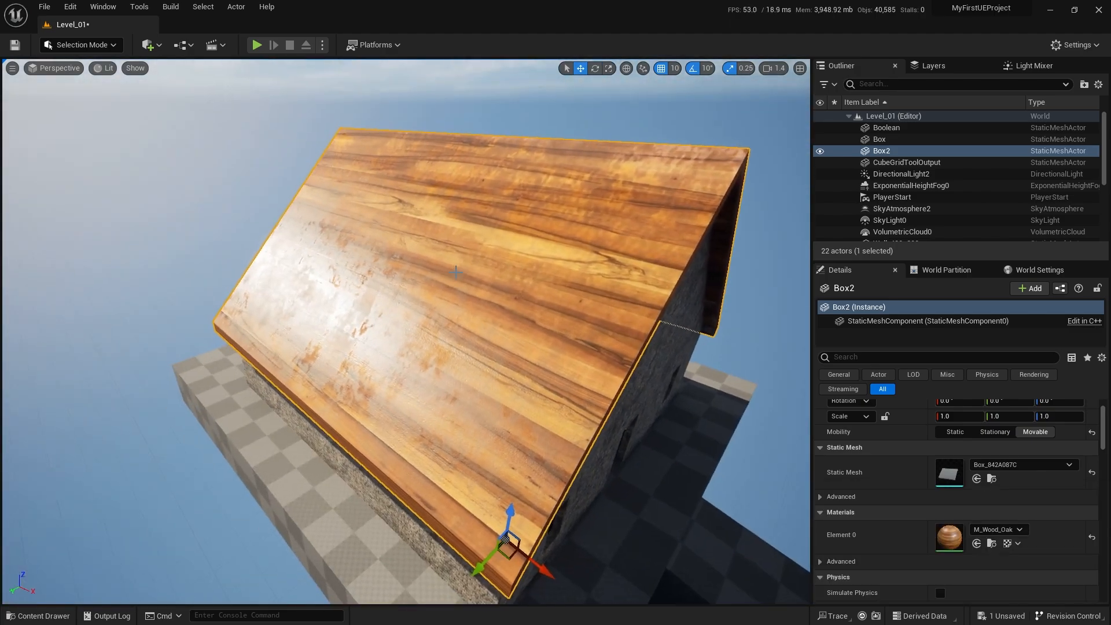
# Step: Apply the M_Wood_Pine material to the roof Box2 and view the house from the front
pyautogui.hotkey('ctrl', 'space')
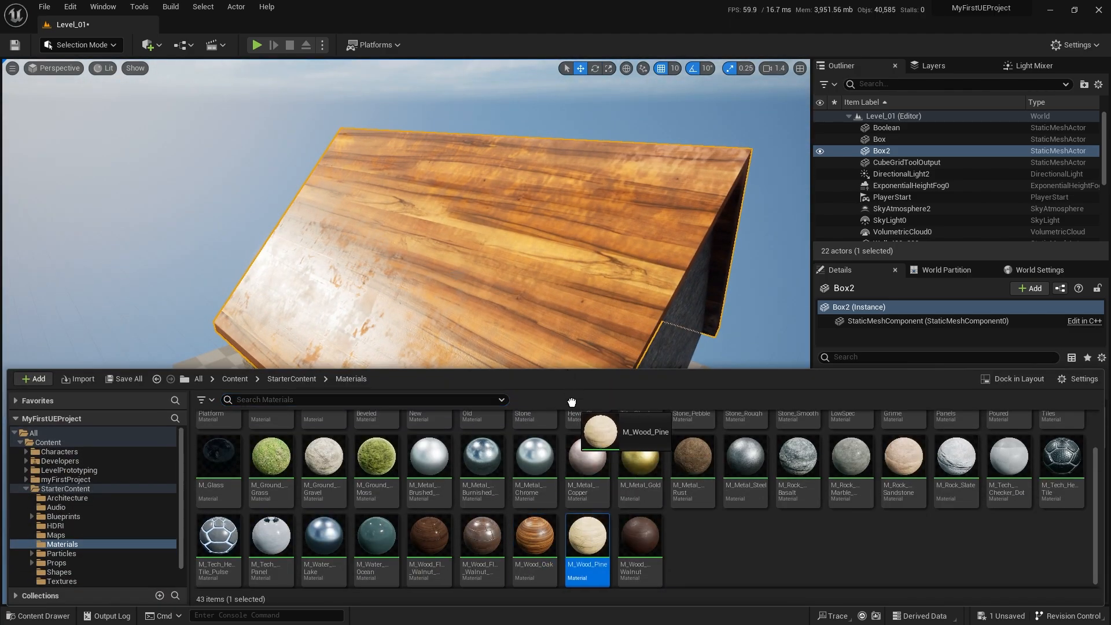
pyautogui.moveTo(572, 402); pyautogui.dragTo(528, 277)
pyautogui.moveTo(555, 320); pyautogui.dragTo(503, 351, button='right')
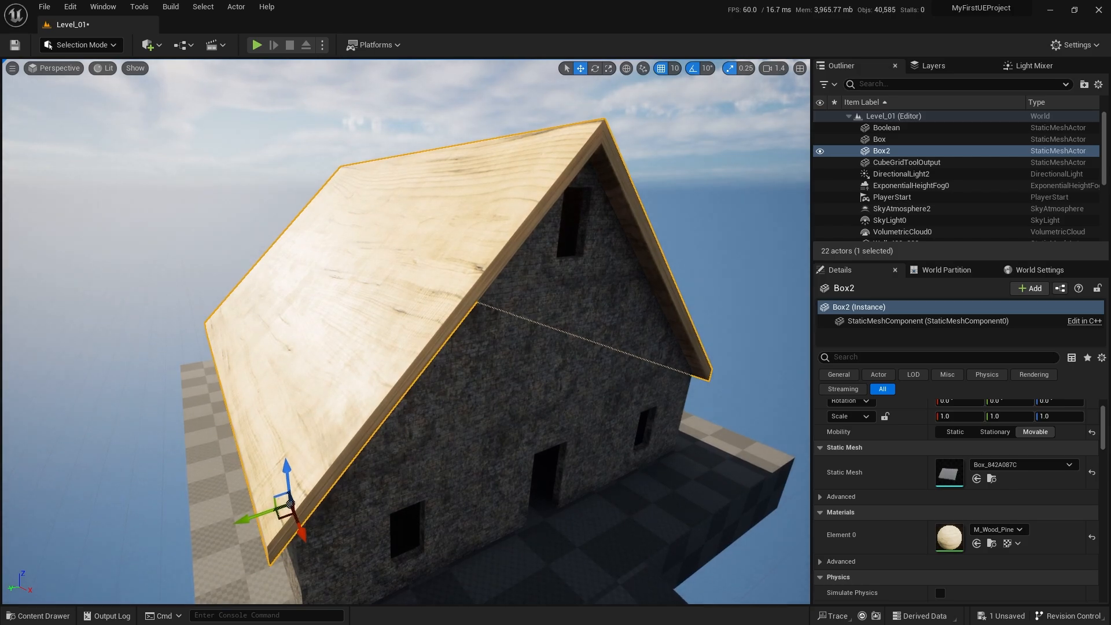
# Step: Switch to Modeling Mode, start a UV projection on the roof Box2, and set its projection type to Box
pyautogui.click(93, 45)
pyautogui.click(115, 118)
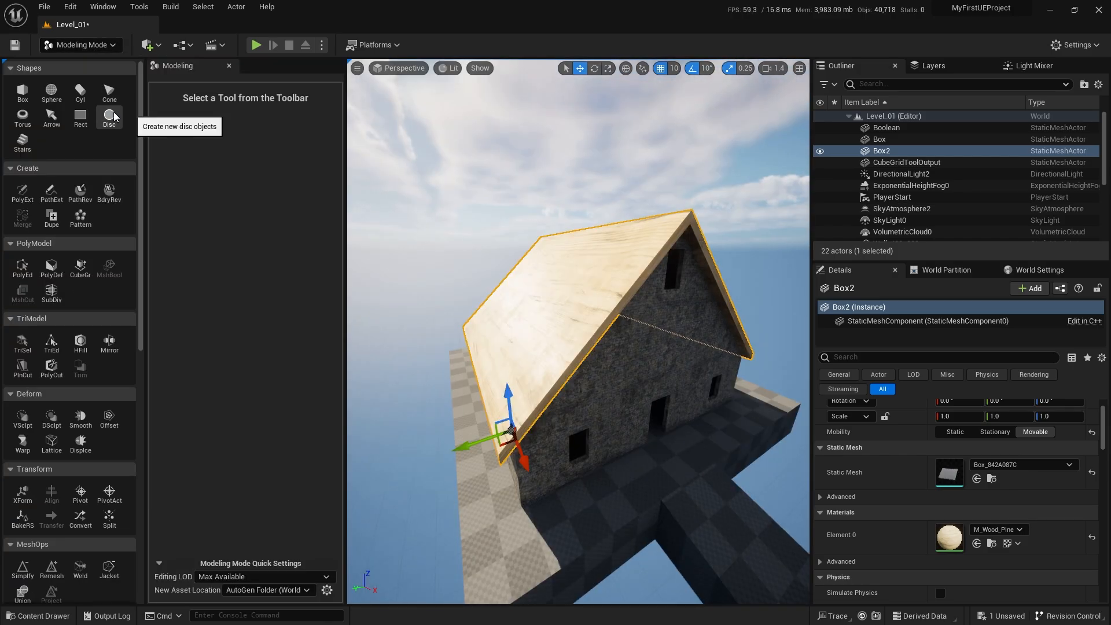
pyautogui.scroll(-6, 99, 255)
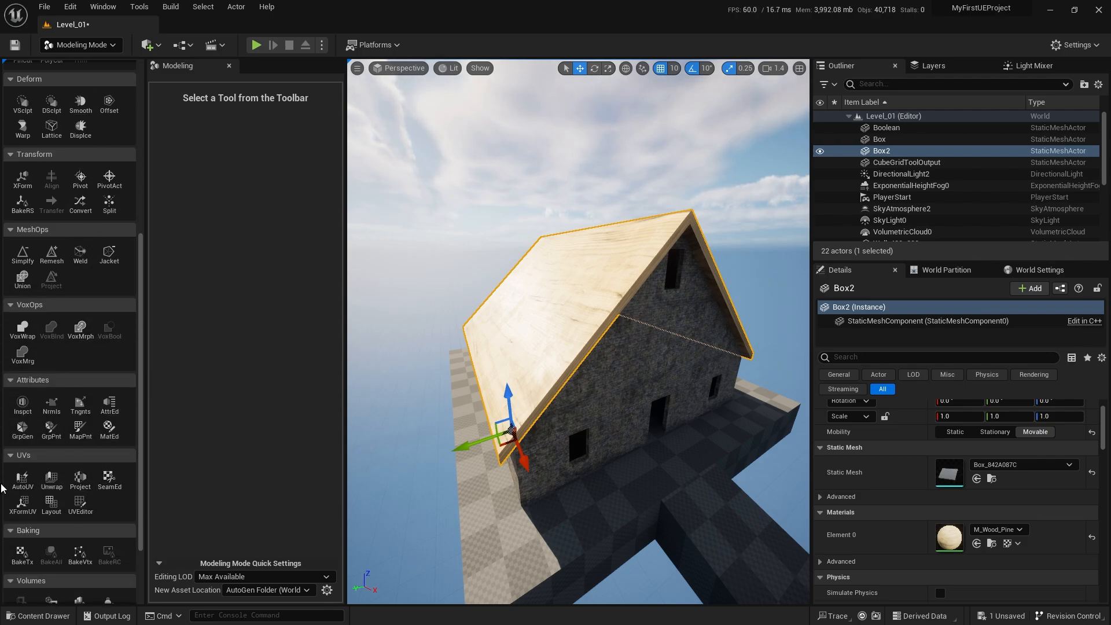
pyautogui.click(81, 479)
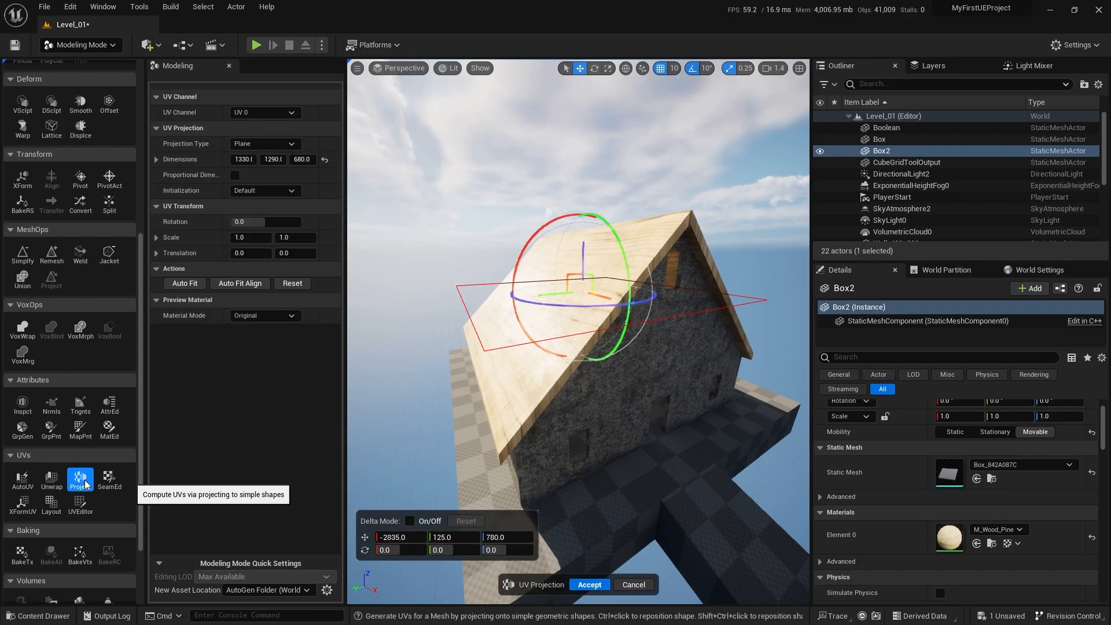
pyautogui.moveTo(430, 187); pyautogui.dragTo(442, 223, button='right')
pyautogui.press('w')
pyautogui.press('s')
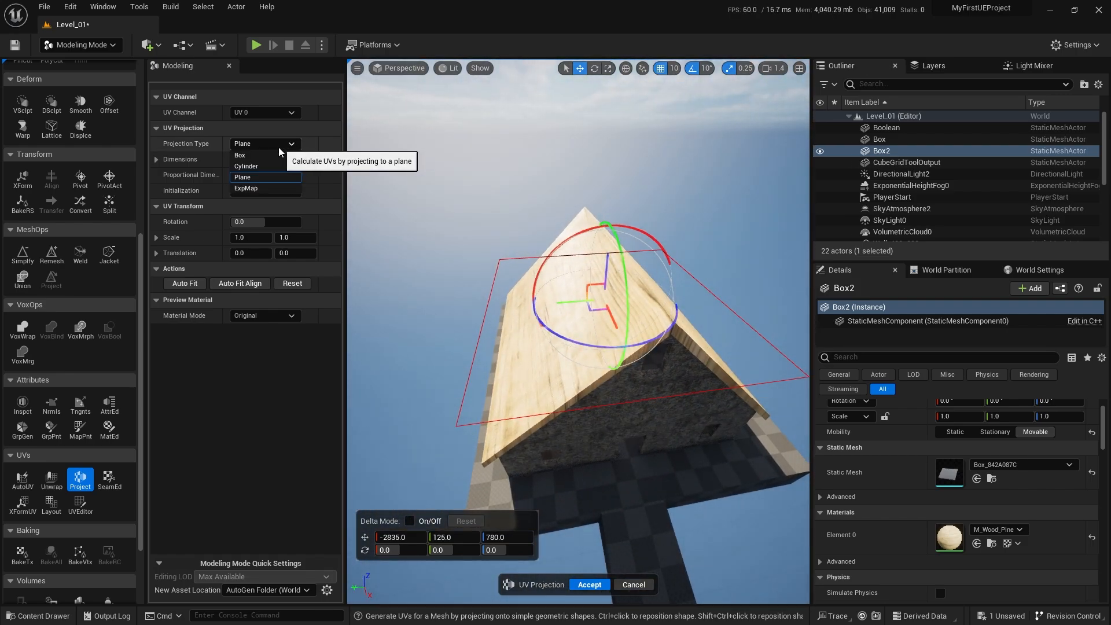
pyautogui.click(277, 156)
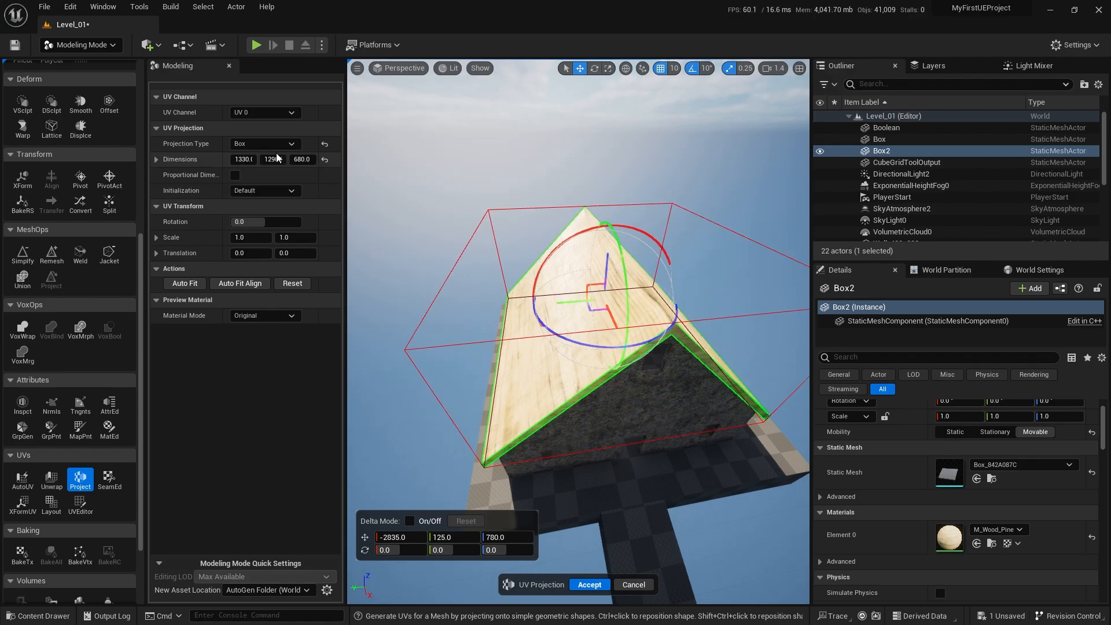
pyautogui.moveTo(543, 264)
pyautogui.mouseDown(button='right')
pyautogui.moveTo(538, 253)
pyautogui.moveTo(552, 262)
pyautogui.mouseUp(button='right')
pyautogui.press('s')
pyautogui.moveTo(578, 347); pyautogui.dragTo(489, 284, button='right')
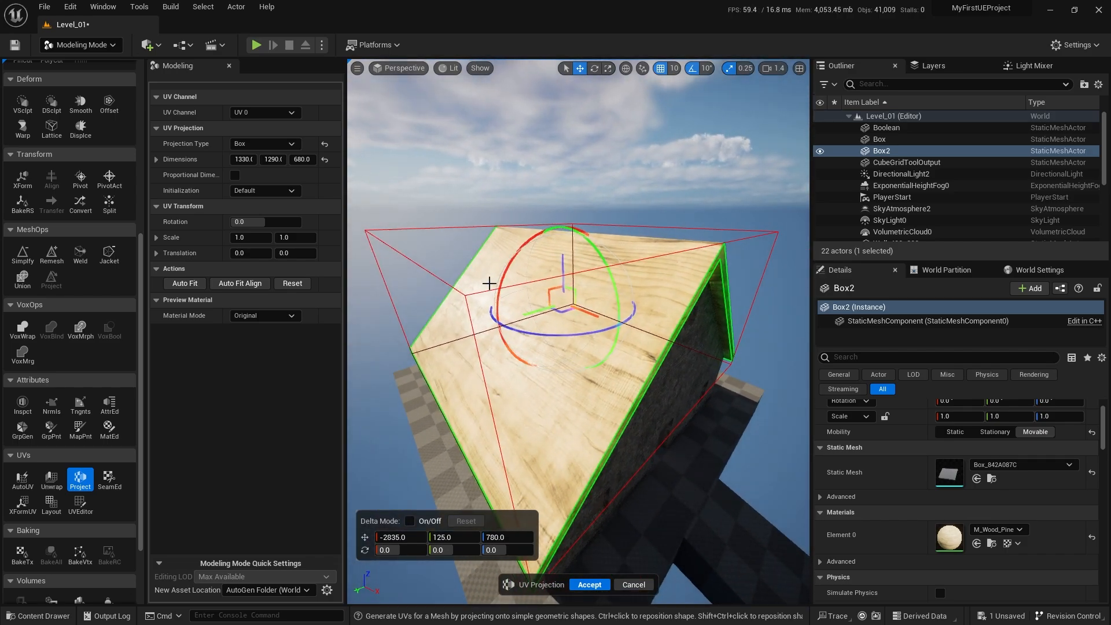
# Step: Preview the roof's UVs with the Checkerboard material mode and examine the squares up close for stretching
pyautogui.click(265, 315)
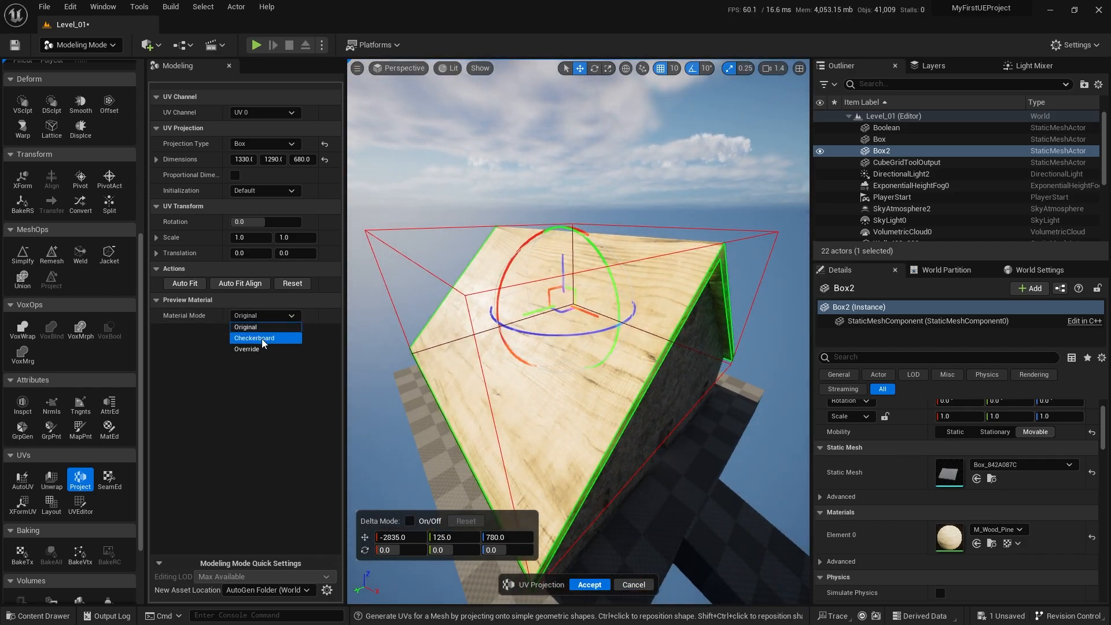
pyautogui.click(263, 342)
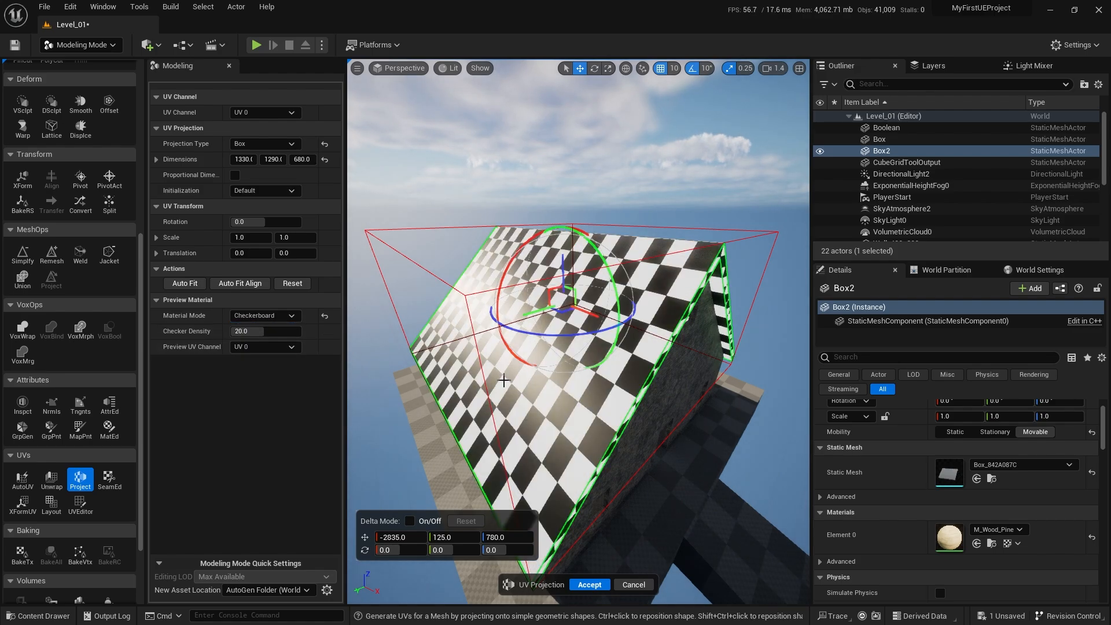
pyautogui.press('w')
pyautogui.moveTo(505, 377); pyautogui.dragTo(559, 424, button='right')
pyautogui.press('w')
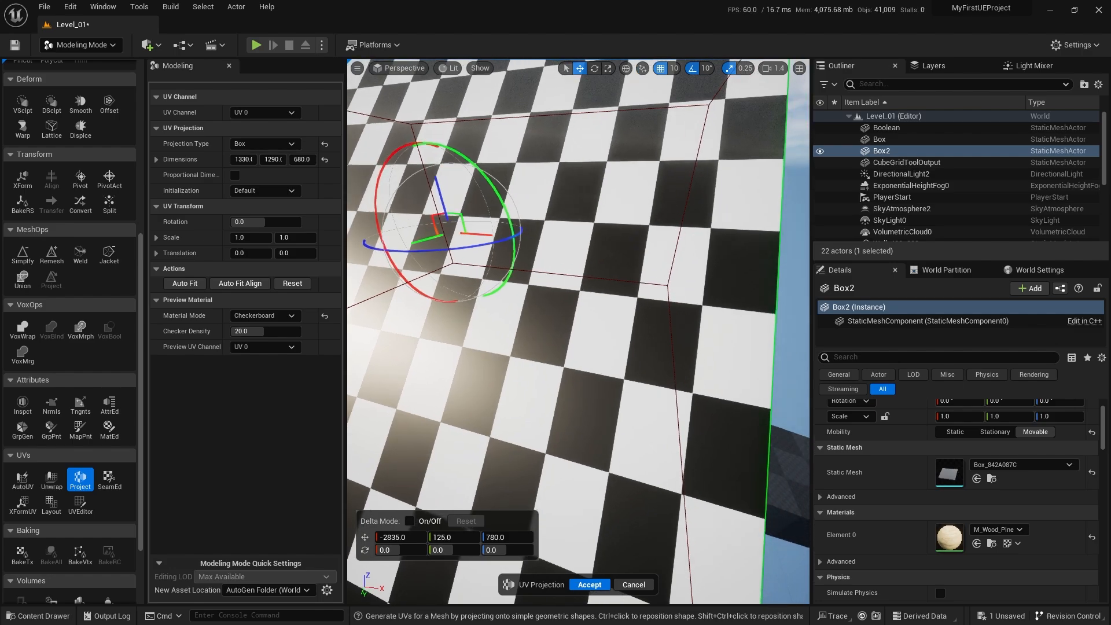
pyautogui.moveTo(596, 228); pyautogui.dragTo(596, 234, button='right')
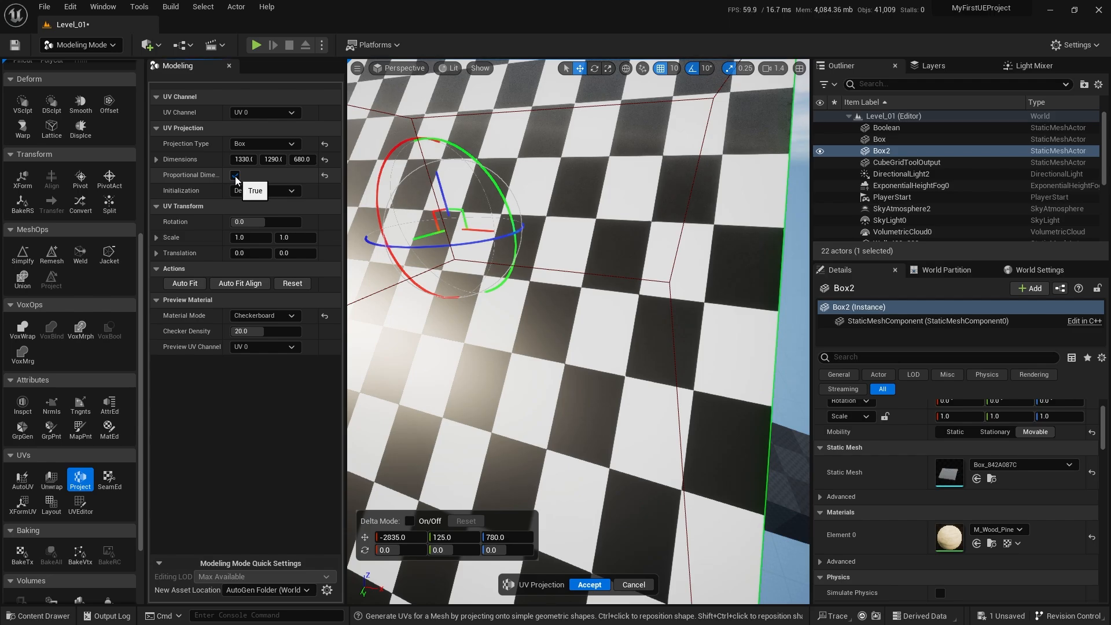
# Step: Turn off proportional dimensions, widen the projection box's first dimension to about 1682, and check both roof slopes
pyautogui.click(236, 177)
pyautogui.press('s')
pyautogui.moveTo(440, 255)
pyautogui.mouseDown(button='right')
pyautogui.moveTo(441, 289)
pyautogui.moveTo(438, 254)
pyautogui.mouseUp(button='right')
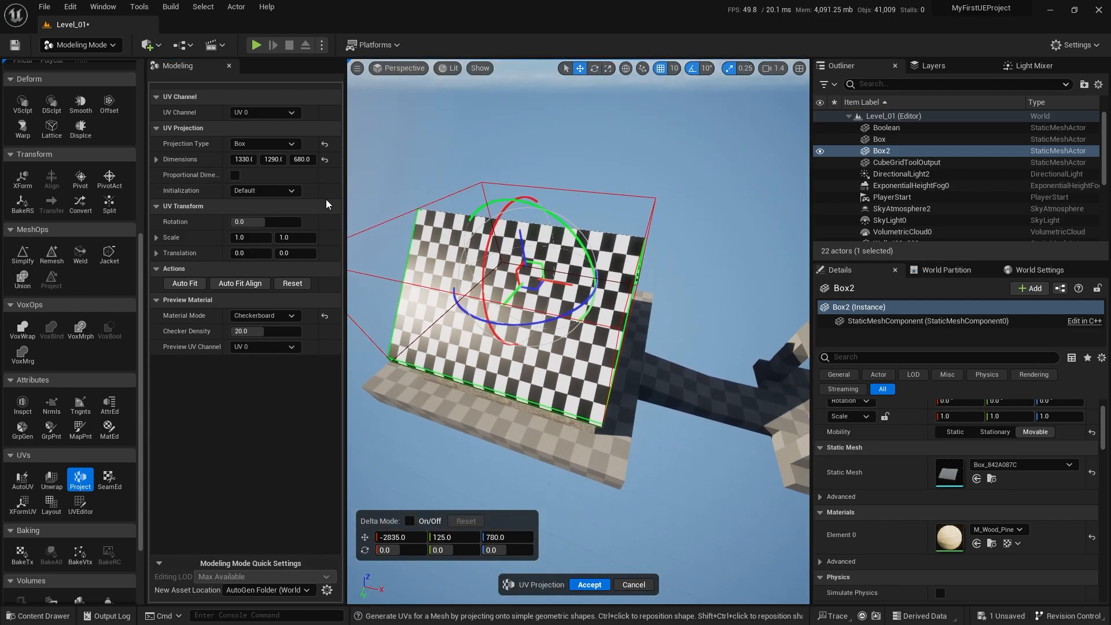
pyautogui.moveTo(243, 159); pyautogui.dragTo(306, 159)
pyautogui.press('w')
pyautogui.moveTo(418, 267); pyautogui.dragTo(386, 254, button='right')
pyautogui.press('d')
pyautogui.press('d')
pyautogui.press('a')
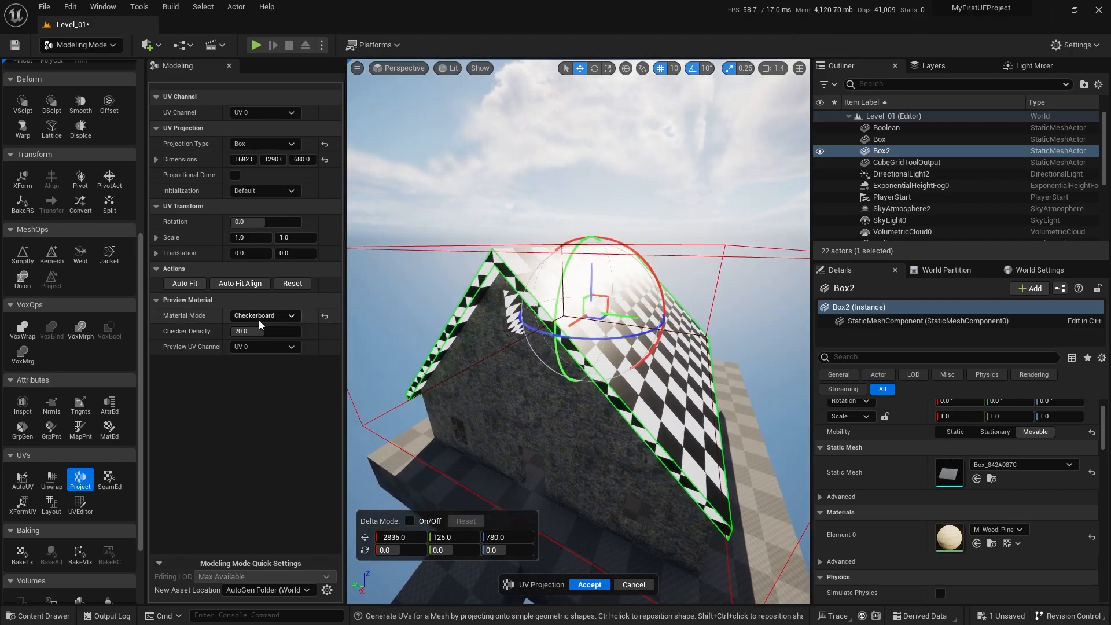
# Step: Return the preview to the Original material and set the UV scale to 5.0 in both X and Y
pyautogui.click(252, 327)
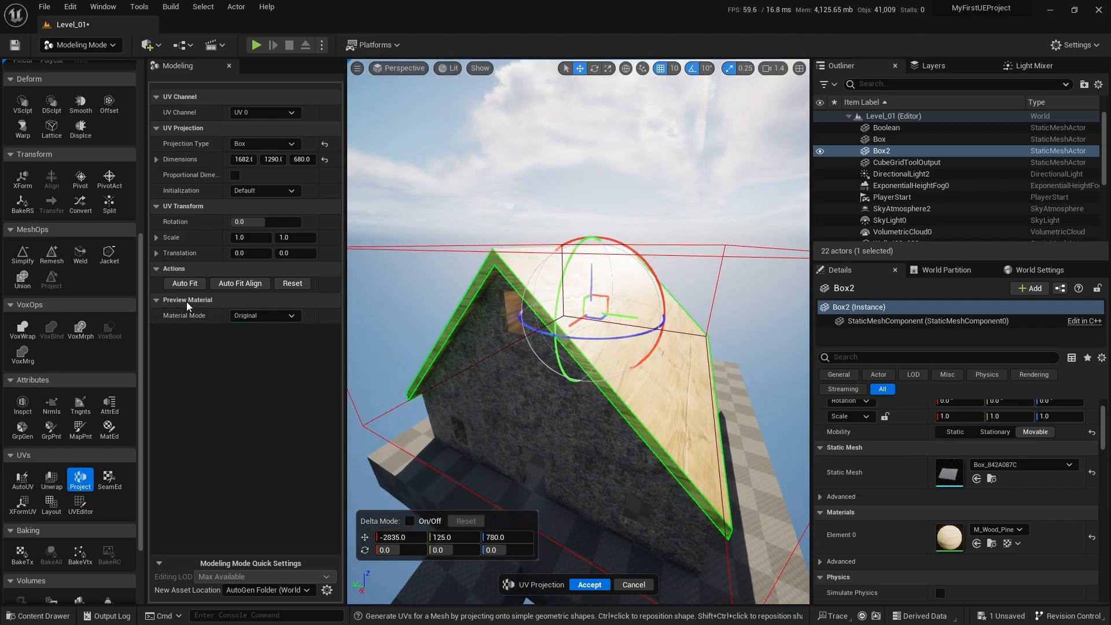
pyautogui.press('d')
pyautogui.moveTo(556, 321); pyautogui.dragTo(557, 359, button='right')
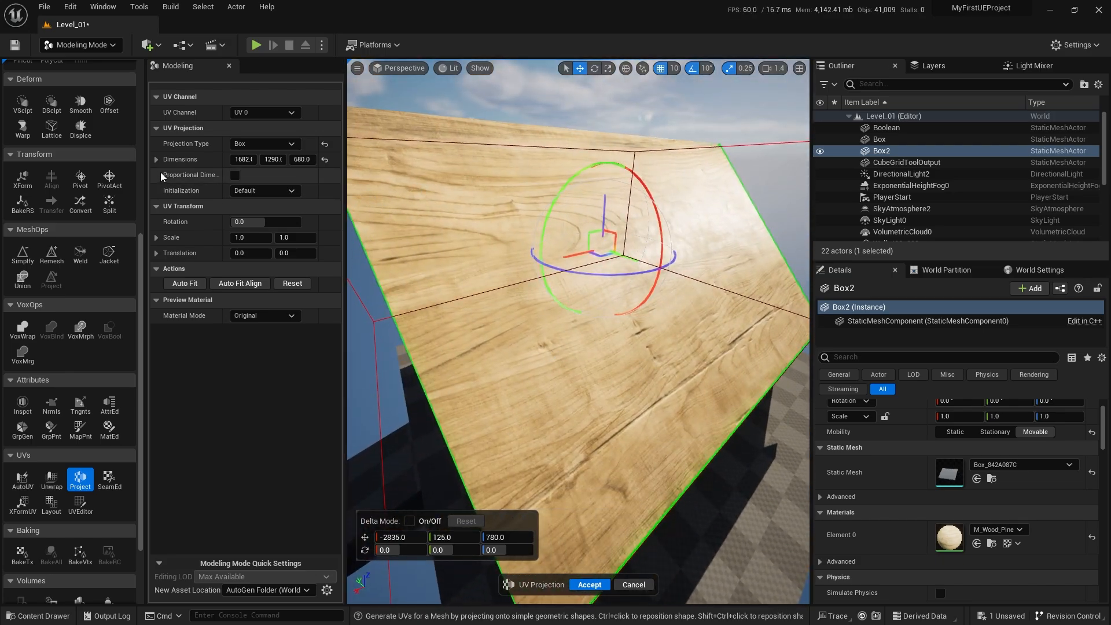
pyautogui.click(156, 238)
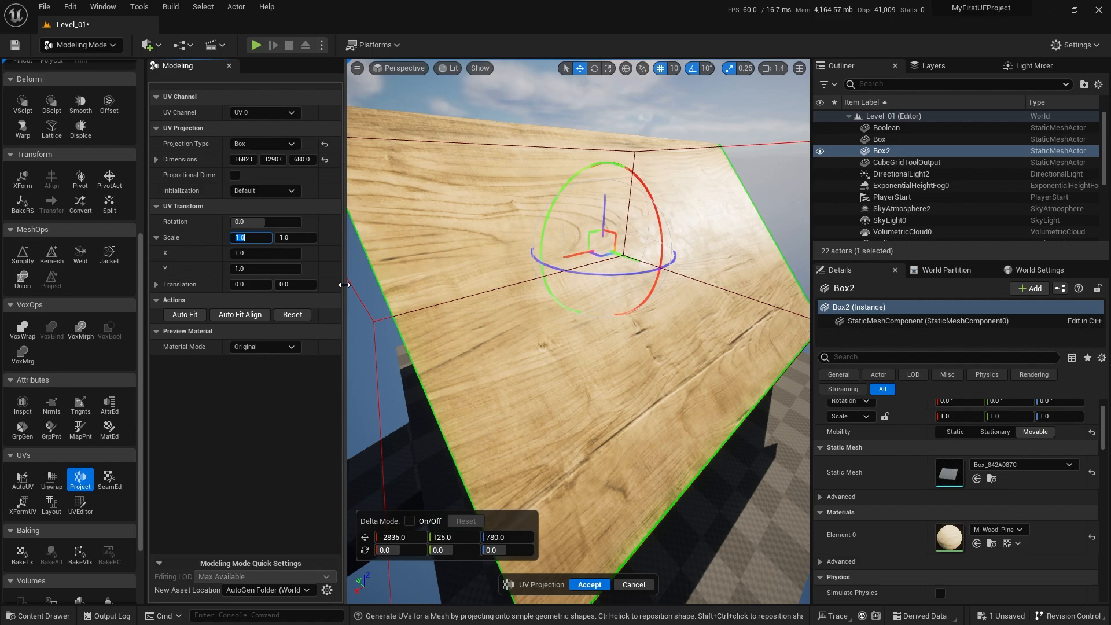
pyautogui.press('Tab')
pyautogui.press('Return')
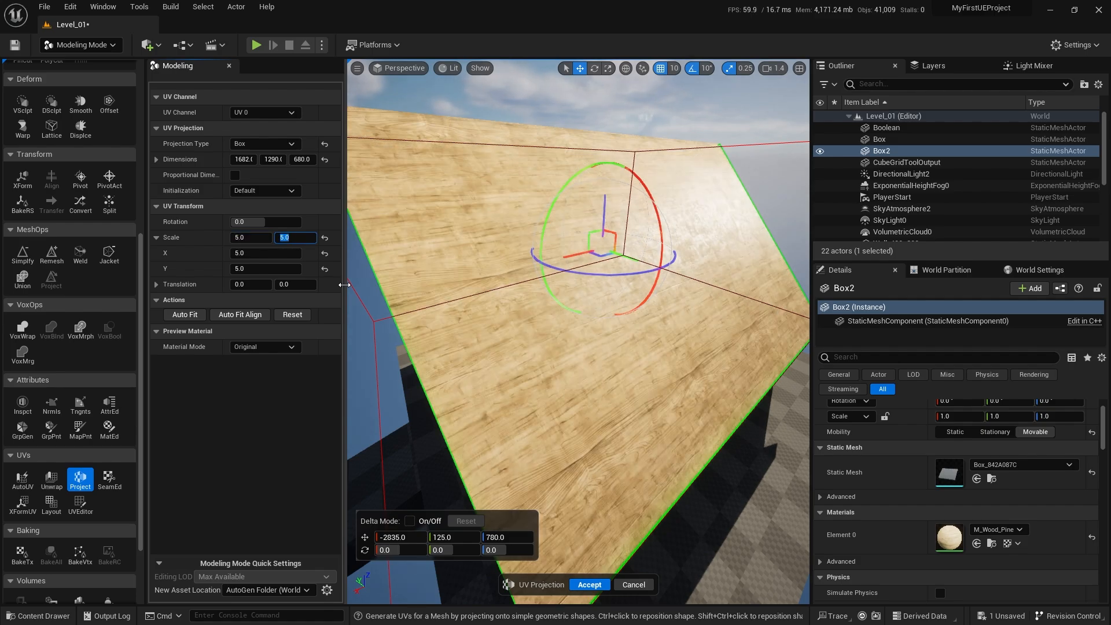
# Step: Inspect the wood grain up close and try a UV scale of 10 in both X and Y
pyautogui.moveTo(629, 353); pyautogui.dragTo(612, 354, button='right')
pyautogui.press('w')
pyautogui.press('s')
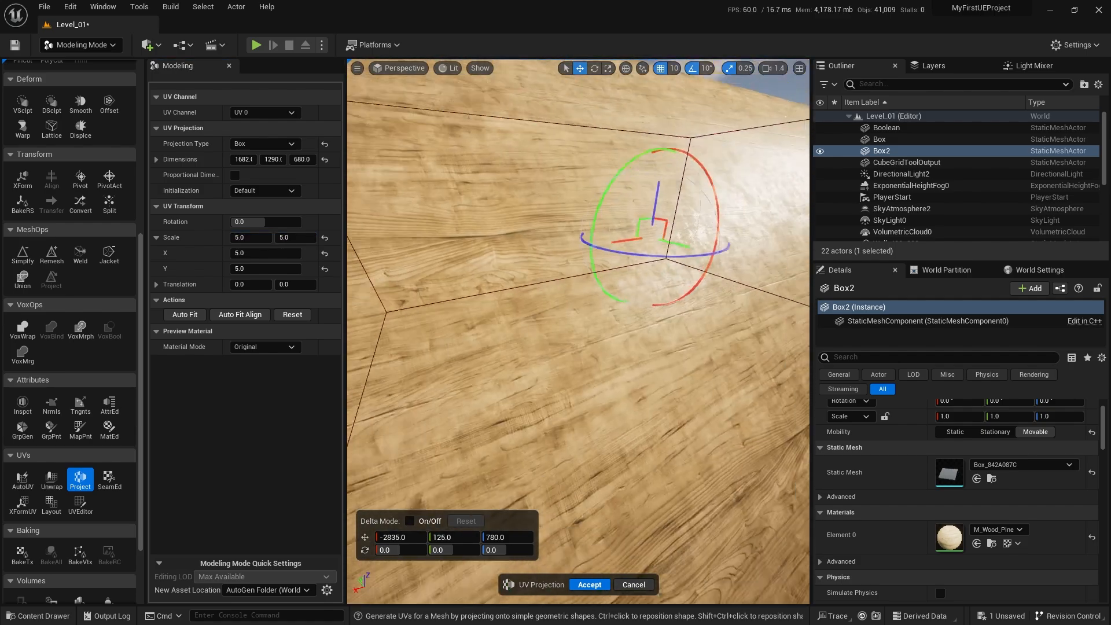
pyautogui.click(269, 231)
pyautogui.write('10')
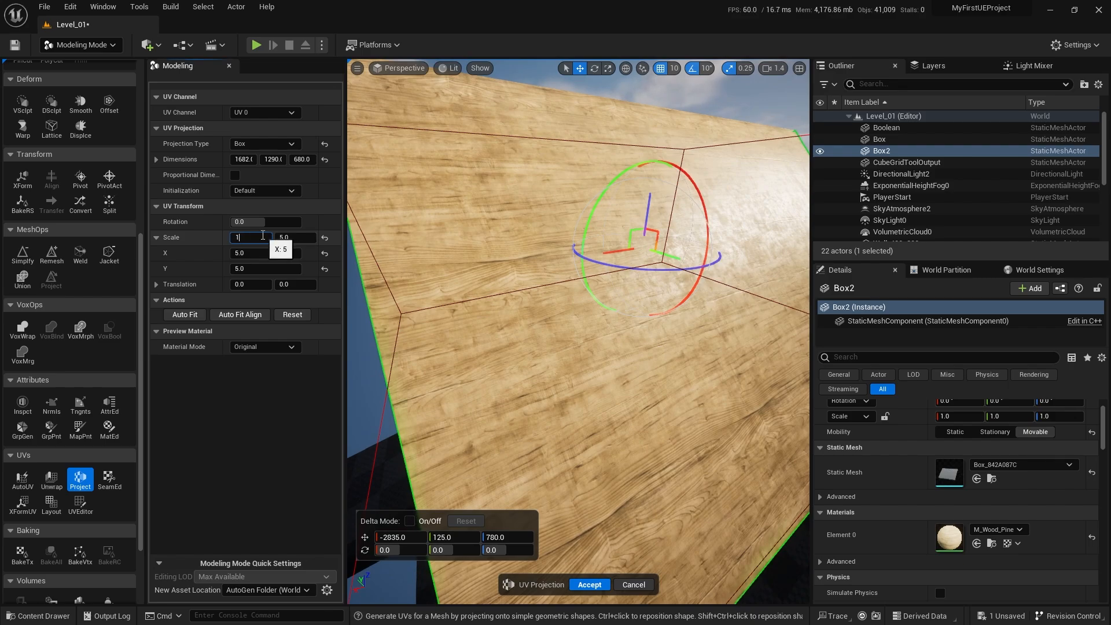
pyautogui.press('Tab')
pyautogui.write('10')
pyautogui.press('Return')
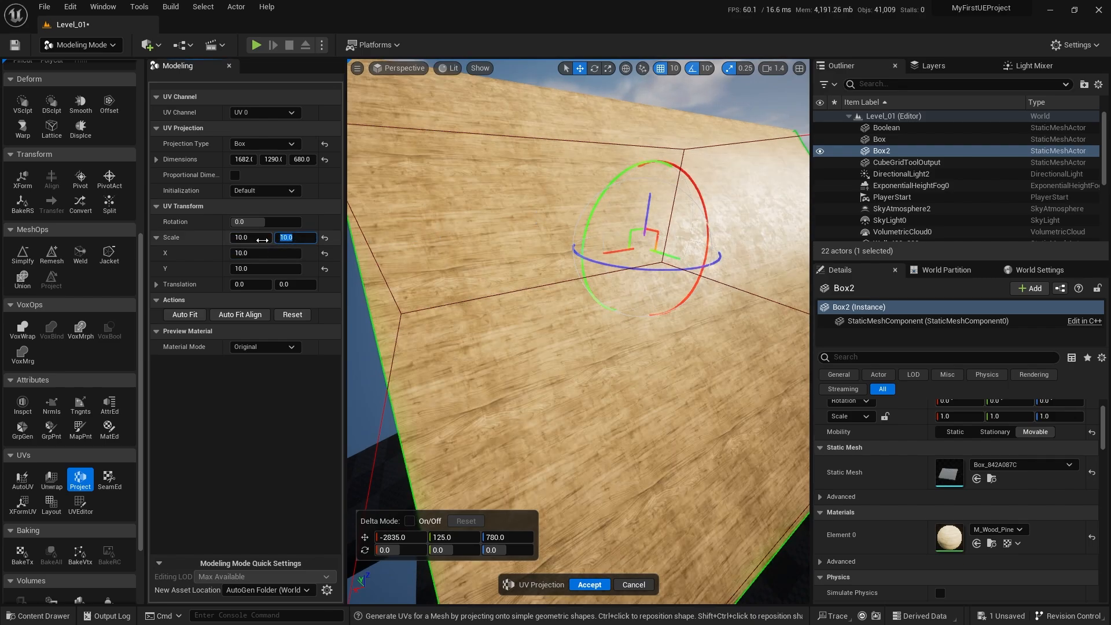
# Step: Set the UV scale to 5 in both X and Y and accept the UV projection on the roof
pyautogui.press('Tab')
pyautogui.write('5')
pyautogui.press('Return')
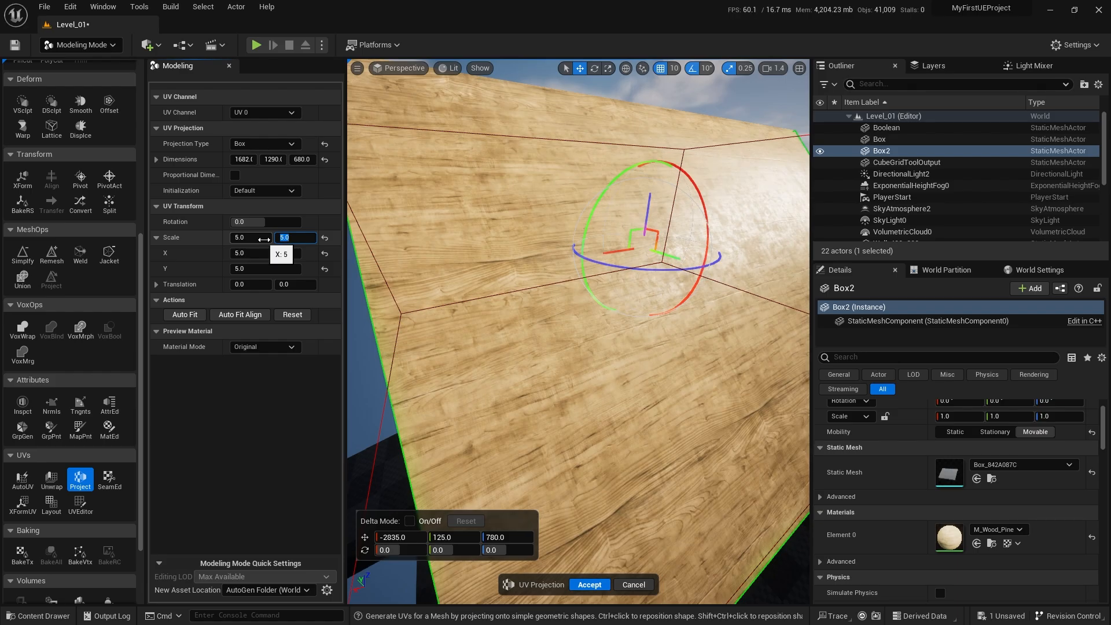
pyautogui.press('d')
pyautogui.moveTo(570, 341); pyautogui.dragTo(594, 359, button='right')
pyautogui.press('a')
pyautogui.press('d')
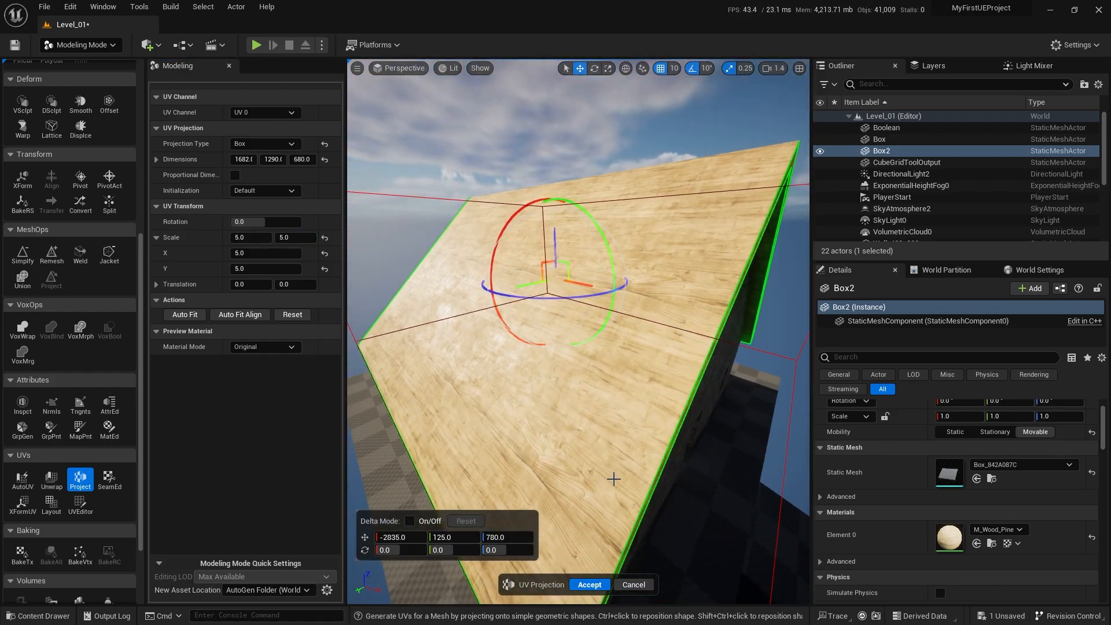
pyautogui.click(588, 583)
pyautogui.moveTo(600, 504); pyautogui.dragTo(576, 363, button='right')
pyautogui.rightClick(619, 391)
pyautogui.write('dq')
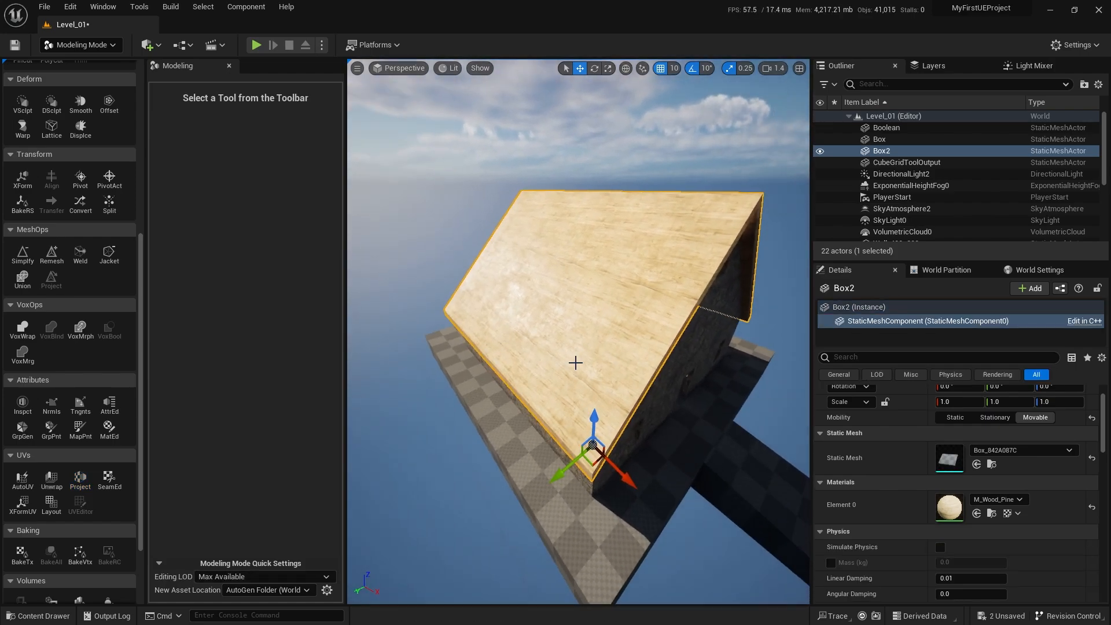
# Step: Return to Selection Mode and apply the M_Brick_Clay_New material from StarterContent to the roof
pyautogui.click(81, 44)
pyautogui.click(75, 57)
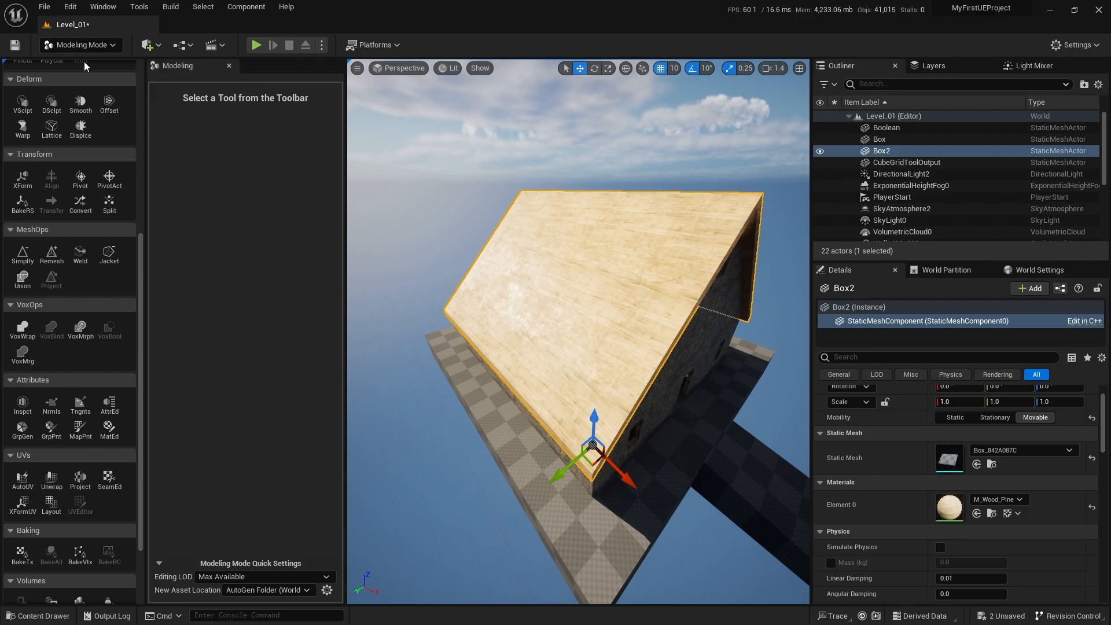
pyautogui.hotkey('ctrl', 'space')
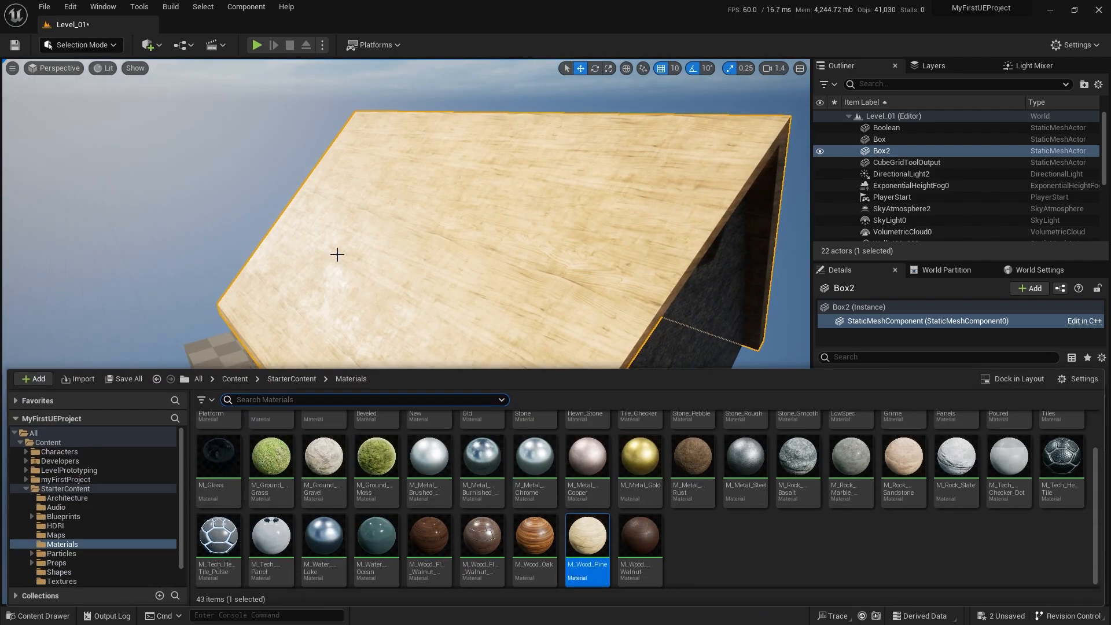
pyautogui.scroll(1, 408, 486)
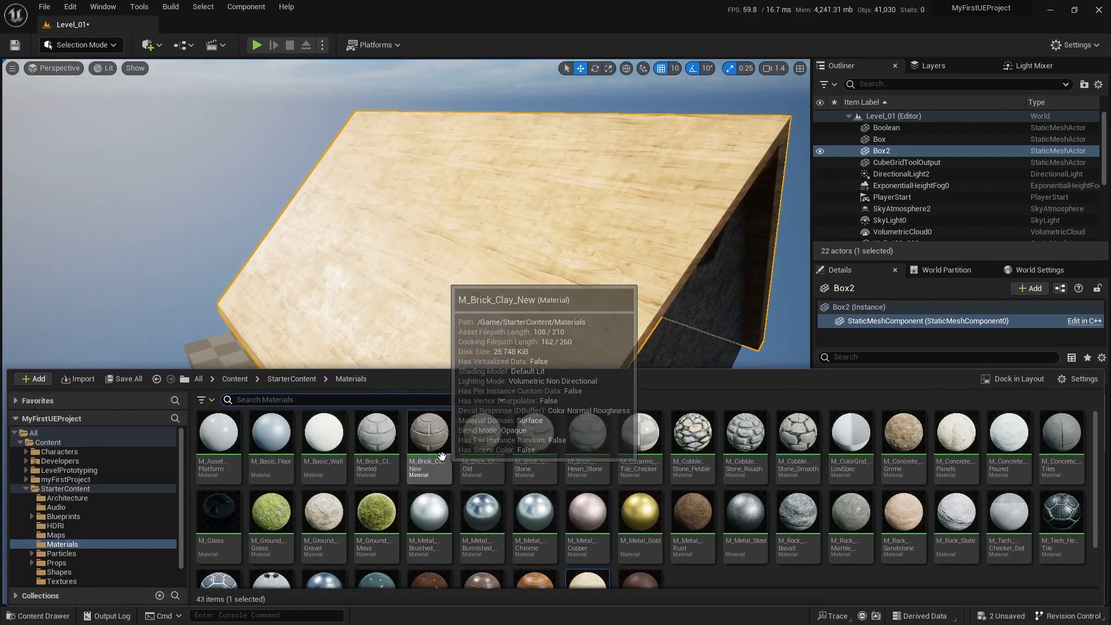
pyautogui.moveTo(436, 447); pyautogui.dragTo(594, 246)
pyautogui.moveTo(687, 156); pyautogui.dragTo(686, 96, button='right')
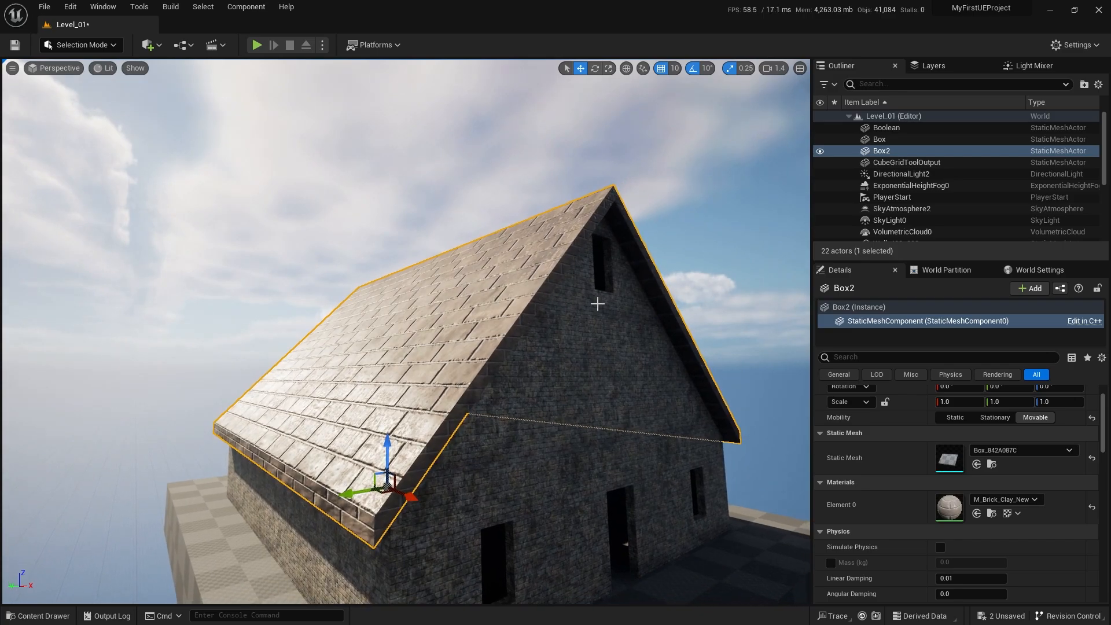
# Step: Try the M_Brick_Clay_Beveled material on the roof and put M_Brick_Clay_New back on it
pyautogui.hotkey('ctrl', 'space')
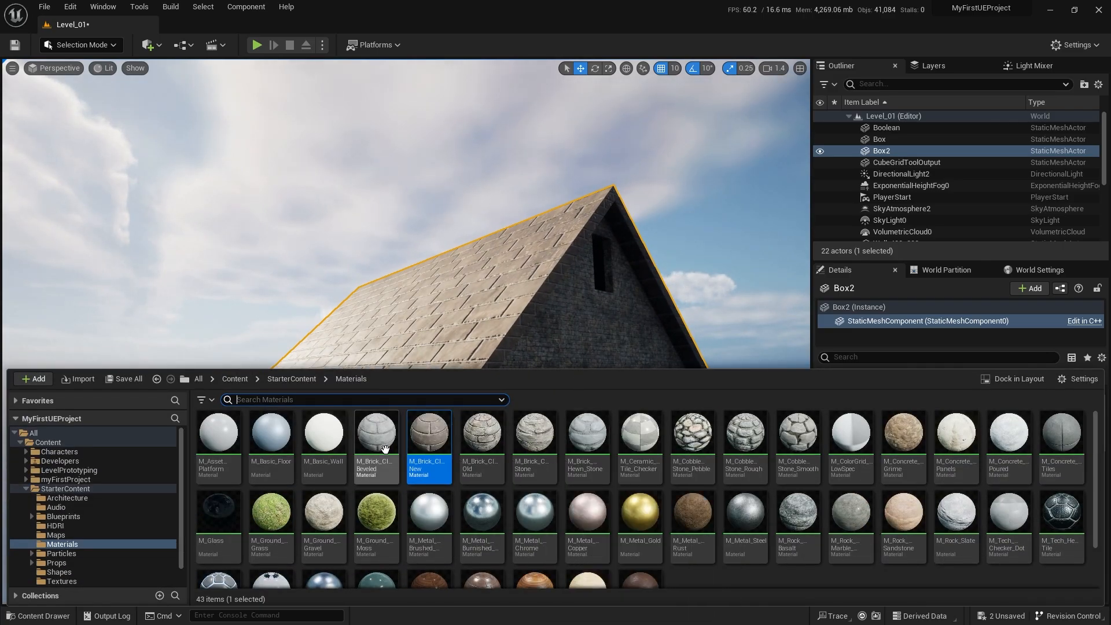
pyautogui.moveTo(385, 449); pyautogui.dragTo(432, 294)
pyautogui.hotkey('ctrl', 'space')
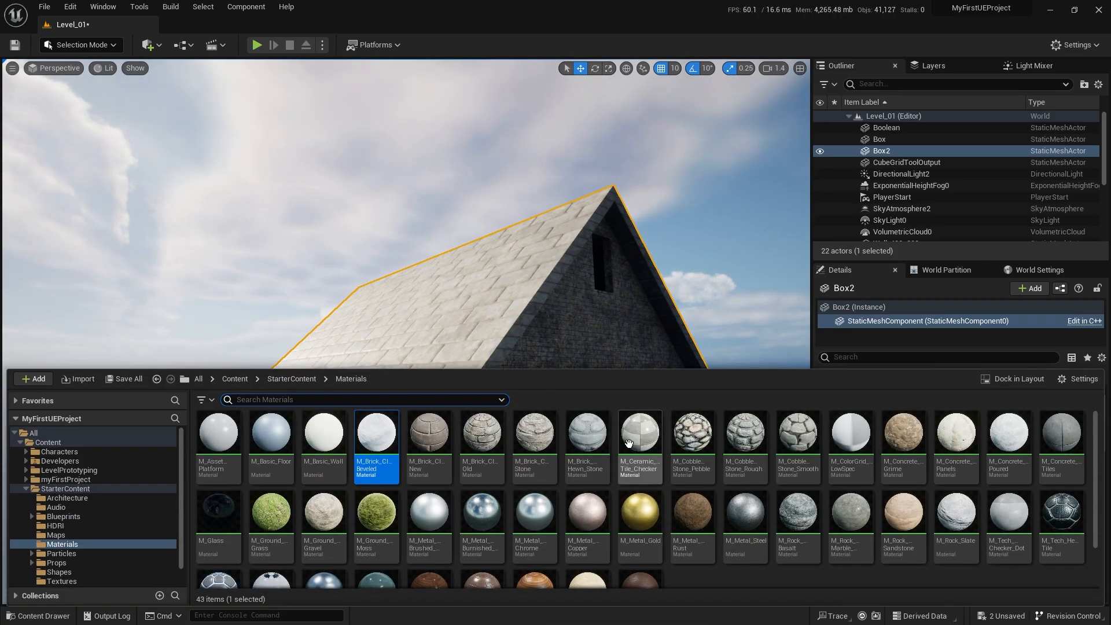
pyautogui.moveTo(429, 440); pyautogui.dragTo(463, 341)
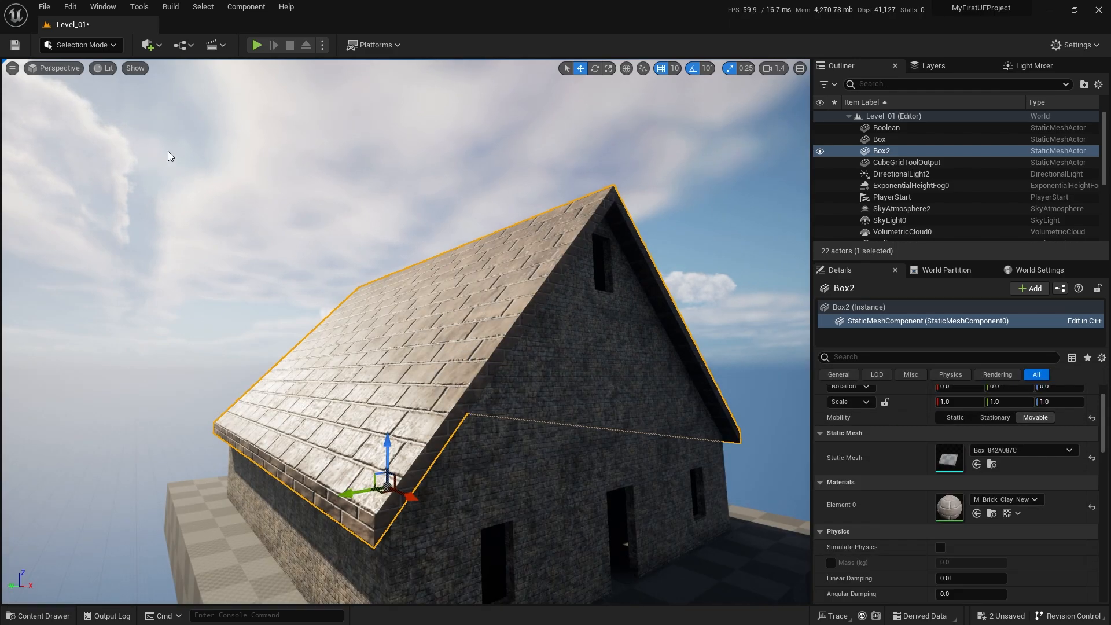
# Step: Switch to Modeling Mode, start UV Layout on the roof, and set its layout type to Transform
pyautogui.click(81, 45)
pyautogui.click(87, 111)
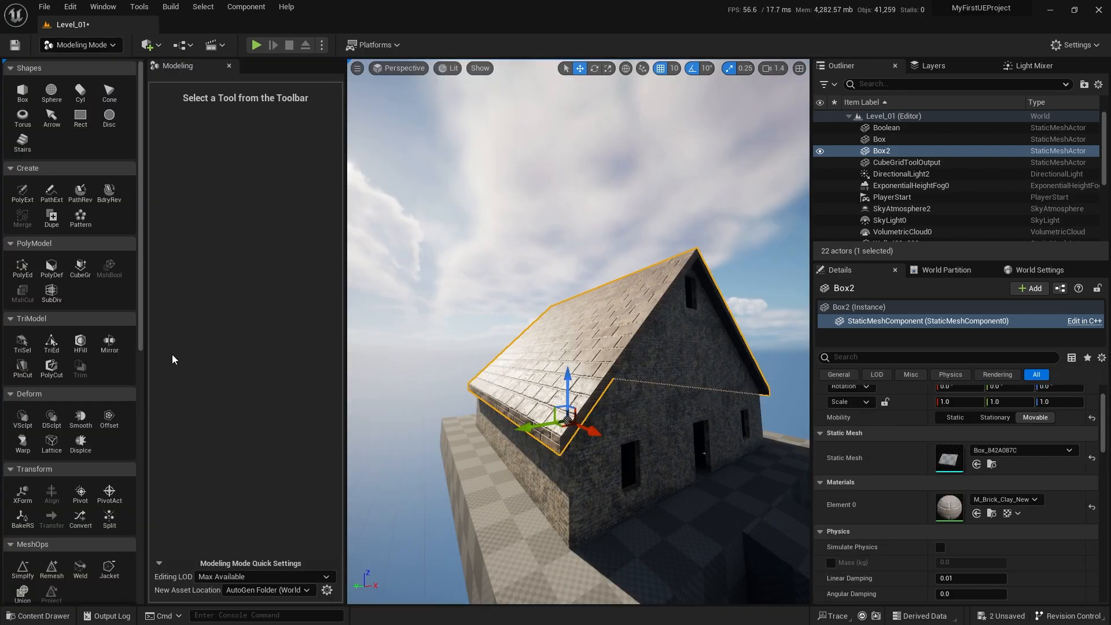
pyautogui.scroll(-3, 110, 380)
pyautogui.scroll(-5, 110, 380)
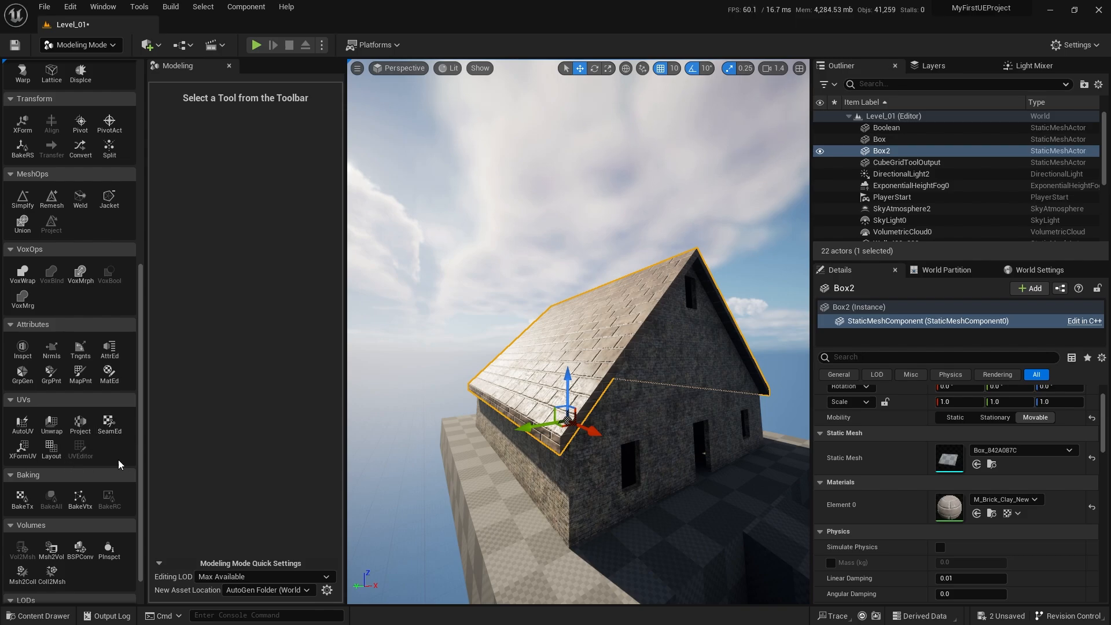
pyautogui.click(52, 449)
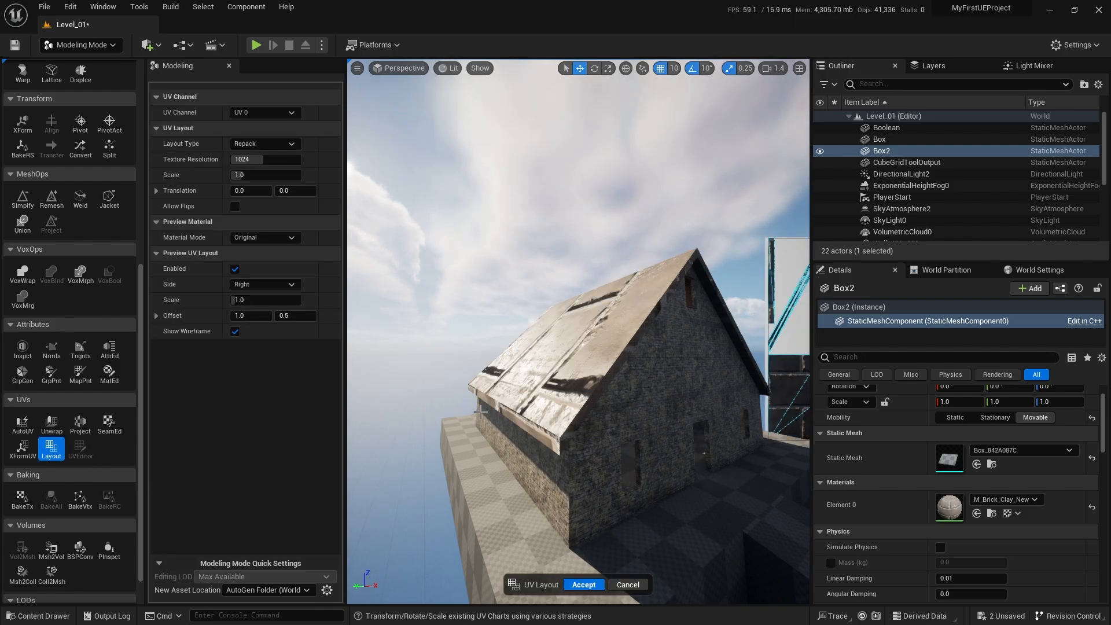
pyautogui.moveTo(579, 329); pyautogui.dragTo(601, 331, button='right')
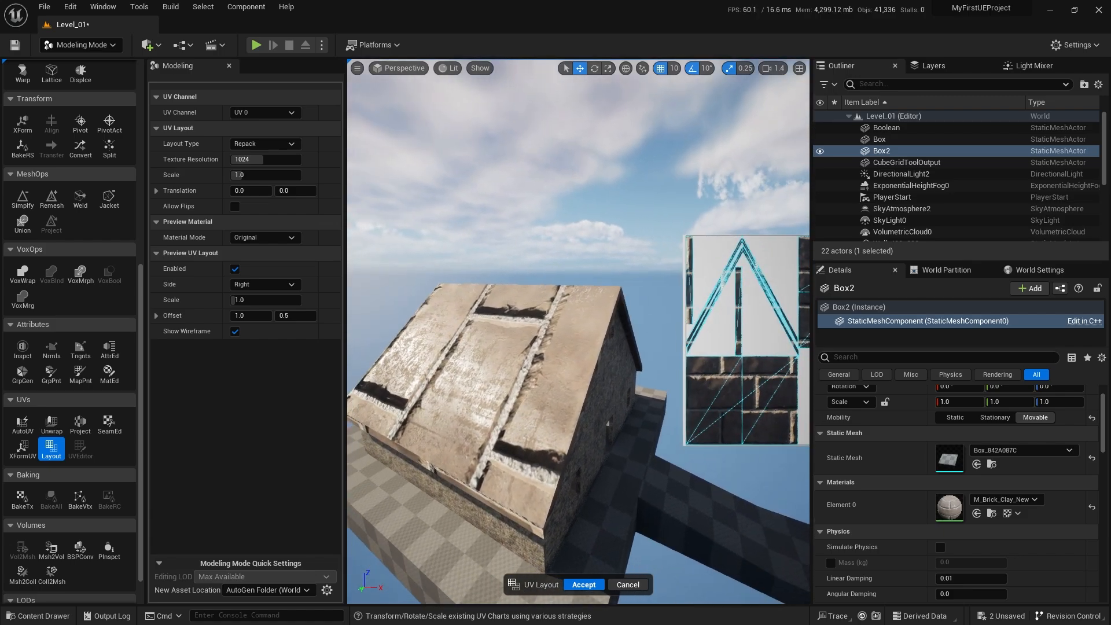
pyautogui.click(260, 148)
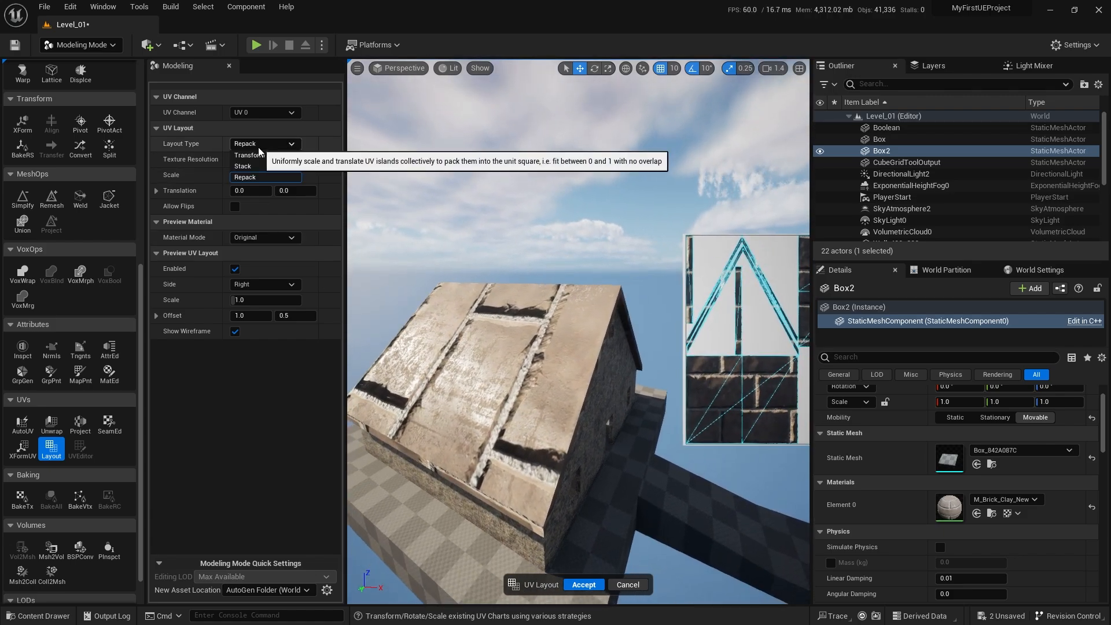
pyautogui.click(250, 155)
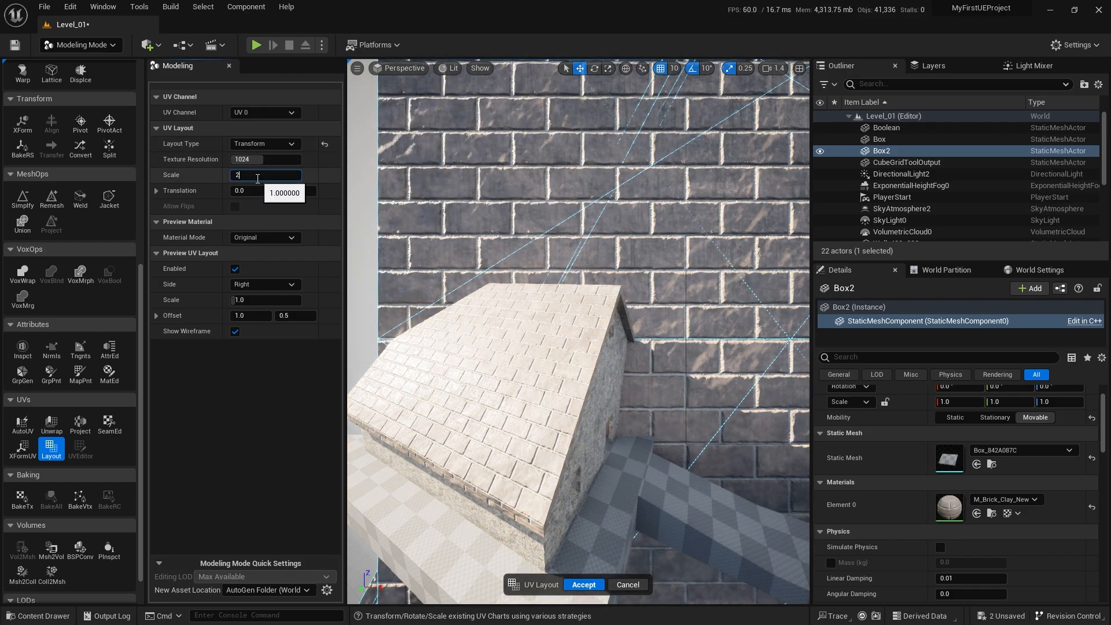
# Step: Try a UV layout scale of 2 on the roof
pyautogui.press('Return')
pyautogui.press('w')
pyautogui.moveTo(722, 560); pyautogui.dragTo(693, 576, button='right')
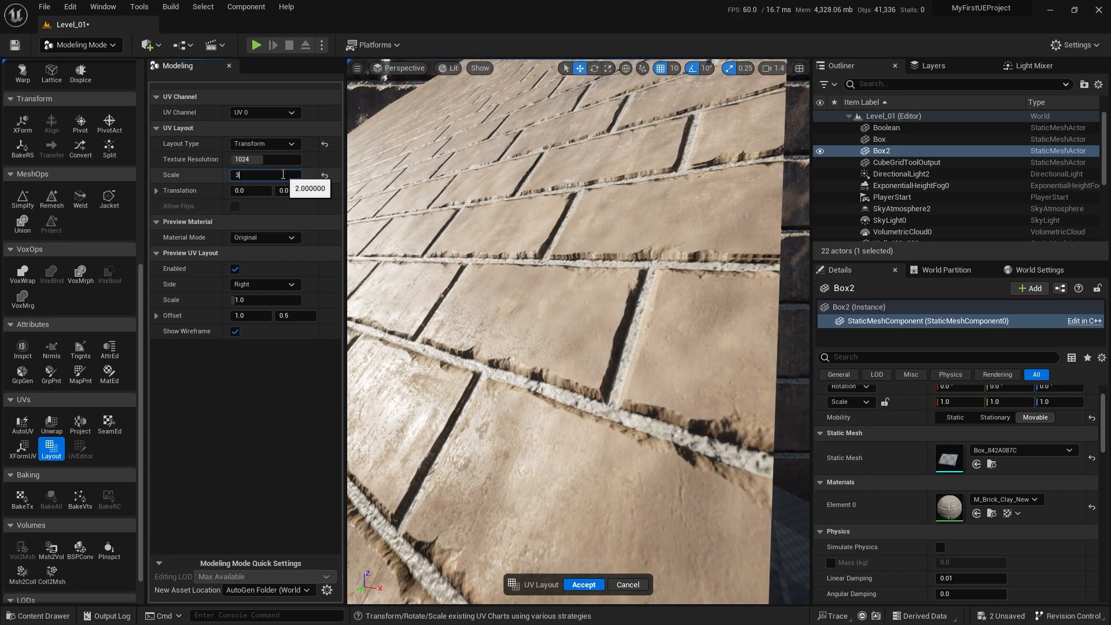
# Step: Set the roof's UV layout scale to 3 and accept the UV layout
pyautogui.press('Return')
pyautogui.press('s')
pyautogui.moveTo(498, 278); pyautogui.dragTo(471, 305, button='right')
pyautogui.press('q')
pyautogui.press('d')
pyautogui.press('a')
pyautogui.press('e')
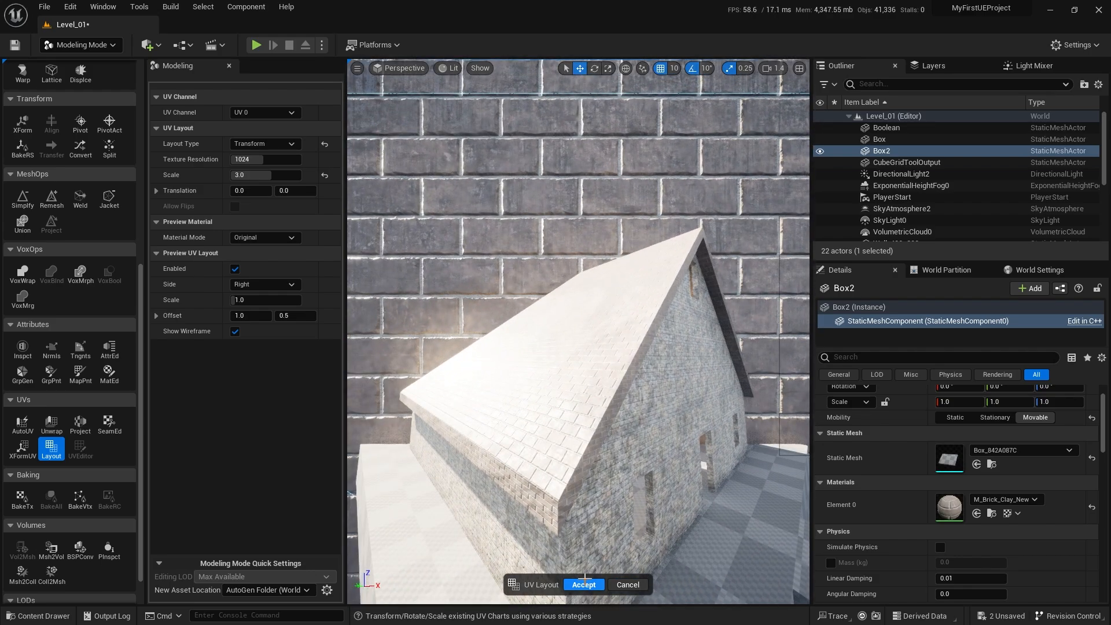
pyautogui.click(584, 585)
# Step: Deselect the roof and return to Selection Mode, facing the front of the house
pyautogui.press('d')
pyautogui.moveTo(702, 463); pyautogui.dragTo(600, 432, button='right')
pyautogui.press('Escape')
pyautogui.press('e')
pyautogui.press('w')
pyautogui.scroll(-4, 601, 434)
pyautogui.press('w')
pyautogui.press('s')
pyautogui.scroll(1, 612, 451)
pyautogui.press('s')
pyautogui.press('w')
pyautogui.hotkey('shift', '1')
pyautogui.press('s')
# Step: Try the M_Ground_Moss material from StarterContent on the platform around the house
pyautogui.hotkey('ctrl', 'space')
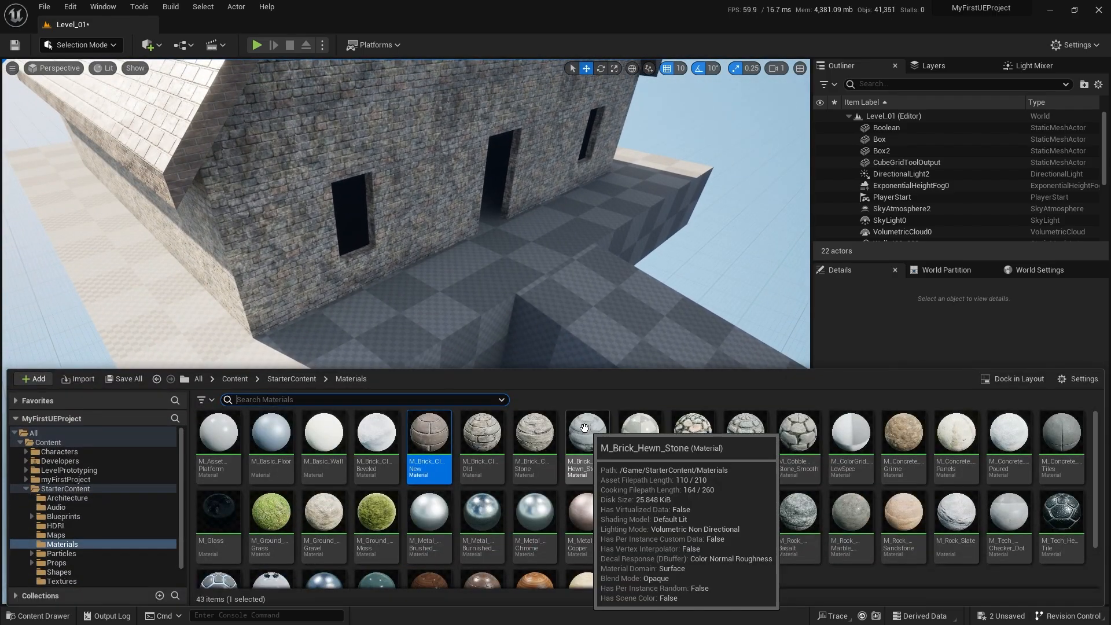
pyautogui.moveTo(471, 257); pyautogui.dragTo(472, 259)
pyautogui.press('d')
pyautogui.moveTo(537, 312); pyautogui.dragTo(536, 313, button='right')
pyautogui.press('s')
# Step: Try the M_CobbleStone_Rough material on the platform and walkway mesh
pyautogui.hotkey('ctrl', 'space')
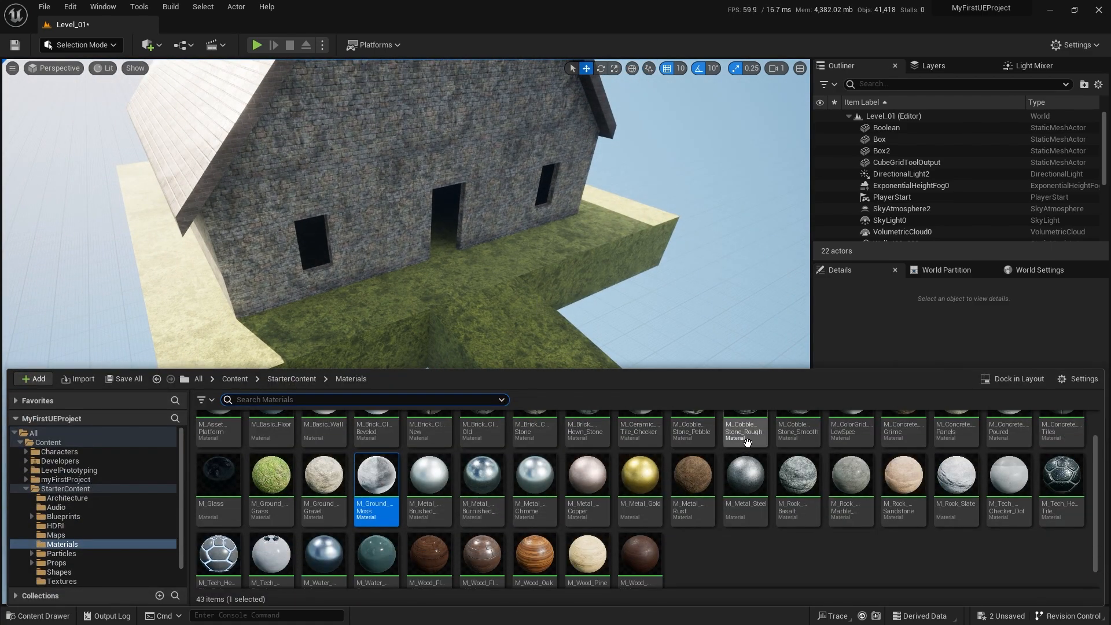
pyautogui.moveTo(474, 266); pyautogui.dragTo(474, 266)
pyautogui.press('s')
pyautogui.moveTo(474, 265); pyautogui.dragTo(506, 350, button='right')
pyautogui.press('d')
pyautogui.press('a')
pyautogui.press('w')
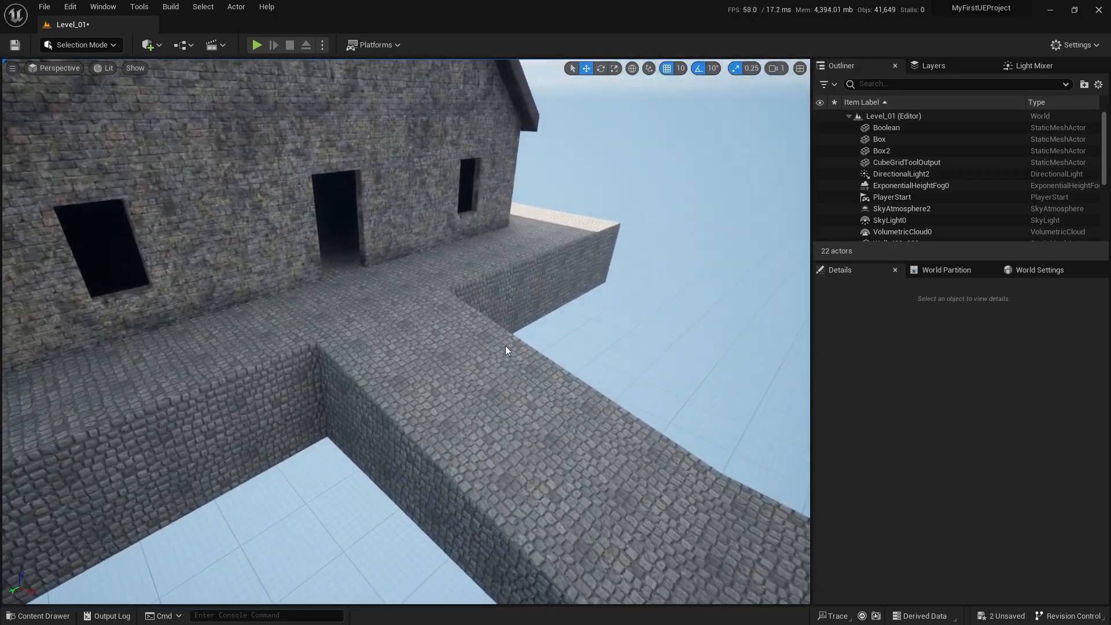
# Step: Apply the M_Wood_Floor_Walnut_Worn material from StarterContent to the platform and walkway mesh
pyautogui.hotkey('ctrl', 'space')
pyautogui.scroll(-2, 512, 526)
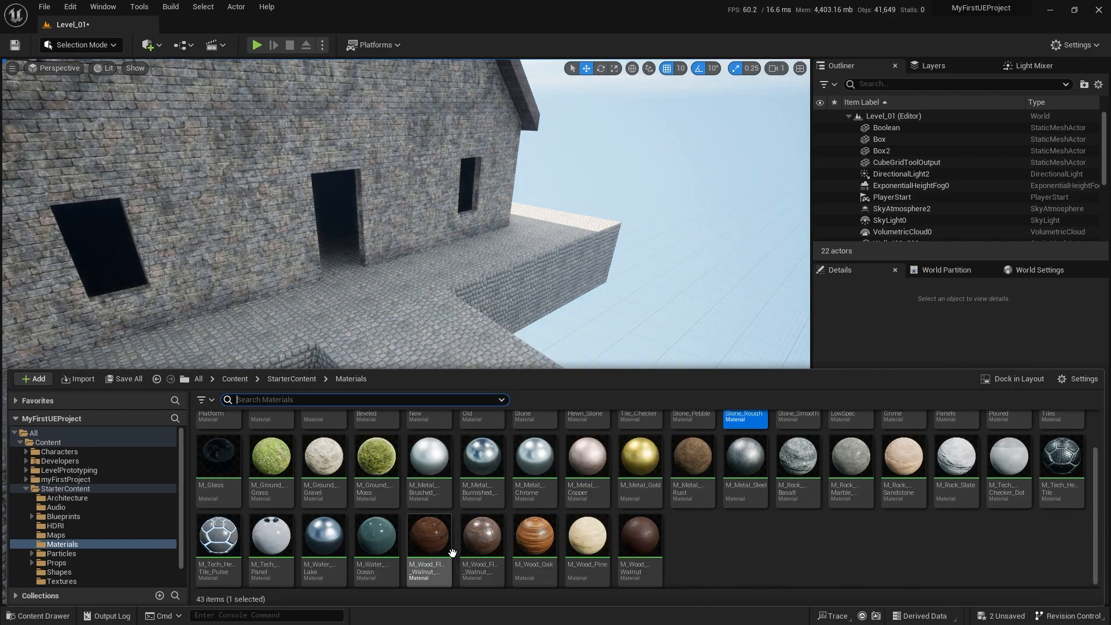
pyautogui.moveTo(489, 544); pyautogui.dragTo(342, 287)
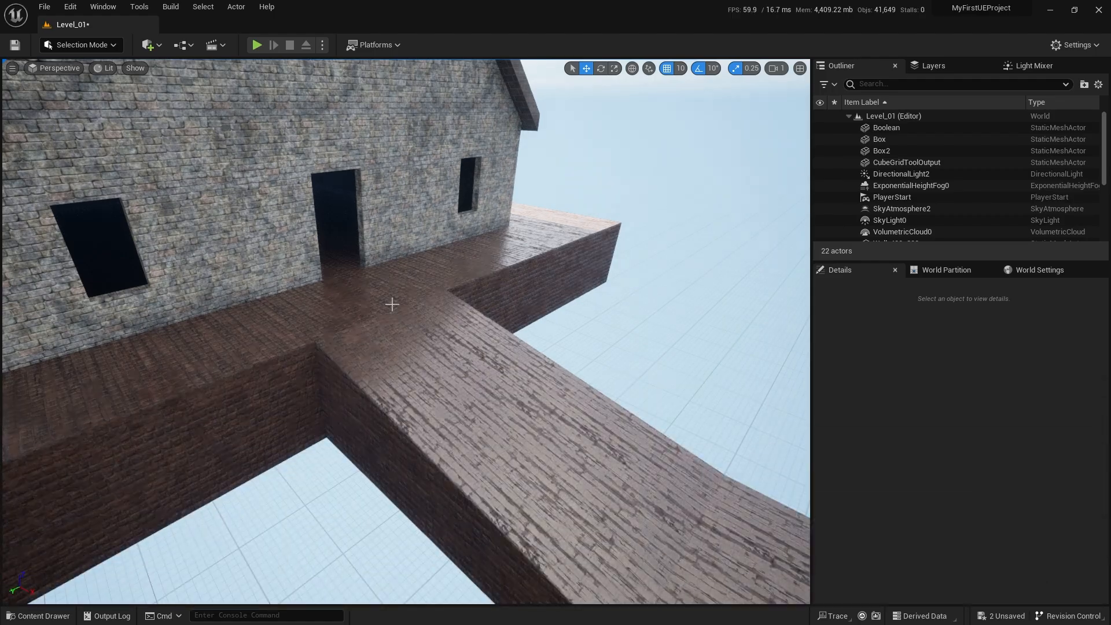
# Step: Examine the wood planks on the platform in front of the house door up close
pyautogui.press('w')
pyautogui.moveTo(392, 305)
pyautogui.mouseDown(button='right')
pyautogui.moveTo(336, 277)
pyautogui.moveTo(405, 318)
pyautogui.moveTo(411, 359)
pyautogui.moveTo(405, 318)
pyautogui.mouseUp(button='right')
pyautogui.scroll(-1, 392, 305)
pyautogui.press('w')
pyautogui.press('s')
pyautogui.press('w')
pyautogui.moveTo(509, 276); pyautogui.dragTo(573, 399, button='right')
pyautogui.press('s')
pyautogui.moveTo(509, 276); pyautogui.dragTo(451, 217, button='right')
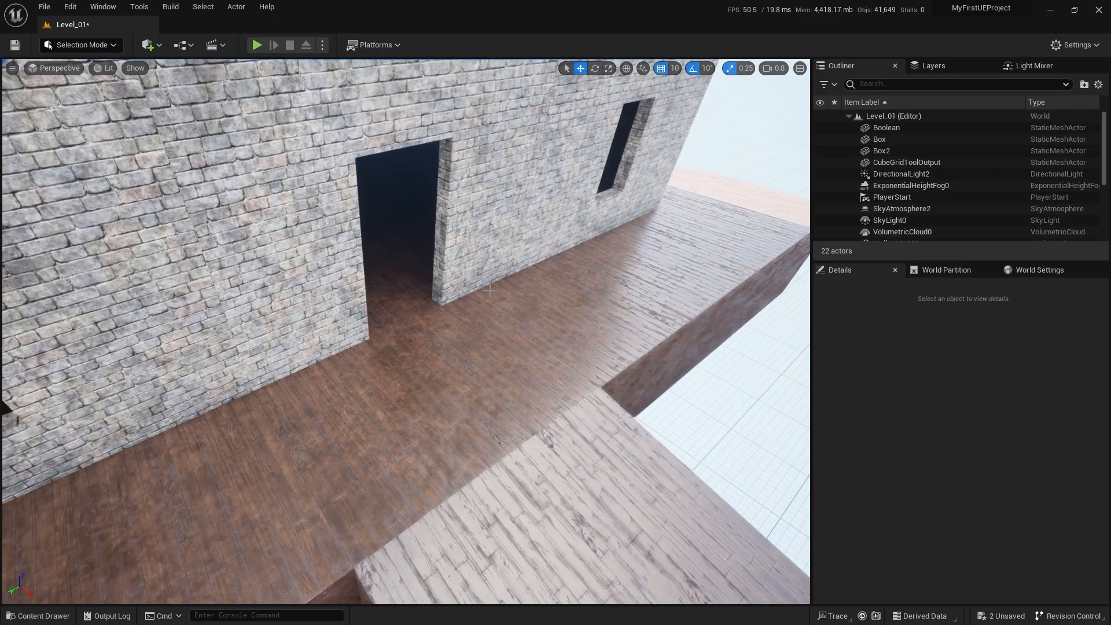
# Step: Select the wooden platform and walkway mesh and save the level and its assets
pyautogui.click(488, 360)
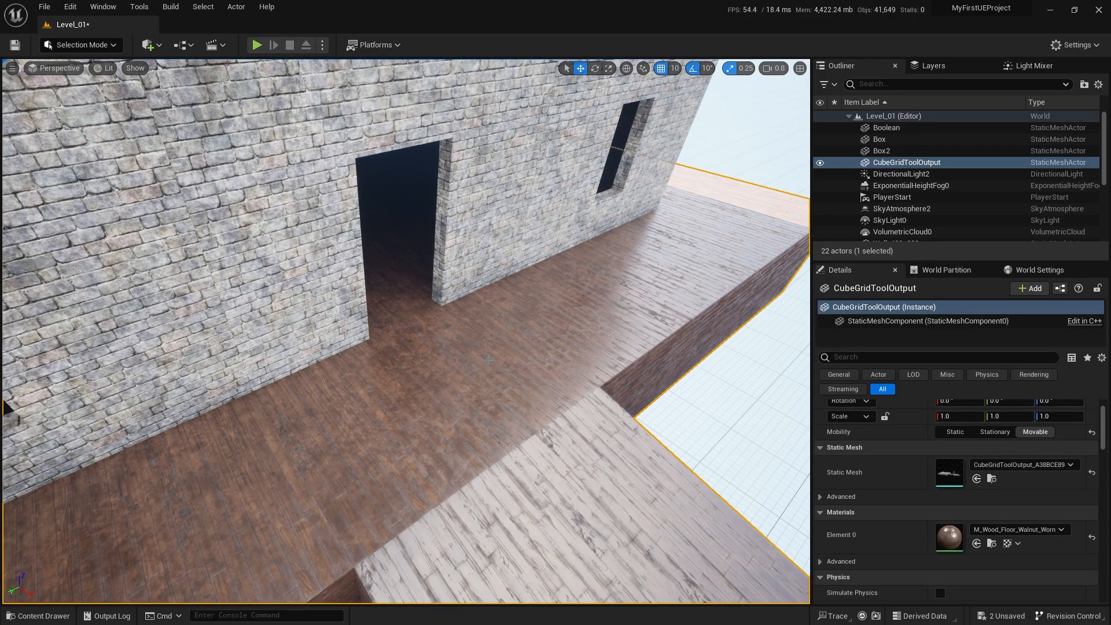
pyautogui.press('s')
pyautogui.moveTo(488, 359); pyautogui.dragTo(463, 362, button='right')
pyautogui.press('w')
pyautogui.press('w')
pyautogui.press('w')
pyautogui.press('s')
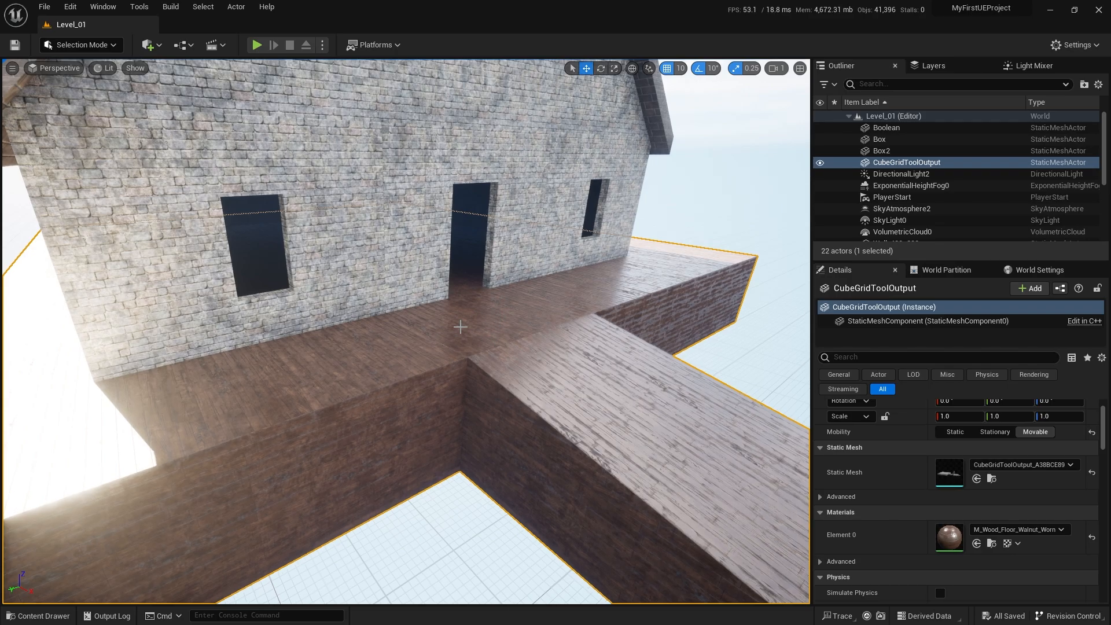
# Step: Switch to Modeling Mode, start Select Triangles on the platform mesh, and clear a trial brush selection of its top faces
pyautogui.moveTo(460, 326); pyautogui.dragTo(578, 349, button='right')
pyautogui.moveTo(460, 326); pyautogui.dragTo(371, 327, button='right')
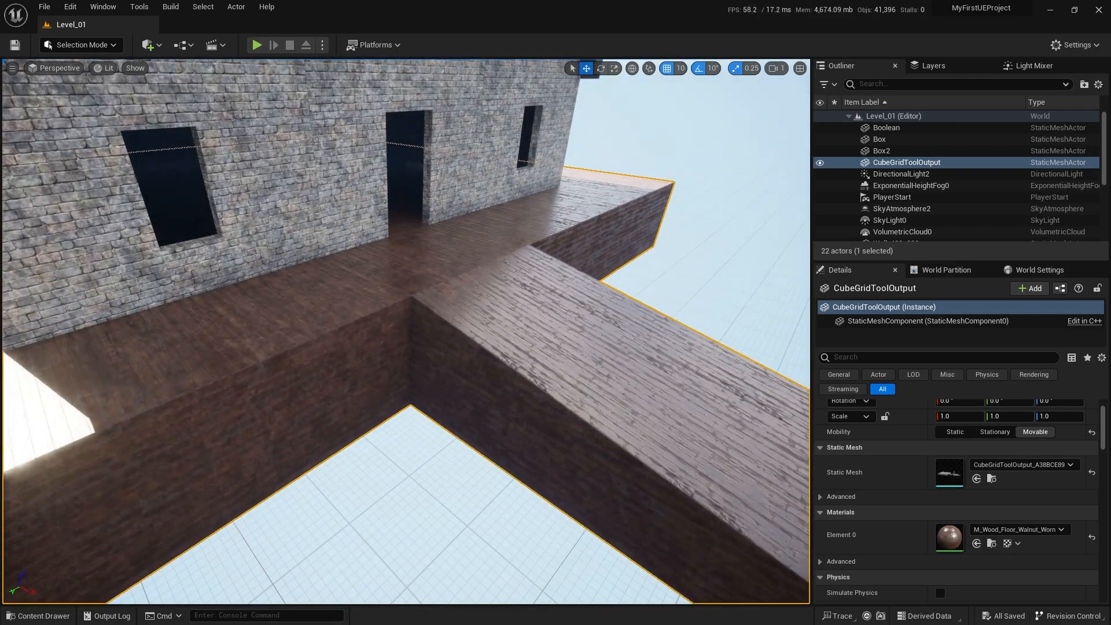
pyautogui.click(78, 47)
pyautogui.click(69, 111)
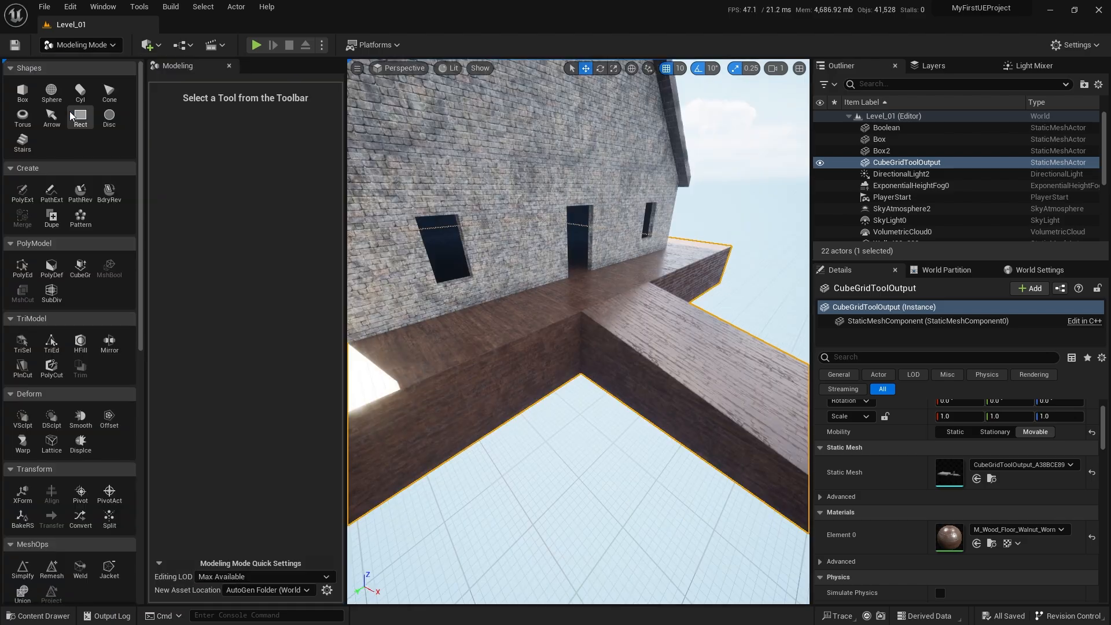
pyautogui.click(22, 342)
pyautogui.moveTo(484, 306)
pyautogui.mouseDown(button='right')
pyautogui.moveTo(440, 310)
pyautogui.moveTo(484, 307)
pyautogui.mouseUp(button='right')
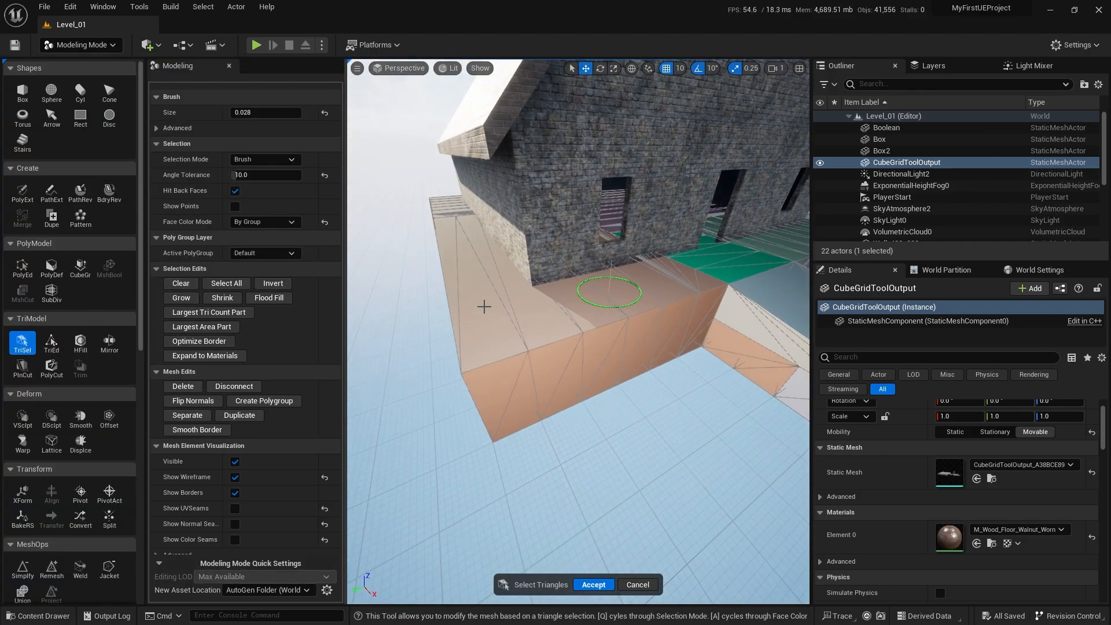
pyautogui.moveTo(496, 310); pyautogui.dragTo(654, 273)
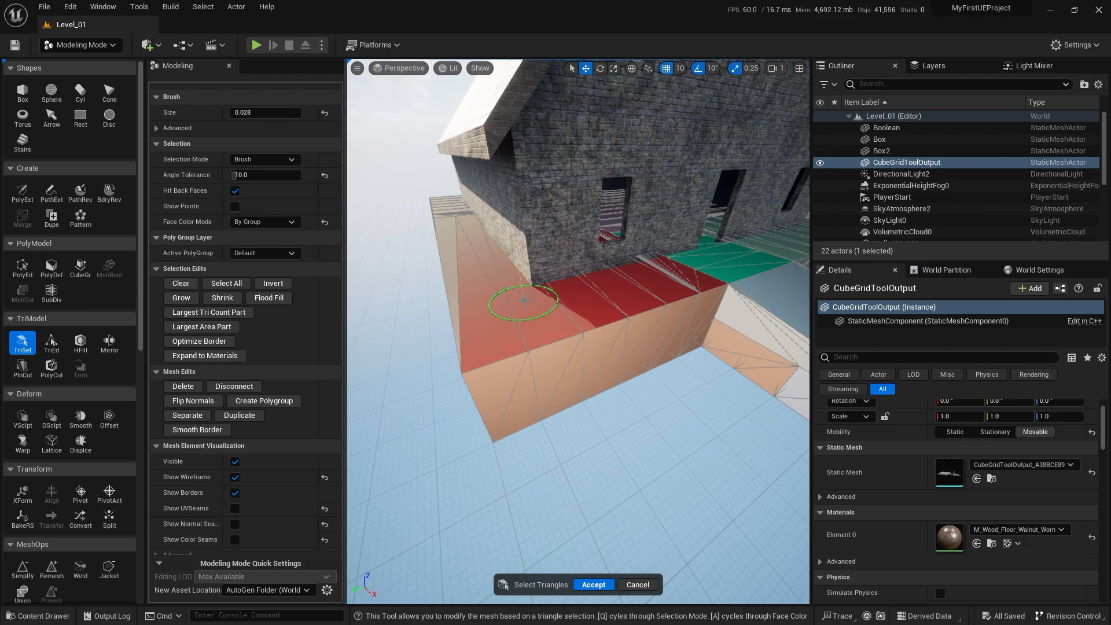
pyautogui.click(187, 285)
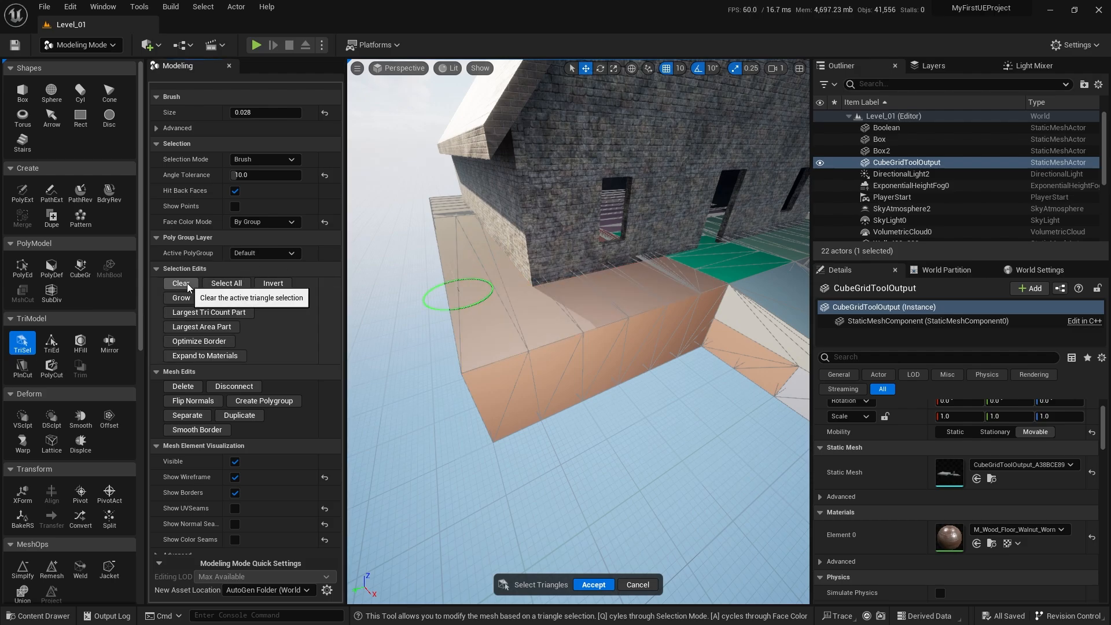
# Step: Set the triangle selection mode to All Within Angle and select the top faces of the house platform
pyautogui.click(260, 160)
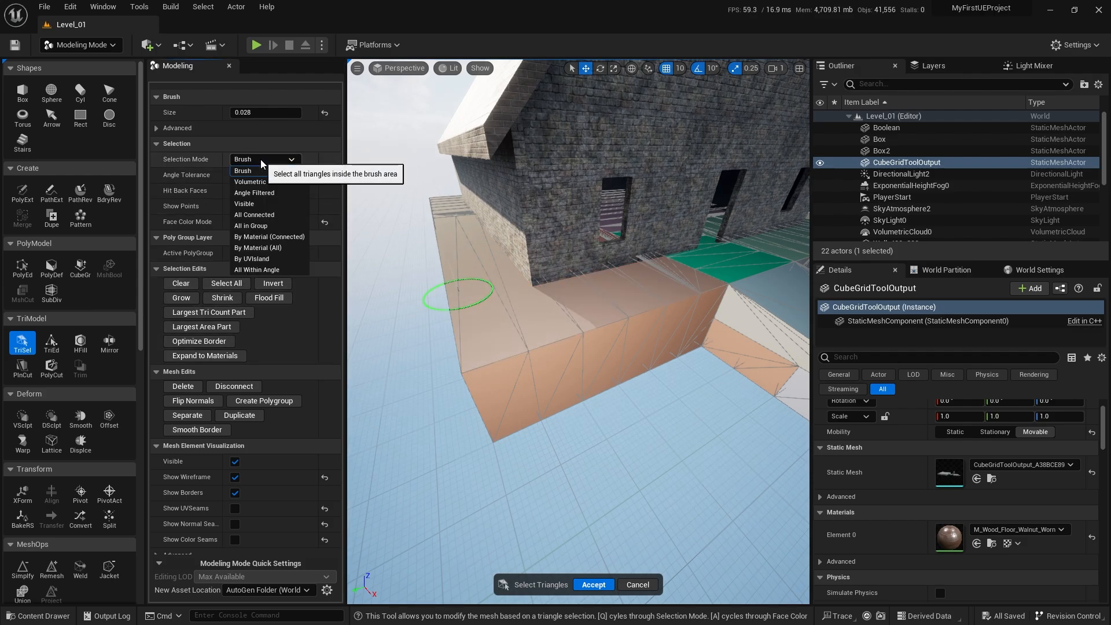
pyautogui.click(286, 270)
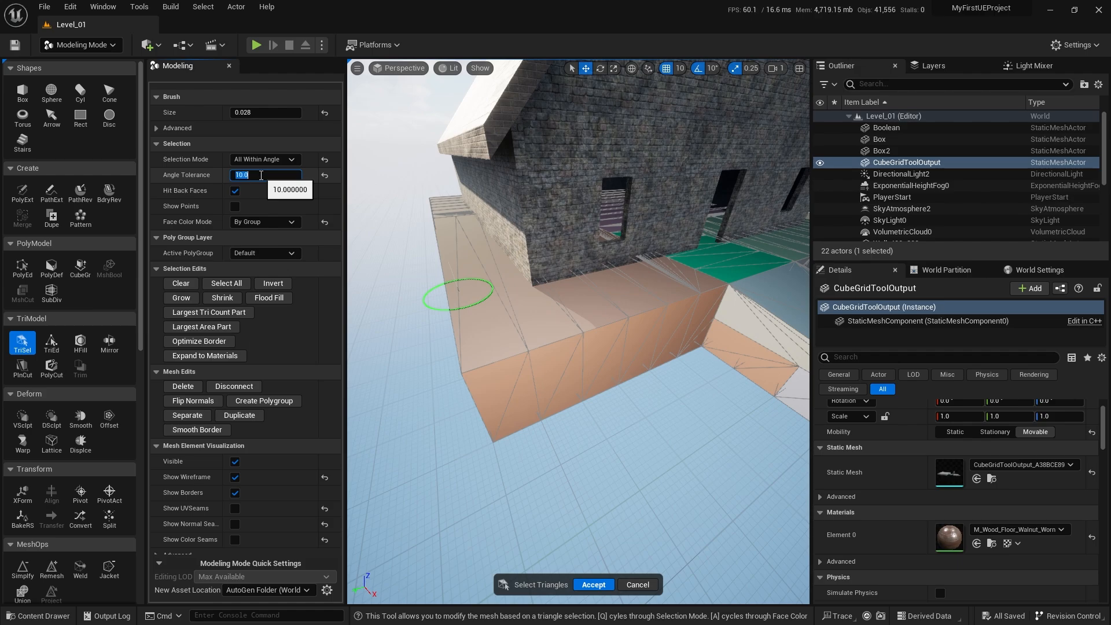
pyautogui.moveTo(716, 265); pyautogui.dragTo(746, 271, button='right')
pyautogui.click(569, 266)
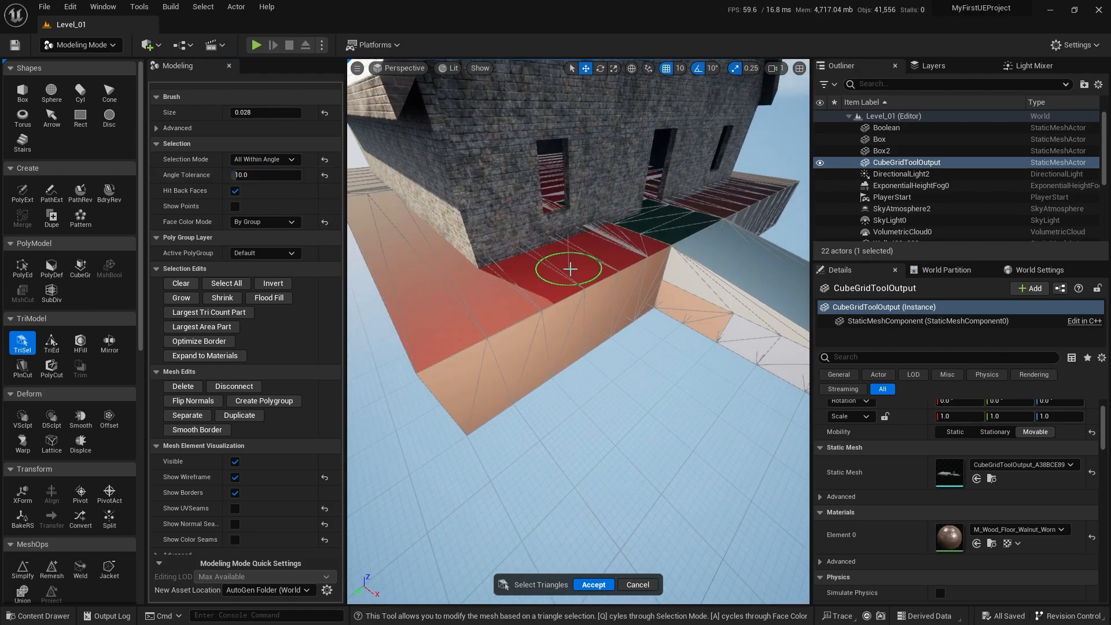
pyautogui.moveTo(568, 265)
pyautogui.mouseDown(button='right')
pyautogui.moveTo(581, 278)
pyautogui.moveTo(503, 249)
pyautogui.moveTo(539, 310)
pyautogui.mouseUp(button='right')
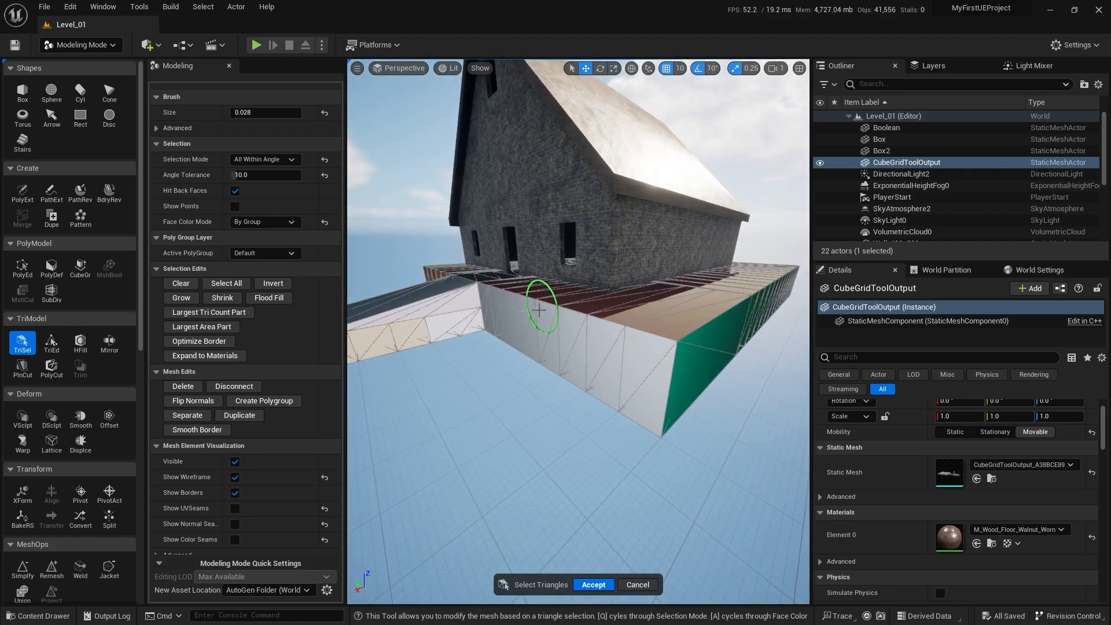
# Step: Add the house platform's side and bottom faces to the selection, separate them into a new mesh, and accept
pyautogui.moveTo(624, 366); pyautogui.dragTo(735, 379, button='right')
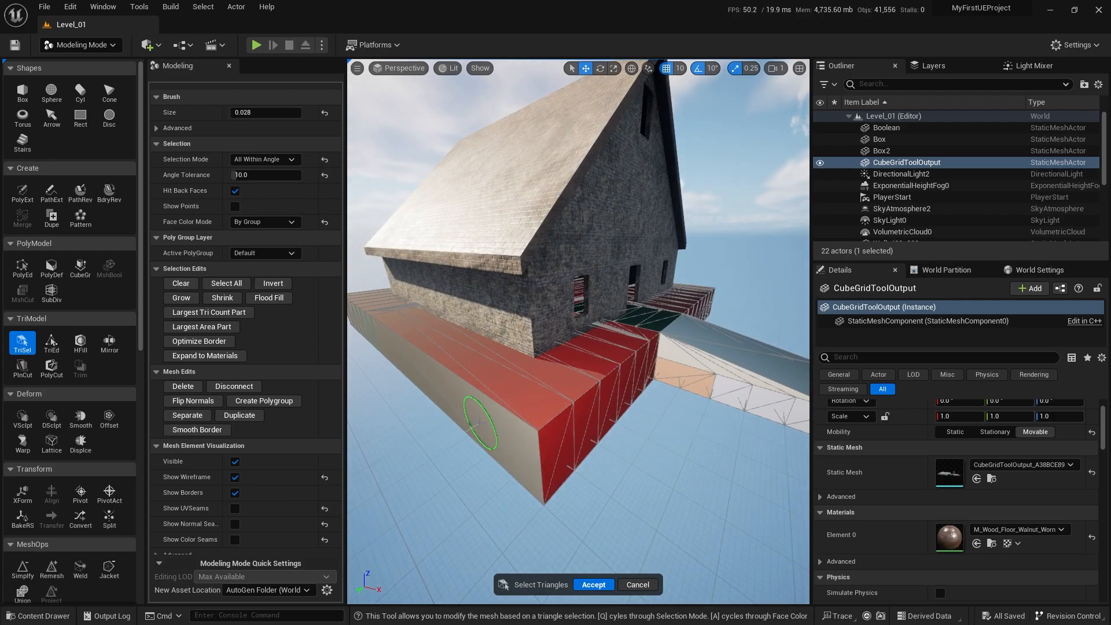
pyautogui.moveTo(479, 422); pyautogui.dragTo(556, 414, button='right')
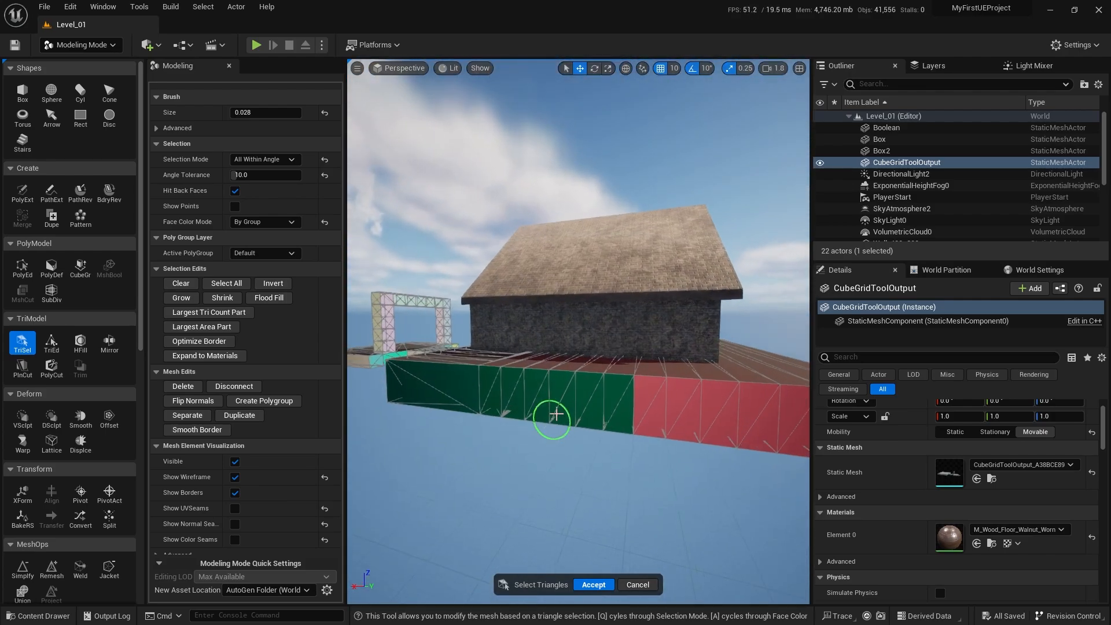
pyautogui.moveTo(687, 406); pyautogui.dragTo(630, 393, button='right')
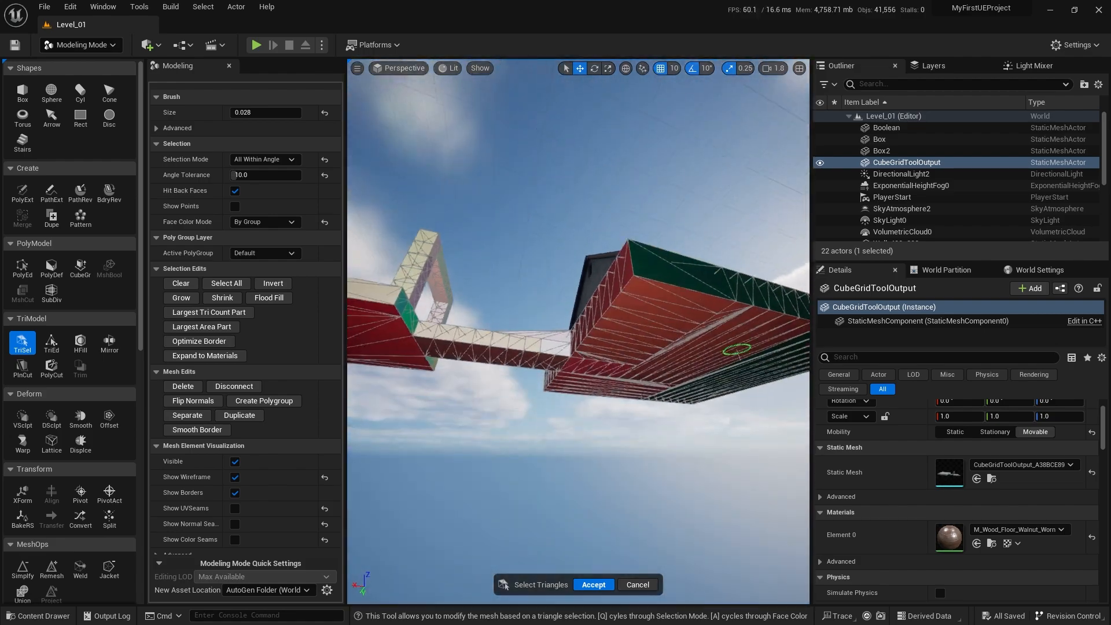
pyautogui.moveTo(736, 349); pyautogui.dragTo(607, 312, button='right')
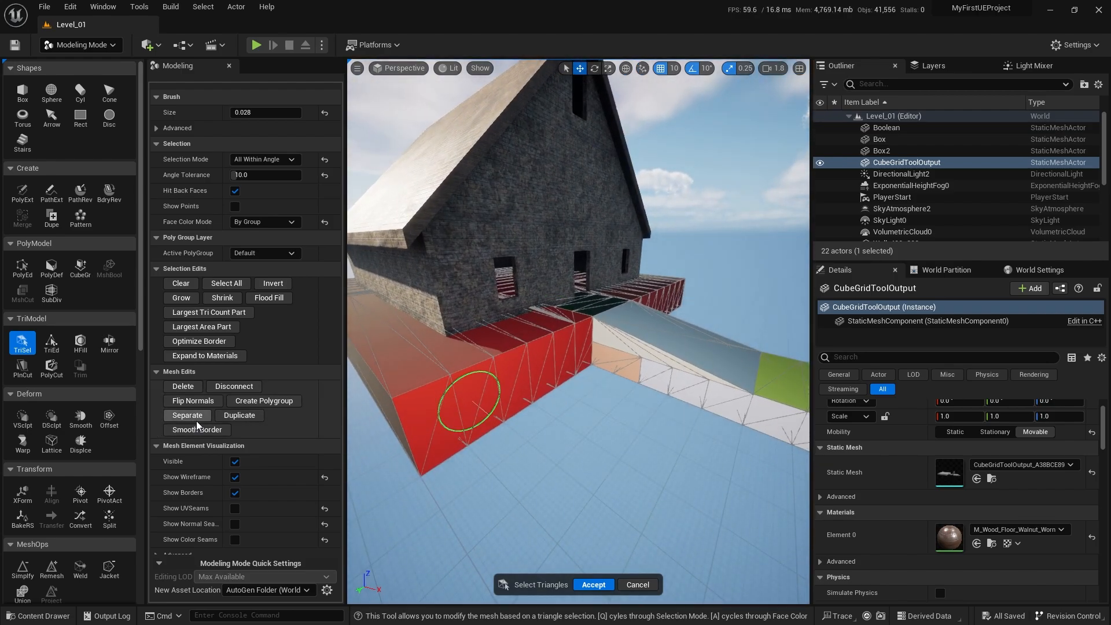
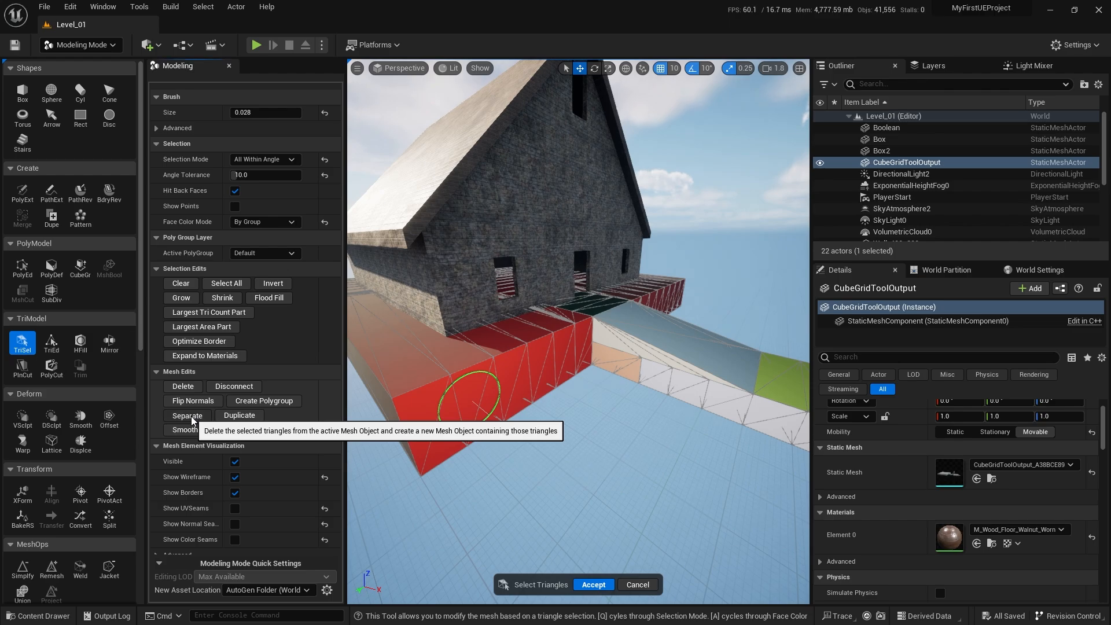
pyautogui.click(594, 585)
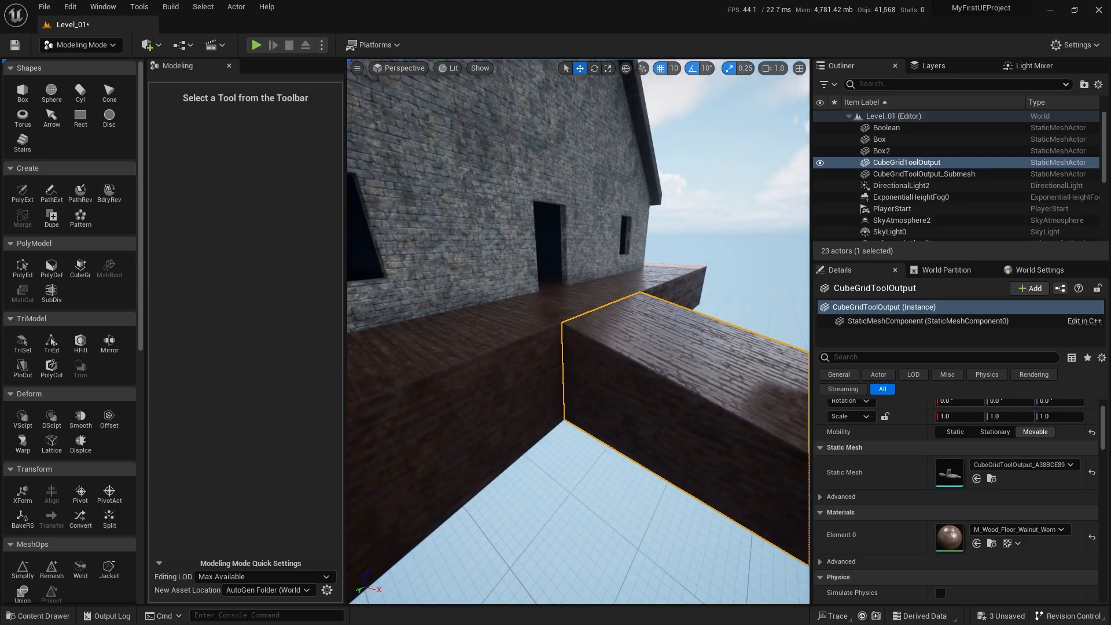
# Step: Select the walkway and arch mesh split off from the house platform and return to Selection Mode
pyautogui.click(509, 347)
pyautogui.moveTo(508, 348)
pyautogui.mouseDown(button='right')
pyautogui.moveTo(524, 388)
pyautogui.moveTo(511, 347)
pyautogui.mouseUp(button='right')
pyautogui.press('s')
pyautogui.press('w')
pyautogui.click(580, 317)
pyautogui.moveTo(580, 317); pyautogui.dragTo(590, 298, button='right')
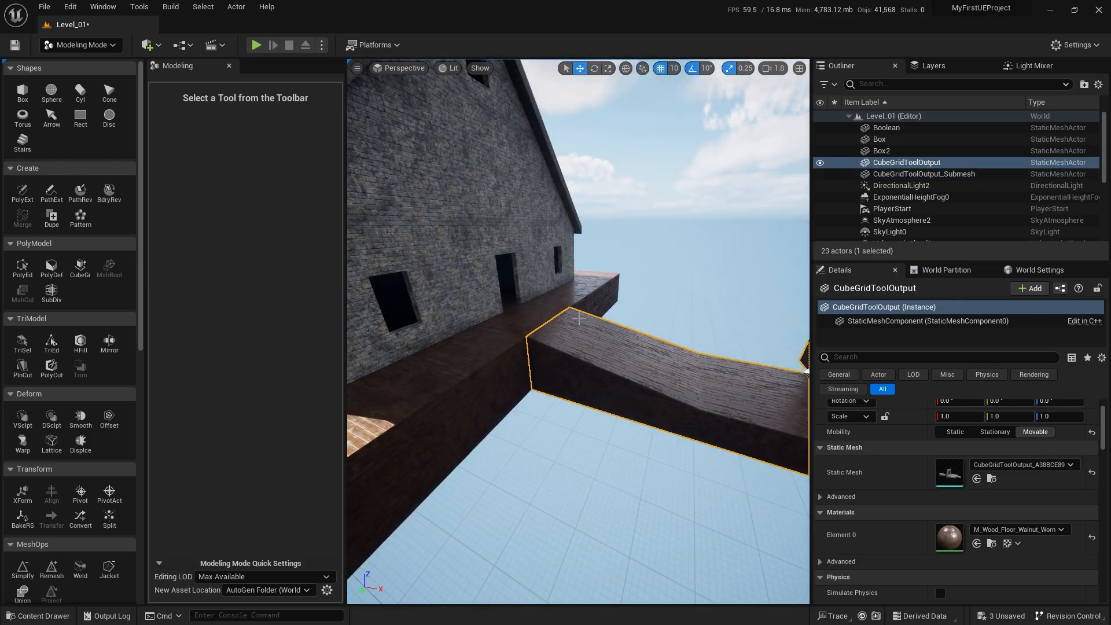
pyautogui.click(74, 44)
pyautogui.click(88, 66)
pyautogui.moveTo(124, 109); pyautogui.dragTo(131, 122, button='right')
# Step: Apply the M_CobbleStone_Pebble material from StarterContent to the walkway and arch mesh
pyautogui.hotkey('ctrl', 'space')
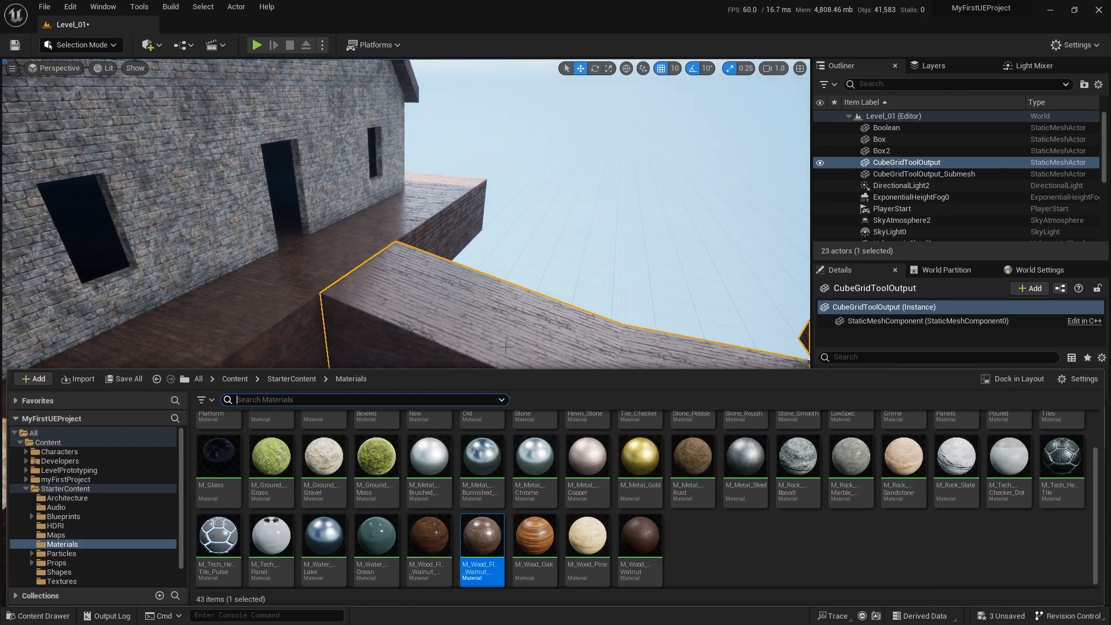
pyautogui.moveTo(506, 347); pyautogui.dragTo(531, 349, button='right')
pyautogui.hotkey('ctrl', 'space')
pyautogui.scroll(3, 461, 529)
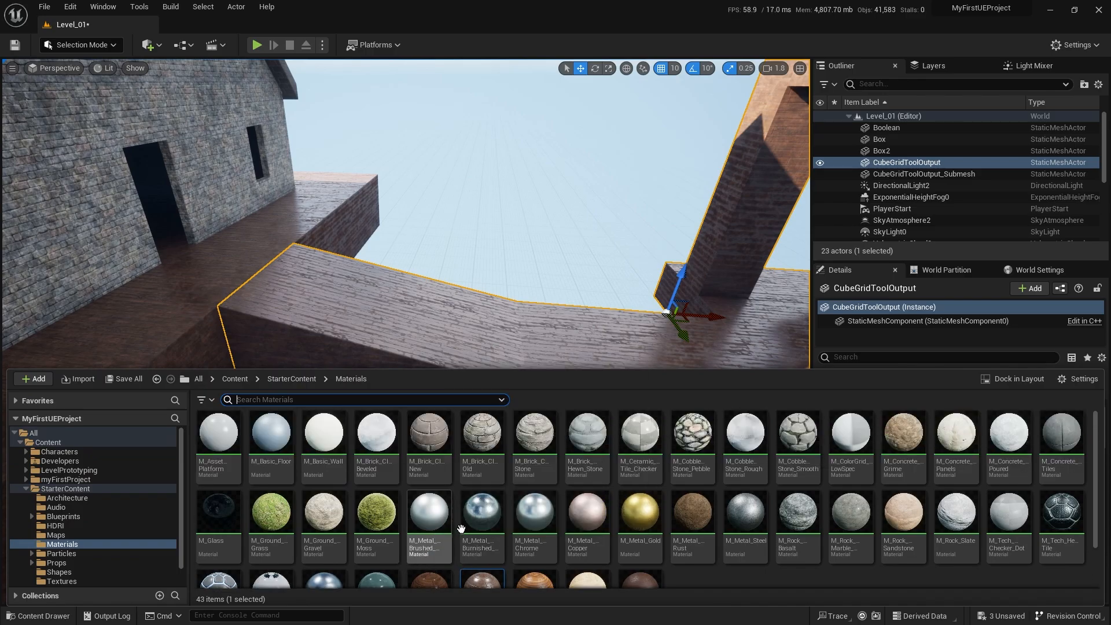
pyautogui.moveTo(698, 439); pyautogui.dragTo(471, 333)
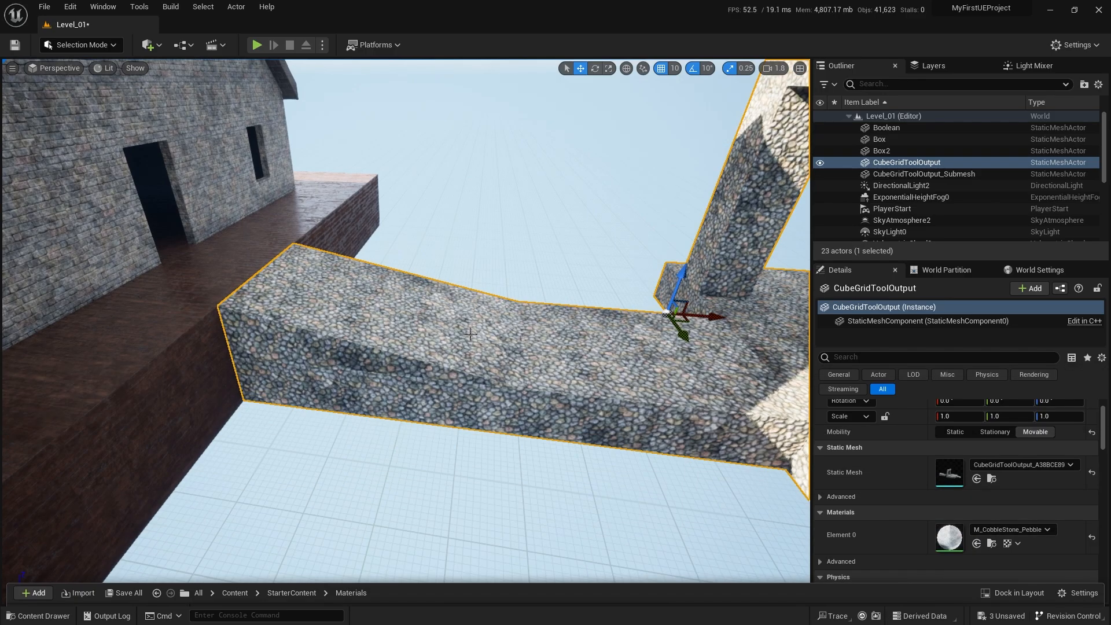
pyautogui.moveTo(471, 333); pyautogui.dragTo(554, 382, button='right')
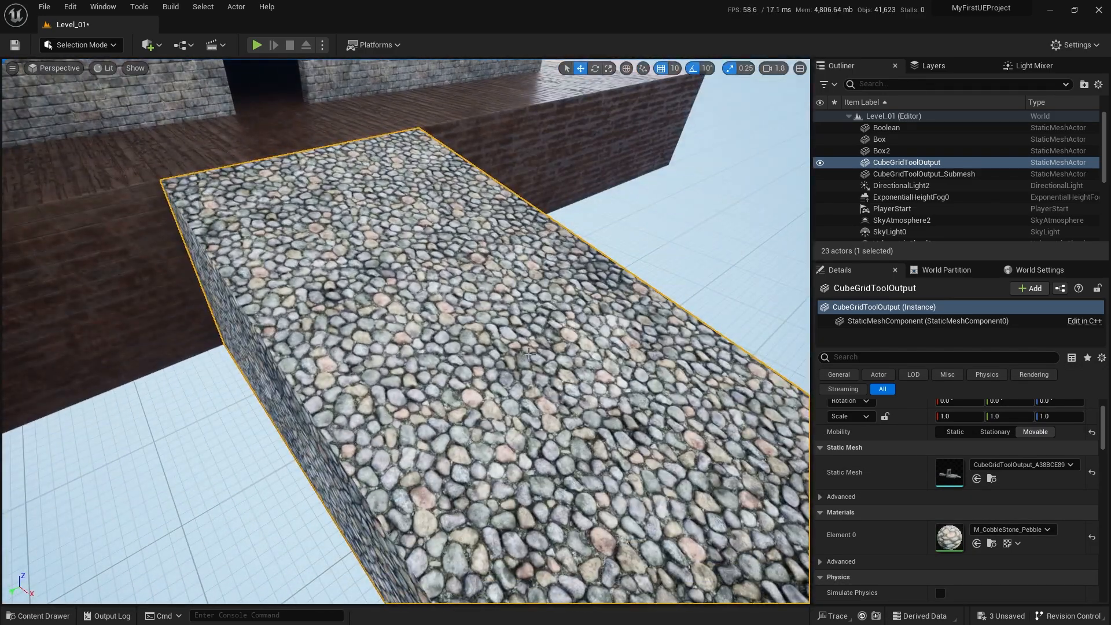
# Step: Try the M_CobbleStone_Smooth material on the walkway and put M_CobbleStone_Pebble back on it
pyautogui.hotkey('ctrl', 'space')
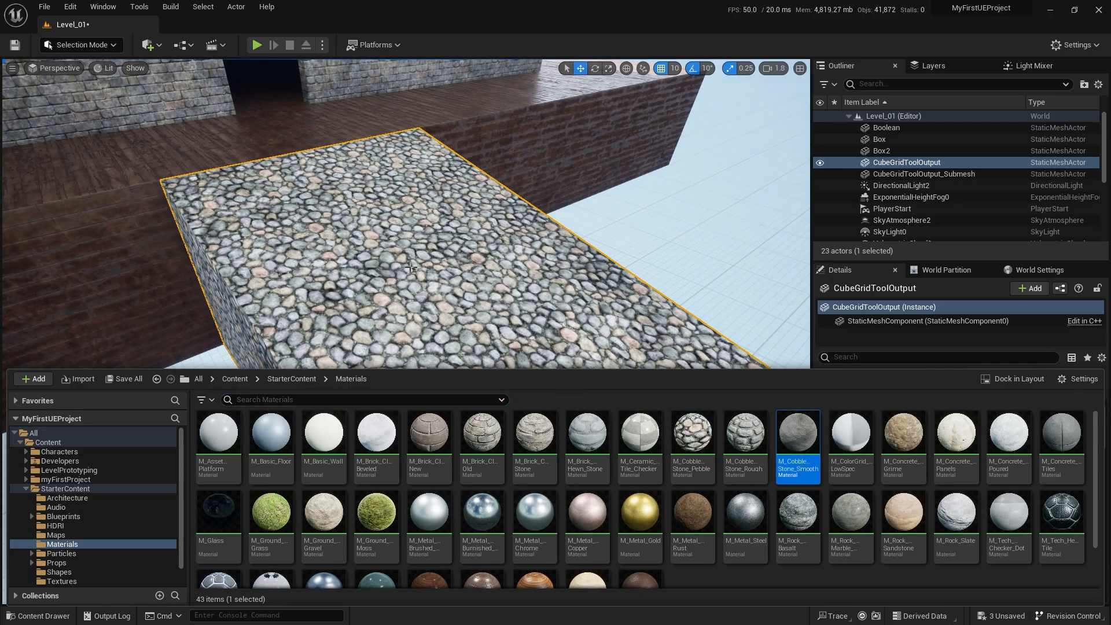
pyautogui.moveTo(409, 267); pyautogui.dragTo(409, 267)
pyautogui.hotkey('ctrl', 'space')
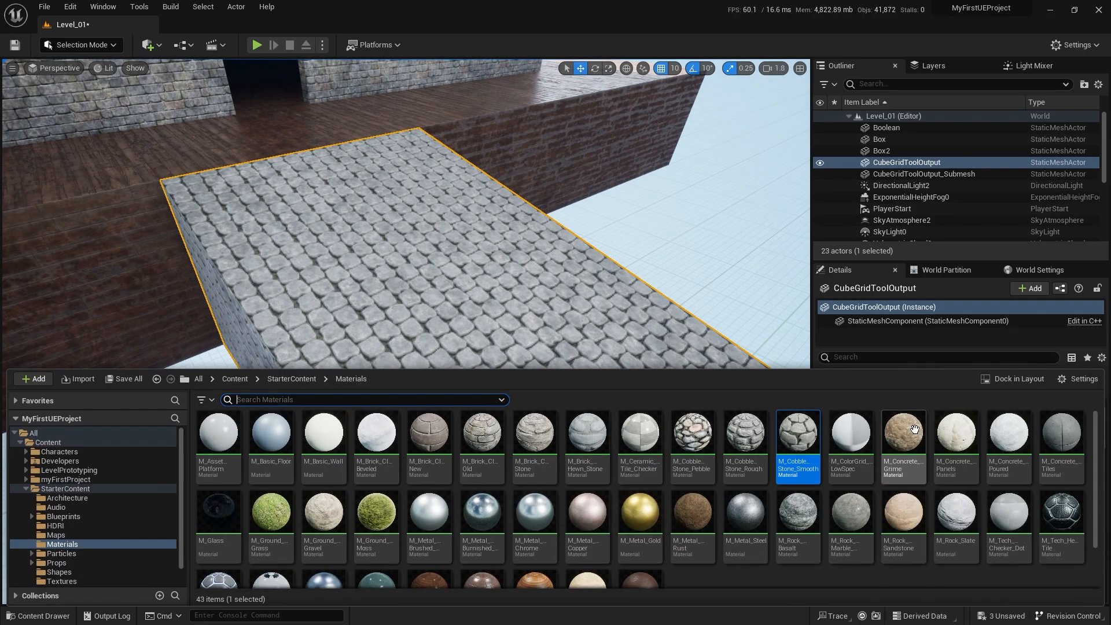
pyautogui.moveTo(914, 428); pyautogui.dragTo(536, 313)
pyautogui.hotkey('ctrl', 'space')
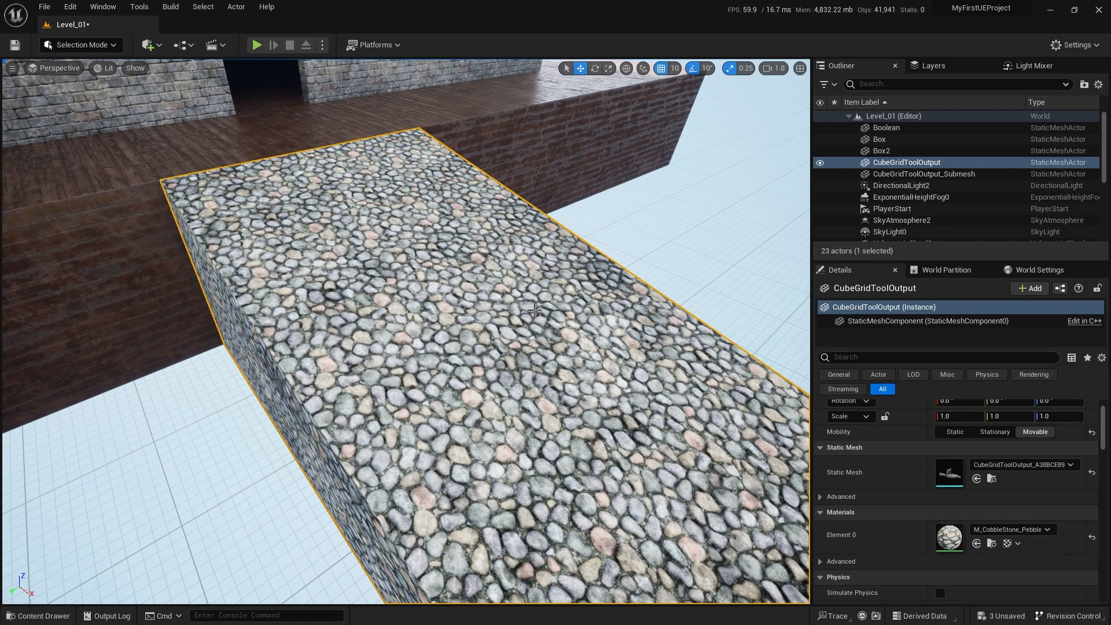
# Step: Examine the pebble material on the walkway, arch and start platform from several sides
pyautogui.press('d')
pyautogui.moveTo(535, 310); pyautogui.dragTo(431, 305, button='right')
pyautogui.press('a')
pyautogui.press('w')
pyautogui.scroll(-1, 535, 310)
pyautogui.press('s')
pyautogui.press('d')
pyautogui.press('w')
pyautogui.press('s')
pyautogui.press('e')
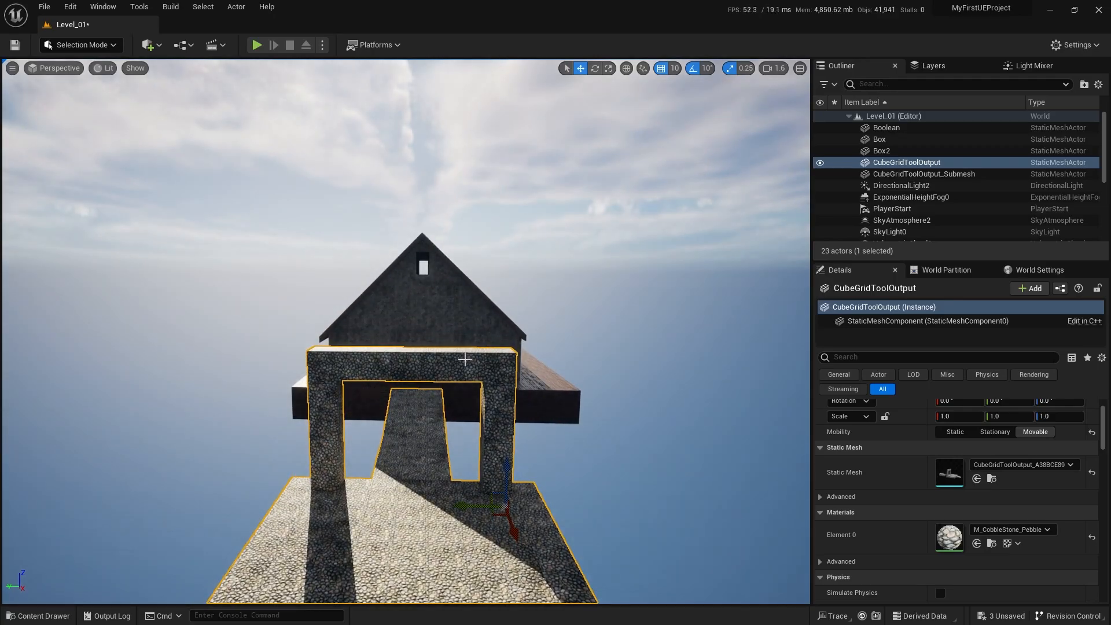
pyautogui.moveTo(464, 359); pyautogui.dragTo(581, 410, button='right')
pyautogui.press('w')
pyautogui.press('a')
# Step: In Modeling Mode, start the CubeGrid tool on the walkway mesh and push one corner block of the arch down through its pillar
pyautogui.click(68, 45)
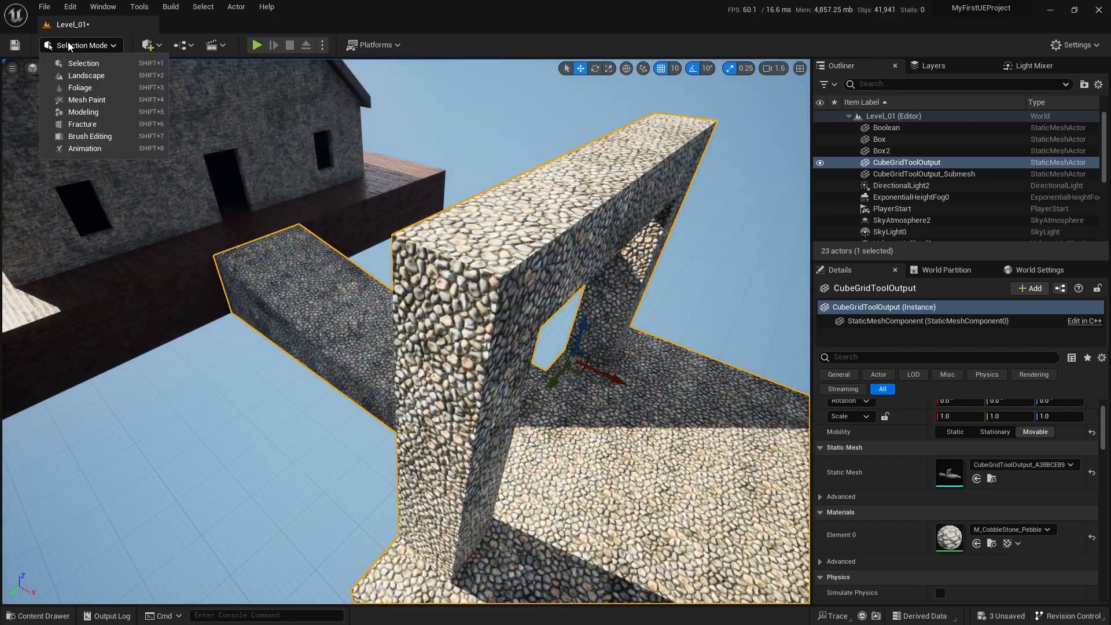
pyautogui.click(88, 118)
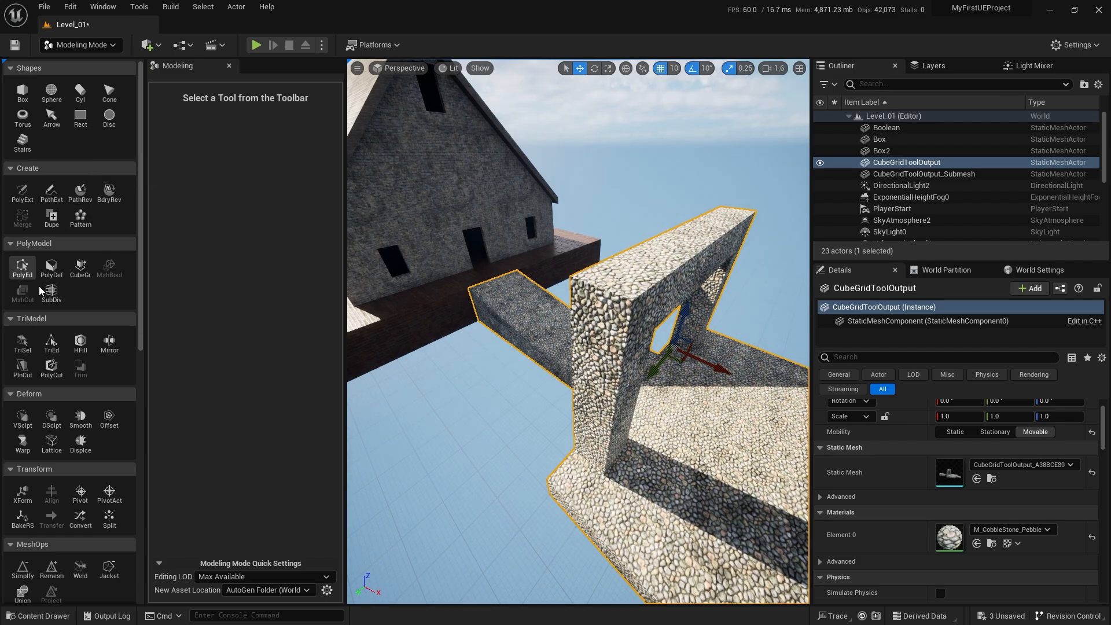
pyautogui.click(80, 266)
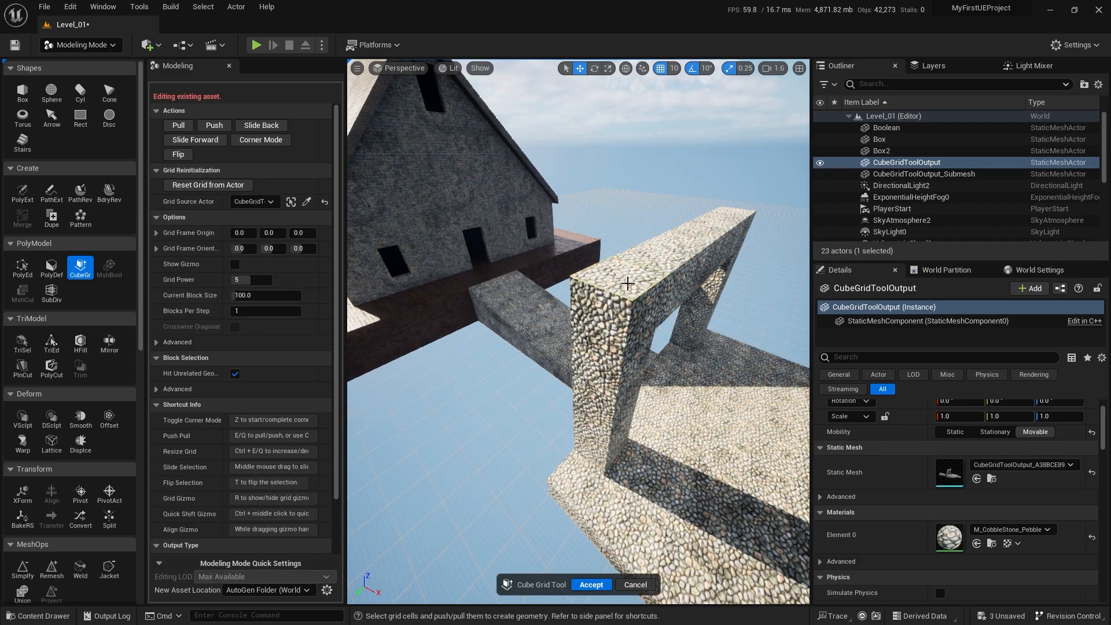
pyautogui.moveTo(624, 277); pyautogui.dragTo(627, 271, button='right')
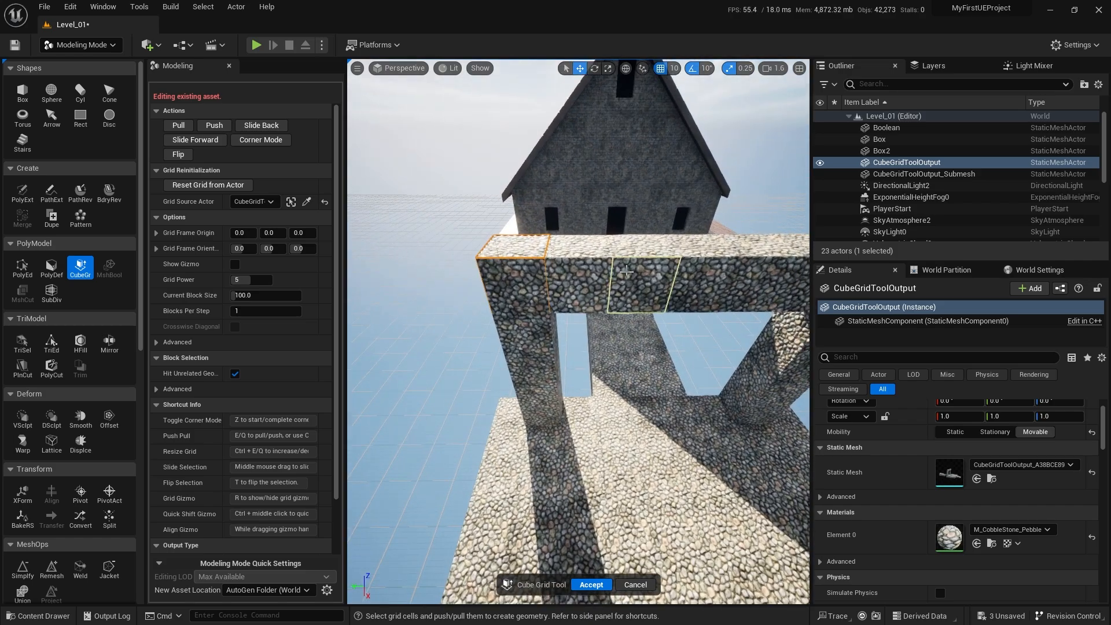
pyautogui.press('q')
pyautogui.press('q')
pyautogui.press('q')
pyautogui.press('q')
pyautogui.press('q')
pyautogui.press('q')
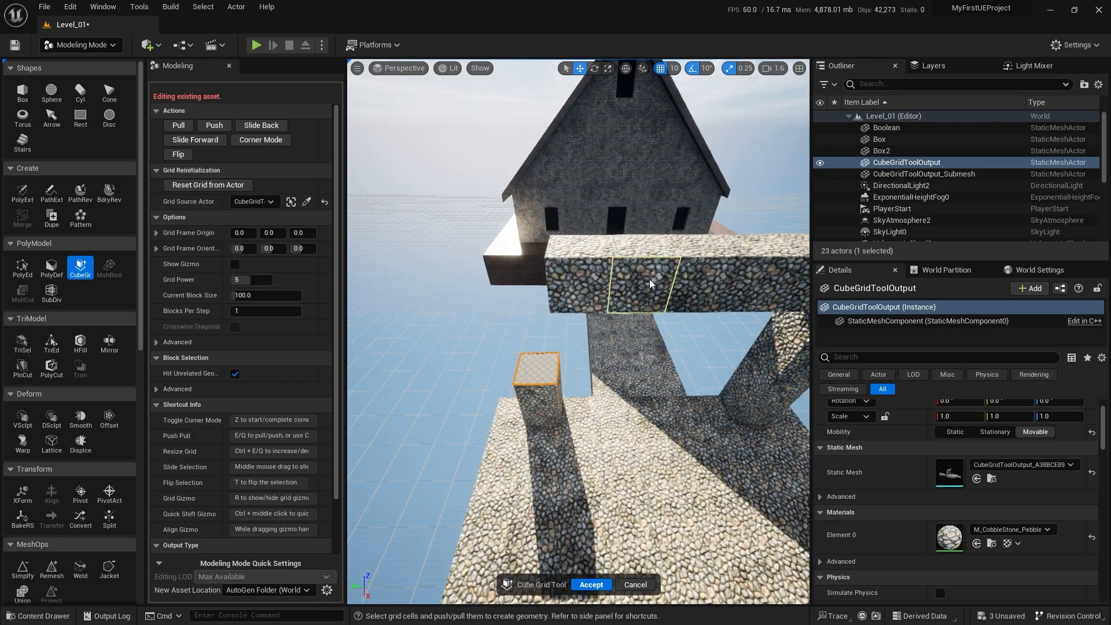
# Step: Push away the arch's remaining beam and pillars down to the platform surface and accept the CubeGrid edit
pyautogui.moveTo(584, 246); pyautogui.dragTo(548, 255, button='right')
pyautogui.click(451, 276)
pyautogui.press('q')
pyautogui.press('q')
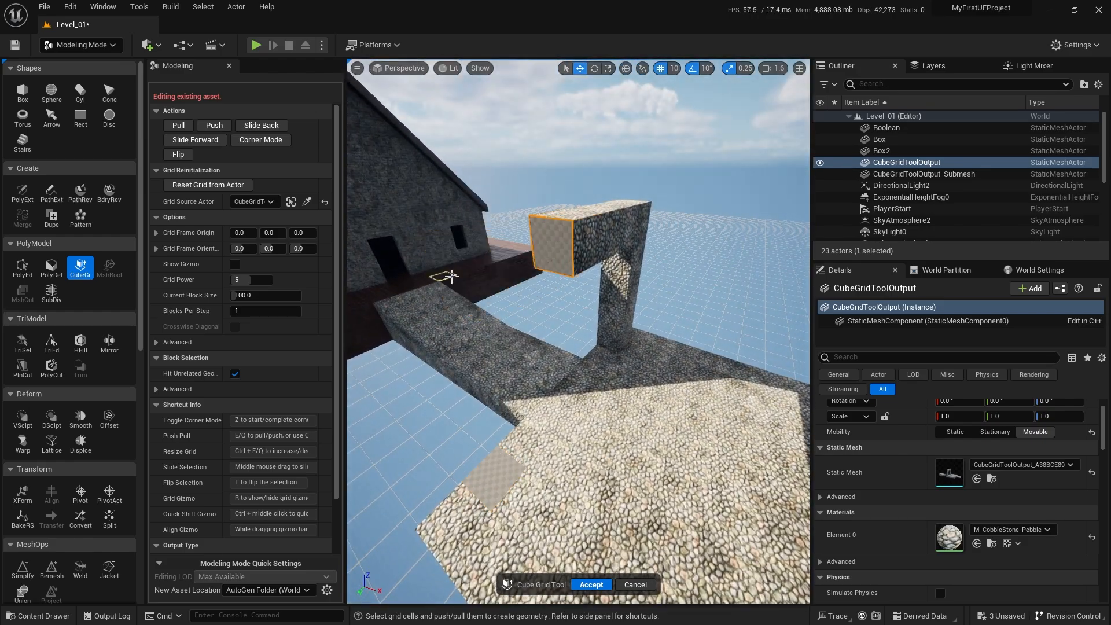
pyautogui.moveTo(621, 259); pyautogui.dragTo(405, 272, button='right')
pyautogui.click(543, 282)
pyautogui.press('q')
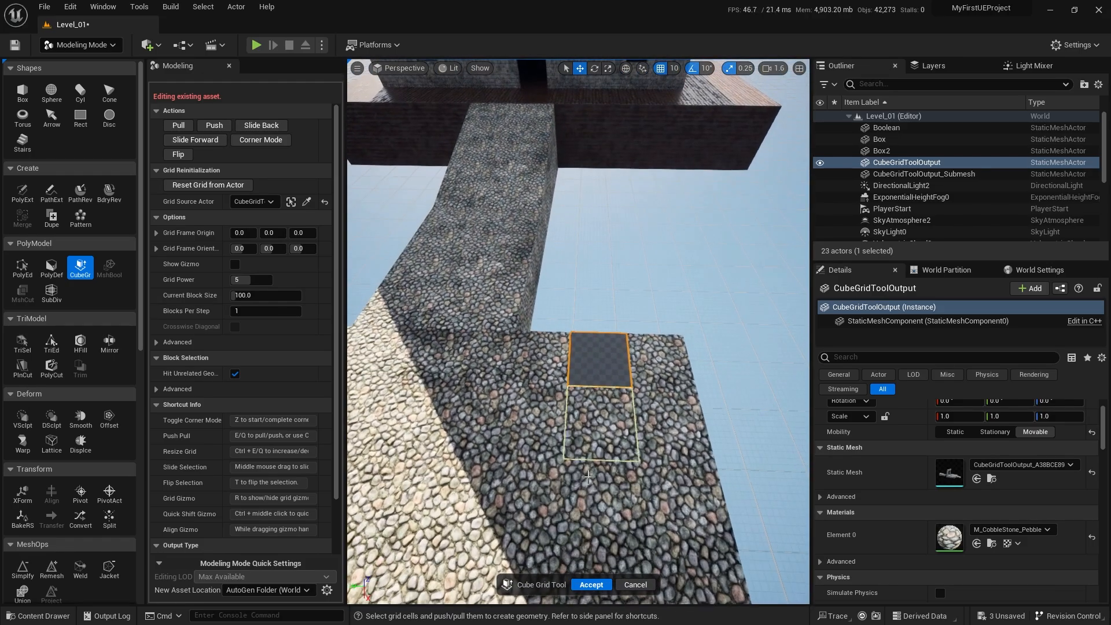
pyautogui.click(590, 585)
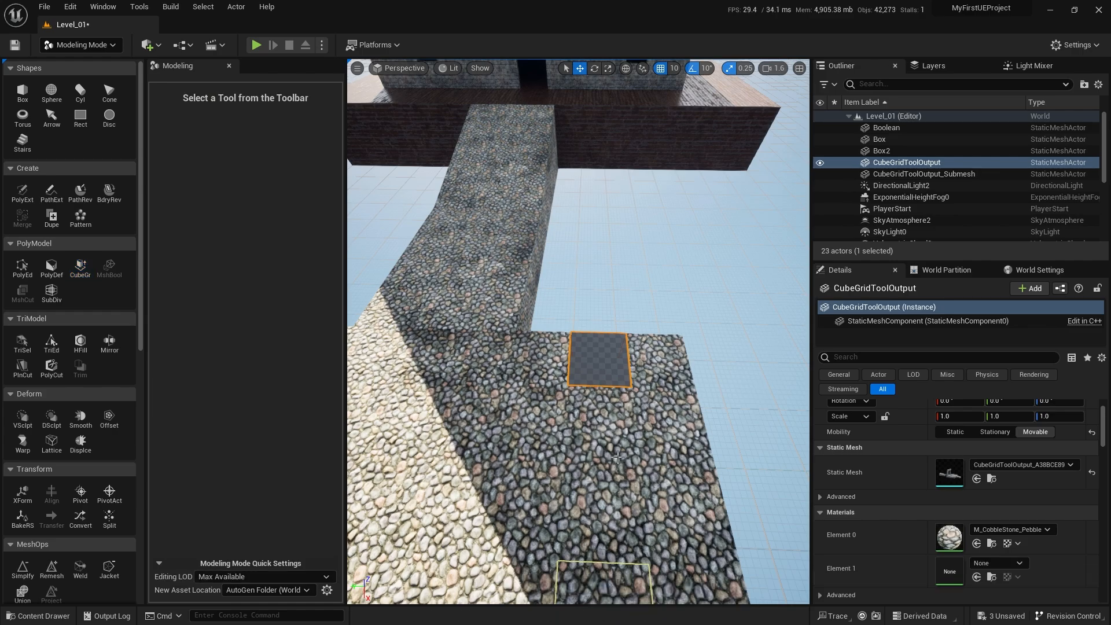
# Step: Delete the empty second material slot from the walkway mesh with Edit Materials so the bare patches use M_CobbleStone_Pebble, and accept
pyautogui.moveTo(604, 395); pyautogui.dragTo(608, 363, button='right')
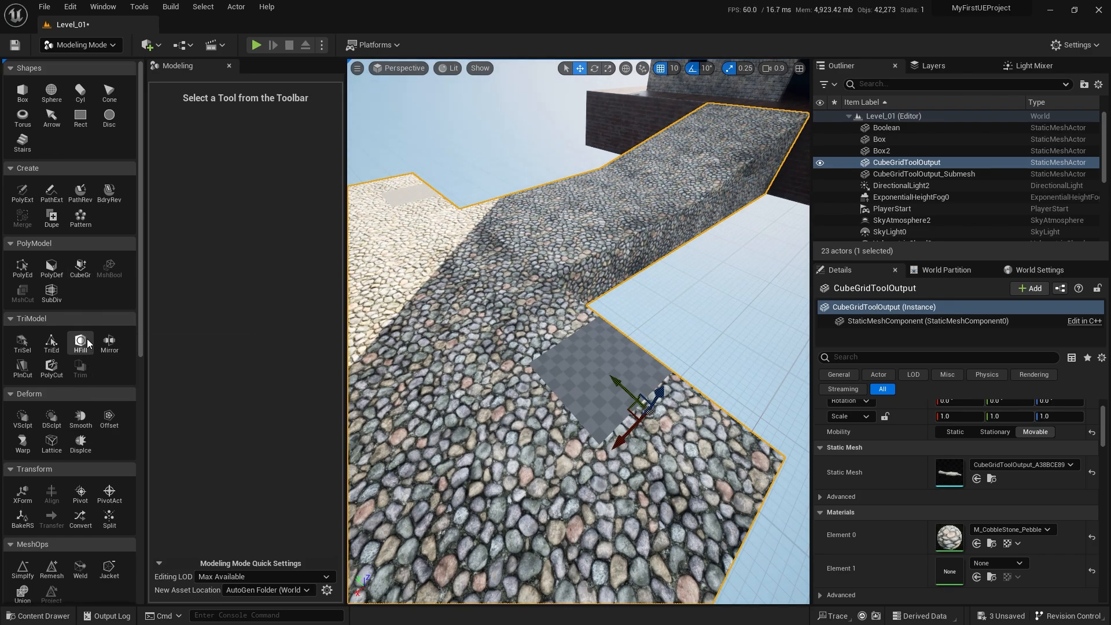
pyautogui.scroll(-5, 88, 343)
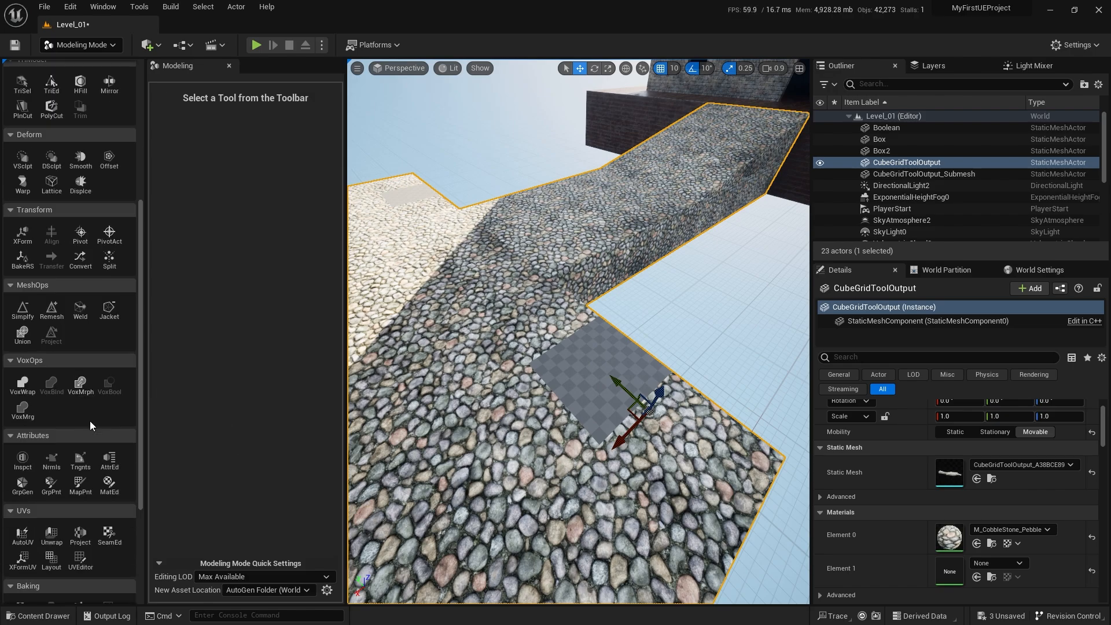
pyautogui.scroll(-1, 90, 424)
pyautogui.click(109, 449)
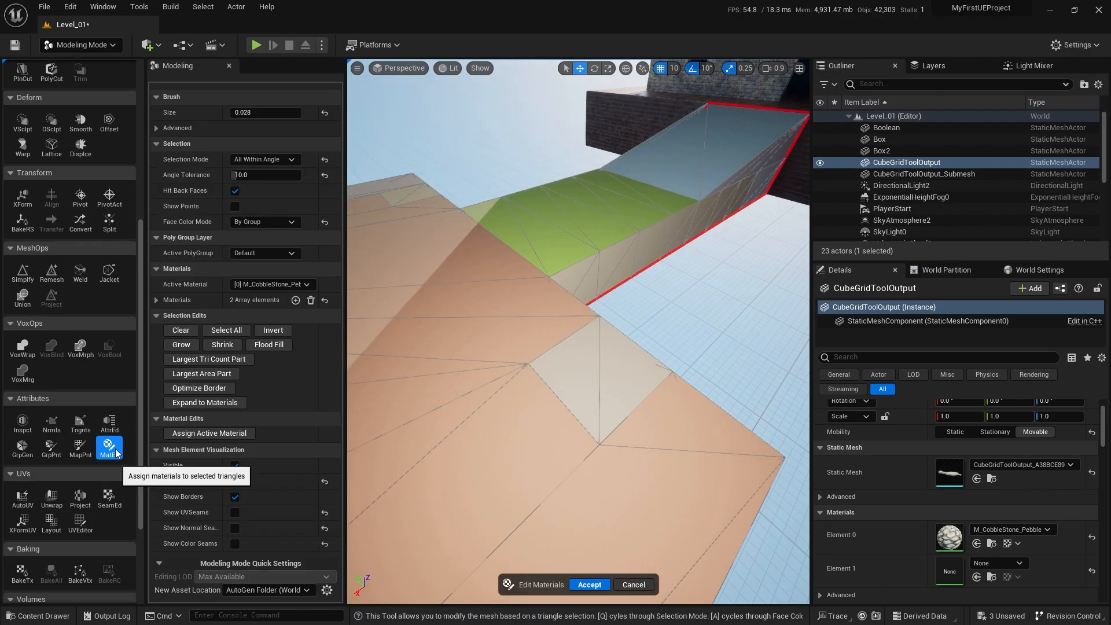
pyautogui.click(155, 300)
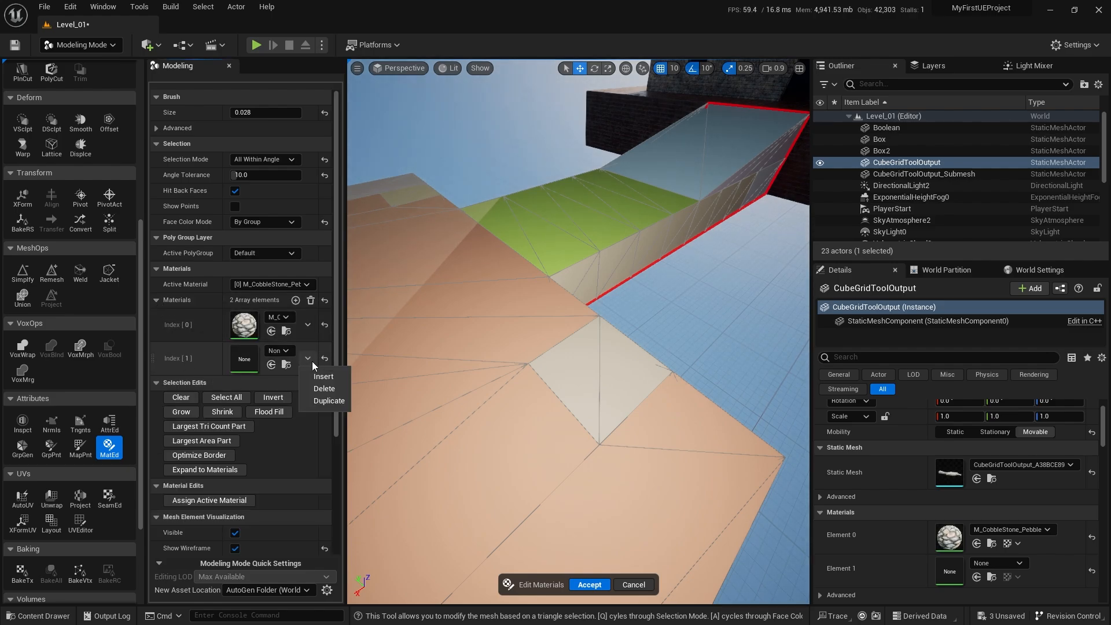
pyautogui.click(324, 389)
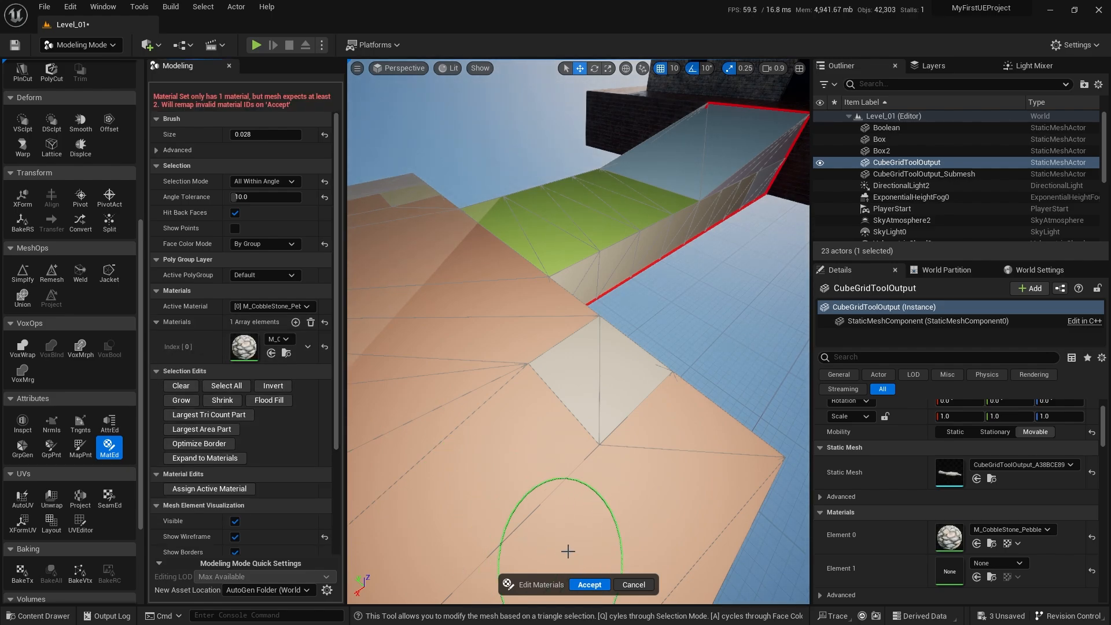
pyautogui.click(578, 581)
# Step: Examine the house's front gable and window wall up close and return to Selection Mode
pyautogui.moveTo(564, 392); pyautogui.dragTo(752, 324, button='right')
pyautogui.moveTo(578, 347); pyautogui.dragTo(419, 341, button='right')
pyautogui.moveTo(557, 393); pyautogui.dragTo(596, 423, button='right')
pyautogui.click(428, 429)
pyautogui.click(589, 249)
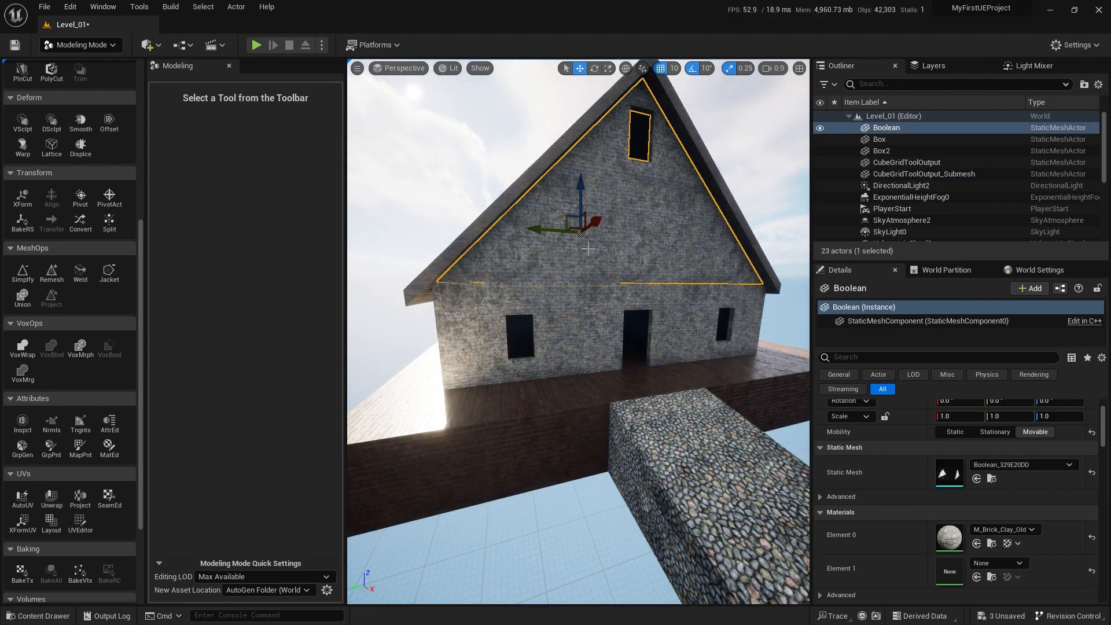
pyautogui.click(555, 332)
pyautogui.moveTo(555, 332)
pyautogui.mouseDown(button='right')
pyautogui.moveTo(529, 333)
pyautogui.moveTo(590, 333)
pyautogui.moveTo(567, 344)
pyautogui.mouseUp(button='right')
pyautogui.hotkey('shift', '1')
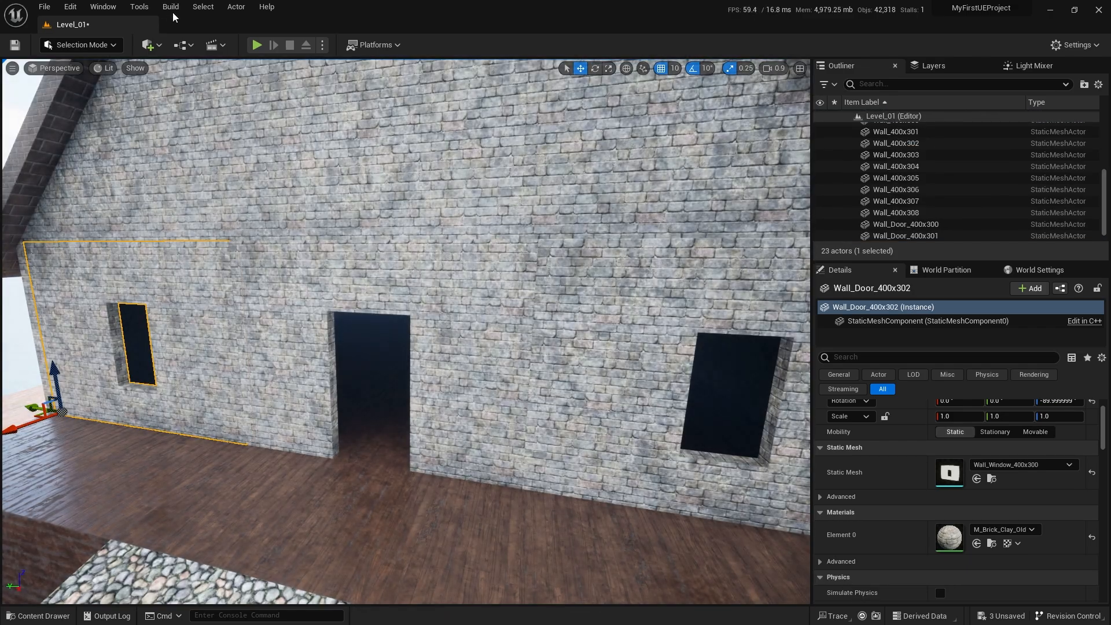
# Step: Playtest the level by running the character around inside the house, checking its interior lighting and openings, and stop the session
pyautogui.click(257, 46)
pyautogui.press('w')
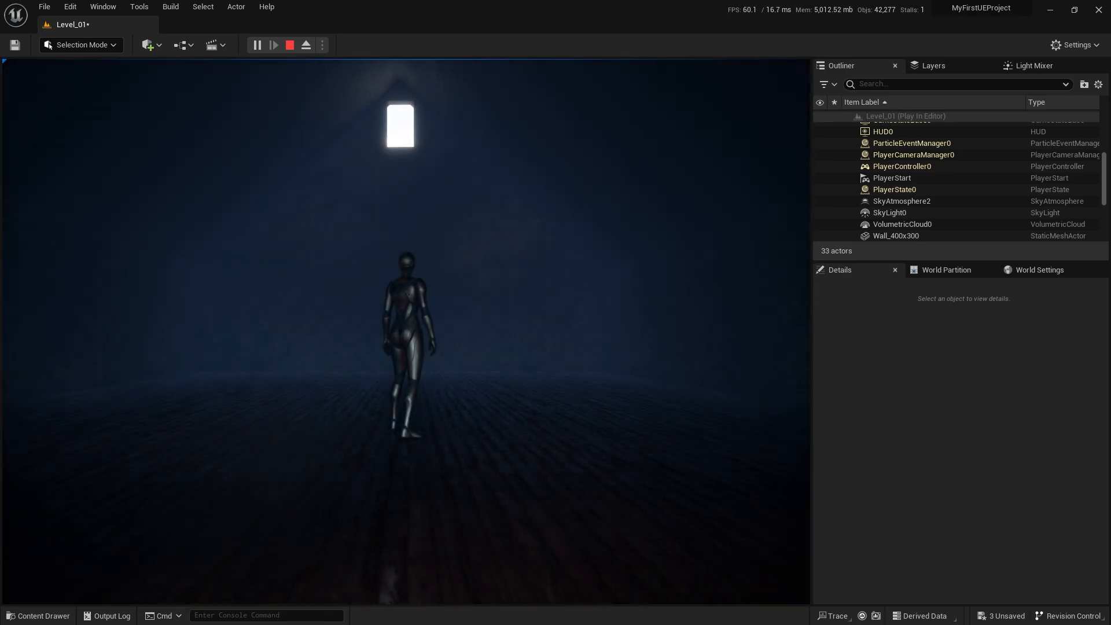
pyautogui.press('d')
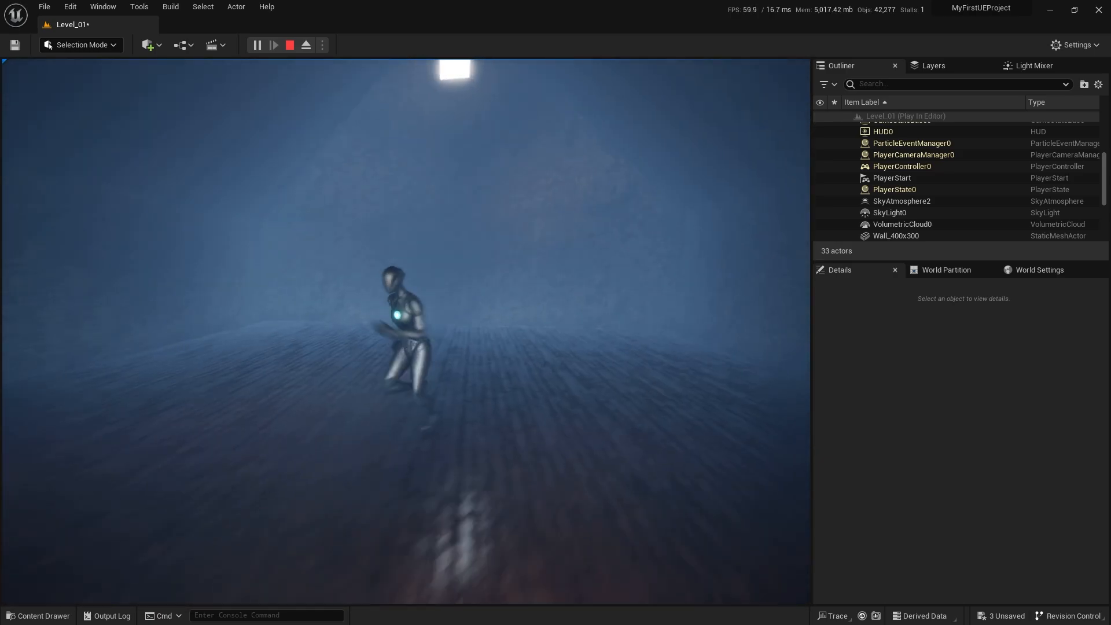
pyautogui.press('s')
pyautogui.press('w')
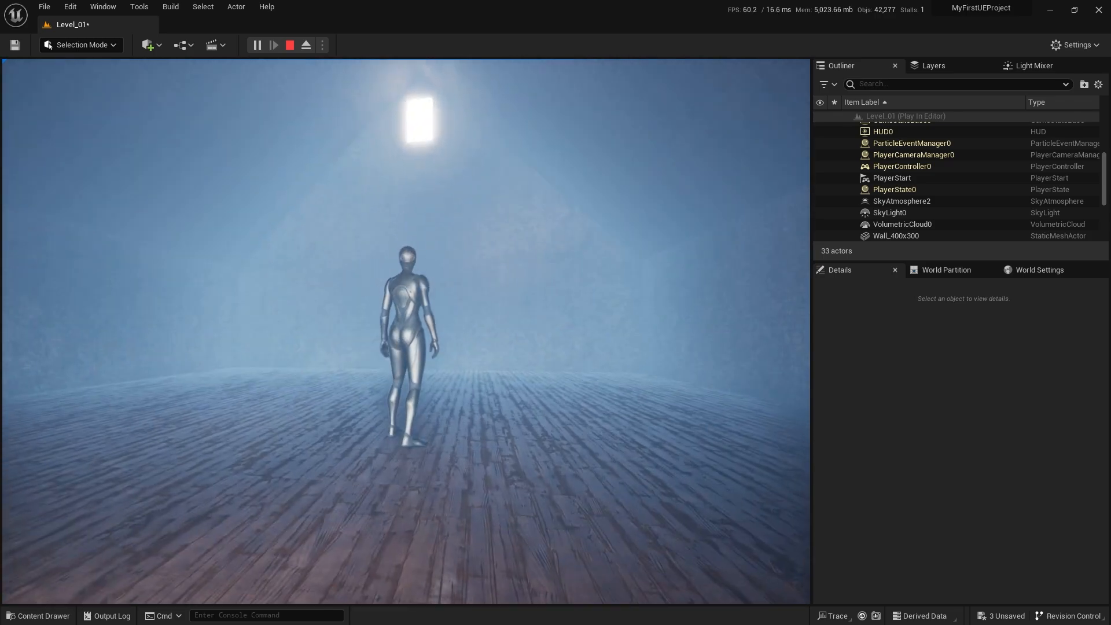
pyautogui.press('w')
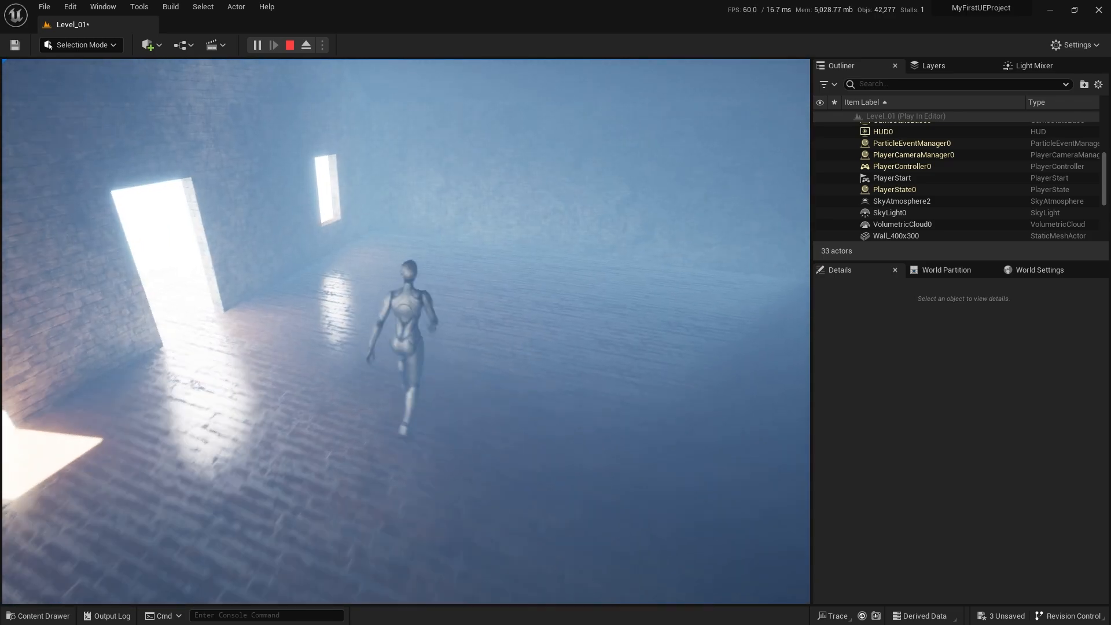
pyautogui.press('w')
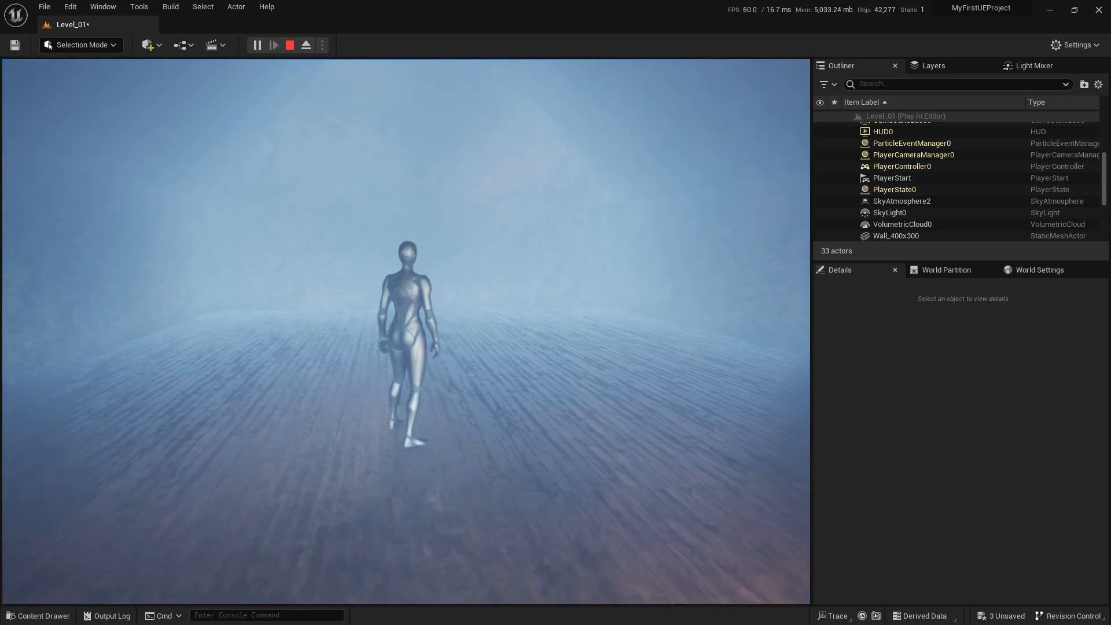
pyautogui.press('s')
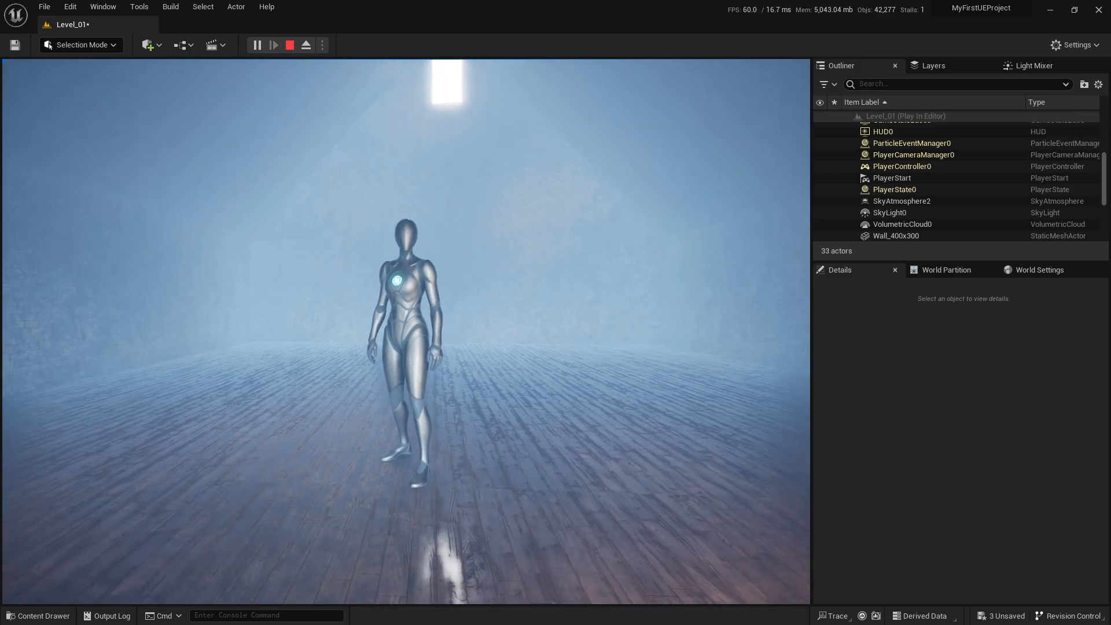
pyautogui.press('Escape')
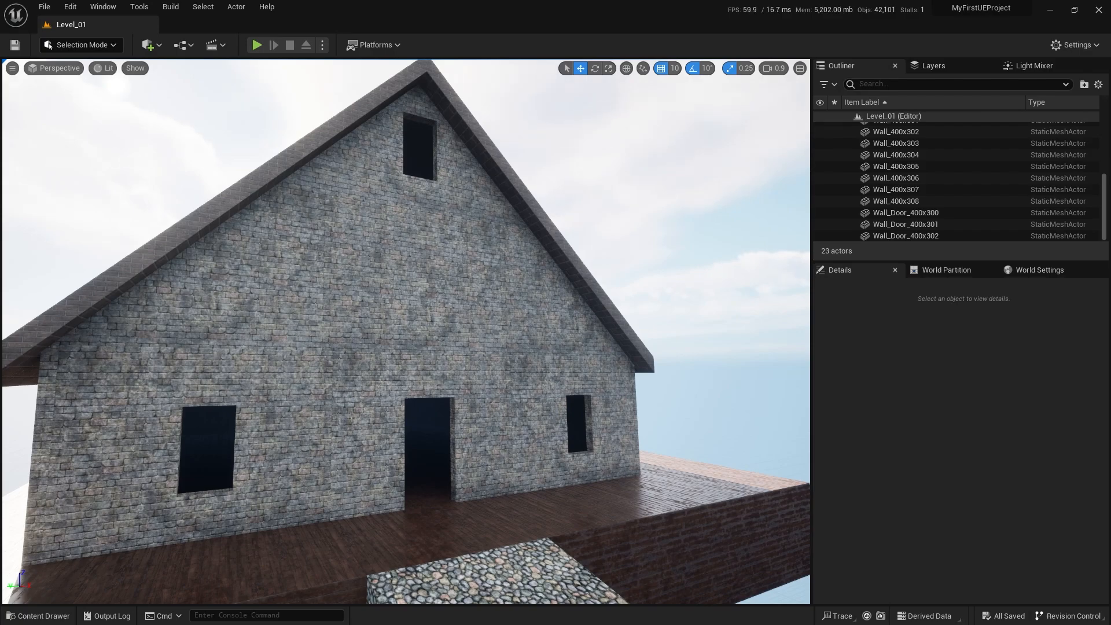
# Step: Bring the house entrance into view and open the StarterContent Props folder
pyautogui.moveTo(346, 422)
pyautogui.mouseDown(button='right')
pyautogui.moveTo(333, 431)
pyautogui.moveTo(350, 434)
pyautogui.mouseUp(button='right')
pyautogui.press('w')
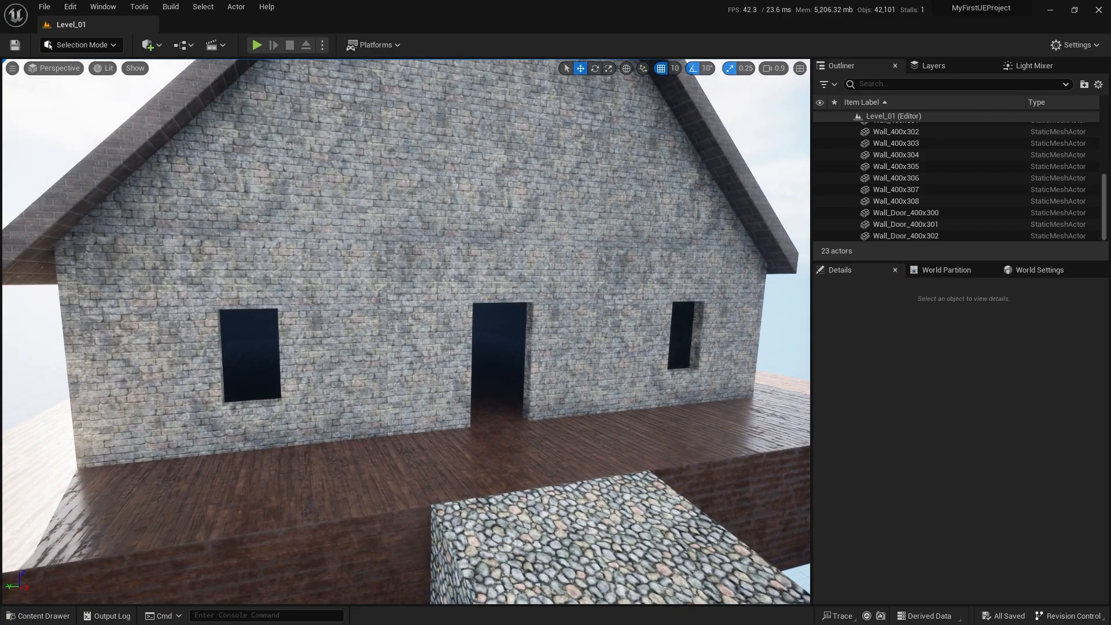
pyautogui.hotkey('ctrl', 'space')
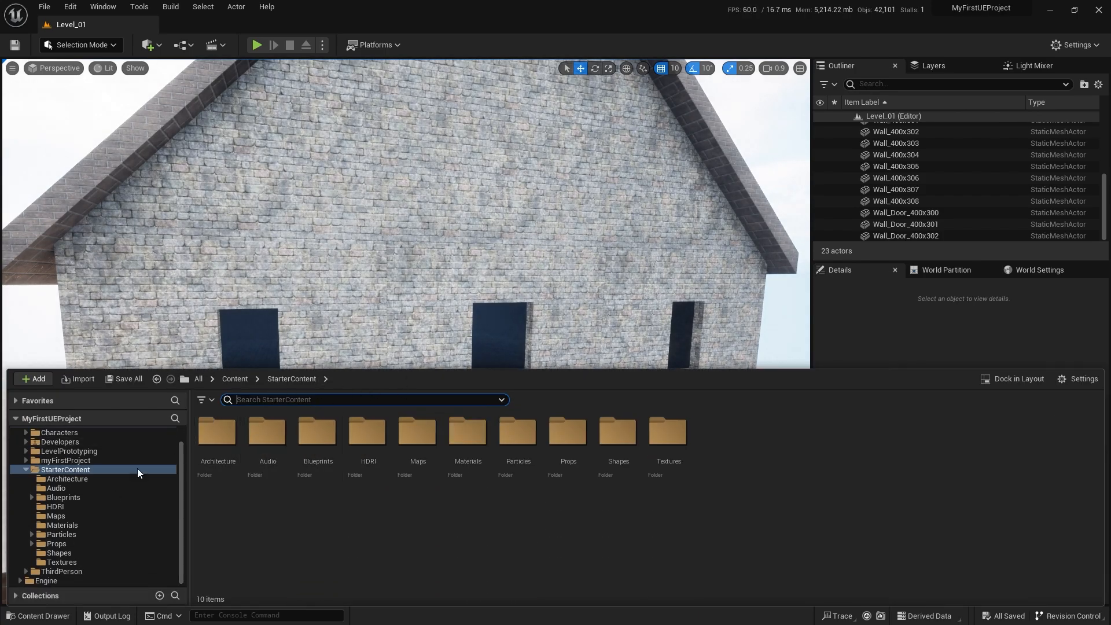
pyautogui.click(89, 543)
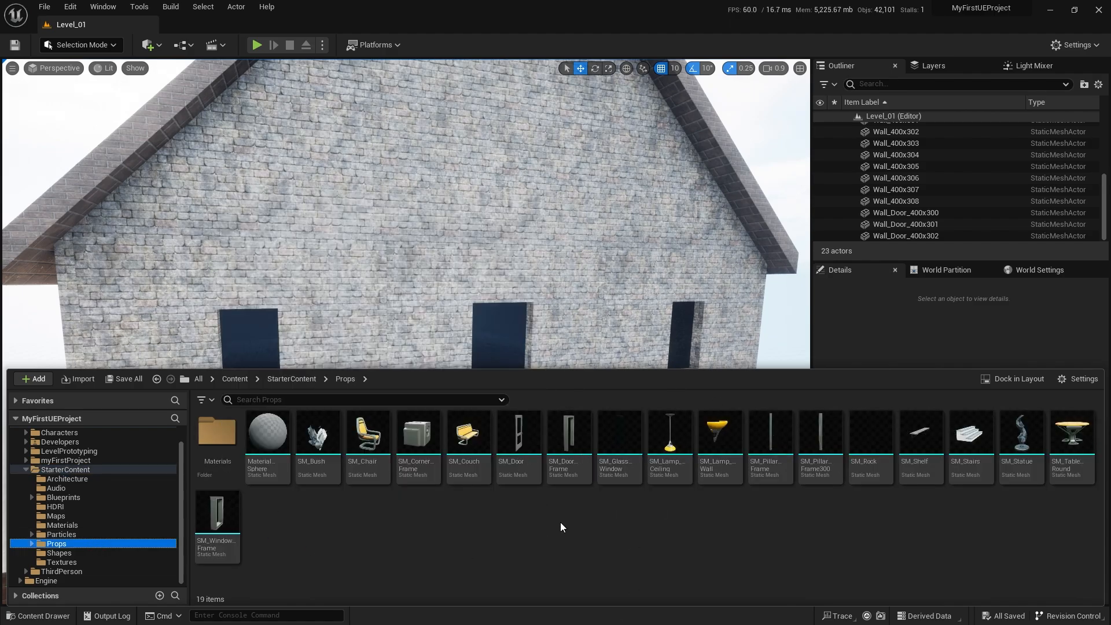
# Step: Place the SM_DoorFrame prop at the house's front doorway and shift it sideways so it fills the opening
pyautogui.press('w')
pyautogui.moveTo(499, 341); pyautogui.dragTo(541, 359, button='right')
pyautogui.hotkey('ctrl', 'space')
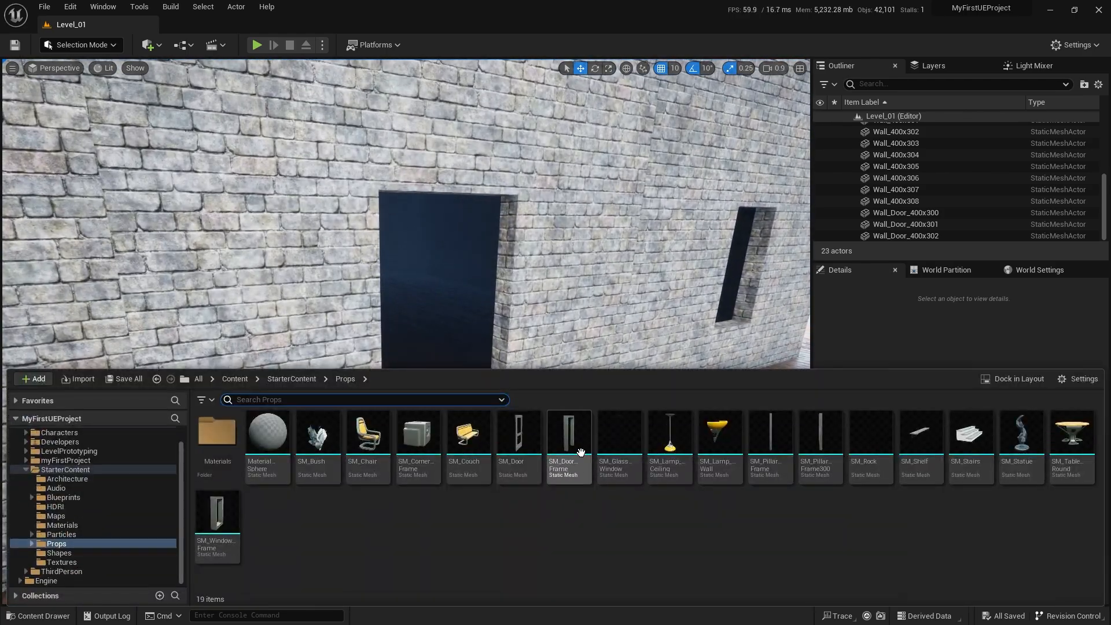
pyautogui.moveTo(580, 451); pyautogui.dragTo(444, 454)
pyautogui.press('f')
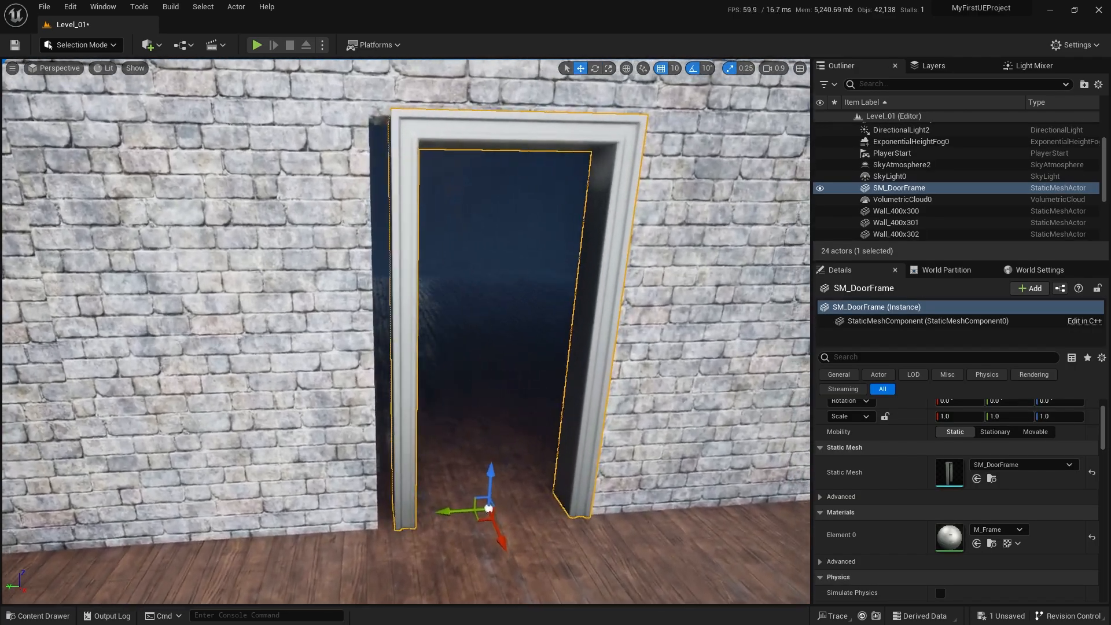
pyautogui.moveTo(413, 515); pyautogui.dragTo(404, 516)
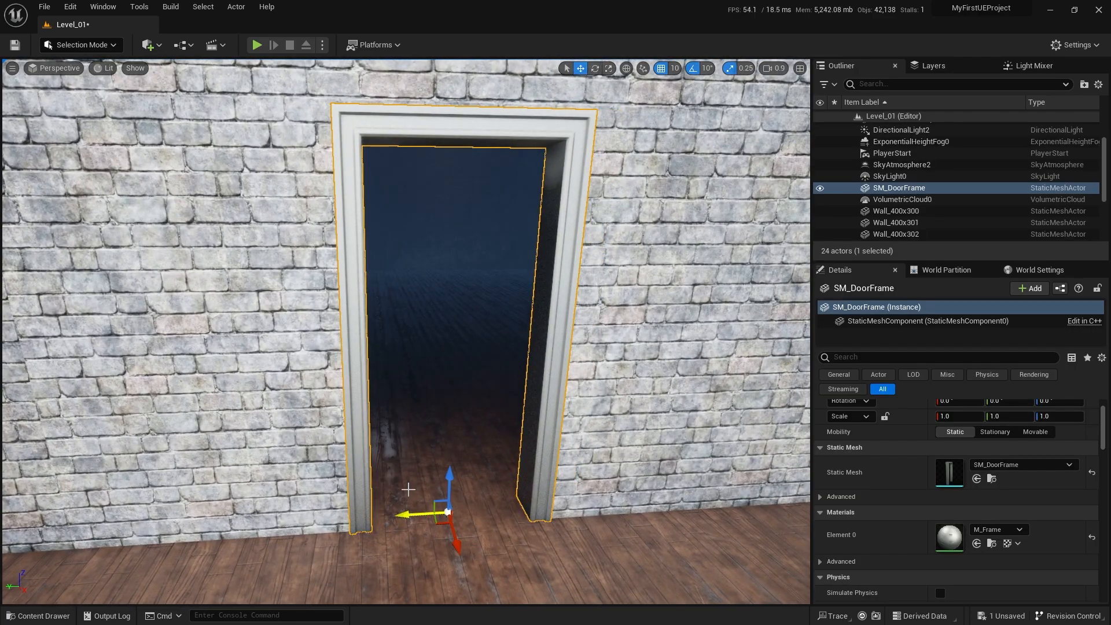
# Step: Place the SM_Door prop from the Props folder inside the front door frame
pyautogui.moveTo(408, 489); pyautogui.dragTo(507, 481, button='right')
pyautogui.hotkey('ctrl', 'space')
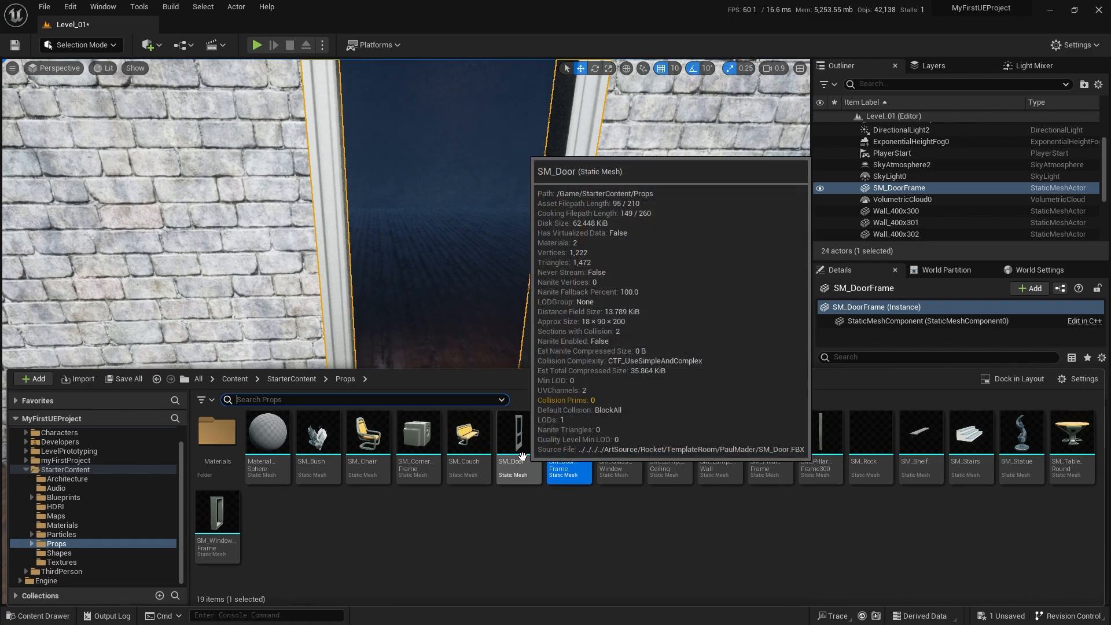
pyautogui.moveTo(529, 457); pyautogui.dragTo(303, 452)
pyautogui.moveTo(402, 529); pyautogui.dragTo(466, 553, button='right')
pyautogui.press('s')
pyautogui.press('w')
# Step: Set the grid snap size to 5 and nudge SM_Door into line with its frame
pyautogui.click(674, 68)
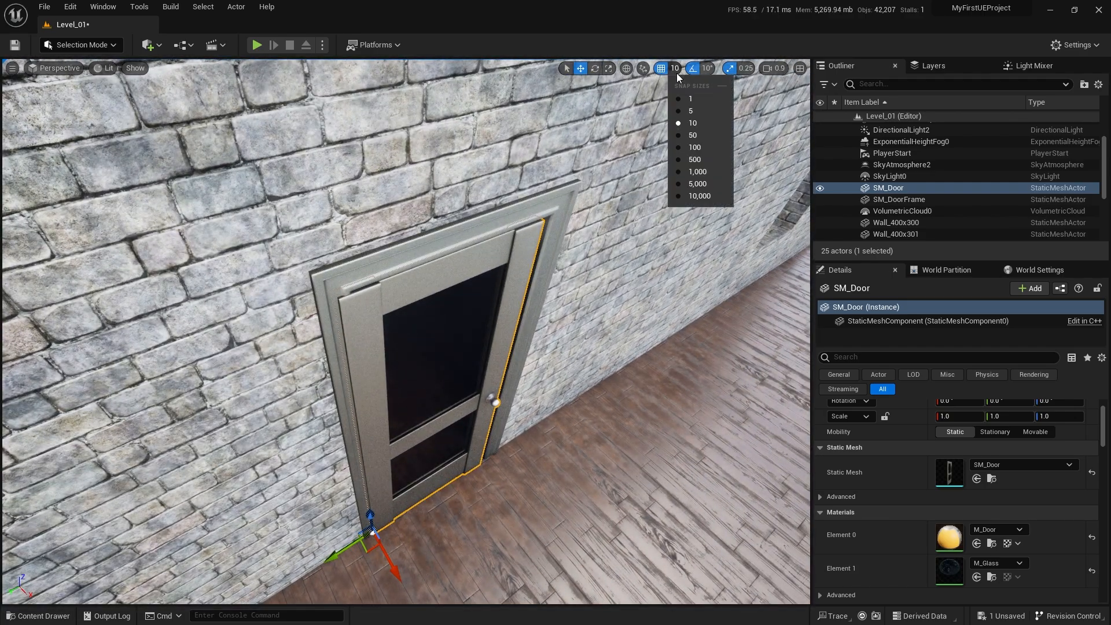
pyautogui.click(689, 114)
pyautogui.press('w')
pyautogui.moveTo(463, 358); pyautogui.dragTo(466, 382, button='right')
pyautogui.moveTo(383, 389); pyautogui.dragTo(389, 377)
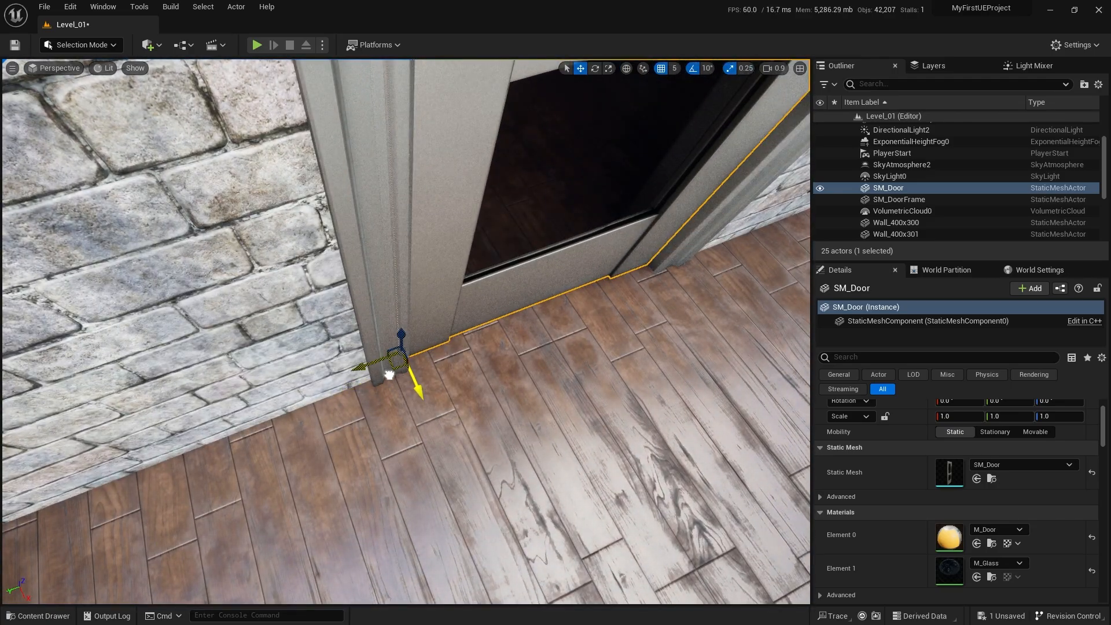
# Step: Swing SM_Door open by rotating it to about -80° around its vertical axis
pyautogui.press('s')
pyautogui.moveTo(389, 375); pyautogui.dragTo(572, 133, button='right')
pyautogui.scroll(-3, 423, 316)
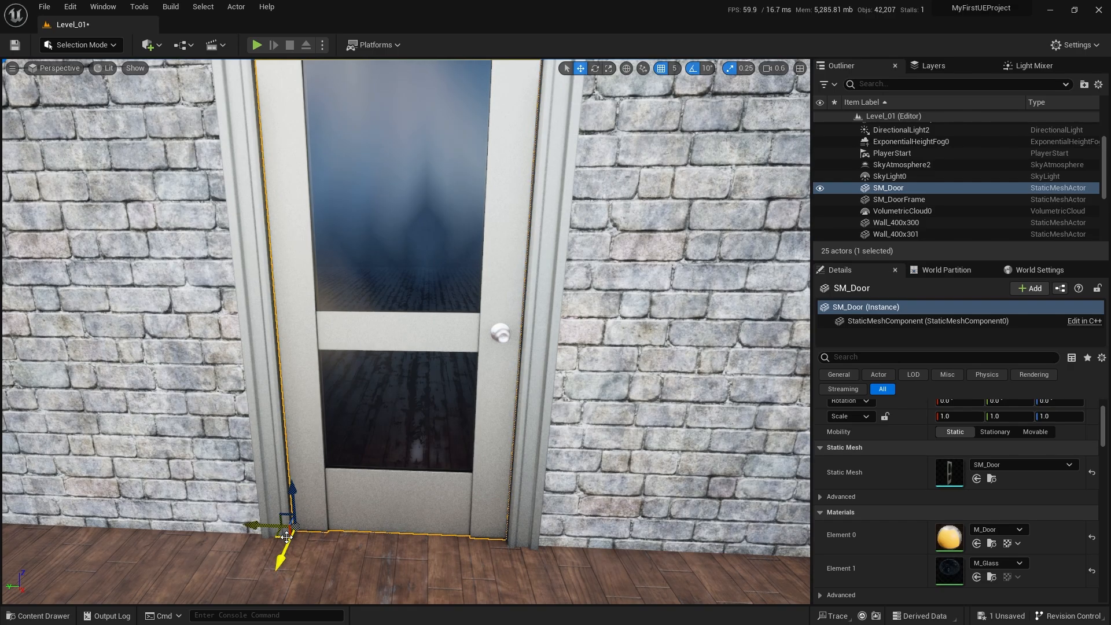
pyautogui.moveTo(321, 518); pyautogui.dragTo(285, 525, button='right')
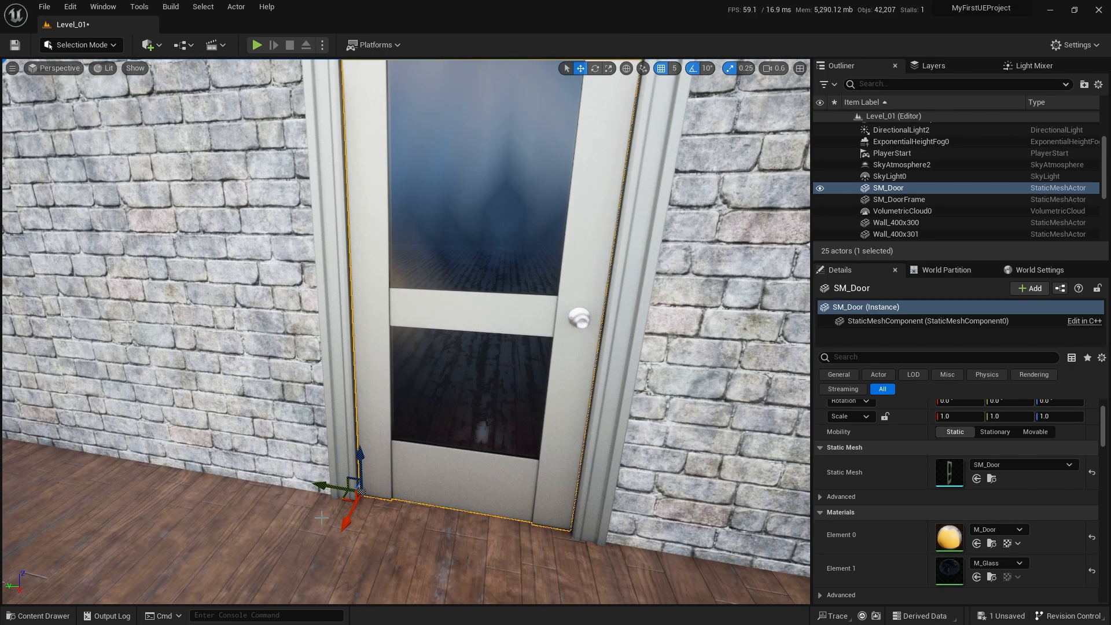
pyautogui.moveTo(394, 535); pyautogui.dragTo(445, 518)
# Step: Place the SM_WindowFrame prop in the window opening to the left of the front door and align it with the wall
pyautogui.moveTo(364, 406)
pyautogui.mouseDown(button='right')
pyautogui.moveTo(324, 404)
pyautogui.moveTo(364, 406)
pyautogui.mouseUp(button='right')
pyautogui.press('a')
pyautogui.hotkey('ctrl', 'space')
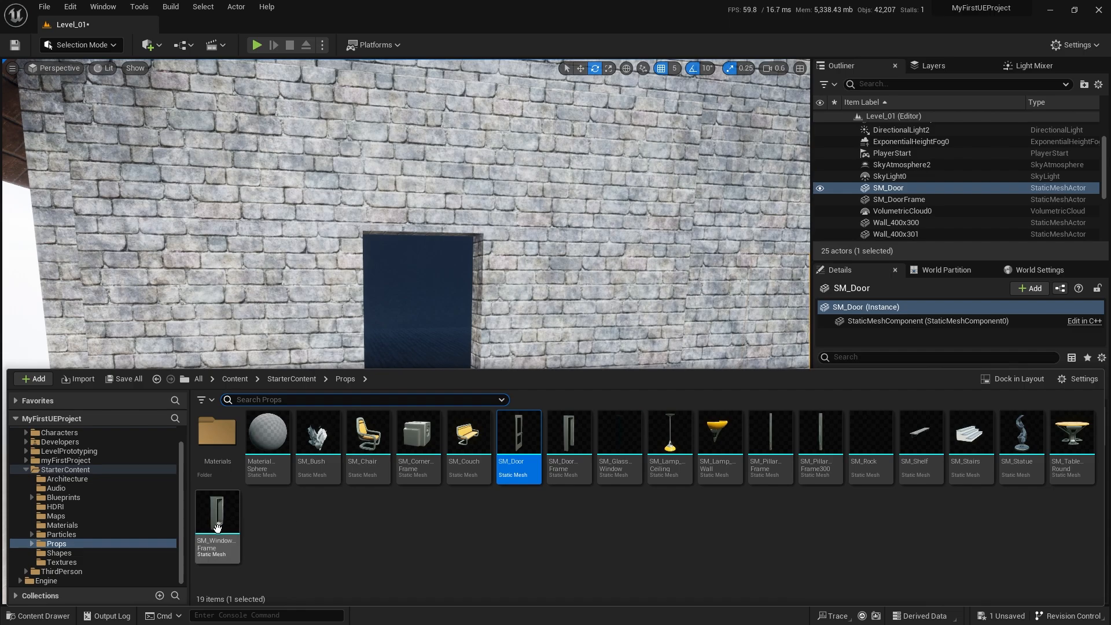
pyautogui.moveTo(217, 527); pyautogui.dragTo(418, 313)
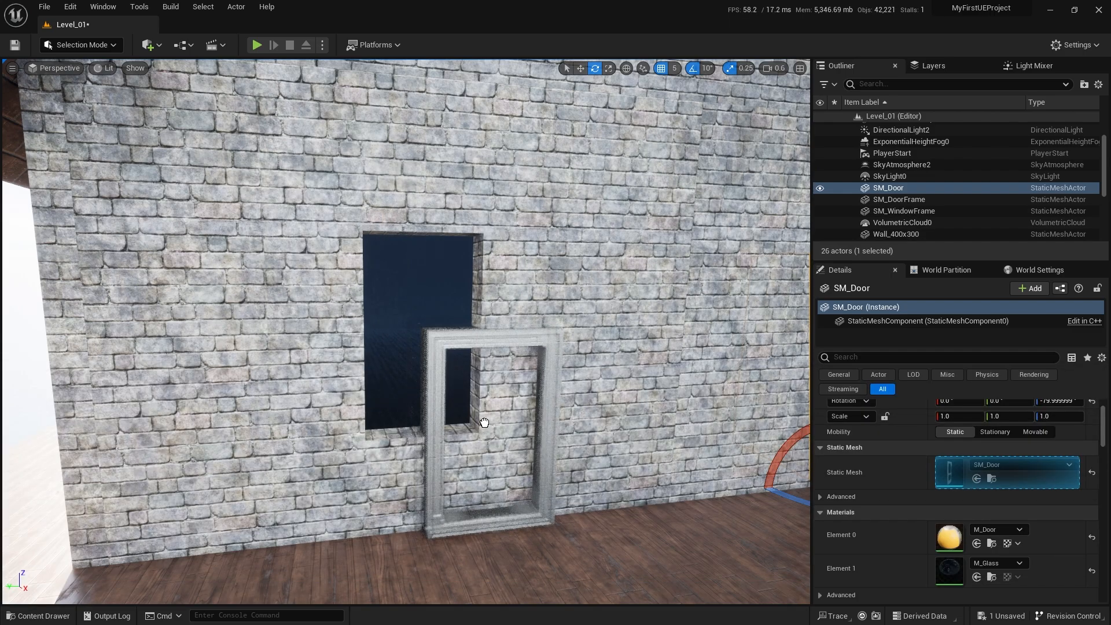
pyautogui.moveTo(484, 423); pyautogui.dragTo(422, 316)
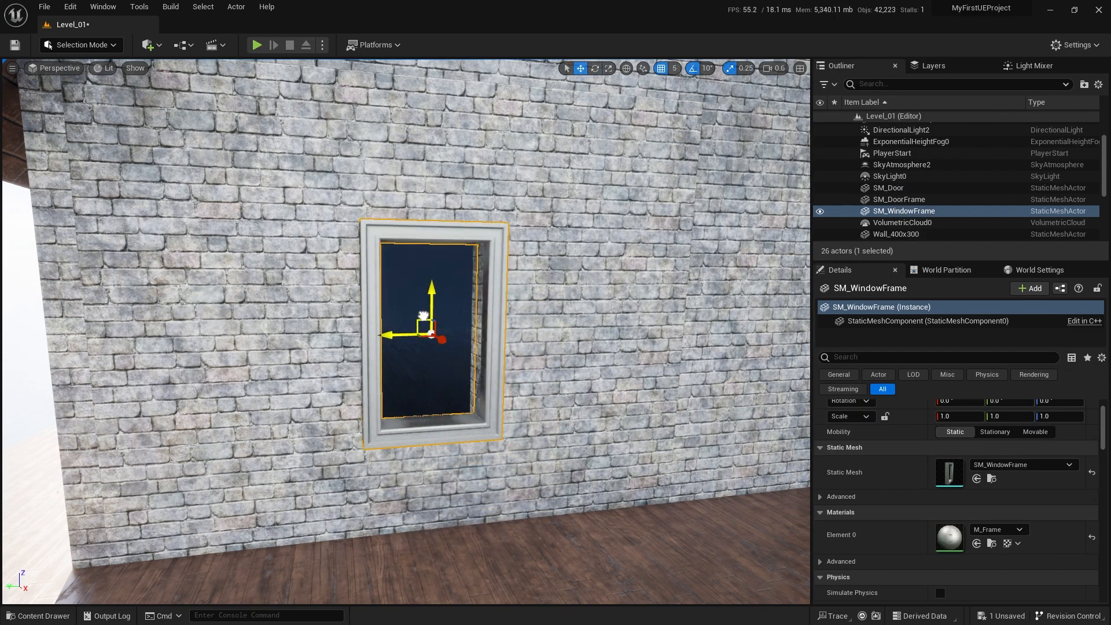
pyautogui.press('w')
pyautogui.moveTo(416, 315); pyautogui.dragTo(605, 322, button='right')
pyautogui.moveTo(588, 276)
pyautogui.mouseDown()
pyautogui.moveTo(557, 277)
pyautogui.moveTo(570, 277)
pyautogui.mouseUp()
pyautogui.moveTo(570, 278); pyautogui.dragTo(307, 304, button='right')
# Step: Duplicate the window frame into the opening on the other side of the front door and lower it slightly to fit
pyautogui.press('d')
pyautogui.press('s')
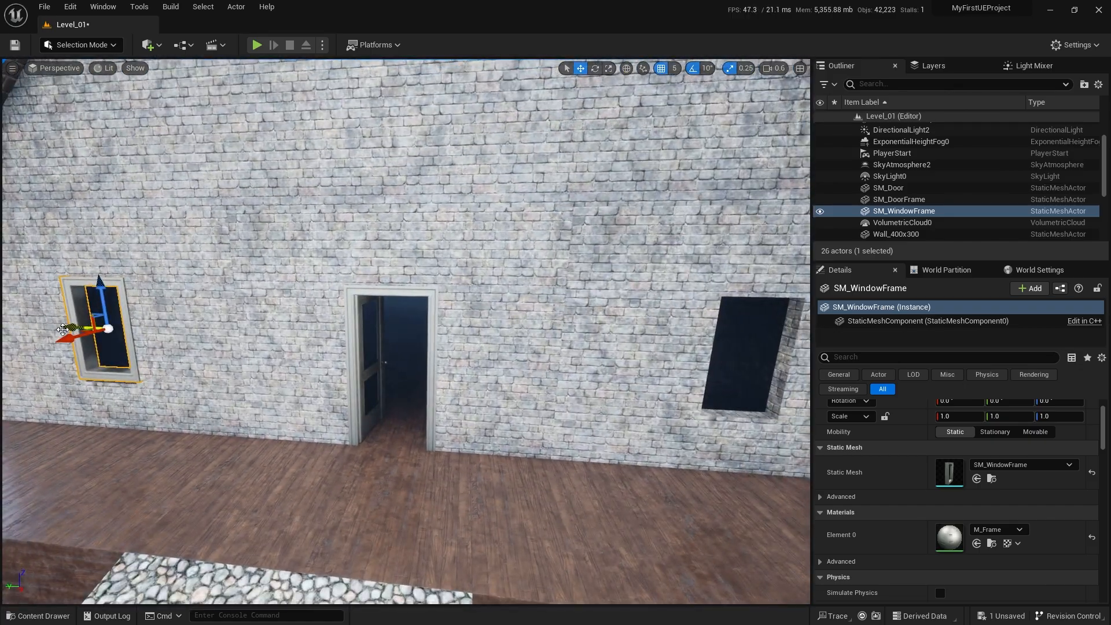
pyautogui.keyDown('alt'); pyautogui.moveTo(64, 329); pyautogui.dragTo(88, 327); pyautogui.keyUp('alt')
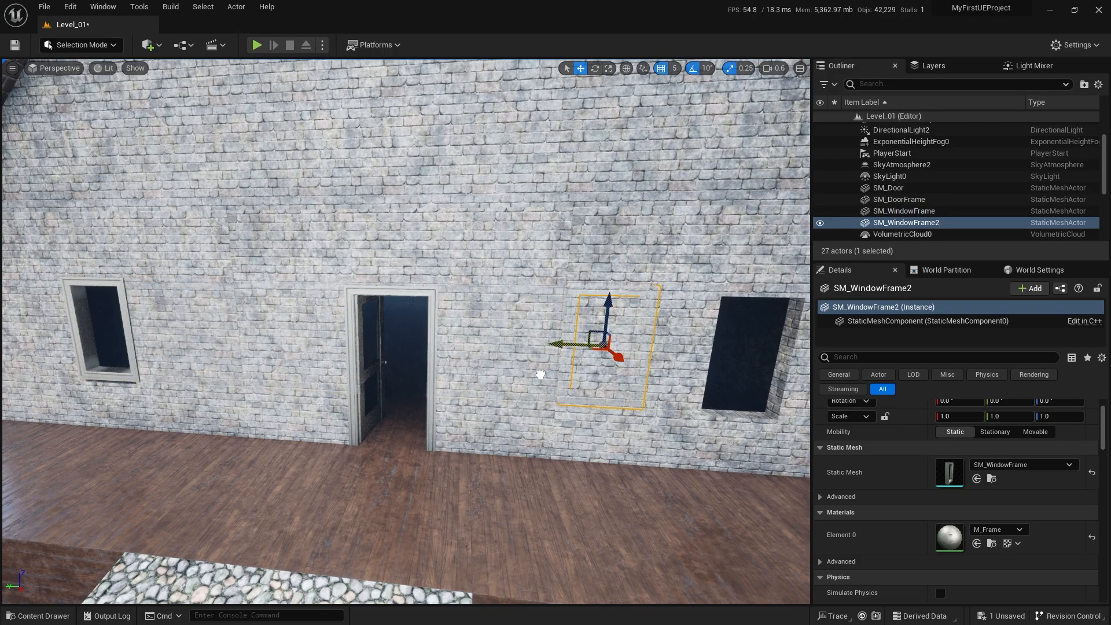
pyautogui.moveTo(540, 374); pyautogui.dragTo(668, 381)
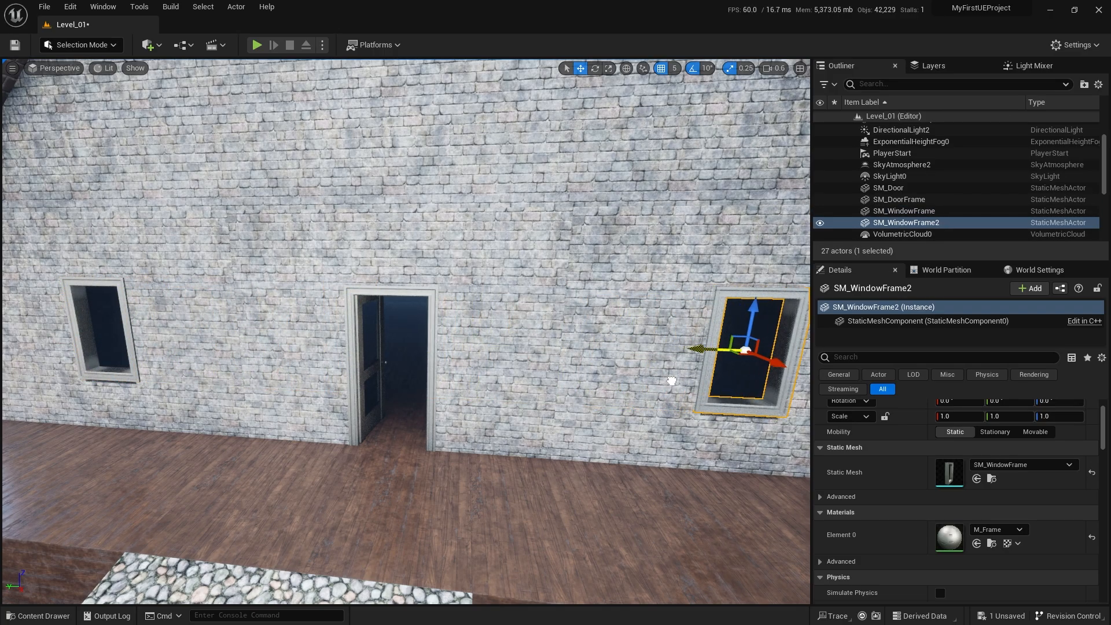
pyautogui.press('f')
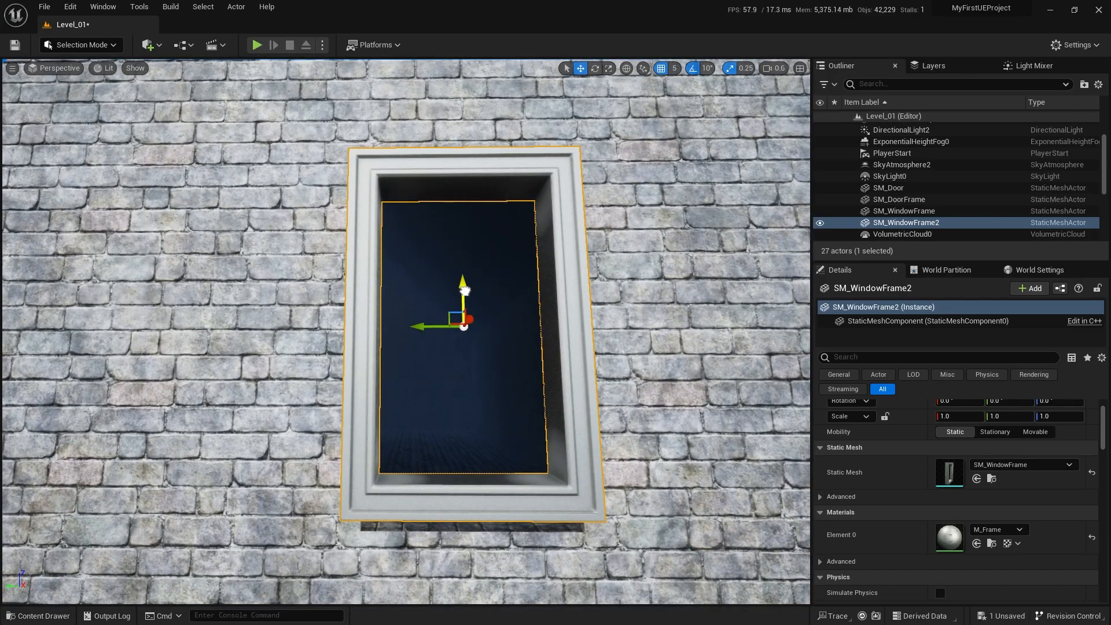
pyautogui.moveTo(465, 290); pyautogui.dragTo(463, 300)
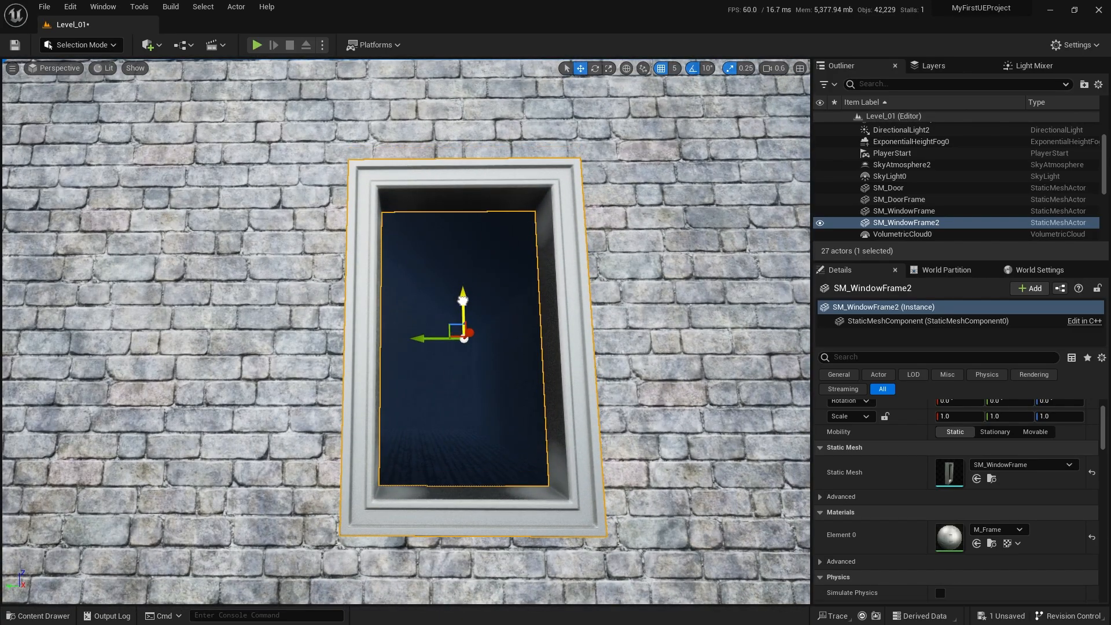
# Step: Lower the original window frame slightly so it covers the bottom edge of its opening
pyautogui.press('a')
pyautogui.moveTo(415, 356); pyautogui.dragTo(416, 357, button='right')
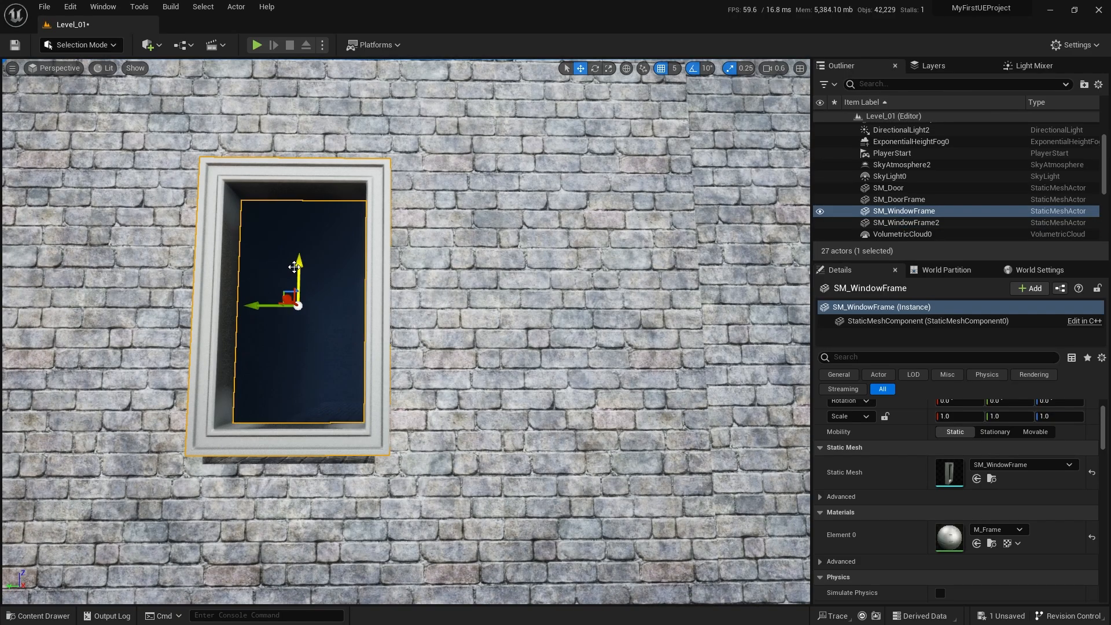
pyautogui.moveTo(294, 278); pyautogui.dragTo(295, 277, button='right')
# Step: Duplicate the window frame up into the opening in the front gable
pyautogui.scroll(-2, 206, 416)
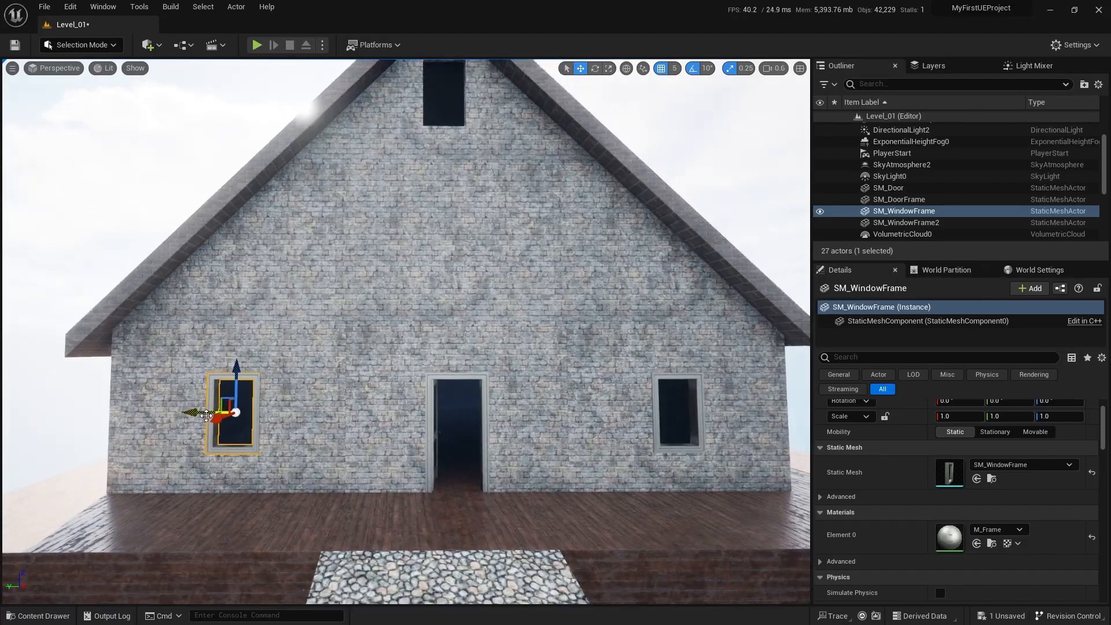
pyautogui.keyDown('alt'); pyautogui.moveTo(221, 398); pyautogui.dragTo(335, 230); pyautogui.keyUp('alt')
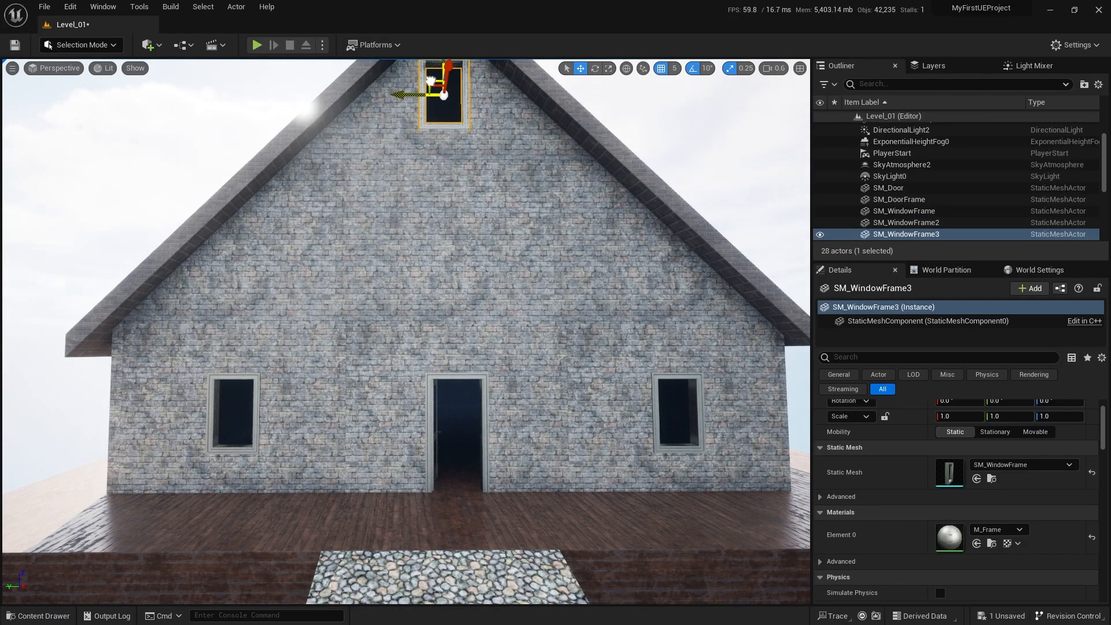
pyautogui.press('f')
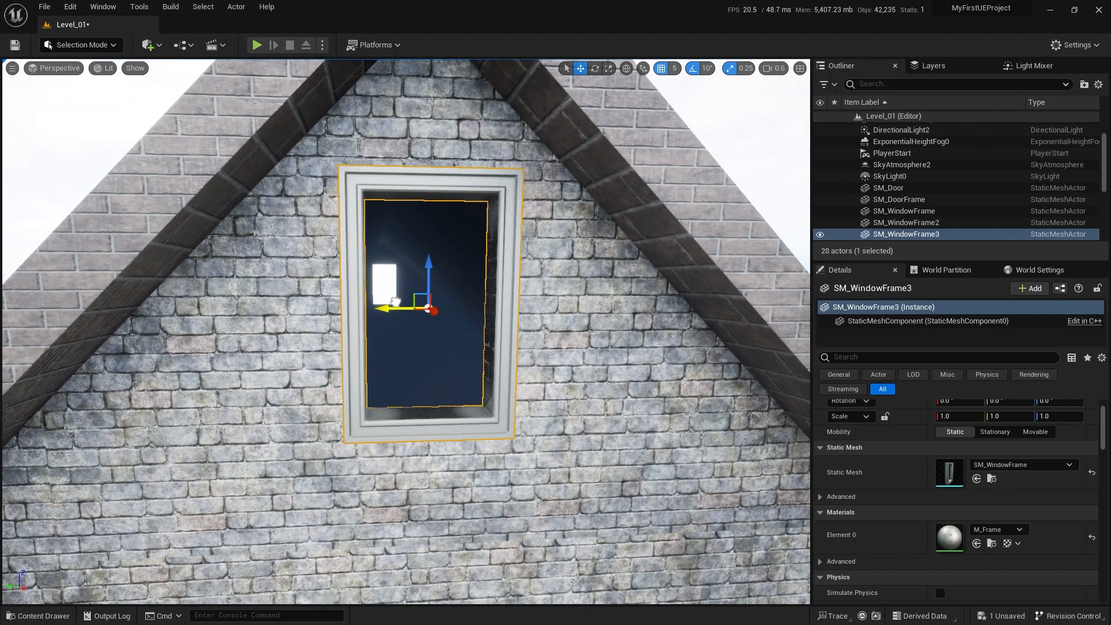
# Step: Duplicate the front gable's window frame straight through the house into the opening of the opposite gable wall
pyautogui.press('d')
pyautogui.moveTo(395, 301); pyautogui.dragTo(425, 298, button='right')
pyautogui.press('w')
pyautogui.press('q')
pyautogui.press('s')
pyautogui.scroll(3, 360, 282)
pyautogui.press('a')
pyautogui.press('d')
pyautogui.press('a')
pyautogui.press('w')
pyautogui.press('w')
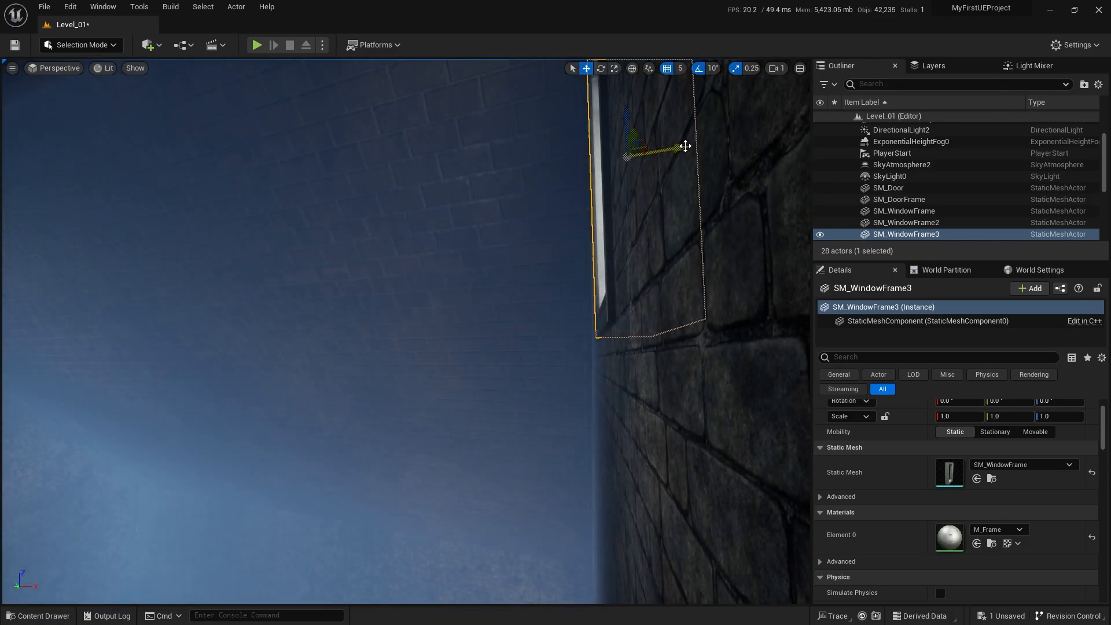
pyautogui.keyDown('alt'); pyautogui.moveTo(683, 146); pyautogui.dragTo(625, 150); pyautogui.keyUp('alt')
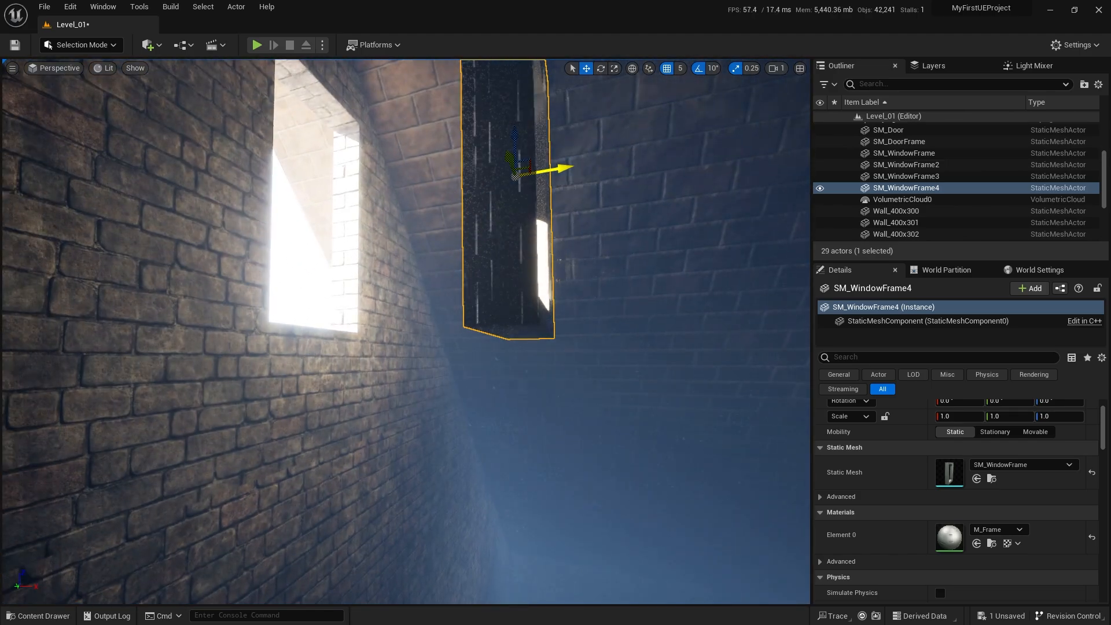
pyautogui.keyDown('shift'); pyautogui.moveTo(558, 169); pyautogui.dragTo(408, 195); pyautogui.keyUp('shift')
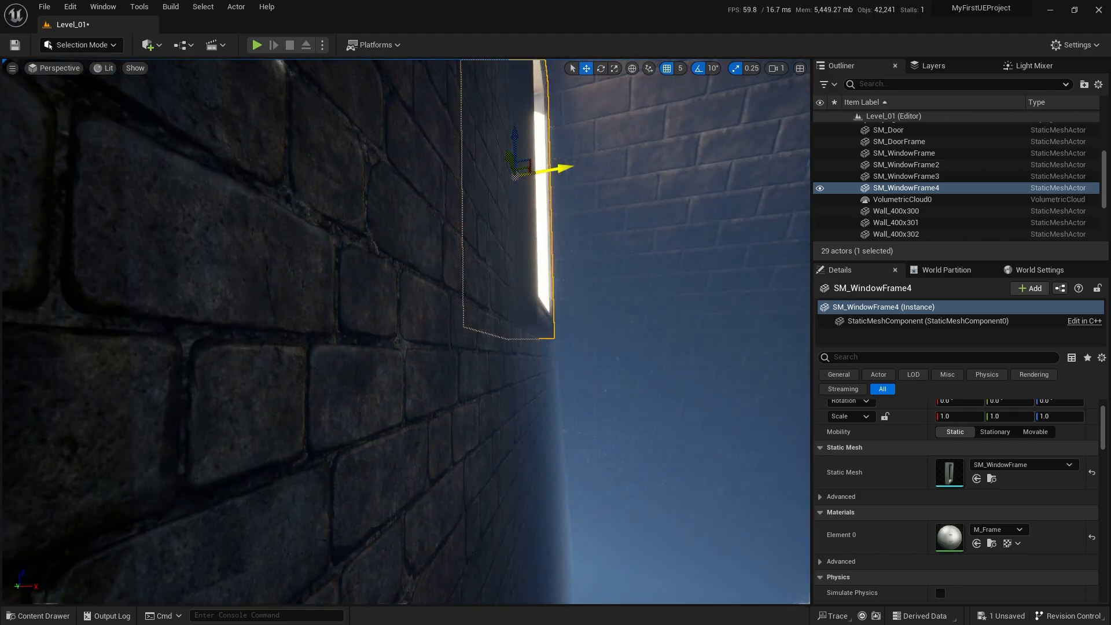
pyautogui.keyDown('shift'); pyautogui.moveTo(558, 169); pyautogui.dragTo(541, 172); pyautogui.keyUp('shift')
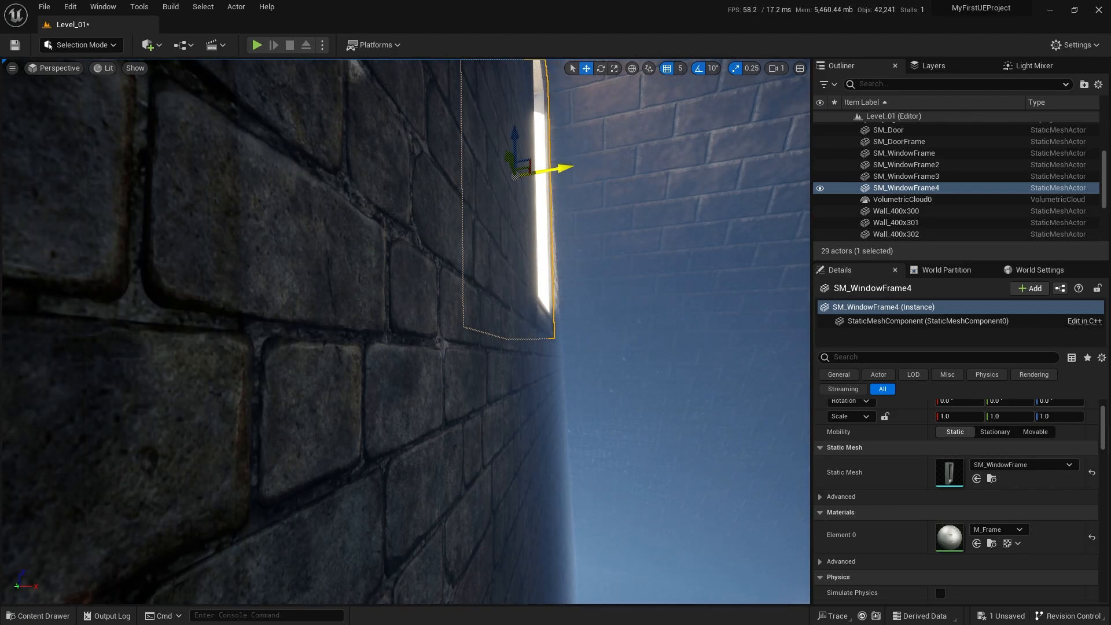
# Step: Return to the front of the house and save Level_01
pyautogui.press('s')
pyautogui.moveTo(558, 169); pyautogui.dragTo(324, 252, button='right')
pyautogui.scroll(1, 558, 169)
pyautogui.press('d')
pyautogui.press('w')
pyautogui.scroll(-1, 341, 226)
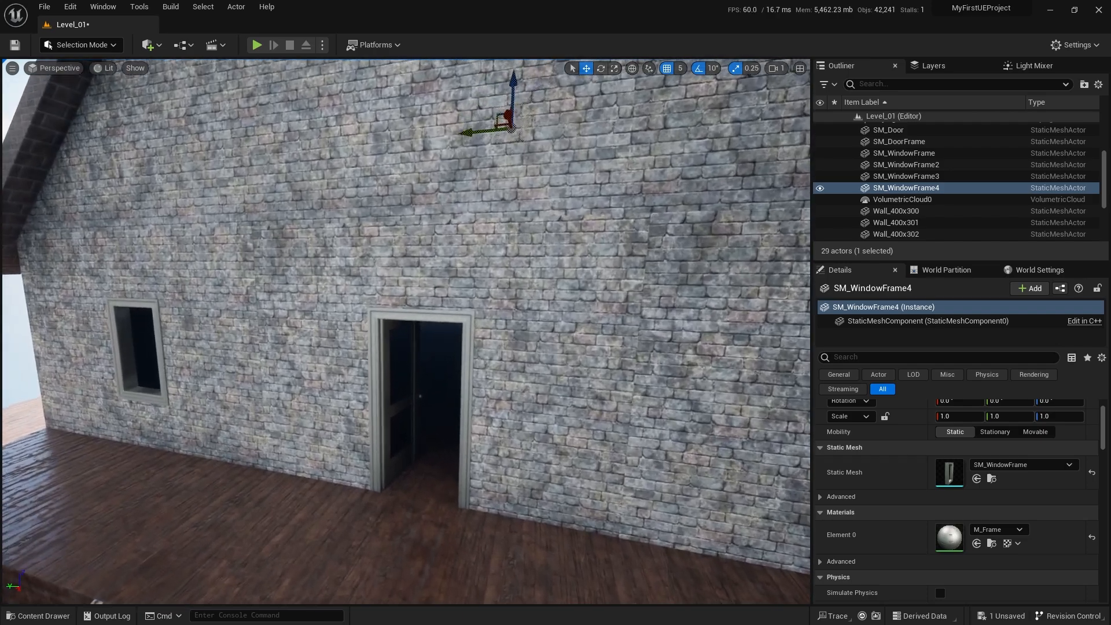
pyautogui.hotkey('ctrl', 's')
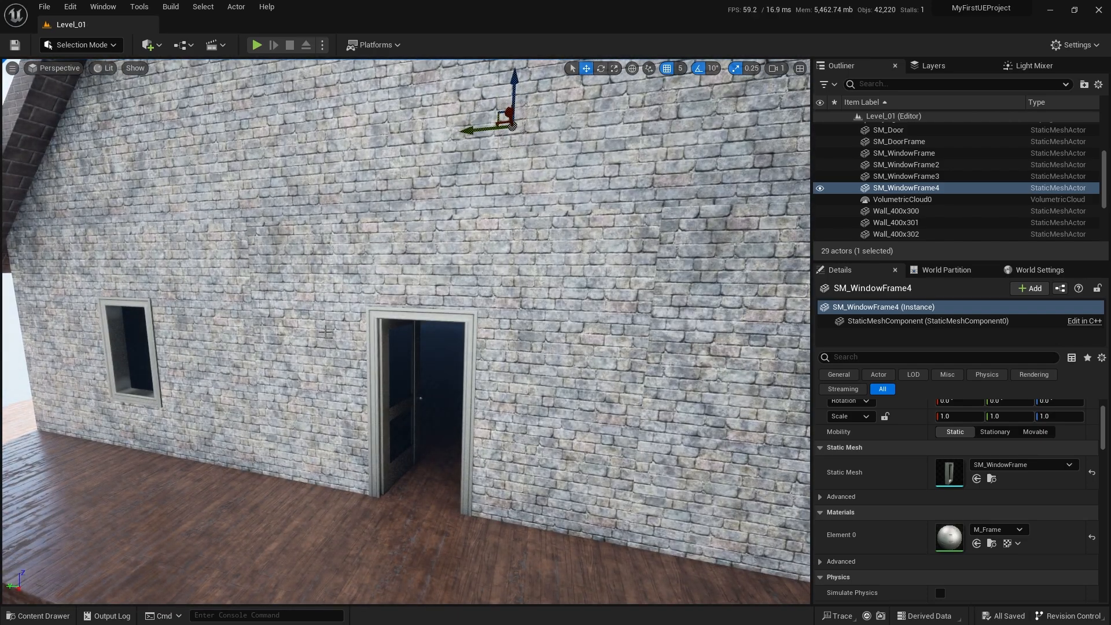
# Step: Place the SM_Chair prop on the floor inside the house and rotate it to -60° around its vertical axis
pyautogui.moveTo(444, 384)
pyautogui.mouseDown(button='right')
pyautogui.moveTo(492, 379)
pyautogui.moveTo(457, 384)
pyautogui.mouseUp(button='right')
pyautogui.press('a')
pyautogui.hotkey('ctrl', 'space')
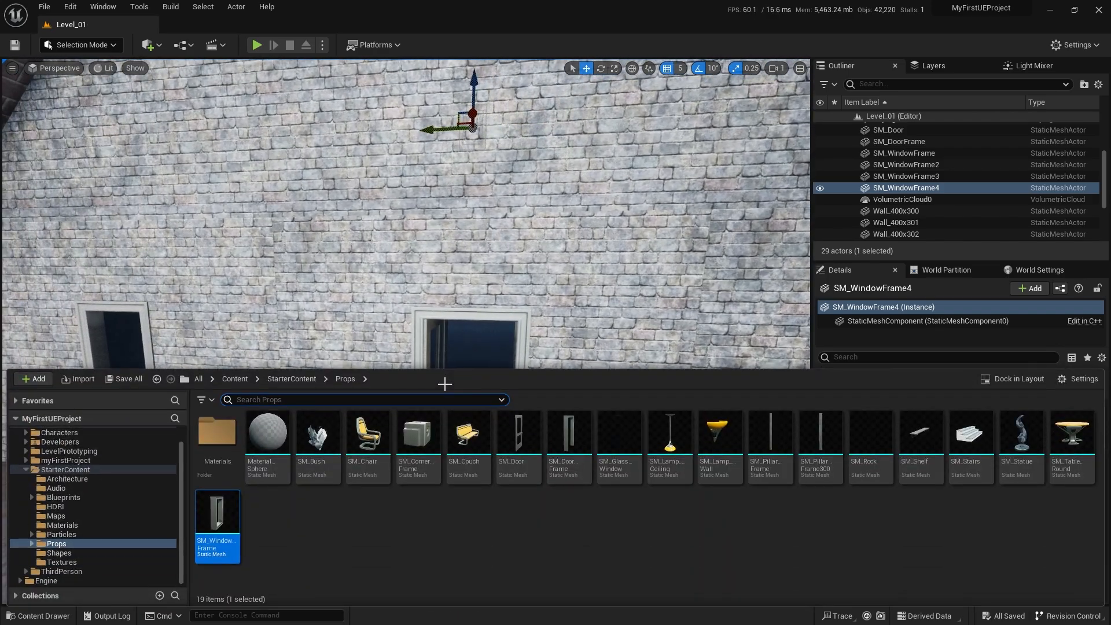
pyautogui.moveTo(486, 305); pyautogui.dragTo(490, 329, button='right')
pyautogui.press('w')
pyautogui.hotkey('ctrl', 'space')
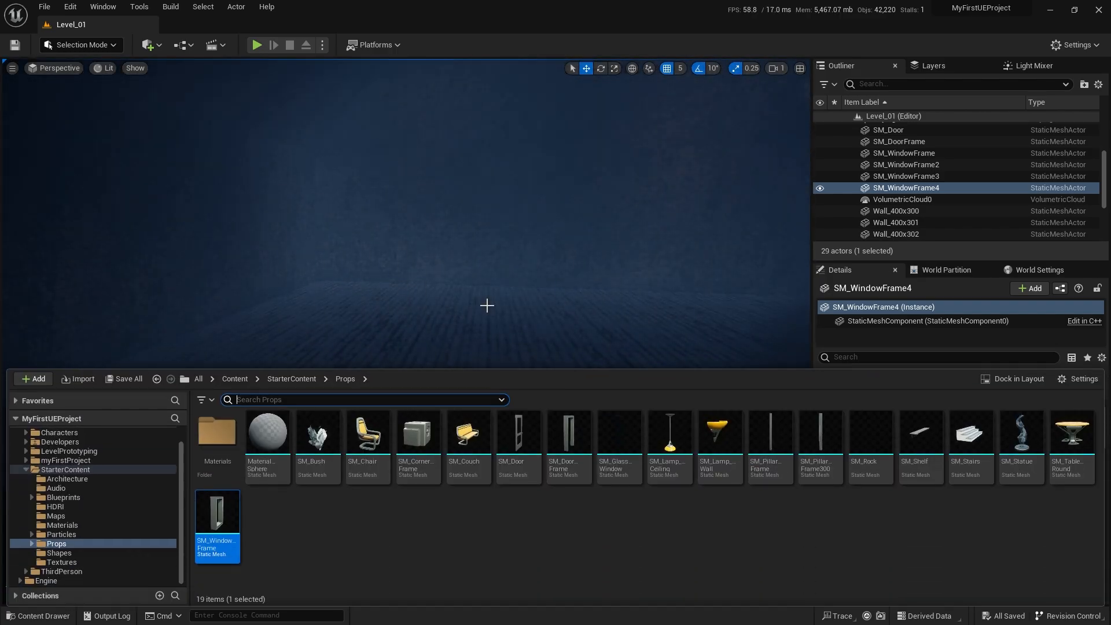
pyautogui.moveTo(368, 435); pyautogui.dragTo(354, 378)
pyautogui.moveTo(332, 429)
pyautogui.mouseDown(button='right')
pyautogui.moveTo(313, 457)
pyautogui.moveTo(318, 439)
pyautogui.mouseUp(button='right')
pyautogui.press('w')
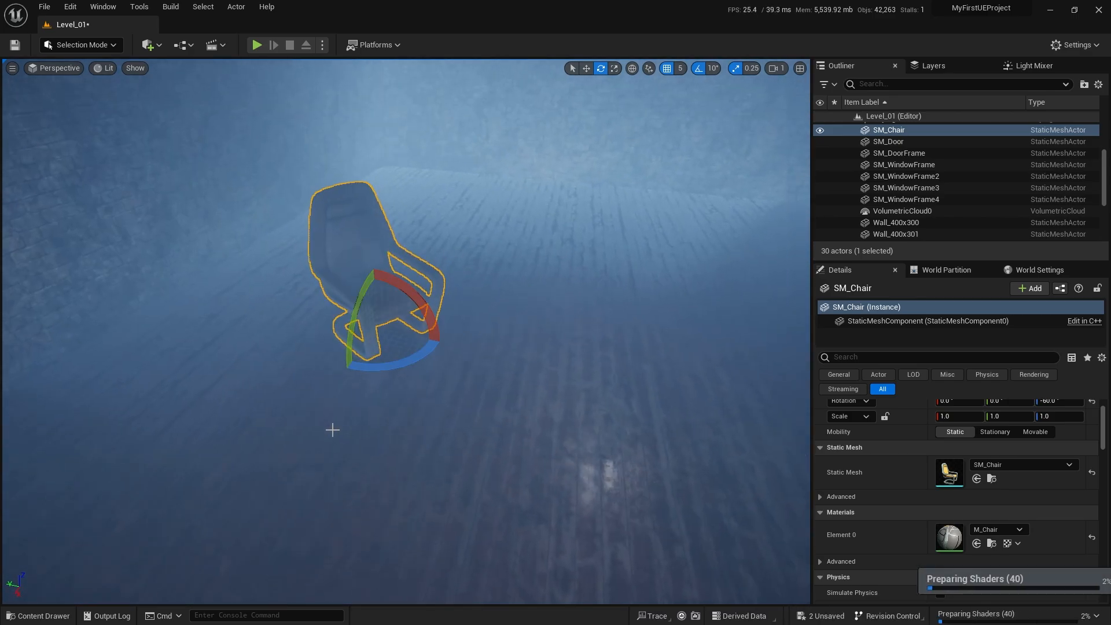
# Step: Place the SM_TableRound prop in front of the chair and add a second SM_Chair beside it, rotated to 30° around its vertical axis
pyautogui.hotkey('ctrl', 'space')
pyautogui.moveTo(1072, 438); pyautogui.dragTo(462, 373)
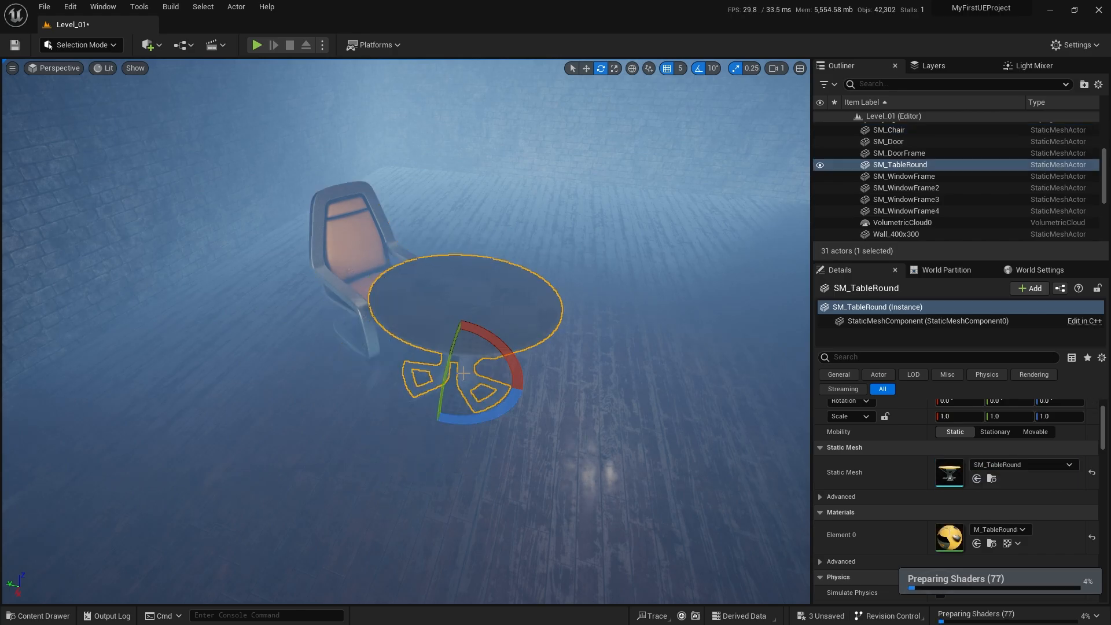
pyautogui.hotkey('ctrl', 'space')
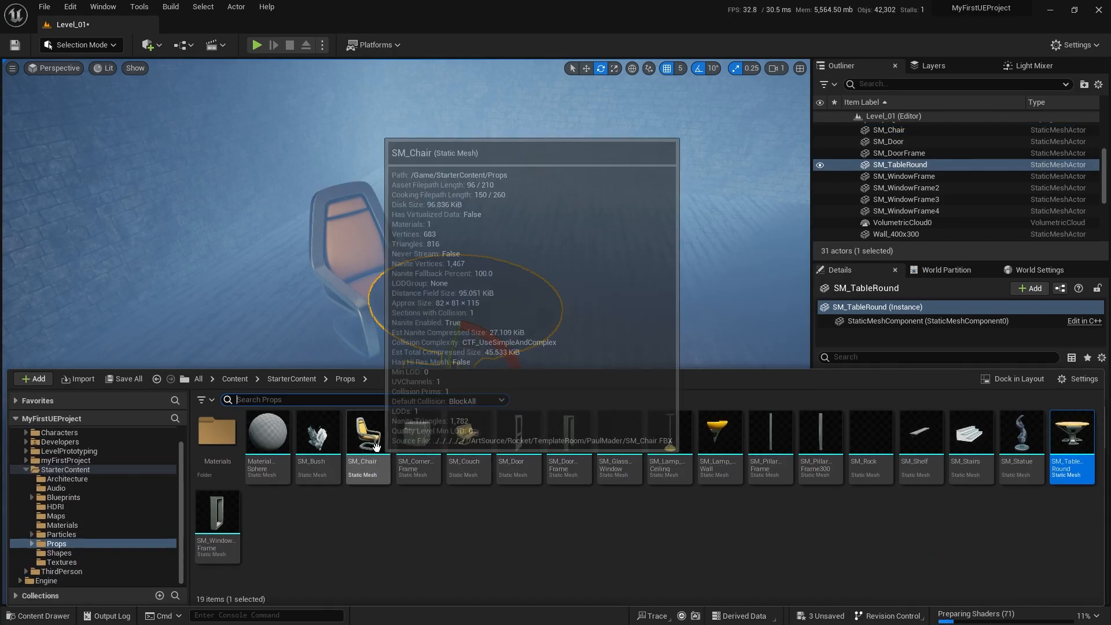
pyautogui.moveTo(364, 442); pyautogui.dragTo(574, 379)
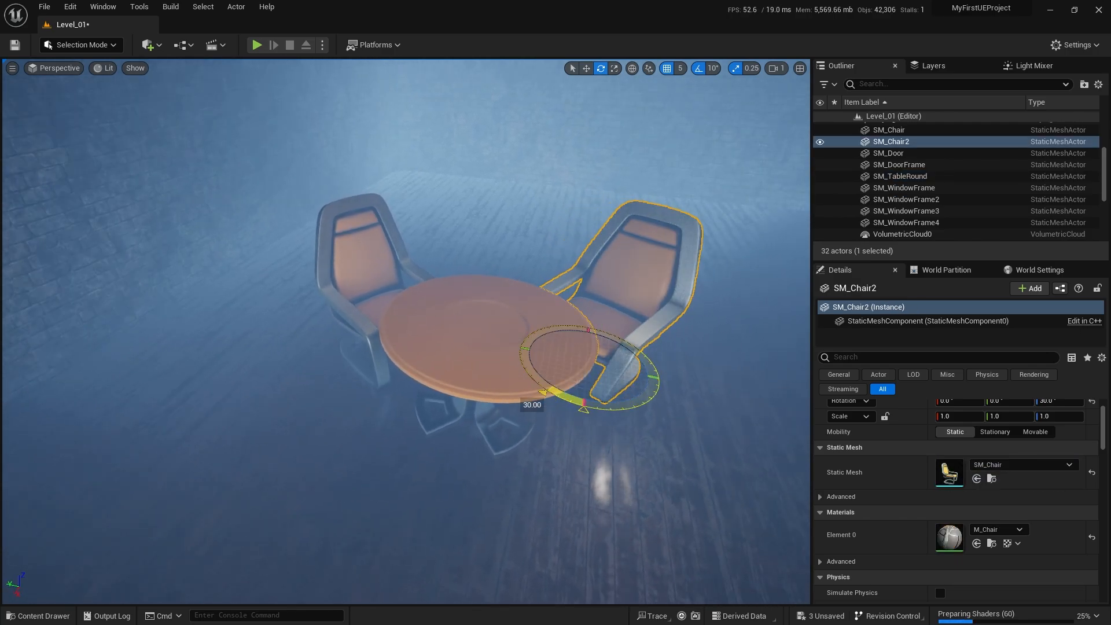
# Step: Duplicate the second chair, rotate the copy to about 130° around its vertical axis, and move it to the open side of the table
pyautogui.moveTo(469, 361); pyautogui.dragTo(515, 361, button='right')
pyautogui.press('s')
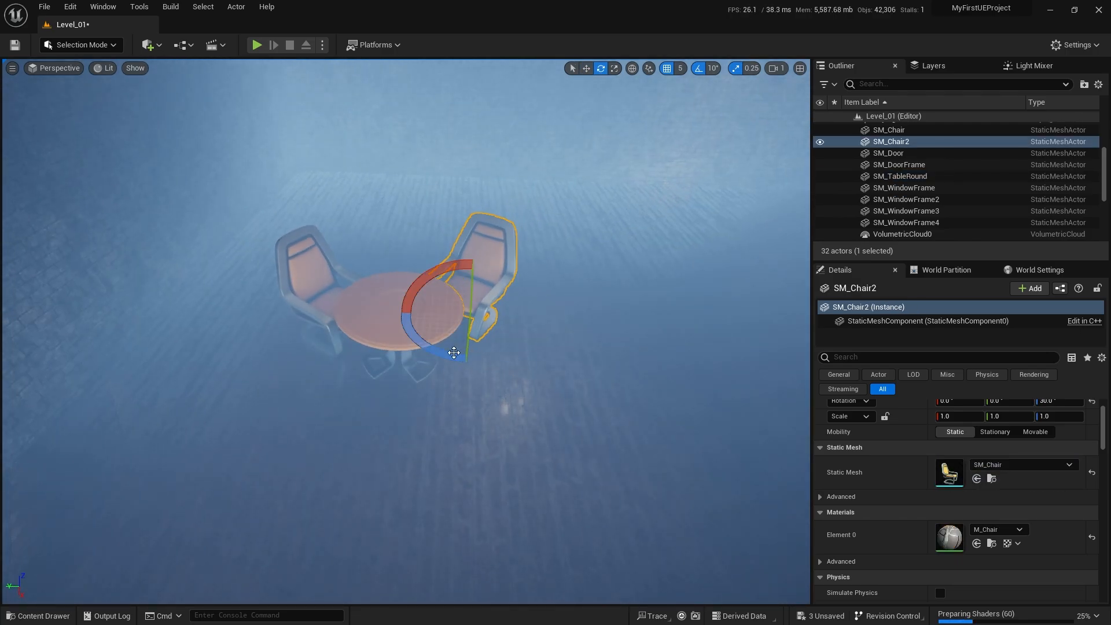
pyautogui.keyDown('alt'); pyautogui.moveTo(454, 352); pyautogui.dragTo(465, 354); pyautogui.keyUp('alt')
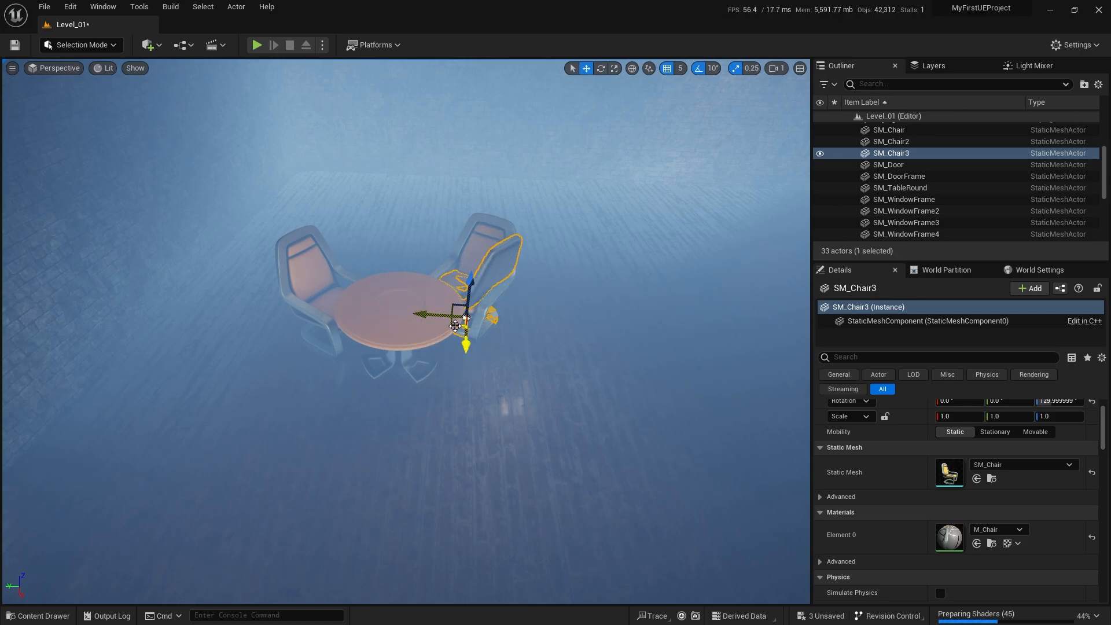
pyautogui.moveTo(455, 427); pyautogui.dragTo(400, 439)
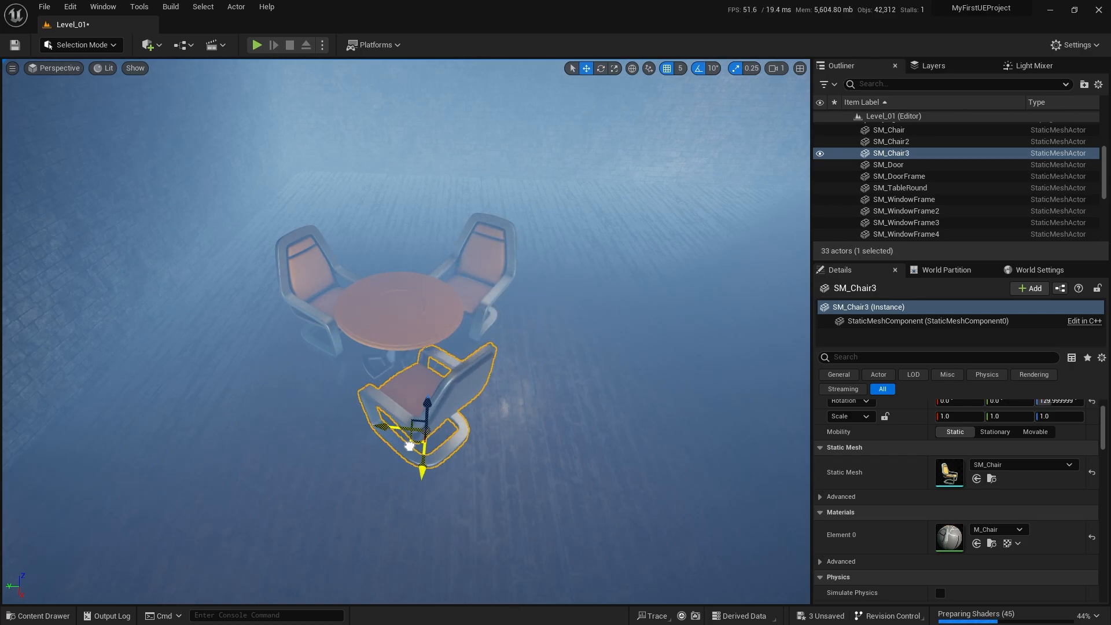
pyautogui.press('w')
pyautogui.press('d')
pyautogui.moveTo(428, 358)
pyautogui.mouseDown(button='right')
pyautogui.moveTo(342, 355)
pyautogui.moveTo(466, 336)
pyautogui.moveTo(431, 348)
pyautogui.mouseUp(button='right')
pyautogui.press('a')
pyautogui.press('s')
pyautogui.press('w')
pyautogui.press('s')
pyautogui.press('a')
pyautogui.press('a')
pyautogui.press('w')
pyautogui.moveTo(521, 521); pyautogui.dragTo(546, 522)
# Step: Select the round table with its three chairs and duplicate the whole set to another spot in the room
pyautogui.click(417, 354)
pyautogui.click(448, 268)
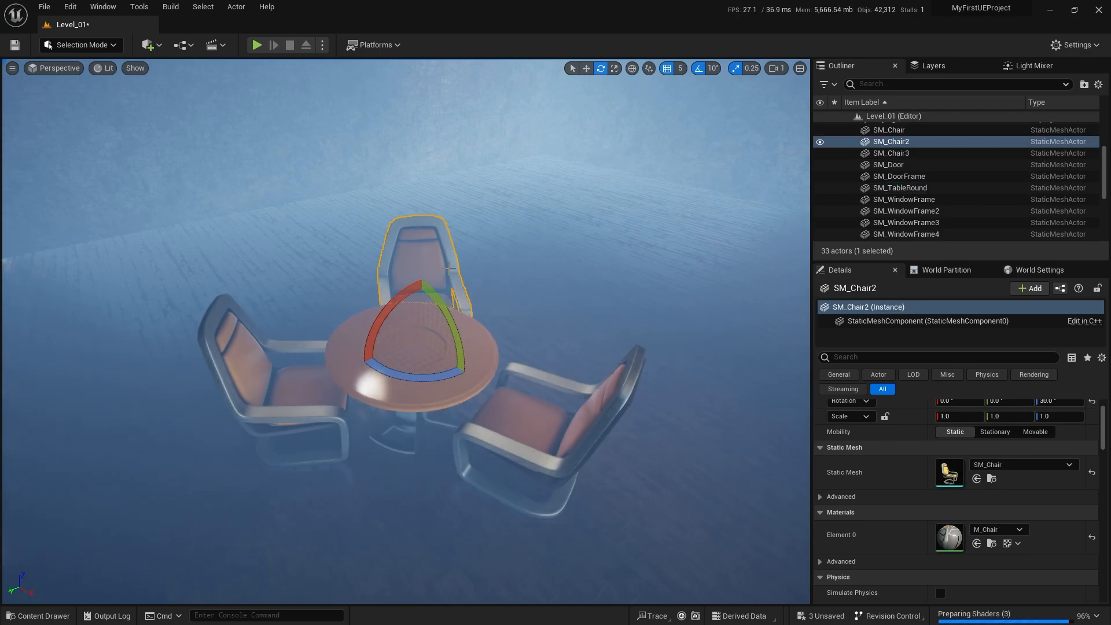
pyautogui.click(458, 358)
pyautogui.click(445, 276)
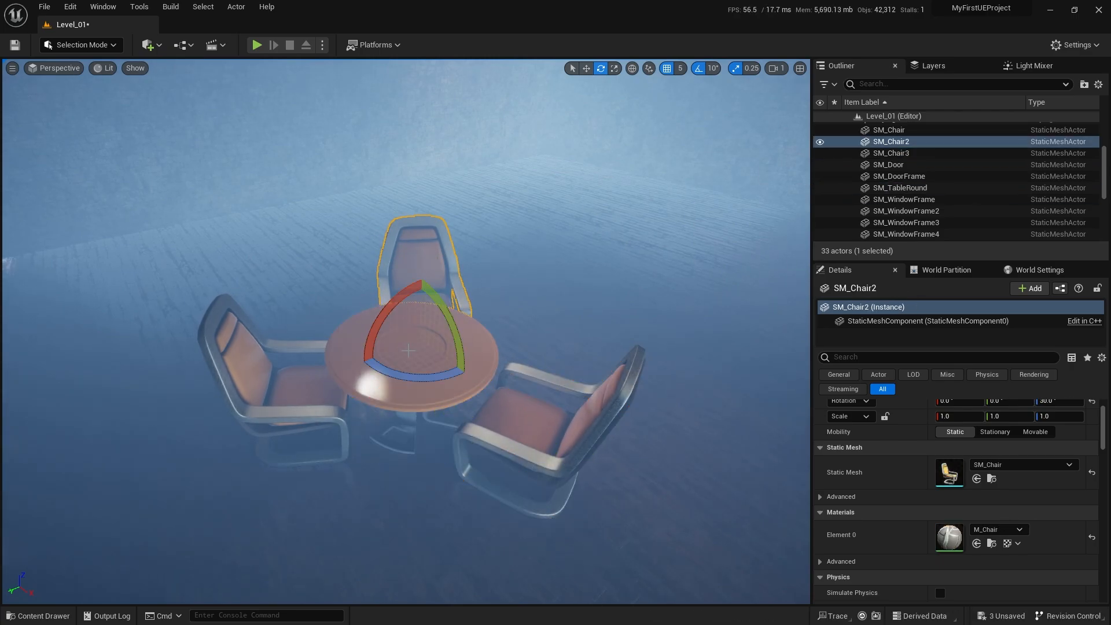
pyautogui.moveTo(446, 277)
pyautogui.mouseDown(button='right')
pyautogui.moveTo(431, 249)
pyautogui.moveTo(445, 292)
pyautogui.mouseUp(button='right')
pyautogui.keyDown('ctrl'); pyautogui.click(491, 331); pyautogui.keyUp('ctrl')
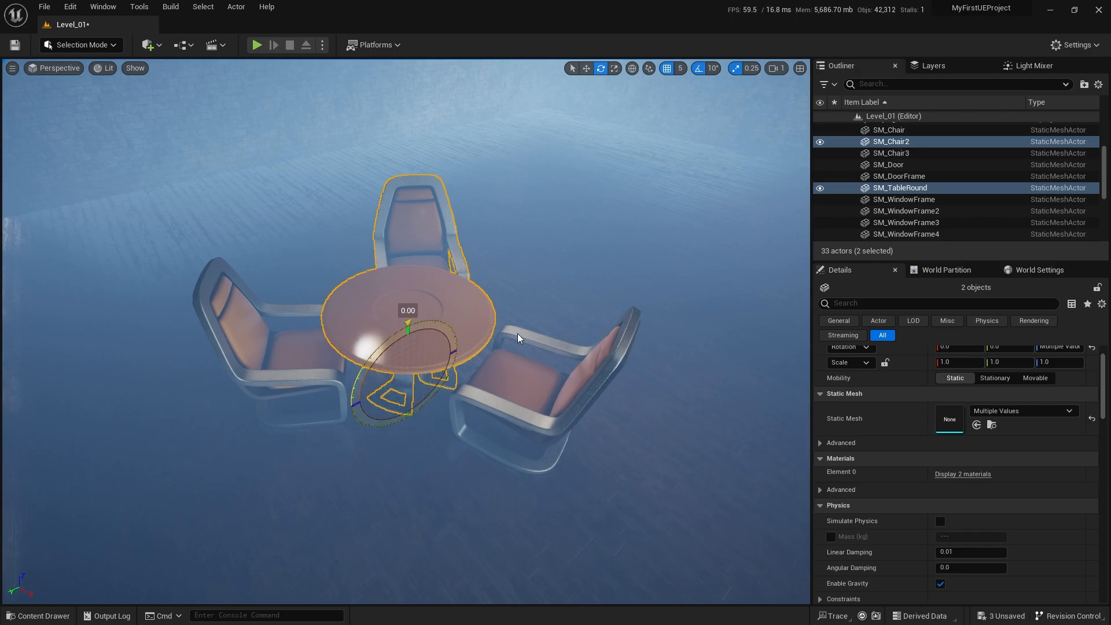
pyautogui.keyDown('ctrl'); pyautogui.click(527, 347); pyautogui.keyUp('ctrl')
pyautogui.keyDown('ctrl'); pyautogui.click(310, 346); pyautogui.keyUp('ctrl')
pyautogui.moveTo(324, 346); pyautogui.dragTo(255, 324, button='right')
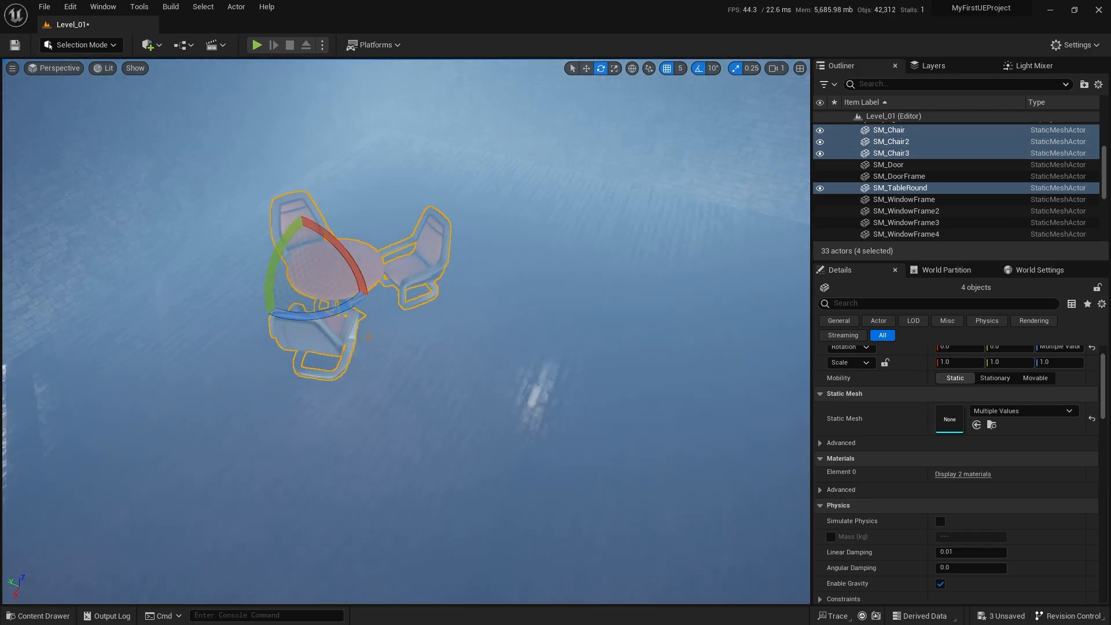
pyautogui.press('w')
pyautogui.moveTo(368, 336); pyautogui.dragTo(399, 324, button='right')
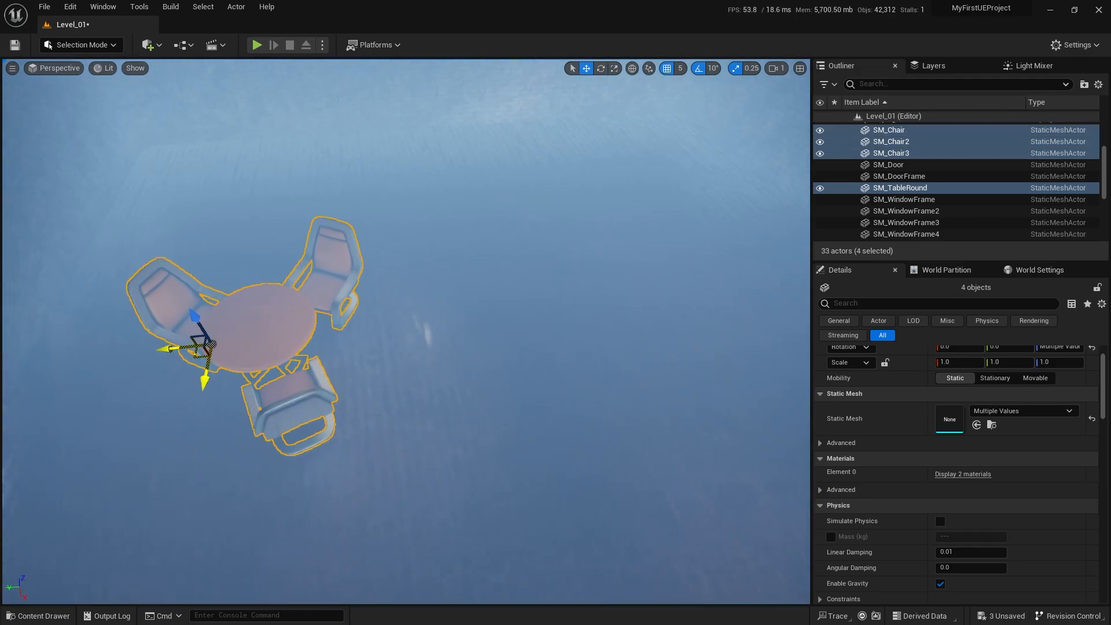
pyautogui.keyDown('alt'); pyautogui.moveTo(201, 349); pyautogui.dragTo(596, 203); pyautogui.keyUp('alt')
pyautogui.moveTo(595, 203); pyautogui.dragTo(407, 176, button='right')
pyautogui.press('w')
pyautogui.press('d')
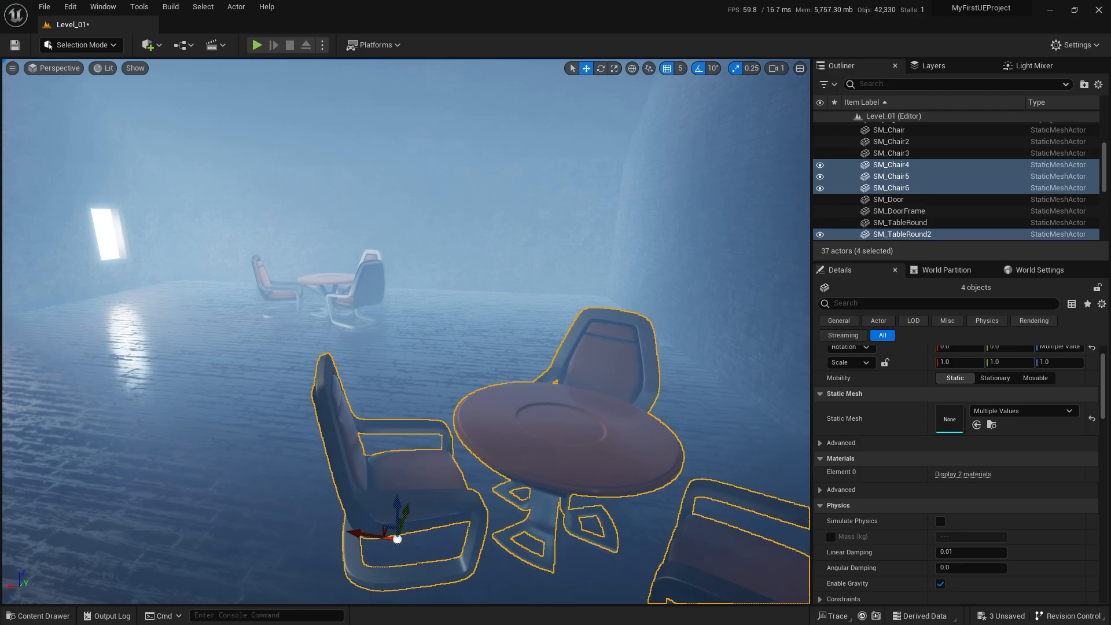
# Step: Delete the duplicated table and chairs and return to the original set
pyautogui.moveTo(596, 203); pyautogui.dragTo(608, 213, button='right')
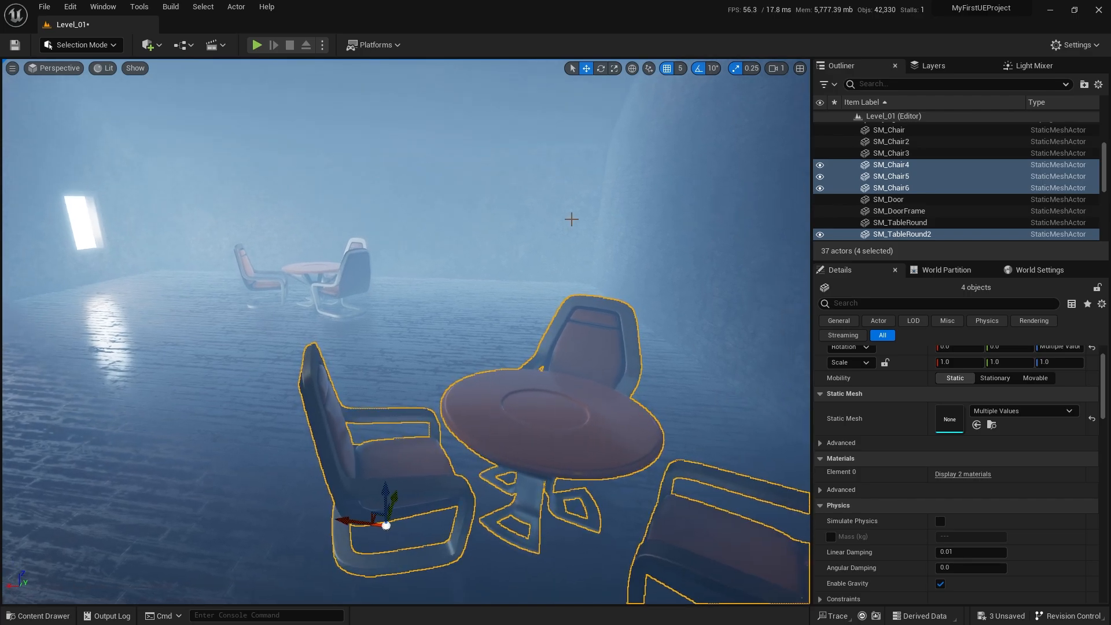
pyautogui.press('Delete')
pyautogui.press('w')
pyautogui.moveTo(575, 284); pyautogui.dragTo(507, 278, button='right')
pyautogui.moveTo(369, 336); pyautogui.dragTo(369, 350, button='right')
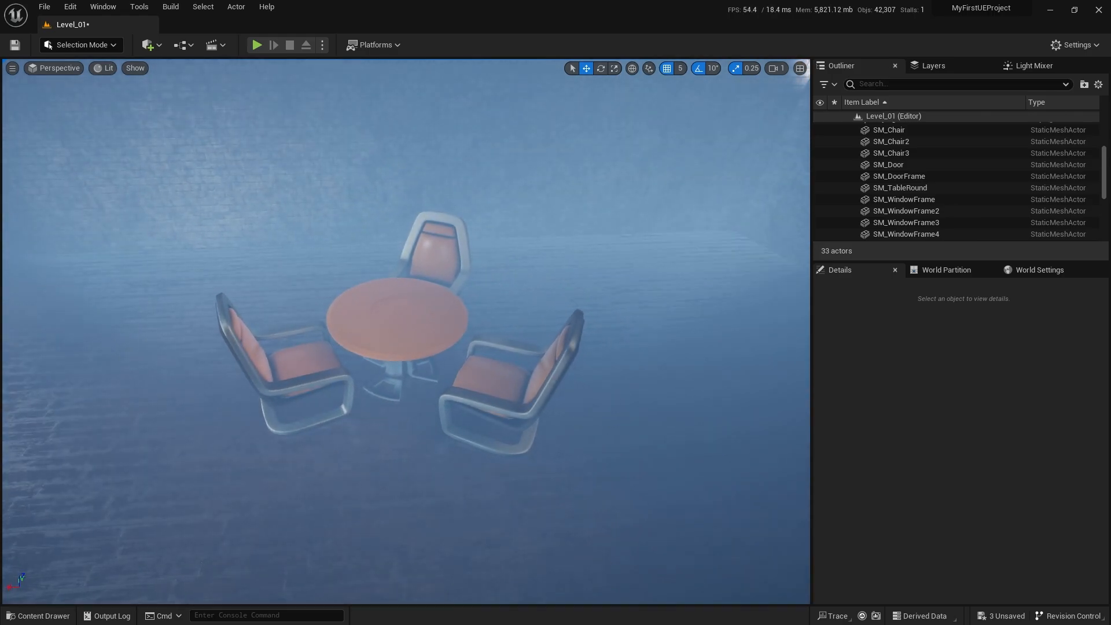
# Step: Select the round table with its three chairs and create a packed level actor from them with the Center Min Z pivot
pyautogui.click(289, 364)
pyautogui.keyDown('ctrl'); pyautogui.click(393, 300); pyautogui.keyUp('ctrl')
pyautogui.keyDown('ctrl'); pyautogui.click(449, 251); pyautogui.keyUp('ctrl')
pyautogui.keyDown('ctrl'); pyautogui.click(486, 367); pyautogui.keyUp('ctrl')
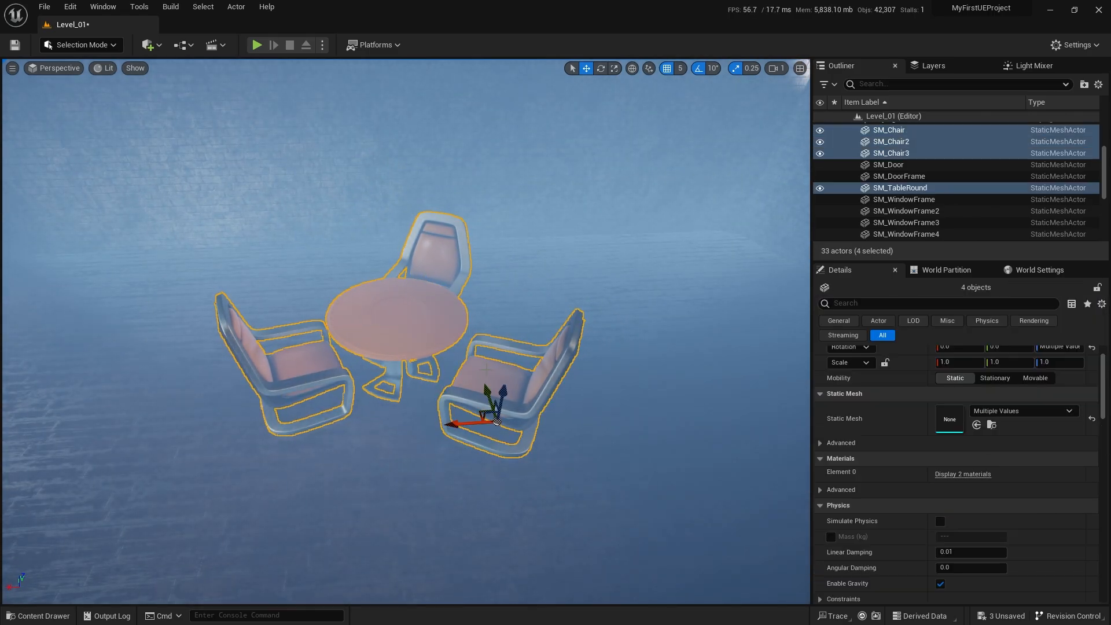
pyautogui.rightClick(410, 287)
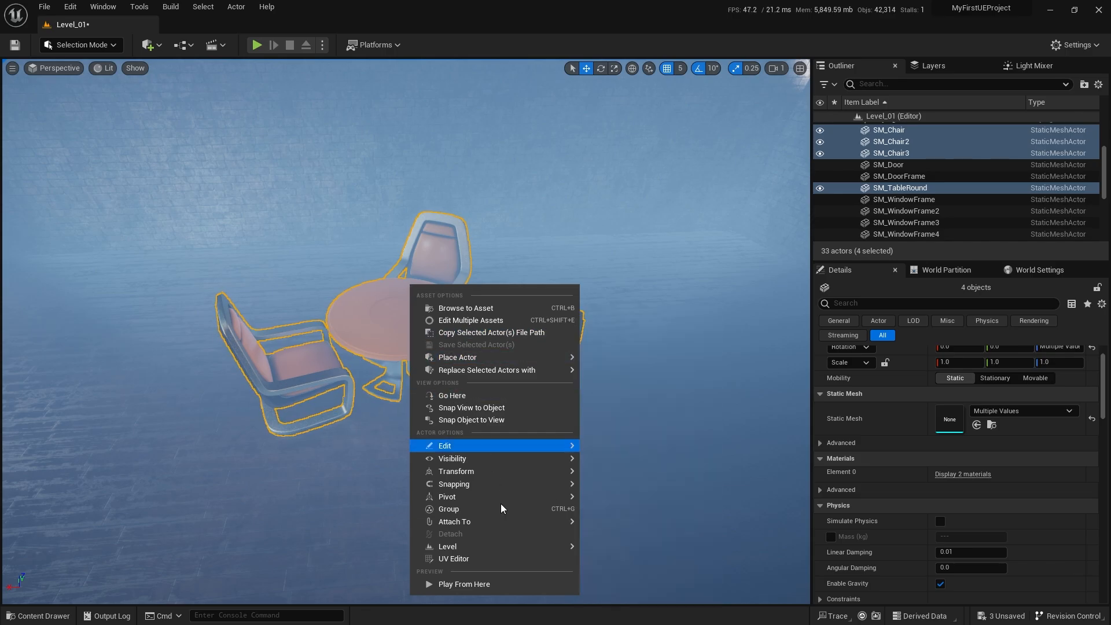
pyautogui.moveTo(527, 547)
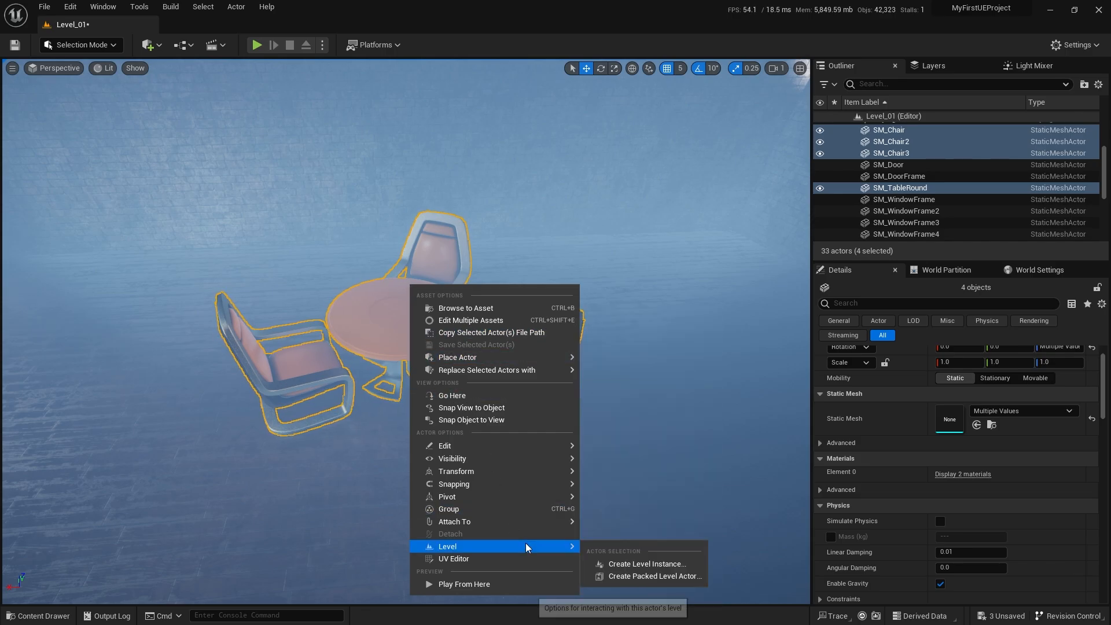
pyautogui.click(640, 577)
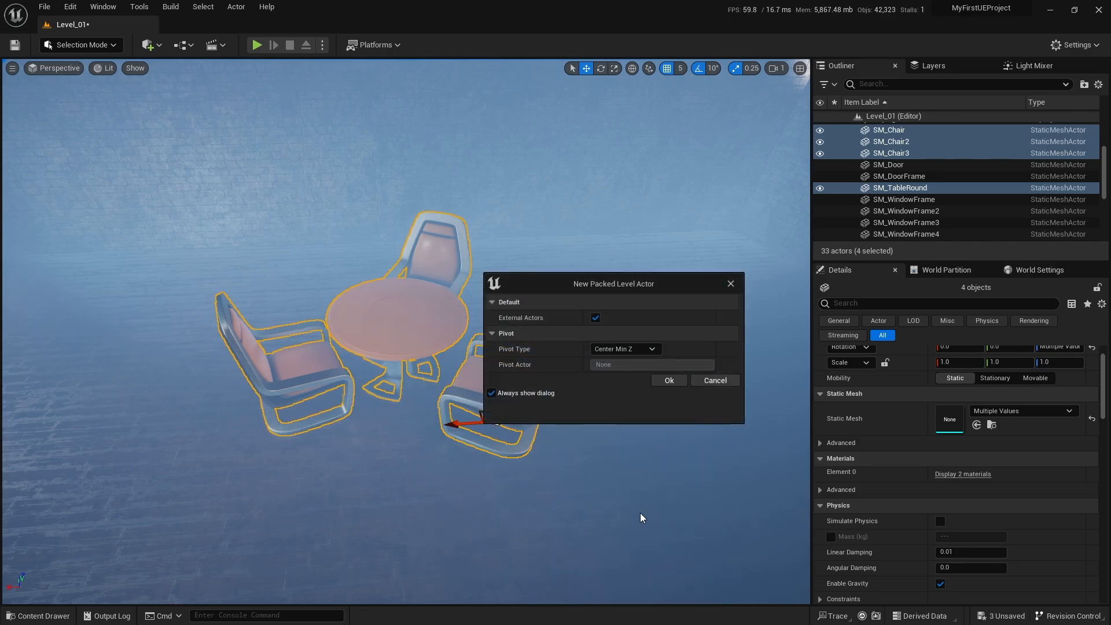
pyautogui.moveTo(641, 286); pyautogui.dragTo(577, 231)
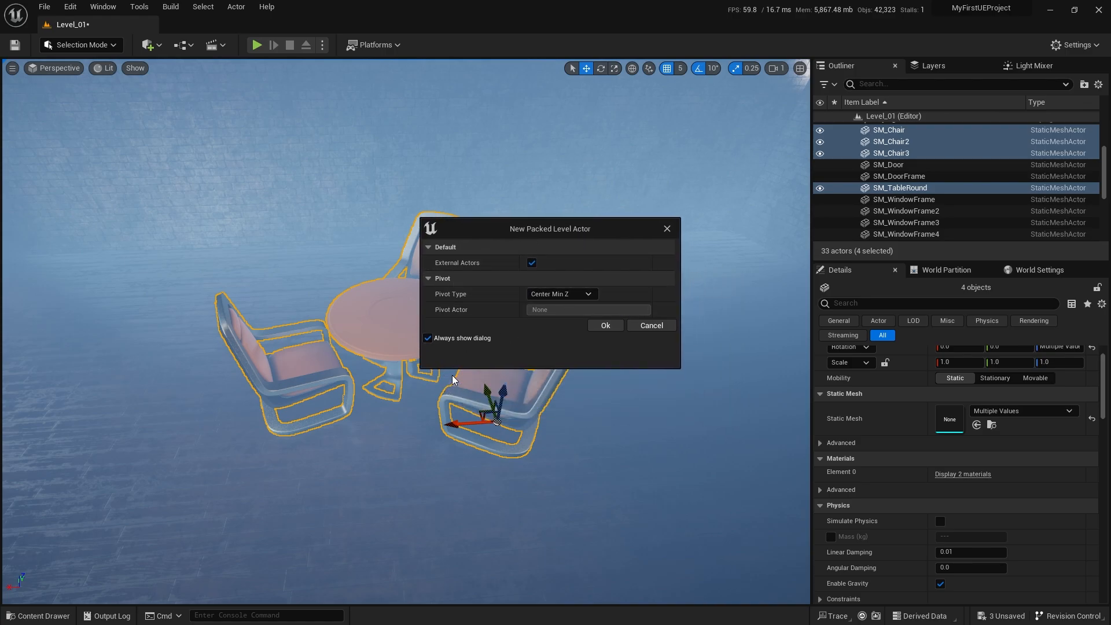
pyautogui.click(563, 294)
pyautogui.click(604, 326)
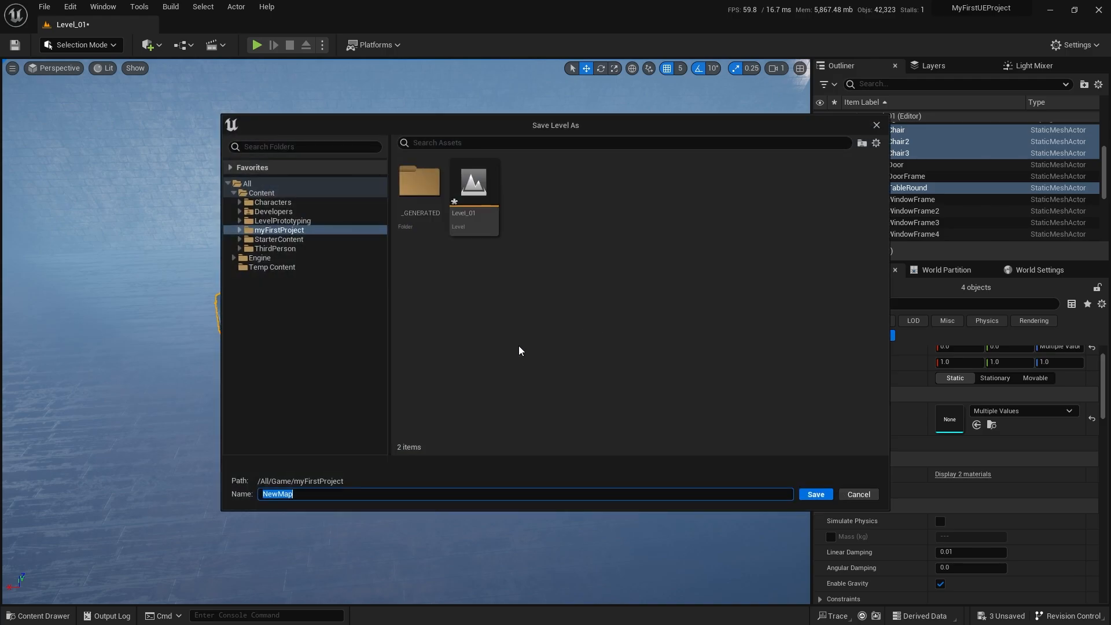
# Step: Create an Instances folder inside myFirstProject and save the level there as MASS_Table with its blueprint as BPP_MASS_Table
pyautogui.rightClick(292, 231)
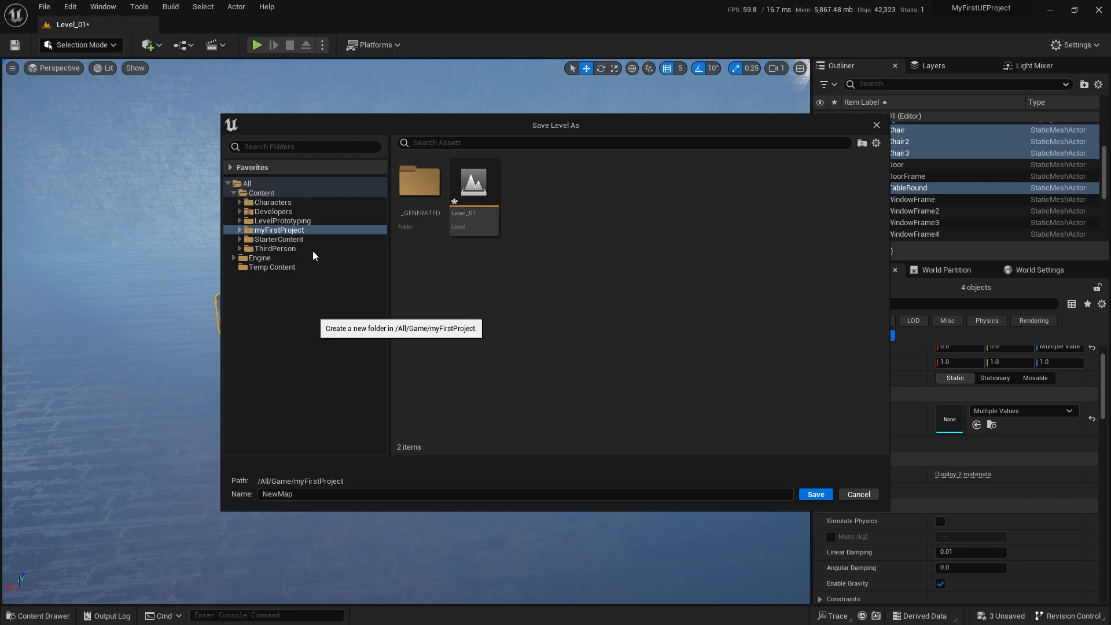
pyautogui.write('Instan')
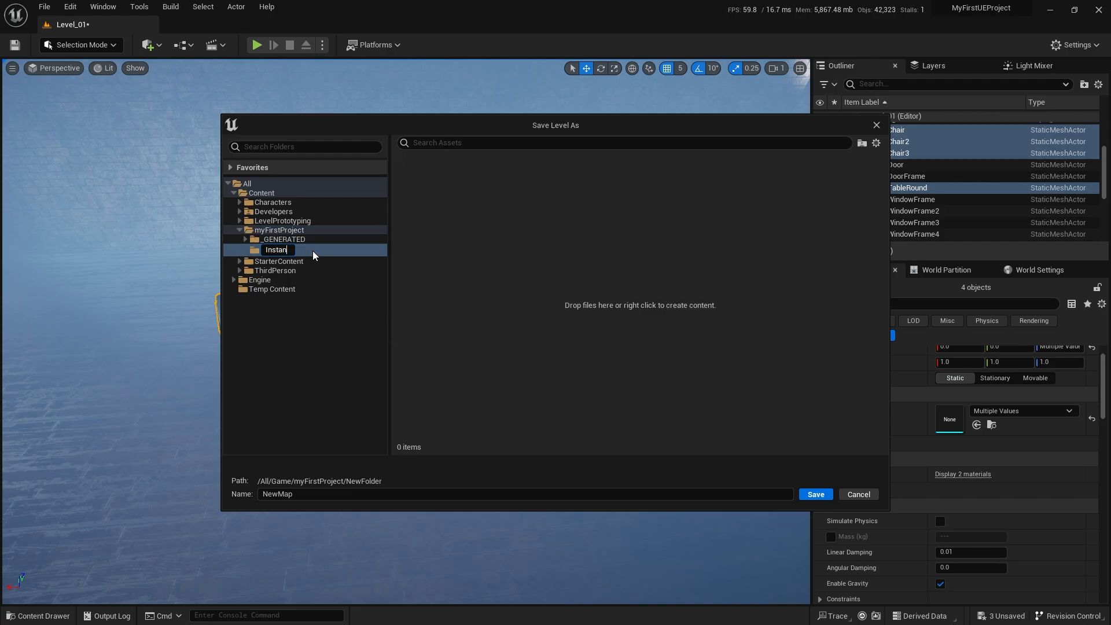
pyautogui.write('ces')
pyautogui.press('Return')
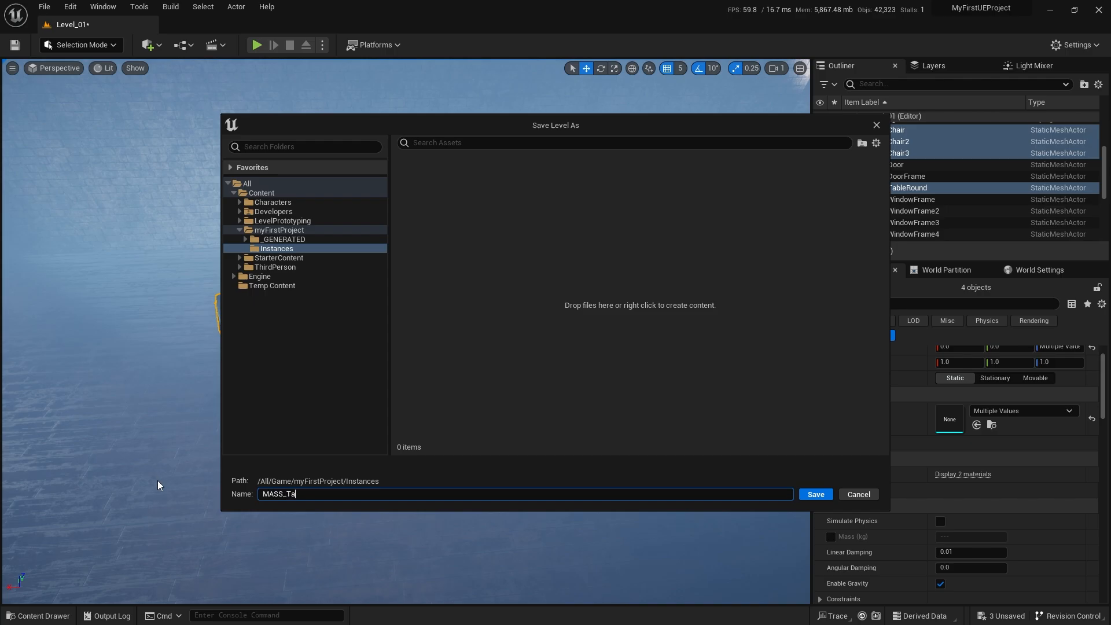
pyautogui.press('Return')
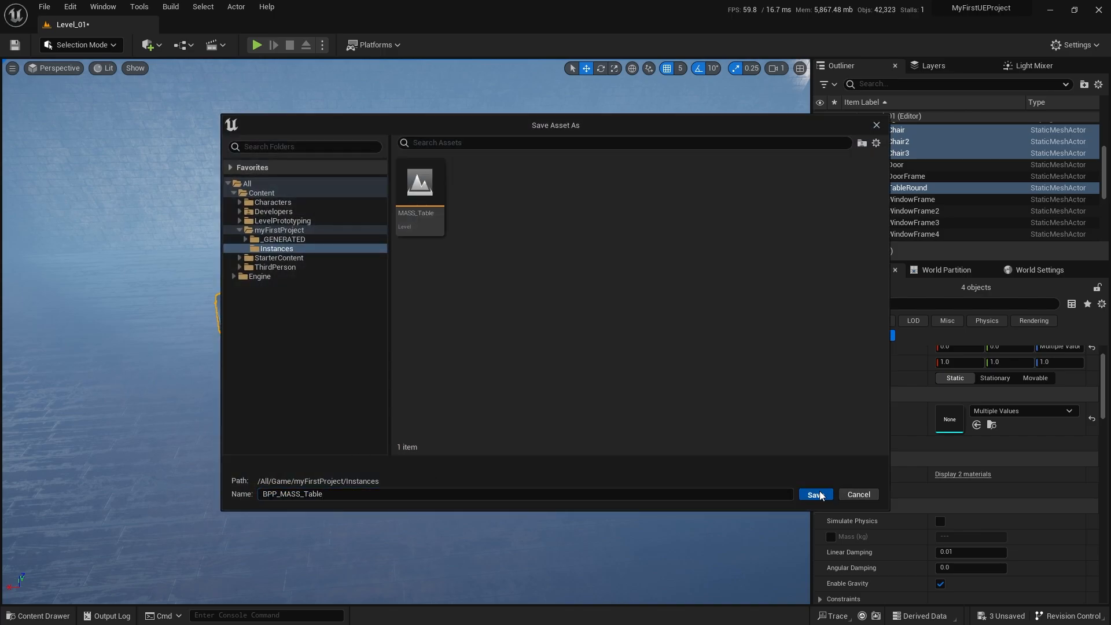
pyautogui.click(816, 495)
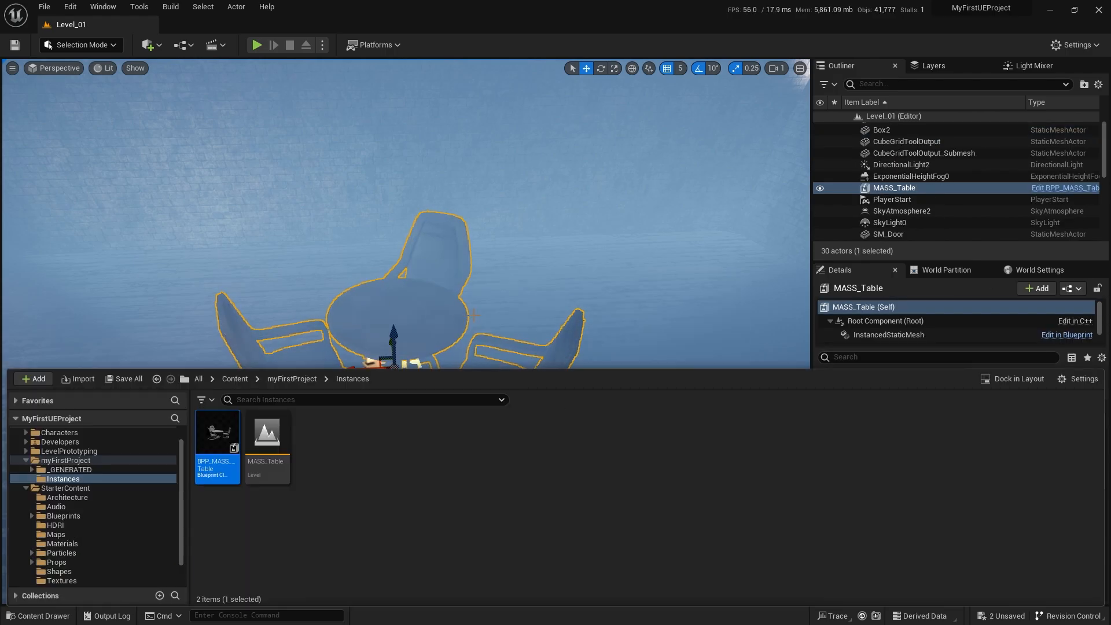
# Step: Place a BPP_MASS_Table instance elsewhere on the house floor and rotate it about 90° around its vertical axis
pyautogui.moveTo(447, 330); pyautogui.dragTo(461, 321, button='right')
pyautogui.click(897, 189)
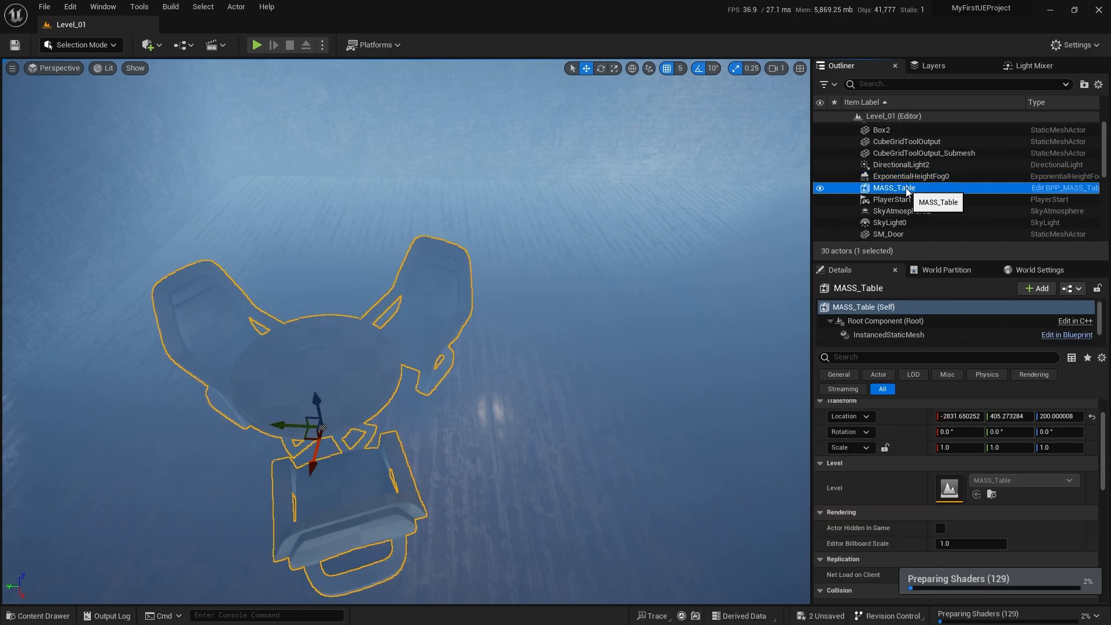
pyautogui.moveTo(516, 431); pyautogui.dragTo(521, 428, button='right')
pyautogui.hotkey('ctrl', 'space')
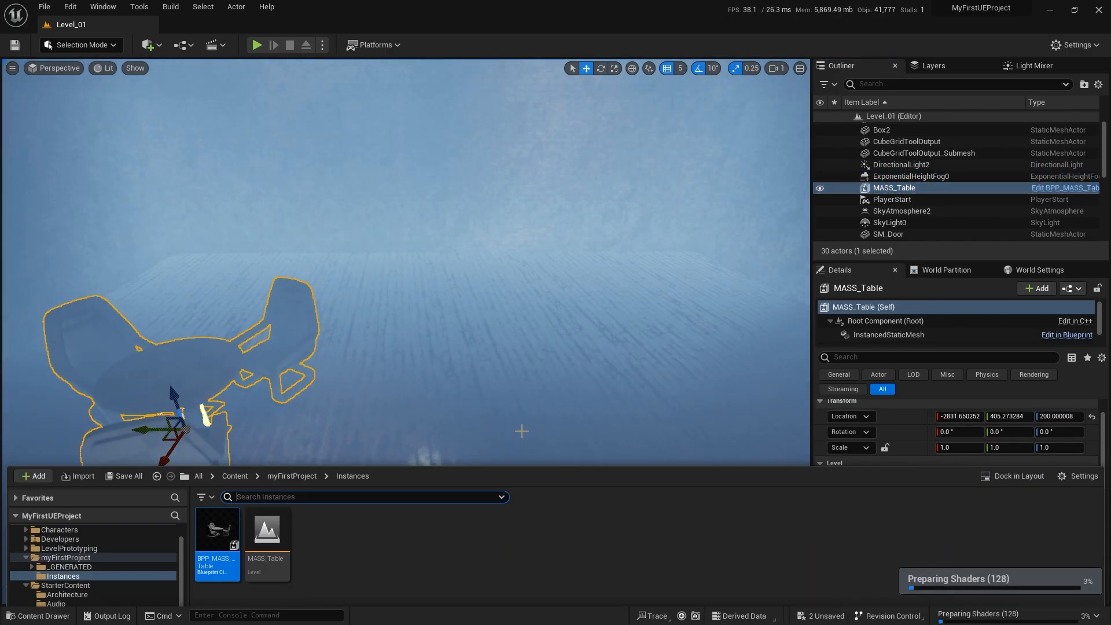
pyautogui.moveTo(227, 443); pyautogui.dragTo(593, 292)
pyautogui.press('e')
pyautogui.moveTo(660, 308); pyautogui.dragTo(482, 267, button='right')
pyautogui.press('w')
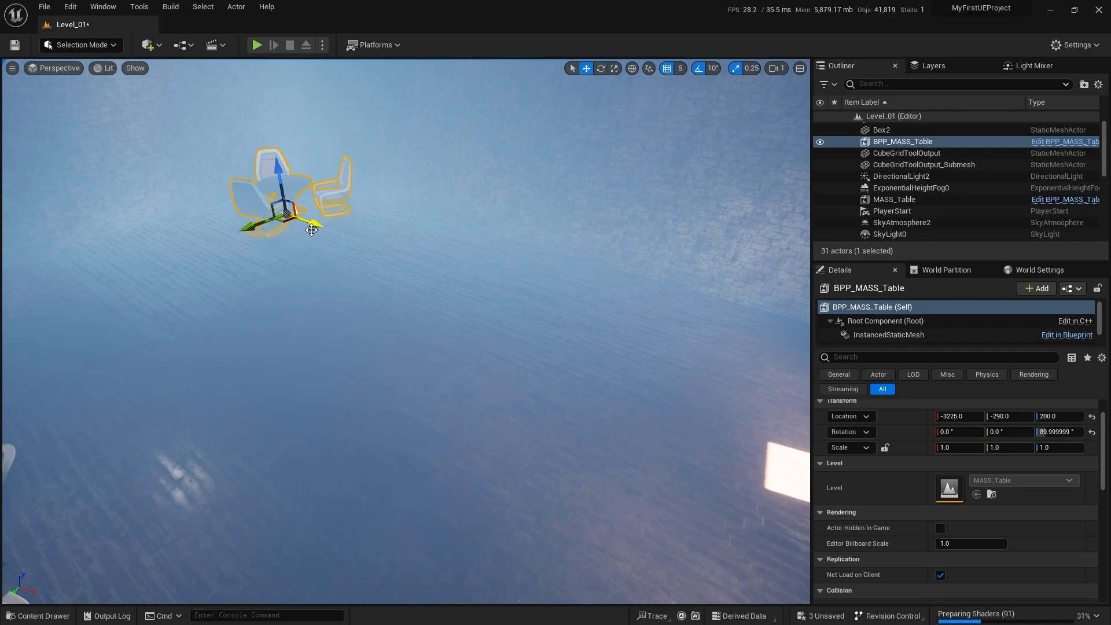
# Step: Duplicate the placed BPP_MASS_Table twice and spread the copies across the room
pyautogui.keyDown('alt'); pyautogui.moveTo(312, 230); pyautogui.dragTo(694, 354); pyautogui.keyUp('alt')
pyautogui.press('e')
pyautogui.press('w')
pyautogui.press('e')
pyautogui.press('Escape')
pyautogui.press('w')
pyautogui.moveTo(620, 372); pyautogui.dragTo(520, 417, button='right')
pyautogui.press('a')
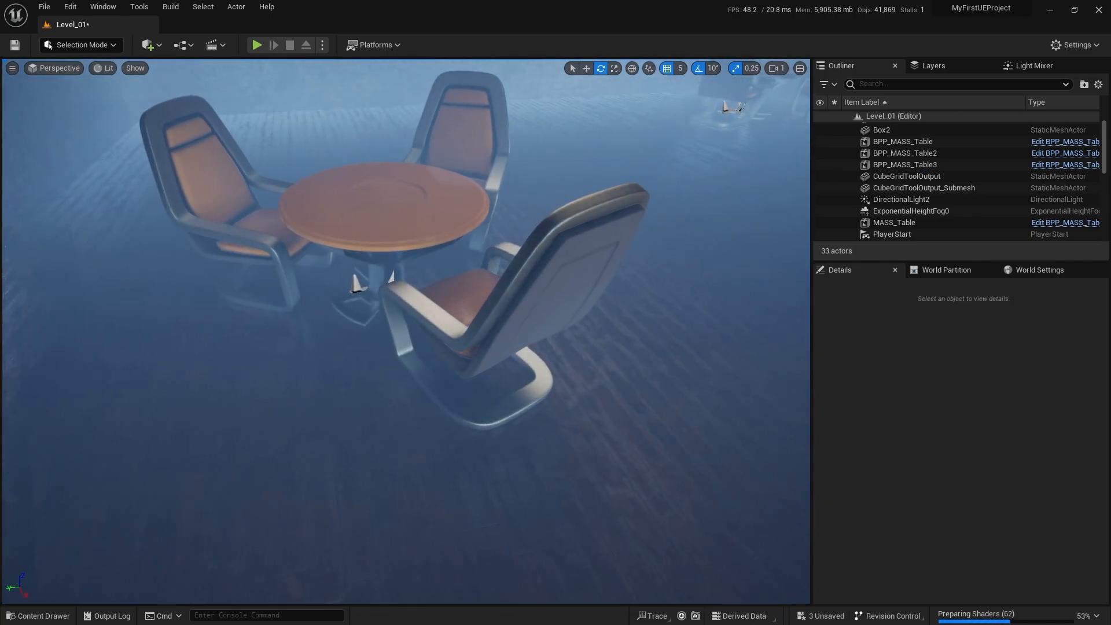
# Step: Select the original MASS_Table packed level actor and open it for level editing
pyautogui.click(443, 218)
pyautogui.press('a')
pyautogui.moveTo(443, 218); pyautogui.dragTo(514, 181, button='right')
pyautogui.press('s')
pyautogui.rightClick(361, 321)
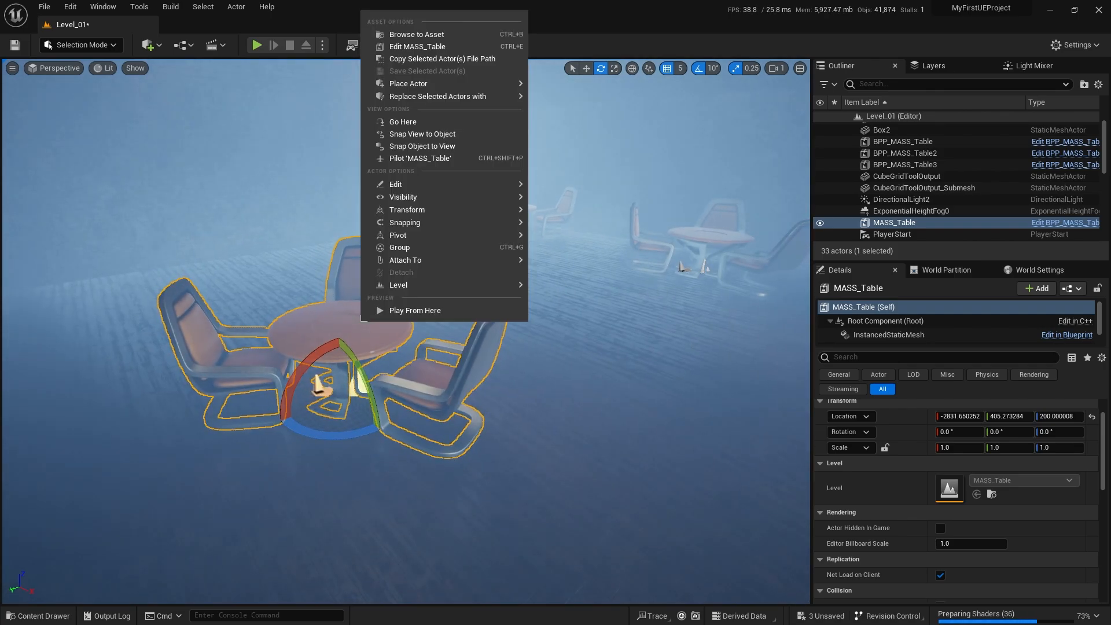
pyautogui.moveTo(454, 285)
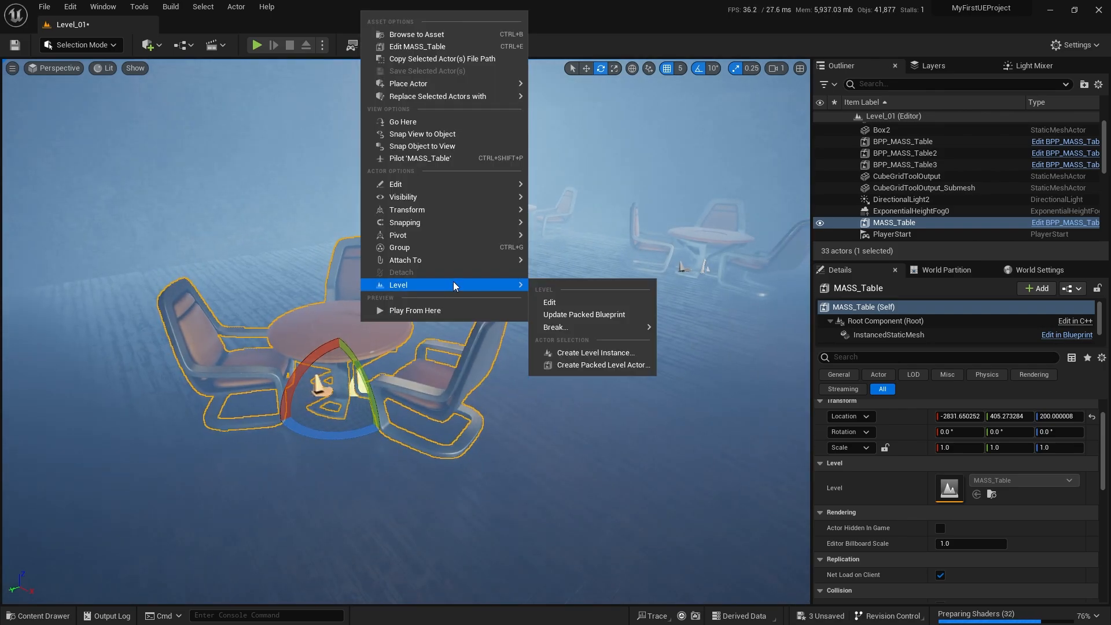
pyautogui.click(581, 304)
pyautogui.moveTo(540, 376)
pyautogui.mouseDown(button='right')
pyautogui.moveTo(630, 344)
pyautogui.moveTo(483, 360)
pyautogui.moveTo(547, 365)
pyautogui.moveTo(531, 385)
pyautogui.mouseUp(button='right')
pyautogui.press('w')
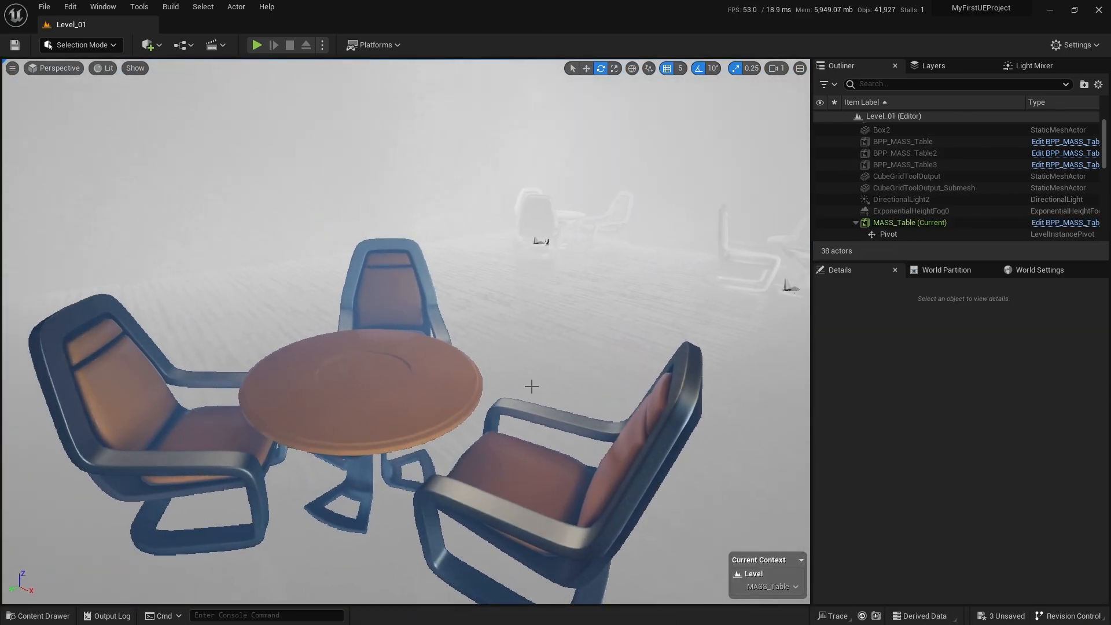
pyautogui.moveTo(385, 380); pyautogui.dragTo(361, 403, button='right')
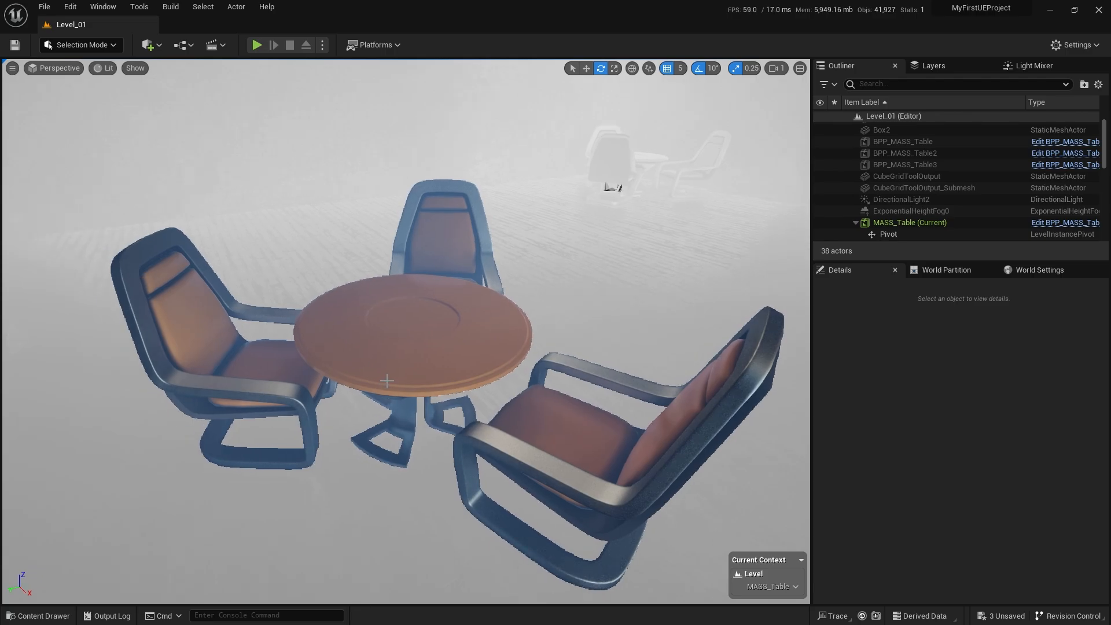
# Step: Place the SM_Statue prop from the StarterContent Props folder on top of the round table
pyautogui.hotkey('ctrl', 'space')
pyautogui.click(63, 562)
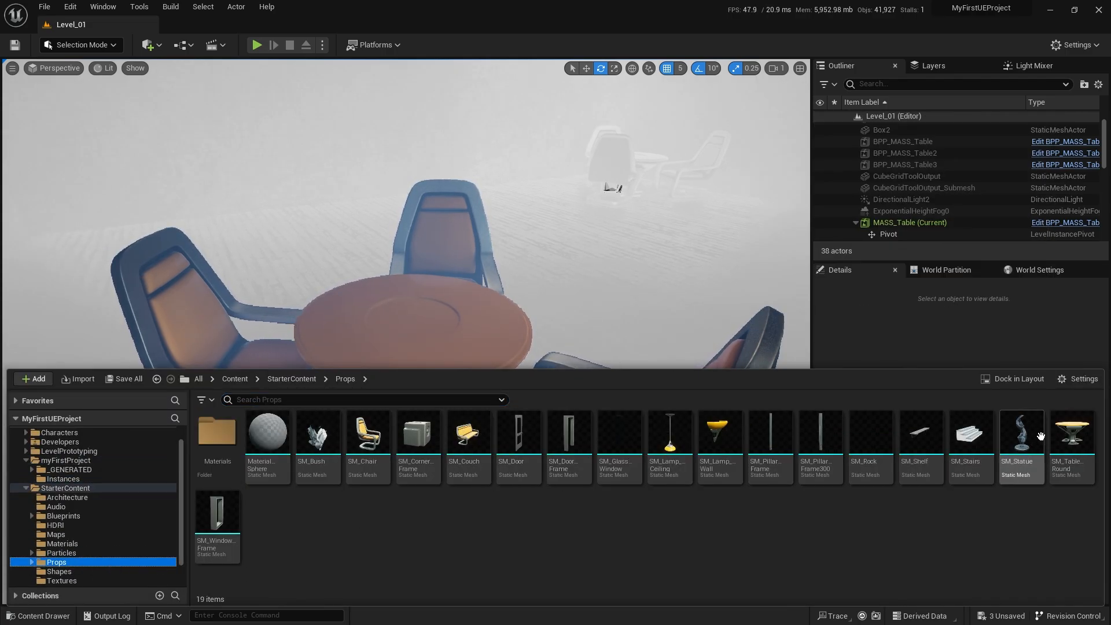
pyautogui.moveTo(1021, 435); pyautogui.dragTo(415, 316)
pyautogui.moveTo(477, 328); pyautogui.dragTo(486, 303, button='right')
# Step: Delete the SM_Chair3 chair from the set and commit the changes to the MASS_Table level
pyautogui.click(491, 338)
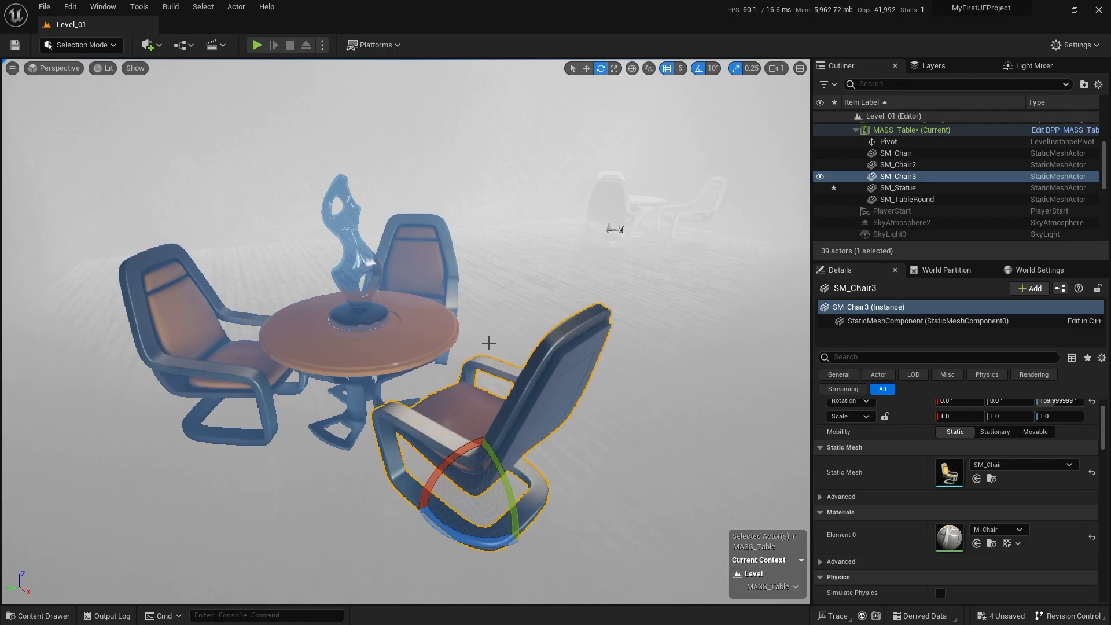
pyautogui.moveTo(488, 383); pyautogui.dragTo(479, 363, button='right')
pyautogui.press('Delete')
pyautogui.click(403, 394)
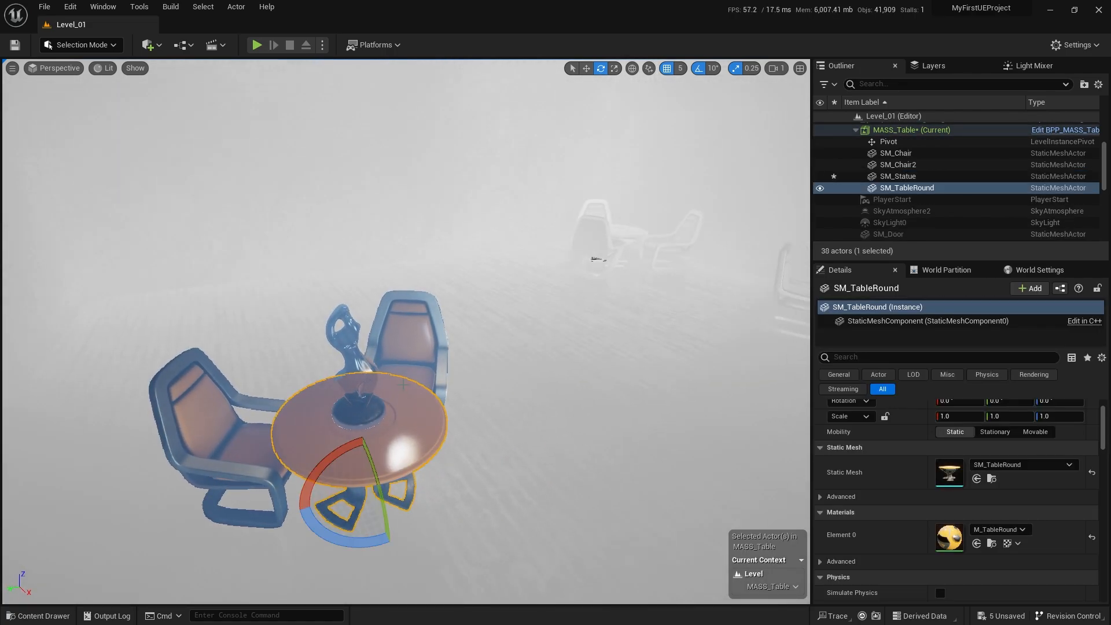
pyautogui.rightClick(403, 385)
pyautogui.moveTo(519, 333)
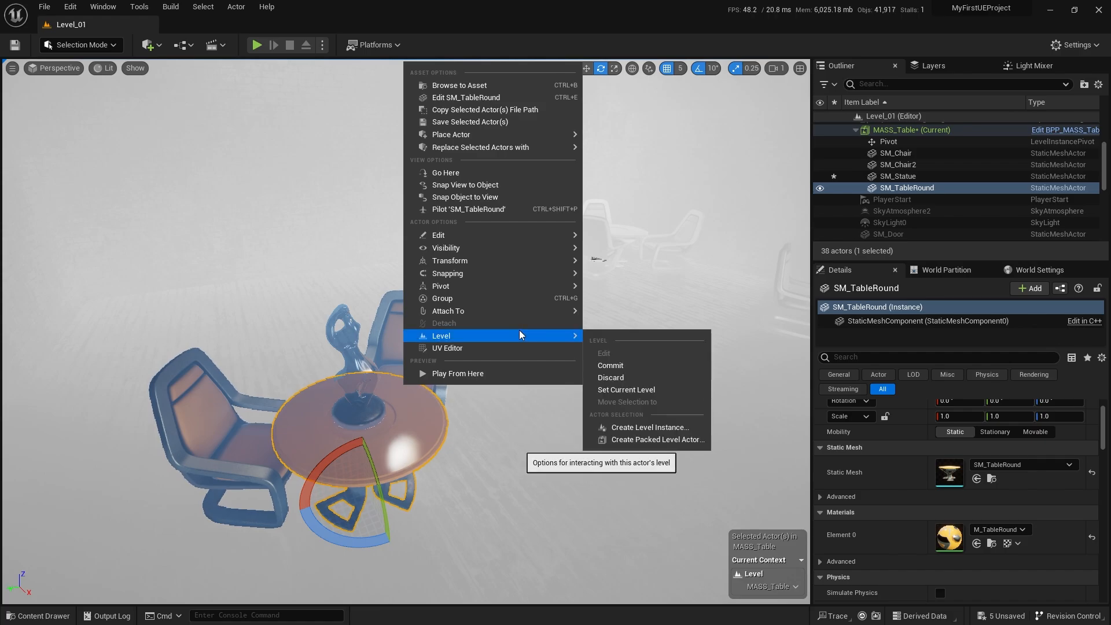
pyautogui.click(622, 363)
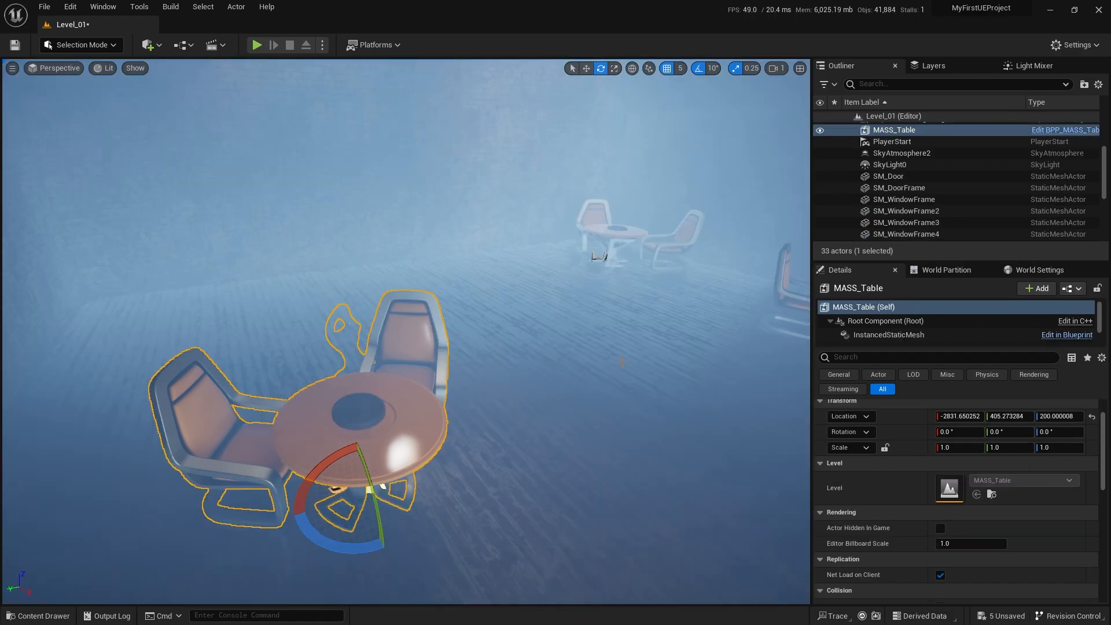
# Step: Examine the table sets around the room to check how the committed edit carried over to every instance
pyautogui.moveTo(623, 361); pyautogui.dragTo(552, 341, button='right')
pyautogui.press('w')
pyautogui.press('s')
pyautogui.press('w')
pyautogui.press('s')
pyautogui.press('w')
pyautogui.press('Escape')
pyautogui.press('w')
pyautogui.press('s')
pyautogui.press('w')
pyautogui.click(433, 422)
pyautogui.moveTo(429, 422); pyautogui.dragTo(463, 386, button='right')
# Step: Place an SM_PillarFrame300 prop in the corner of the room and show the viewport in Unlit mode
pyautogui.hotkey('ctrl', 'space')
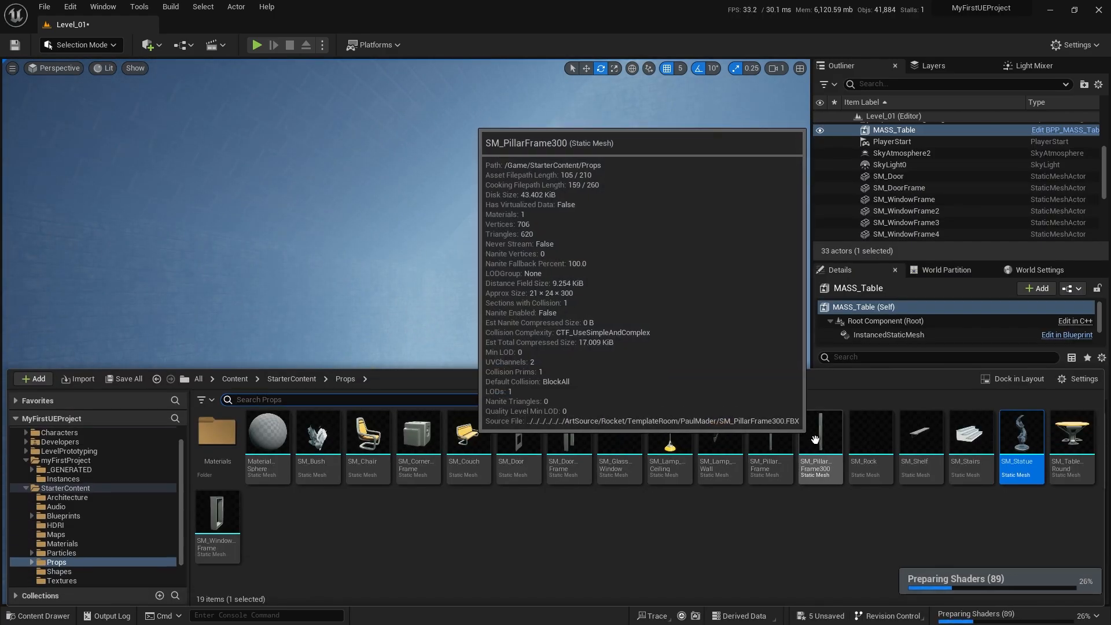
pyautogui.moveTo(652, 268); pyautogui.dragTo(662, 318, button='right')
pyautogui.hotkey('ctrl', 'space')
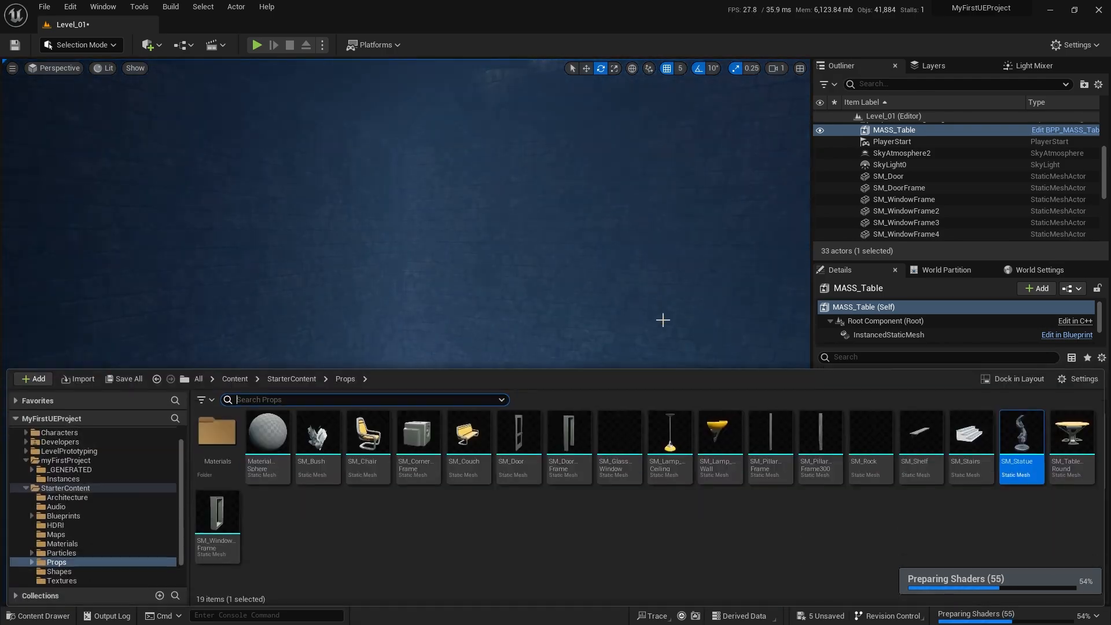
pyautogui.moveTo(428, 346)
pyautogui.mouseDown()
pyautogui.moveTo(411, 338)
pyautogui.moveTo(417, 365)
pyautogui.mouseUp()
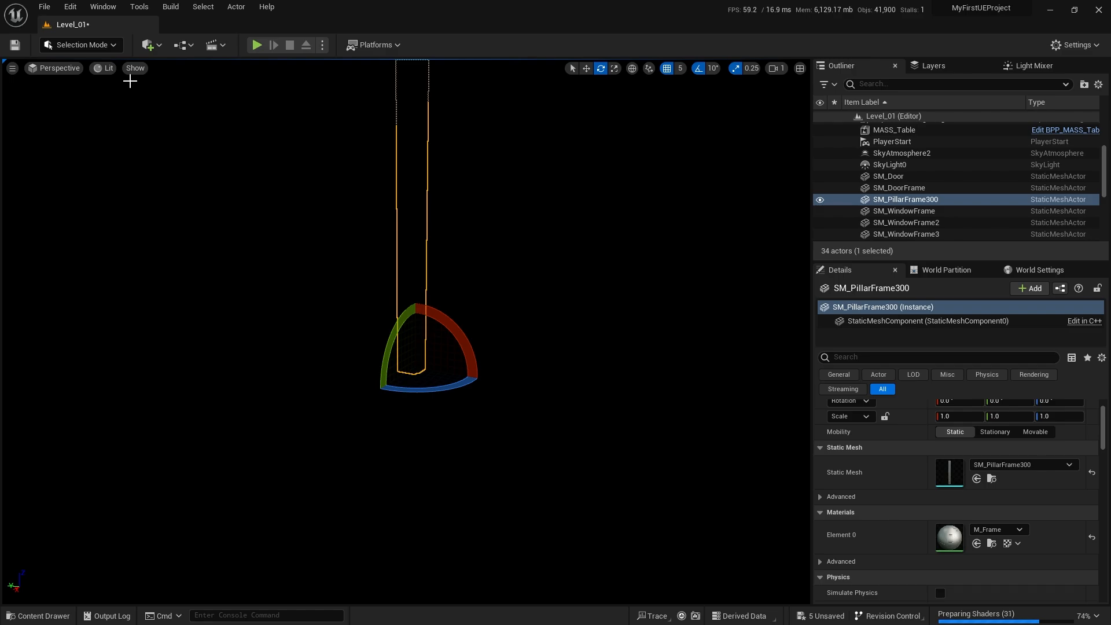
pyautogui.hotkey('alt', '3')
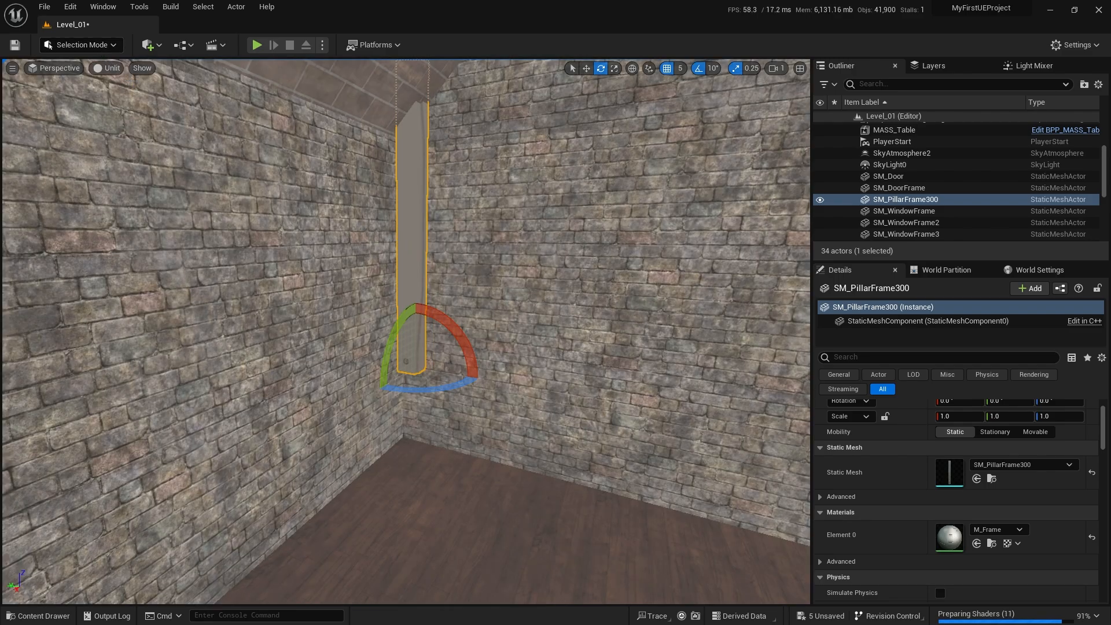
# Step: Preview the room in the Wireframe and Detail Lighting view modes and return to Unlit
pyautogui.click(277, 243)
pyautogui.click(109, 68)
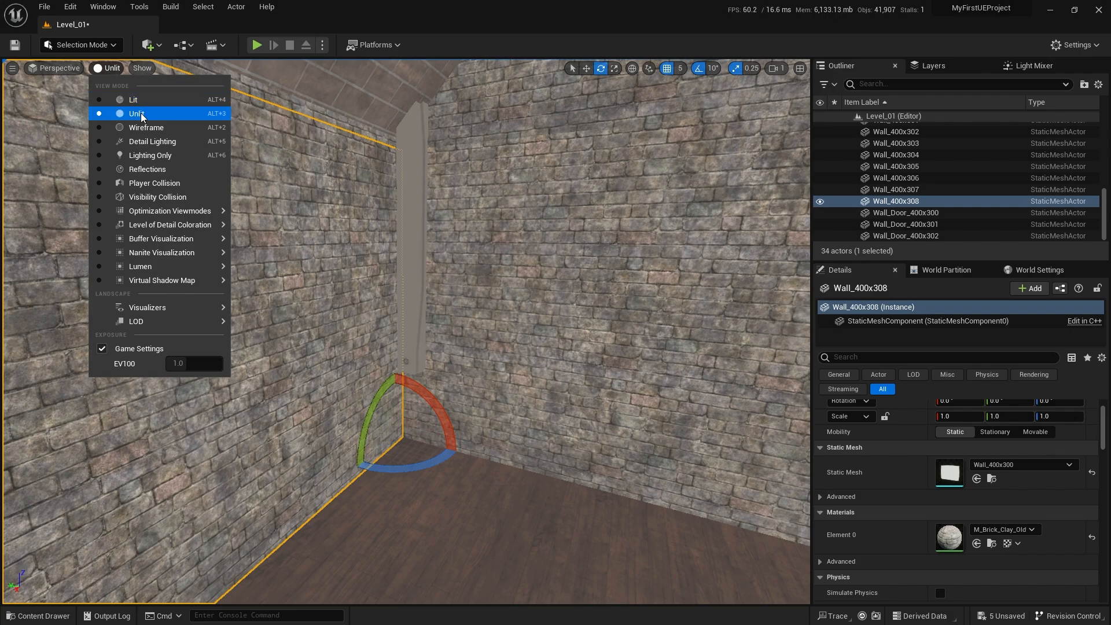
pyautogui.click(141, 127)
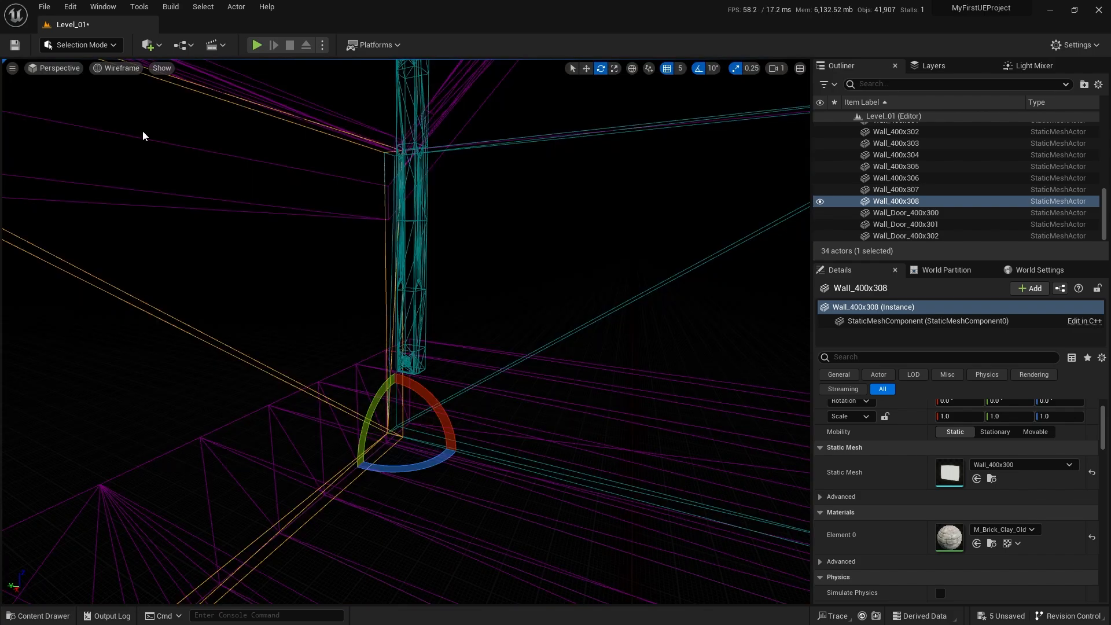
pyautogui.click(123, 68)
pyautogui.click(130, 143)
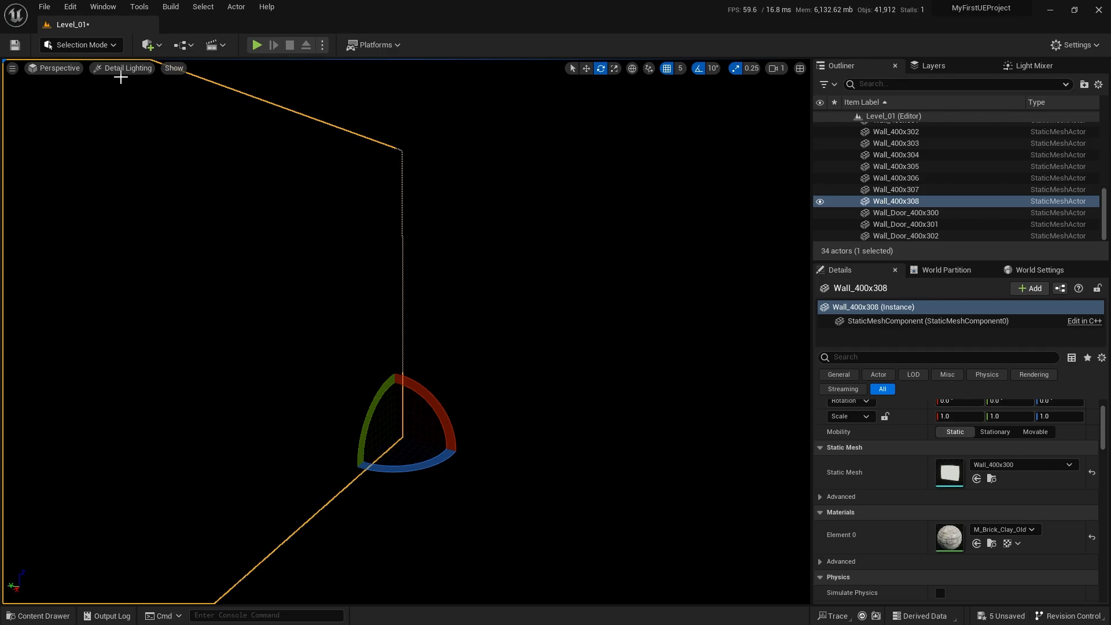
pyautogui.click(121, 69)
pyautogui.click(130, 112)
# Step: Scale the corner pillar to 1.25 in height and lower it to the floor
pyautogui.press('w')
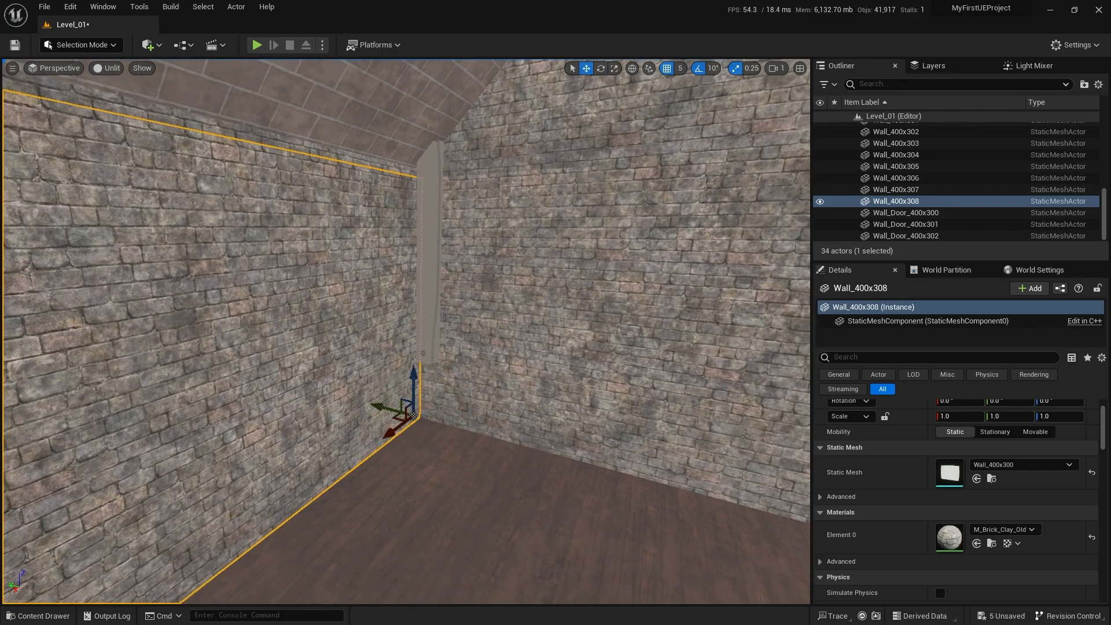
pyautogui.click(431, 351)
pyautogui.moveTo(433, 327); pyautogui.dragTo(426, 409)
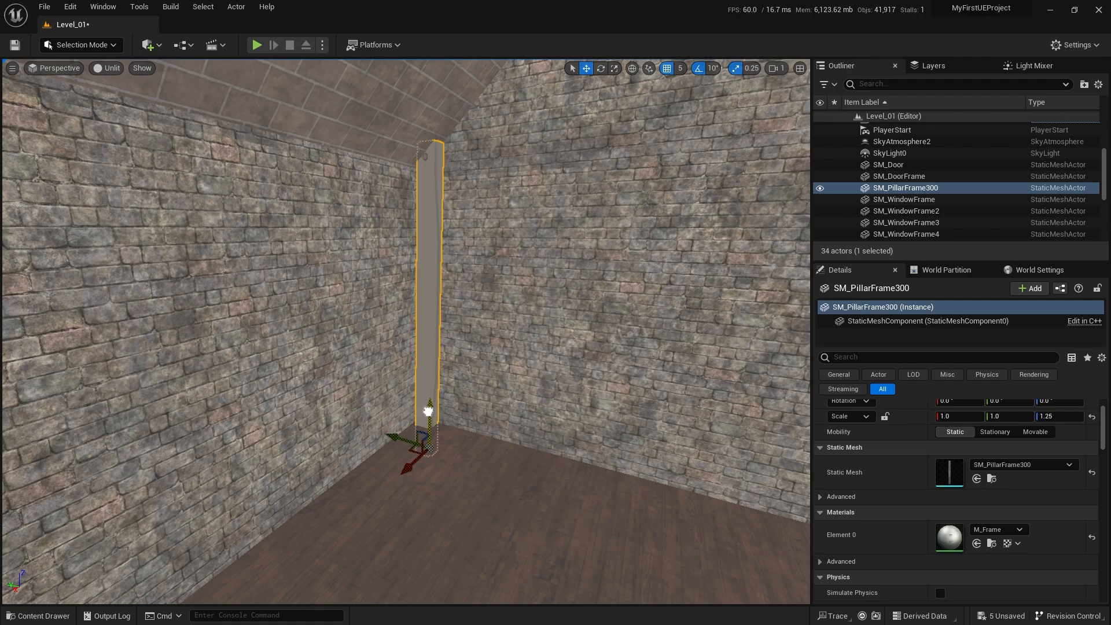
pyautogui.press('Escape')
pyautogui.press('s')
# Step: Duplicate the pillar along the wall and move the copy into the opposite corner behind the table set
pyautogui.moveTo(428, 411); pyautogui.dragTo(482, 399, button='right')
pyautogui.click(307, 370)
pyautogui.moveTo(307, 370); pyautogui.dragTo(370, 372, button='right')
pyautogui.keyDown('alt'); pyautogui.moveTo(123, 460); pyautogui.dragTo(701, 454); pyautogui.keyUp('alt')
pyautogui.moveTo(701, 455); pyautogui.dragTo(767, 454, button='right')
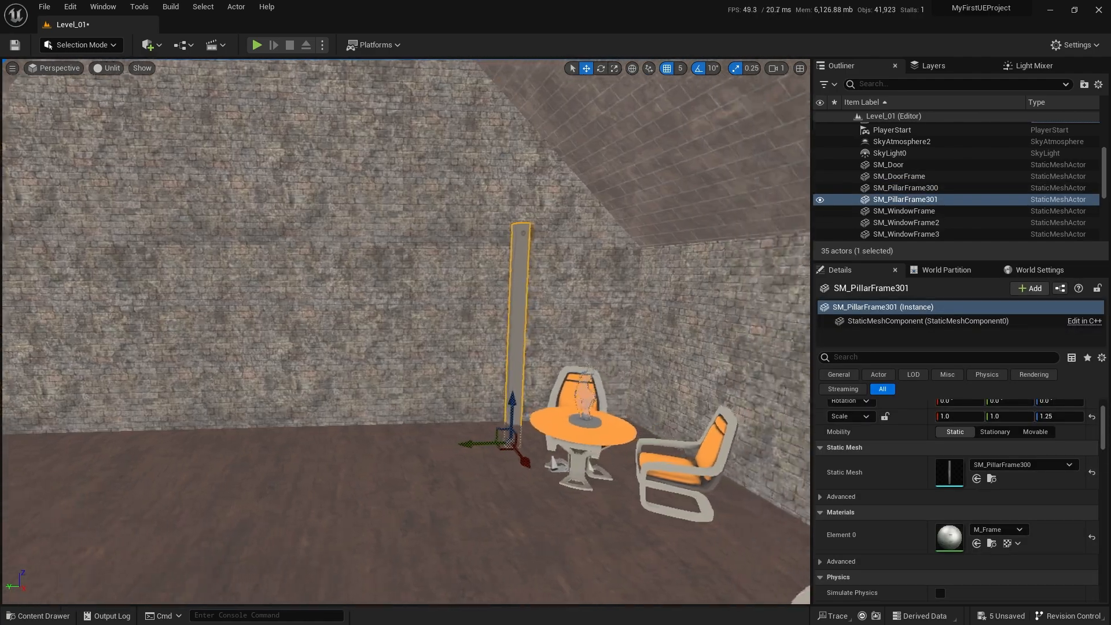
pyautogui.moveTo(389, 441)
pyautogui.mouseDown(button='right')
pyautogui.moveTo(424, 441)
pyautogui.moveTo(389, 441)
pyautogui.mouseUp(button='right')
pyautogui.moveTo(390, 441); pyautogui.dragTo(503, 456)
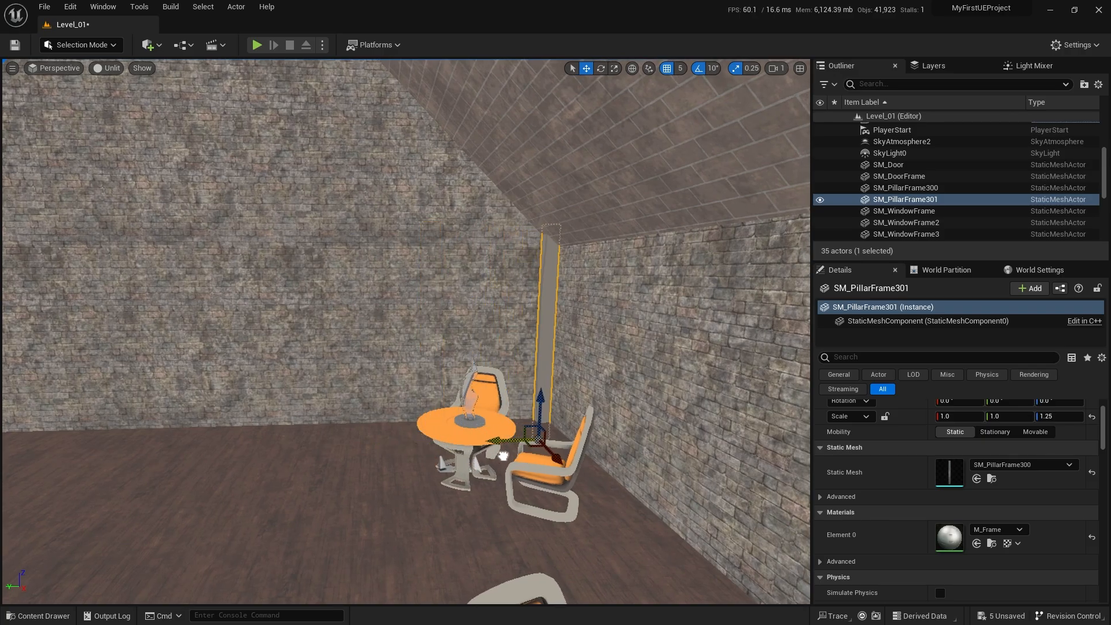
# Step: Place an SM_Lamp_Wall prop on the side wall above the table sets and turn it 90° to face the room
pyautogui.press('Escape')
pyautogui.moveTo(504, 454); pyautogui.dragTo(443, 465, button='right')
pyautogui.press('s')
pyautogui.press('w')
pyautogui.hotkey('ctrl', 'space')
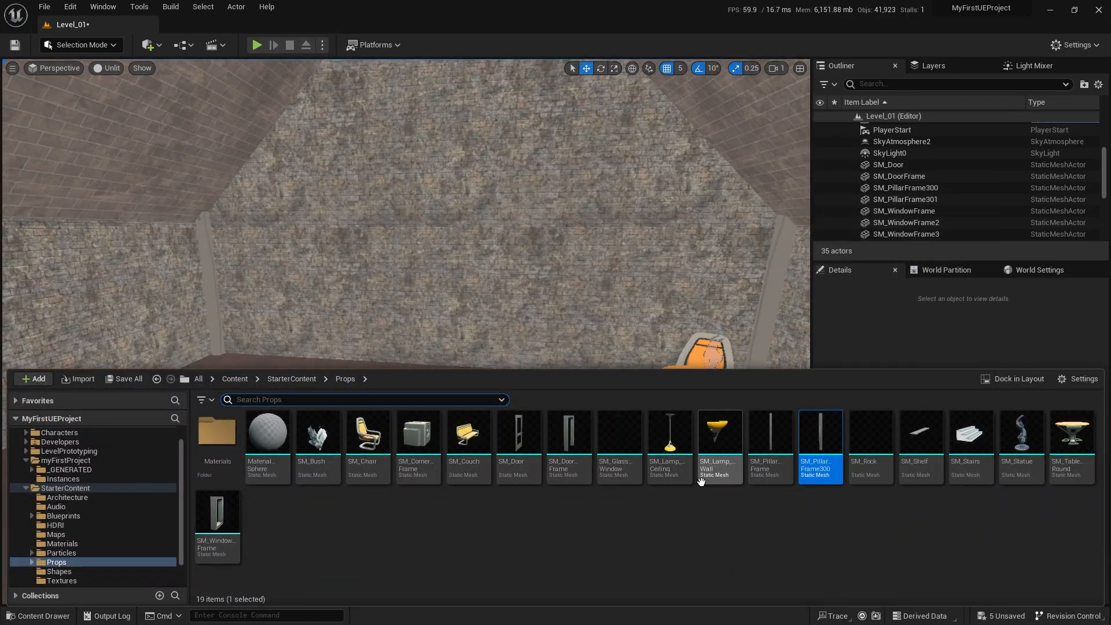
pyautogui.press('s')
pyautogui.moveTo(532, 239); pyautogui.dragTo(538, 191, button='right')
pyautogui.press('a')
pyautogui.hotkey('ctrl', 'space')
pyautogui.moveTo(719, 434); pyautogui.dragTo(676, 458)
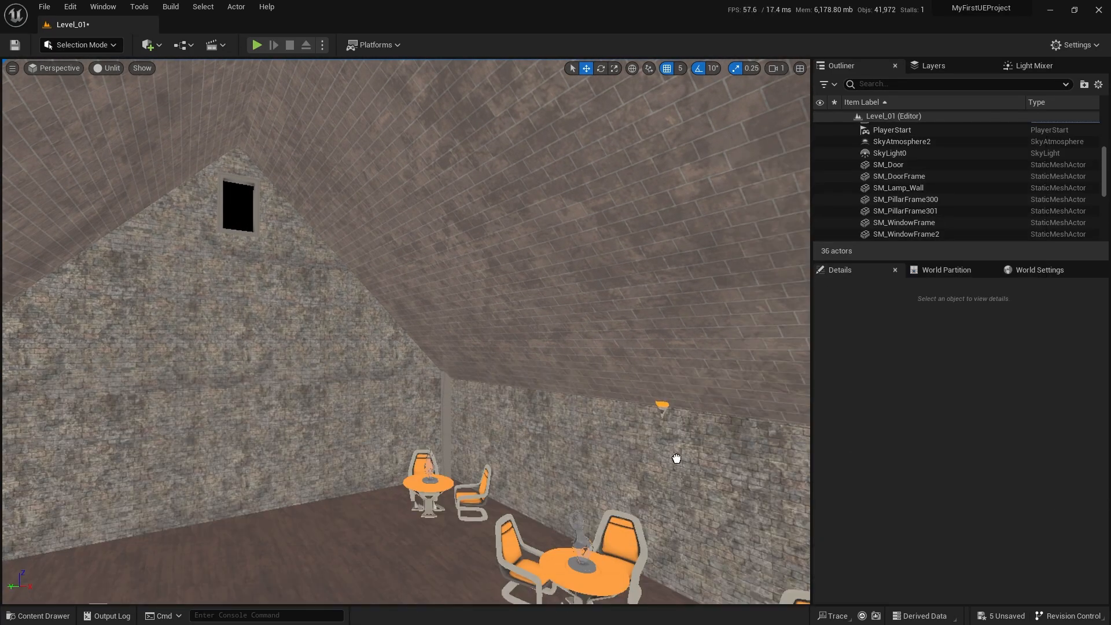
pyautogui.click(717, 503)
pyautogui.press('f')
pyautogui.press('e')
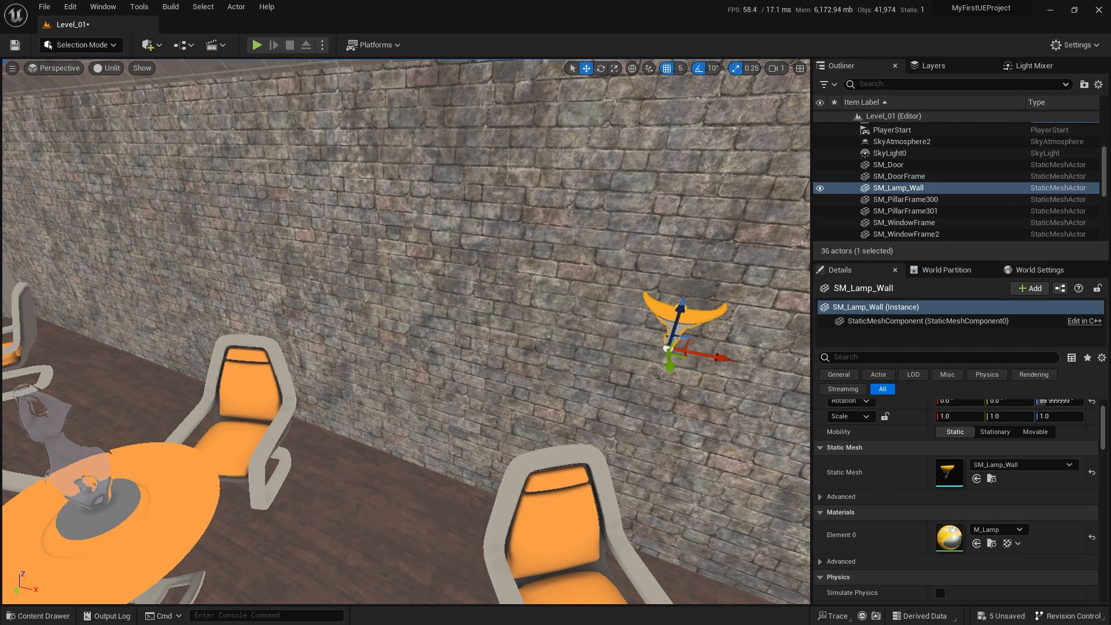
# Step: Duplicate the wall lamp twice along the same wall, spacing the copies above the tables
pyautogui.scroll(-3, 578, 347)
pyautogui.keyDown('alt'); pyautogui.moveTo(582, 358); pyautogui.dragTo(76, 321); pyautogui.keyUp('alt')
pyautogui.keyDown('alt'); pyautogui.keyDown('shift'); pyautogui.moveTo(327, 322); pyautogui.dragTo(336, 322); pyautogui.keyUp('shift'); pyautogui.keyUp('alt')
# Step: Try an SM_CornerFrame prop in the room corner at the foot of the pillar
pyautogui.moveTo(358, 324); pyautogui.dragTo(404, 333, button='right')
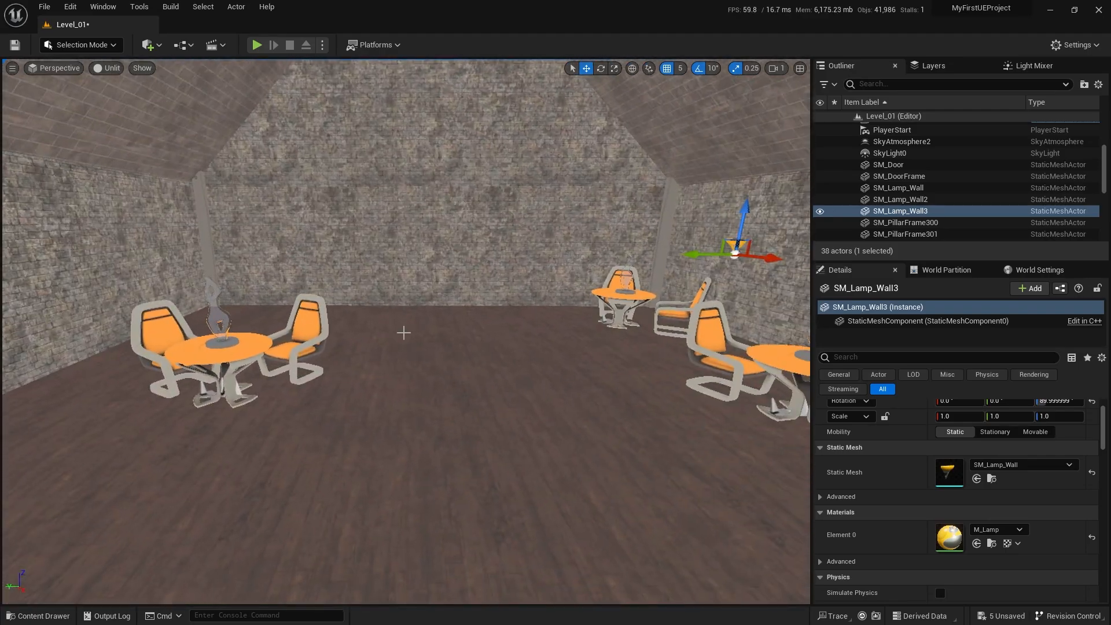
pyautogui.hotkey('ctrl', 'space')
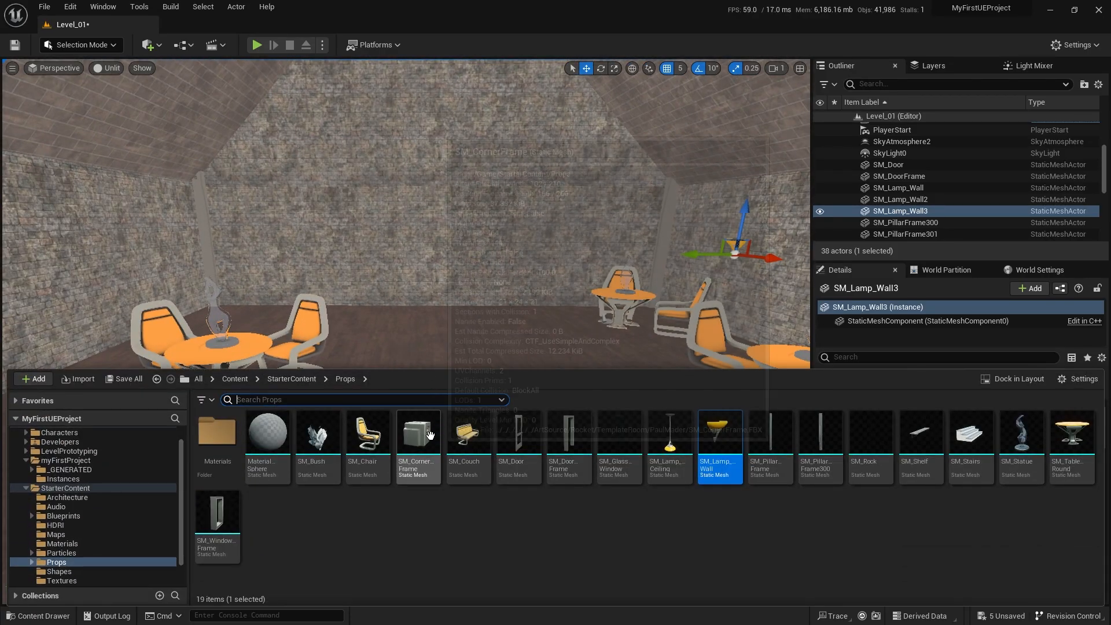
pyautogui.moveTo(417, 433); pyautogui.dragTo(454, 289)
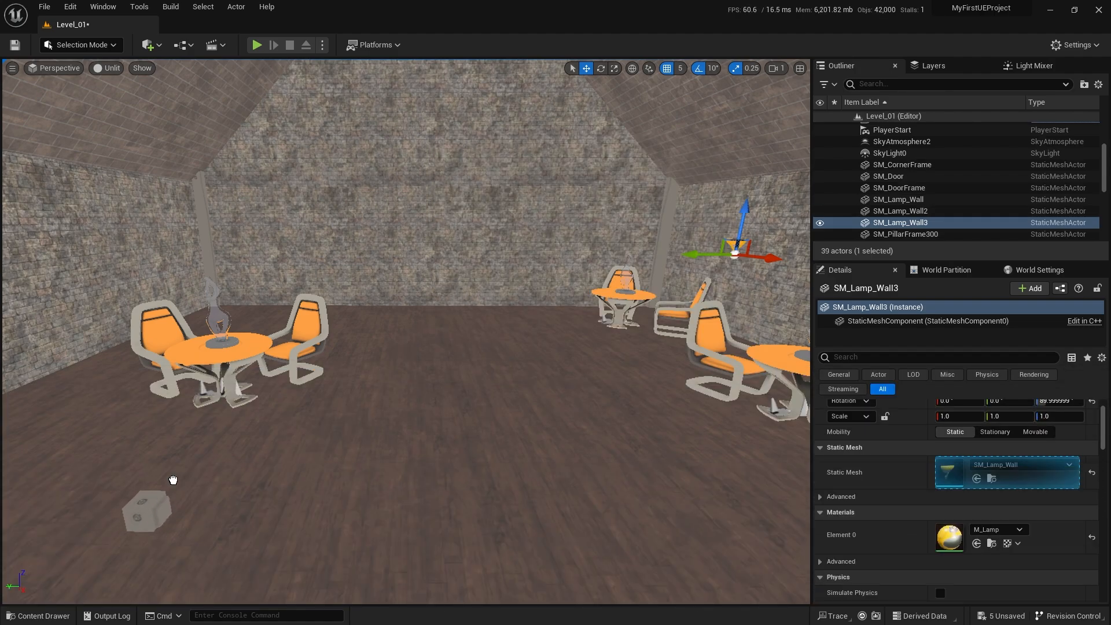
pyautogui.press('f')
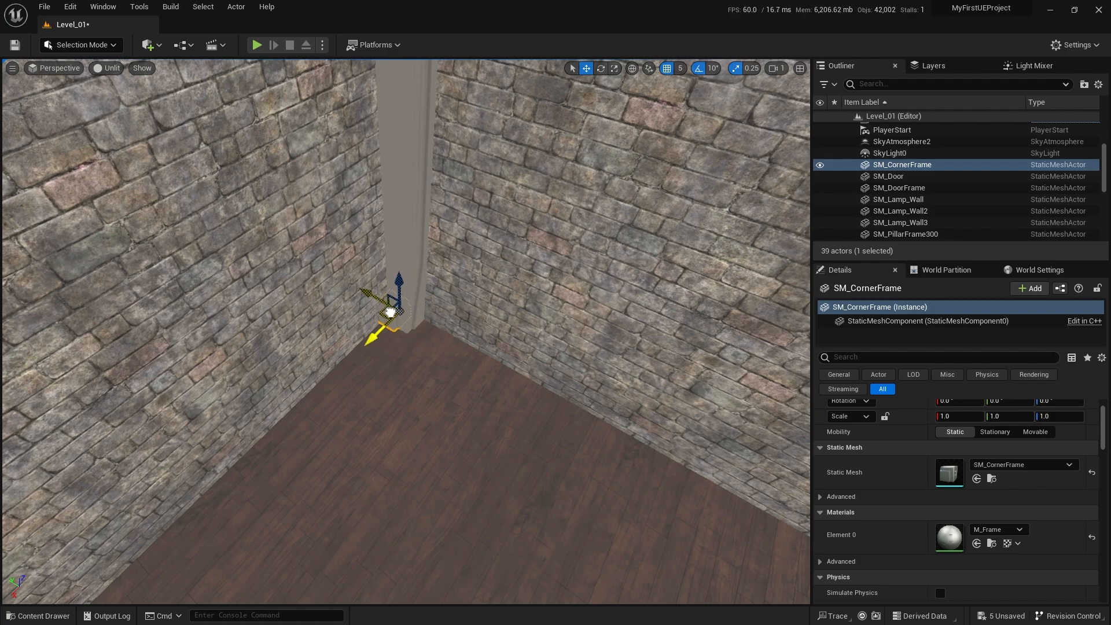
pyautogui.press('Escape')
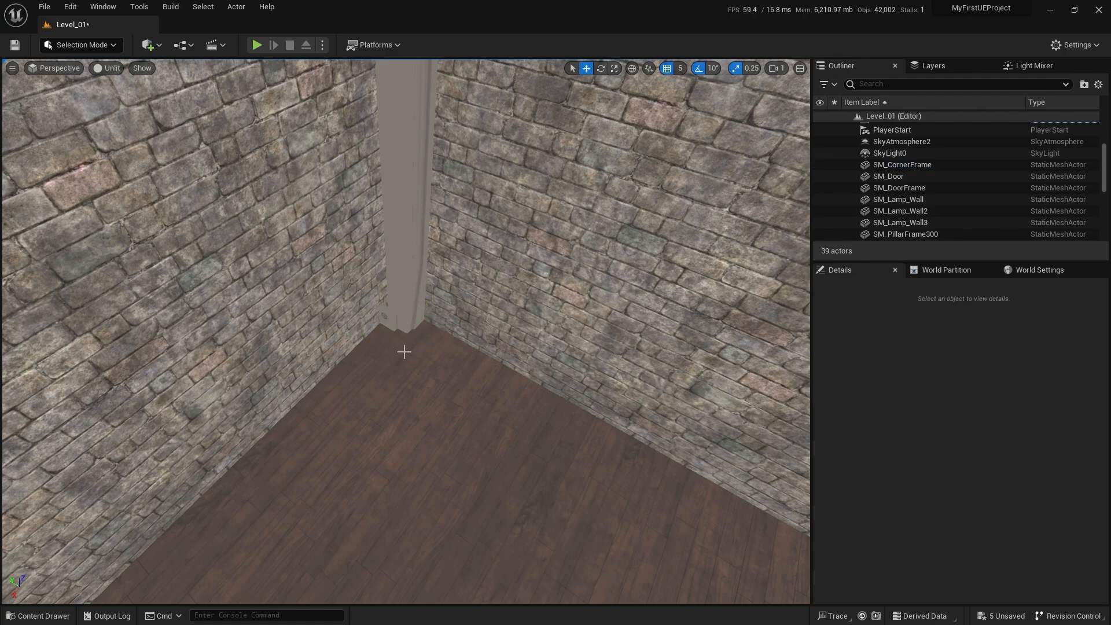
pyautogui.click(390, 325)
pyautogui.press('Escape')
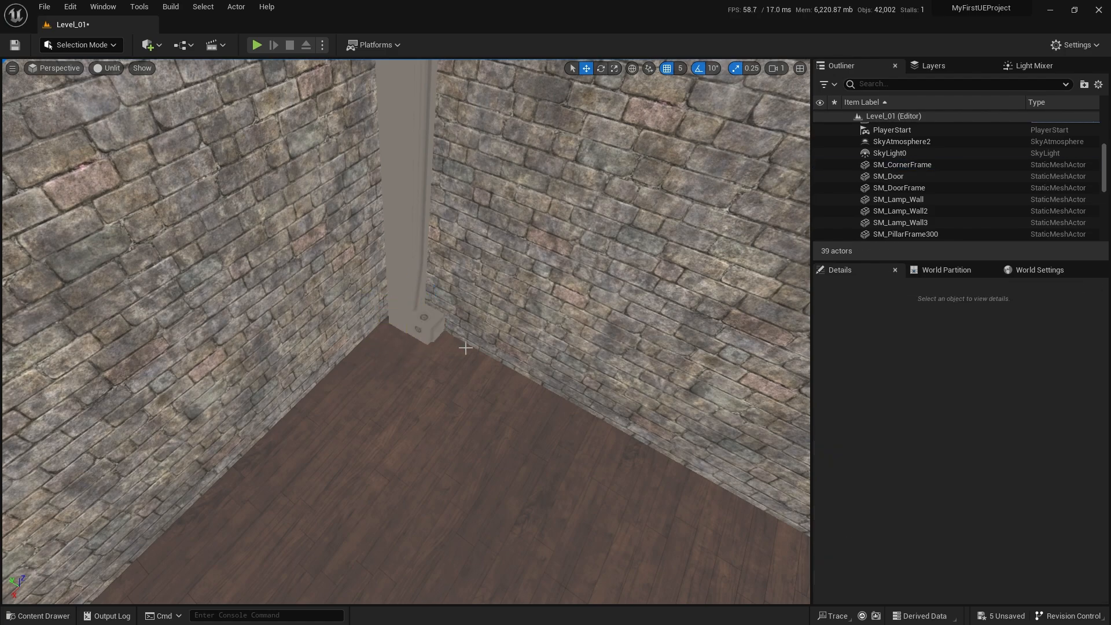
# Step: Try tilting the corner frame at the pillar's base, and delete it
pyautogui.moveTo(463, 347); pyautogui.dragTo(463, 295, button='right')
pyautogui.press('w')
pyautogui.click(516, 524)
pyautogui.press('f')
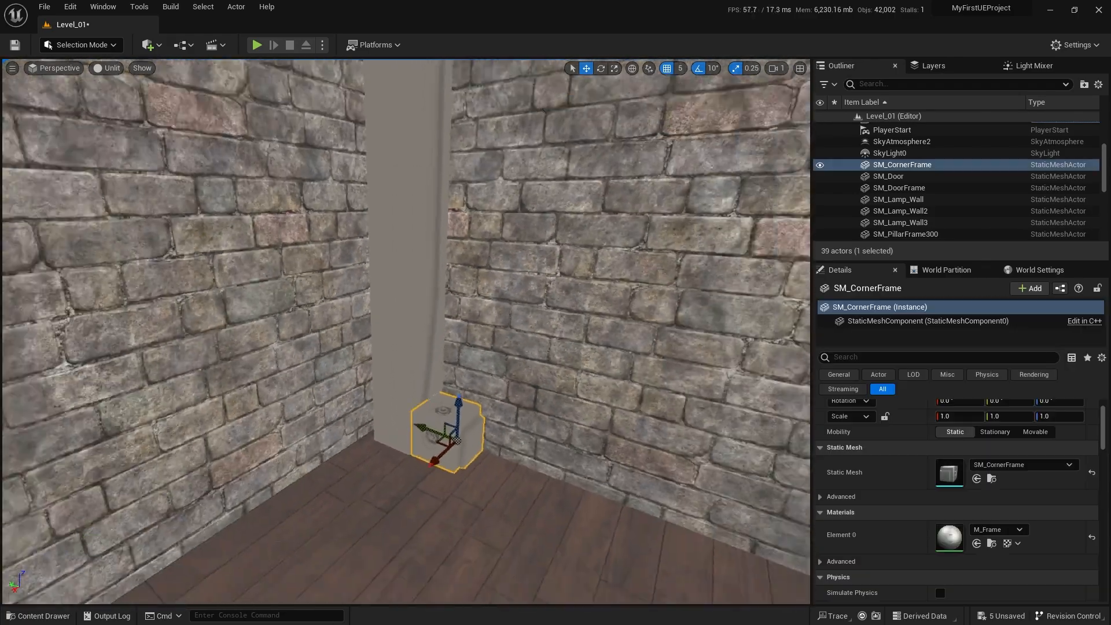
pyautogui.moveTo(456, 385); pyautogui.dragTo(422, 375)
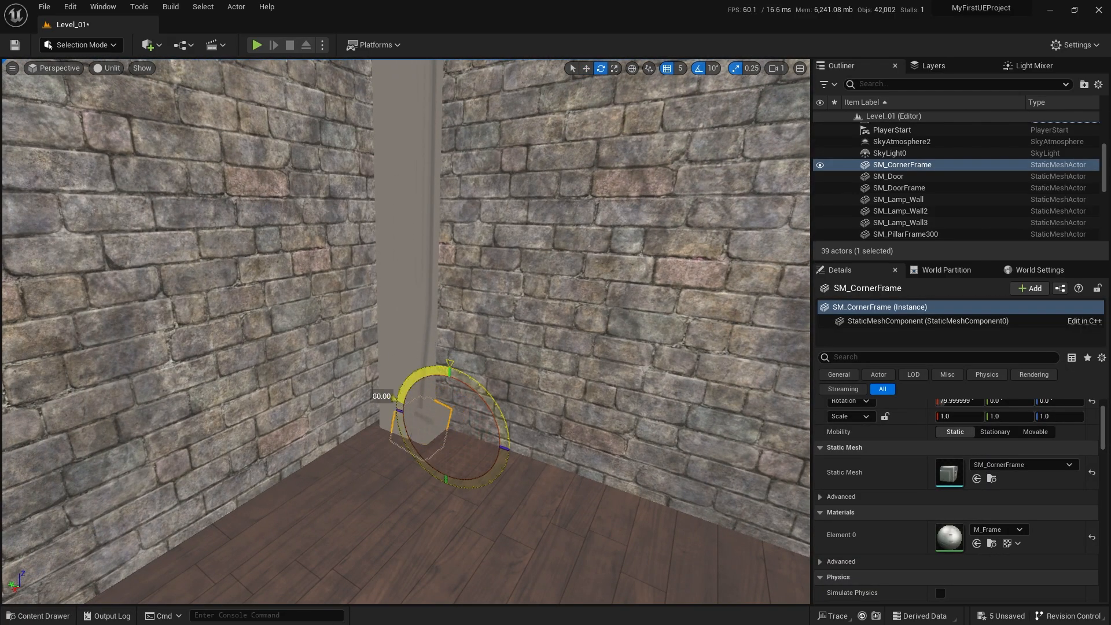
pyautogui.press('Delete')
# Step: Place an SM_Shelf prop on the empty side wall near the room corner
pyautogui.moveTo(474, 379); pyautogui.dragTo(647, 327, button='right')
pyautogui.press('w')
pyautogui.moveTo(424, 406); pyautogui.dragTo(412, 382, button='right')
pyautogui.hotkey('ctrl', 'space')
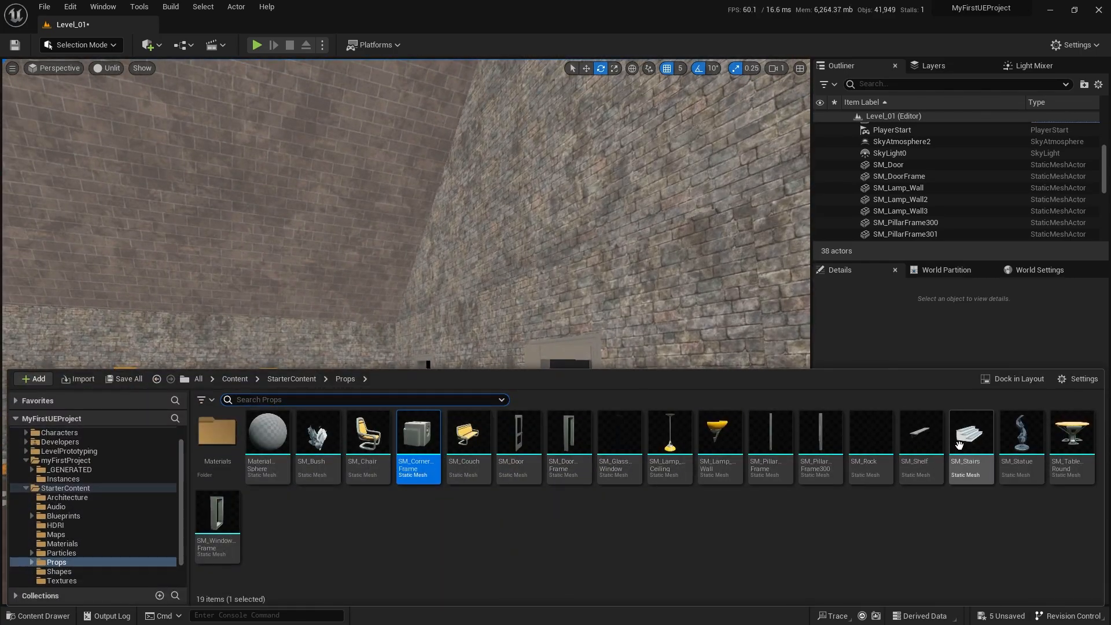
pyautogui.click(819, 349)
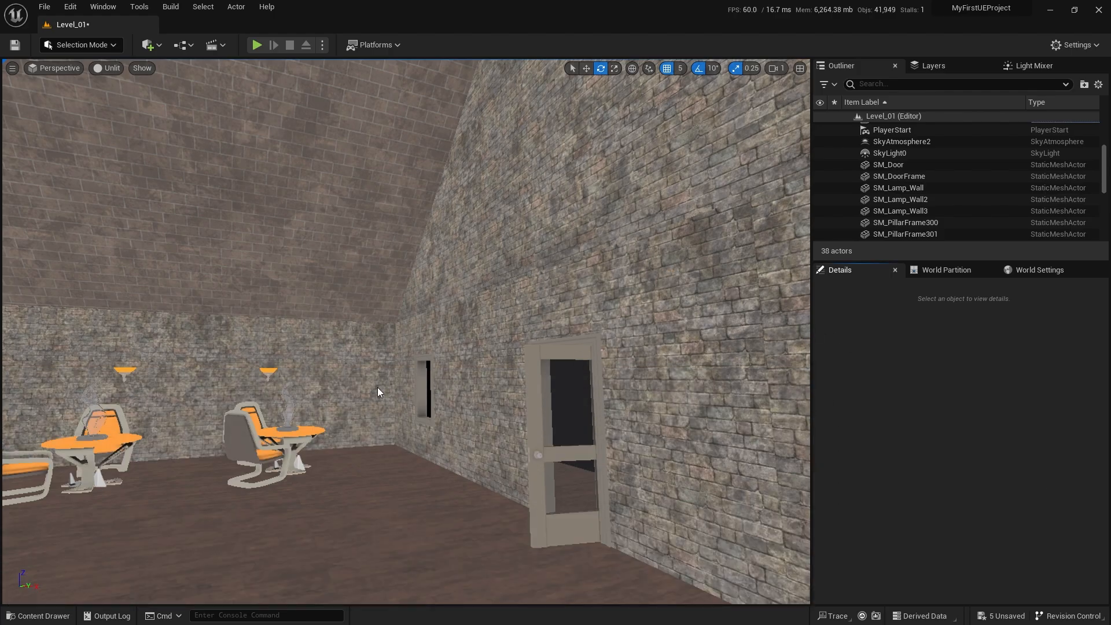
pyautogui.moveTo(378, 387); pyautogui.dragTo(156, 414, button='right')
pyautogui.press('s')
pyautogui.moveTo(531, 409); pyautogui.dragTo(463, 394, button='right')
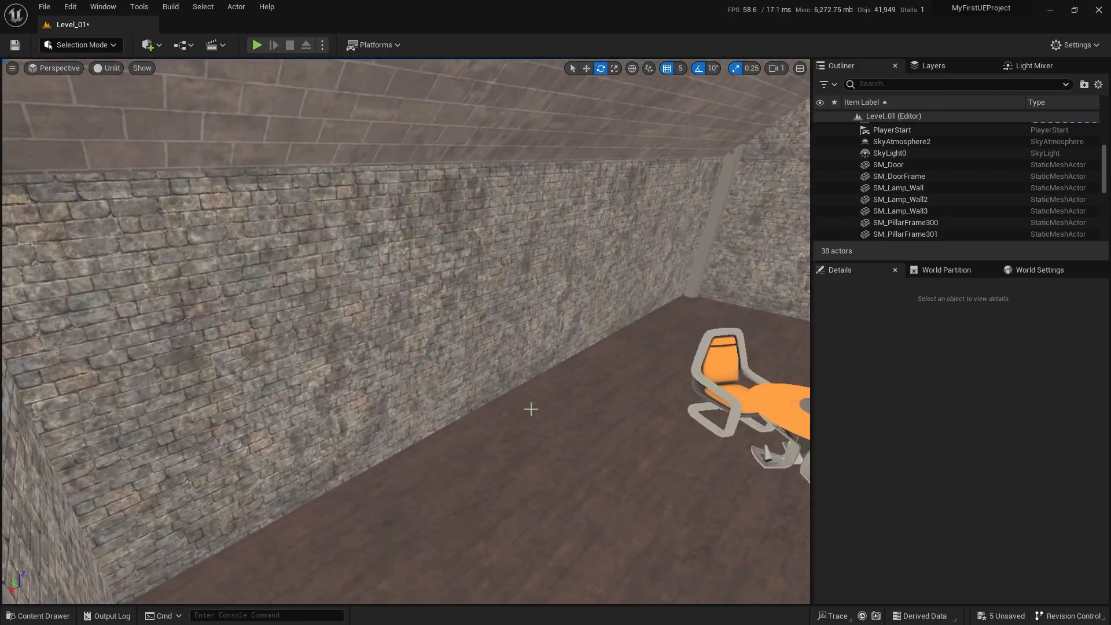
pyautogui.hotkey('ctrl', 'space')
pyautogui.moveTo(917, 444); pyautogui.dragTo(530, 400)
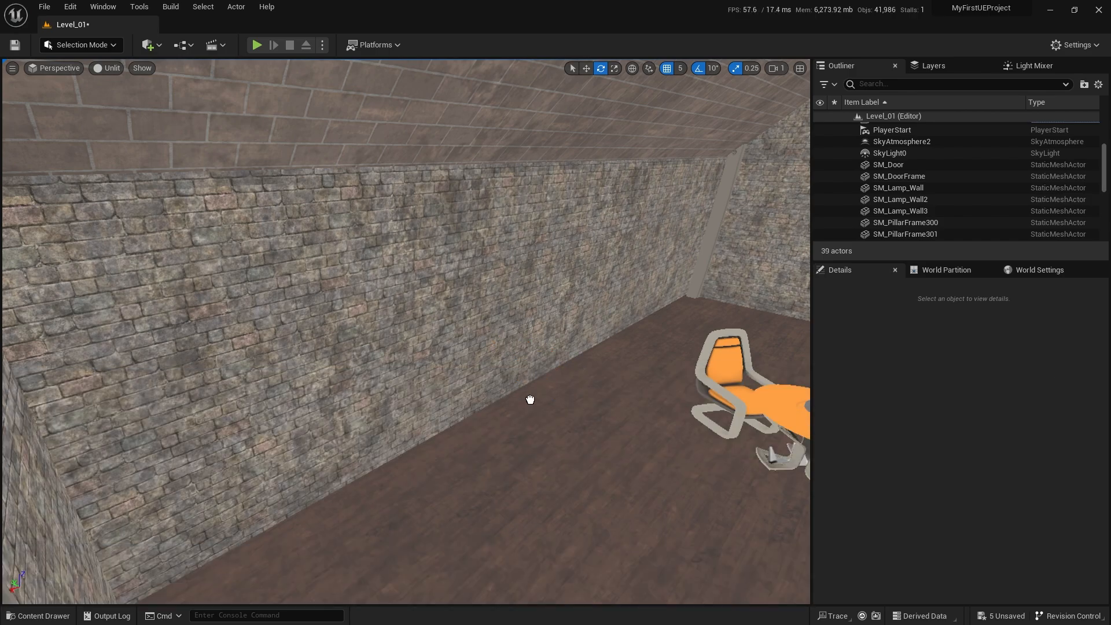
# Step: Turn the shelf to -90° so it sits flat against the wall, and duplicate it along the wall
pyautogui.click(465, 338)
pyautogui.moveTo(501, 354); pyautogui.dragTo(512, 376)
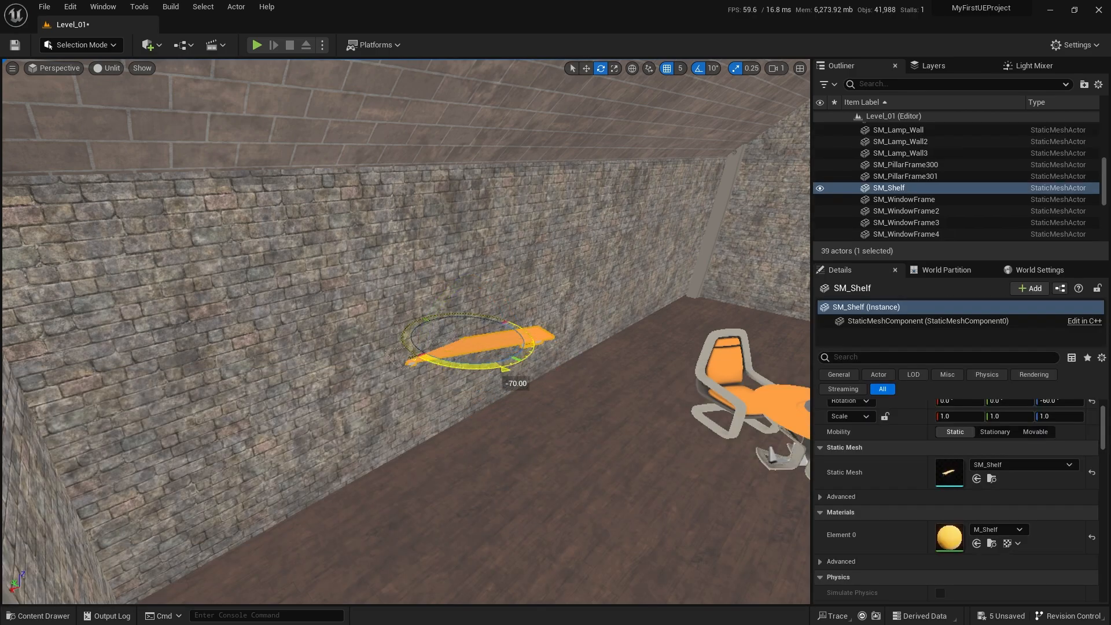
pyautogui.moveTo(439, 352); pyautogui.dragTo(461, 325)
pyautogui.moveTo(434, 384); pyautogui.dragTo(324, 384, button='right')
pyautogui.press('w')
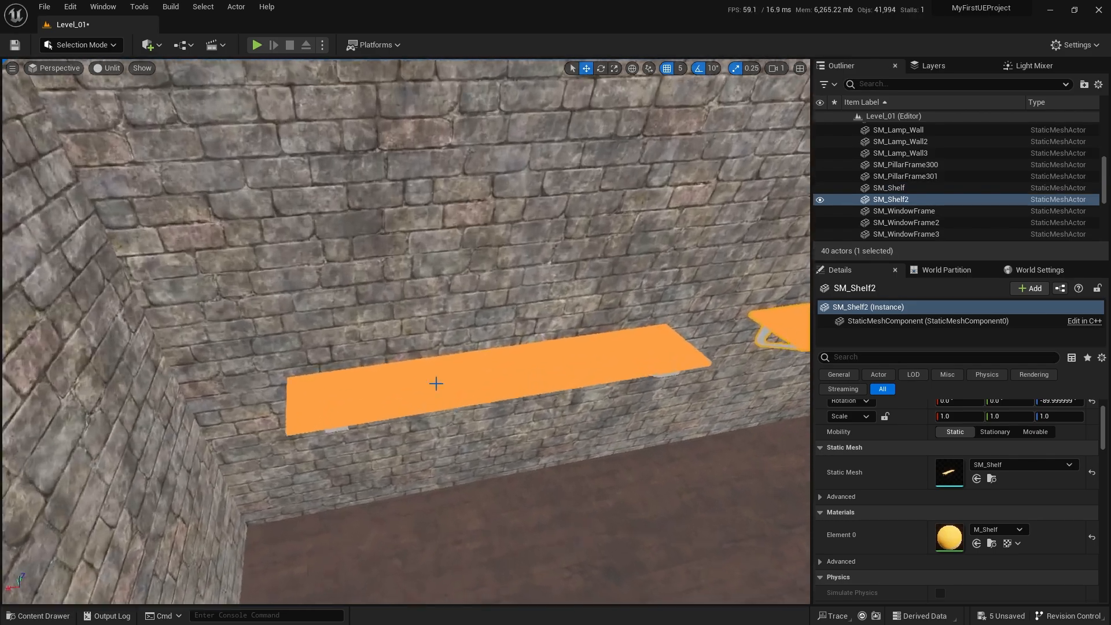
# Step: Place an SM_Statue prop on the end of the duplicated shelf, scaled to 0.5 and rotated to about -120°
pyautogui.hotkey('ctrl', 'space')
pyautogui.moveTo(1022, 435); pyautogui.dragTo(341, 435)
pyautogui.press('r')
pyautogui.press('w')
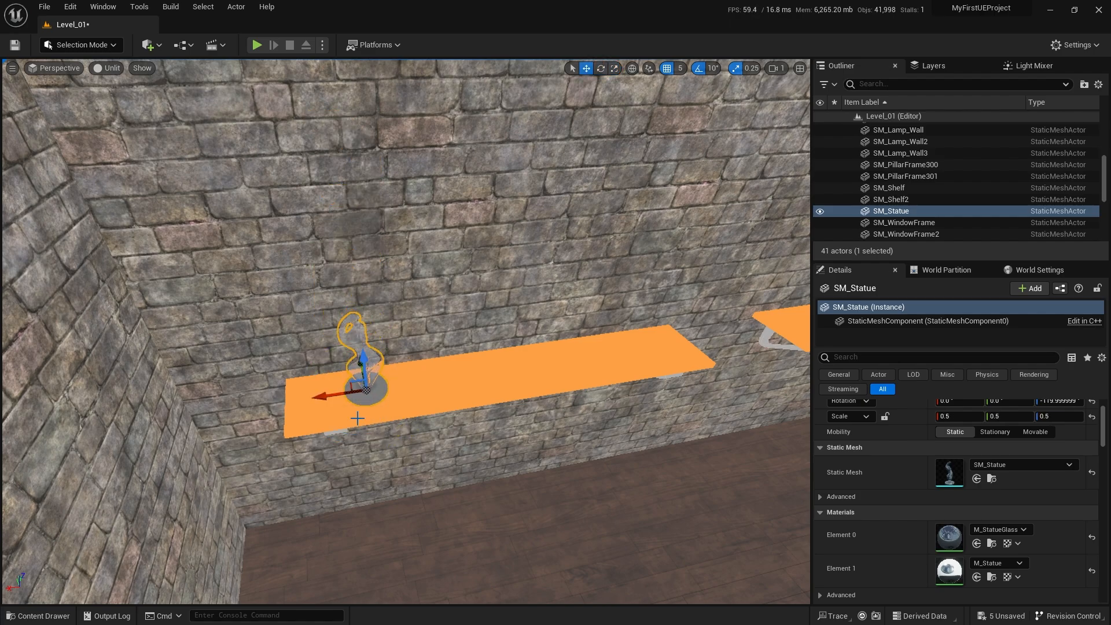
# Step: Duplicate the small statue along the first wall shelf and position the copy beside the original
pyautogui.keyDown('alt'); pyautogui.moveTo(317, 391); pyautogui.dragTo(579, 387); pyautogui.keyUp('alt')
pyautogui.press('e')
pyautogui.press('w')
pyautogui.moveTo(597, 343); pyautogui.dragTo(510, 356)
pyautogui.press('Escape')
# Step: Duplicate the second wall shelf along the wall to make a third shelf in line with the others
pyautogui.moveTo(511, 356); pyautogui.dragTo(720, 347, button='right')
pyautogui.moveTo(563, 363); pyautogui.dragTo(549, 364, button='right')
pyautogui.moveTo(497, 407); pyautogui.dragTo(280, 303, button='right')
pyautogui.click(391, 268)
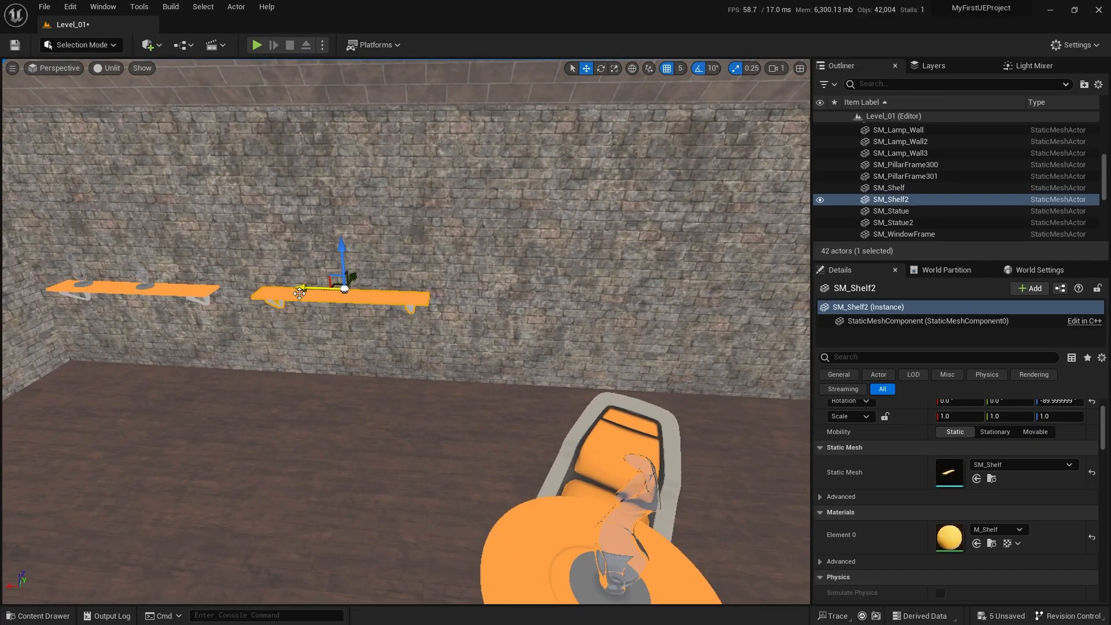
pyautogui.keyDown('alt'); pyautogui.moveTo(299, 293); pyautogui.dragTo(479, 308); pyautogui.keyUp('alt')
pyautogui.press('Escape')
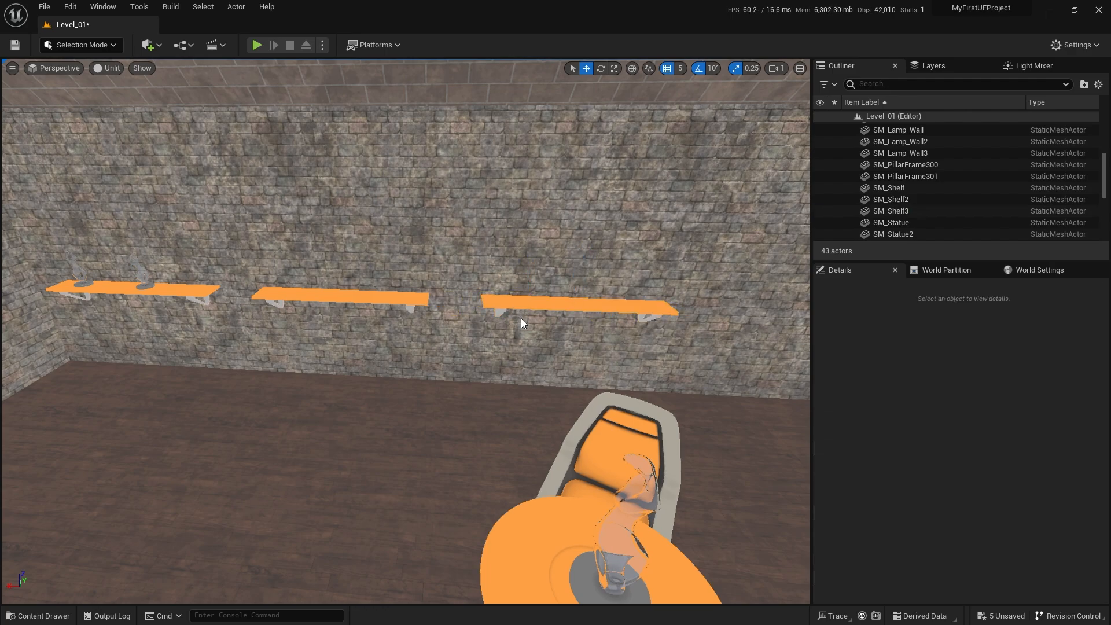
# Step: Play-test the level by walking the character to the house and around its furnished interior, and end the play session
pyautogui.click(256, 45)
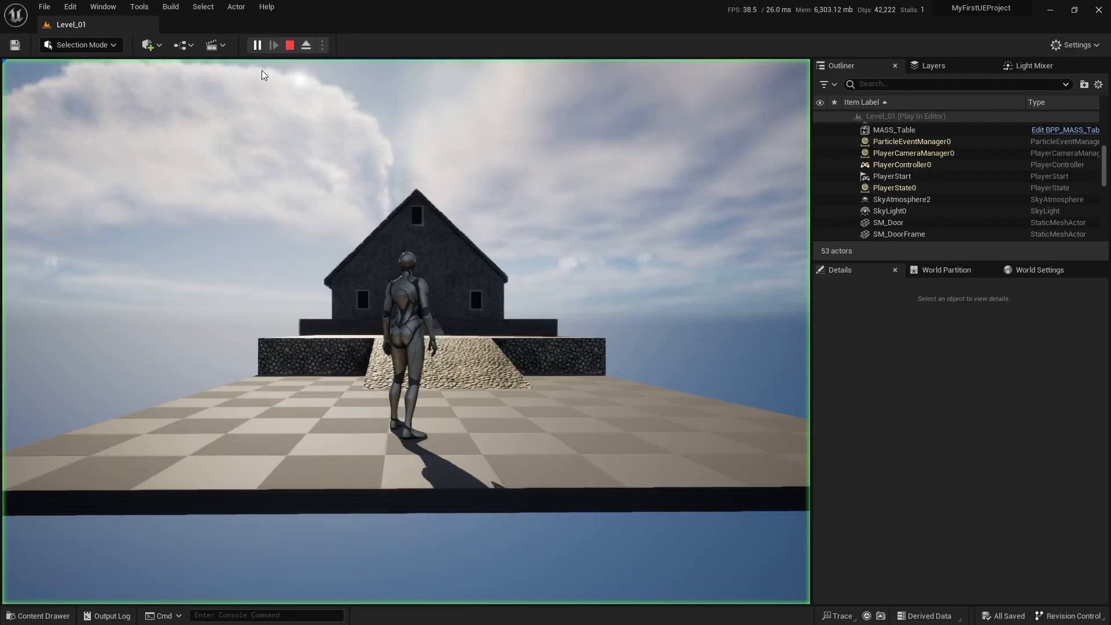
pyautogui.press('w')
pyautogui.press('w')
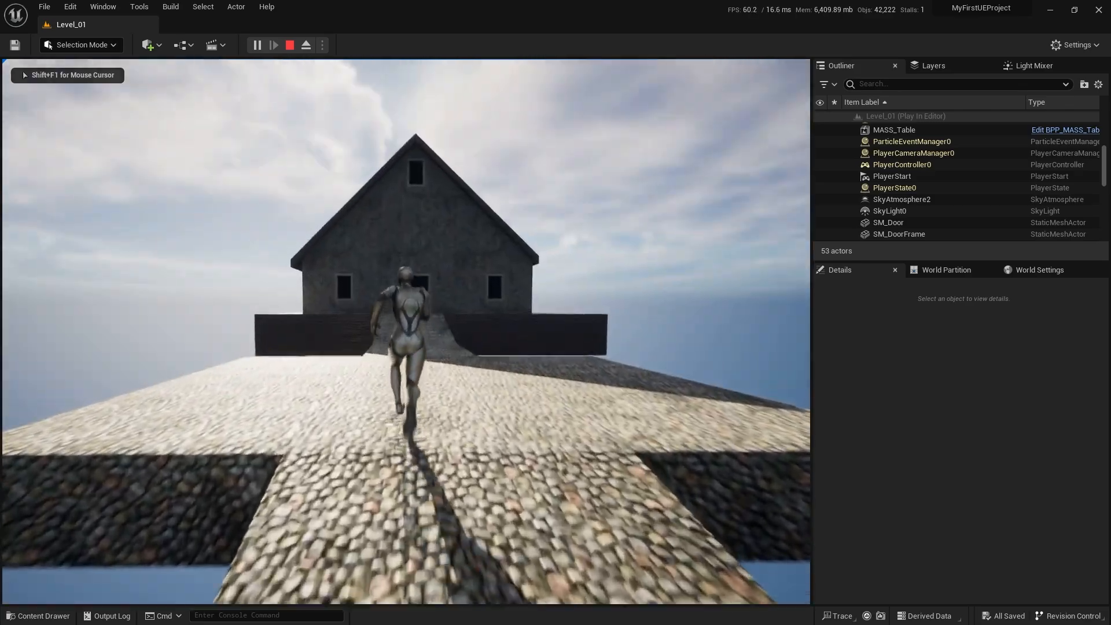
pyautogui.press('w')
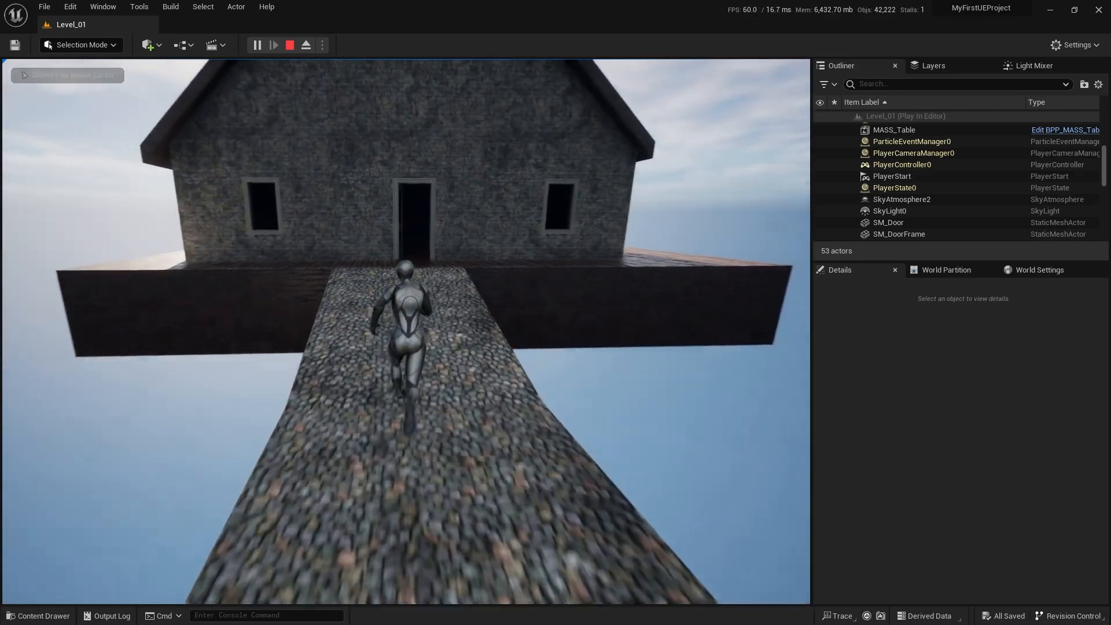
pyautogui.press('w')
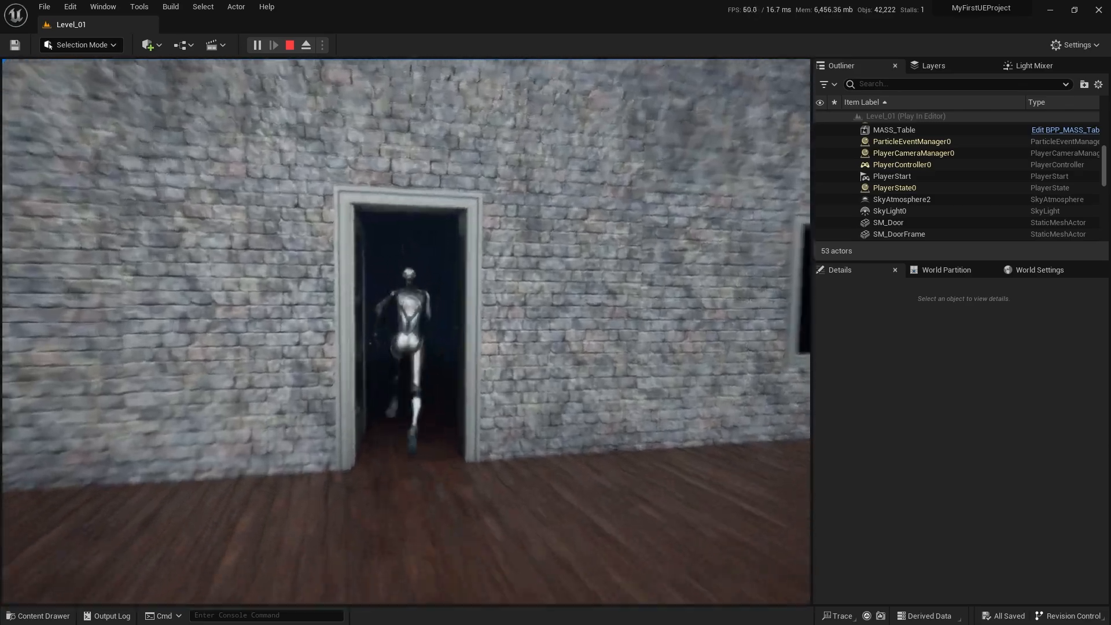
pyautogui.press('w')
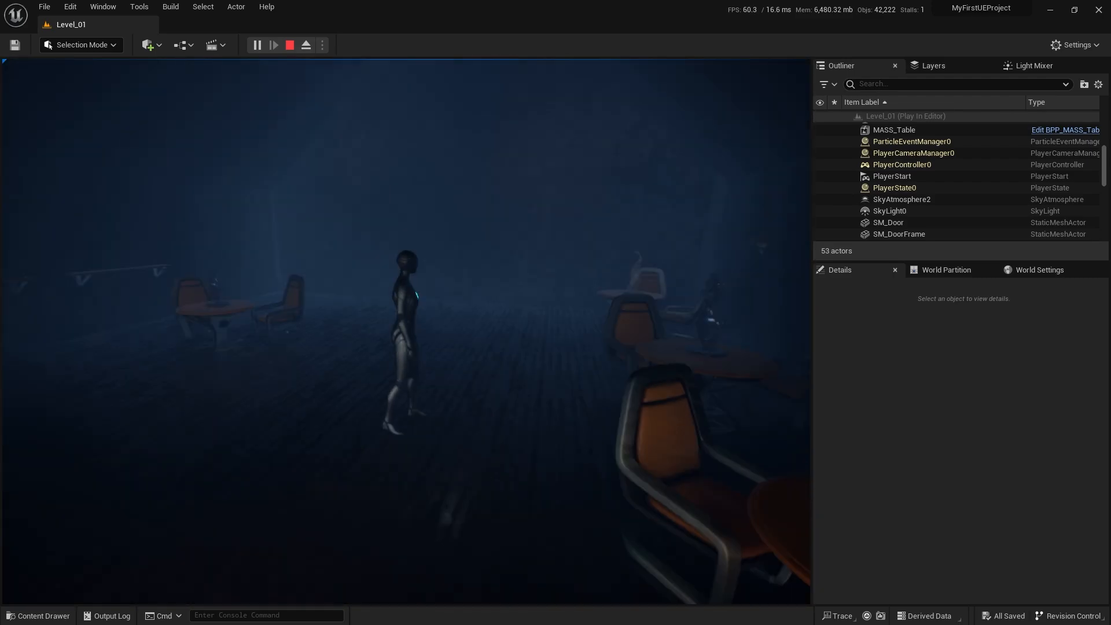
pyautogui.press('w')
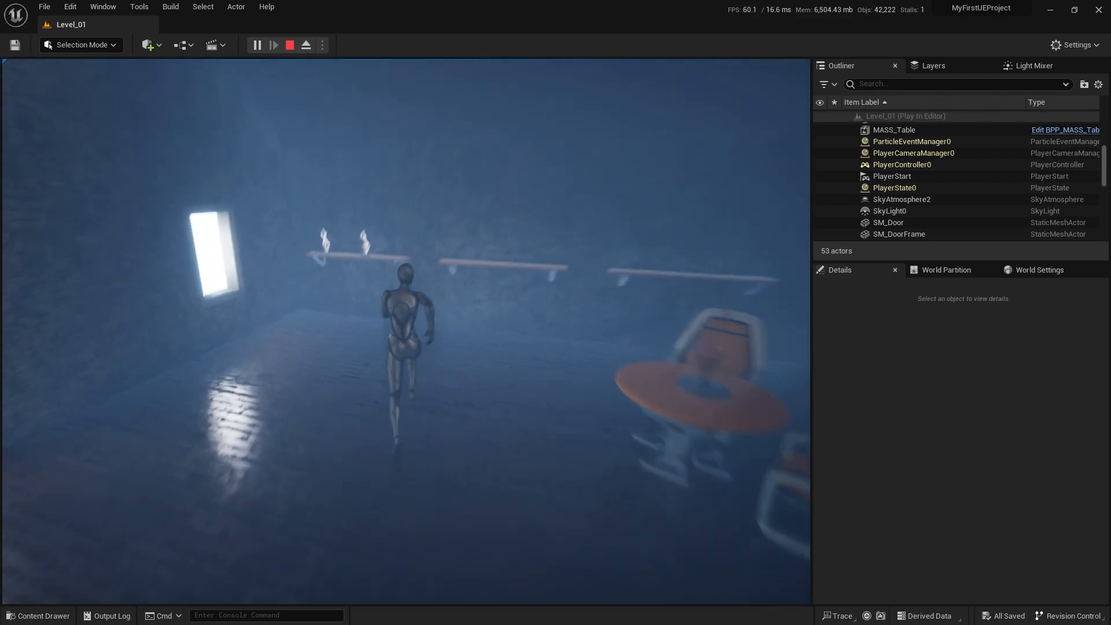
pyautogui.press('w')
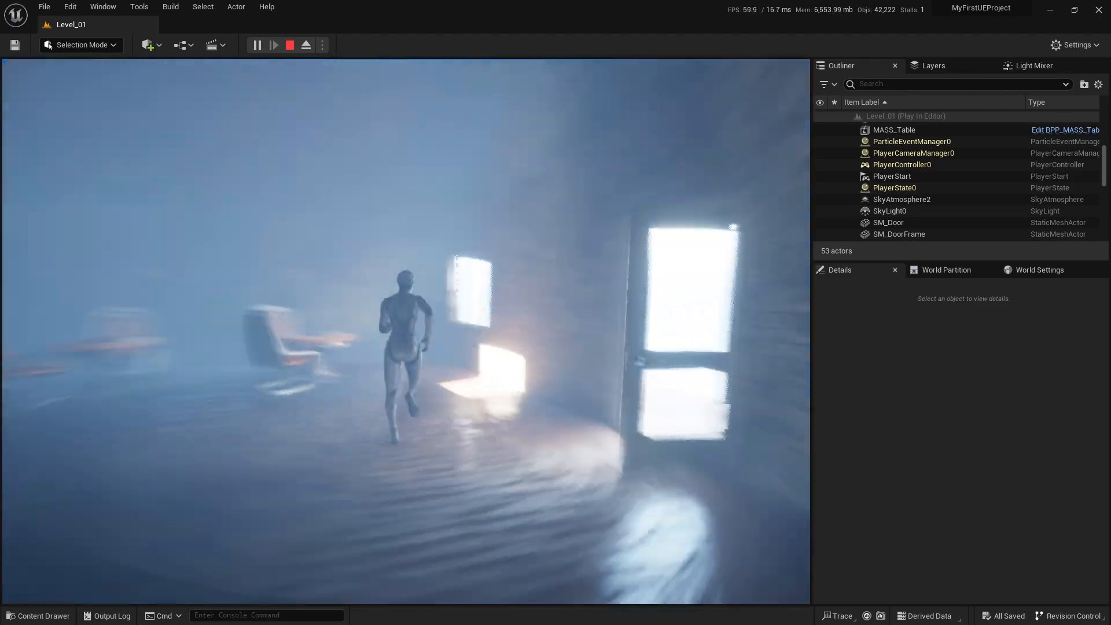
pyautogui.press('w')
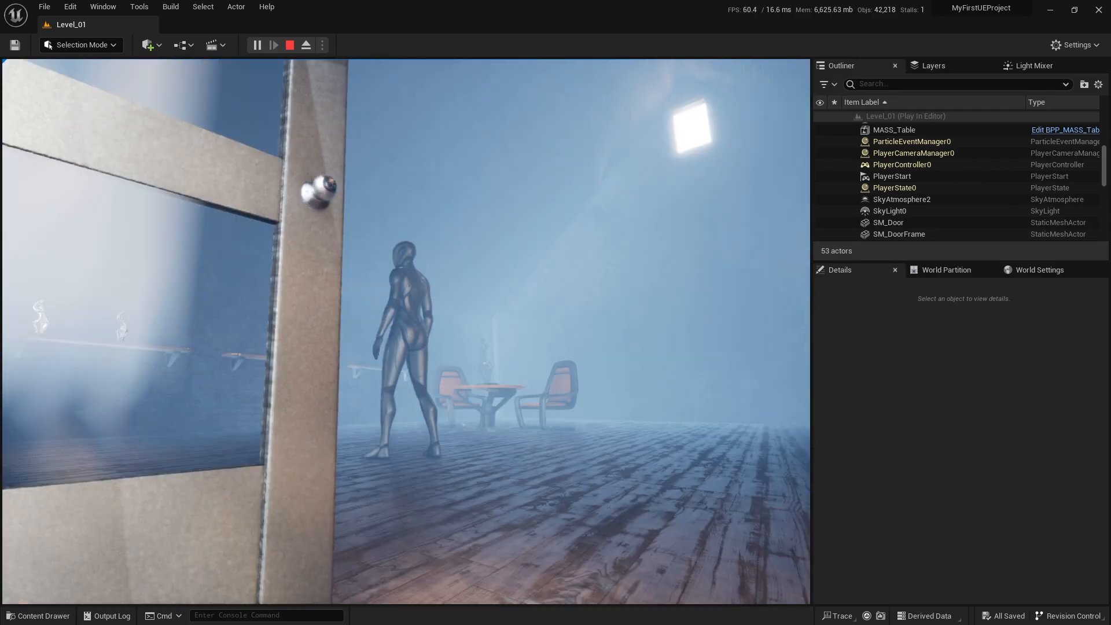
pyautogui.press('w')
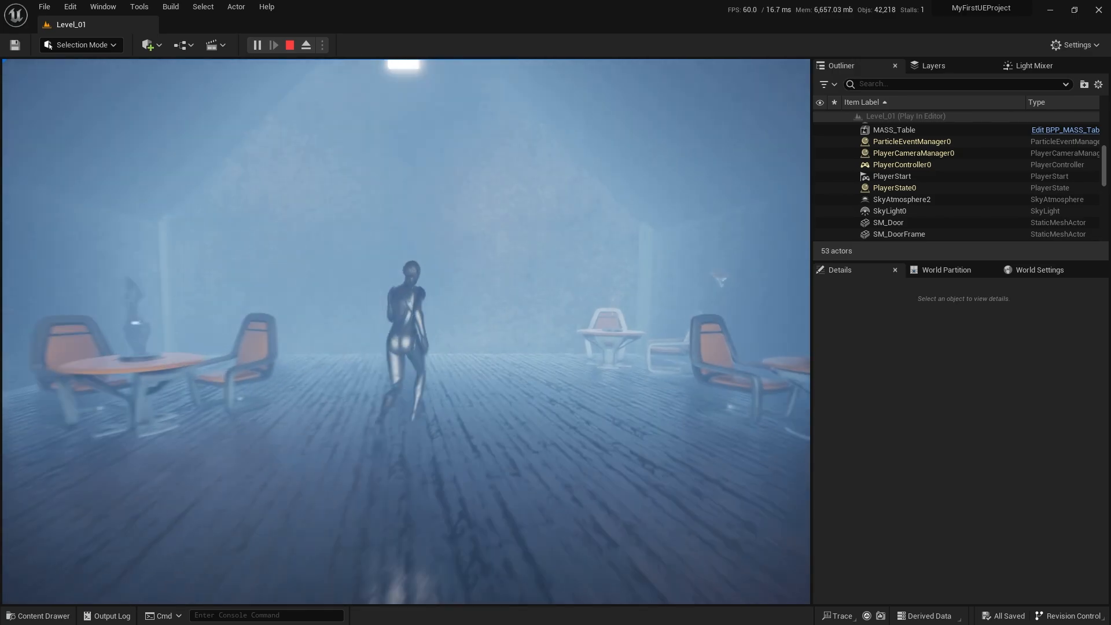
pyautogui.press('w')
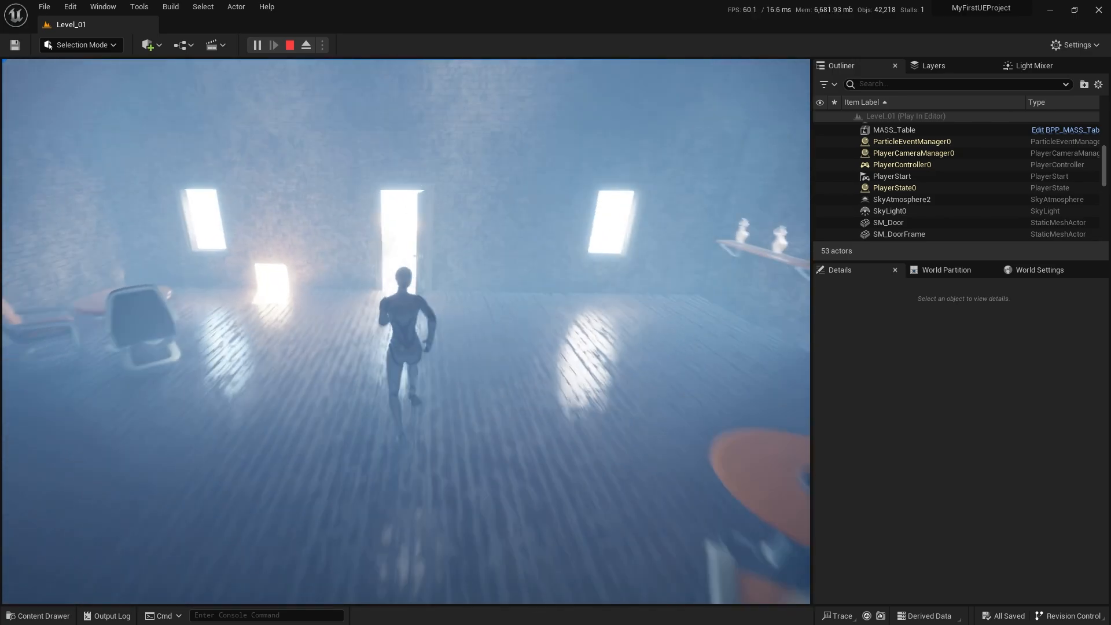
pyautogui.press('w')
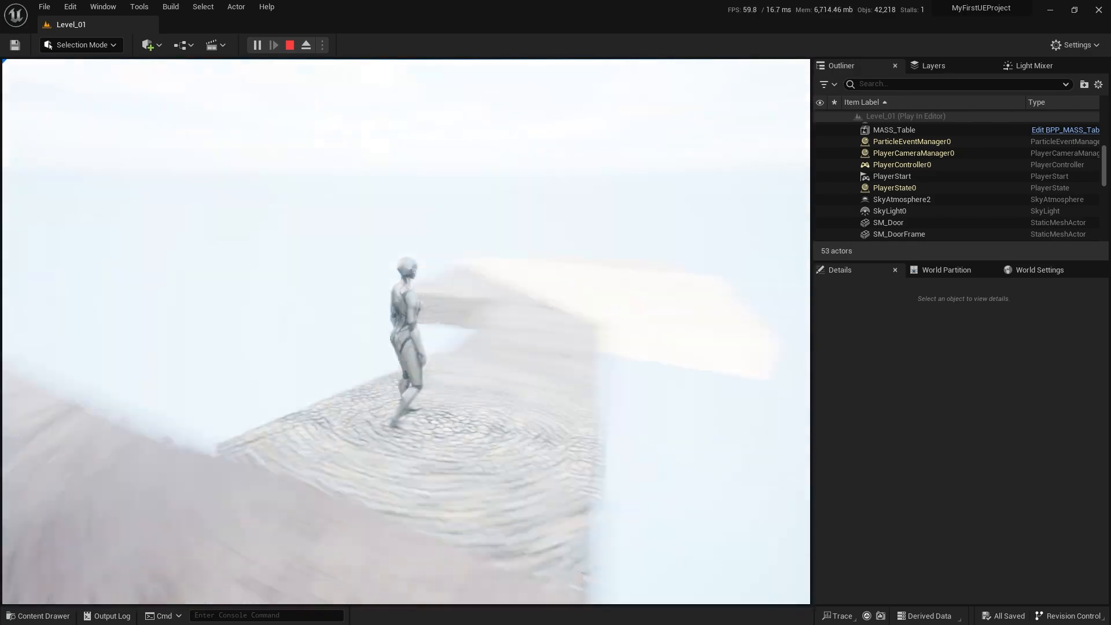
pyautogui.press('w')
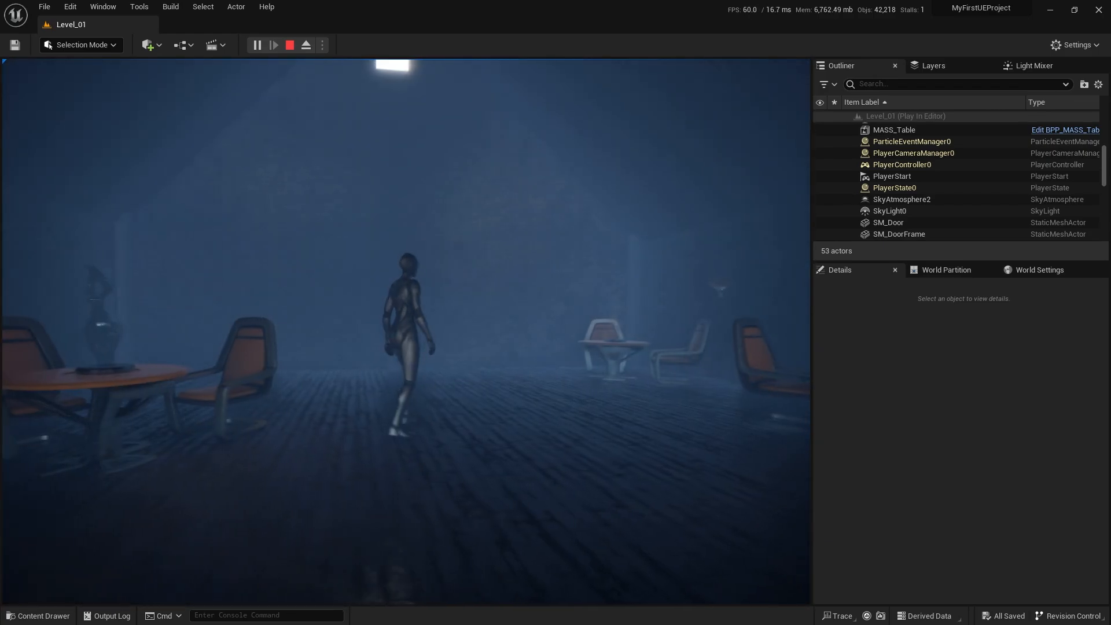
pyautogui.press('s')
pyautogui.press('Escape')
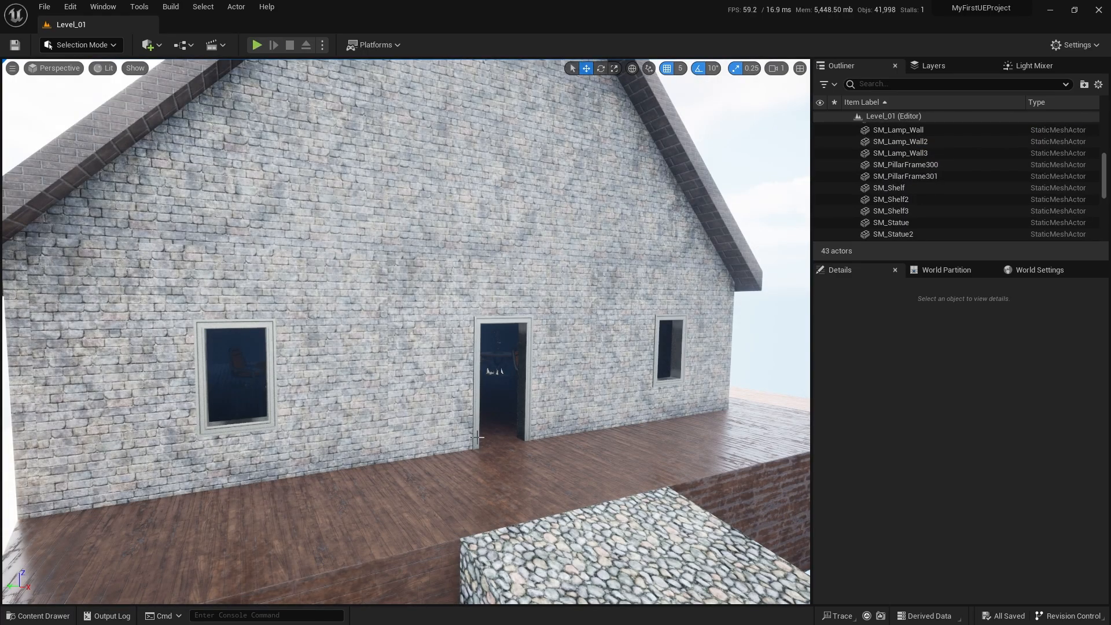
# Step: Place a Point Light at the nearest wall lamp inside the house
pyautogui.moveTo(476, 437); pyautogui.dragTo(552, 458, button='right')
pyautogui.press('w')
pyautogui.press('w')
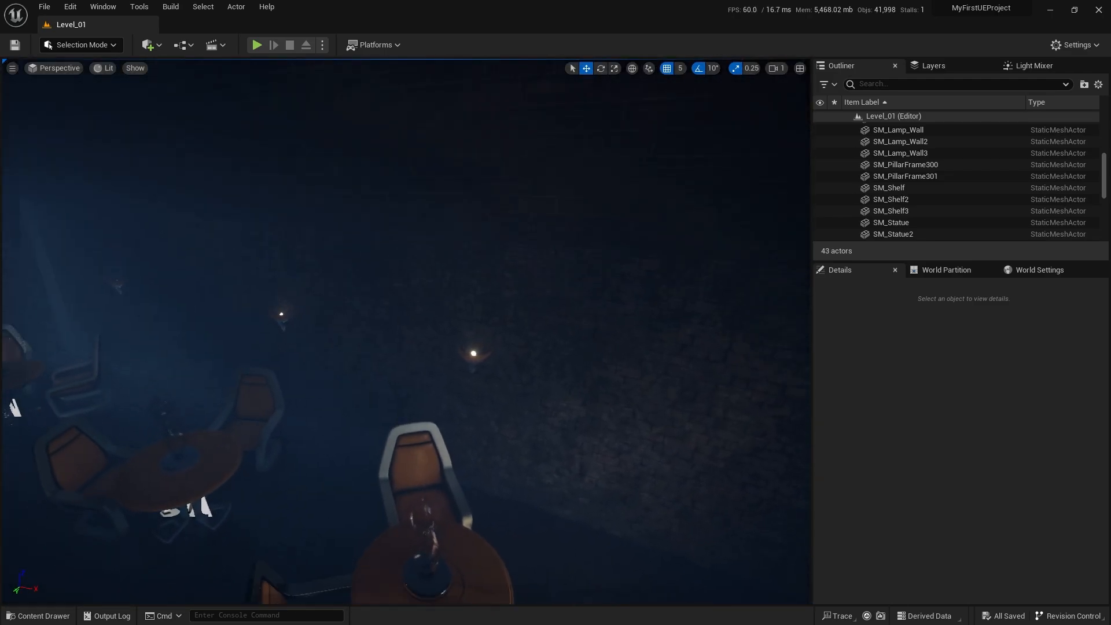
pyautogui.click(141, 48)
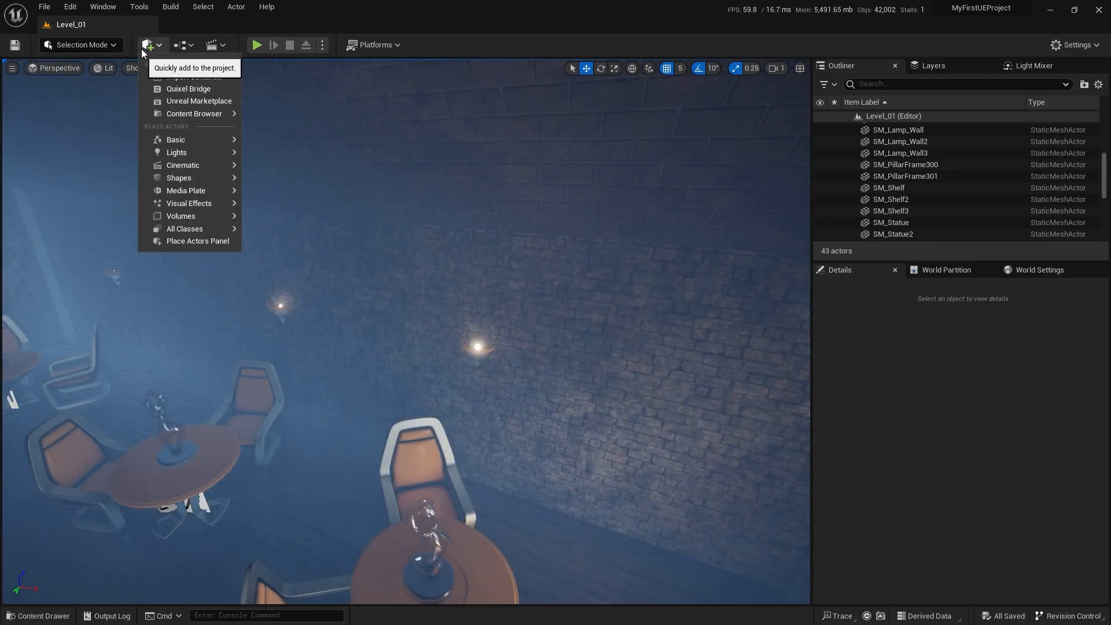
pyautogui.moveTo(183, 150)
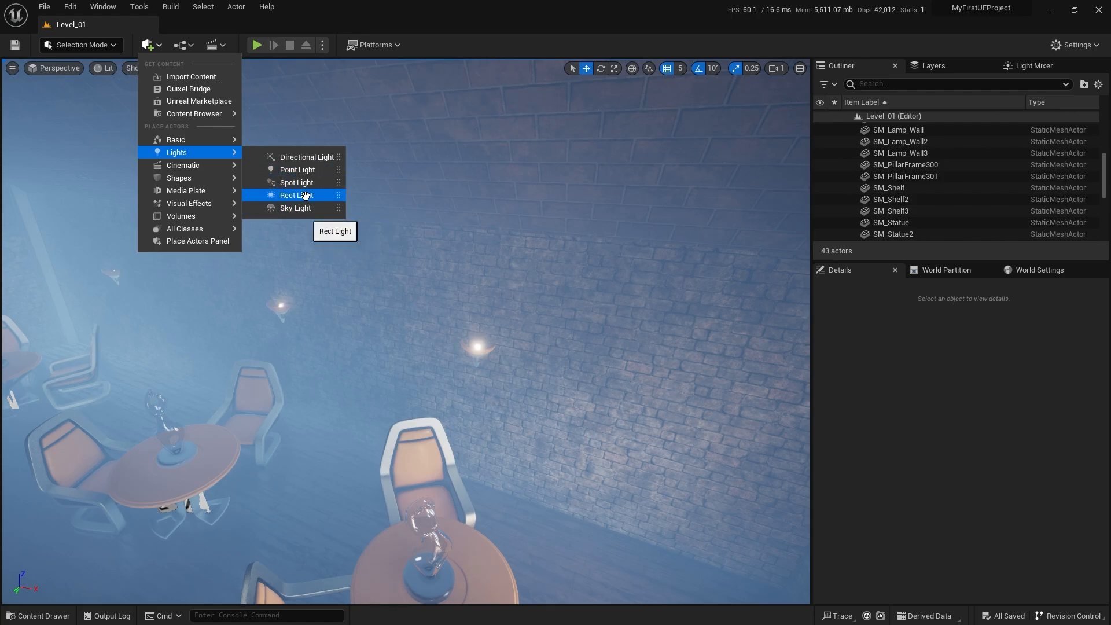
pyautogui.moveTo(501, 259)
pyautogui.mouseDown(button='right')
pyautogui.moveTo(643, 267)
pyautogui.moveTo(439, 272)
pyautogui.moveTo(496, 251)
pyautogui.mouseUp(button='right')
pyautogui.press('w')
pyautogui.hotkey('ctrl', 'space')
pyautogui.moveTo(382, 317); pyautogui.dragTo(356, 348, button='right')
pyautogui.click(148, 45)
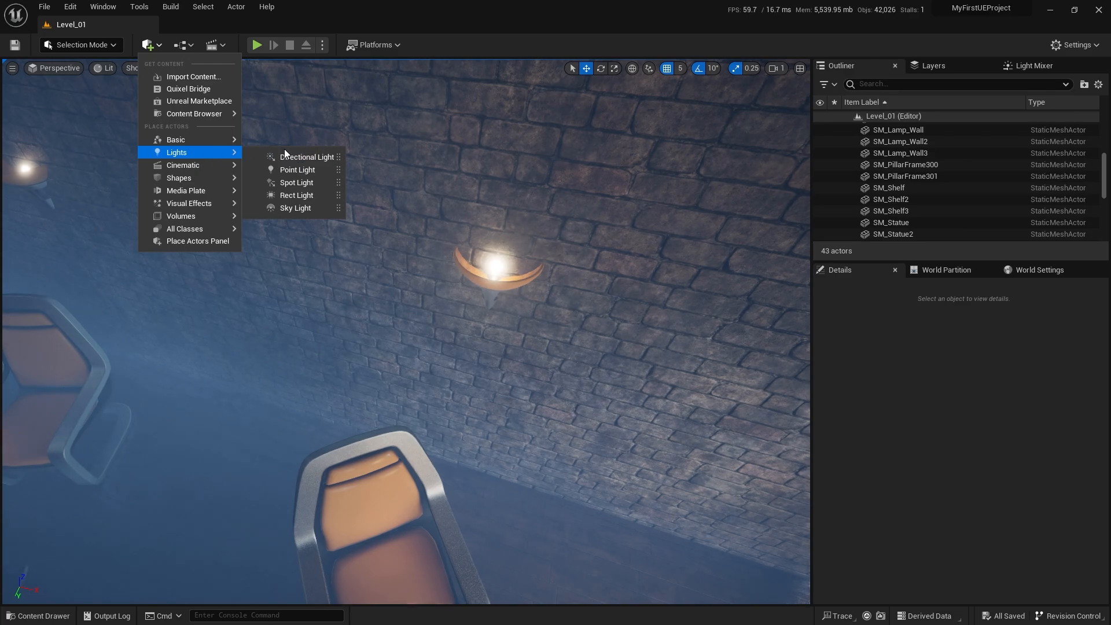
pyautogui.click(297, 170)
pyautogui.moveTo(524, 202); pyautogui.dragTo(523, 205)
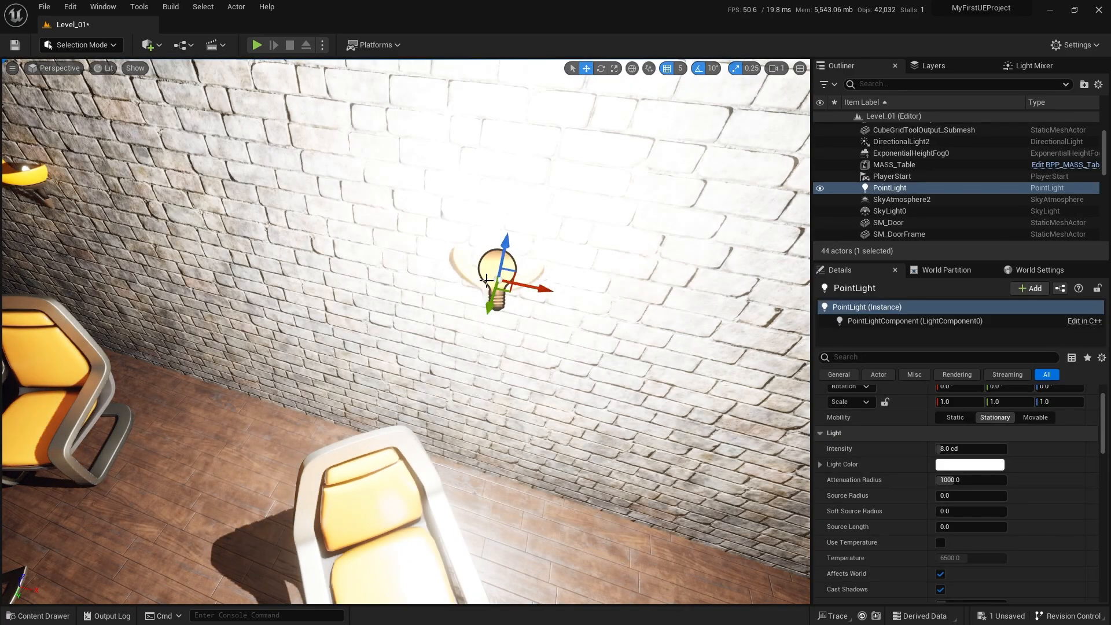
# Step: Move the point light toward the wall so it sits directly above the lamp
pyautogui.scroll(-4, 491, 232)
pyautogui.moveTo(522, 205); pyautogui.dragTo(485, 284, button='right')
pyautogui.moveTo(517, 348); pyautogui.dragTo(578, 341)
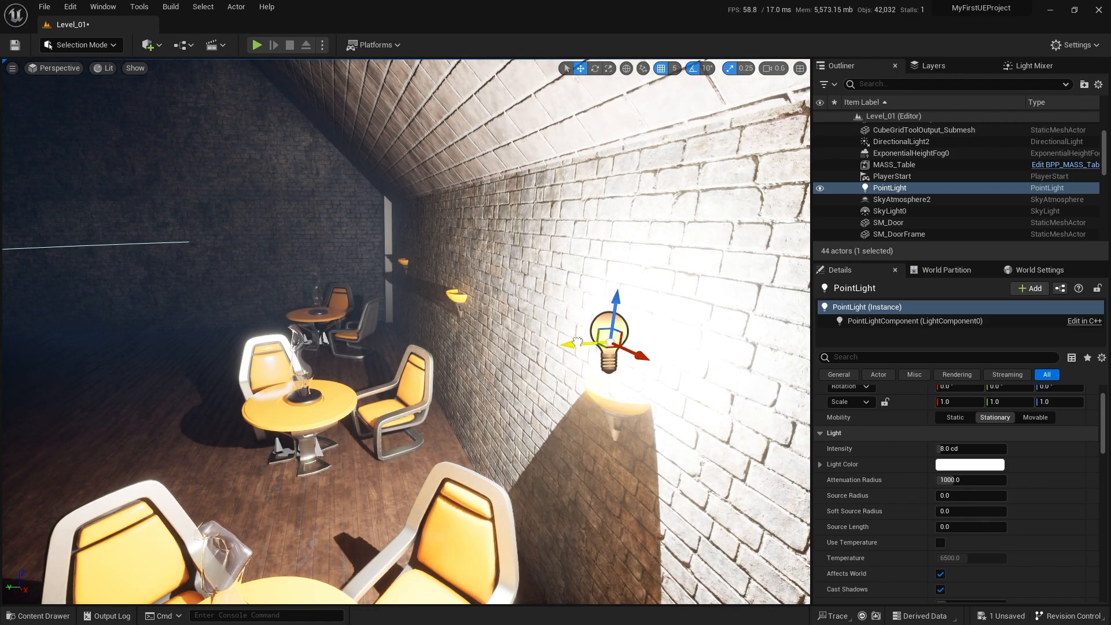
pyautogui.moveTo(577, 342)
pyautogui.mouseDown(button='right')
pyautogui.moveTo(553, 368)
pyautogui.moveTo(578, 363)
pyautogui.mouseUp(button='right')
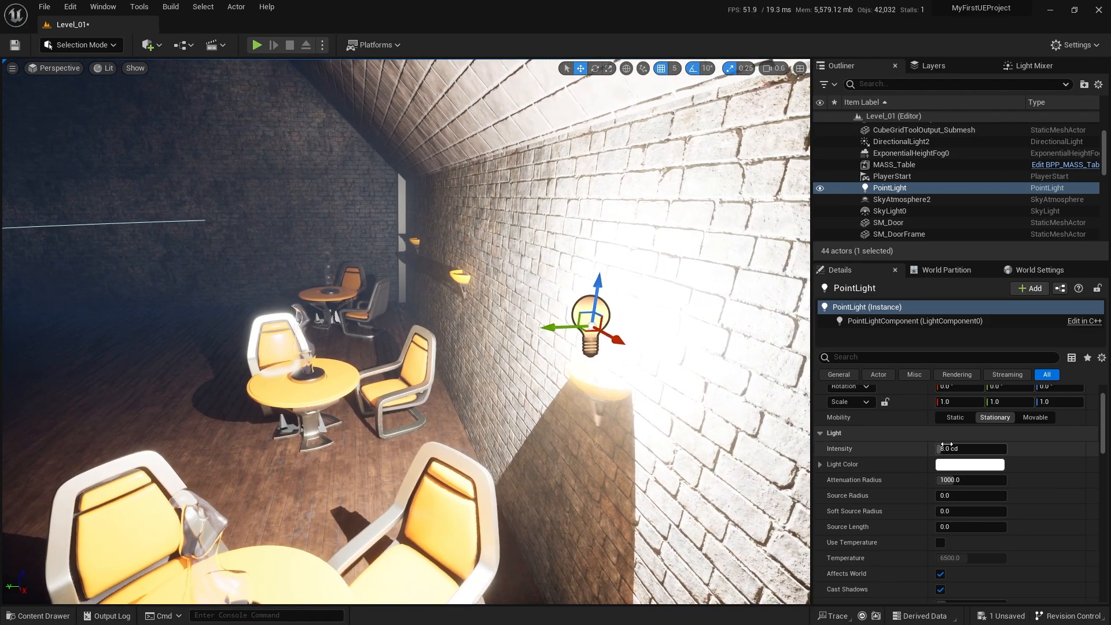
# Step: Set the point light's intensity to 3 cd and its light color to a warm peach, hex sRGB FFE5BBFF
pyautogui.write('3')
pyautogui.press('Return')
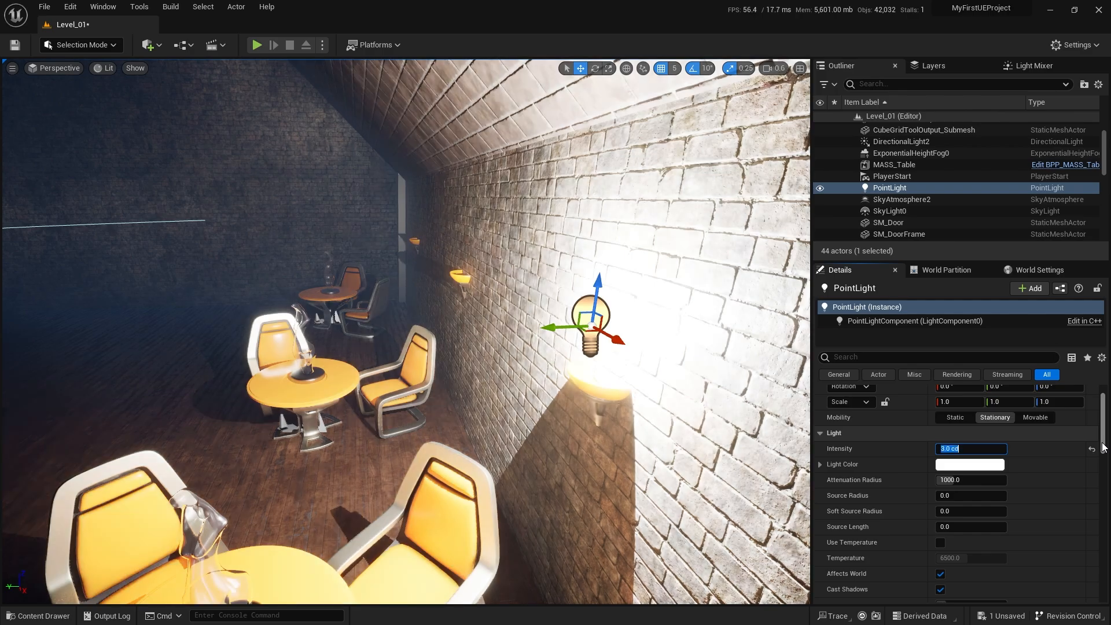
pyautogui.moveTo(617, 443); pyautogui.dragTo(635, 461, button='right')
pyautogui.click(982, 467)
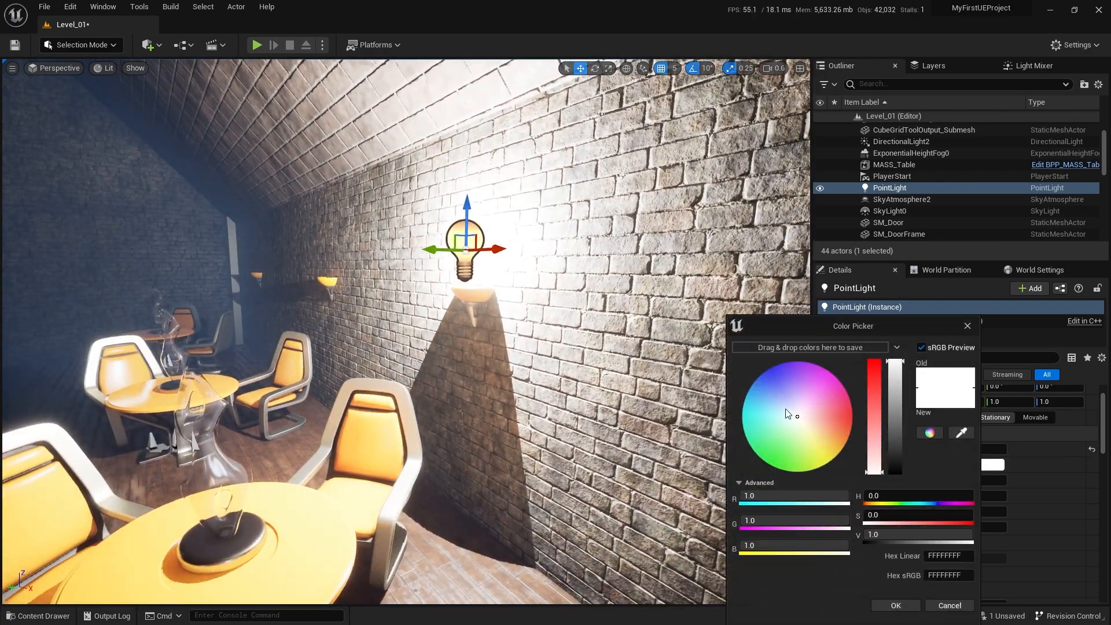
pyautogui.moveTo(799, 419); pyautogui.dragTo(820, 432)
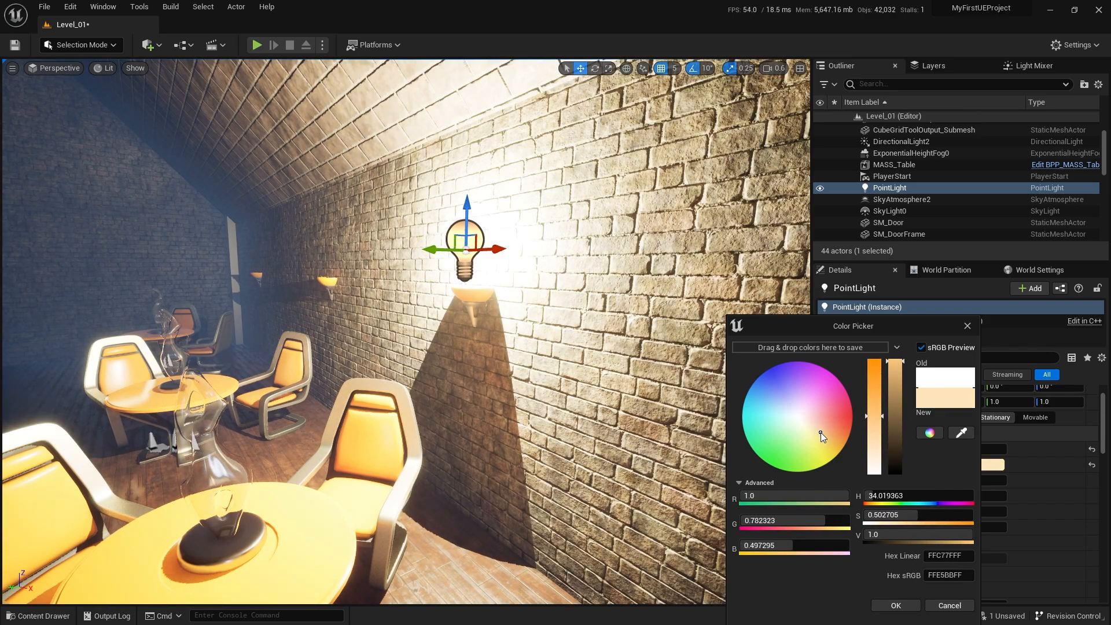
pyautogui.click(884, 607)
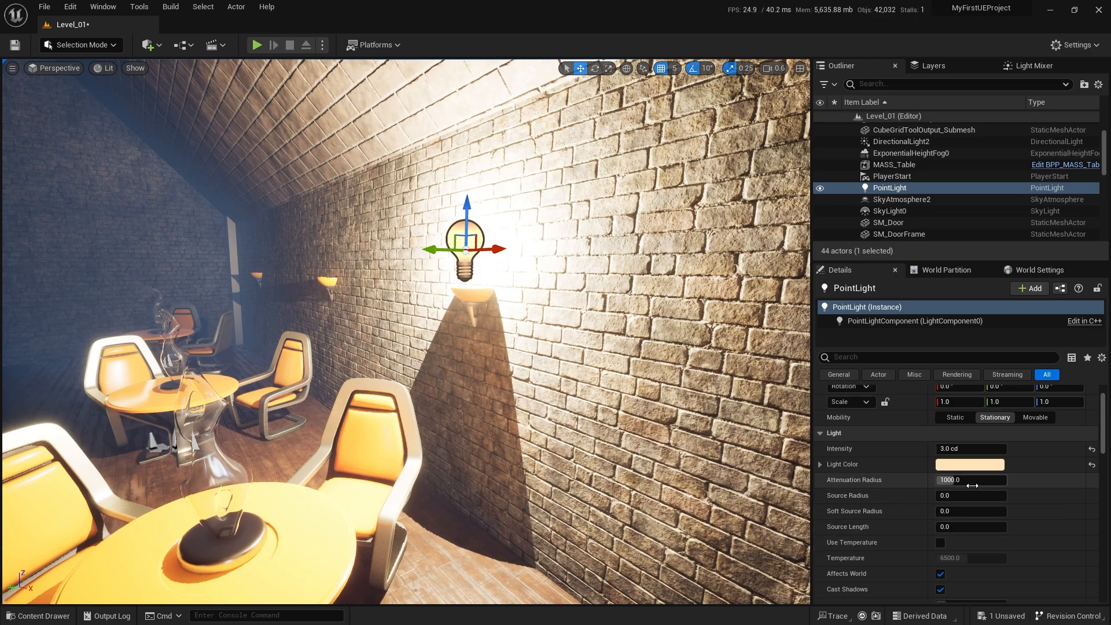
# Step: Reduce the point light's attenuation radius to about 141 and check the lit area on the wall
pyautogui.moveTo(973, 483); pyautogui.dragTo(955, 483)
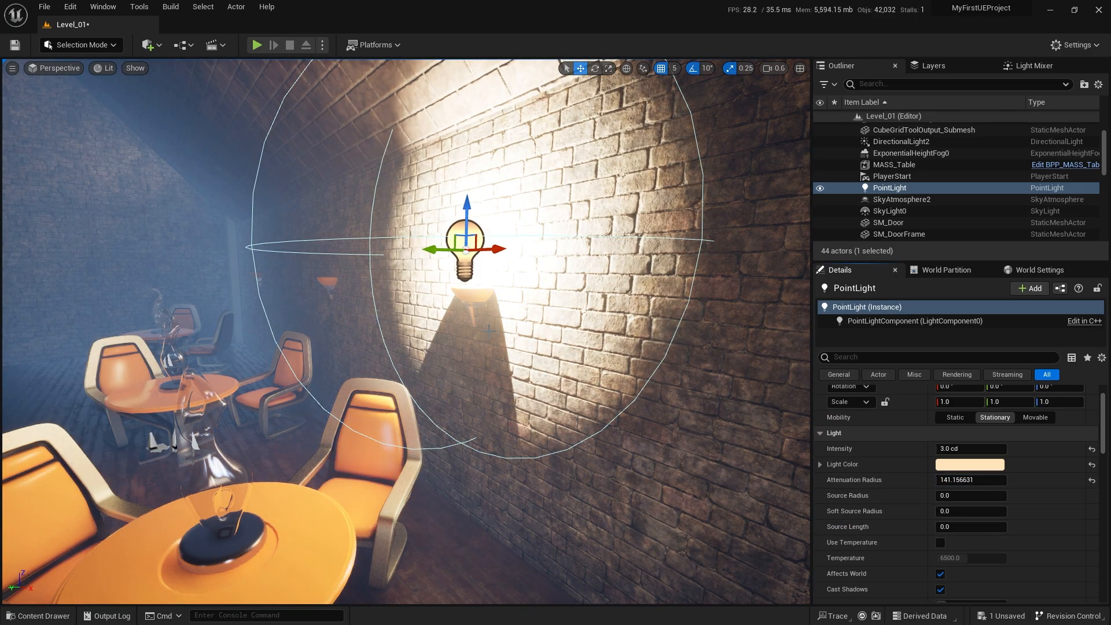
pyautogui.moveTo(520, 347); pyautogui.dragTo(602, 358, button='right')
pyautogui.press('s')
pyautogui.moveTo(484, 330); pyautogui.dragTo(385, 332, button='right')
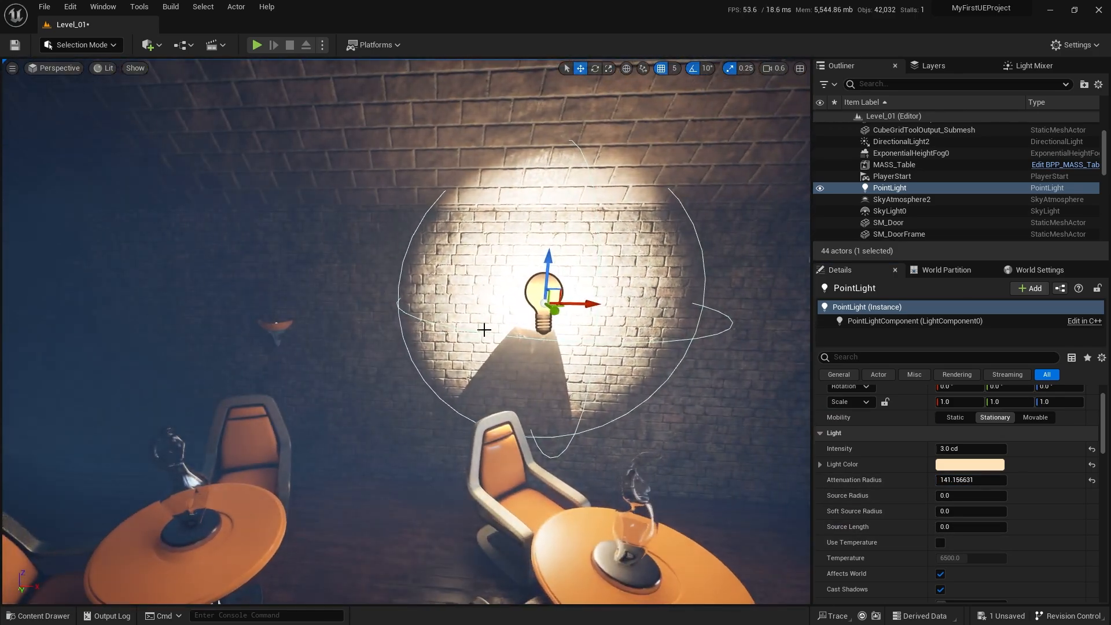
pyautogui.moveTo(558, 327); pyautogui.dragTo(585, 322, button='right')
pyautogui.press('d')
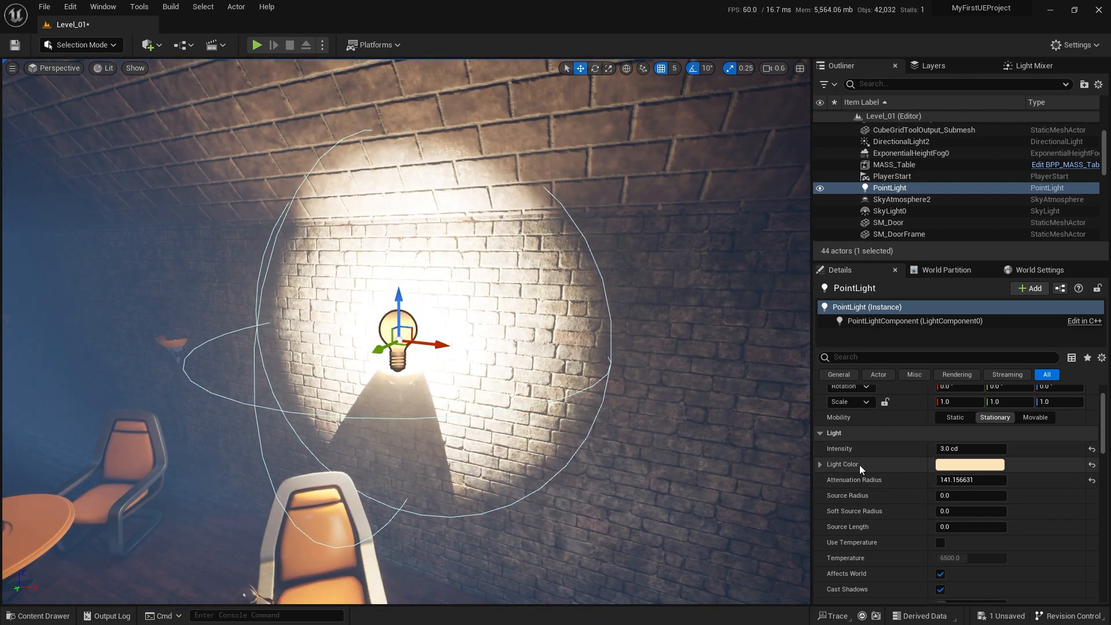
# Step: Try a color temperature of about 8045 on the point light, reset it to default and disable Use Temperature
pyautogui.scroll(-2, 859, 464)
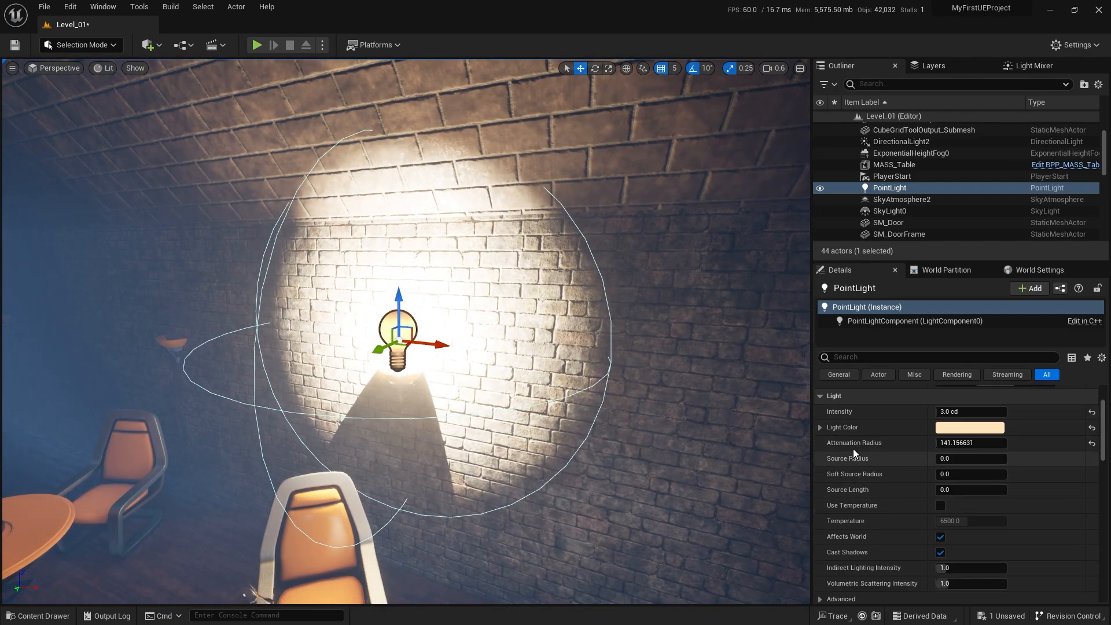
pyautogui.click(940, 506)
pyautogui.moveTo(986, 520)
pyautogui.mouseDown()
pyautogui.moveTo(949, 521)
pyautogui.moveTo(980, 521)
pyautogui.mouseUp()
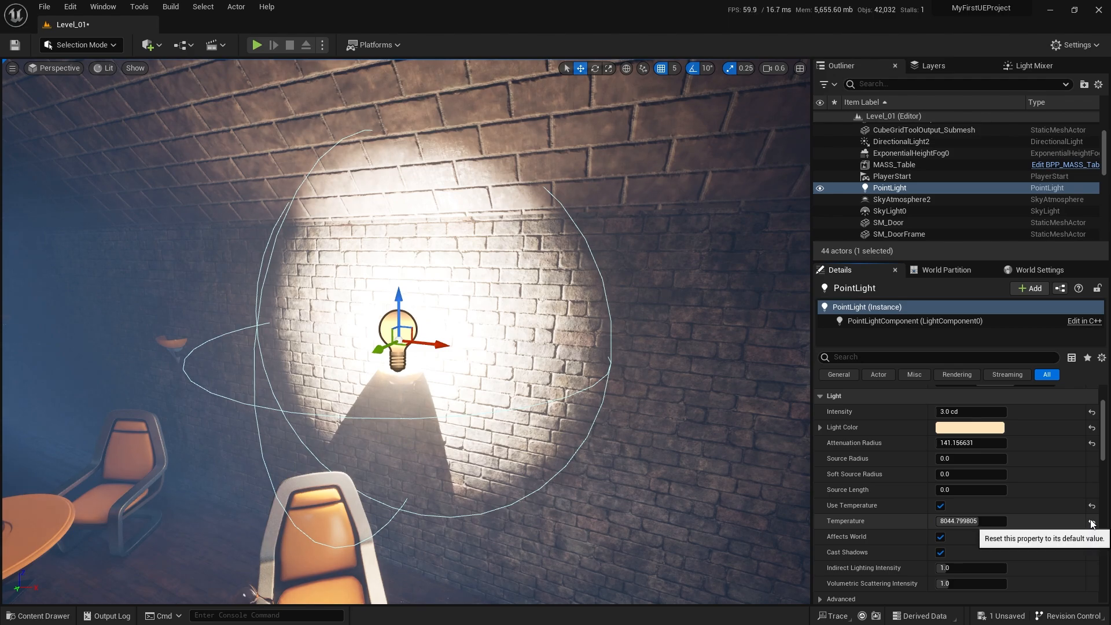
pyautogui.click(1091, 524)
pyautogui.click(939, 506)
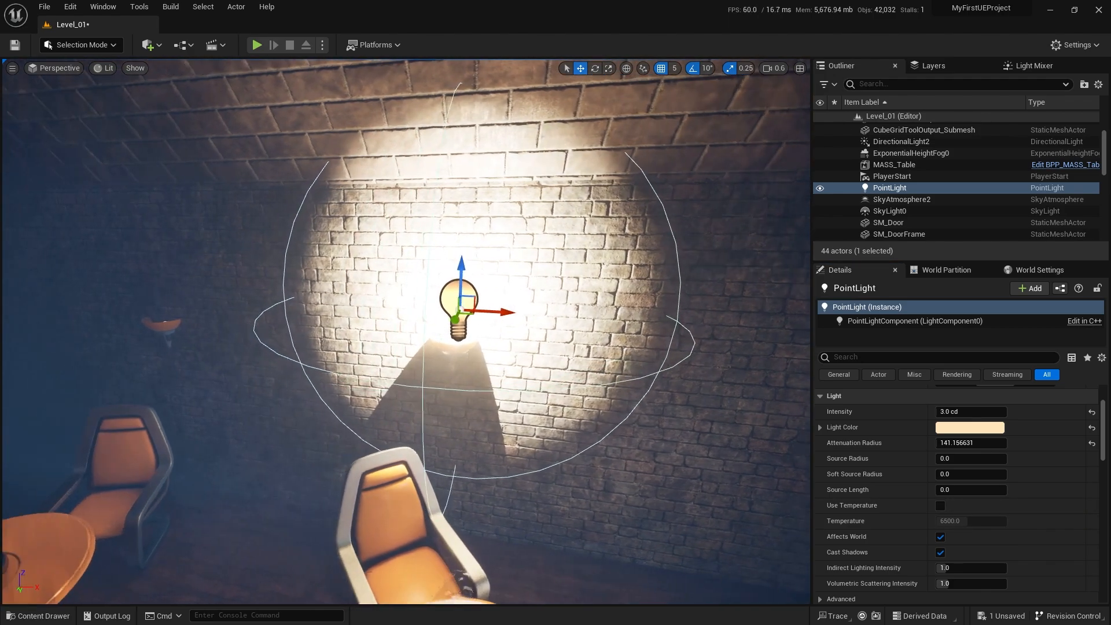
# Step: Move the point light along the wall to the middle wall lamp
pyautogui.moveTo(579, 341); pyautogui.dragTo(530, 341, button='right')
pyautogui.moveTo(625, 336); pyautogui.dragTo(616, 338)
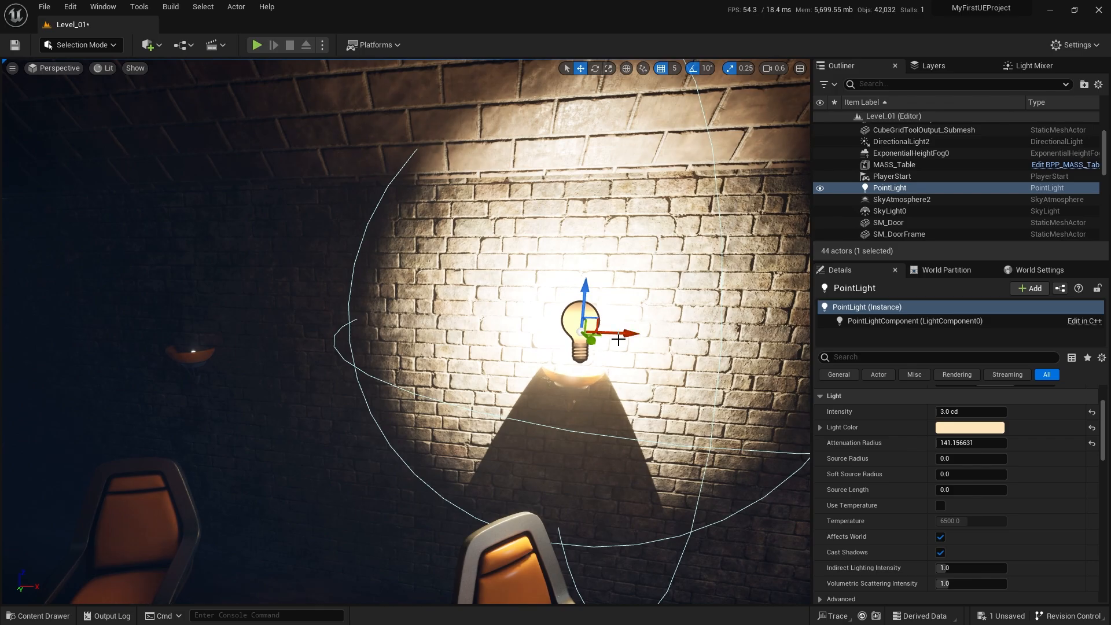
pyautogui.moveTo(618, 340); pyautogui.dragTo(512, 338, button='right')
pyautogui.moveTo(656, 312); pyautogui.dragTo(315, 230)
pyautogui.moveTo(401, 332); pyautogui.dragTo(431, 332, button='right')
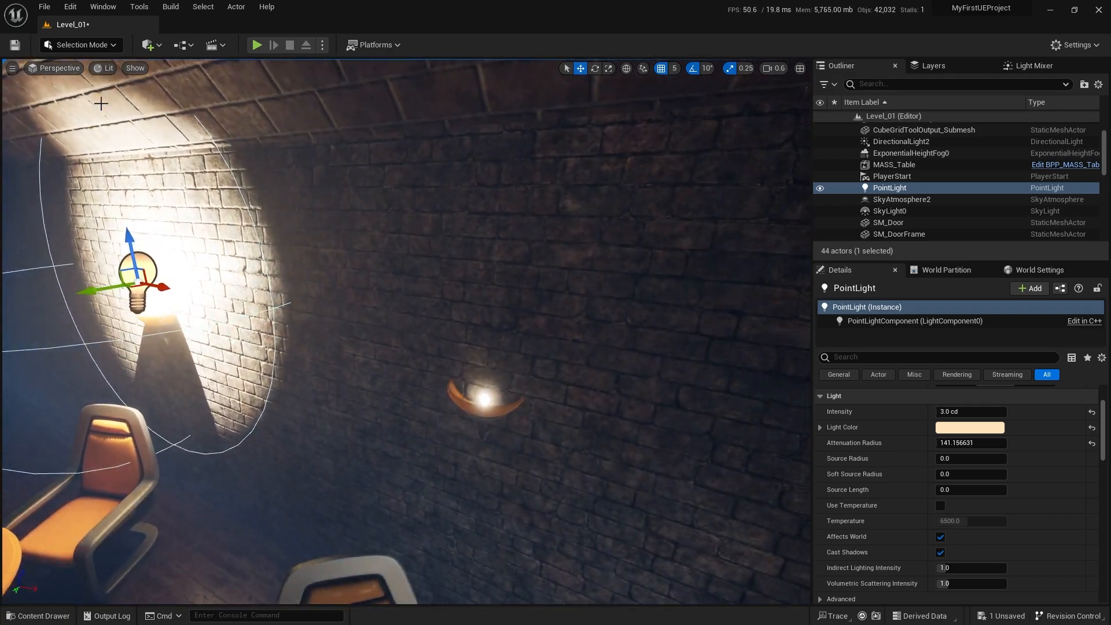
# Step: Place a spot light beside the nearest wall lamp and rotate it to shine upward along the brick wall
pyautogui.click(147, 45)
pyautogui.moveTo(207, 153)
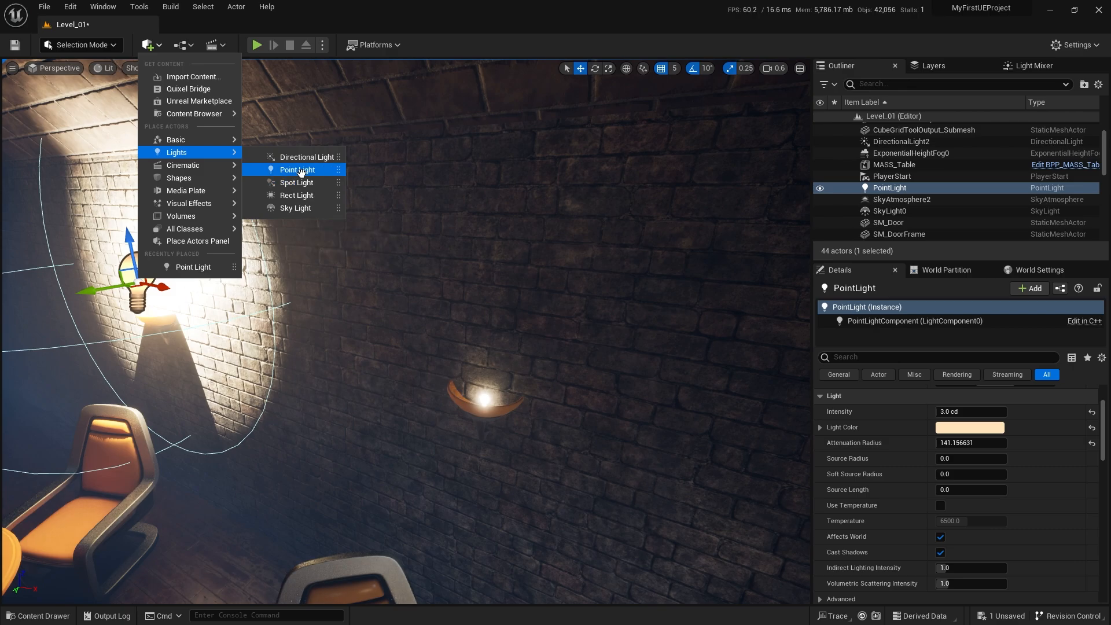
pyautogui.moveTo(332, 203); pyautogui.dragTo(512, 366)
pyautogui.moveTo(499, 432); pyautogui.dragTo(498, 433, button='right')
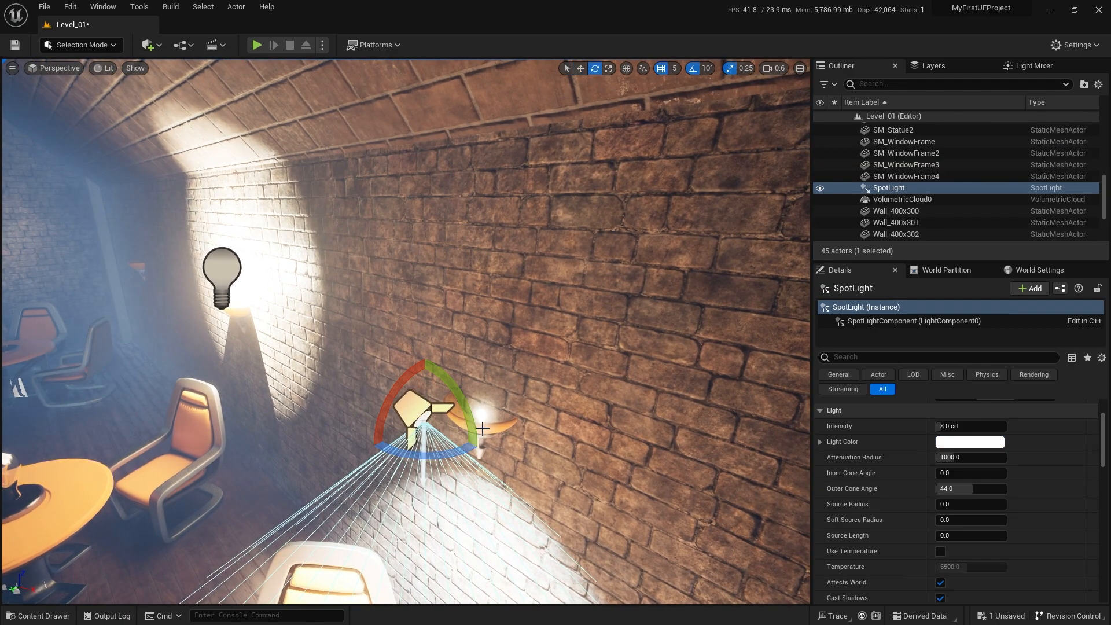
pyautogui.moveTo(483, 428); pyautogui.dragTo(431, 362)
pyautogui.moveTo(375, 457); pyautogui.dragTo(263, 460, button='right')
# Step: Move the spot light into the bowl of the nearest wall lamp so its cone rises from the lamp
pyautogui.press('w')
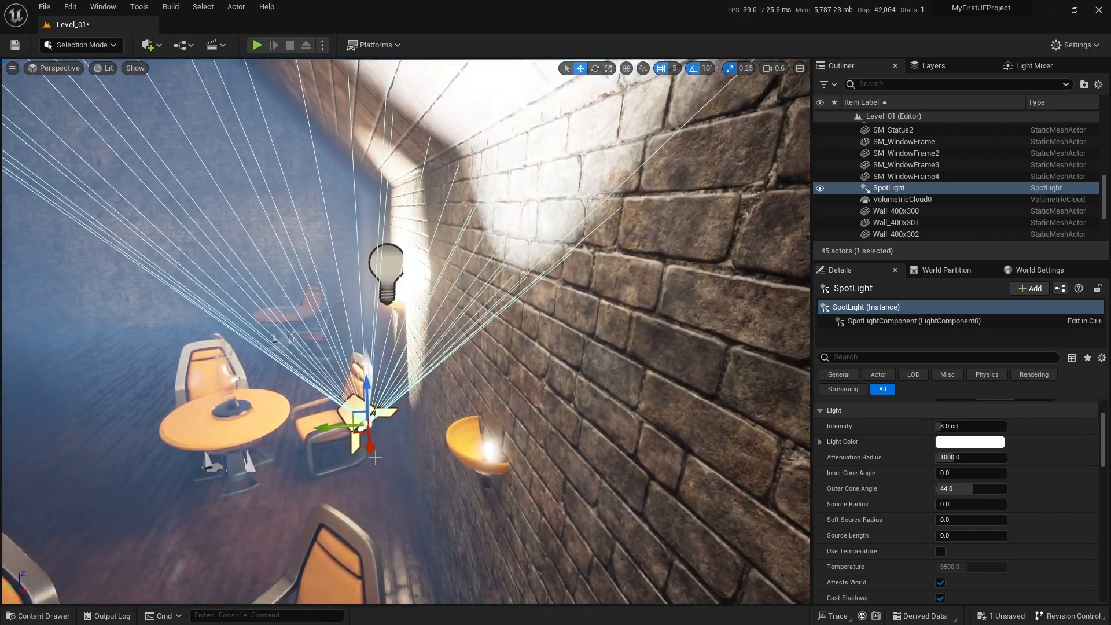
pyautogui.moveTo(358, 412); pyautogui.dragTo(463, 425)
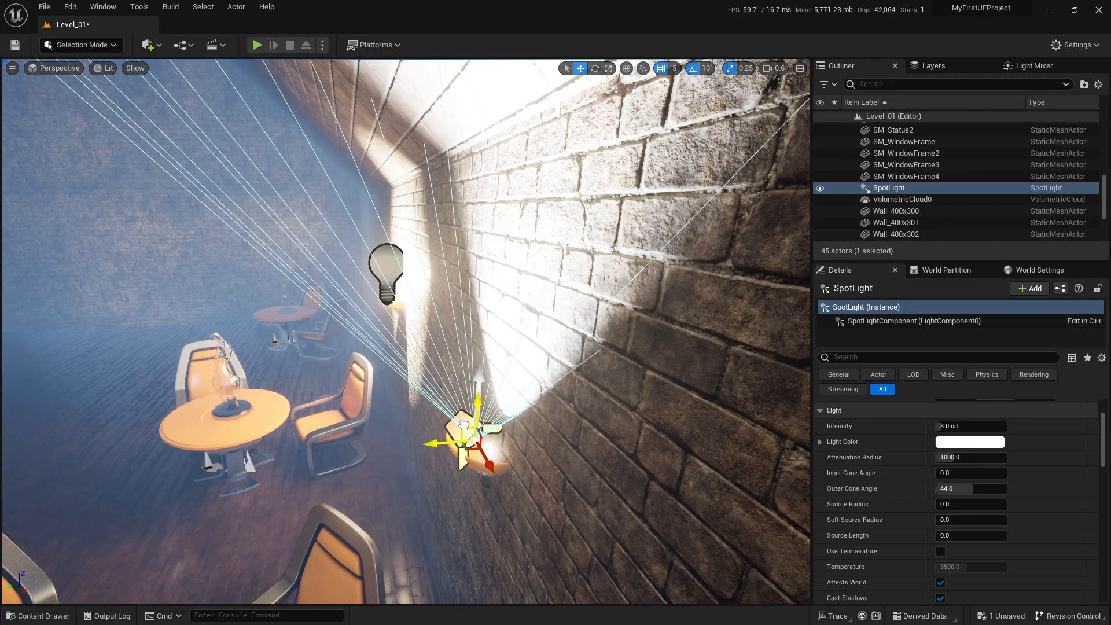
pyautogui.moveTo(483, 420); pyautogui.dragTo(573, 423, button='right')
pyautogui.scroll(5, 482, 420)
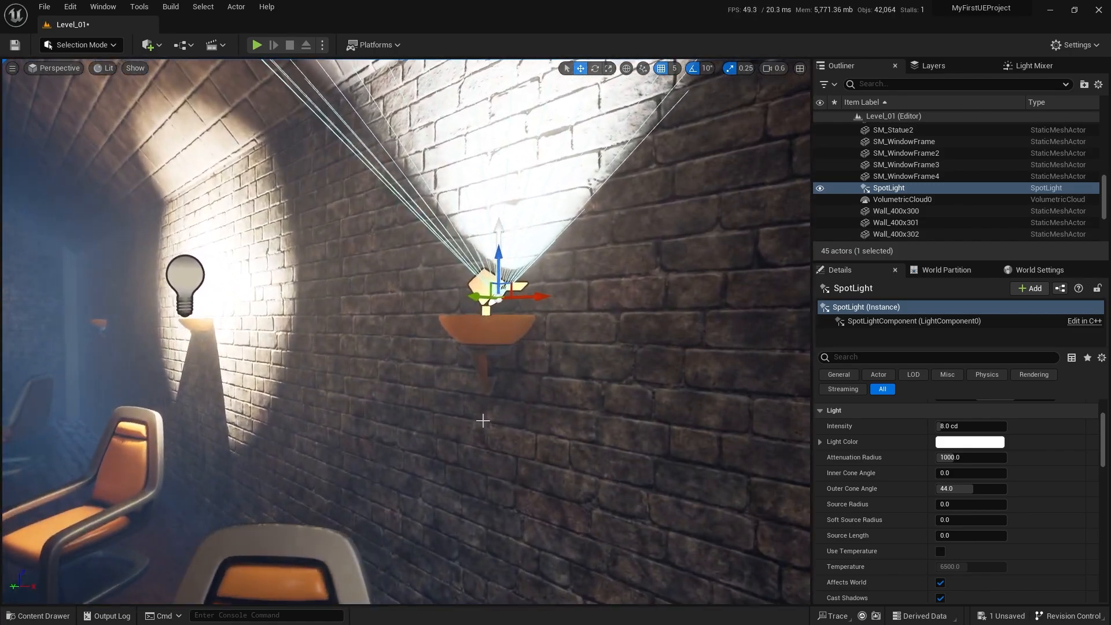
pyautogui.moveTo(483, 420); pyautogui.dragTo(570, 393, button='right')
pyautogui.moveTo(414, 382); pyautogui.dragTo(379, 419)
pyautogui.moveTo(378, 418); pyautogui.dragTo(255, 400, button='right')
pyautogui.press('e')
pyautogui.moveTo(514, 405)
pyautogui.mouseDown()
pyautogui.moveTo(521, 399)
pyautogui.moveTo(513, 405)
pyautogui.mouseUp()
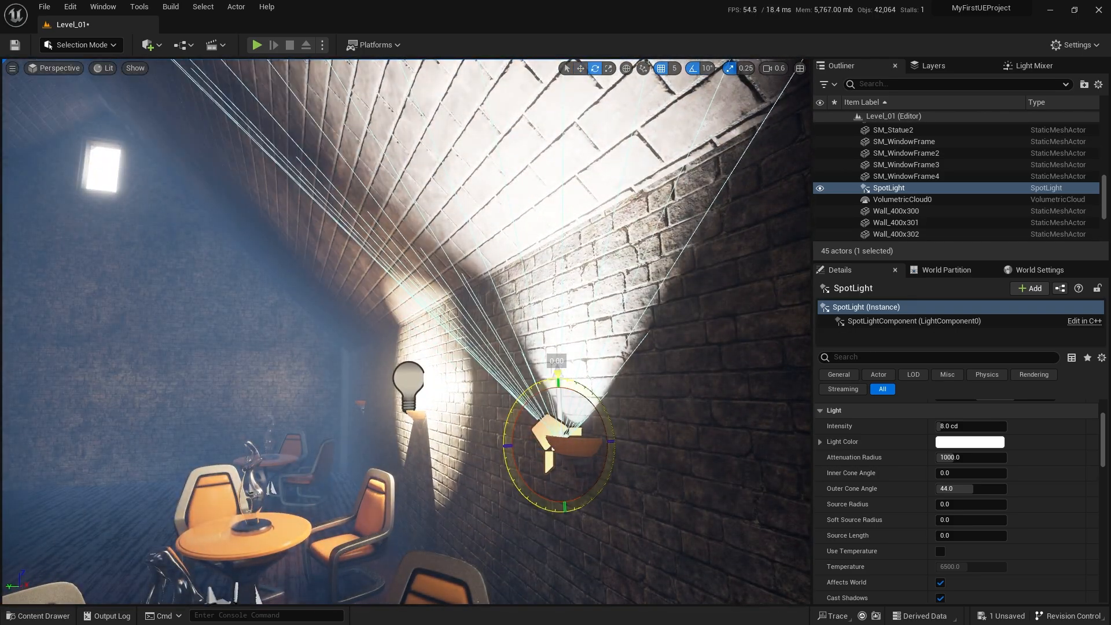
pyautogui.press('w')
# Step: Reduce the spot light's attenuation radius to about 196 and set its intensity to 2 cd
pyautogui.moveTo(999, 458); pyautogui.dragTo(984, 458)
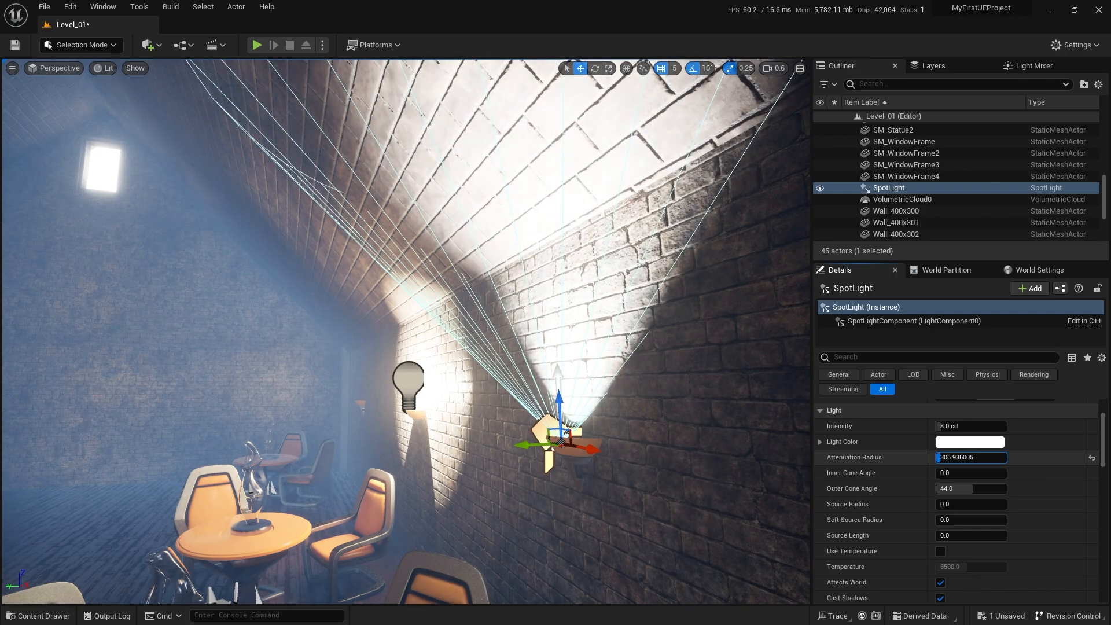
pyautogui.click(1002, 427)
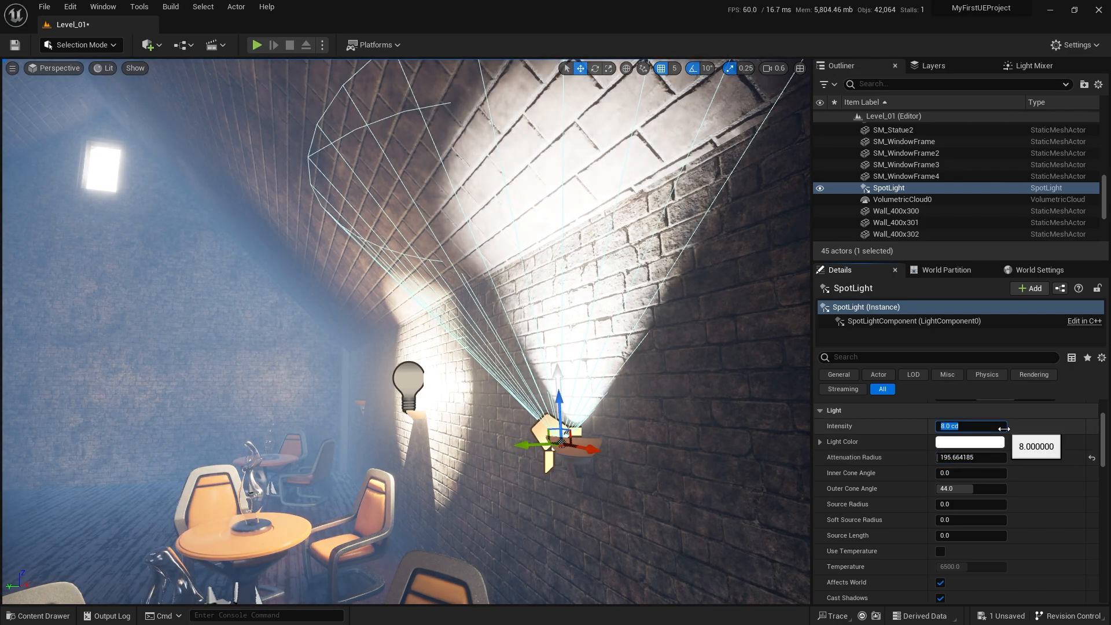
pyautogui.write('2')
pyautogui.press('Return')
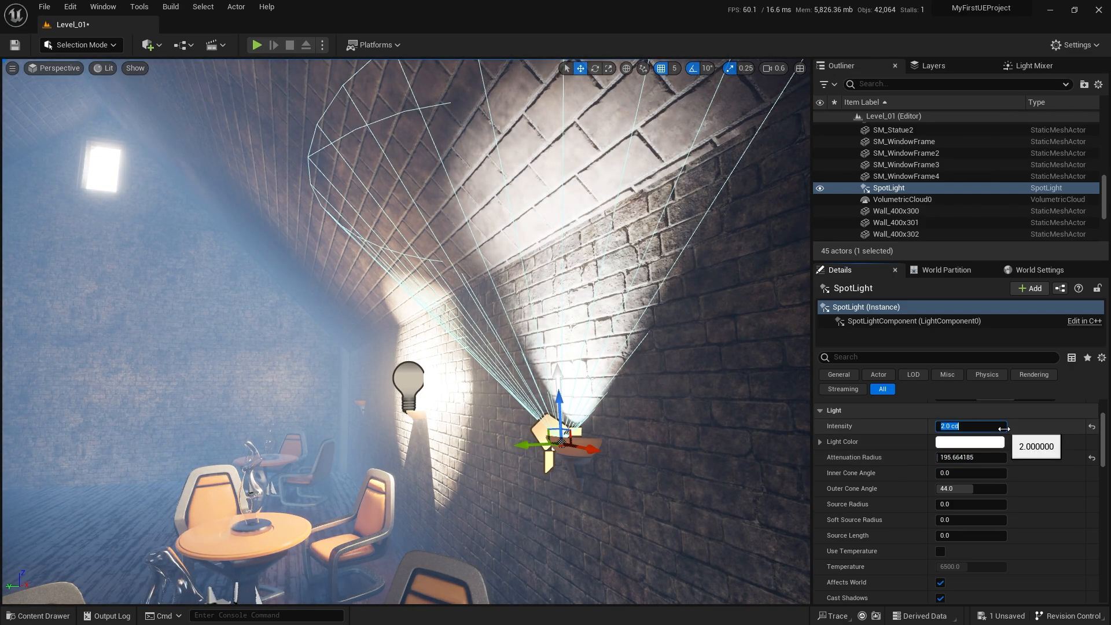
# Step: Set the spot light's light color to a warm orange, hex sRGB FFB982FF
pyautogui.click(969, 442)
pyautogui.moveTo(813, 406); pyautogui.dragTo(829, 432)
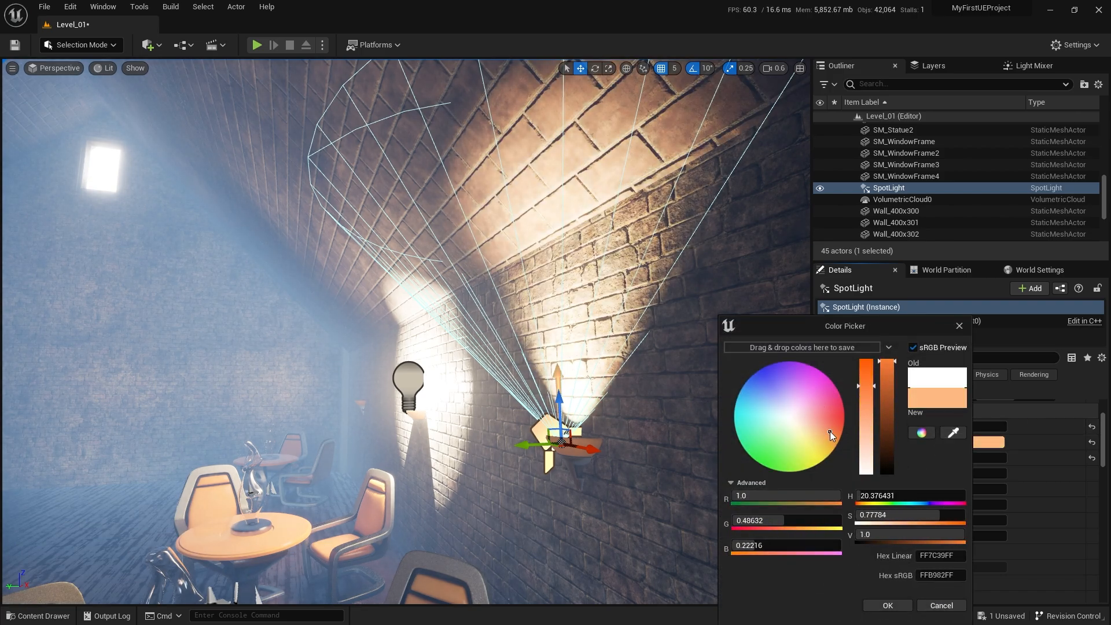
pyautogui.click(887, 605)
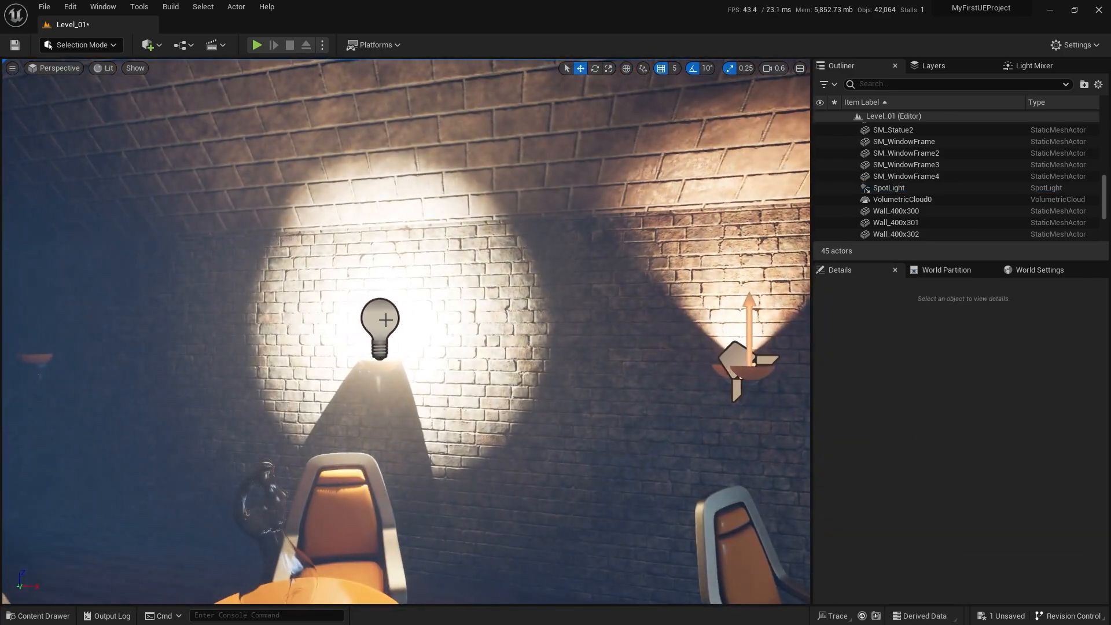
# Step: Delete the point light at the middle wall lamp
pyautogui.click(379, 318)
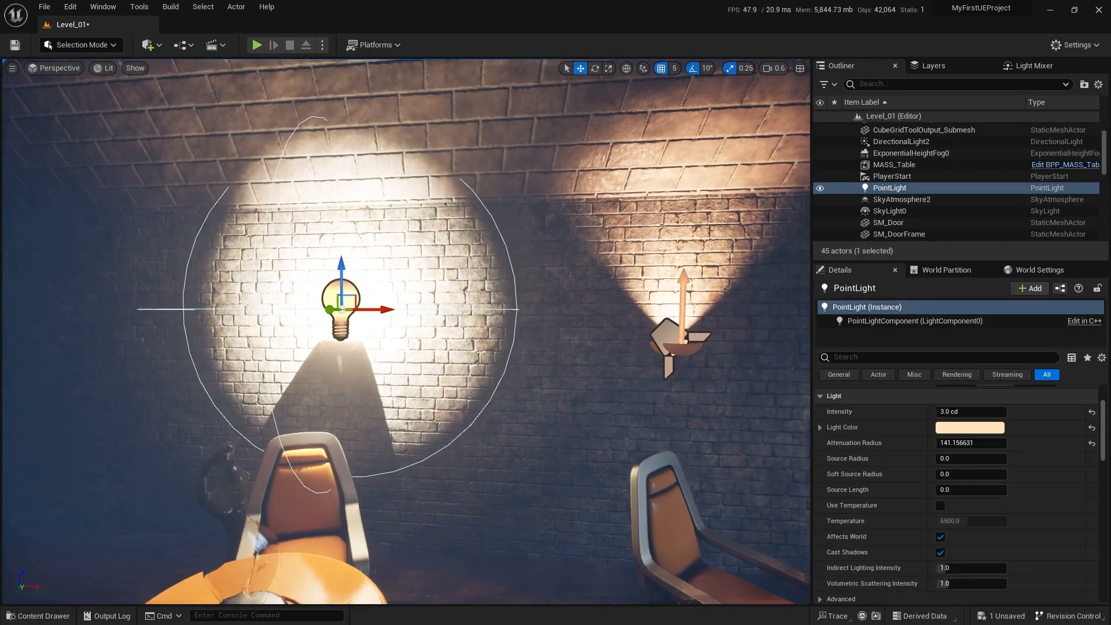
pyautogui.press('s')
pyautogui.moveTo(379, 318)
pyautogui.mouseDown(button='right')
pyautogui.moveTo(350, 315)
pyautogui.moveTo(361, 305)
pyautogui.mouseUp(button='right')
pyautogui.press('w')
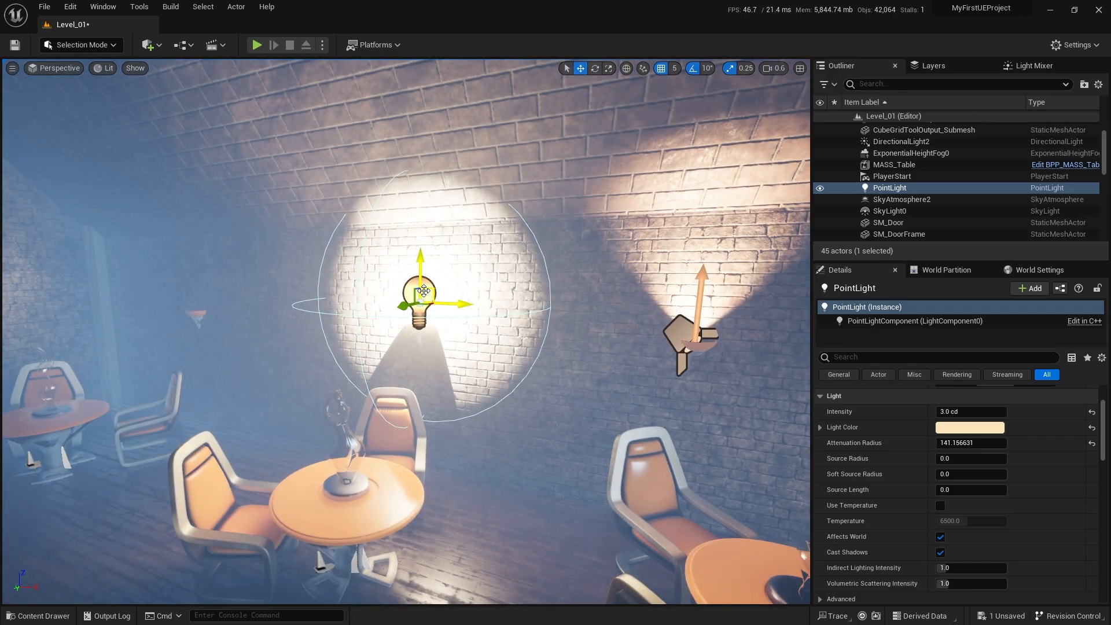
pyautogui.press('Delete')
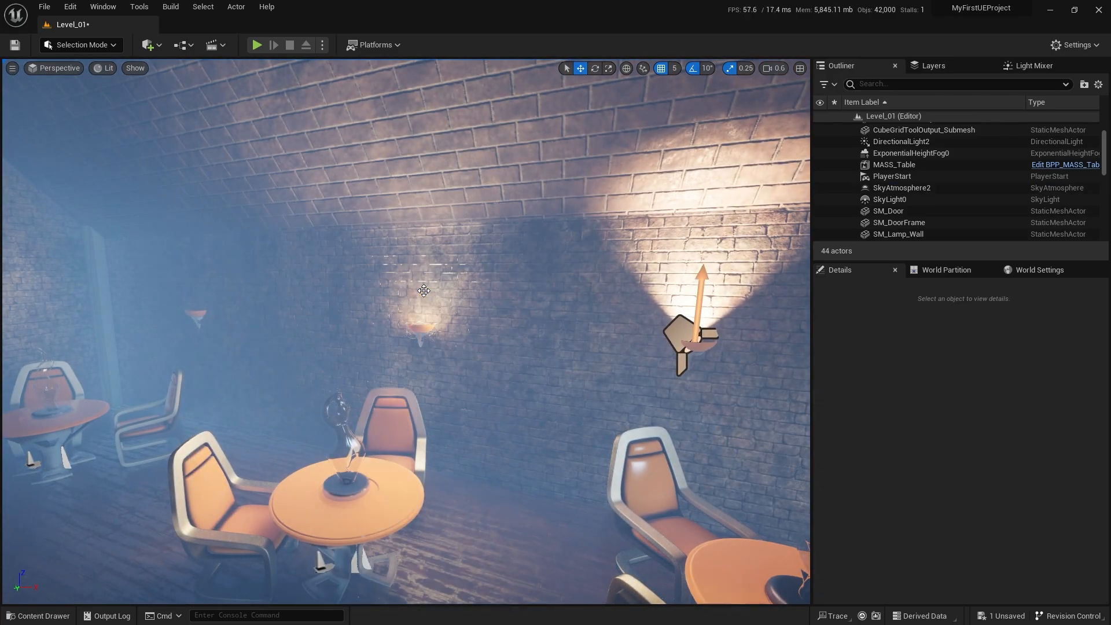
# Step: Place a trial point light in the open floor area, raise it and delete it
pyautogui.moveTo(424, 291); pyautogui.dragTo(458, 353, button='right')
pyautogui.press('w')
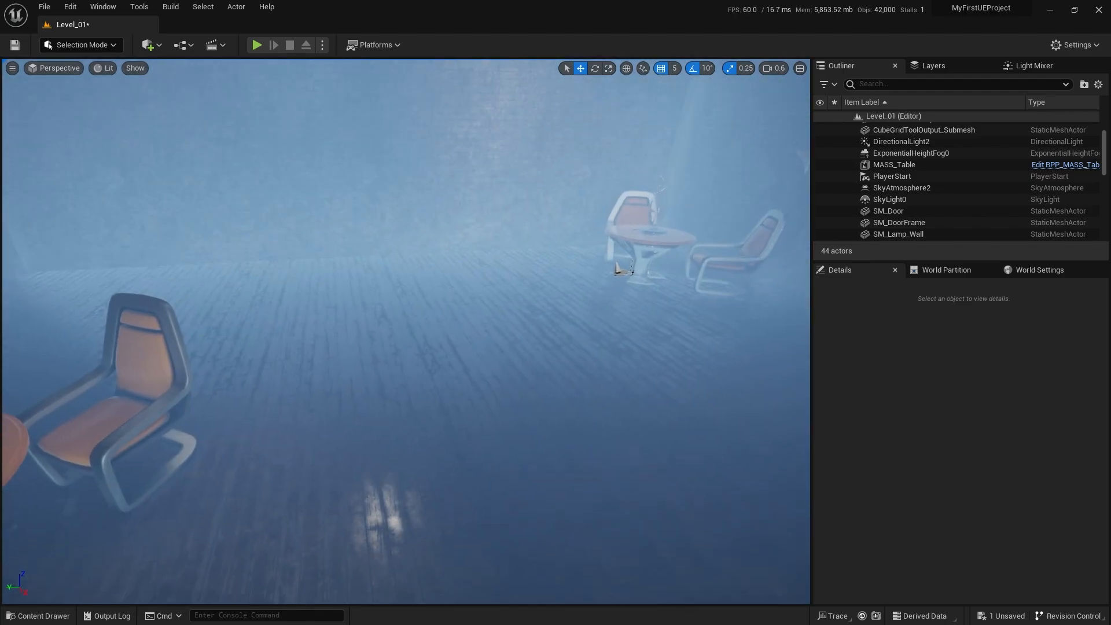
pyautogui.press('l')
pyautogui.click(562, 390)
pyautogui.moveTo(561, 390); pyautogui.dragTo(628, 333, button='right')
pyautogui.moveTo(415, 499); pyautogui.dragTo(418, 257)
pyautogui.press('Delete')
# Step: Duplicate the spot light twice along the wall, placing the copies at the middle and far wall lamps
pyautogui.moveTo(545, 395)
pyautogui.mouseDown(button='right')
pyautogui.moveTo(572, 382)
pyautogui.moveTo(545, 395)
pyautogui.mouseUp(button='right')
pyautogui.click(544, 355)
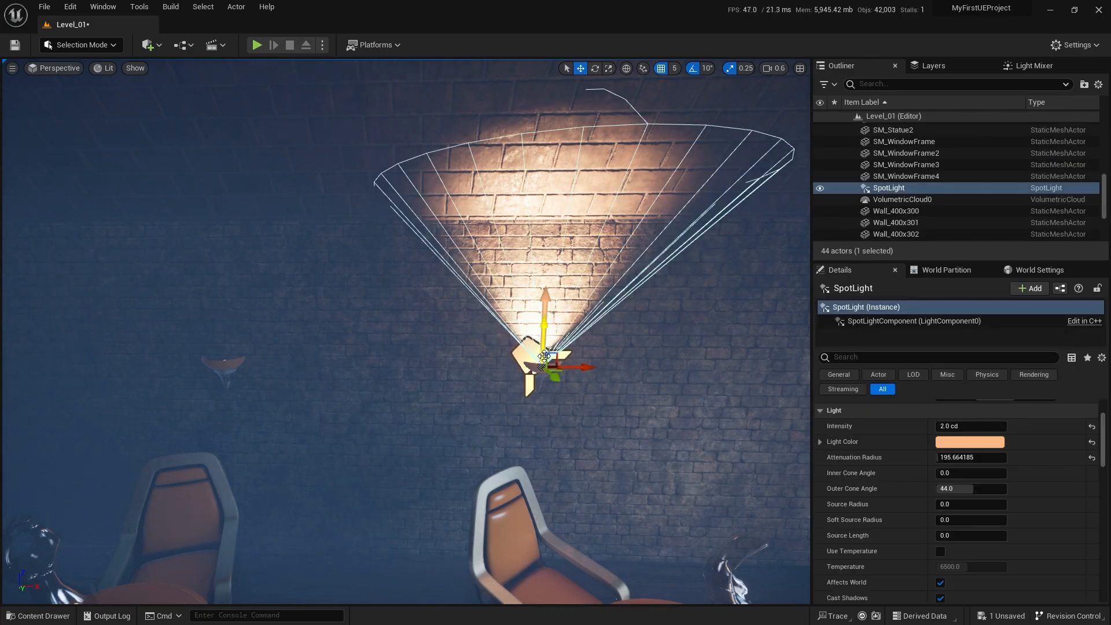
pyautogui.keyDown('alt'); pyautogui.moveTo(584, 364); pyautogui.dragTo(263, 364); pyautogui.keyUp('alt')
pyautogui.moveTo(289, 346); pyautogui.dragTo(300, 350, button='right')
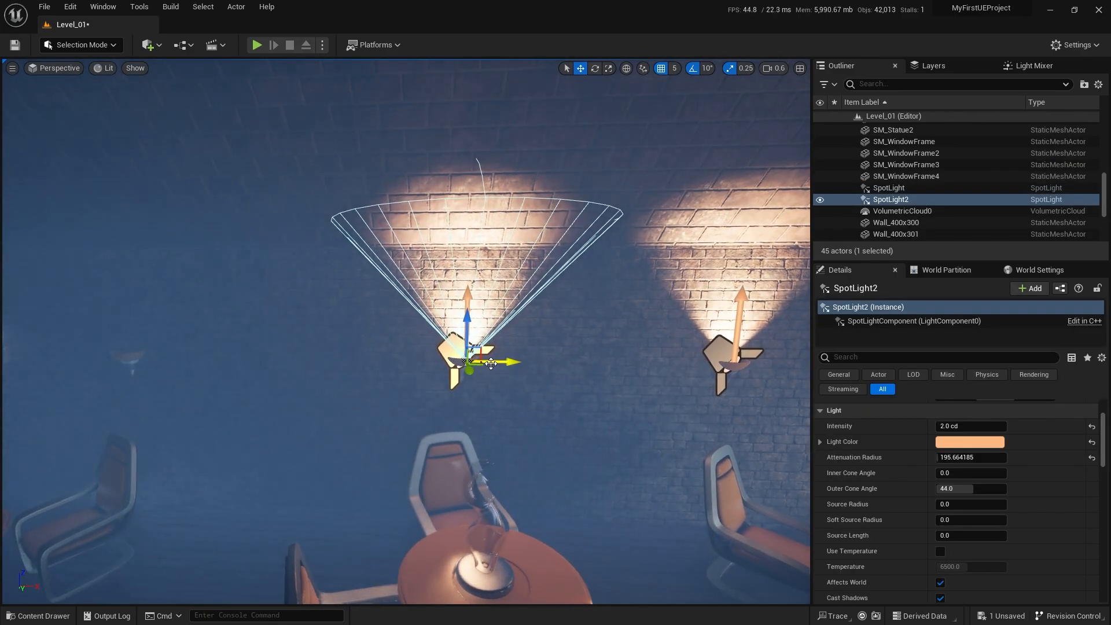
pyautogui.keyDown('alt'); pyautogui.moveTo(503, 363); pyautogui.dragTo(148, 317); pyautogui.keyUp('alt')
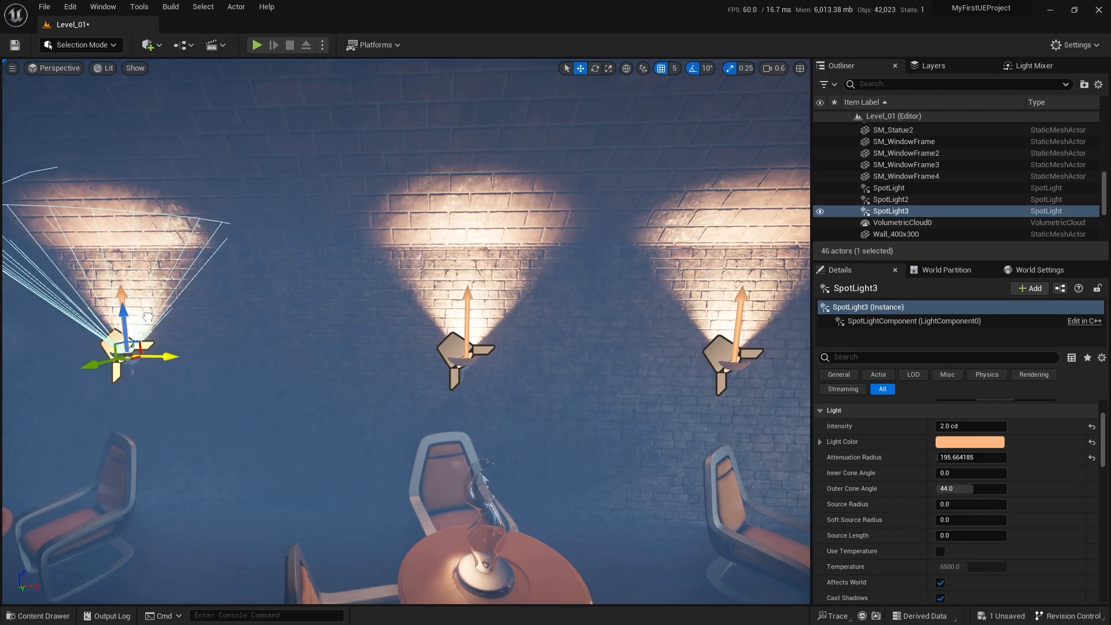
pyautogui.press('Escape')
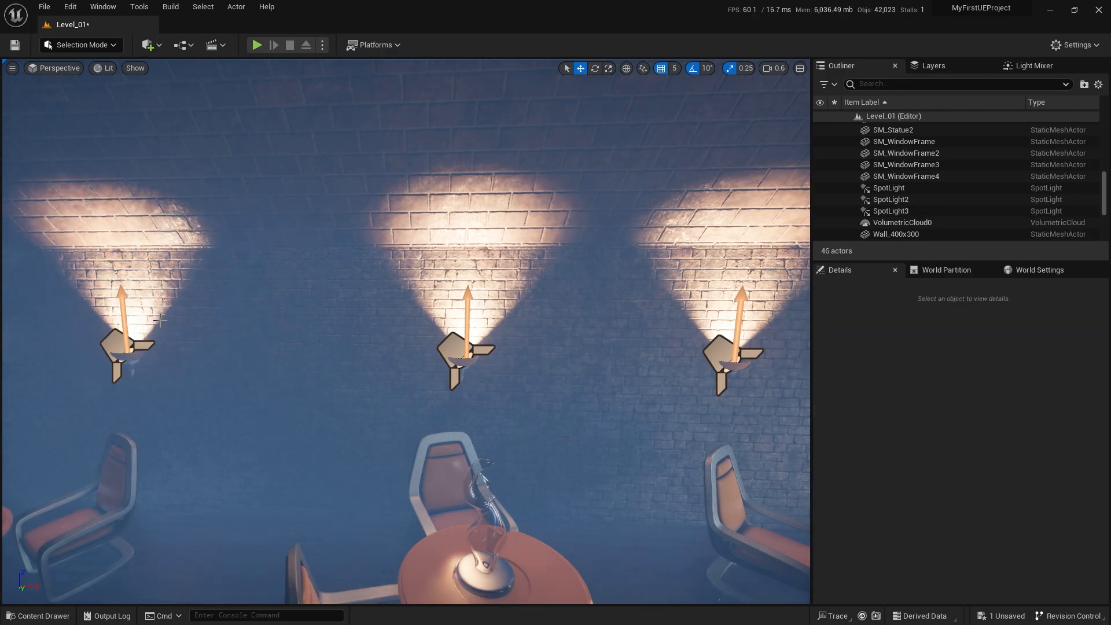
# Step: Nudge the original spot light slightly along the wall to center it on its wall lamp
pyautogui.moveTo(427, 365)
pyautogui.mouseDown(button='right')
pyautogui.moveTo(341, 361)
pyautogui.moveTo(444, 365)
pyautogui.mouseUp(button='right')
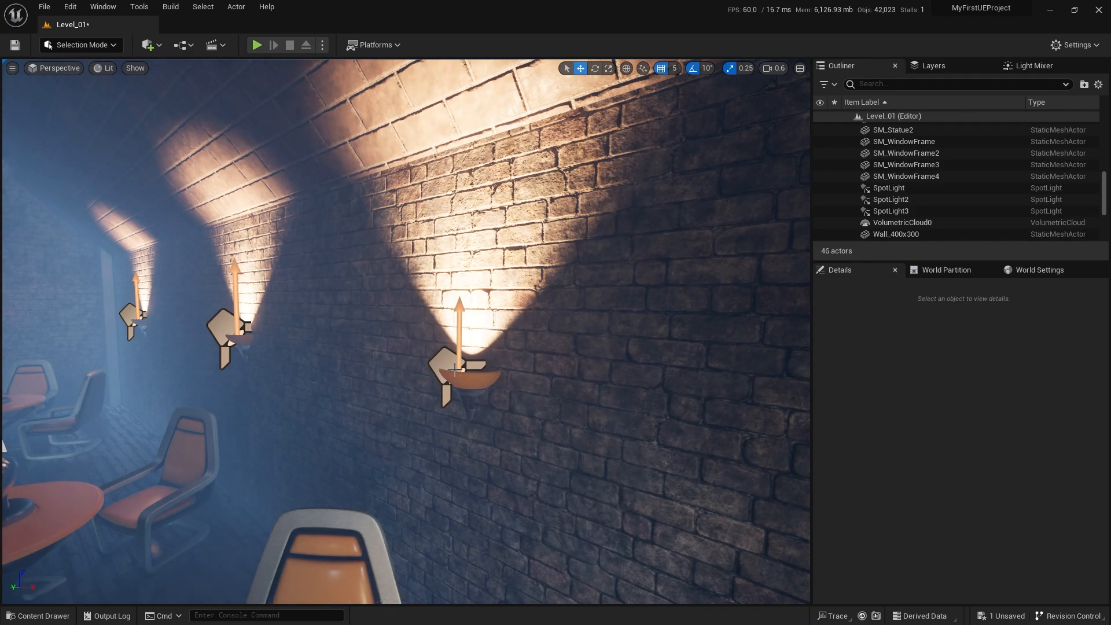
pyautogui.click(444, 363)
pyautogui.moveTo(483, 384); pyautogui.dragTo(494, 390)
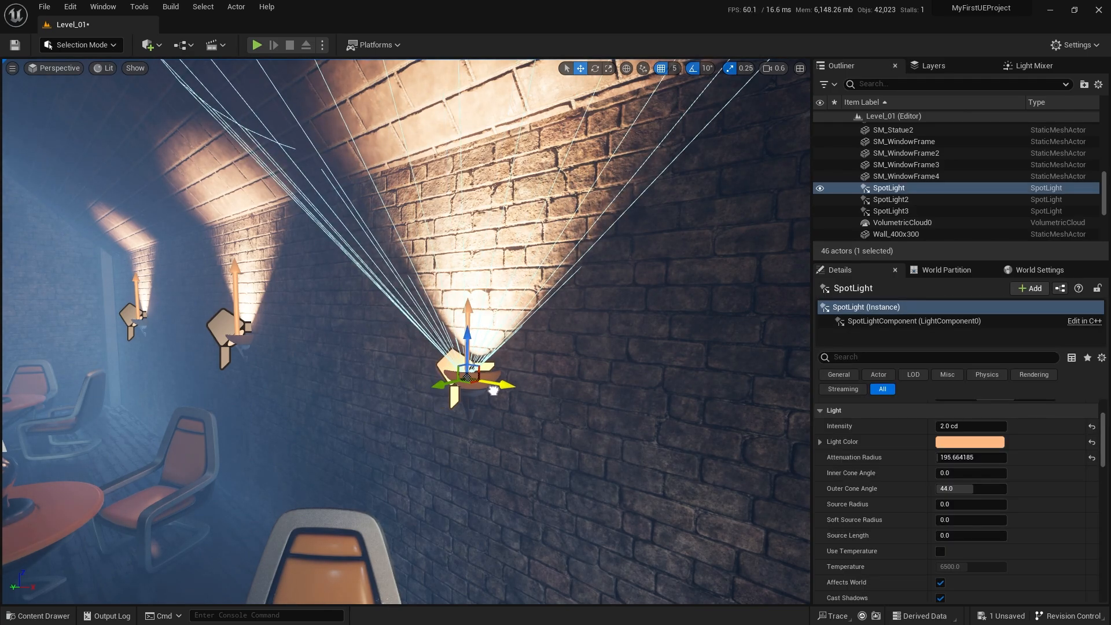
pyautogui.press('Escape')
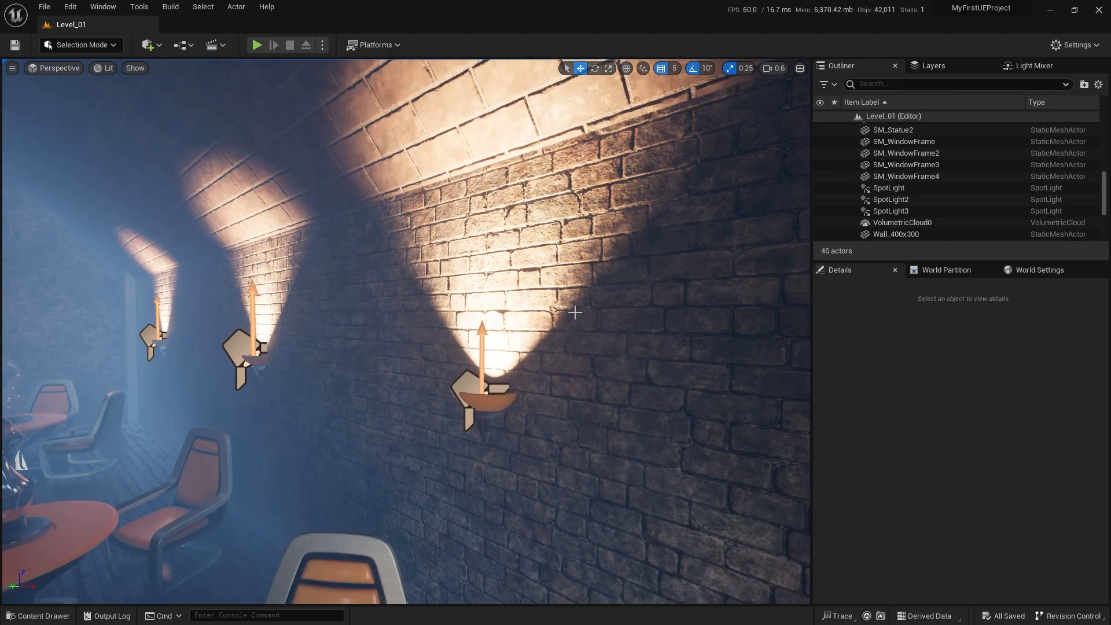
# Step: Start a new Blueprint Class in the myFirstProject content folder
pyautogui.hotkey('ctrl', 'space')
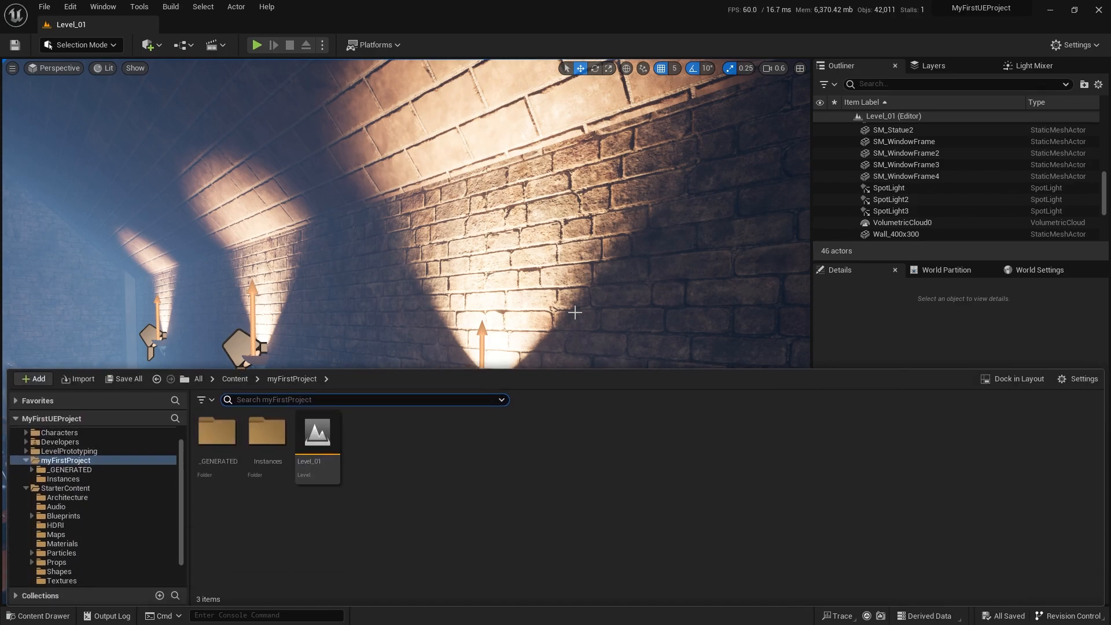
pyautogui.click(83, 461)
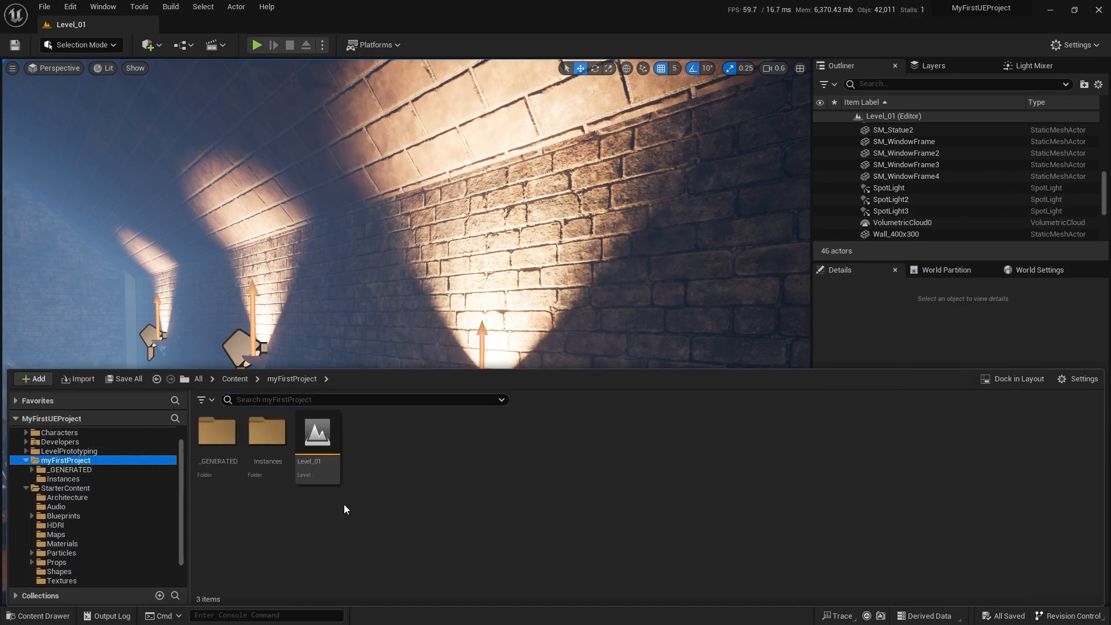
pyautogui.rightClick(424, 466)
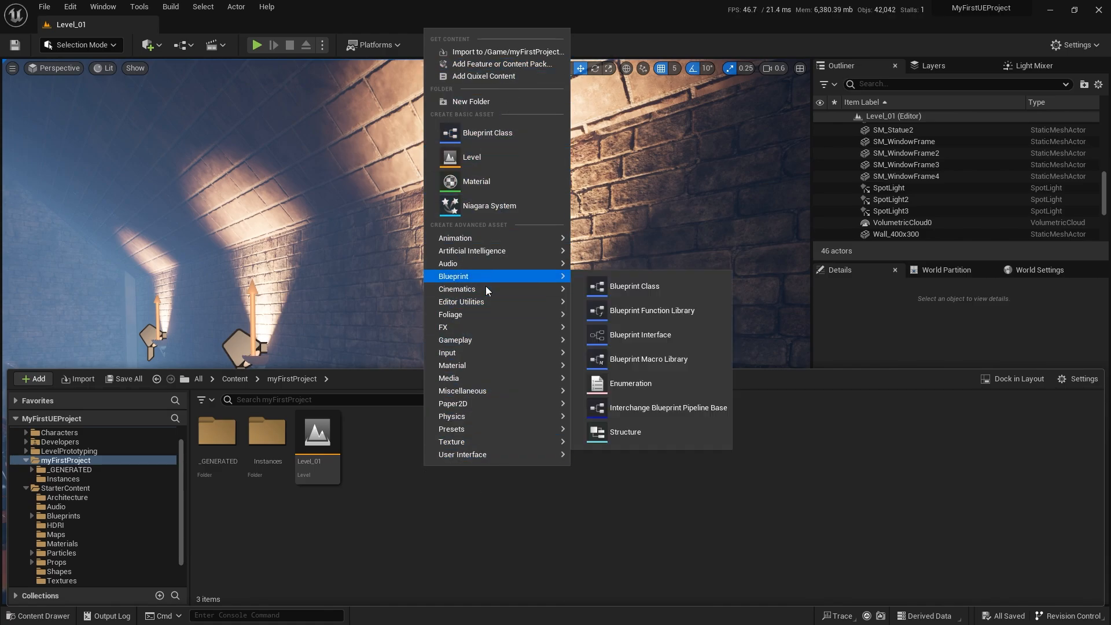
pyautogui.click(513, 132)
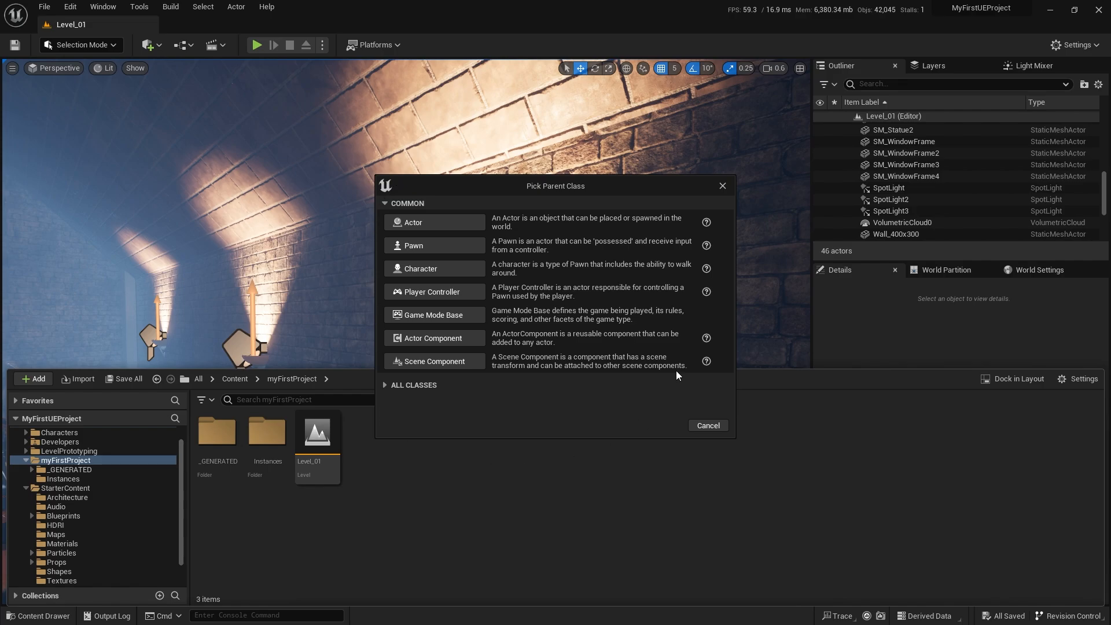
# Step: Base the new Blueprint on the Actor parent class and name it BP_Light
pyautogui.moveTo(537, 183); pyautogui.dragTo(500, 155)
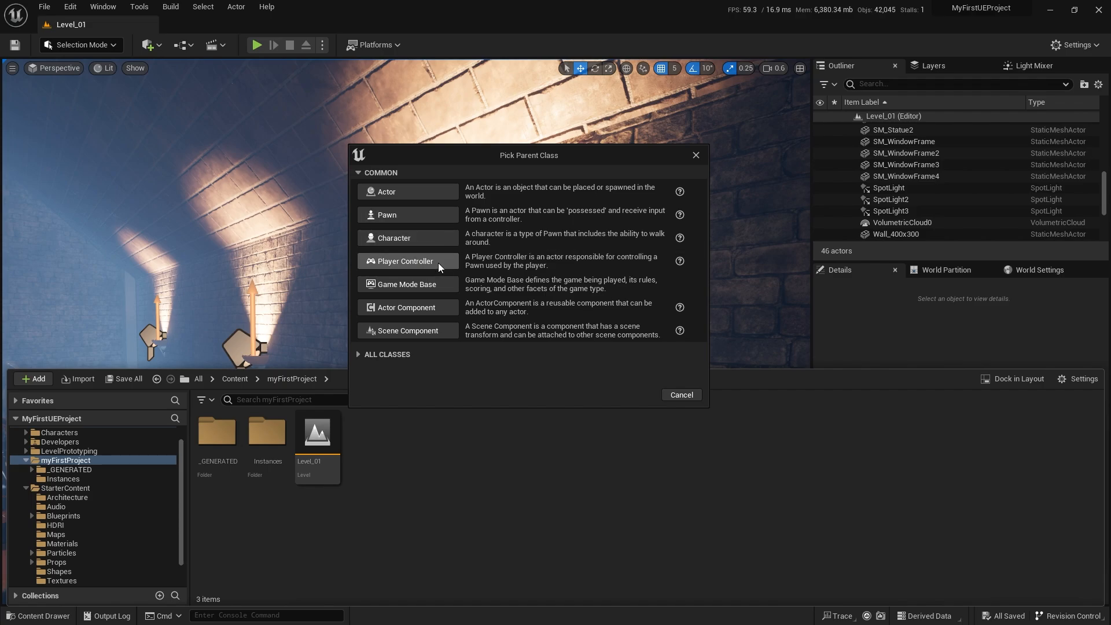
pyautogui.click(359, 354)
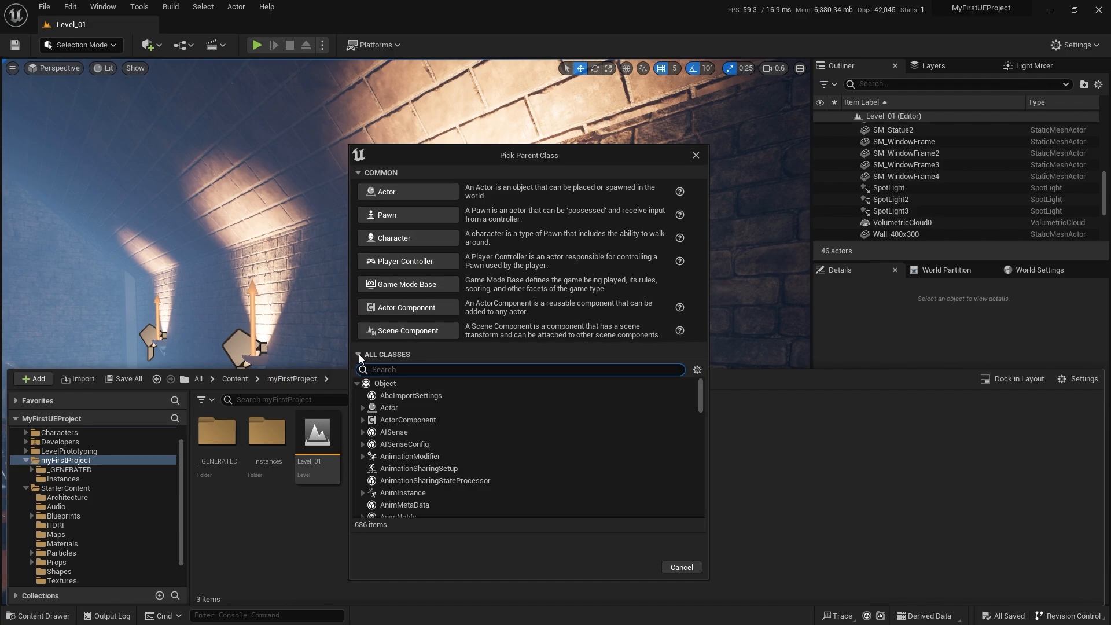
pyautogui.click(359, 354)
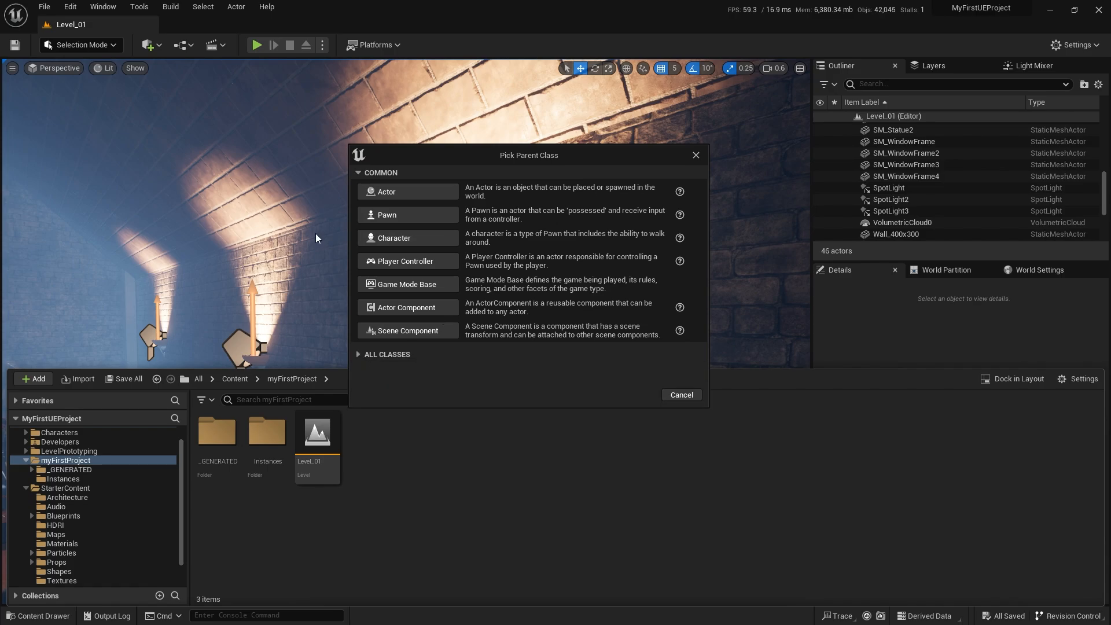
pyautogui.moveTo(558, 154); pyautogui.dragTo(536, 116)
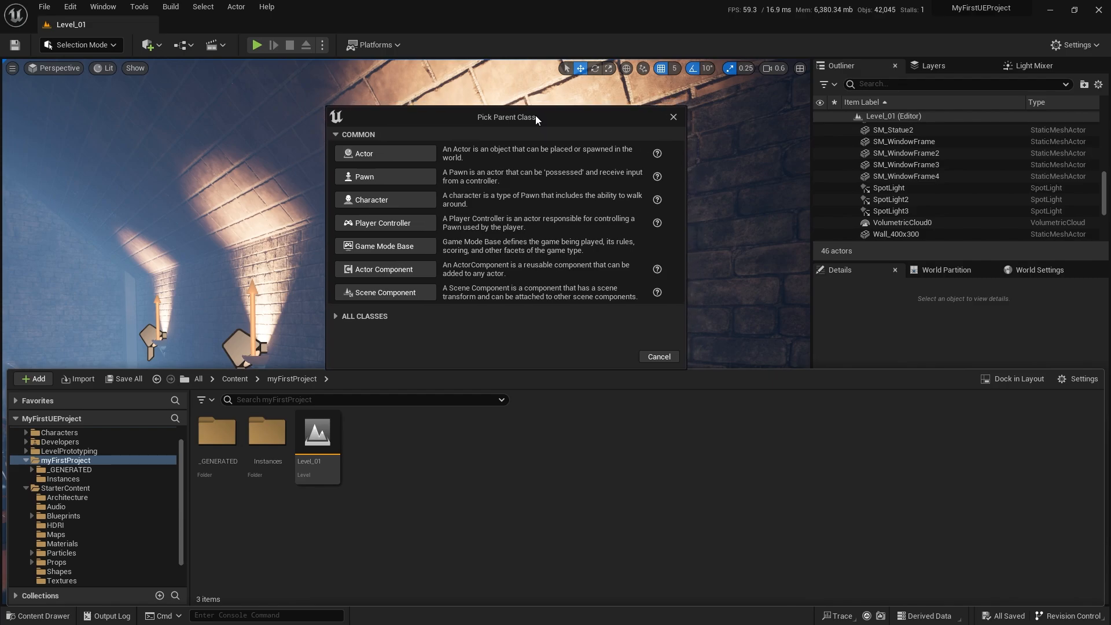
pyautogui.click(378, 148)
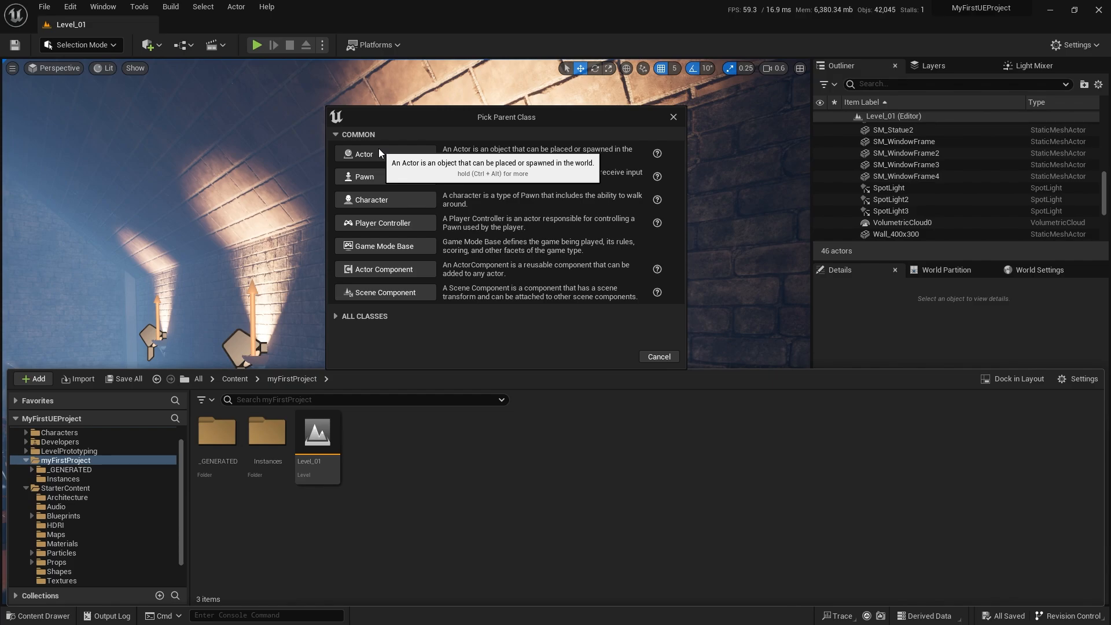
pyautogui.click(378, 148)
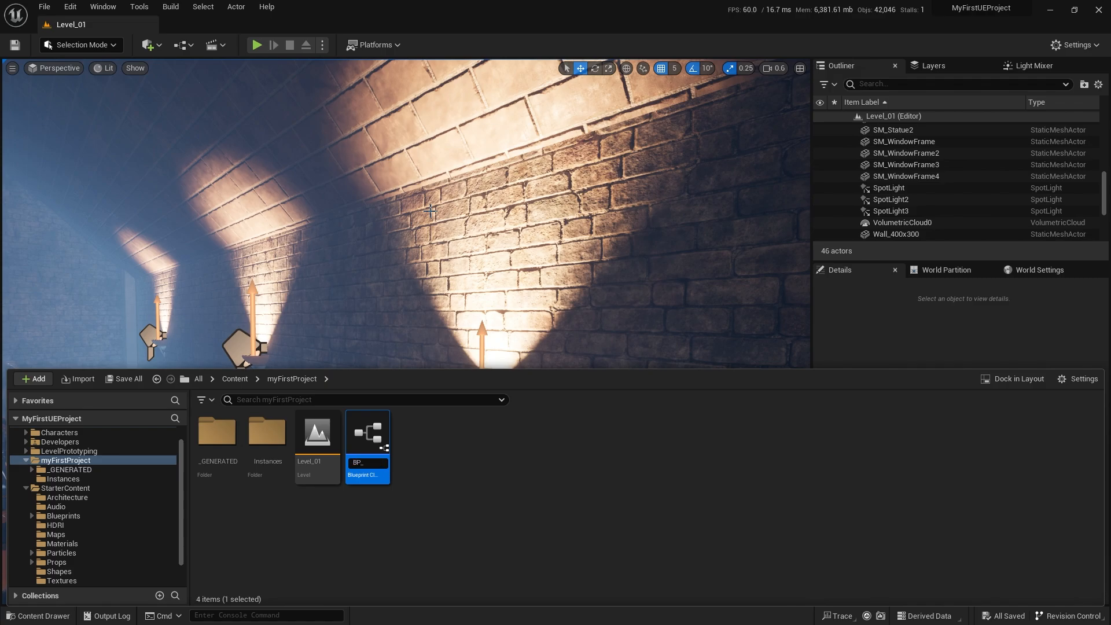
pyautogui.write('BP_Light')
pyautogui.press('Return')
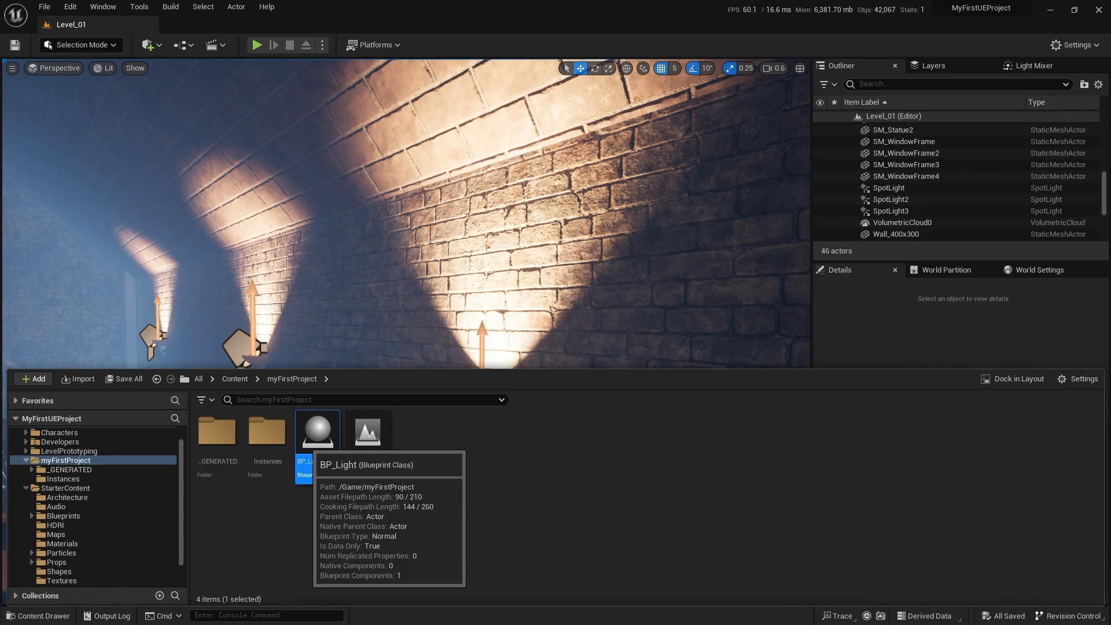
# Step: Open the BP_Light Blueprint for editing and switch back to the Level_01 level
pyautogui.doubleClick(307, 442)
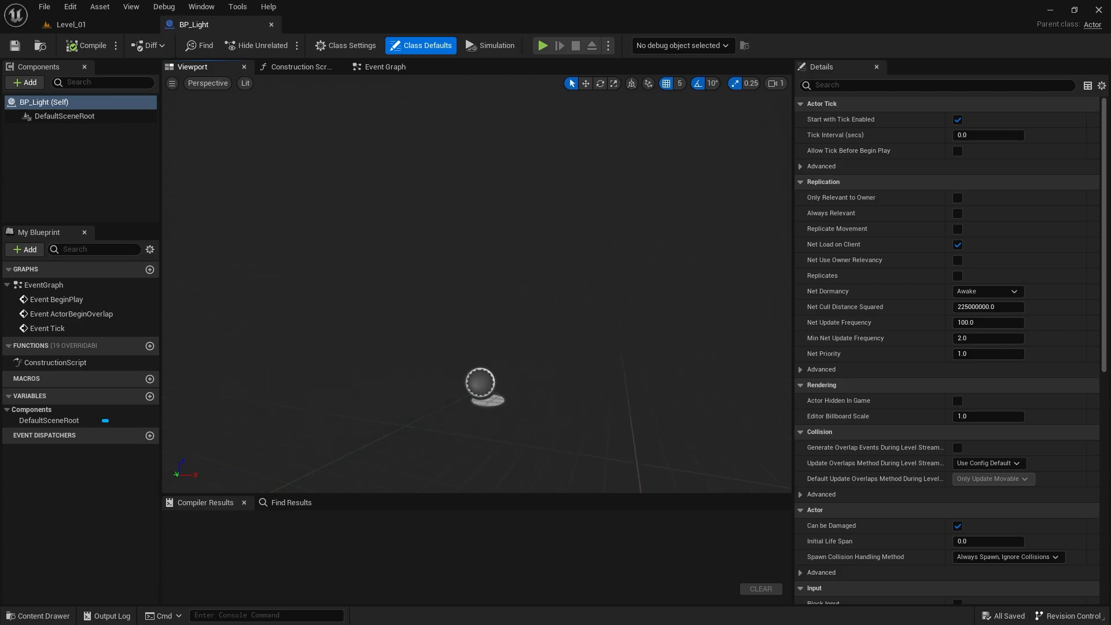
pyautogui.click(75, 25)
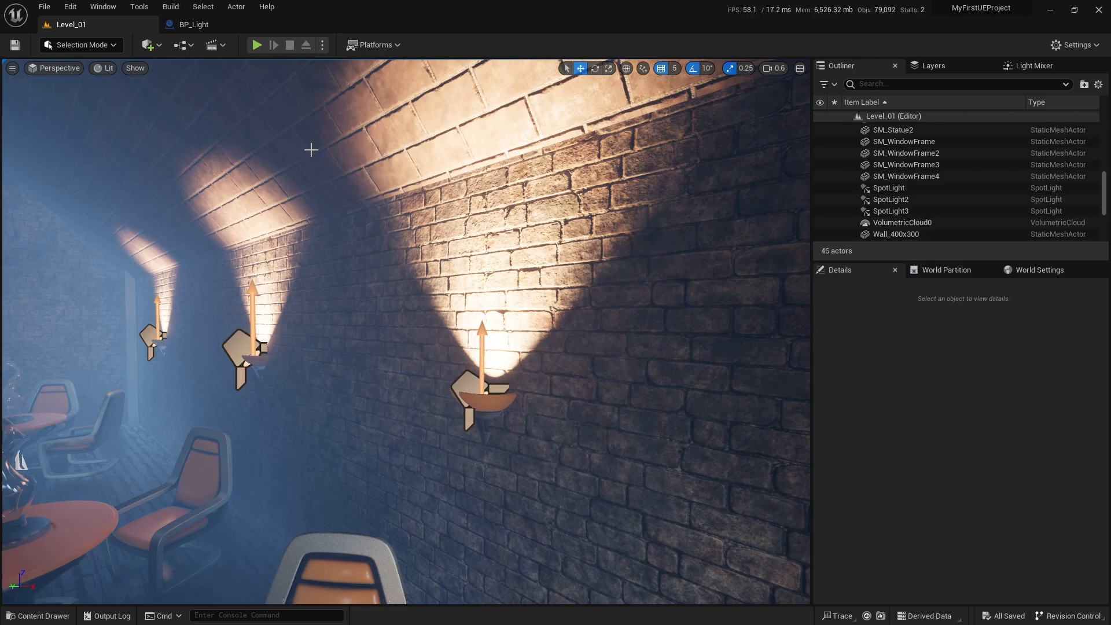
# Step: Examine the BP_Light Blueprint's viewport, class settings and class defaults
pyautogui.click(194, 24)
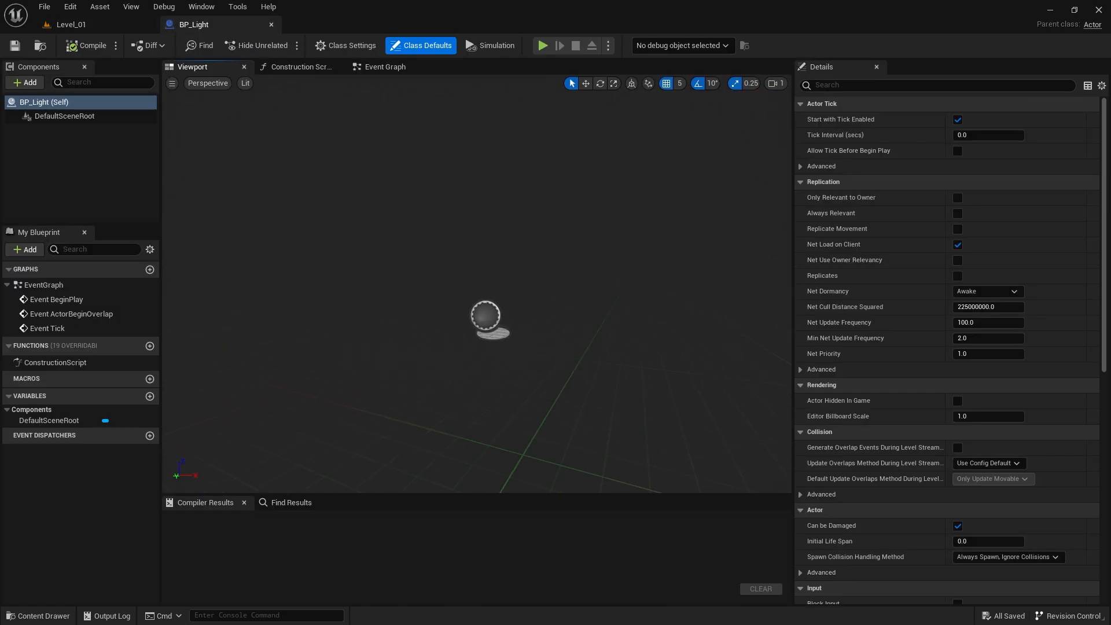
pyautogui.moveTo(526, 235)
pyautogui.mouseDown(button='right')
pyautogui.moveTo(537, 248)
pyautogui.moveTo(526, 235)
pyautogui.mouseUp(button='right')
pyautogui.moveTo(509, 345); pyautogui.dragTo(486, 473, button='right')
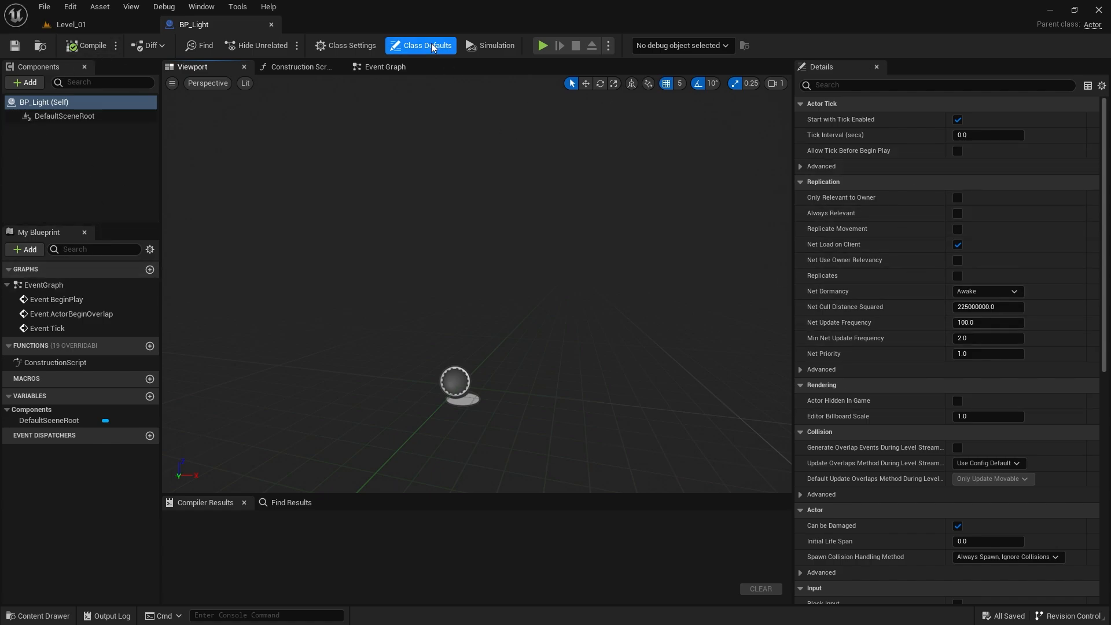
pyautogui.click(362, 42)
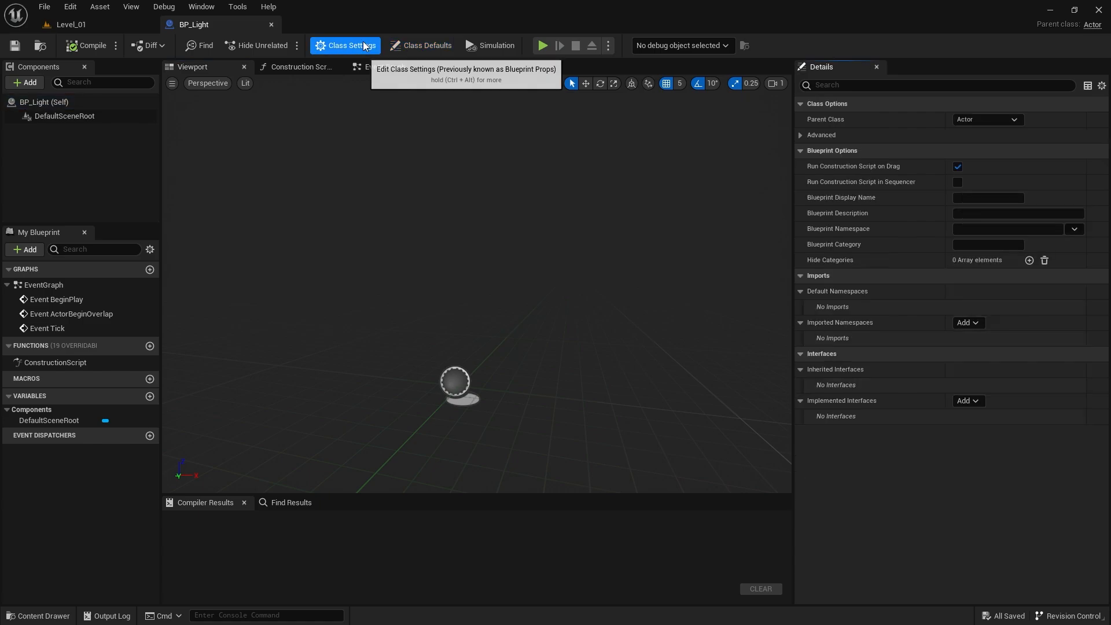
pyautogui.click(422, 48)
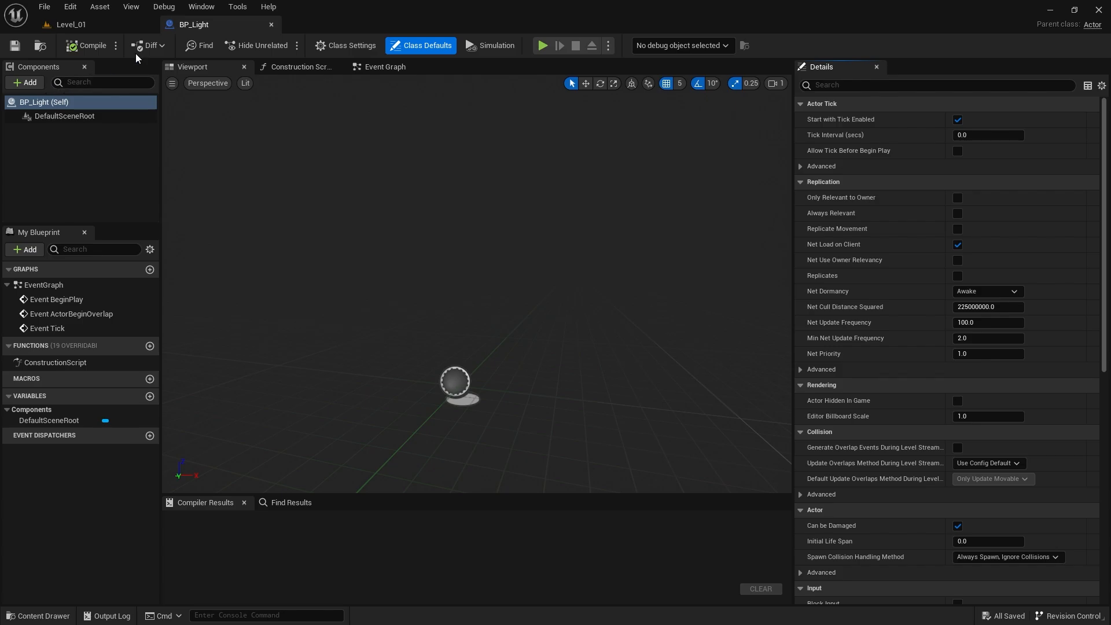
# Step: Select the nearest wall lamp in Level_01 and add a Static Mesh component to the BP_Light Blueprint
pyautogui.click(73, 24)
pyautogui.click(482, 404)
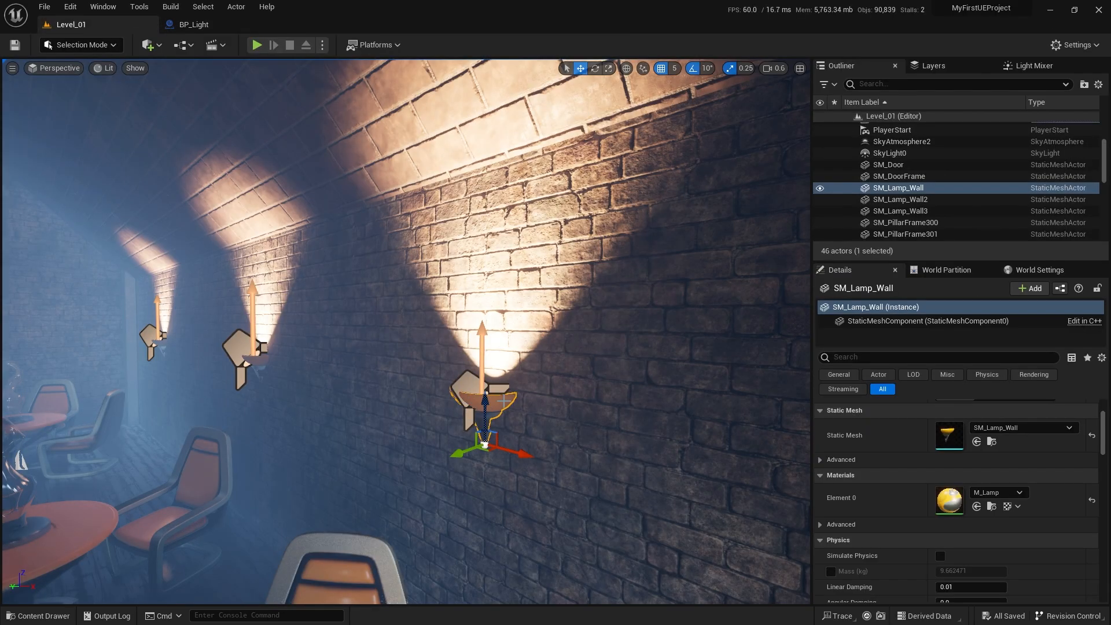
pyautogui.click(194, 25)
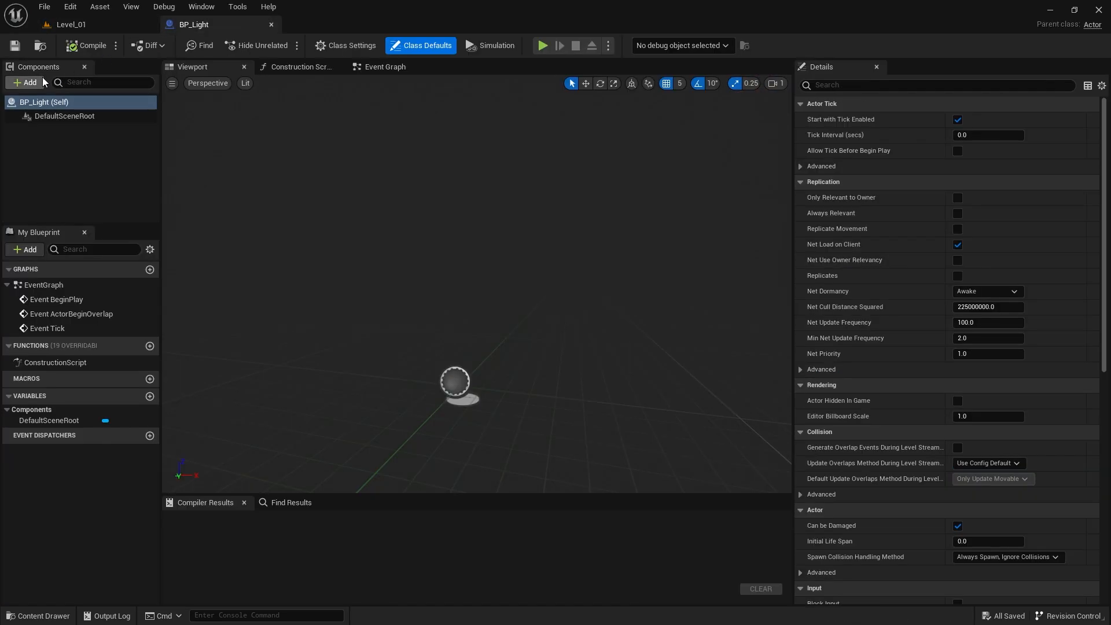
pyautogui.click(29, 83)
pyautogui.write('sta')
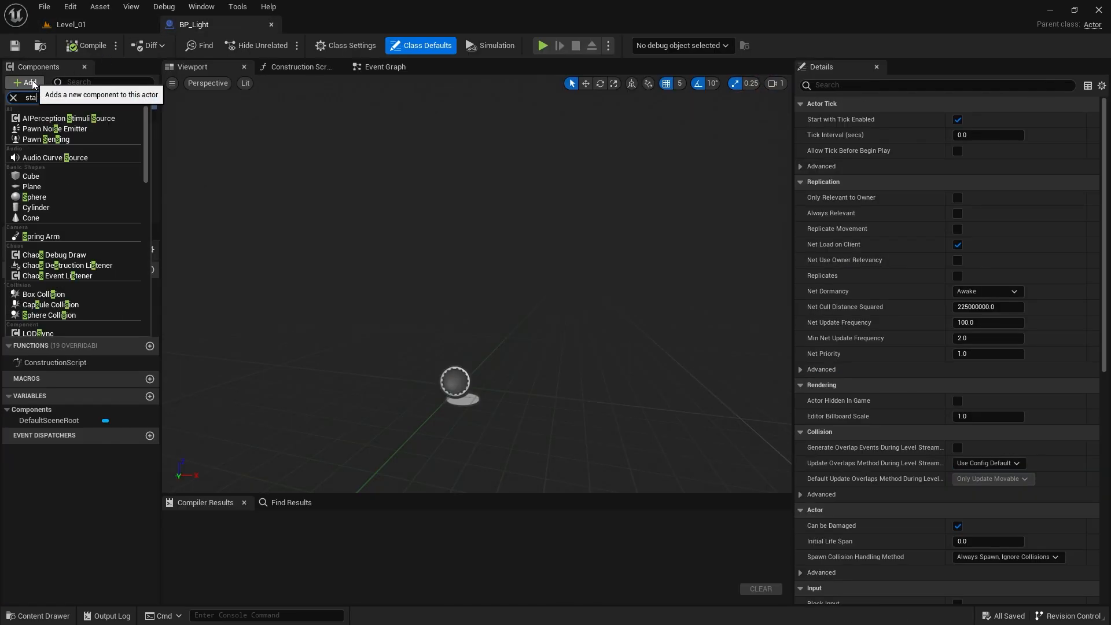
pyautogui.write('tic')
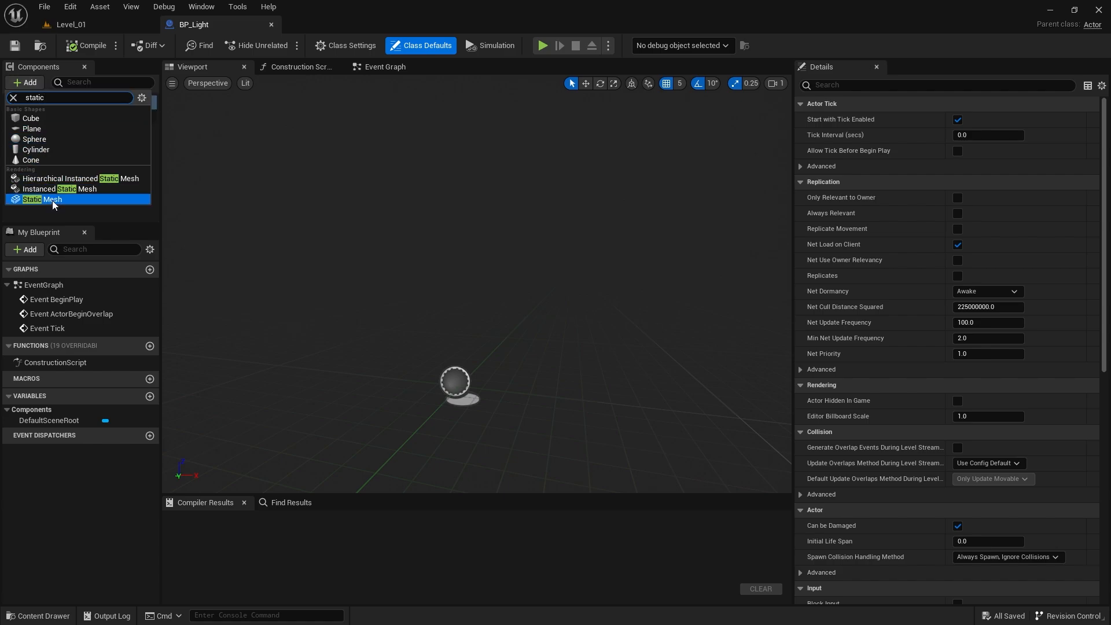
pyautogui.click(61, 199)
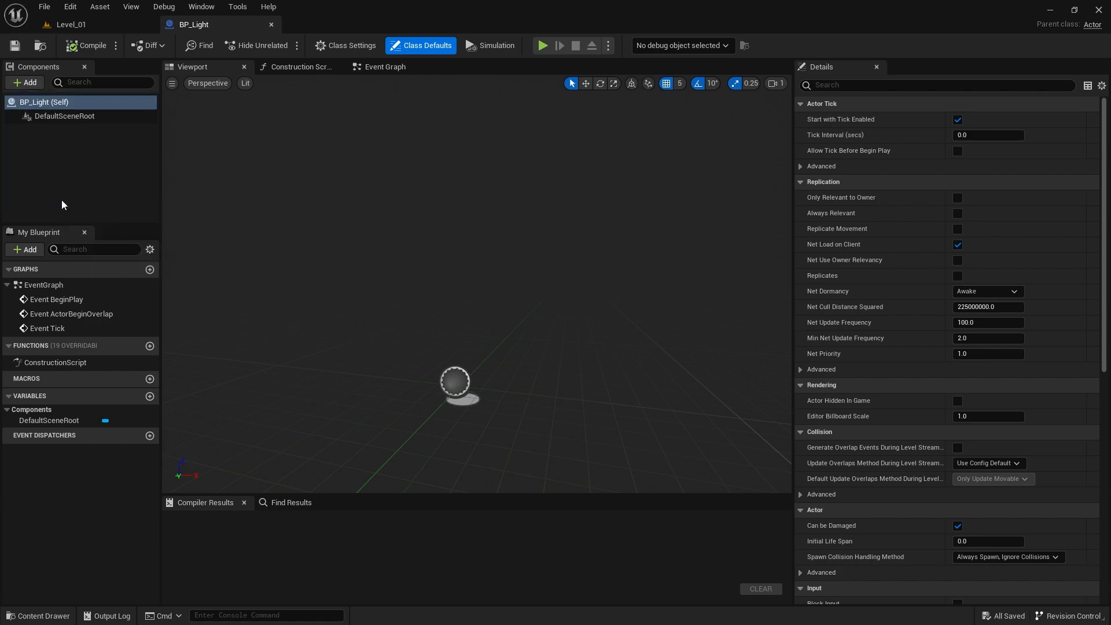
pyautogui.click(127, 129)
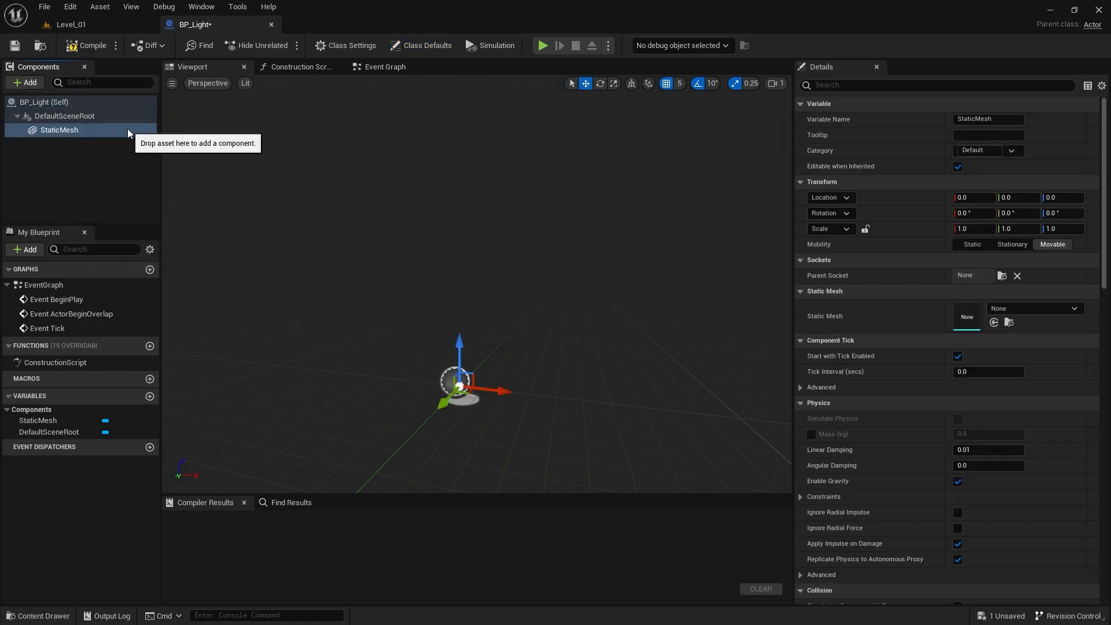
# Step: Assign the SM_Lamp_Wall mesh from the content library to BP_Light's StaticMesh component and compile the Blueprint
pyautogui.moveTo(455, 345)
pyautogui.mouseDown(button='right')
pyautogui.moveTo(434, 346)
pyautogui.moveTo(454, 345)
pyautogui.mouseUp(button='right')
pyautogui.press('w')
pyautogui.scroll(-2, 455, 345)
pyautogui.press('f')
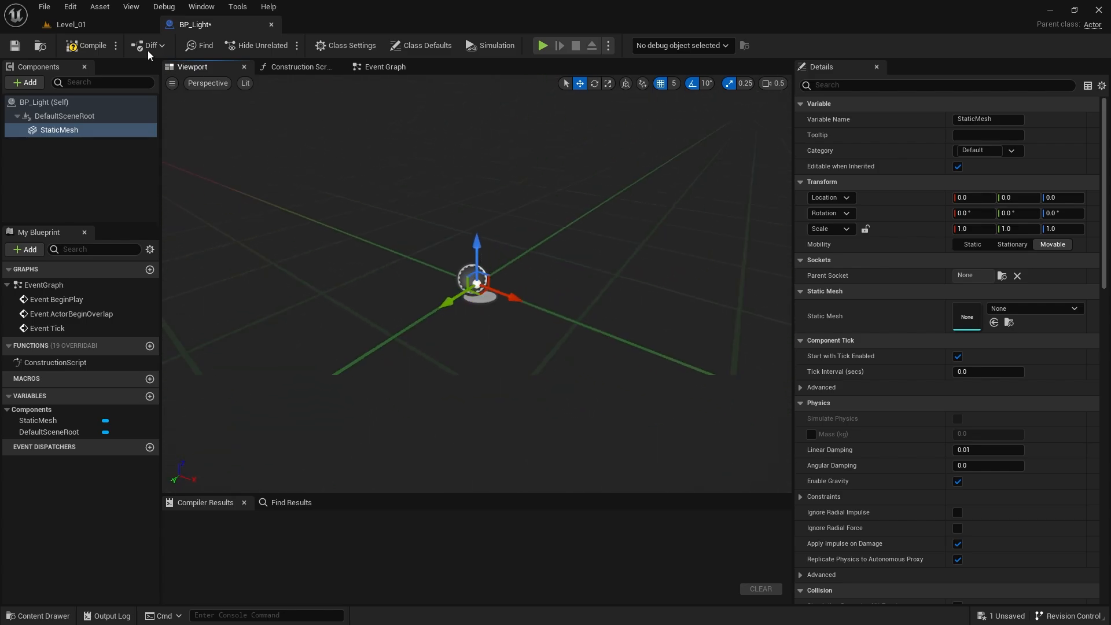
pyautogui.click(106, 25)
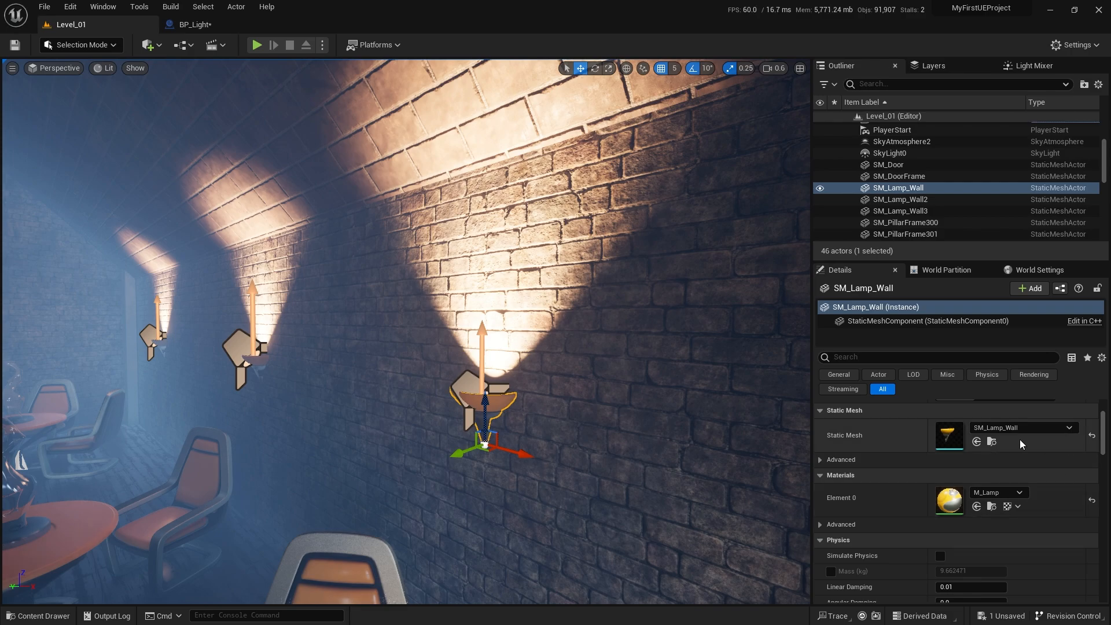
pyautogui.click(991, 443)
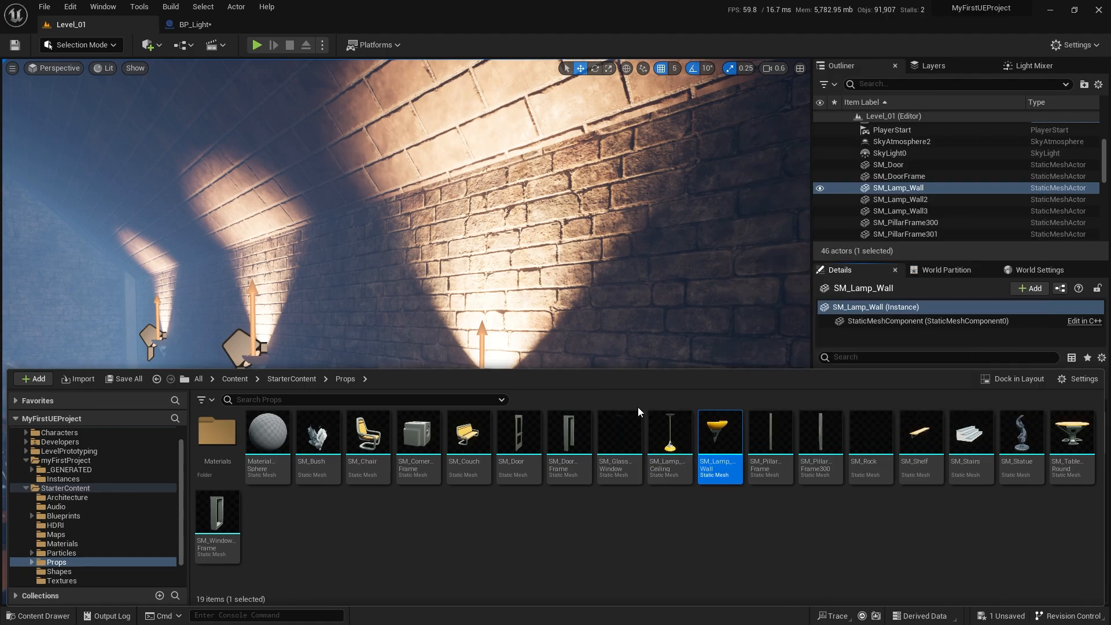
pyautogui.click(252, 29)
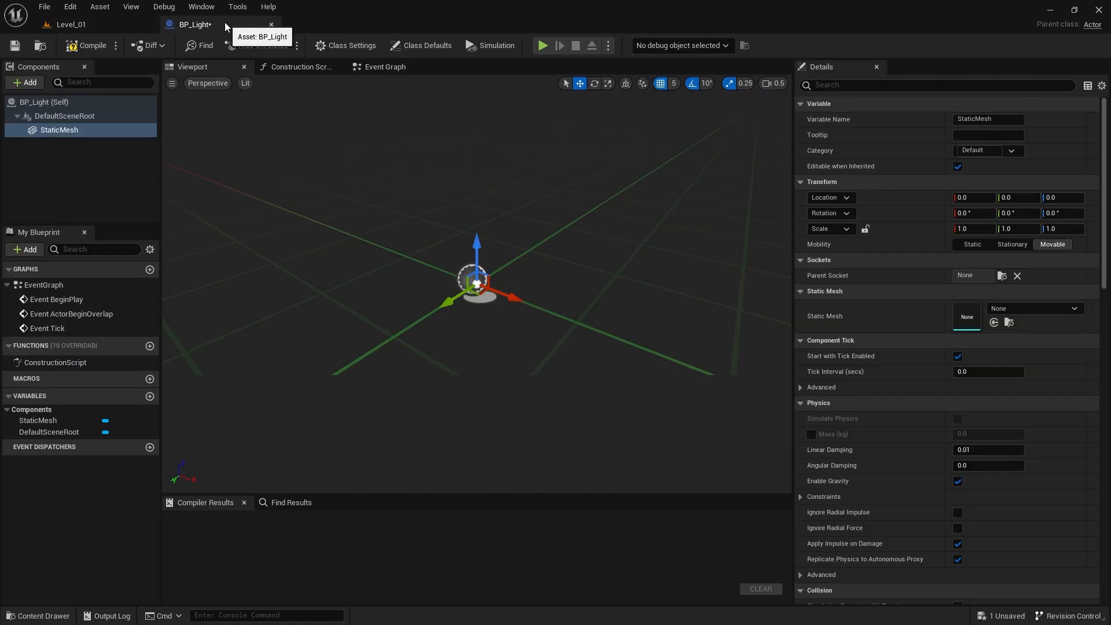
pyautogui.click(994, 323)
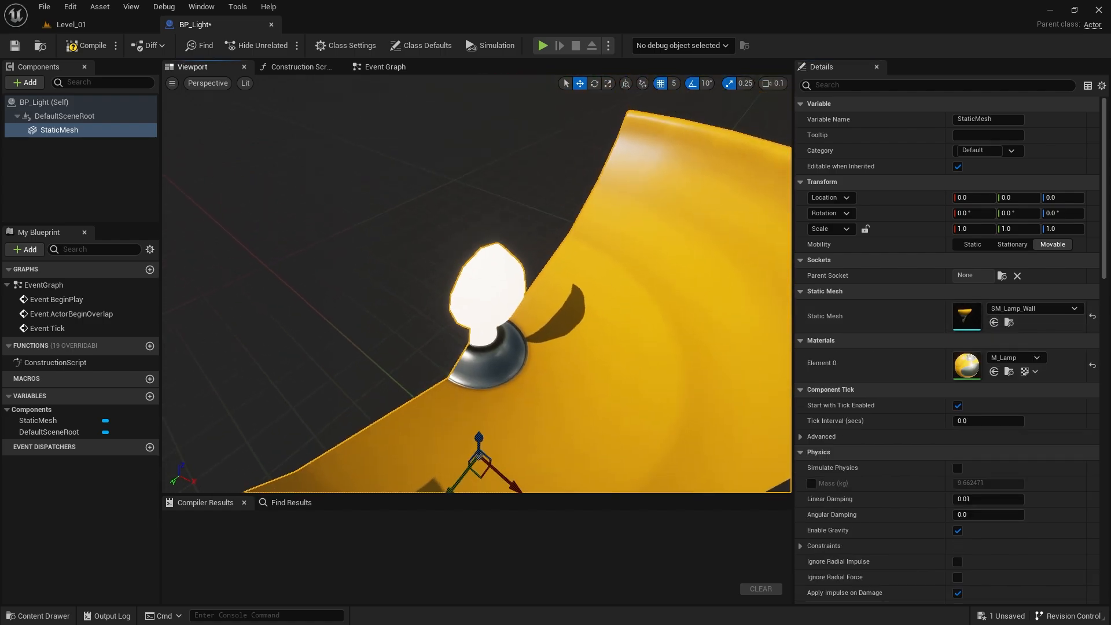
pyautogui.scroll(1, 476, 284)
pyautogui.press('s')
pyautogui.moveTo(477, 283)
pyautogui.mouseDown(button='right')
pyautogui.moveTo(476, 261)
pyautogui.moveTo(475, 301)
pyautogui.moveTo(475, 289)
pyautogui.mouseUp(button='right')
pyautogui.click(83, 46)
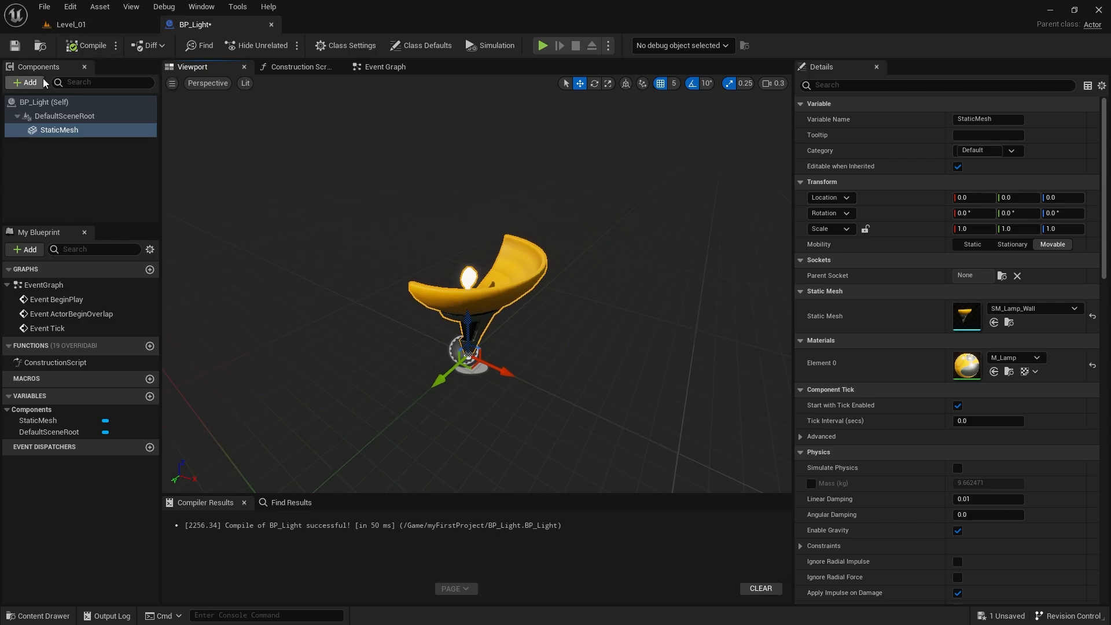
# Step: Add a Spot Light component to BP_Light as a child of the StaticMesh component
pyautogui.click(27, 82)
pyautogui.write('s')
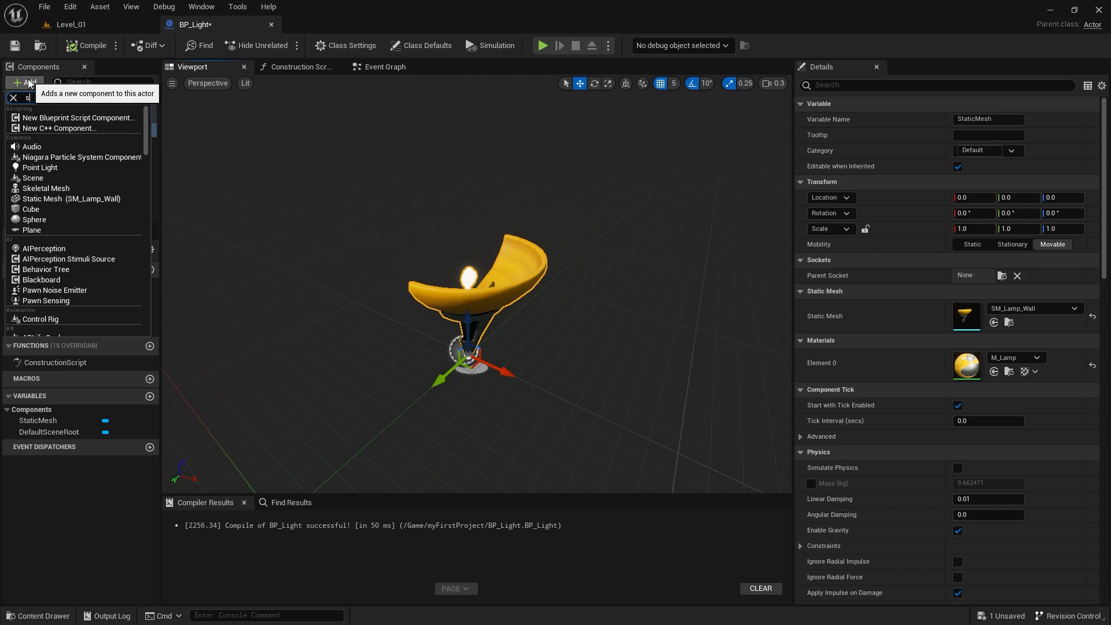
pyautogui.write('pot')
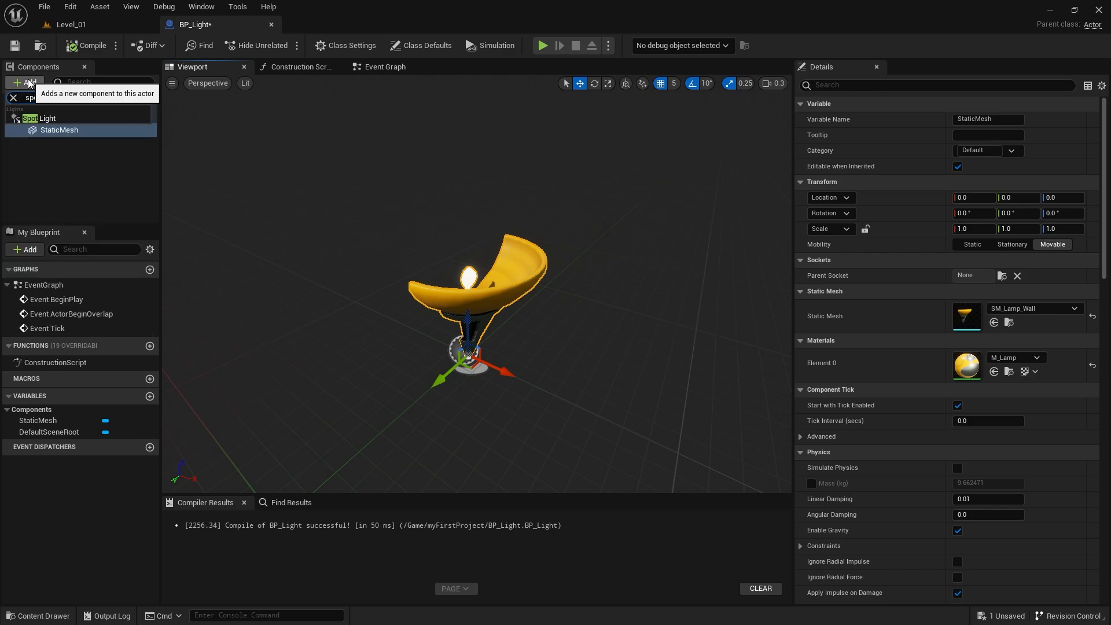
pyautogui.click(39, 119)
pyautogui.click(82, 174)
pyautogui.click(64, 144)
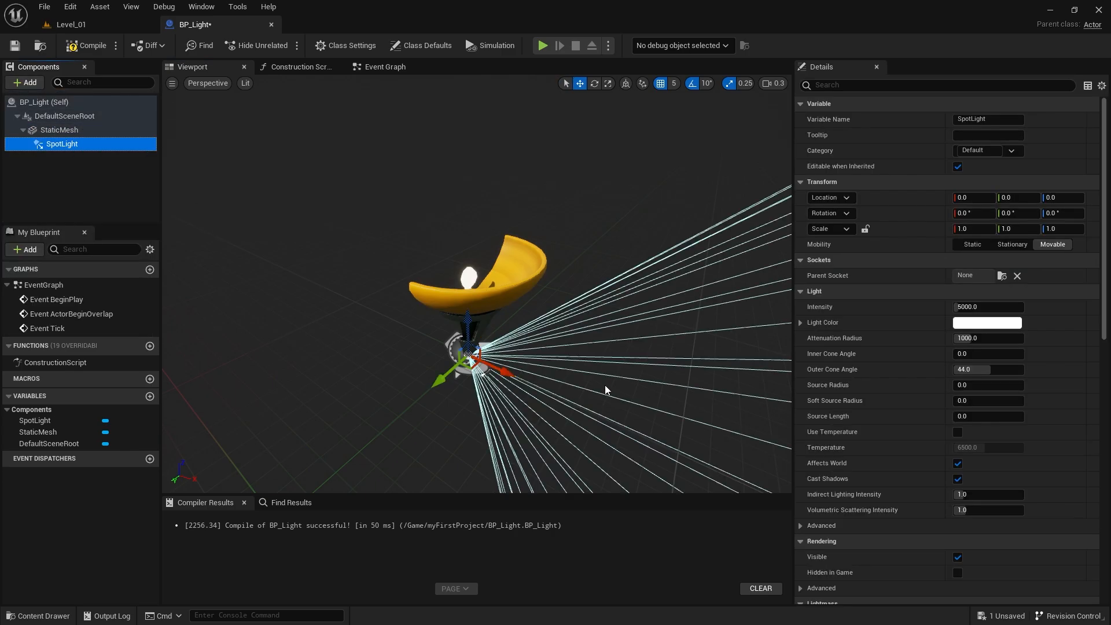
# Step: Rotate the SpotLight component 90° to point upward and raise it 20 units to the lamp's bulb
pyautogui.moveTo(570, 375)
pyautogui.mouseDown(button='right')
pyautogui.moveTo(555, 369)
pyautogui.moveTo(575, 380)
pyautogui.mouseUp(button='right')
pyautogui.press('e')
pyautogui.moveTo(509, 357)
pyautogui.mouseDown()
pyautogui.moveTo(487, 306)
pyautogui.moveTo(501, 356)
pyautogui.mouseUp()
pyautogui.press('w')
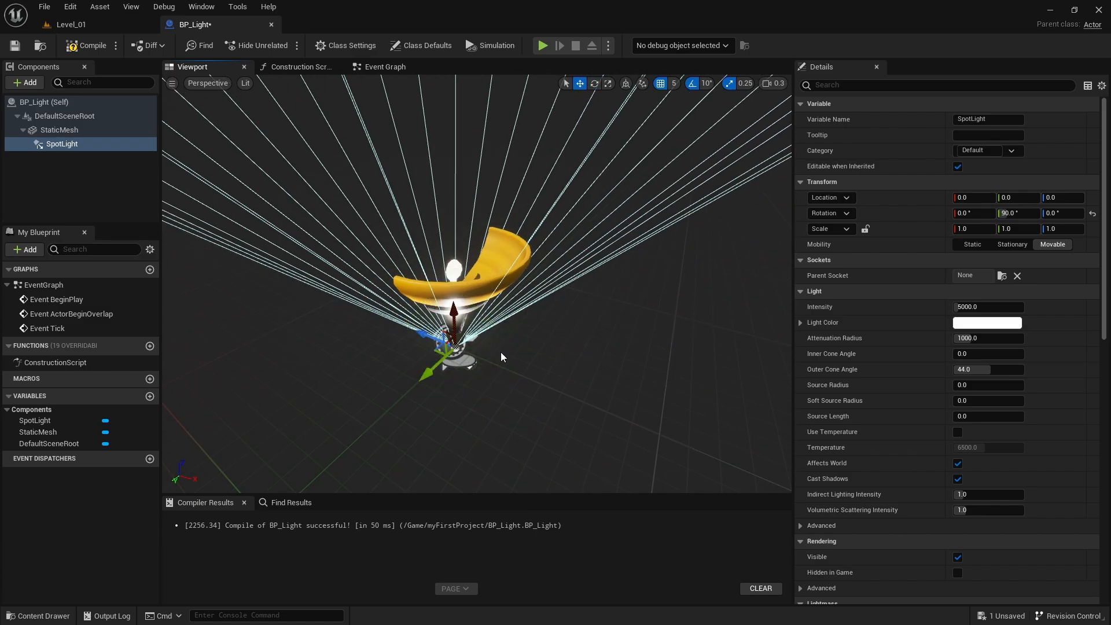
pyautogui.moveTo(452, 324); pyautogui.dragTo(454, 244)
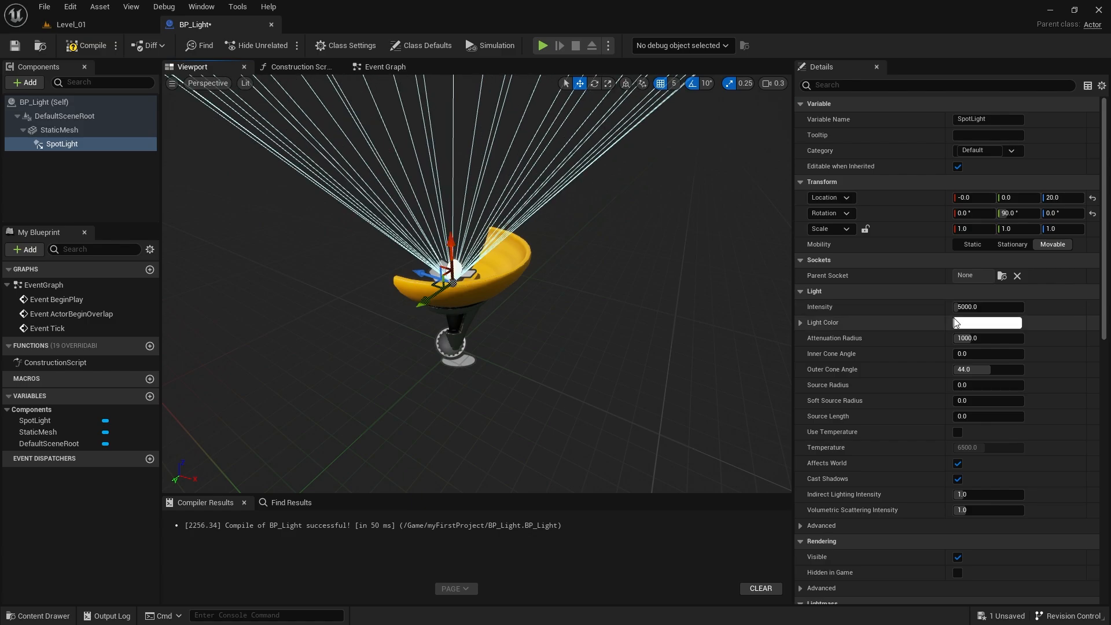
# Step: Set the SpotLight's intensity to 1000 and its attenuation radius to about 616, and compile BP_Light
pyautogui.click(996, 307)
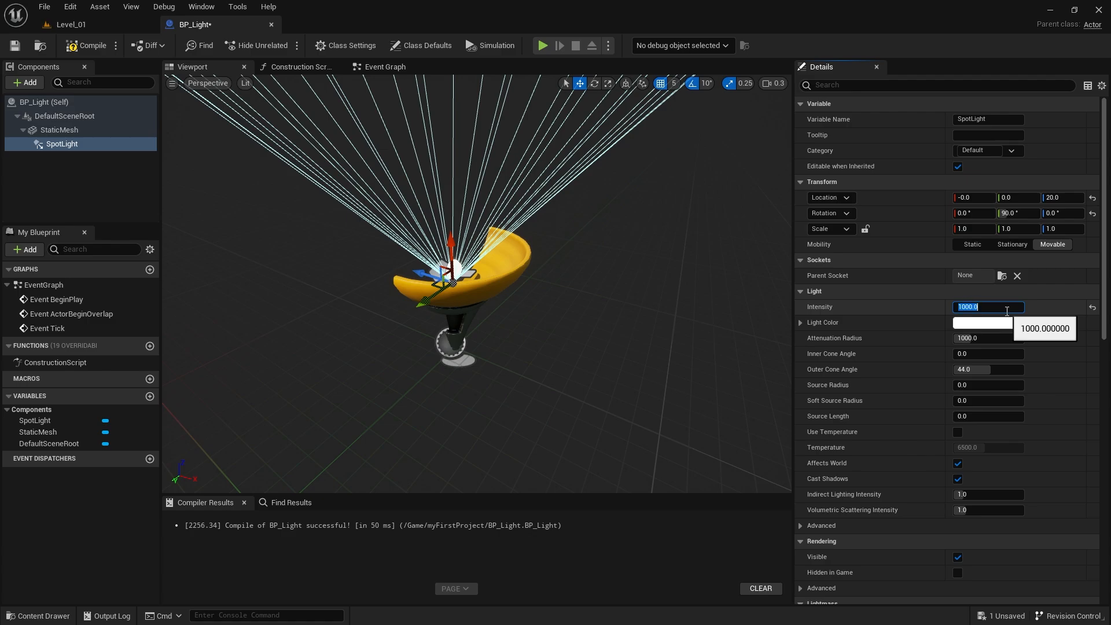
pyautogui.moveTo(1015, 338); pyautogui.dragTo(1001, 338)
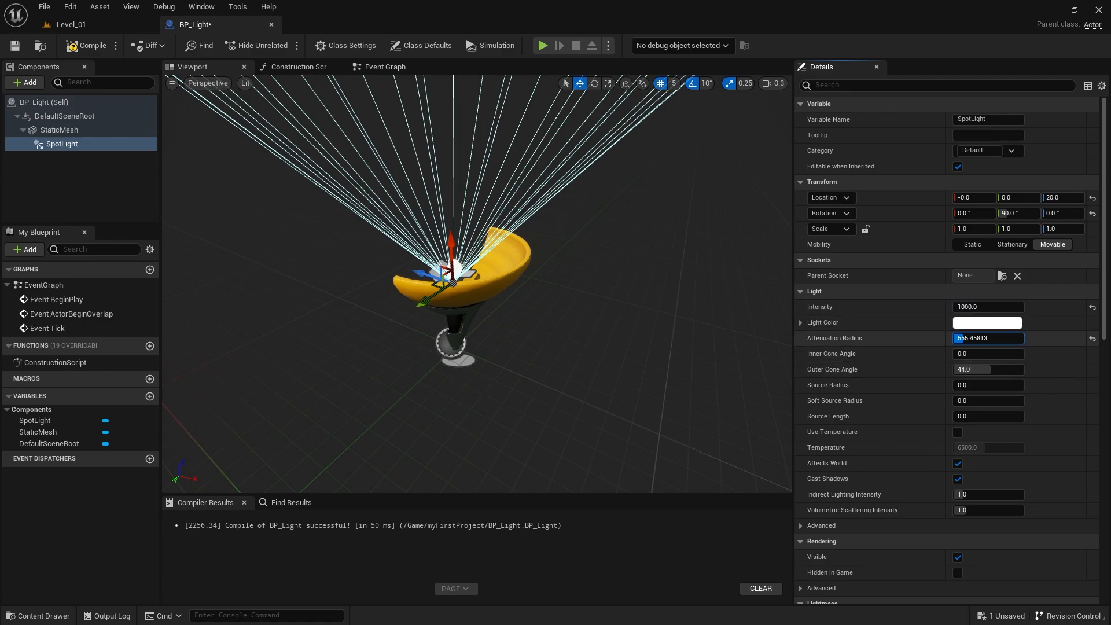
pyautogui.click(85, 46)
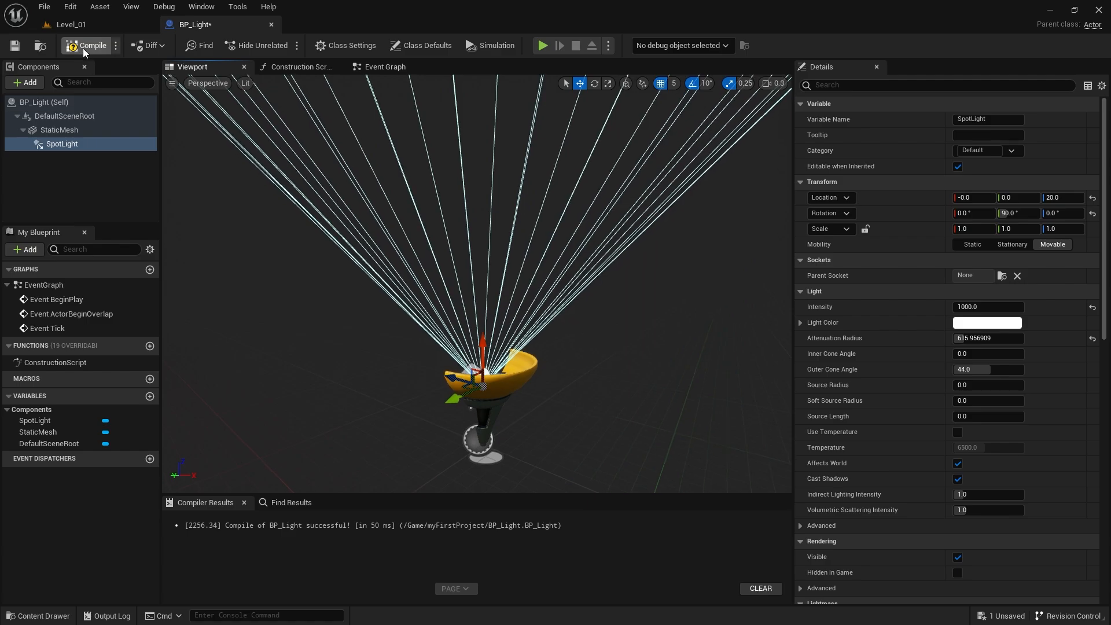
# Step: Delete the SM_Lamp_Wall lamp together with its spot light from Level_01
pyautogui.click(112, 24)
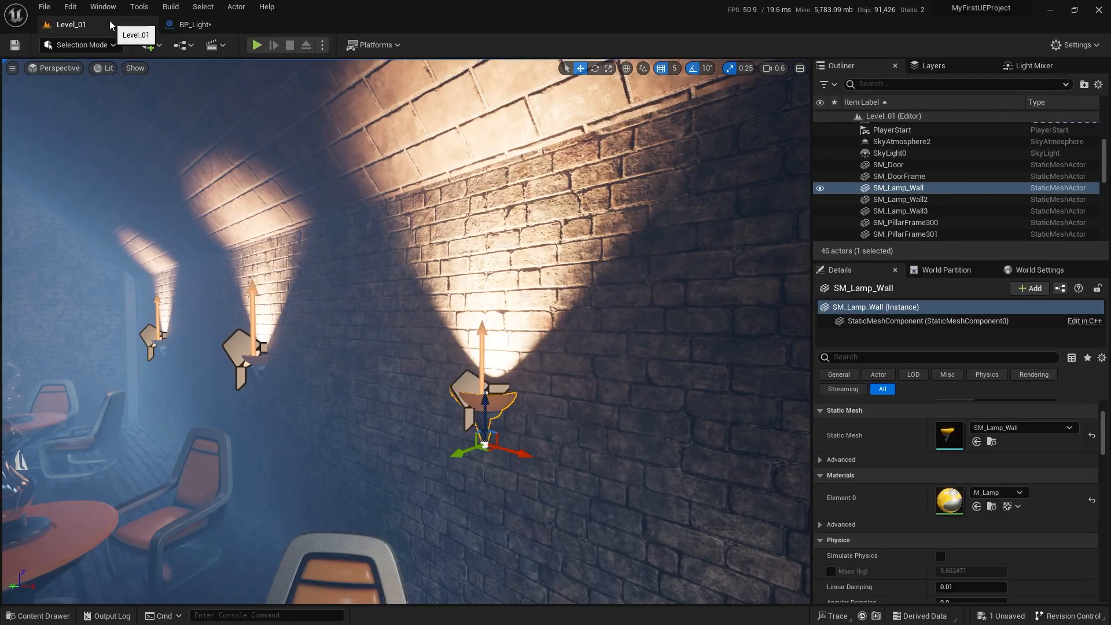
pyautogui.press('s')
pyautogui.moveTo(491, 335)
pyautogui.mouseDown(button='right')
pyautogui.moveTo(489, 345)
pyautogui.moveTo(490, 336)
pyautogui.mouseUp(button='right')
pyautogui.press('w')
pyautogui.click(470, 295)
pyautogui.keyDown('ctrl'); pyautogui.click(460, 313); pyautogui.keyUp('ctrl')
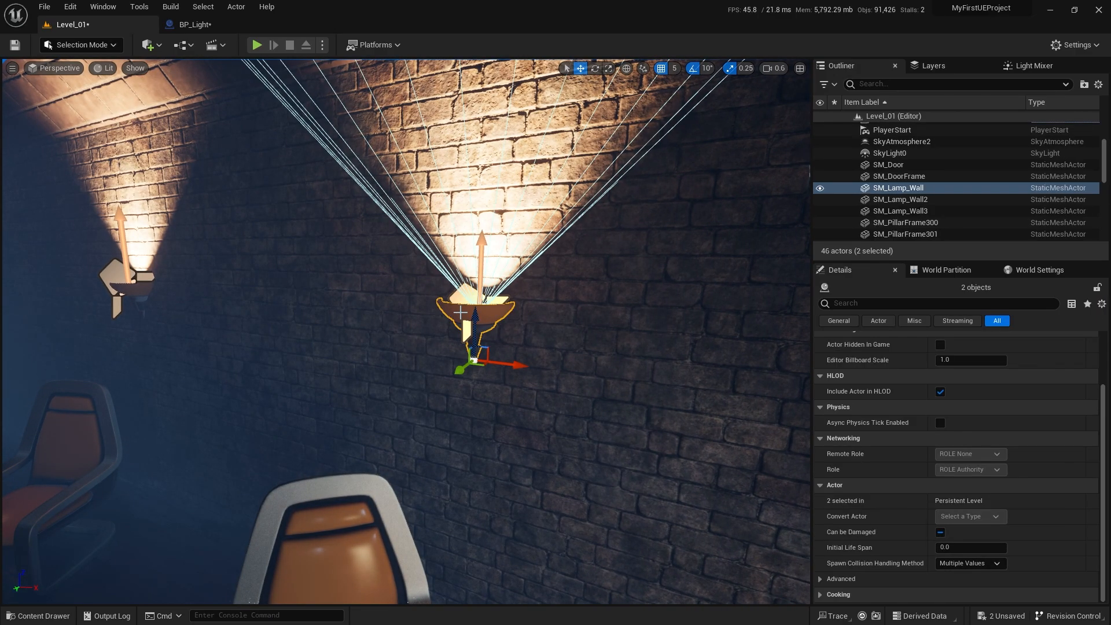
pyautogui.press('Delete')
# Step: Place a BP_Light from the myFirstProject folder on the bare brick wall and adjust its position in the deleted lamp's place
pyautogui.moveTo(460, 313); pyautogui.dragTo(471, 328, button='right')
pyautogui.hotkey('ctrl', 'space')
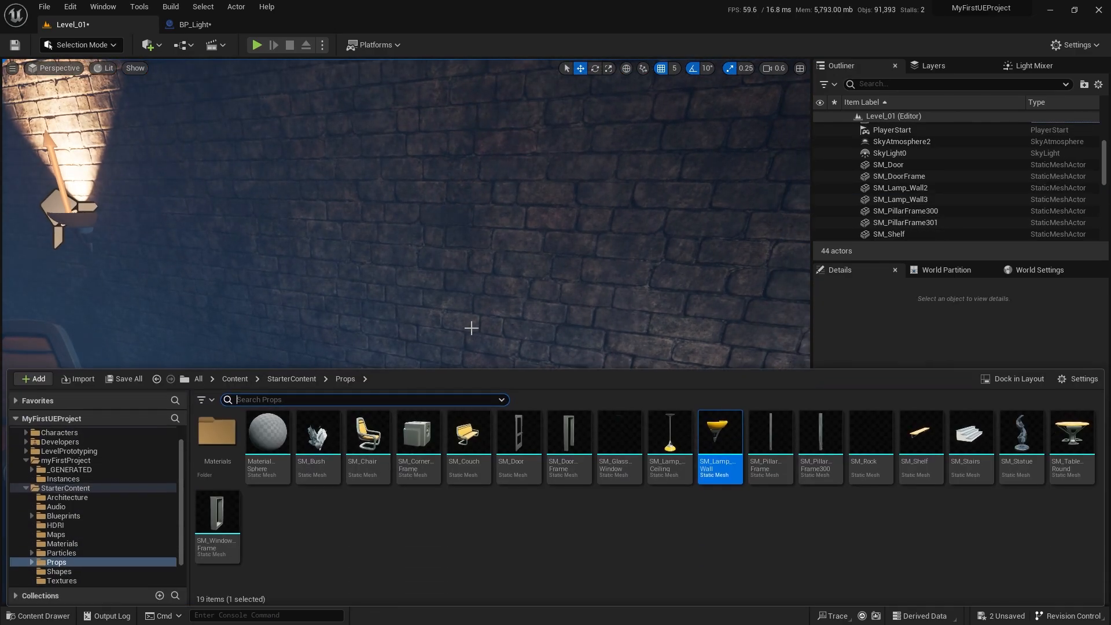
pyautogui.click(78, 464)
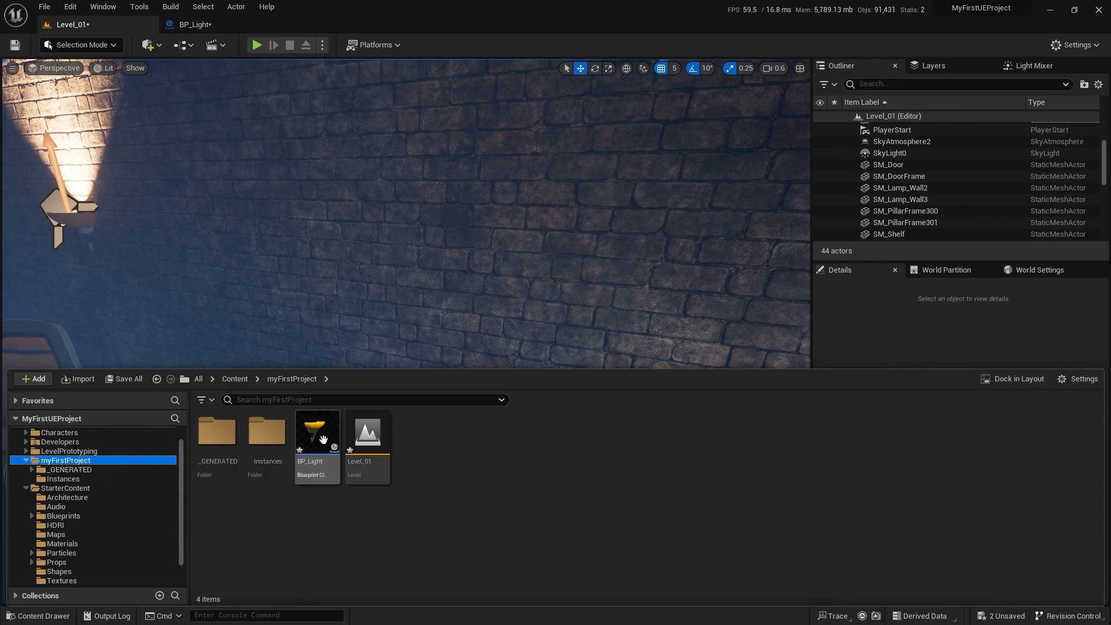
pyautogui.moveTo(321, 431); pyautogui.dragTo(460, 237)
pyautogui.press('e')
pyautogui.moveTo(460, 237); pyautogui.dragTo(490, 333, button='right')
pyautogui.press('q')
pyautogui.press('w')
pyautogui.moveTo(481, 374); pyautogui.dragTo(488, 405)
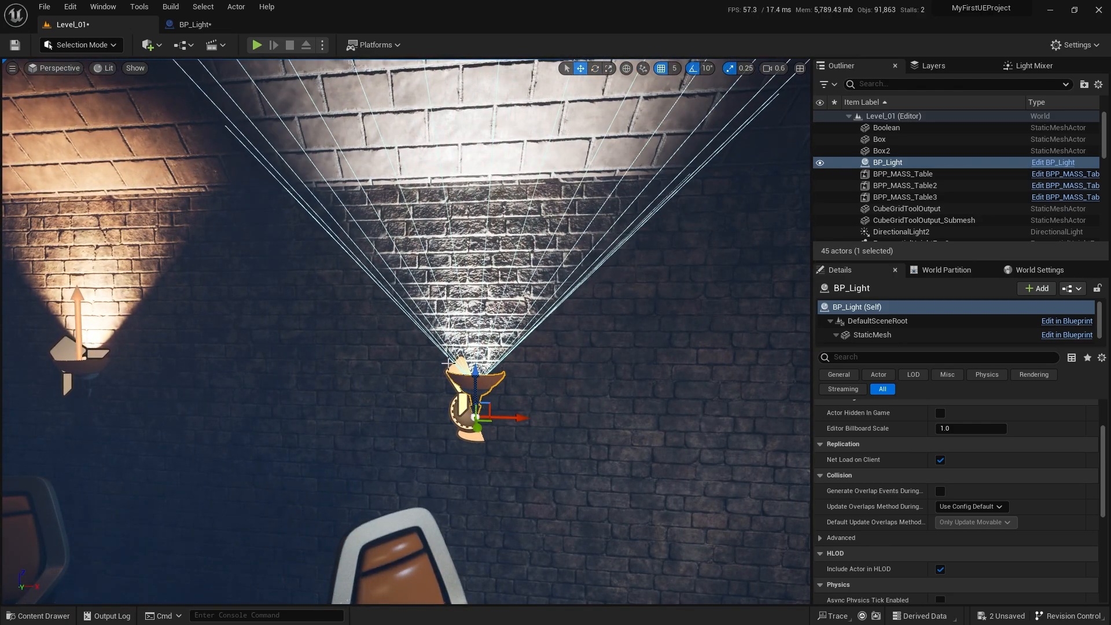
# Step: Change the light color of BP_Light's SpotLight to a warm pale yellow, compile, and check the result in Level_01
pyautogui.click(195, 25)
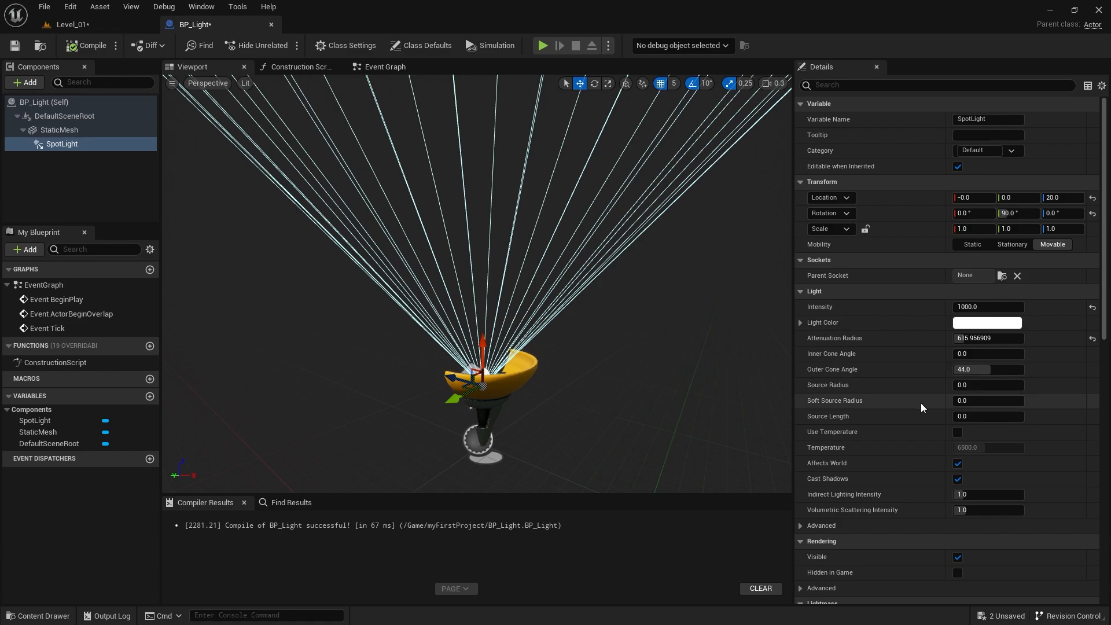
pyautogui.click(977, 331)
pyautogui.moveTo(788, 440); pyautogui.dragTo(810, 436)
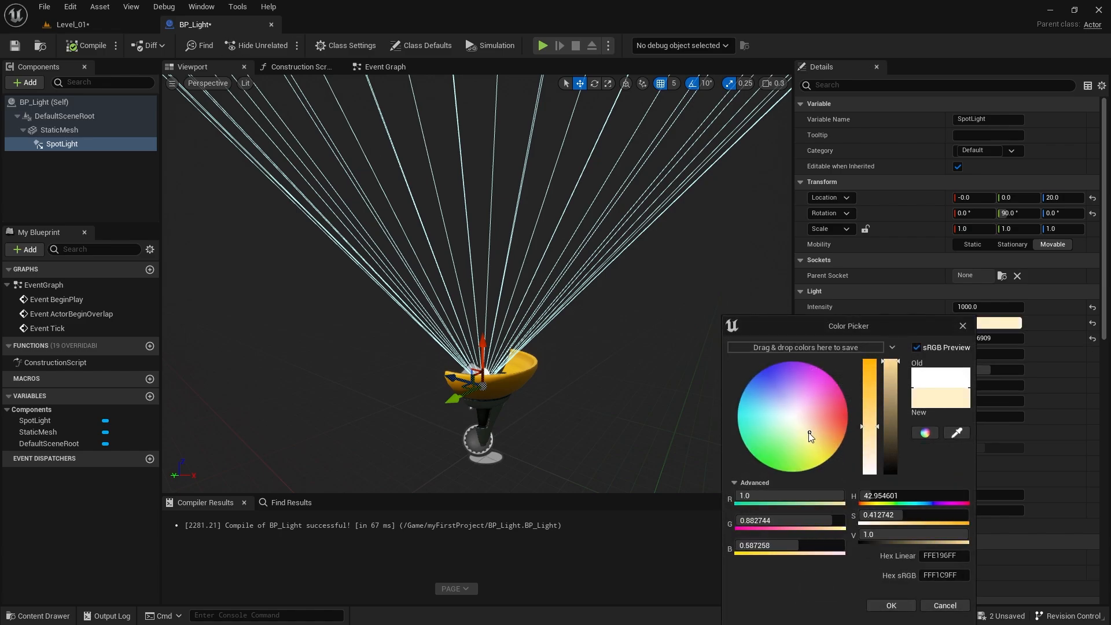
pyautogui.click(891, 606)
pyautogui.click(86, 45)
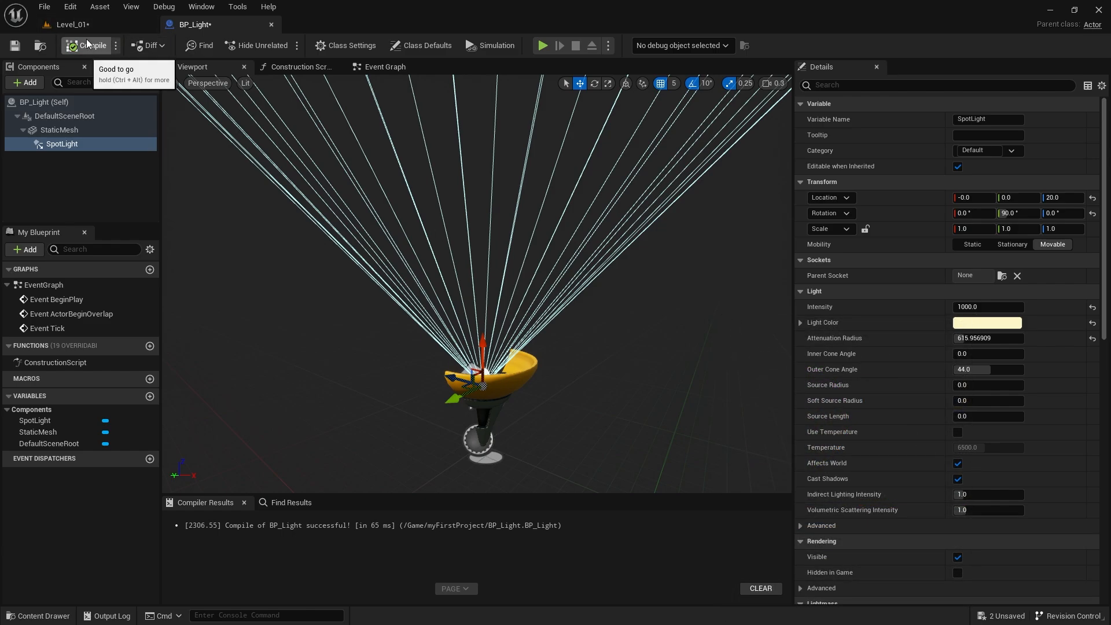
pyautogui.click(92, 26)
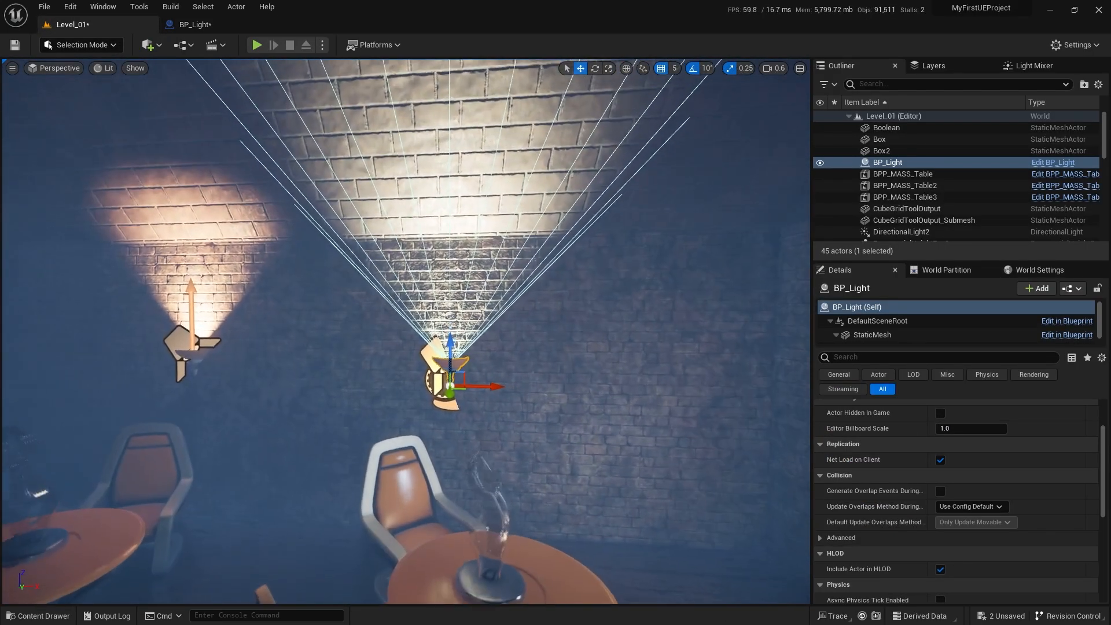
pyautogui.moveTo(375, 184)
pyautogui.mouseDown(button='right')
pyautogui.moveTo(344, 154)
pyautogui.moveTo(341, 127)
pyautogui.moveTo(371, 176)
pyautogui.mouseUp(button='right')
# Step: Set the SpotLight's attenuation radius to 250 and its intensity to 500 in BP_Light, compile, and check the lamp in Level_01
pyautogui.click(196, 24)
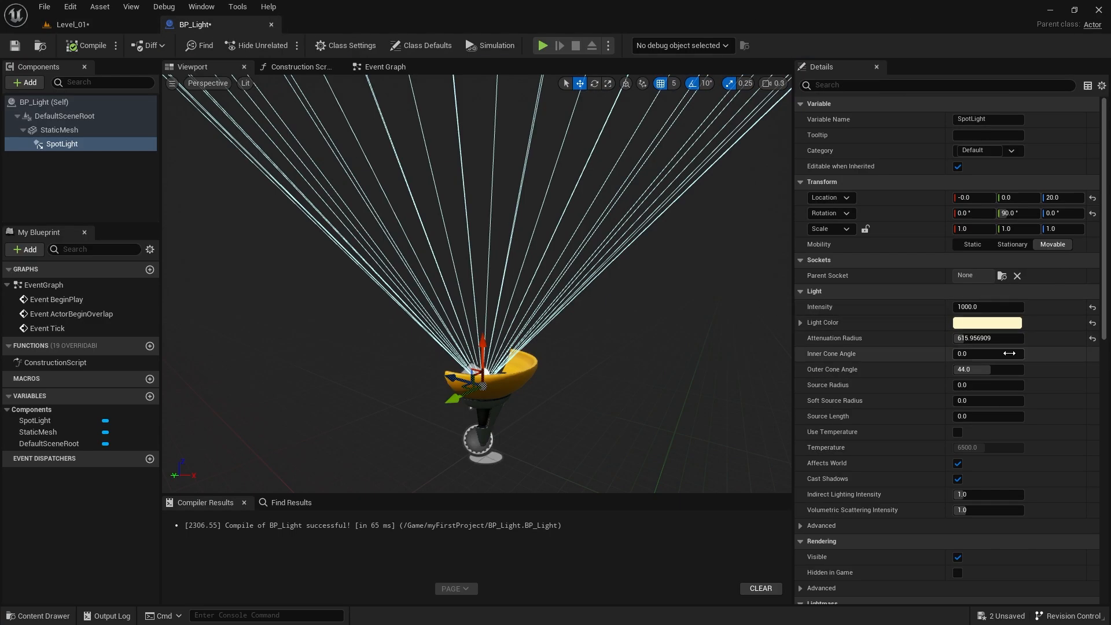
pyautogui.click(1006, 339)
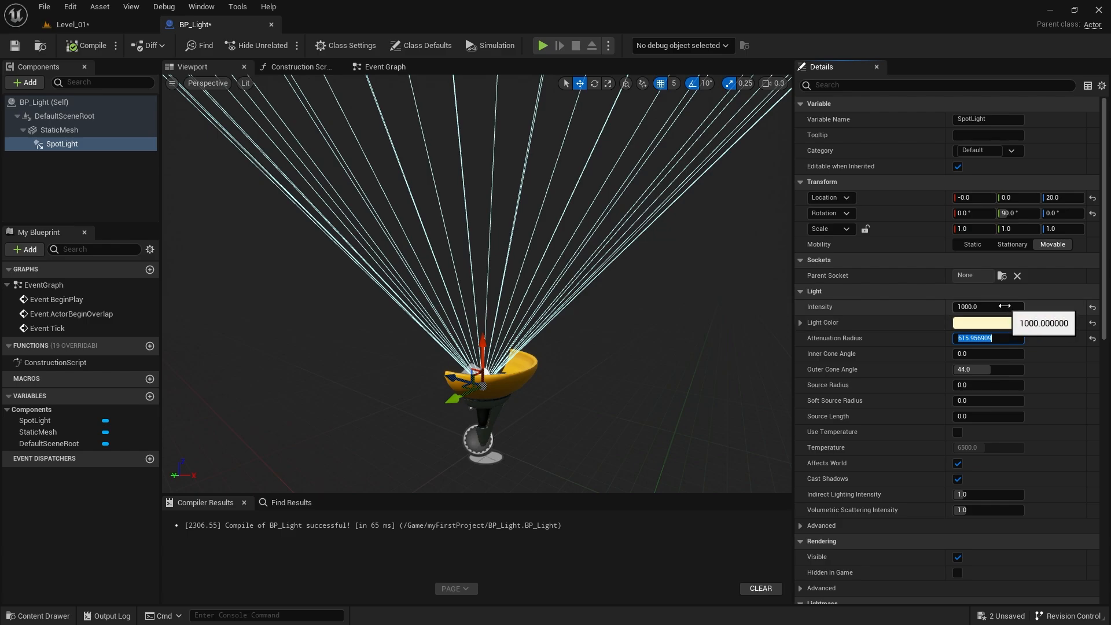
pyautogui.click(1005, 307)
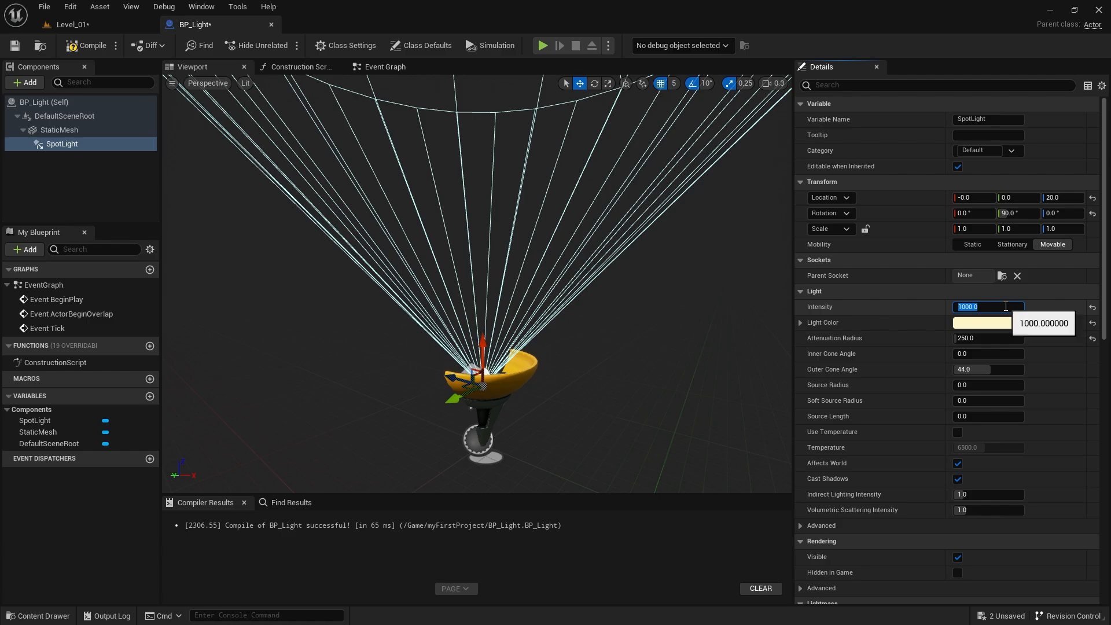
pyautogui.click(73, 24)
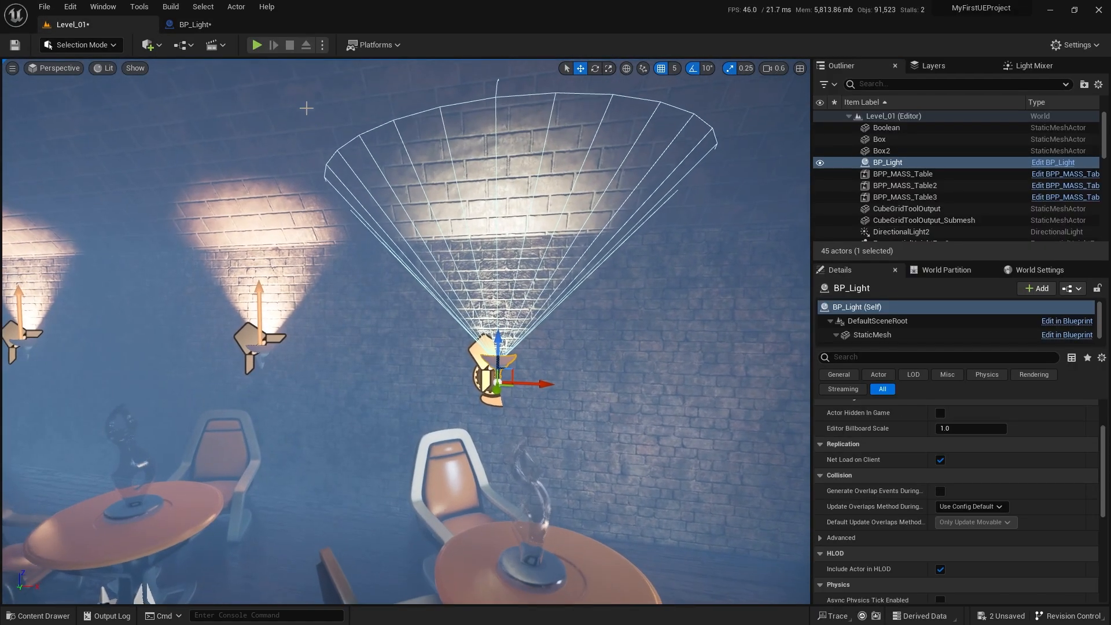
# Step: Set the attenuation radius of BP_Light's SpotLight to 200
pyautogui.click(213, 22)
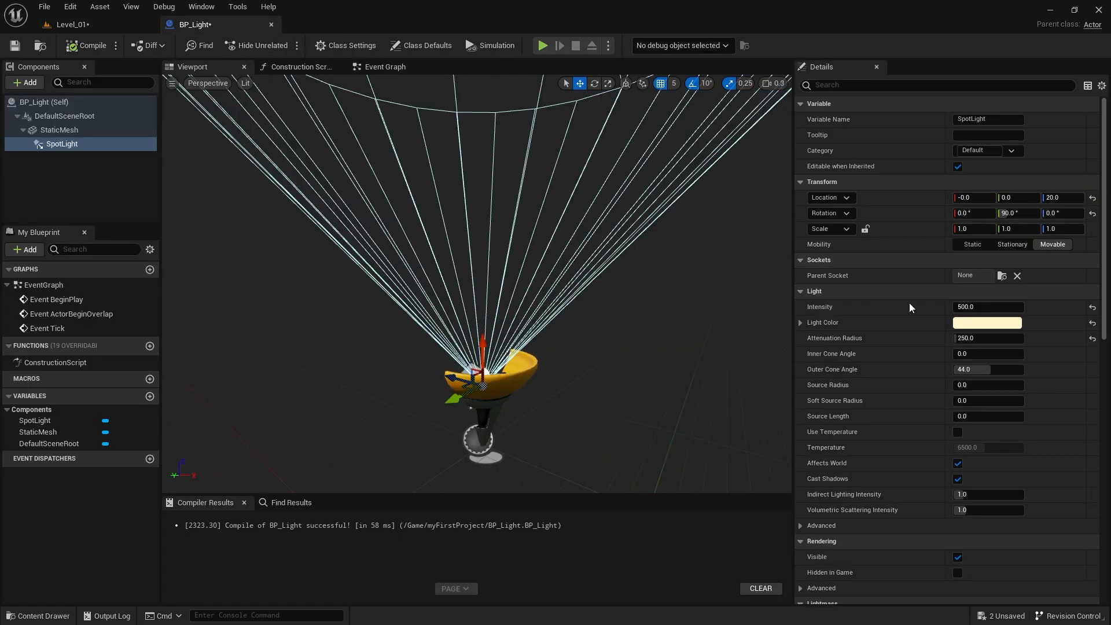
pyautogui.click(1008, 340)
pyautogui.write('200')
pyautogui.press('Return')
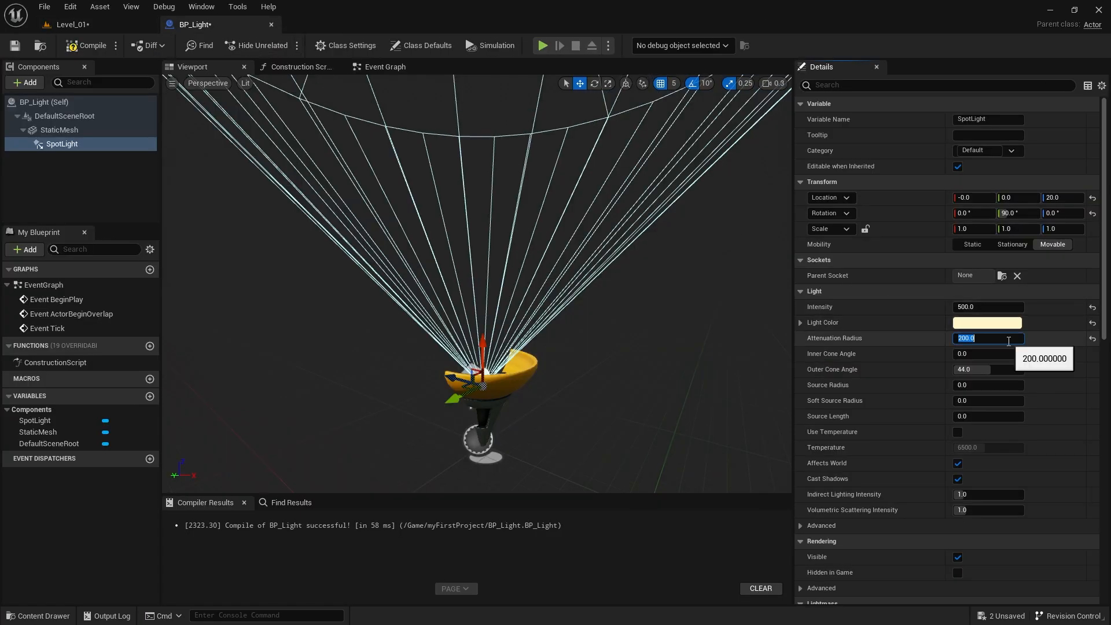
# Step: Shift the SpotLight's light color to a slightly more orange pale yellow, compile BP_Light, and inspect the lamp up close in Level_01
pyautogui.click(987, 323)
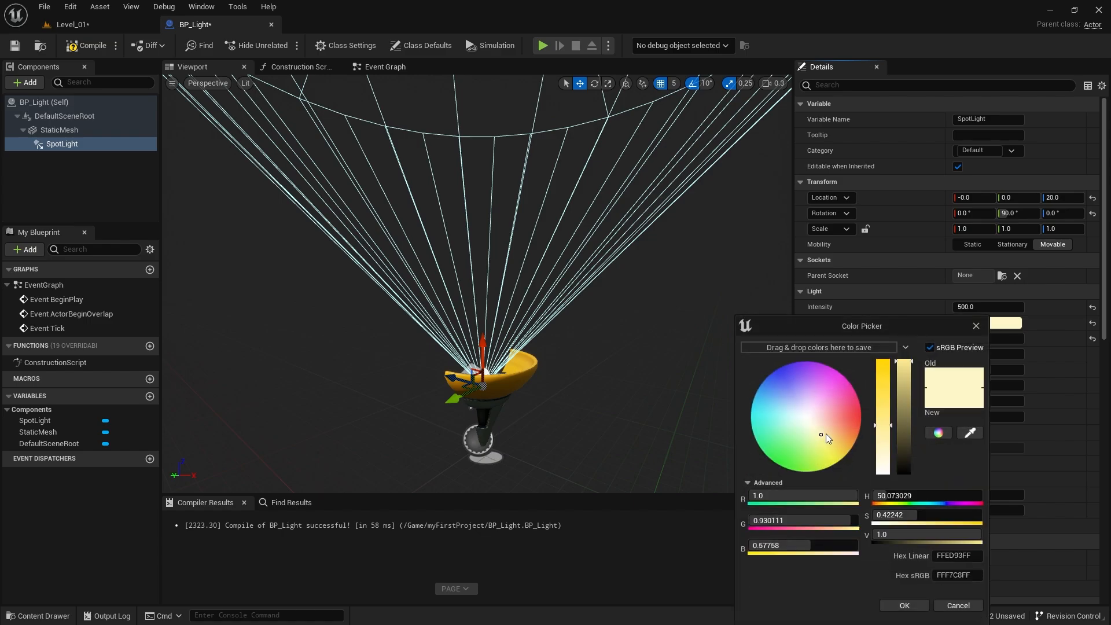
pyautogui.moveTo(825, 432); pyautogui.dragTo(827, 436)
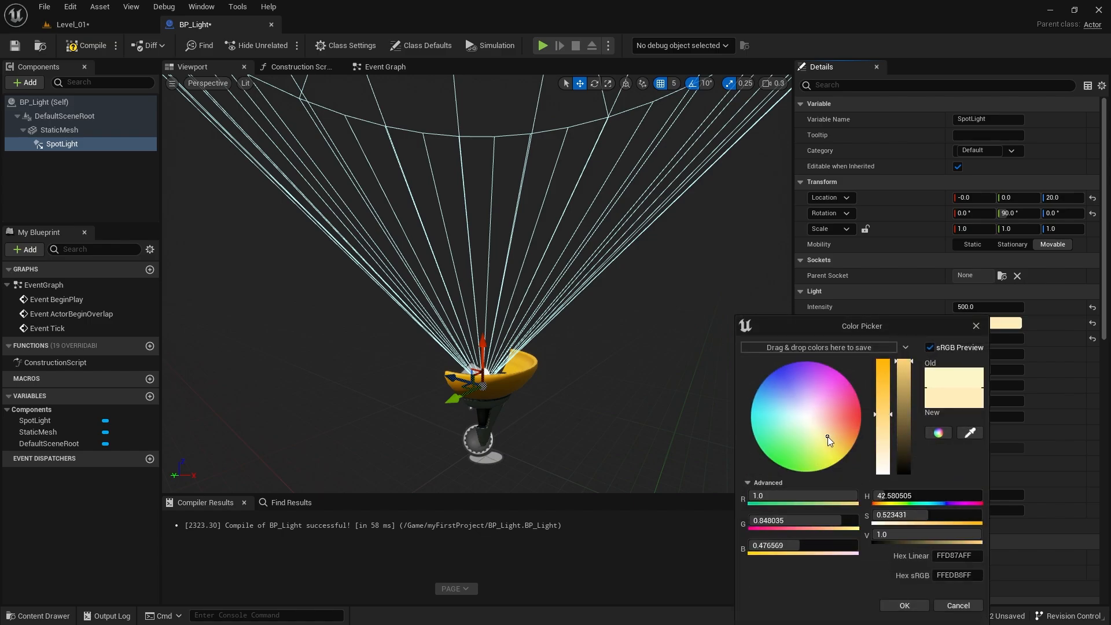
pyautogui.click(901, 605)
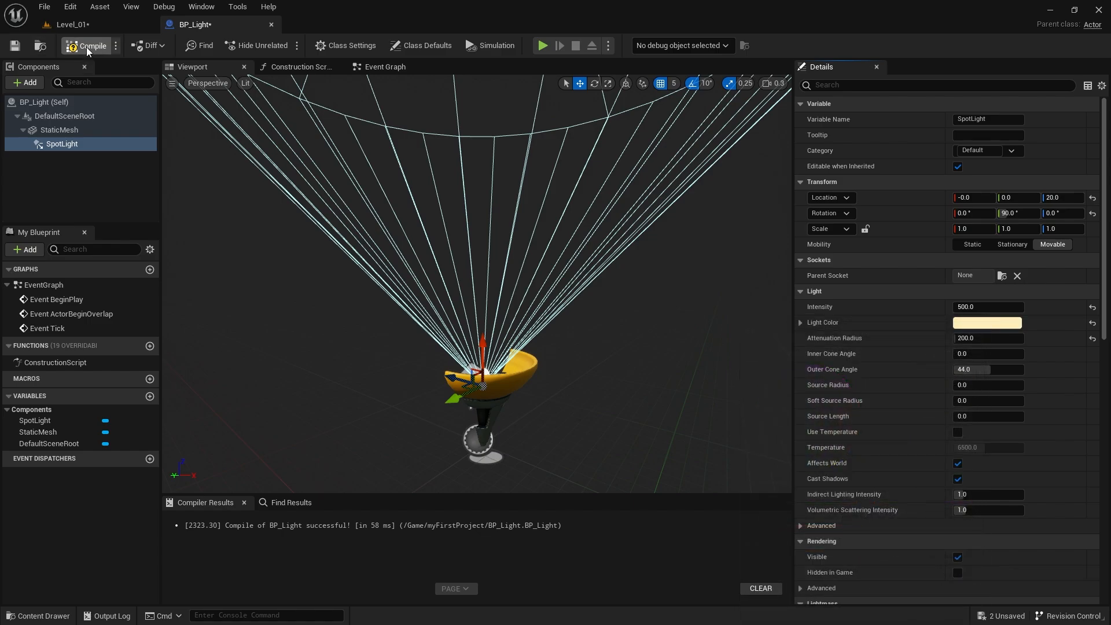
pyautogui.click(83, 29)
pyautogui.moveTo(585, 343)
pyautogui.mouseDown(button='right')
pyautogui.moveTo(538, 341)
pyautogui.moveTo(587, 344)
pyautogui.mouseUp(button='right')
pyautogui.press('g')
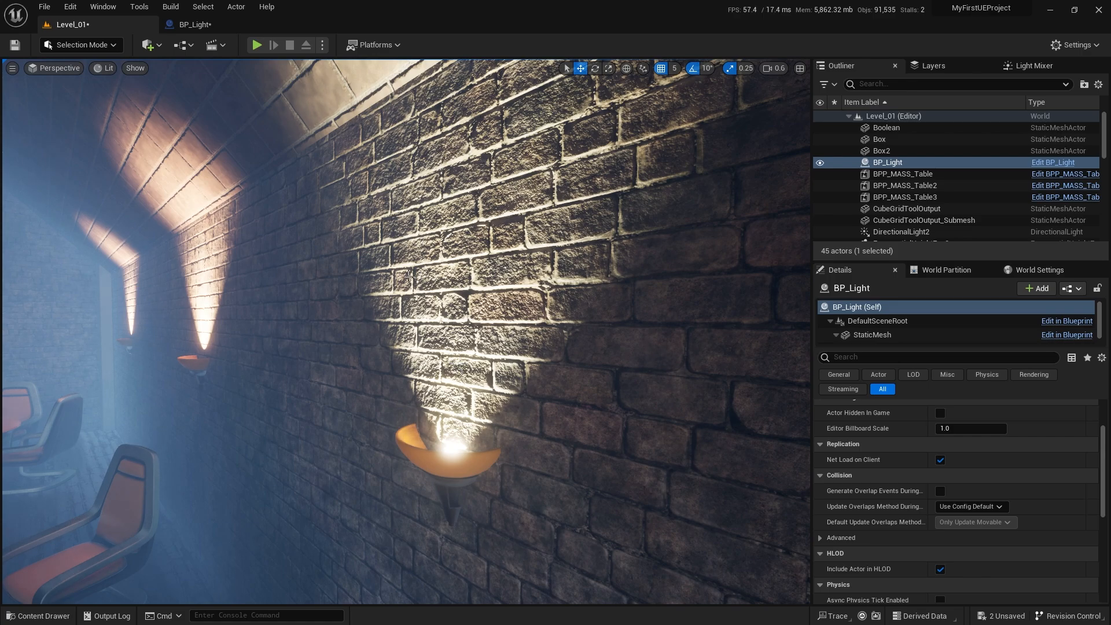
# Step: Move BP_Light's SpotLight within the lamp bowl to X 5, Z 25, compile, and return to Level_01
pyautogui.click(214, 24)
pyautogui.moveTo(496, 368); pyautogui.dragTo(442, 316, button='right')
pyautogui.moveTo(441, 316); pyautogui.dragTo(455, 324)
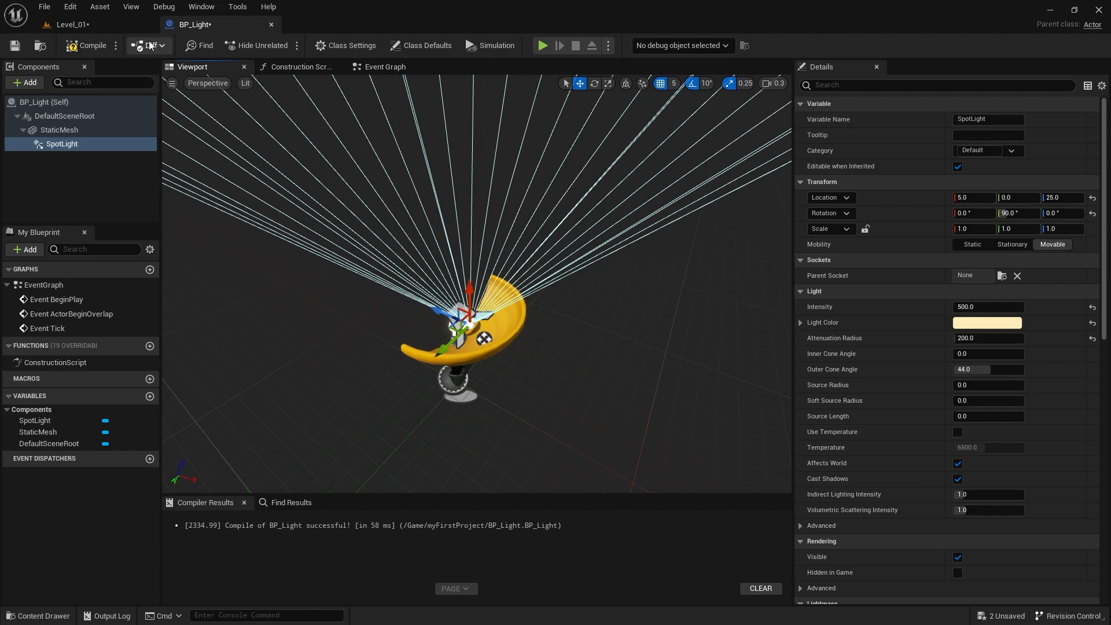
pyautogui.click(72, 24)
# Step: Delete the two remaining separate wall lamps together with their spot lights from the brick wall
pyautogui.moveTo(416, 347); pyautogui.dragTo(347, 350, button='right')
pyautogui.click(392, 352)
pyautogui.keyDown('ctrl'); pyautogui.click(392, 352); pyautogui.keyUp('ctrl')
pyautogui.keyDown('ctrl'); pyautogui.click(346, 364); pyautogui.keyUp('ctrl')
pyautogui.keyDown('ctrl'); pyautogui.click(336, 354); pyautogui.keyUp('ctrl')
pyautogui.press('Delete')
# Step: Duplicate the BP_Light twice along the same brick wall in place of the deleted lamps
pyautogui.click(678, 390)
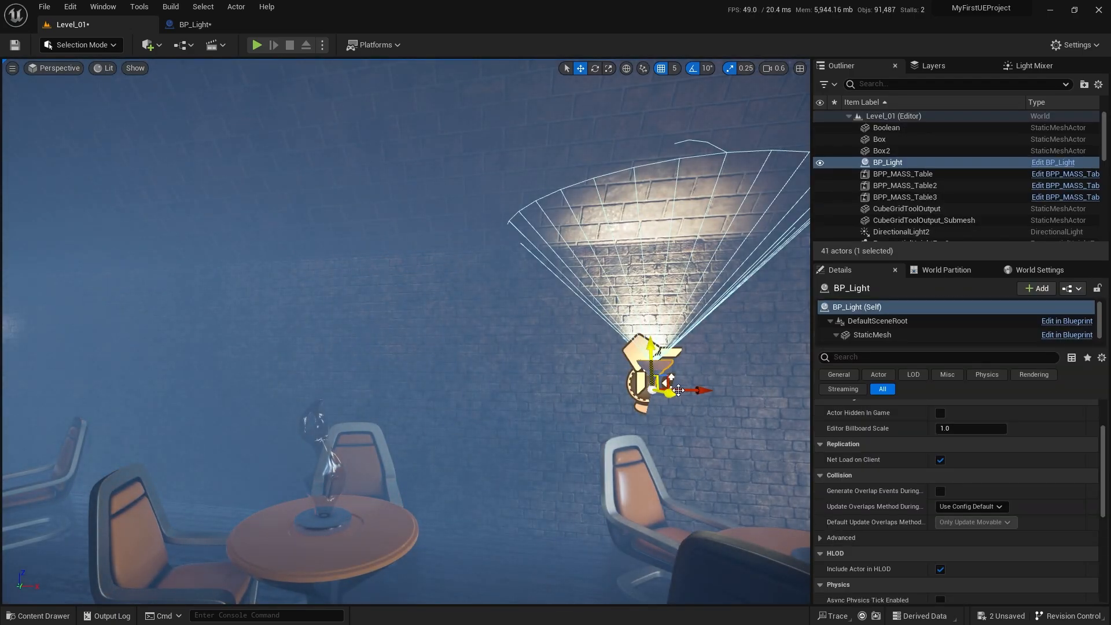
pyautogui.keyDown('alt'); pyautogui.moveTo(697, 390); pyautogui.dragTo(162, 360); pyautogui.keyUp('alt')
pyautogui.moveTo(162, 360); pyautogui.dragTo(81, 366, button='right')
# Step: Create a rotated copy of the last BP_Light and position it against the adjoining brick wall
pyautogui.press('e')
pyautogui.keyDown('alt'); pyautogui.moveTo(614, 399); pyautogui.dragTo(663, 398); pyautogui.keyUp('alt')
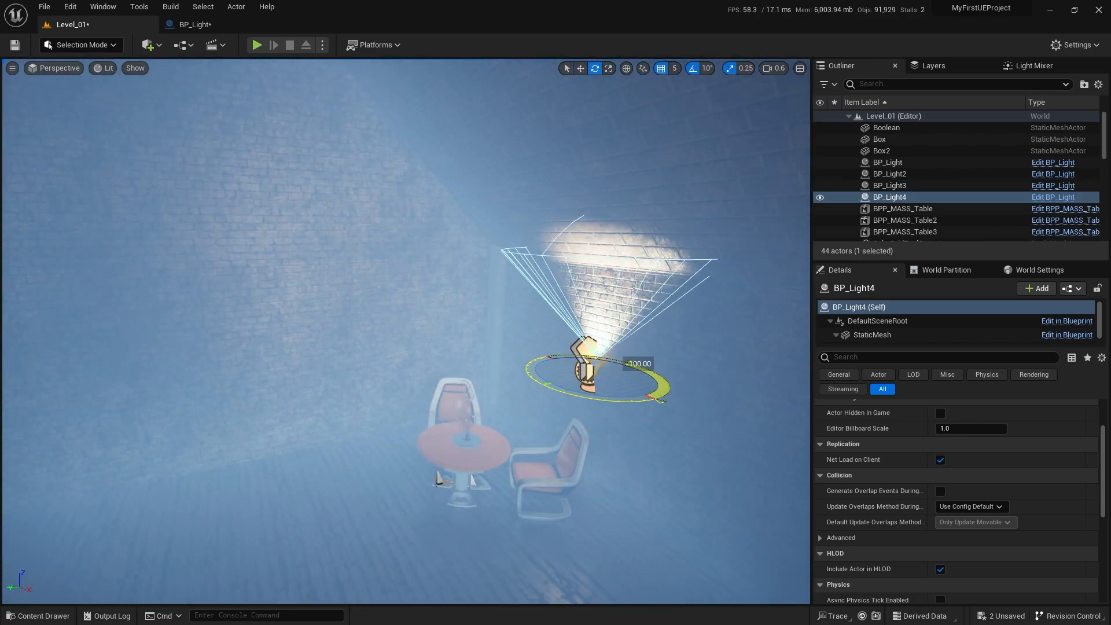
pyautogui.press('w')
pyautogui.moveTo(653, 399); pyautogui.dragTo(608, 423, button='right')
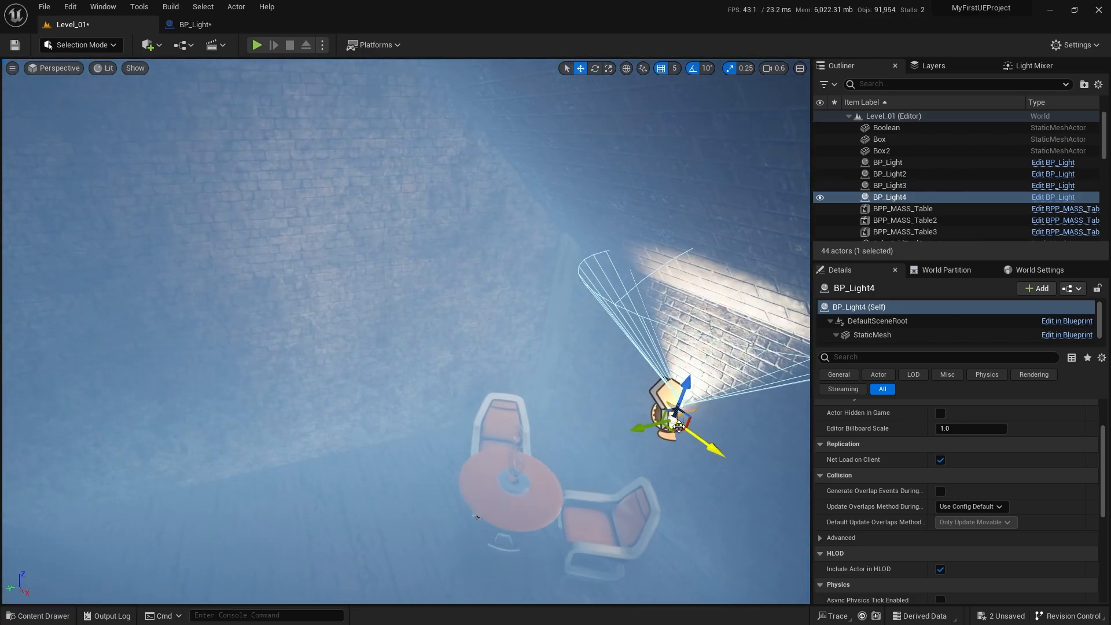
pyautogui.moveTo(672, 426); pyautogui.dragTo(410, 331)
pyautogui.press('w')
pyautogui.moveTo(417, 352); pyautogui.dragTo(457, 365, button='right')
pyautogui.moveTo(421, 360); pyautogui.dragTo(450, 378)
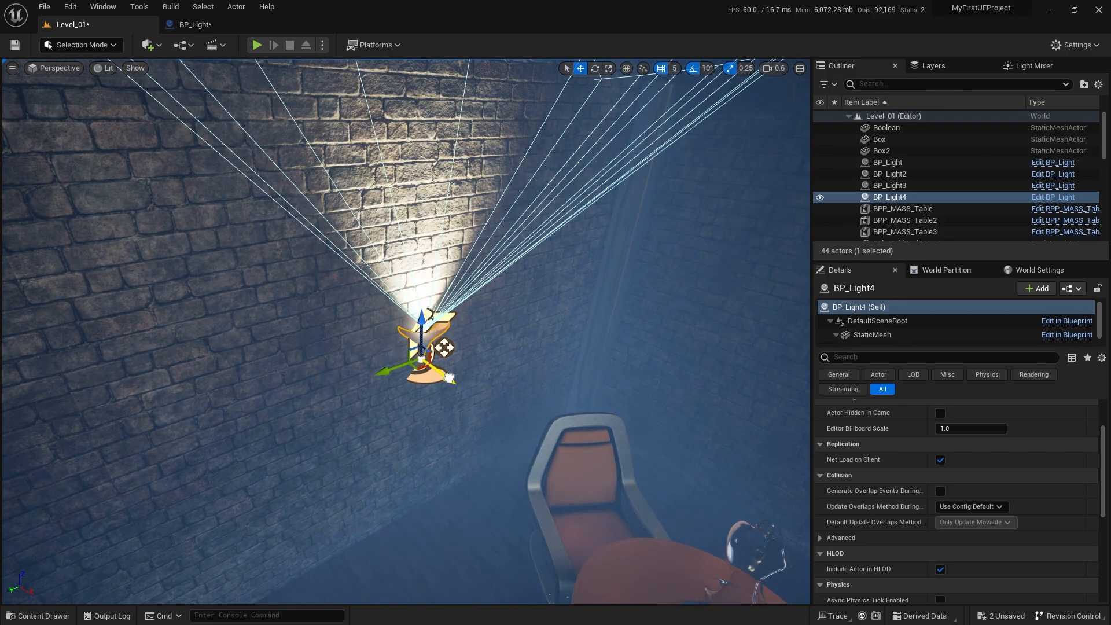
# Step: Duplicate the BP_Light on the adjoining wall twice, spacing the copies along that wall
pyautogui.moveTo(450, 378); pyautogui.dragTo(394, 353, button='right')
pyautogui.press('s')
pyautogui.keyDown('alt'); pyautogui.moveTo(579, 421); pyautogui.dragTo(310, 419); pyautogui.keyUp('alt')
pyautogui.moveTo(500, 410); pyautogui.dragTo(463, 407, button='right')
pyautogui.keyDown('alt'); pyautogui.moveTo(500, 411); pyautogui.dragTo(197, 387); pyautogui.keyUp('alt')
pyautogui.moveTo(197, 386); pyautogui.dragTo(259, 398, button='right')
# Step: Create another rotated copy of the BP_Light and fit it against the wall with the shelves
pyautogui.press('e')
pyautogui.keyDown('alt'); pyautogui.moveTo(601, 440); pyautogui.dragTo(660, 443); pyautogui.keyUp('alt')
pyautogui.moveTo(660, 443); pyautogui.dragTo(607, 457, button='right')
pyautogui.press('w')
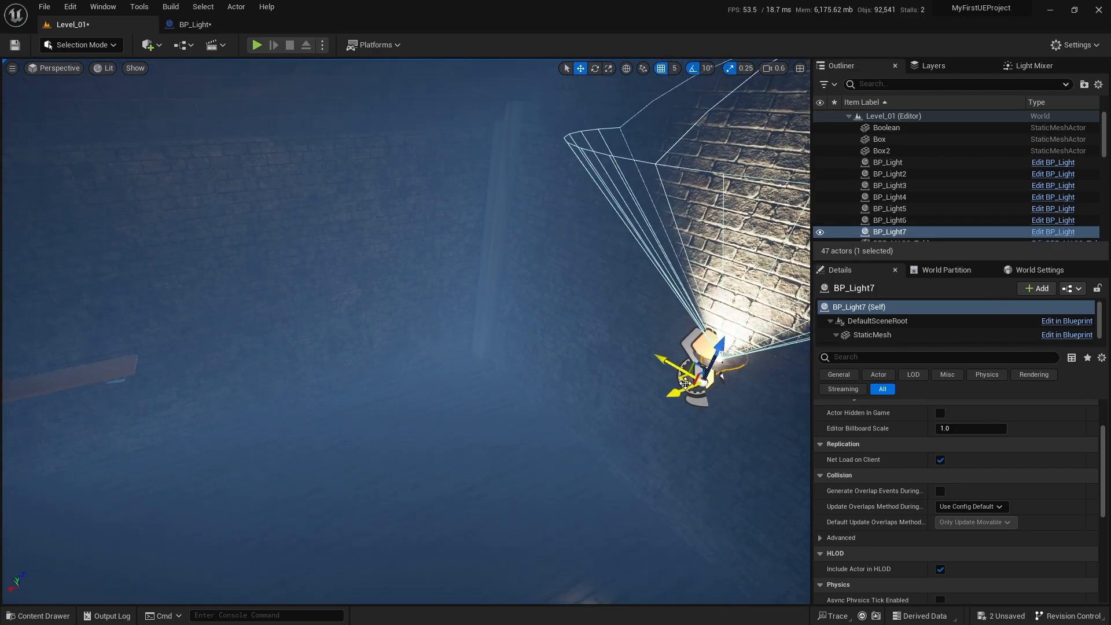
pyautogui.moveTo(685, 383); pyautogui.dragTo(344, 283)
pyautogui.moveTo(371, 289); pyautogui.dragTo(457, 266, button='right')
pyautogui.moveTo(461, 392); pyautogui.dragTo(476, 394)
# Step: Add two more BP_Light copies along the shelf wall, save everything, and look over the lit room
pyautogui.moveTo(476, 394); pyautogui.dragTo(324, 379, button='right')
pyautogui.keyDown('alt'); pyautogui.moveTo(646, 375); pyautogui.dragTo(320, 374); pyautogui.keyUp('alt')
pyautogui.moveTo(320, 374); pyautogui.dragTo(269, 371, button='right')
pyautogui.keyDown('alt'); pyautogui.moveTo(594, 365); pyautogui.dragTo(215, 299); pyautogui.keyUp('alt')
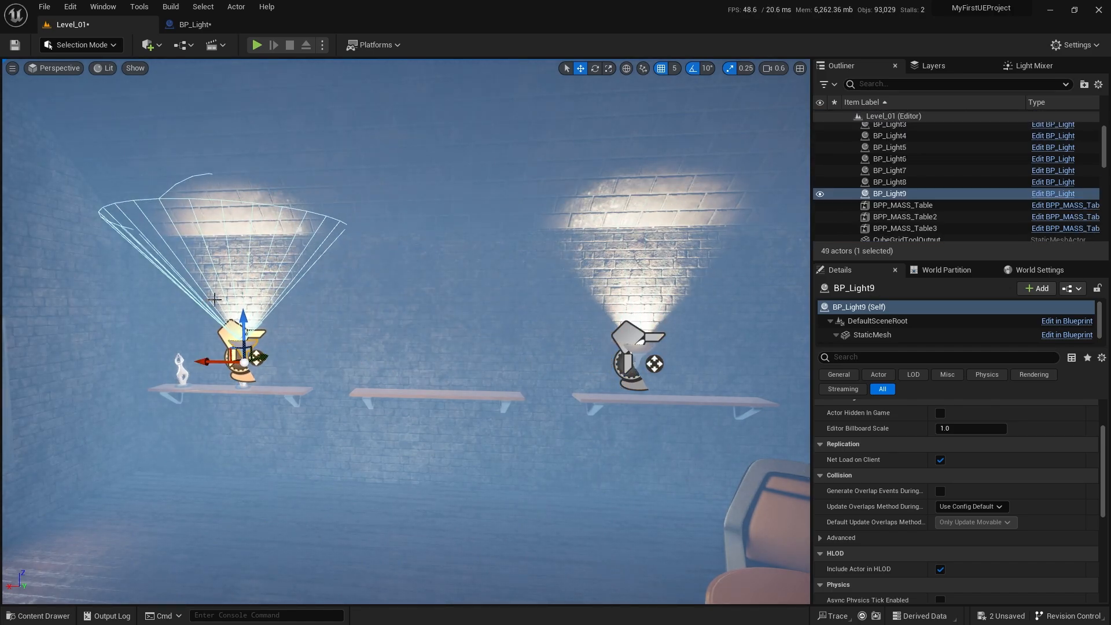
pyautogui.moveTo(521, 446)
pyautogui.mouseDown(button='right')
pyautogui.moveTo(521, 425)
pyautogui.moveTo(521, 446)
pyautogui.moveTo(555, 449)
pyautogui.moveTo(503, 443)
pyautogui.mouseUp(button='right')
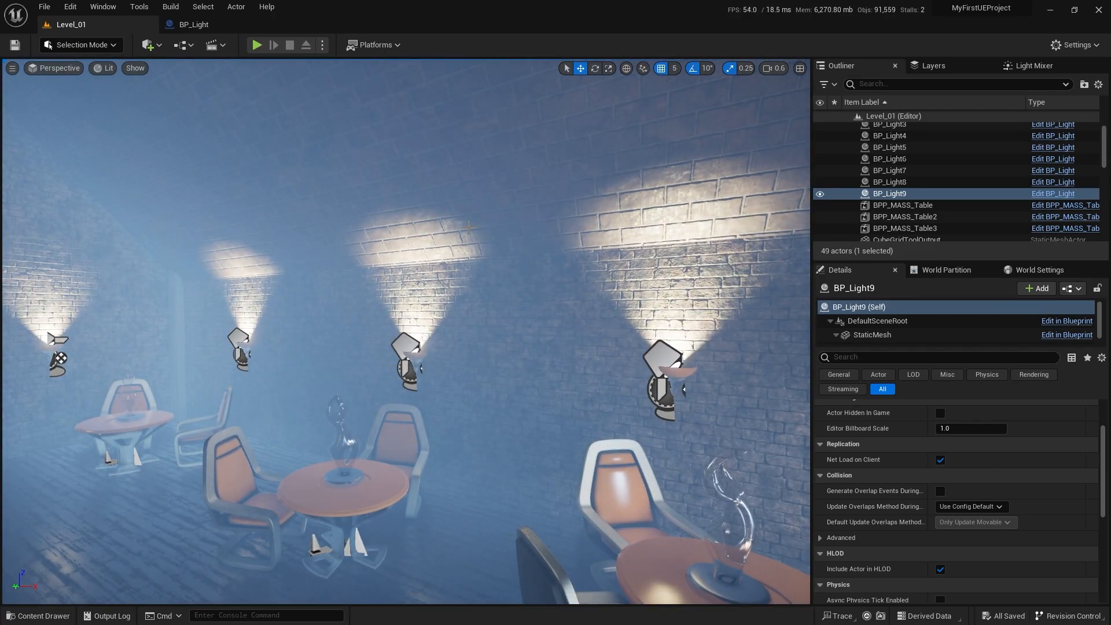
pyautogui.moveTo(468, 228)
pyautogui.mouseDown(button='right')
pyautogui.moveTo(446, 222)
pyautogui.moveTo(455, 225)
pyautogui.mouseUp(button='right')
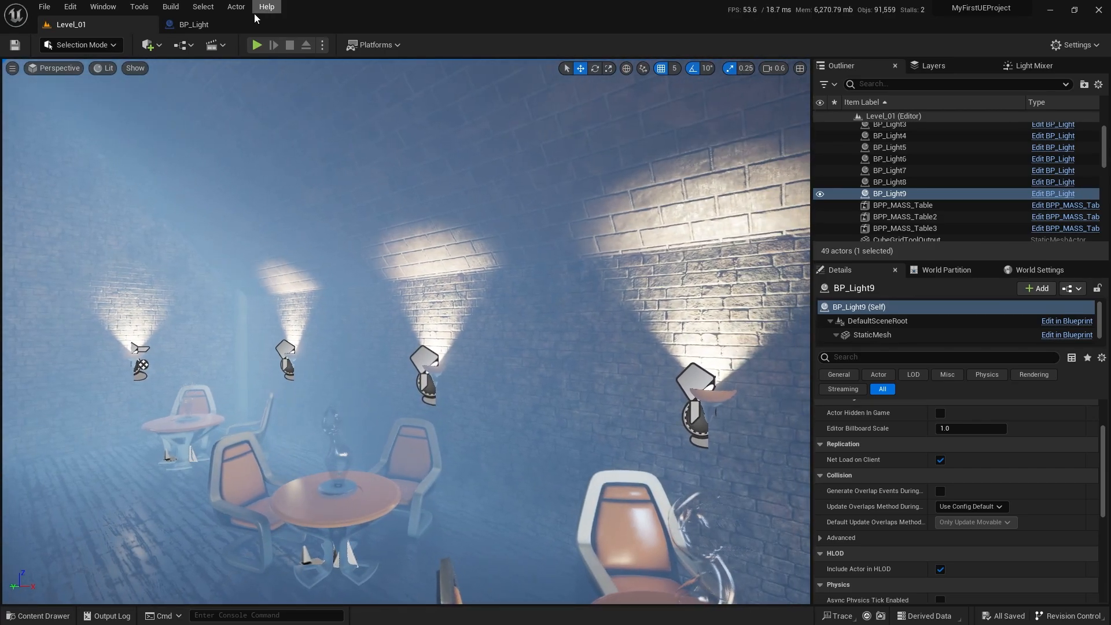
# Step: Set the SpotLight's indirect lighting intensity to 50 in BP_Light, compile, and check the room in Level_01
pyautogui.click(192, 21)
pyautogui.scroll(-2, 879, 430)
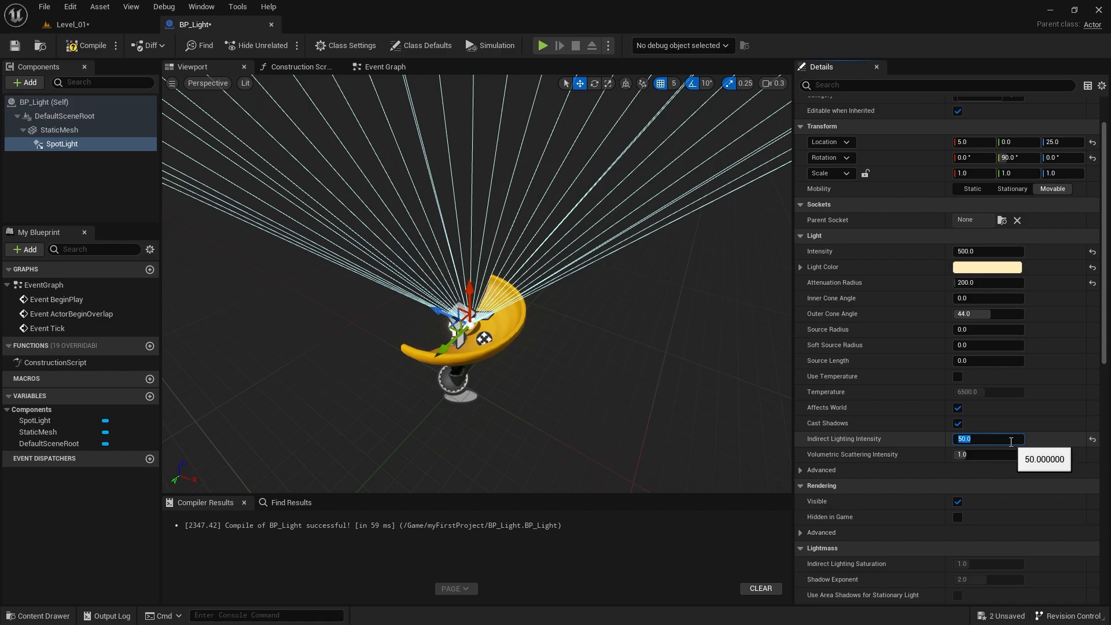
pyautogui.click(85, 46)
pyautogui.click(71, 24)
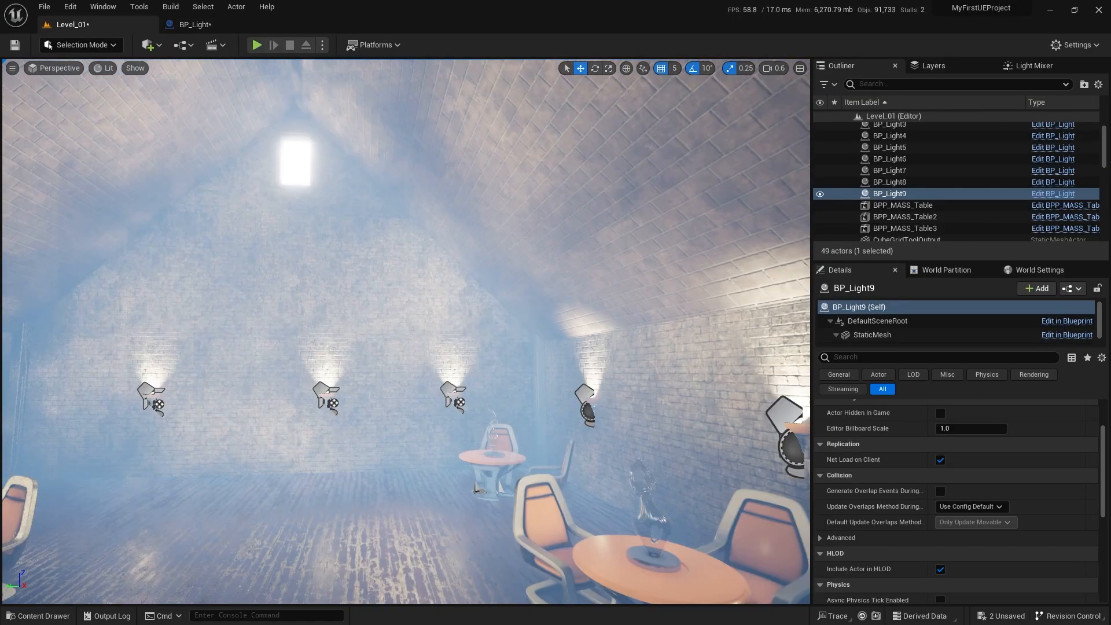
pyautogui.moveTo(558, 358); pyautogui.dragTo(474, 358, button='right')
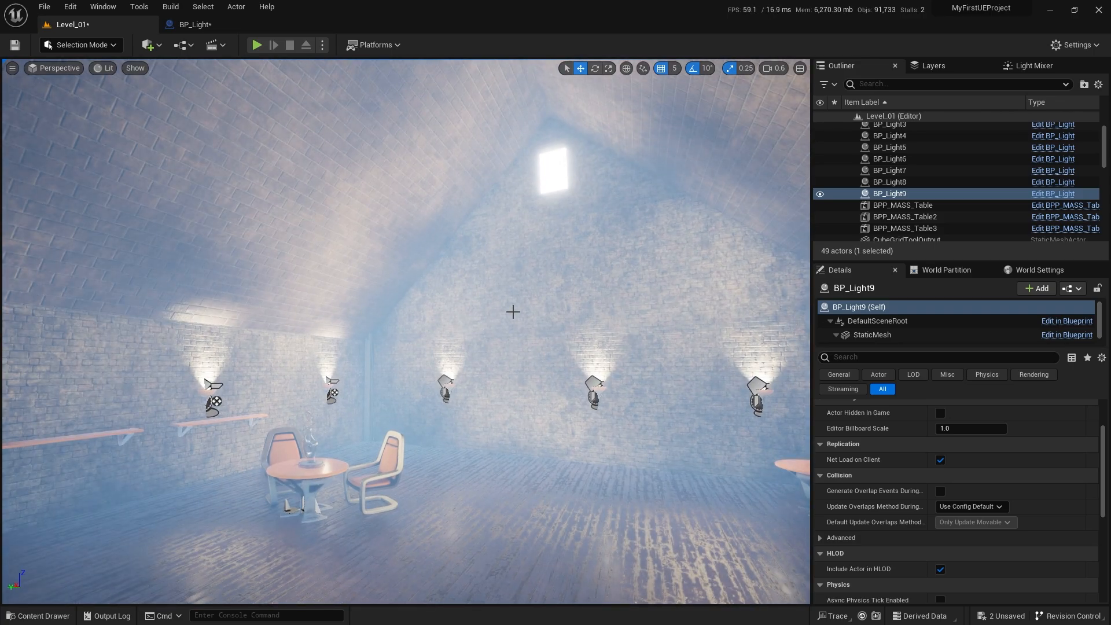
# Step: Set the SpotLight's indirect lighting intensity to 2, compile BP_Light, and inspect the last lamp above the shelves in Level_01
pyautogui.click(194, 24)
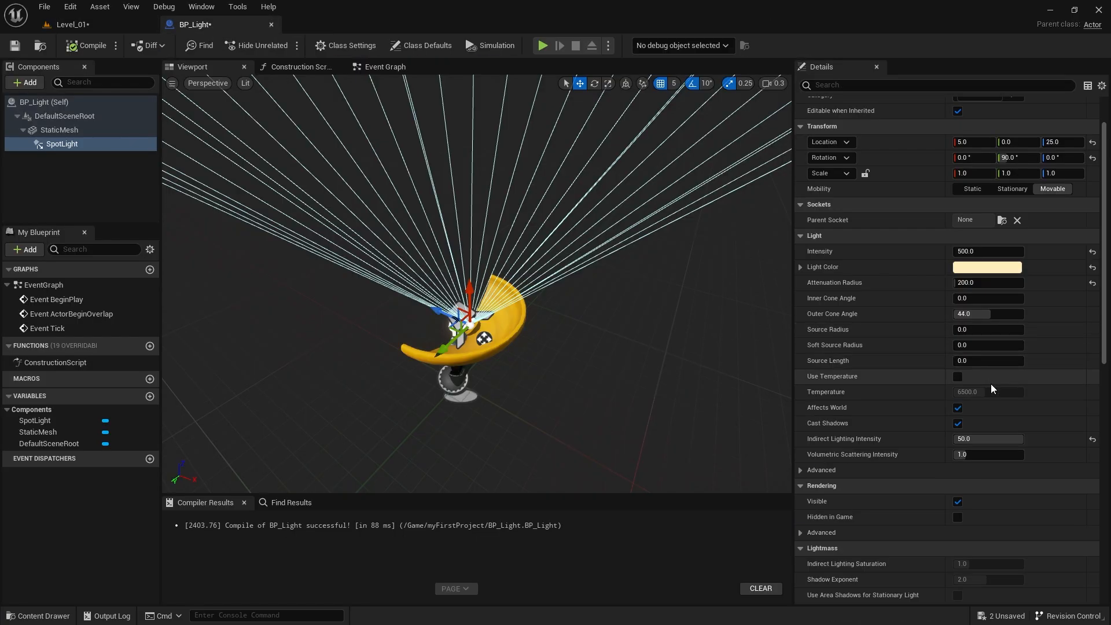
pyautogui.click(1092, 438)
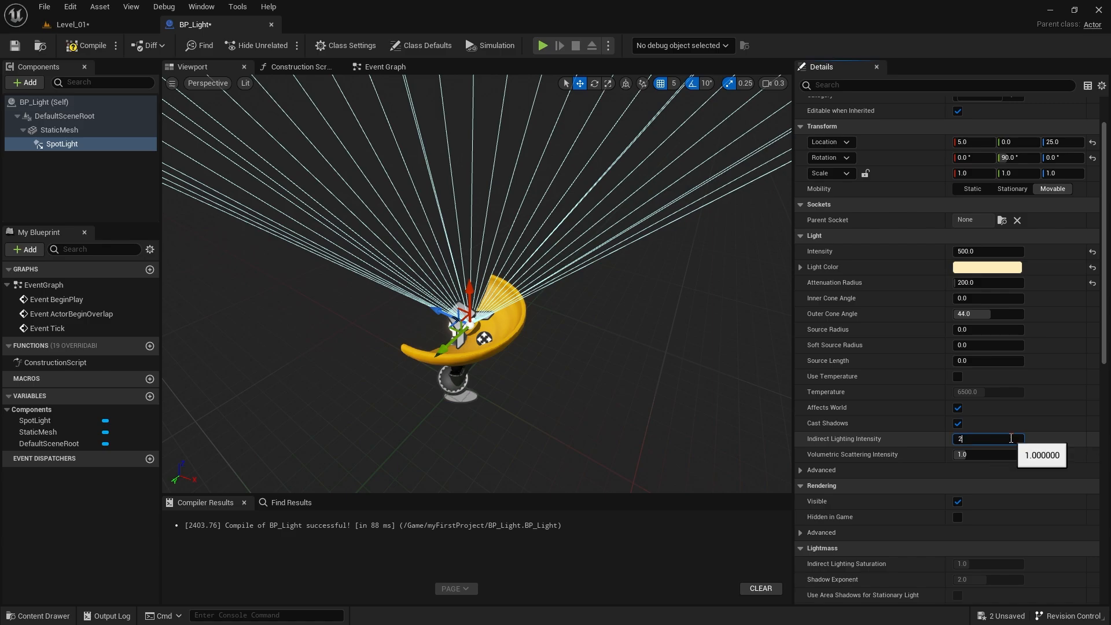
pyautogui.click(87, 46)
pyautogui.click(72, 24)
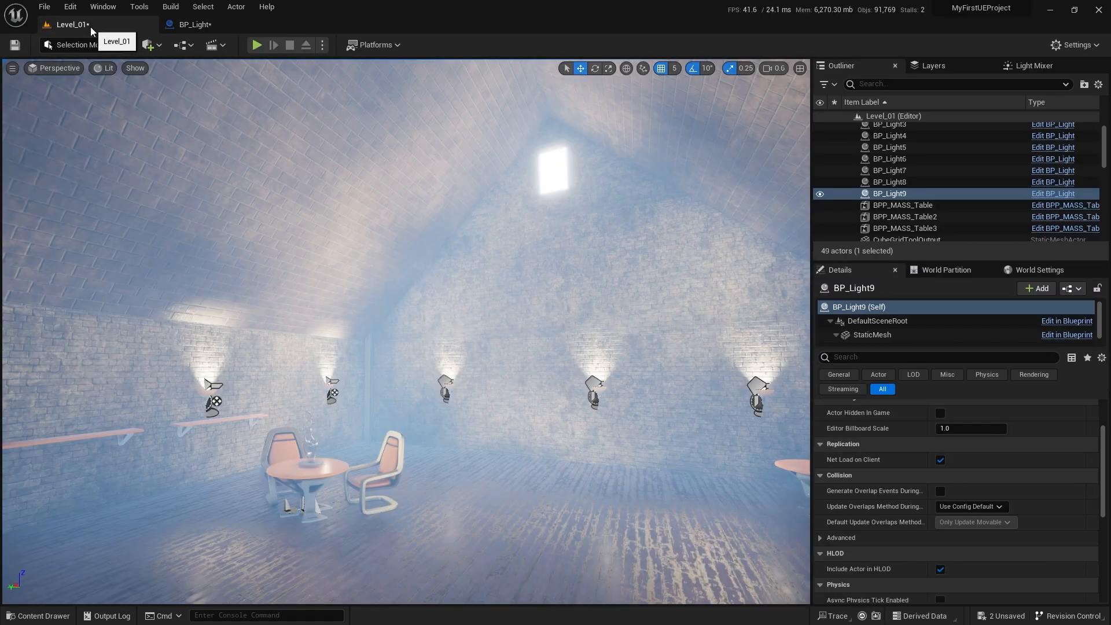
pyautogui.press('f')
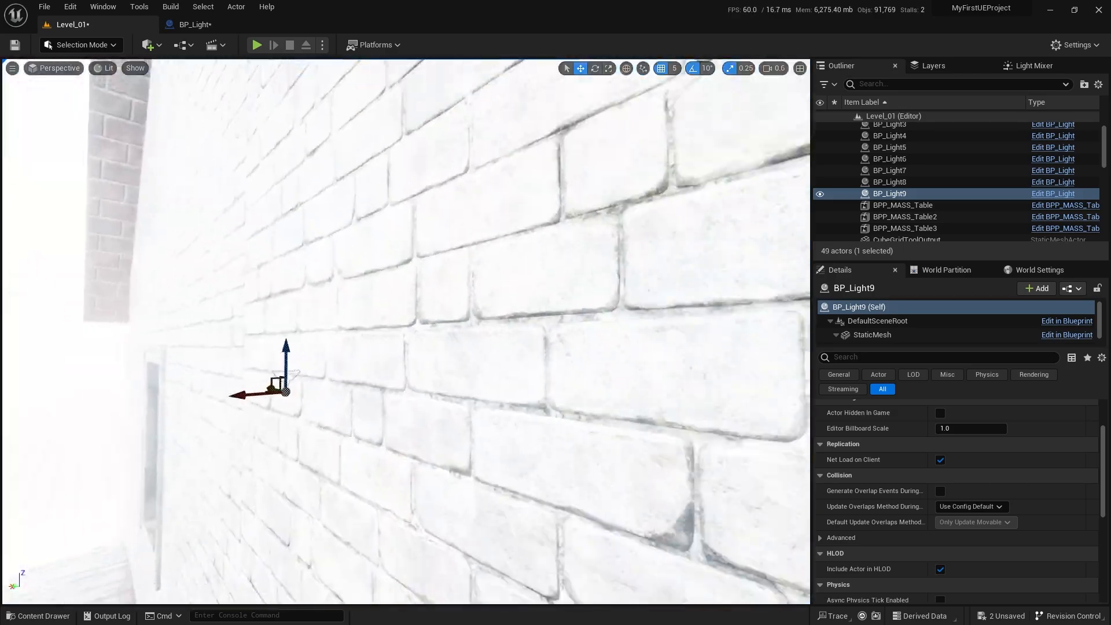
pyautogui.moveTo(405, 330); pyautogui.dragTo(405, 300, button='right')
# Step: Draw red arrows on a screen capture from the lamp up to the wall and down to the floor, and discard the capture
pyautogui.press('Print')
pyautogui.moveTo(1, 1); pyautogui.dragTo(1015, 617)
pyautogui.moveTo(368, 454); pyautogui.dragTo(369, 268)
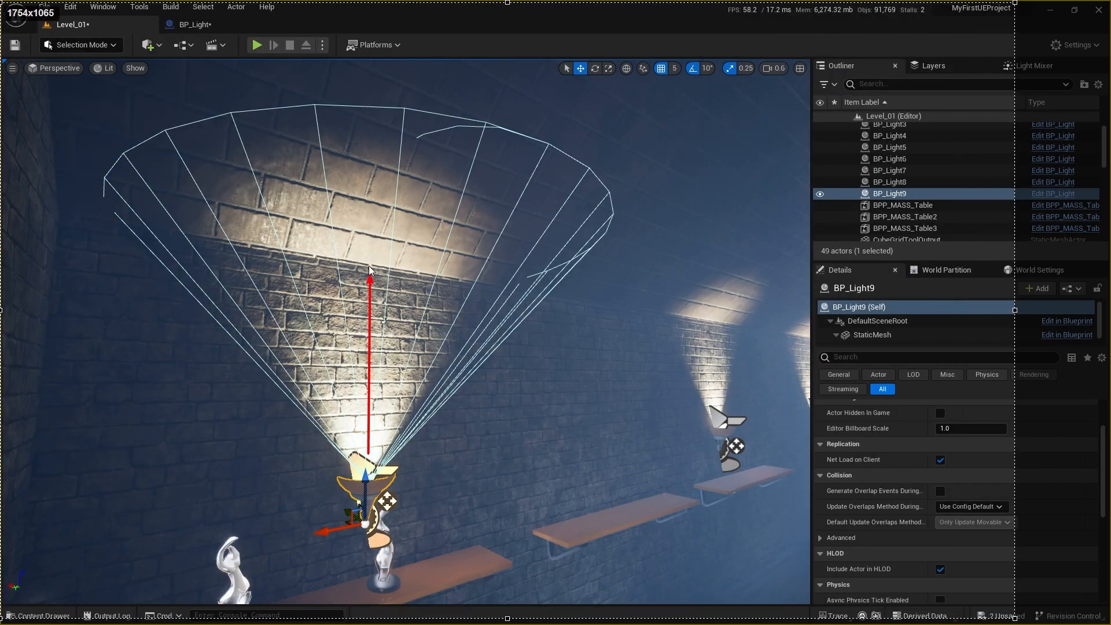
pyautogui.moveTo(374, 213); pyautogui.dragTo(374, 212)
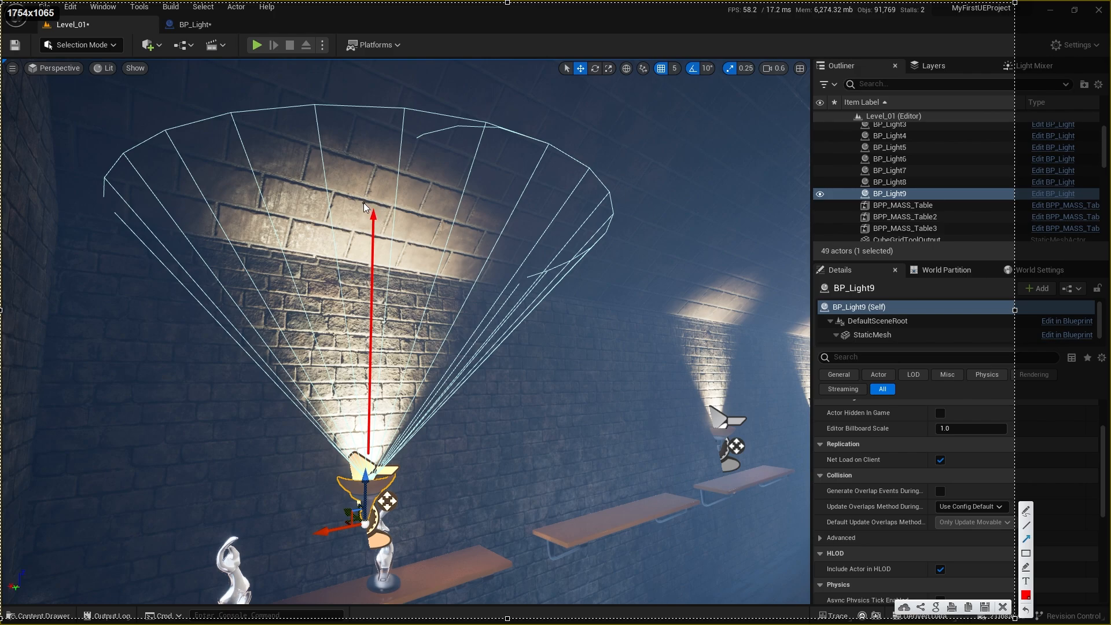
pyautogui.moveTo(363, 199); pyautogui.dragTo(648, 599)
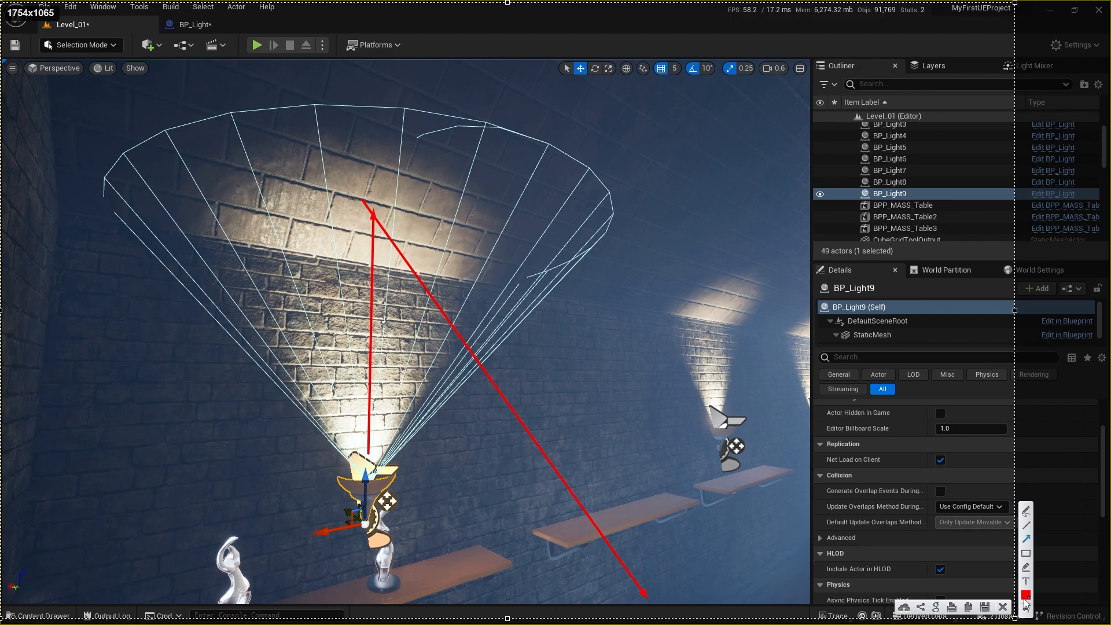
pyautogui.click(1004, 607)
pyautogui.press('s')
pyautogui.moveTo(534, 418); pyautogui.dragTo(556, 418, button='right')
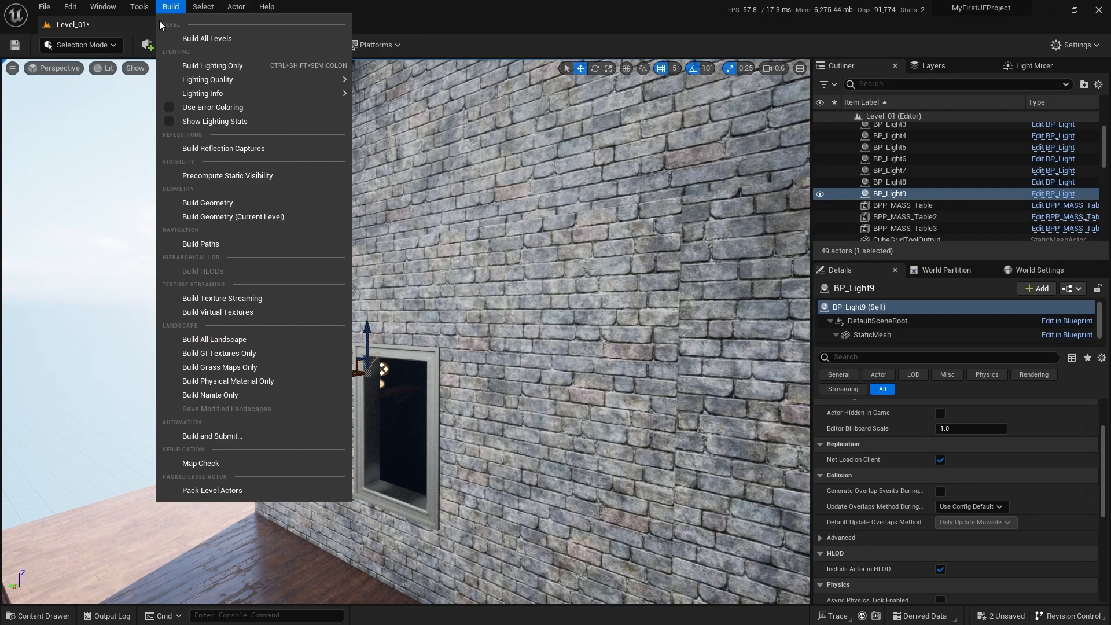
pyautogui.click(403, 6)
pyautogui.click(212, 27)
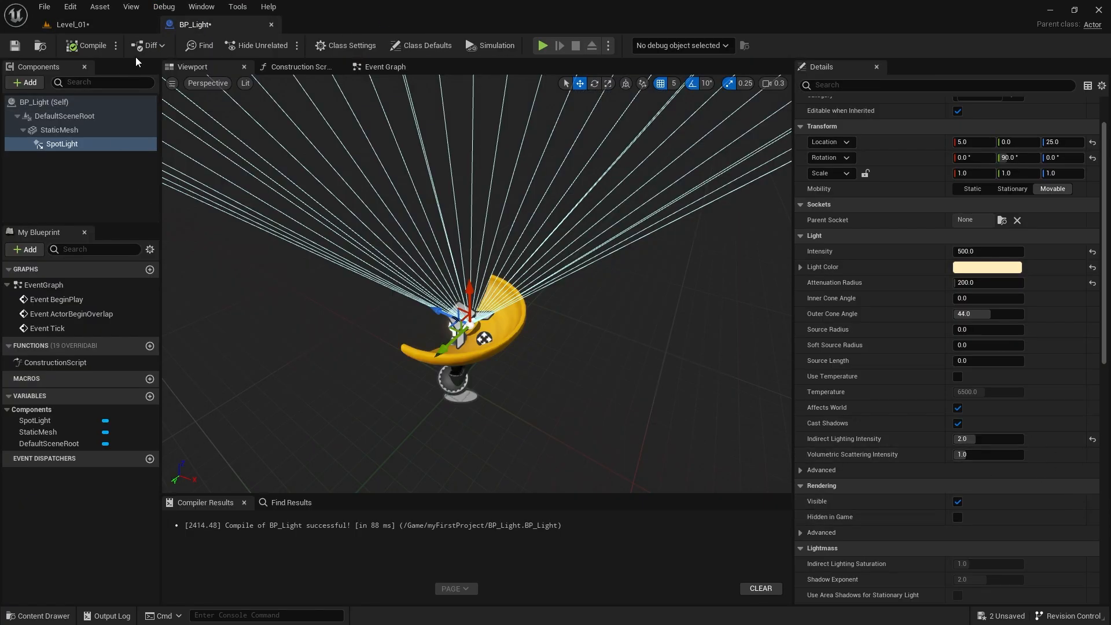
pyautogui.click(88, 25)
# Step: Save all changes and playtest Level_01 by running the character through the door into the lamp-lit room, ending the session inside
pyautogui.moveTo(370, 243); pyautogui.dragTo(536, 249, button='right')
pyautogui.press('s')
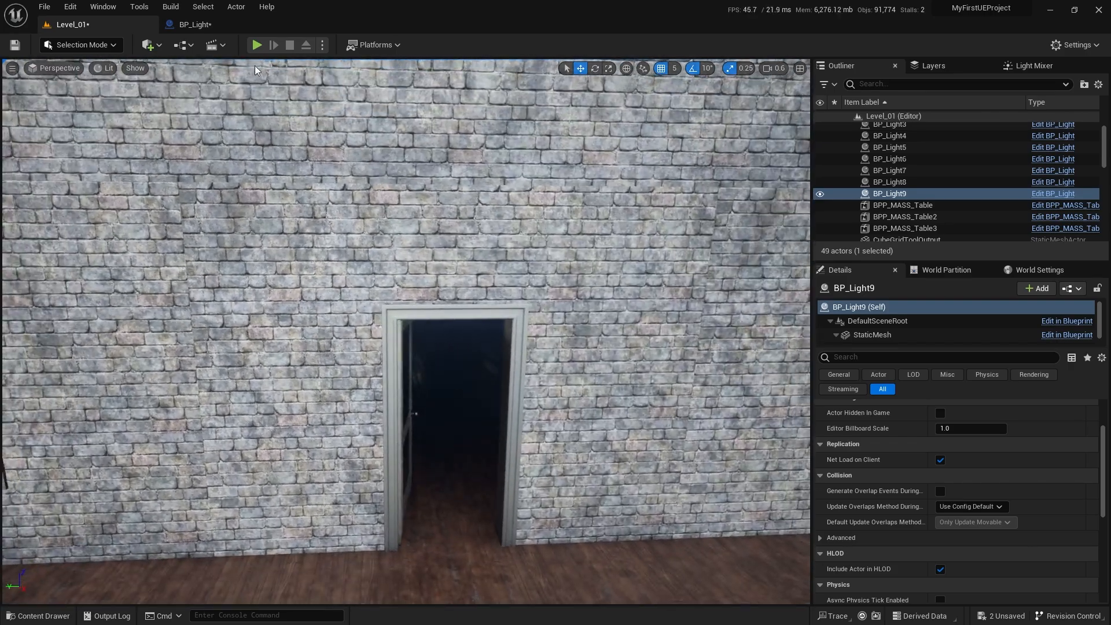
pyautogui.hotkey('ctrl', 'shift', 's')
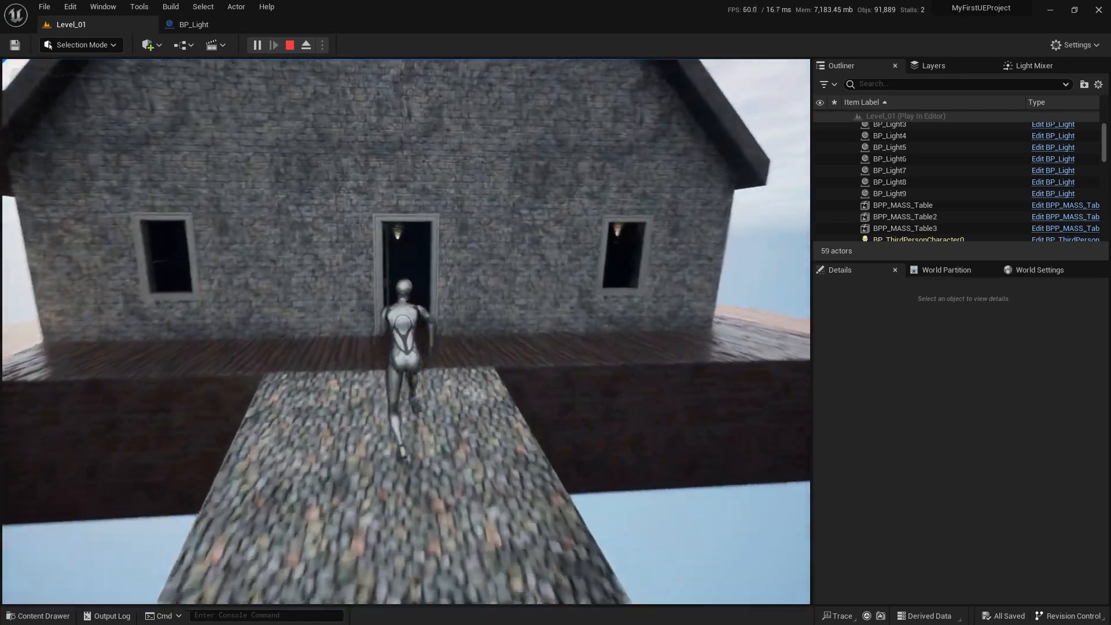
pyautogui.press('w')
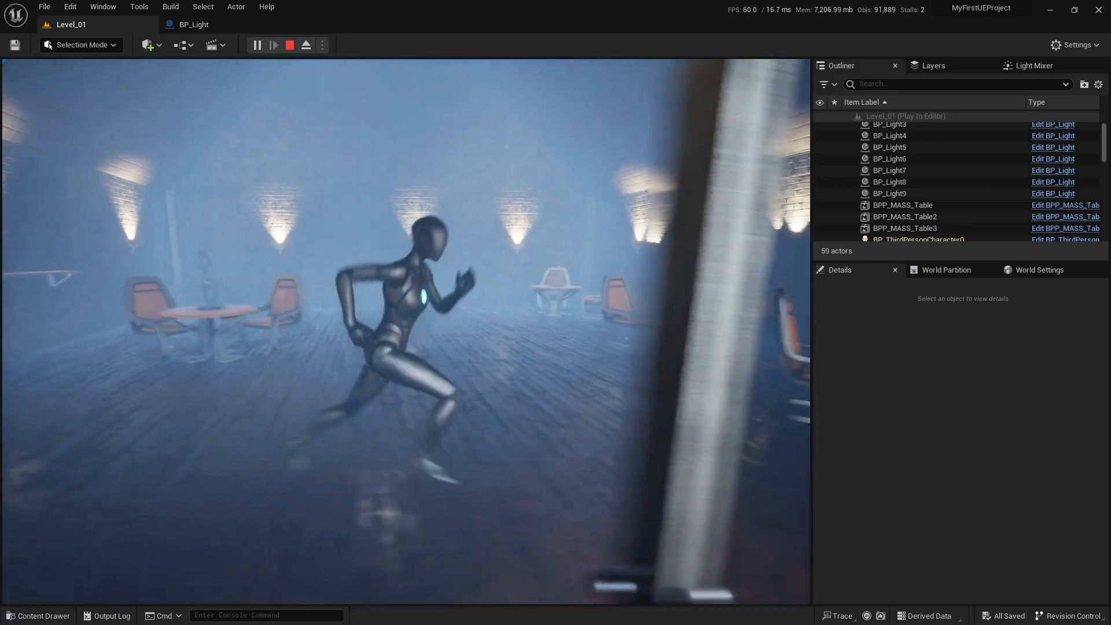
pyautogui.press('Escape')
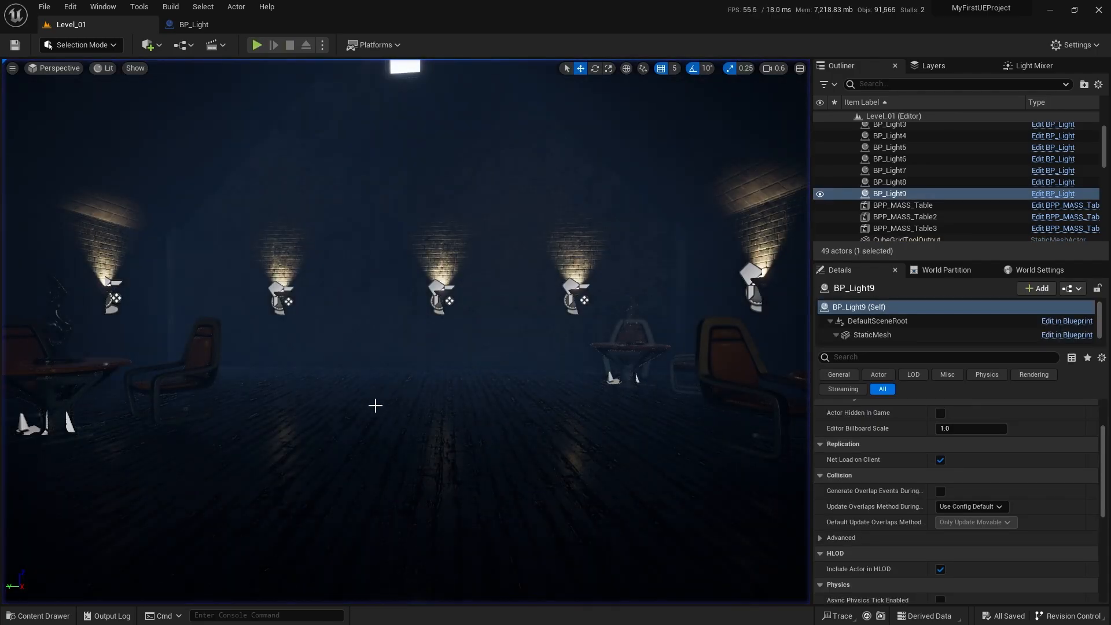
# Step: Rotate the SM_Door actor in the house entrance closed to a Z rotation of 0°
pyautogui.press('s')
pyautogui.scroll(1, 405, 332)
pyautogui.moveTo(405, 332); pyautogui.dragTo(394, 365, button='right')
pyautogui.press('w')
pyautogui.press('s')
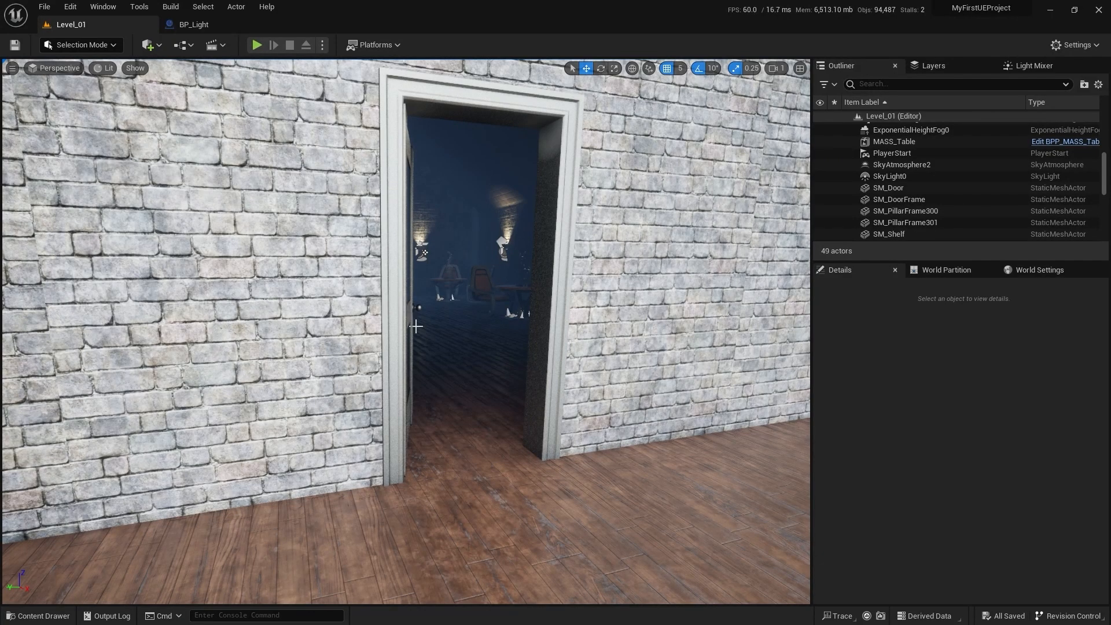
pyautogui.press('d')
pyautogui.moveTo(415, 326)
pyautogui.mouseDown(button='right')
pyautogui.moveTo(359, 324)
pyautogui.moveTo(376, 335)
pyautogui.moveTo(347, 321)
pyautogui.moveTo(362, 335)
pyautogui.moveTo(354, 330)
pyautogui.moveTo(411, 310)
pyautogui.mouseUp(button='right')
pyautogui.press('w')
pyautogui.press('s')
pyautogui.click(397, 320)
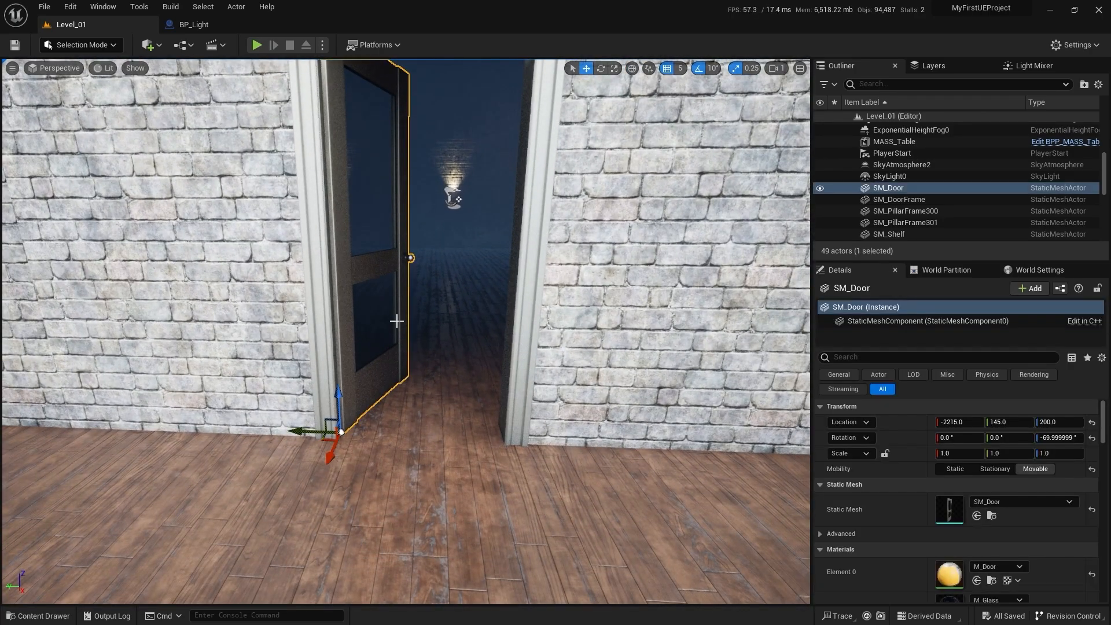
pyautogui.press('e')
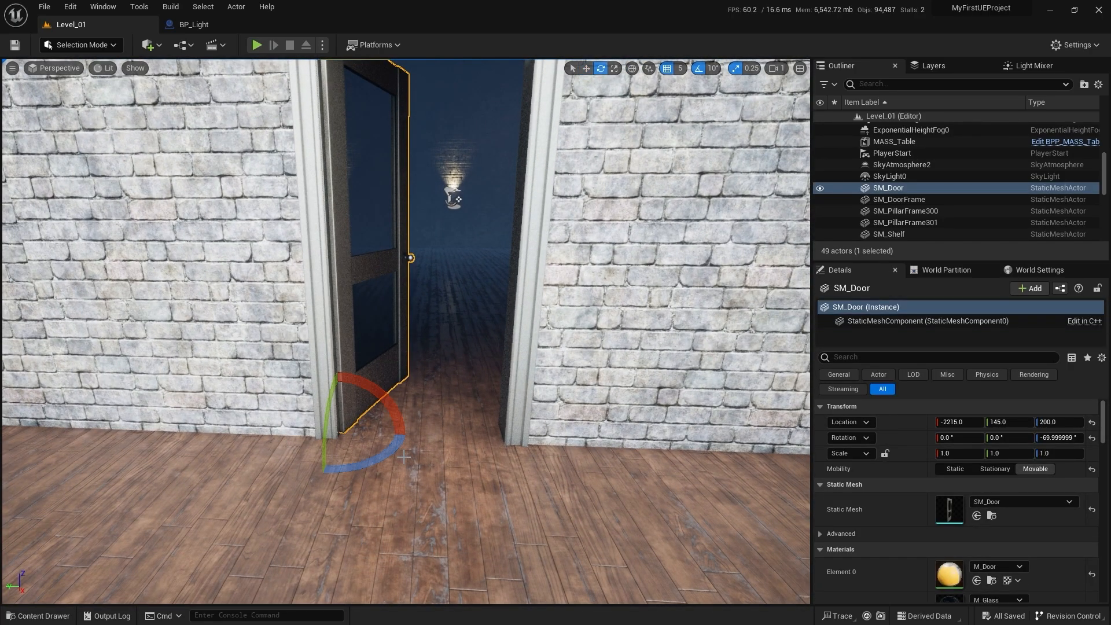
pyautogui.moveTo(387, 452); pyautogui.dragTo(333, 471)
pyautogui.press('w')
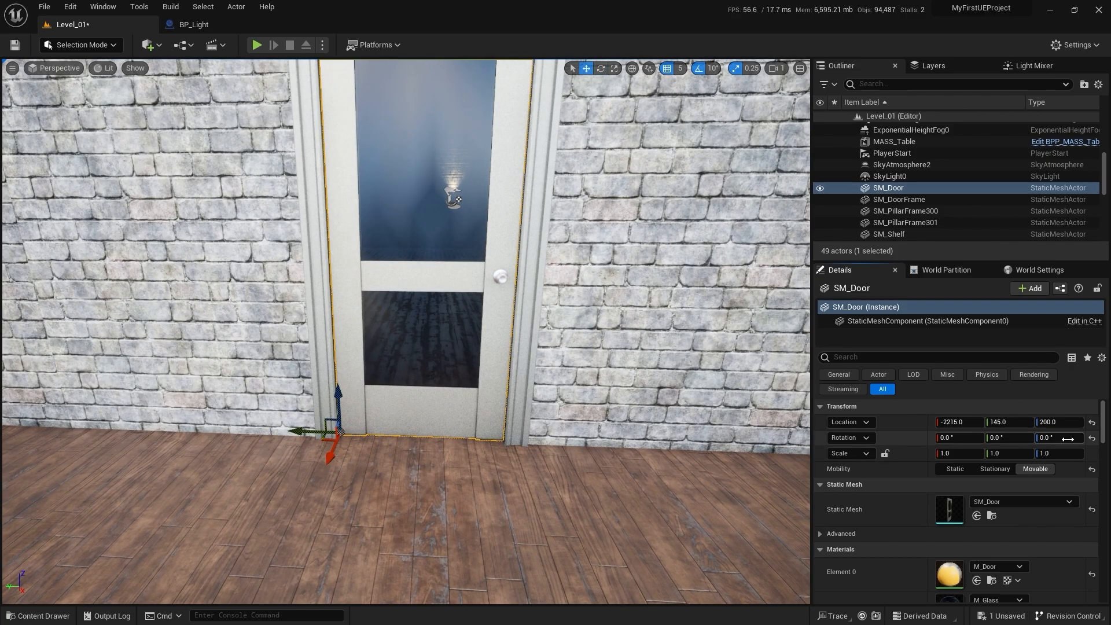
pyautogui.click(1069, 440)
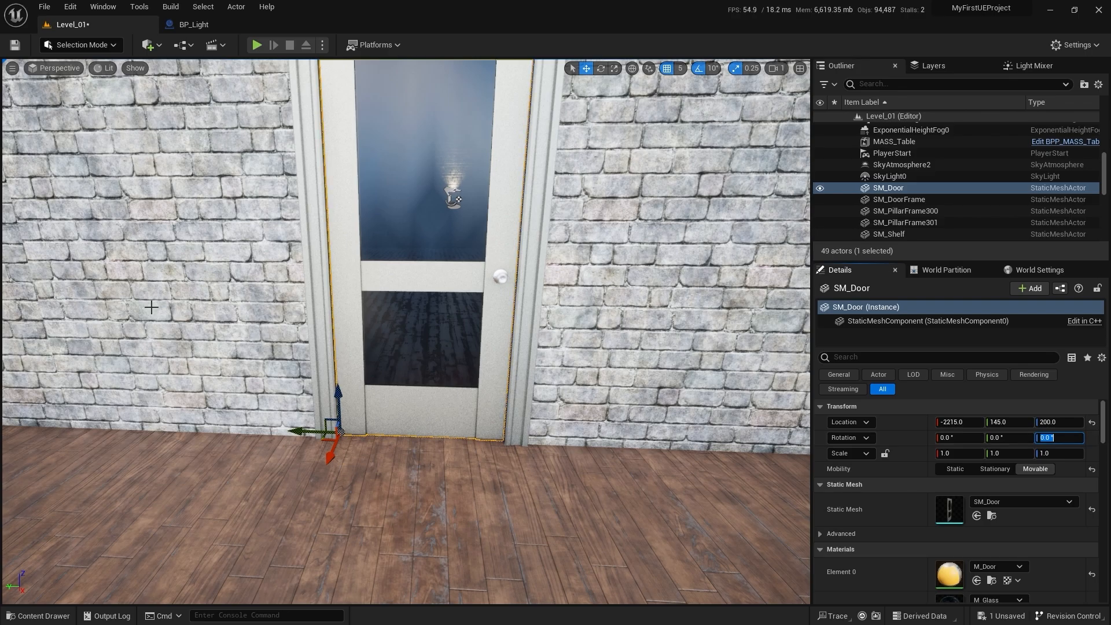
# Step: Open the Level Blueprint of Level_01 with SM_Door still selected in the level
pyautogui.moveTo(493, 397); pyautogui.dragTo(573, 399, button='right')
pyautogui.press('a')
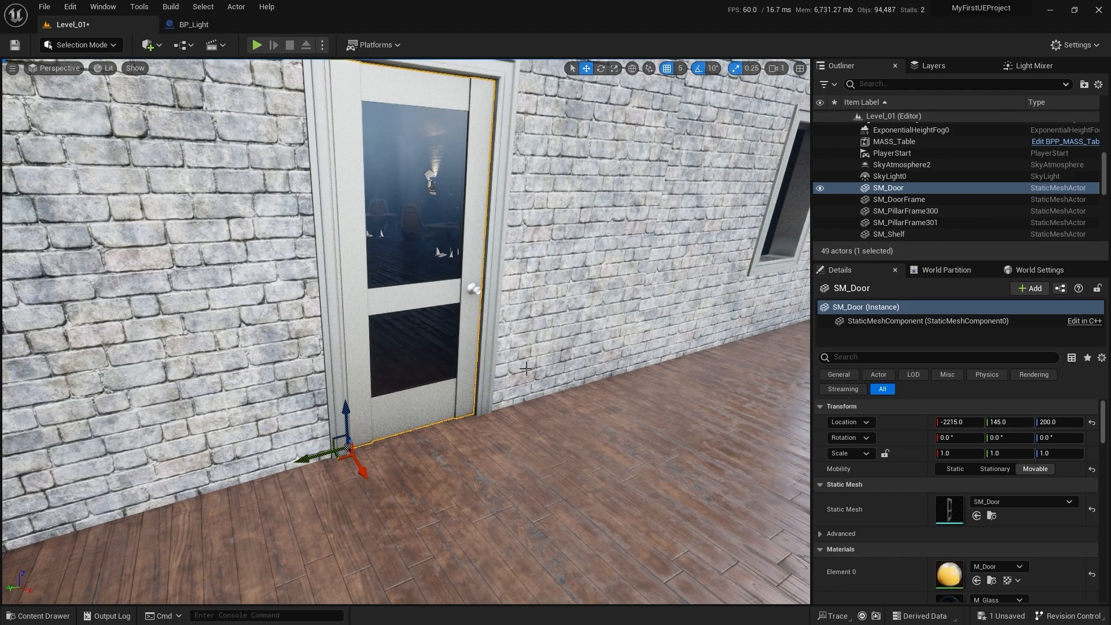
pyautogui.click(183, 46)
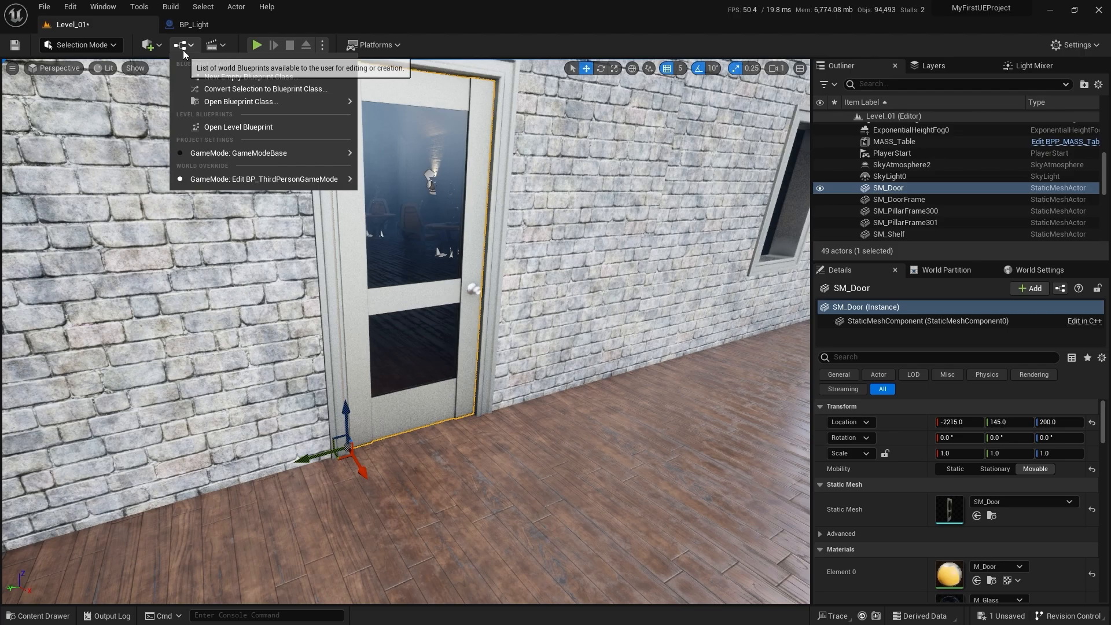
pyautogui.click(232, 131)
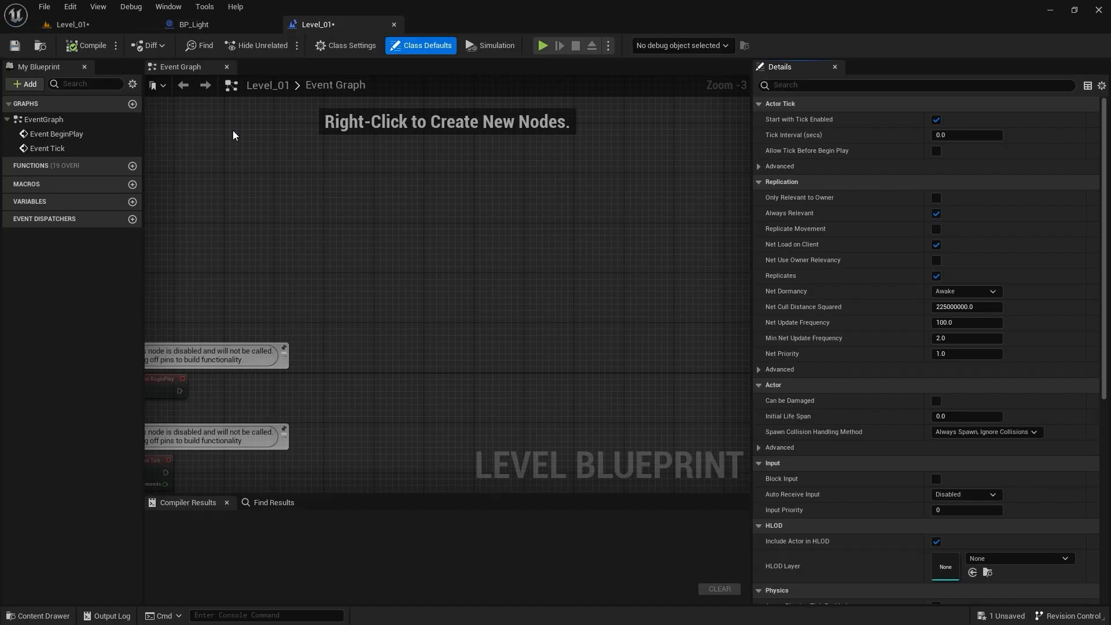
pyautogui.moveTo(332, 196); pyautogui.dragTo(422, 184, button='right')
pyautogui.click(127, 22)
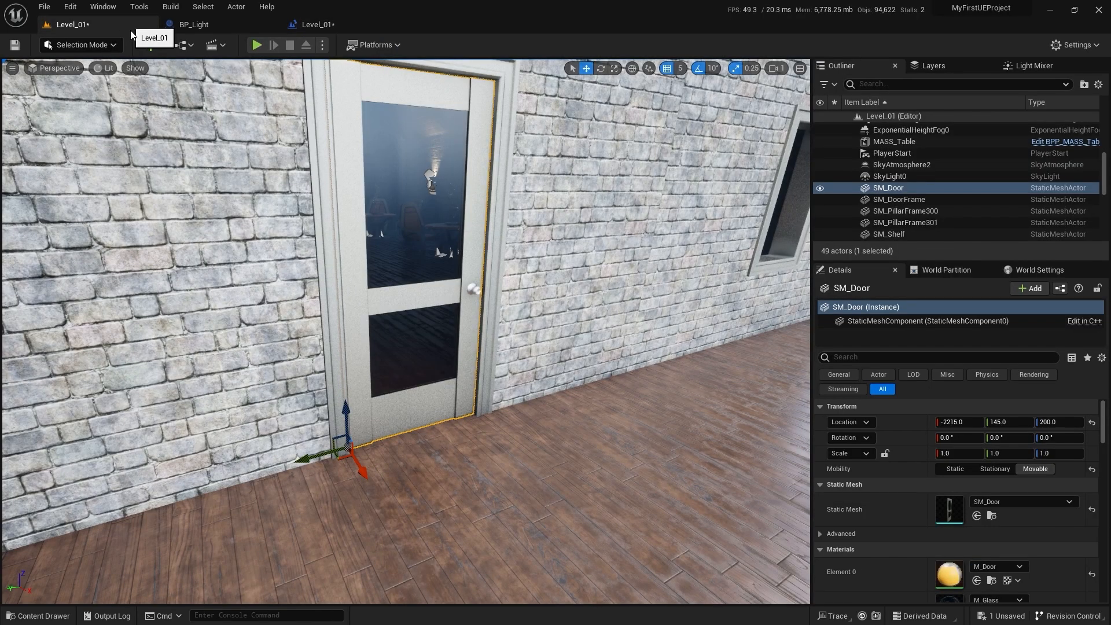
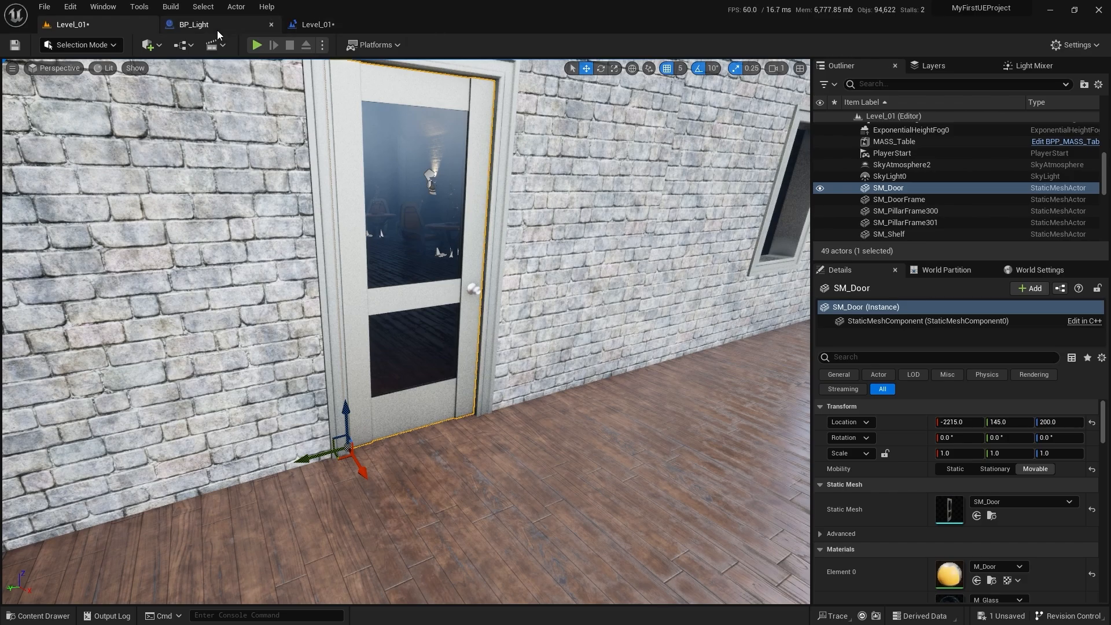
pyautogui.click(314, 25)
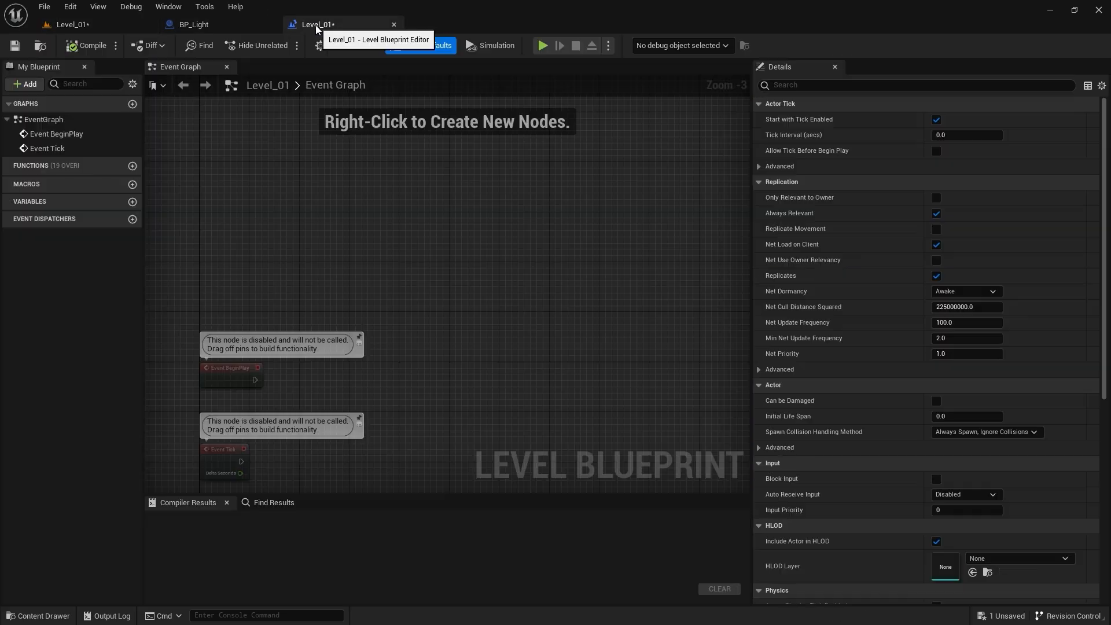
# Step: Create a reference to SM_Door in the Event Graph and place it just above the Event BeginPlay node
pyautogui.rightClick(428, 227)
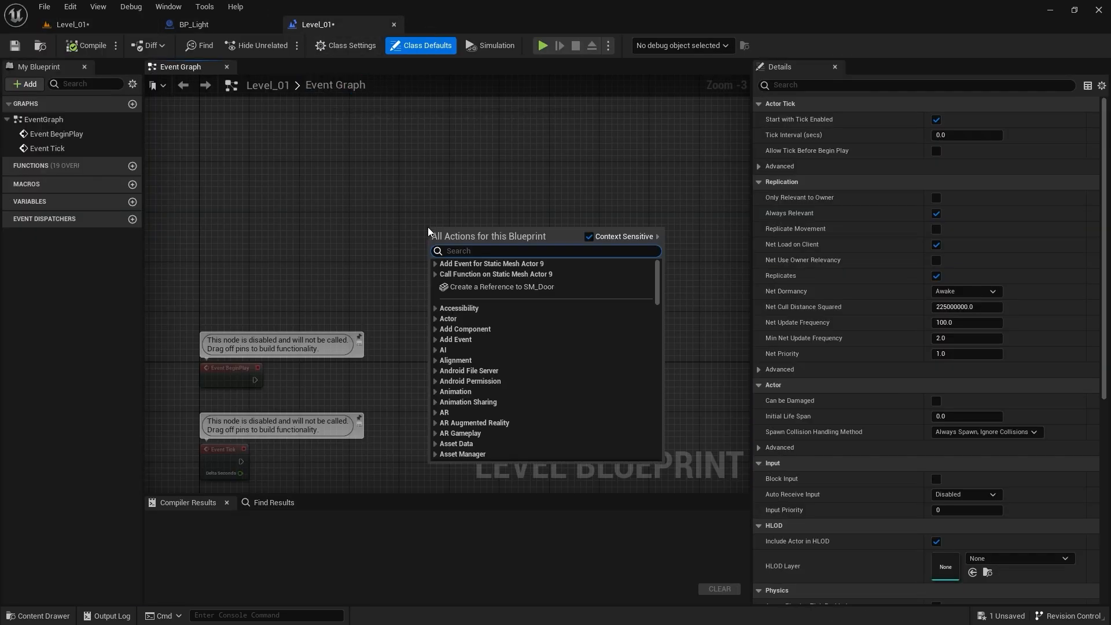
pyautogui.click(473, 288)
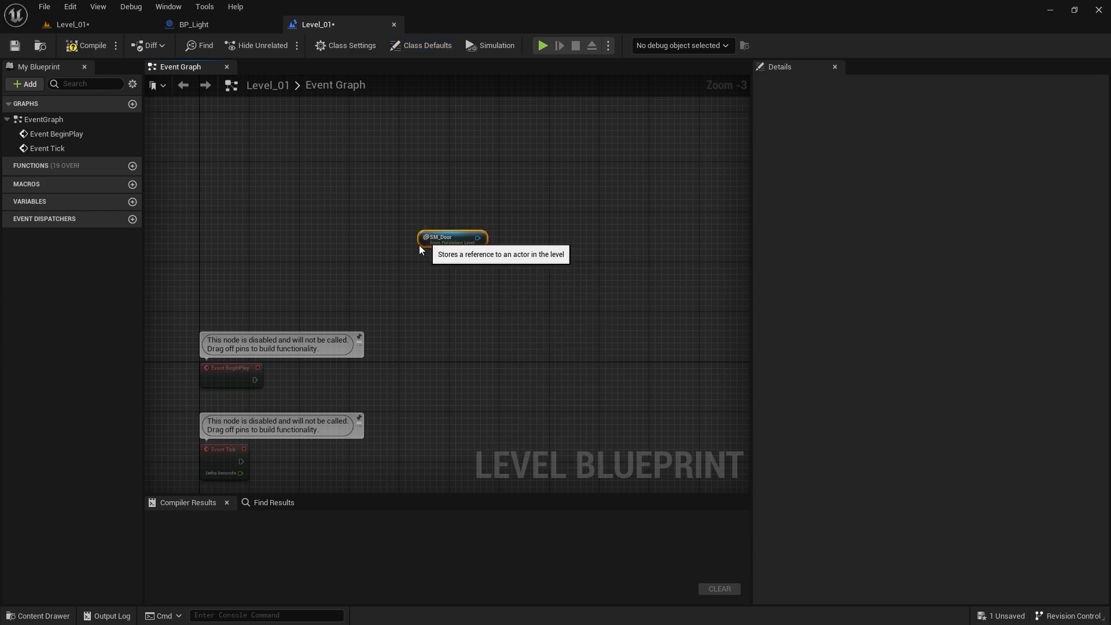
pyautogui.moveTo(420, 246); pyautogui.dragTo(402, 333)
pyautogui.scroll(3, 470, 319)
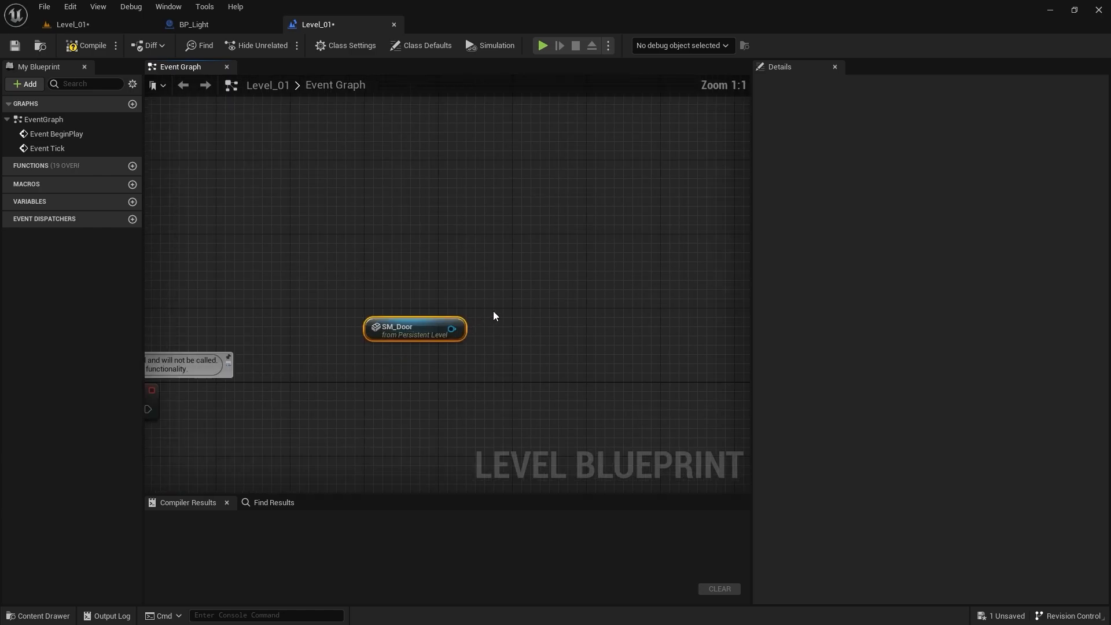
pyautogui.moveTo(494, 316); pyautogui.dragTo(454, 289, button='right')
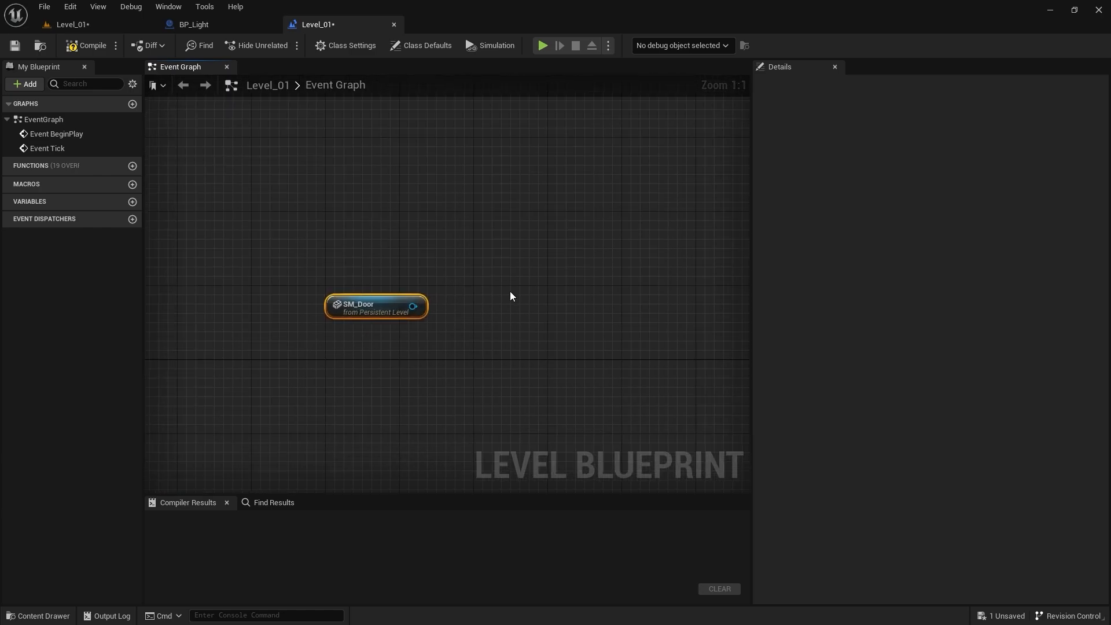
pyautogui.moveTo(458, 244); pyautogui.dragTo(626, 275, button='right')
pyautogui.moveTo(475, 291); pyautogui.dragTo(557, 395)
pyautogui.moveTo(533, 326); pyautogui.dragTo(471, 267)
pyautogui.moveTo(527, 240); pyautogui.dragTo(498, 254, button='right')
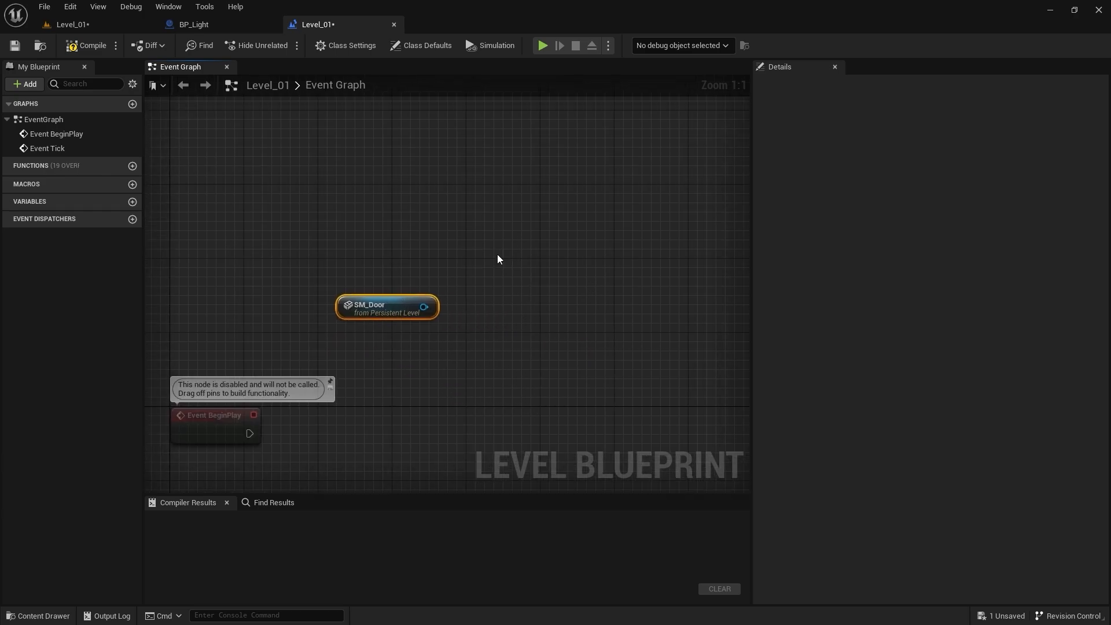
# Step: Add a Set Actor Relative Rotation node that targets SM_Door to the Event Graph
pyautogui.click(520, 234)
pyautogui.rightClick(519, 234)
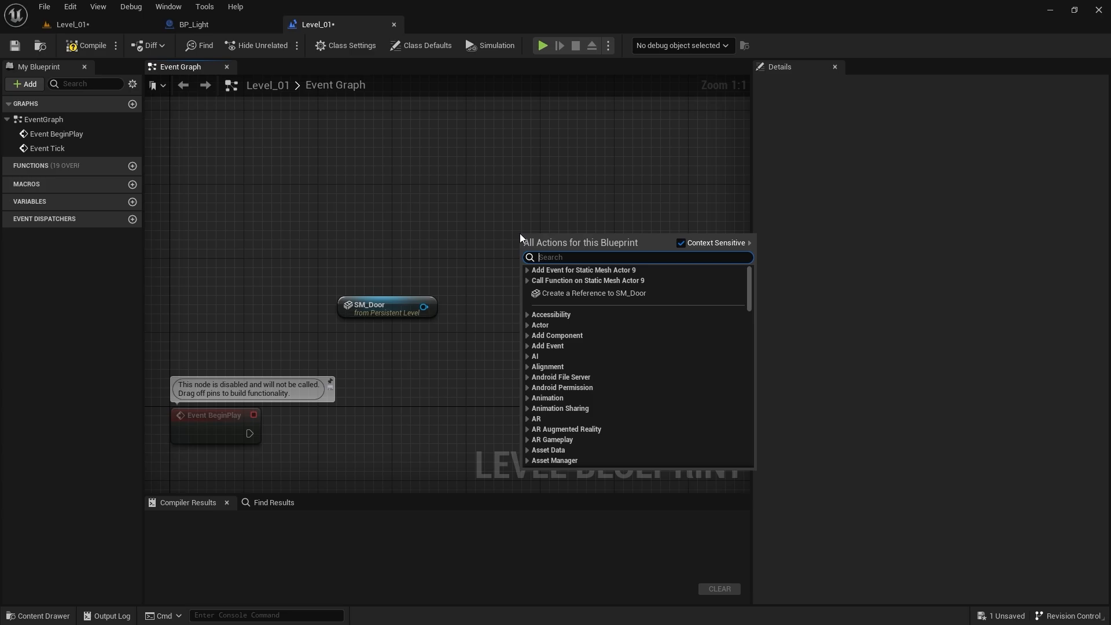
pyautogui.write('set actor')
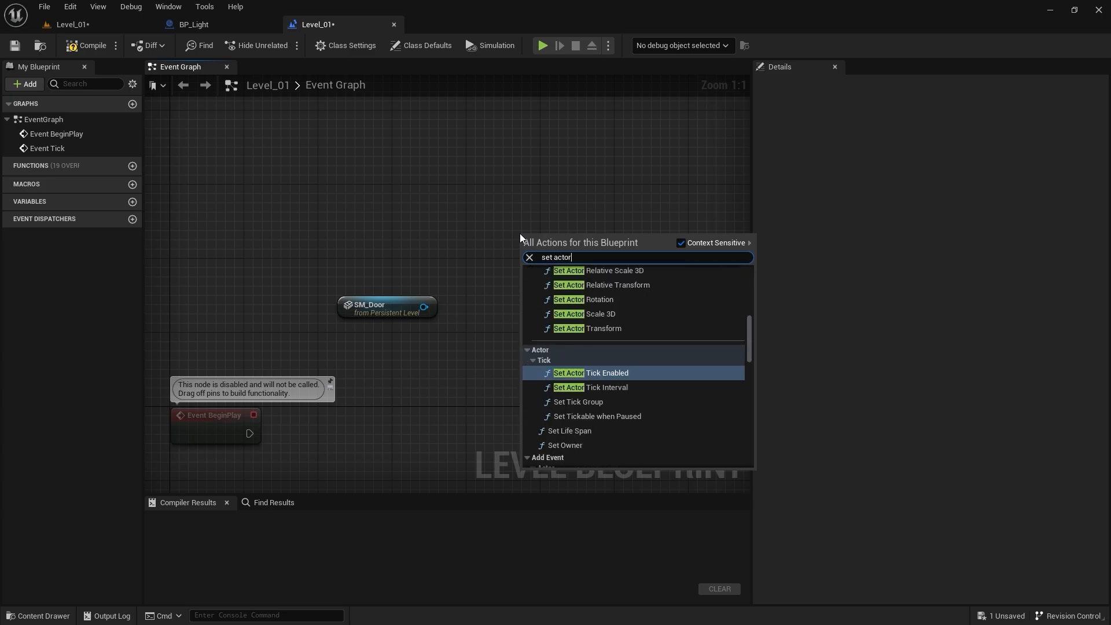
pyautogui.write(' relative')
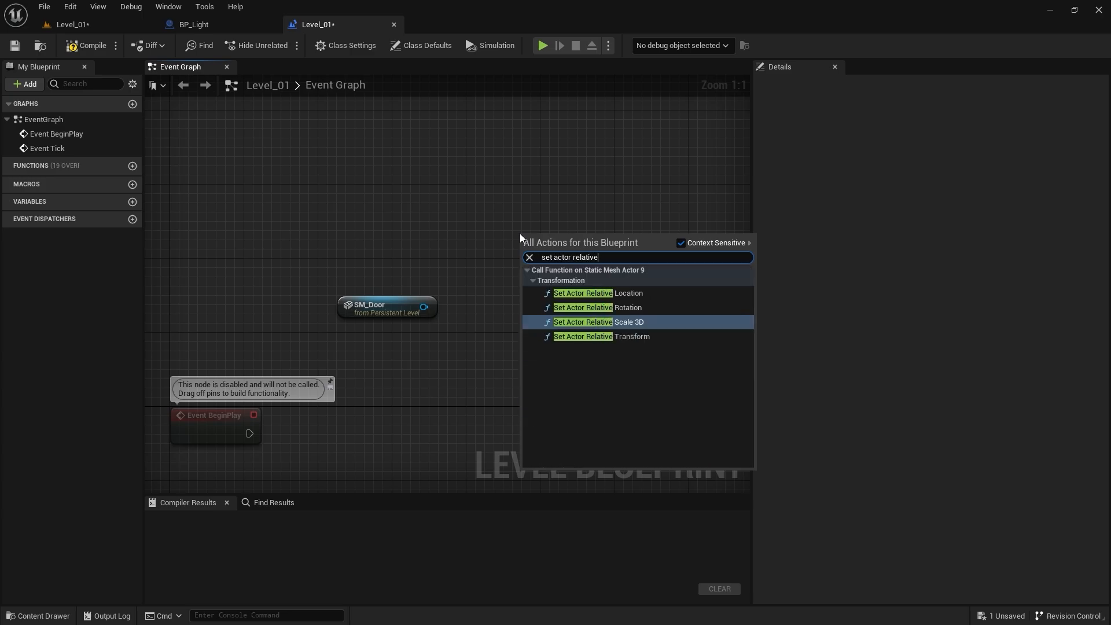
pyautogui.press('Up')
pyautogui.press('Return')
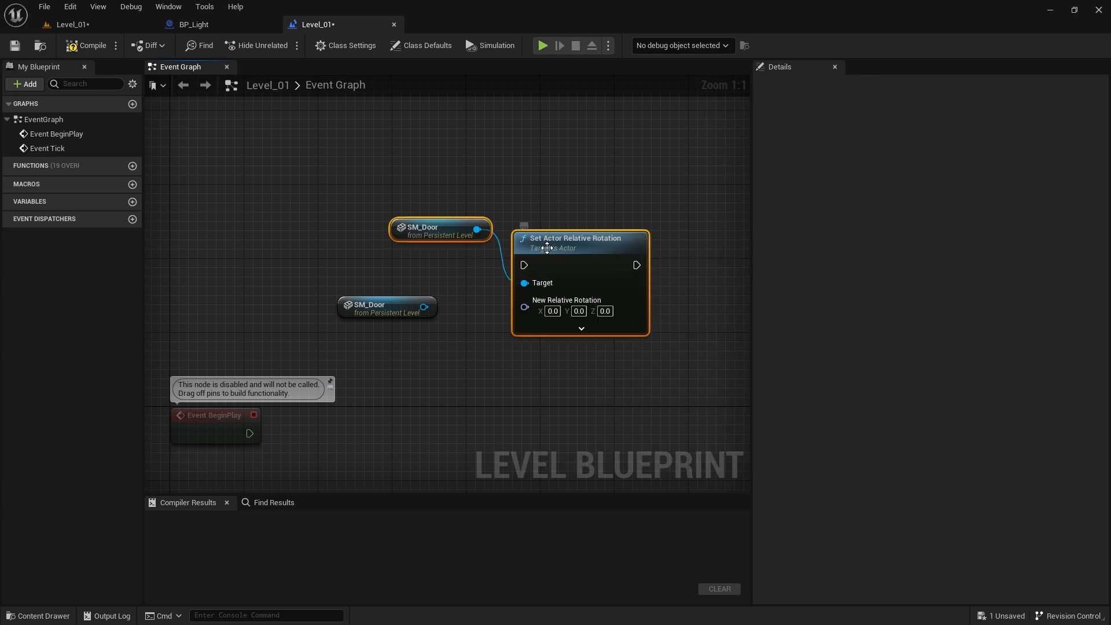
# Step: Place the connected SM_Door reference below the rotation node's input side and delete the unconnected SM_Door reference
pyautogui.moveTo(538, 253); pyautogui.dragTo(537, 186)
pyautogui.hotkey('ctrl', 'z')
pyautogui.moveTo(341, 165)
pyautogui.mouseDown()
pyautogui.moveTo(421, 248)
pyautogui.moveTo(314, 310)
pyautogui.moveTo(345, 264)
pyautogui.moveTo(348, 368)
pyautogui.moveTo(335, 357)
pyautogui.mouseUp()
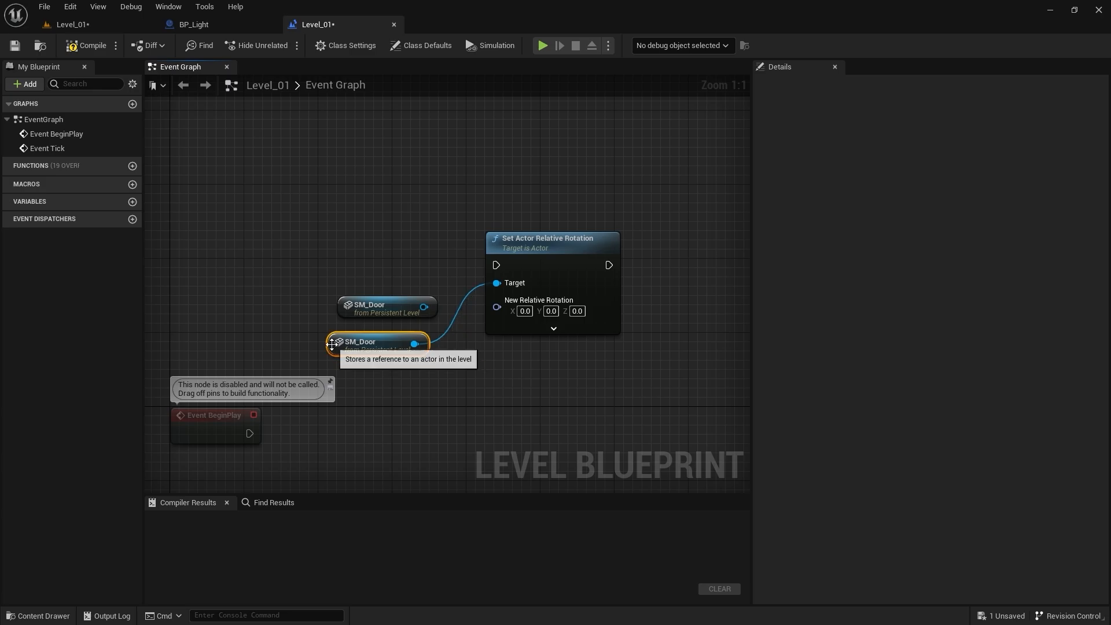
pyautogui.moveTo(304, 261); pyautogui.dragTo(381, 311)
pyautogui.press('Delete')
# Step: Set the Z value of New Relative Rotation to -70 and compile the Level Blueprint
pyautogui.click(82, 26)
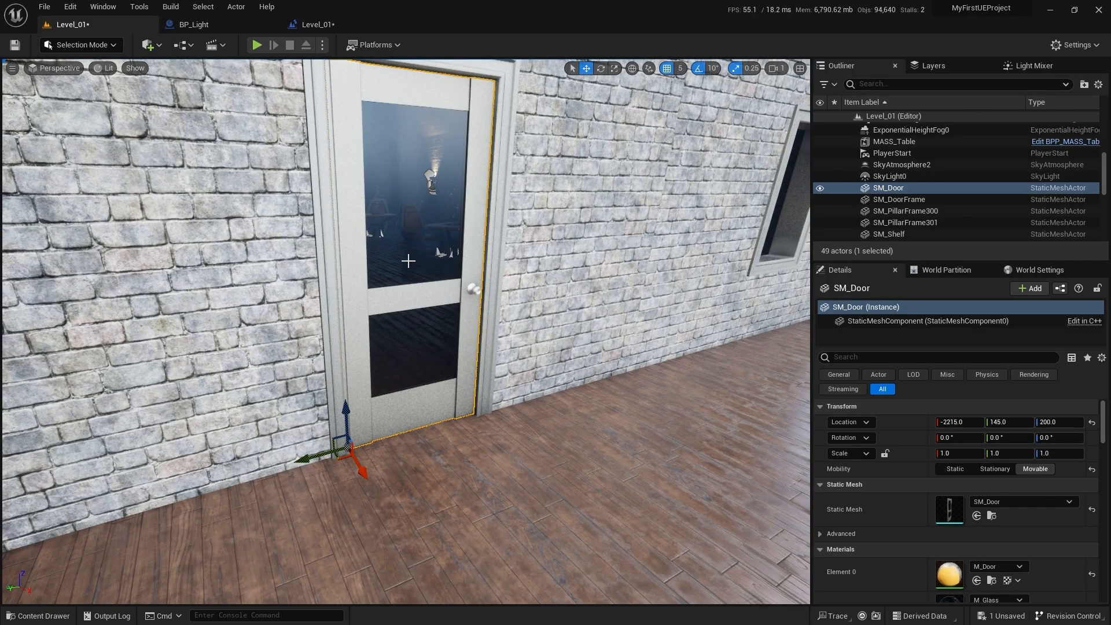
pyautogui.moveTo(454, 275); pyautogui.dragTo(443, 265, button='right')
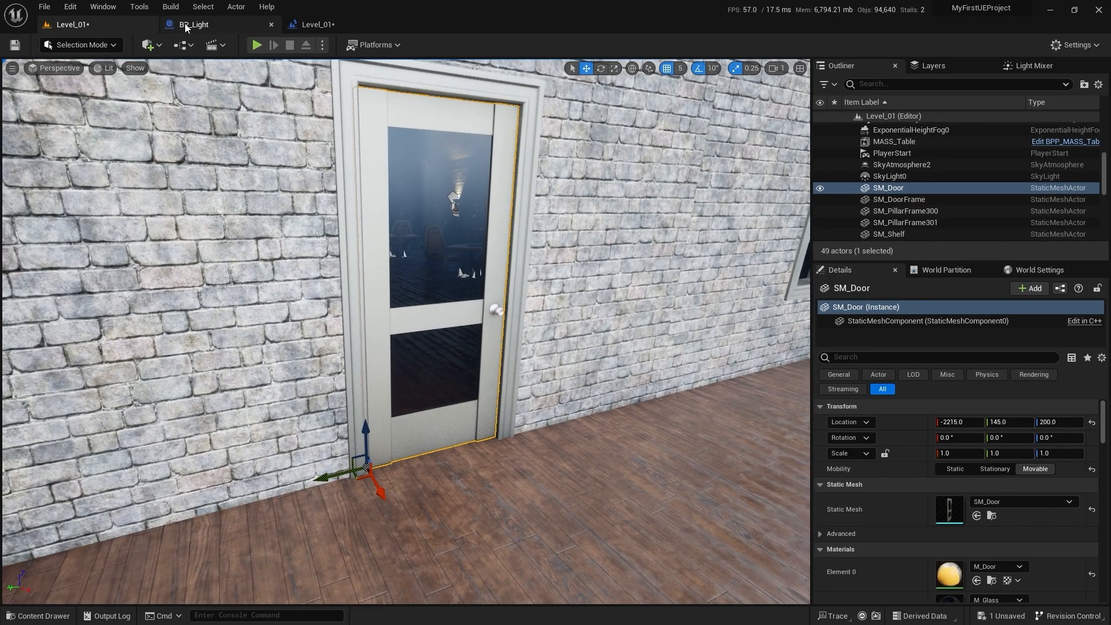
pyautogui.click(323, 29)
pyautogui.click(577, 310)
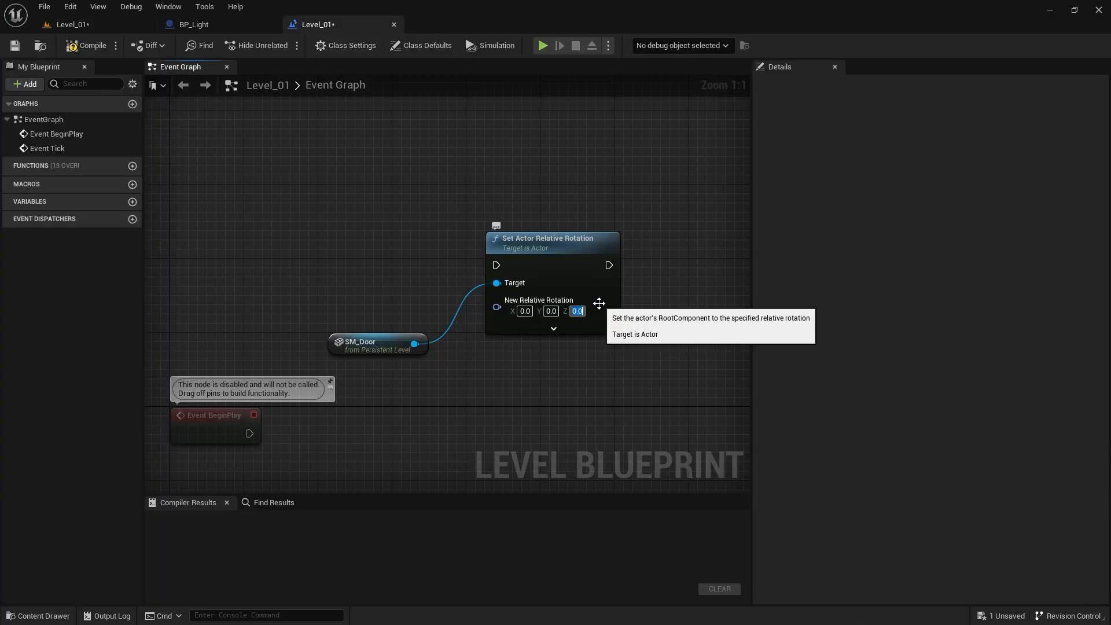
pyautogui.write('-70.0')
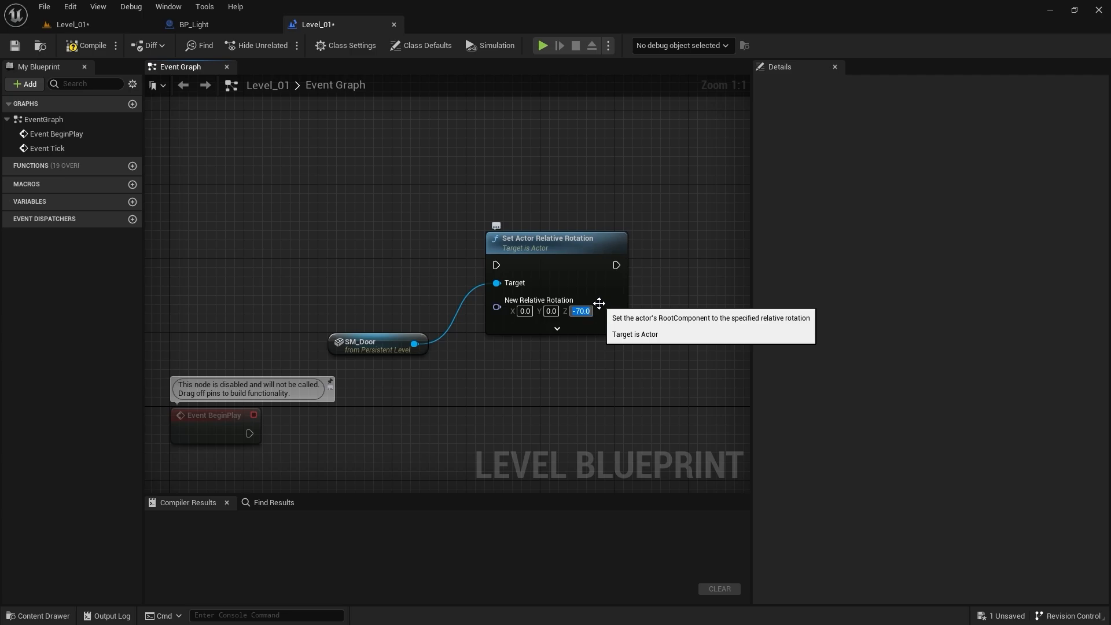
pyautogui.moveTo(330, 266); pyautogui.dragTo(457, 355)
pyautogui.moveTo(146, 127); pyautogui.dragTo(183, 135, button='right')
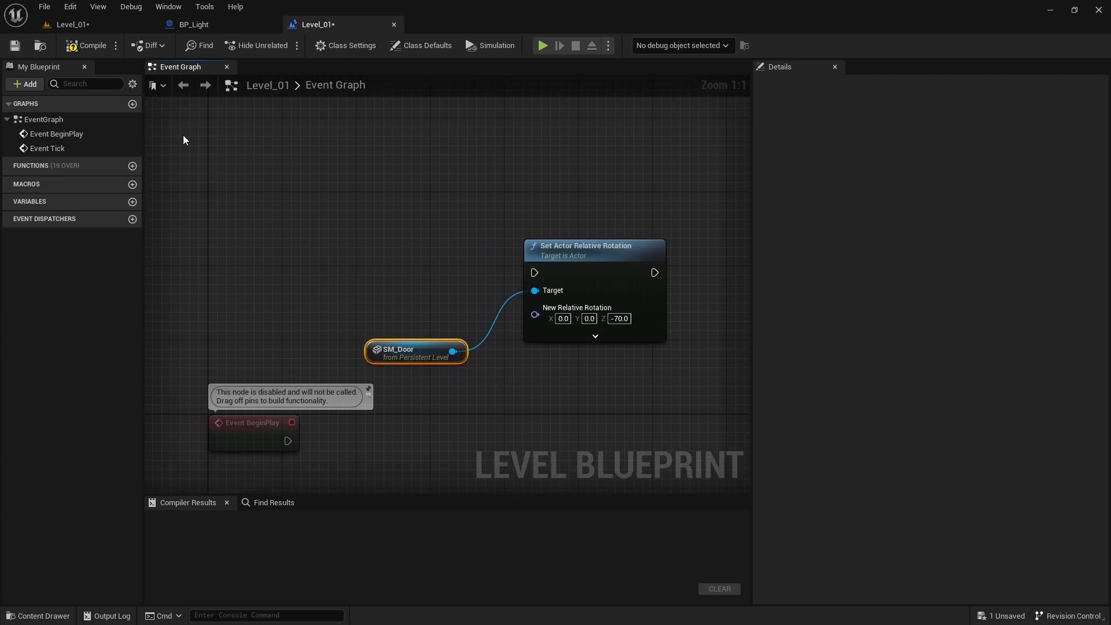
pyautogui.click(94, 46)
# Step: Add an F keyboard event, connect it to the Set Actor Relative Rotation node, and compile the Level Blueprint
pyautogui.click(333, 194)
pyautogui.rightClick(332, 193)
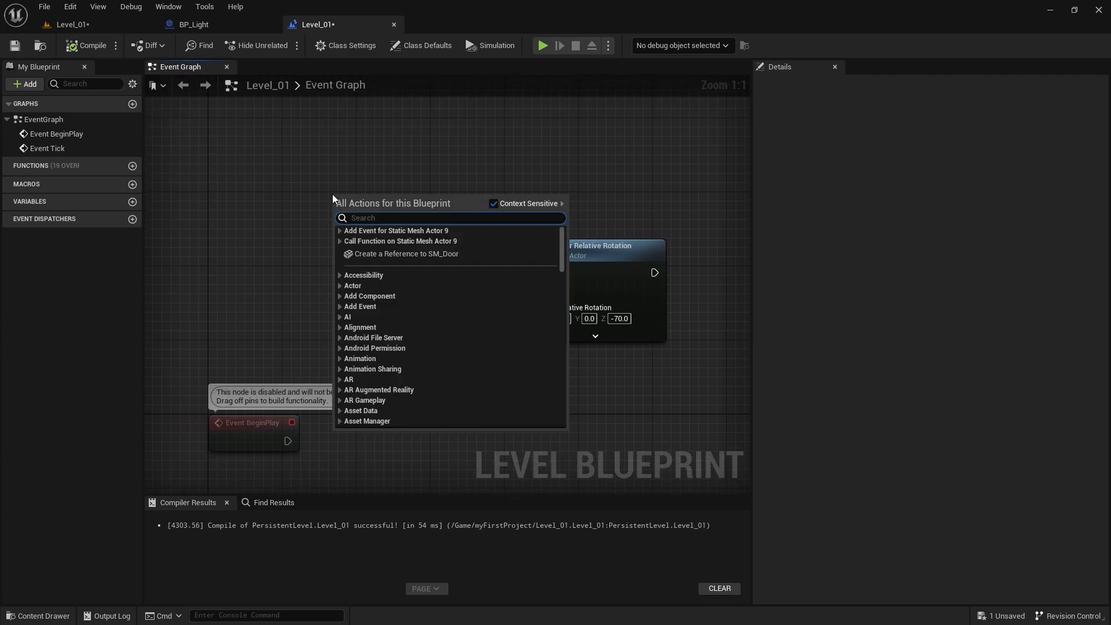
pyautogui.write('k')
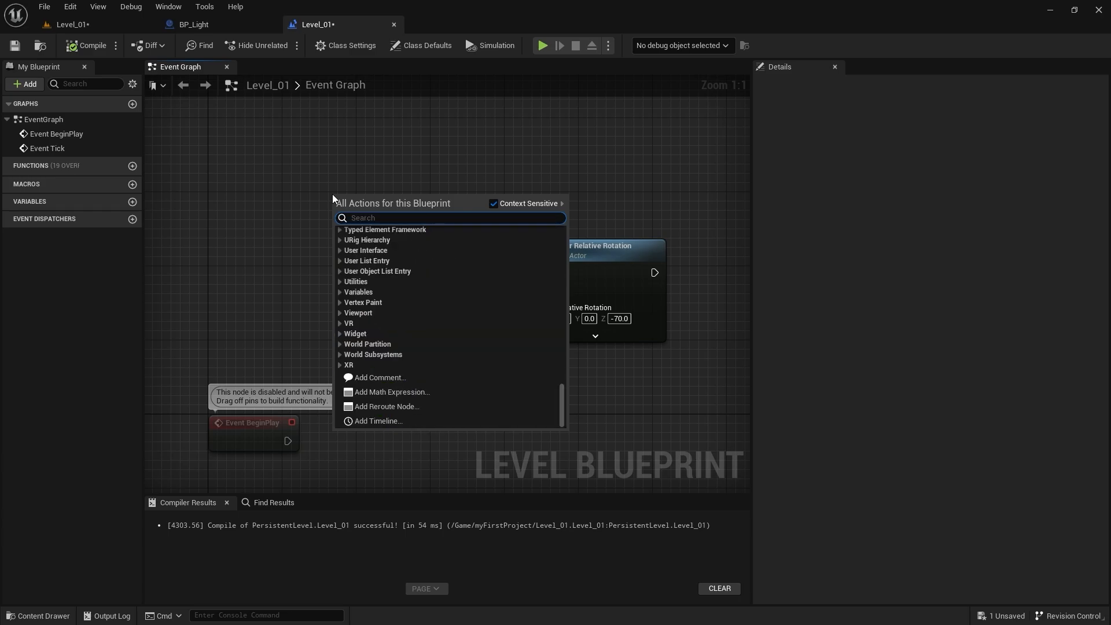
pyautogui.write('ey F')
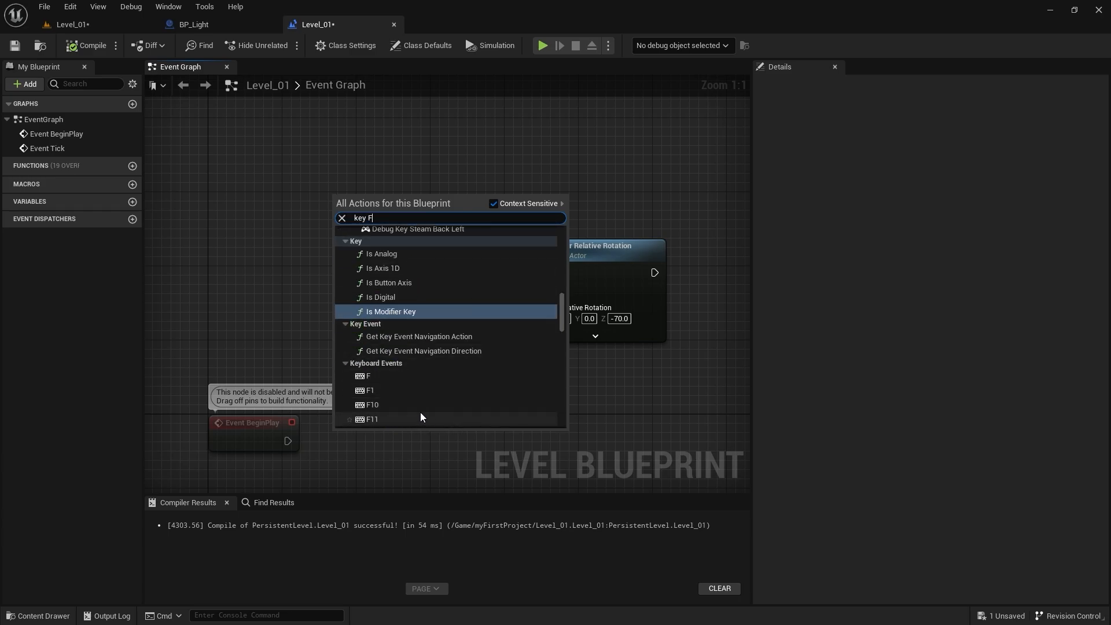
pyautogui.click(398, 376)
pyautogui.moveTo(372, 216); pyautogui.dragTo(534, 273)
pyautogui.click(98, 42)
# Step: Play the level and walk the character in and out through the house door, then stop the test
pyautogui.click(92, 26)
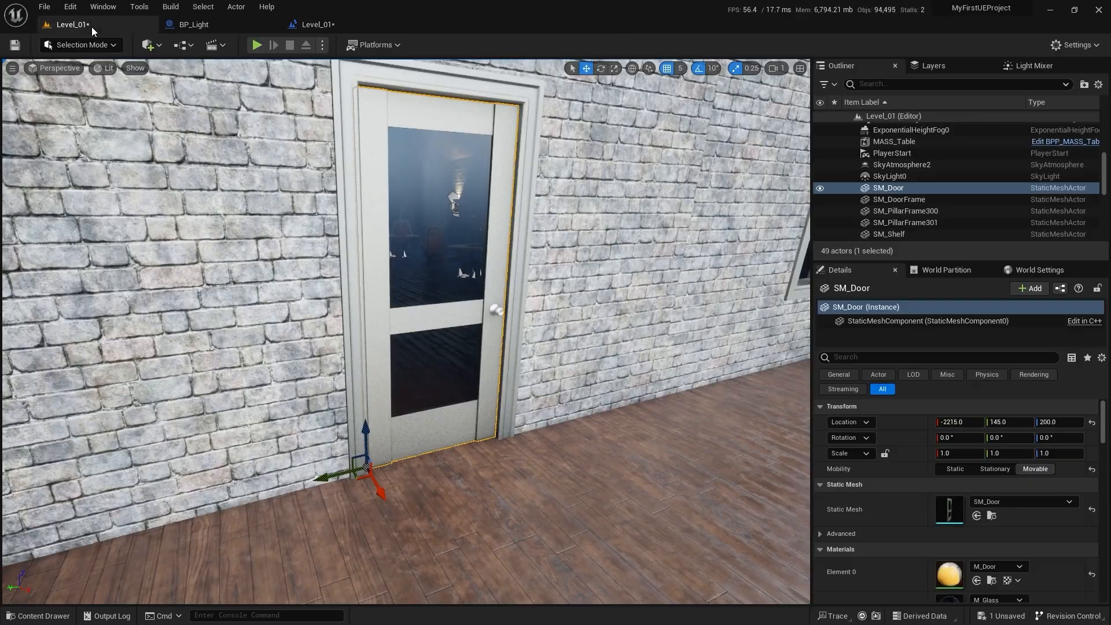
pyautogui.click(258, 45)
pyautogui.press('w')
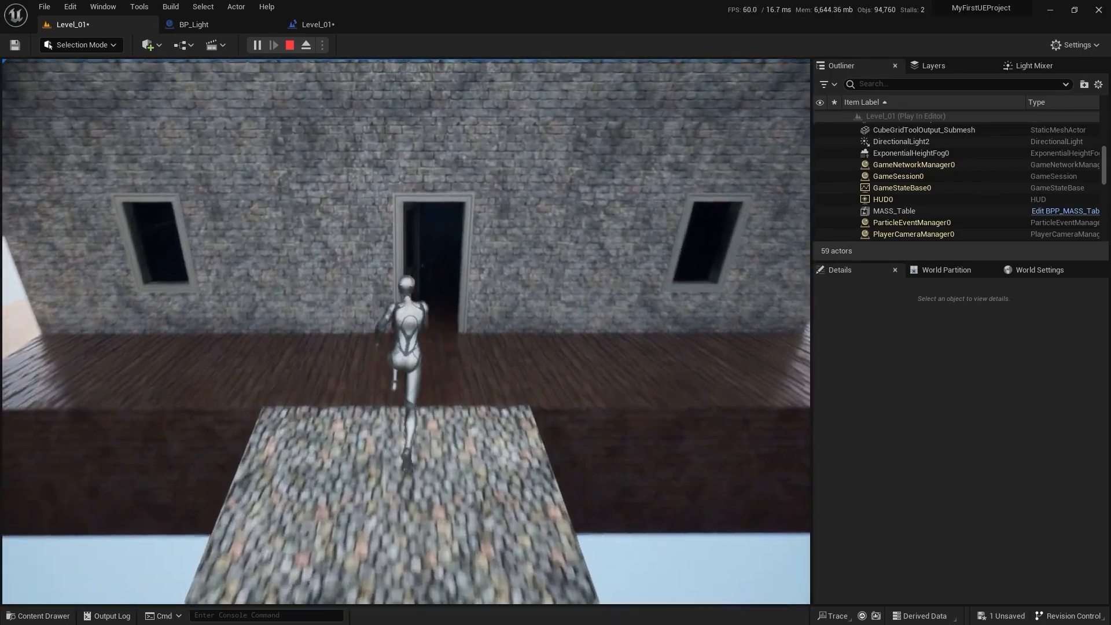
pyautogui.press('s')
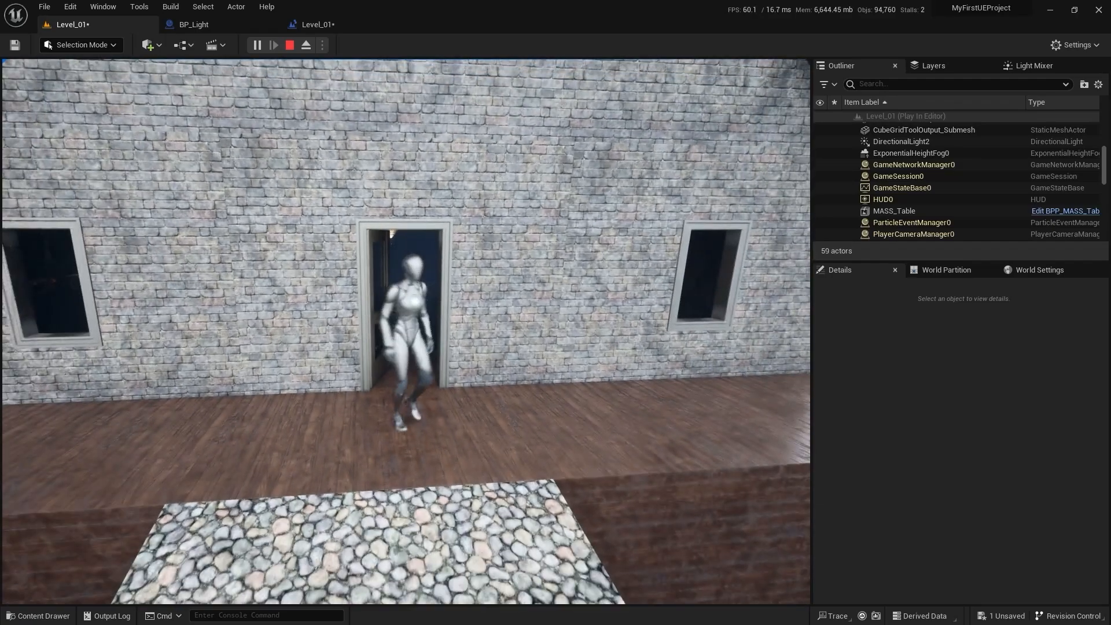
pyautogui.press('w')
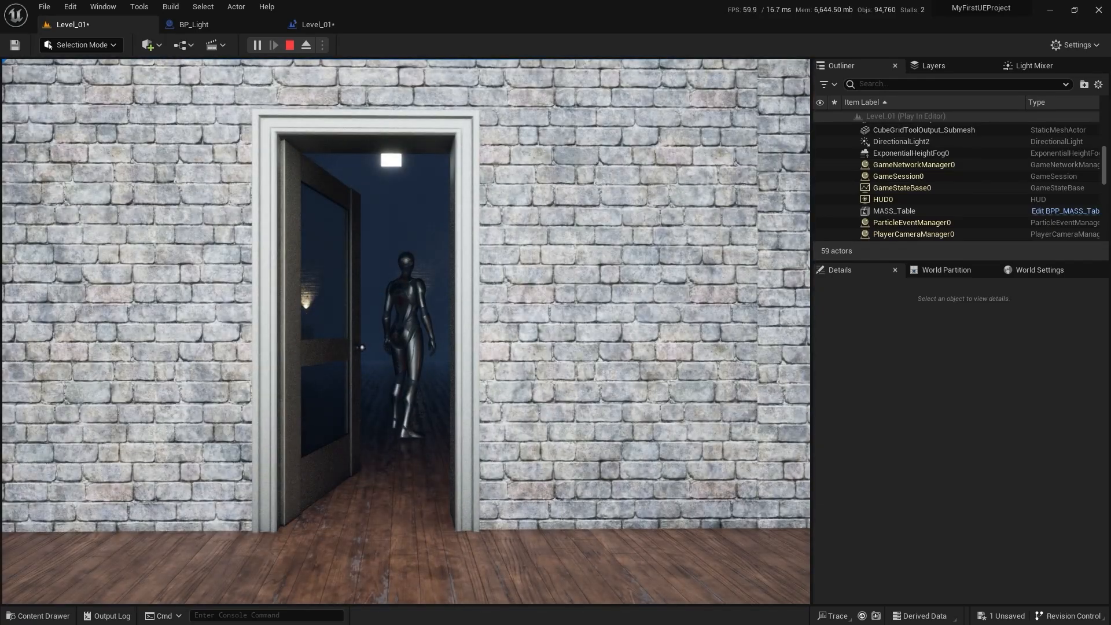
pyautogui.press('s')
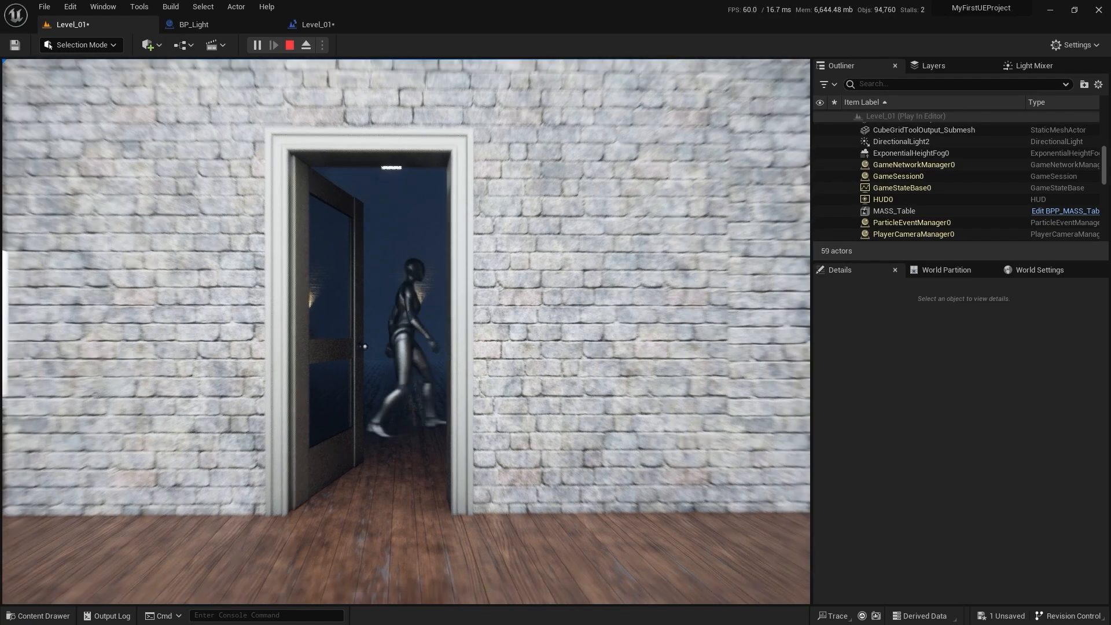
pyautogui.press('w')
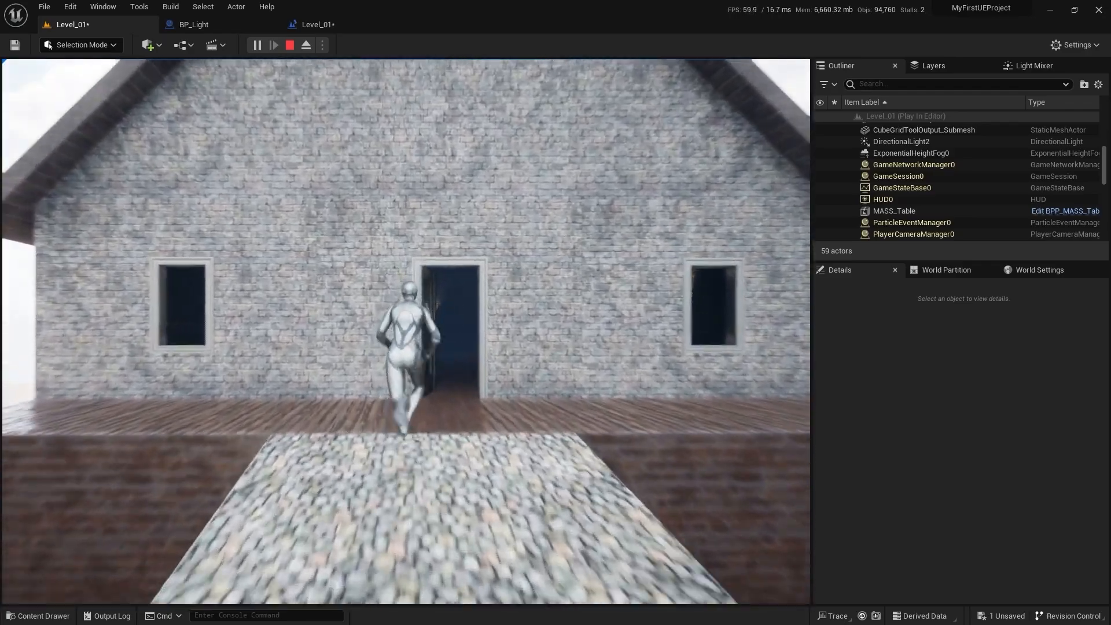
pyautogui.press('Escape')
# Step: Add a Timeline node named Timeline to the Level Blueprint's Event Graph, above the Set Actor Relative Rotation node
pyautogui.click(326, 27)
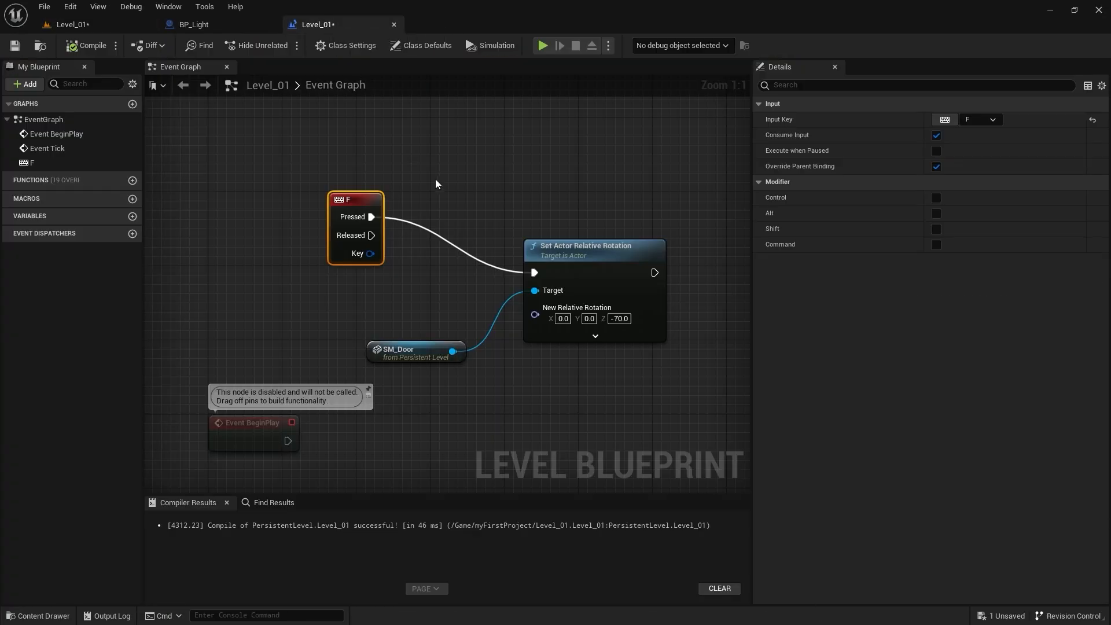
pyautogui.rightClick(349, 120)
pyautogui.write('timeline')
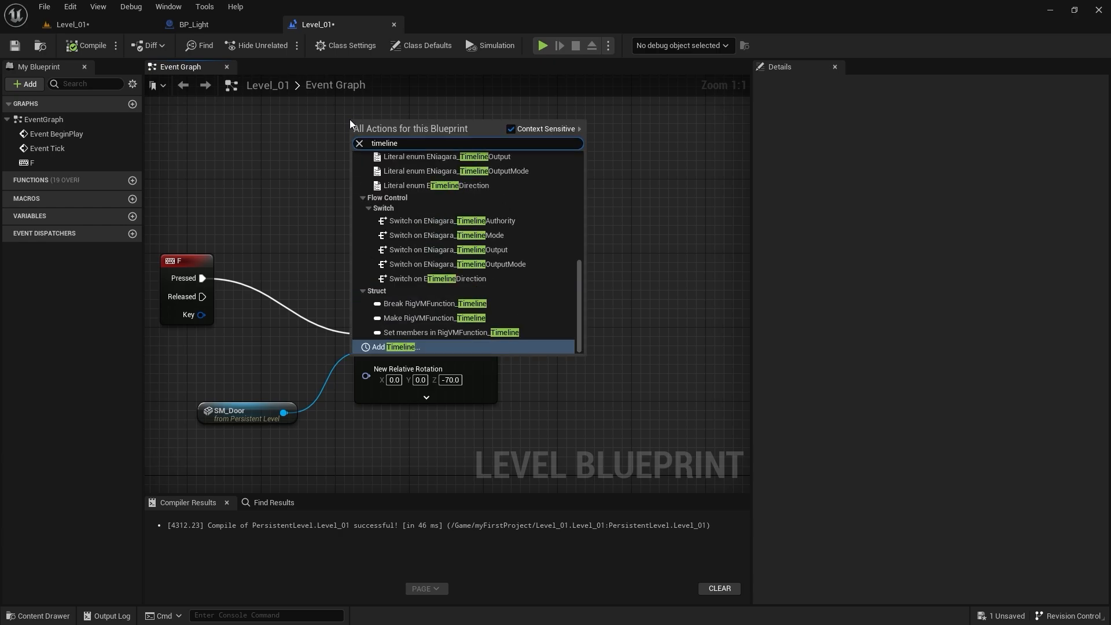
pyautogui.press('Return')
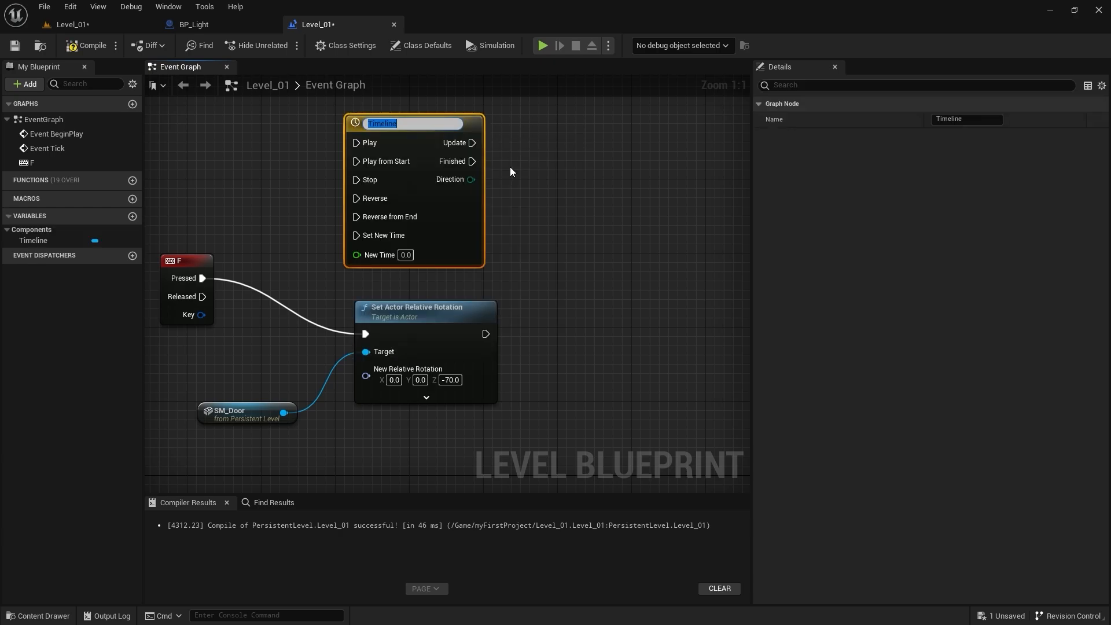
pyautogui.press('BackSpace')
pyautogui.write('Timeline')
pyautogui.press('Return')
pyautogui.moveTo(410, 121); pyautogui.dragTo(346, 131)
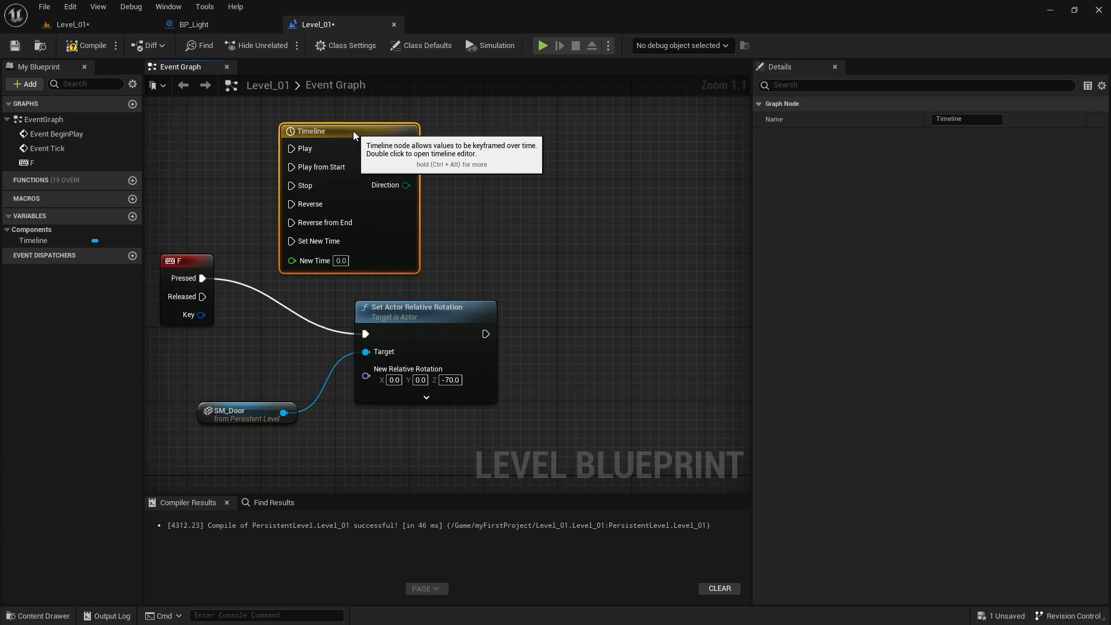
# Step: Open the Timeline node for editing and add a float track named RotationAlpha
pyautogui.doubleClick(364, 136)
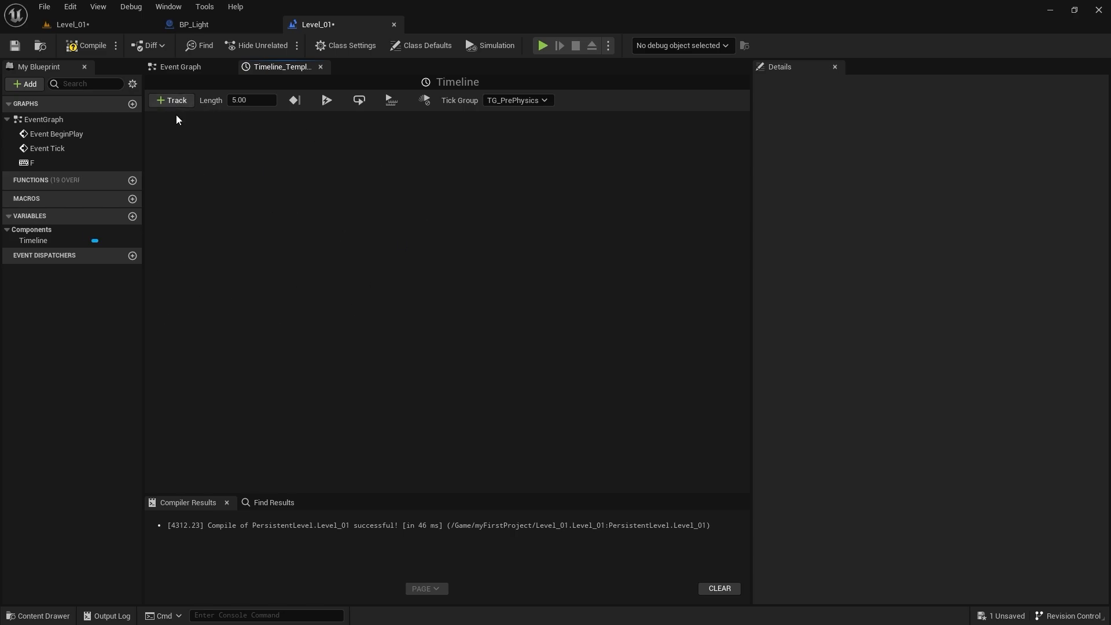
pyautogui.click(177, 99)
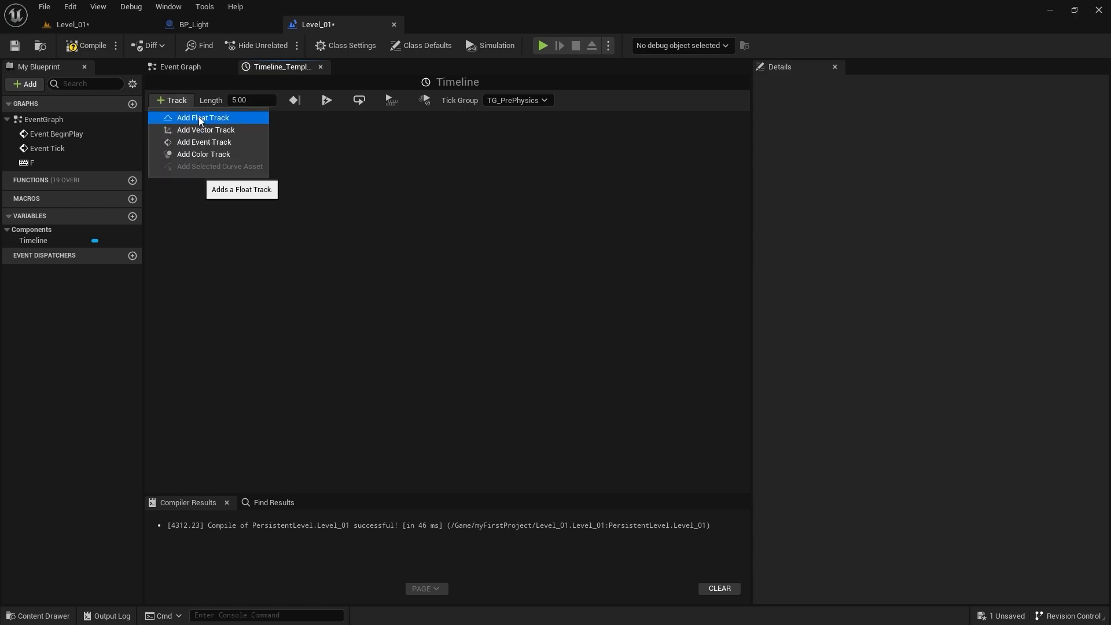
pyautogui.click(199, 117)
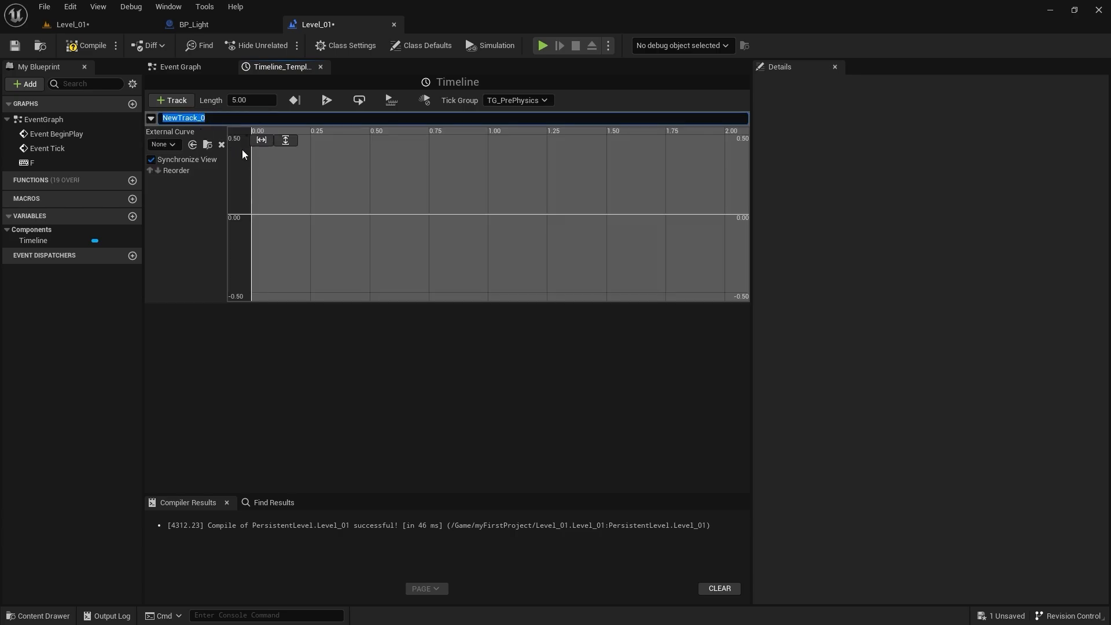
pyautogui.write('RotationAlpha')
pyautogui.press('Return')
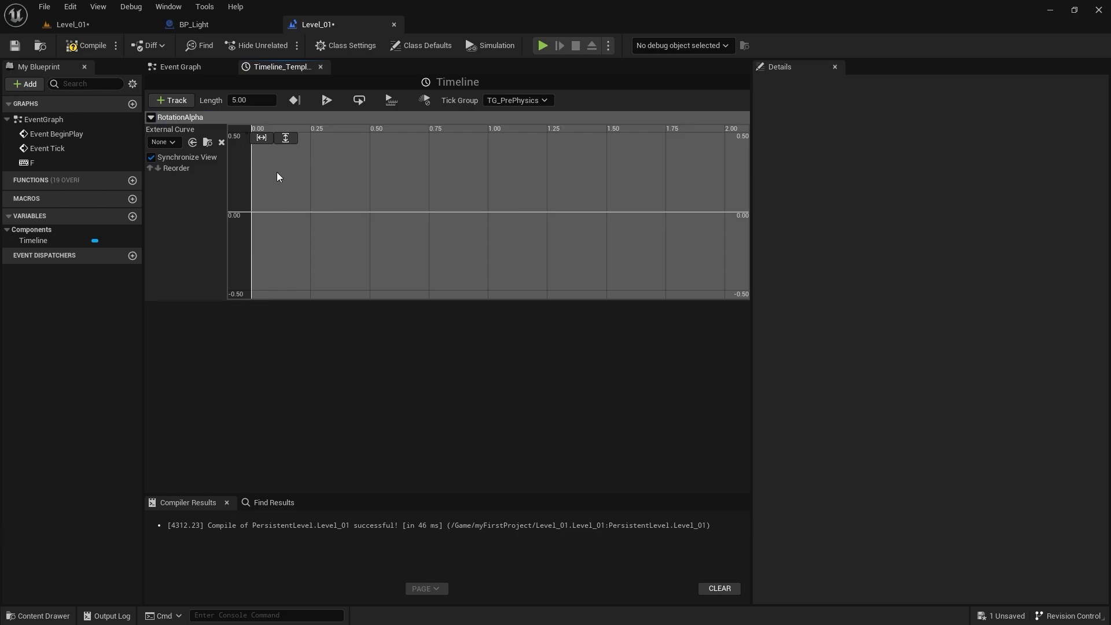
# Step: Add two keys to the RotationAlpha curve at value 0, near times 0.04 and 0.99
pyautogui.scroll(2, 581, 189)
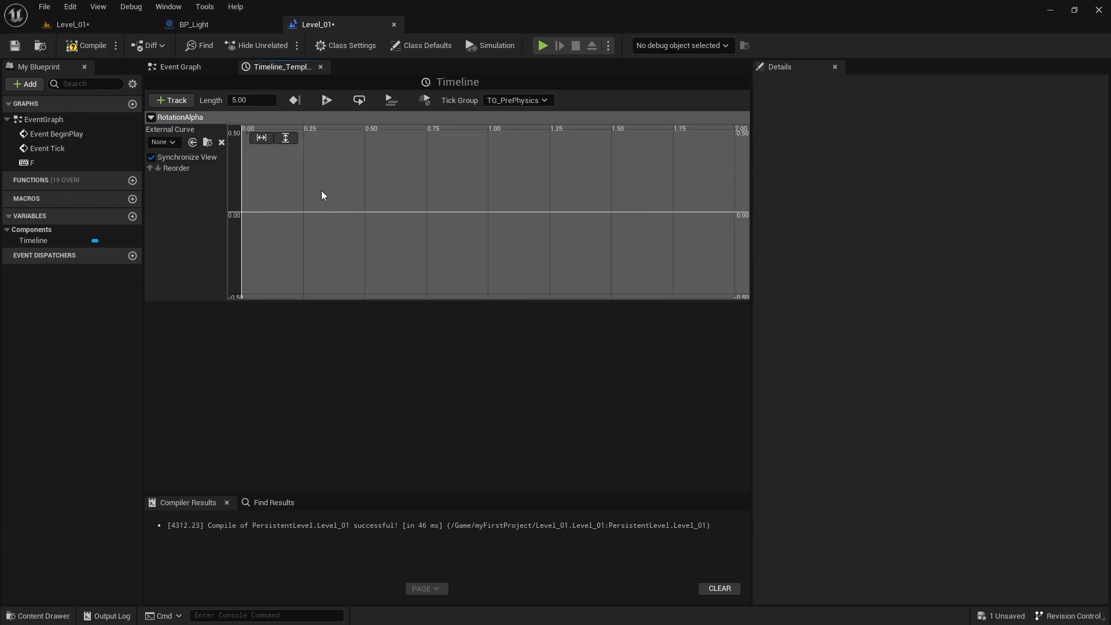
pyautogui.scroll(-3, 370, 200)
pyautogui.scroll(6, 443, 209)
pyautogui.scroll(-4, 428, 206)
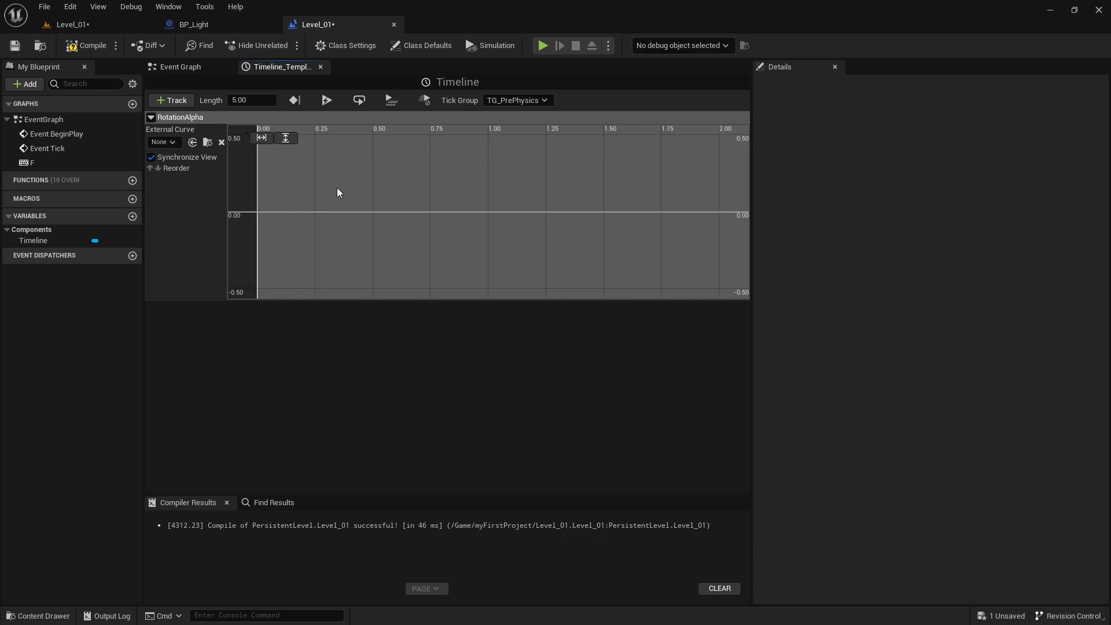
pyautogui.rightClick(268, 216)
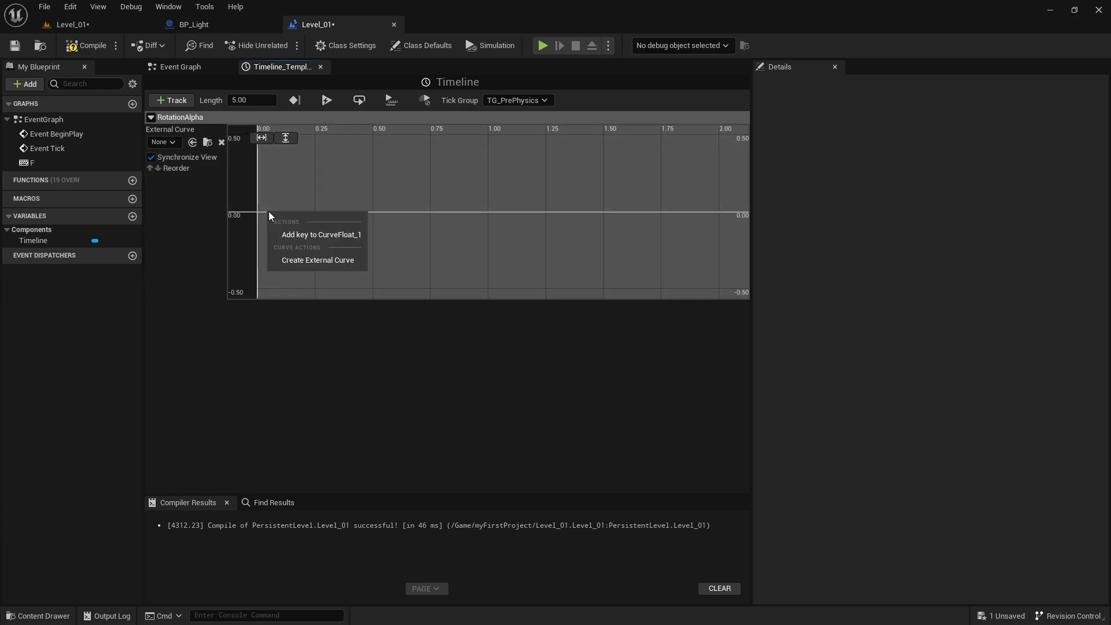
pyautogui.click(319, 235)
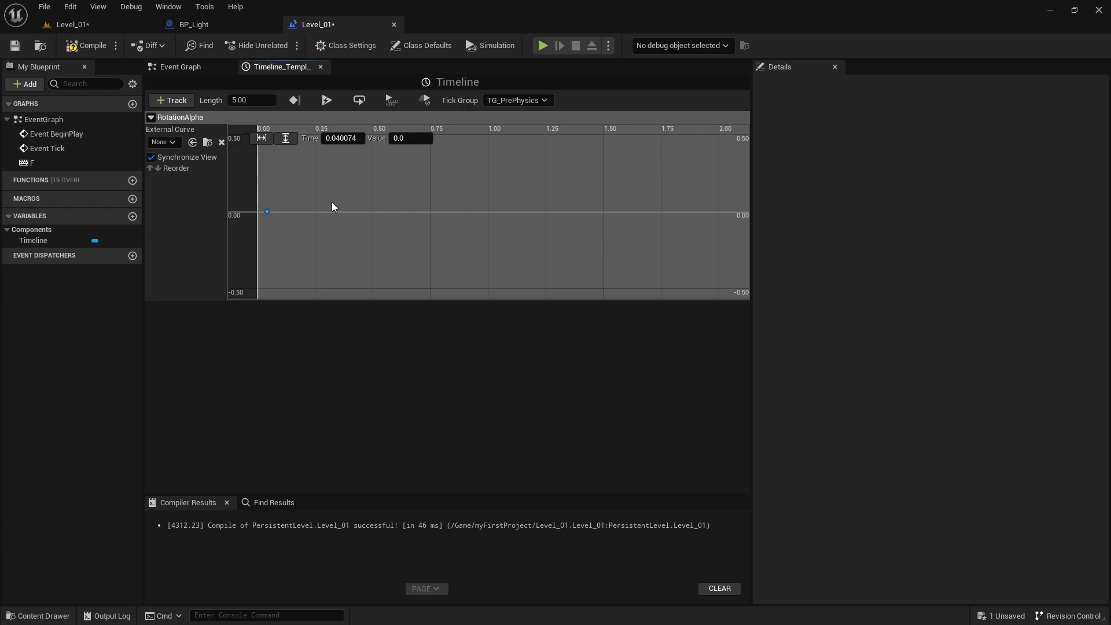
pyautogui.rightClick(488, 214)
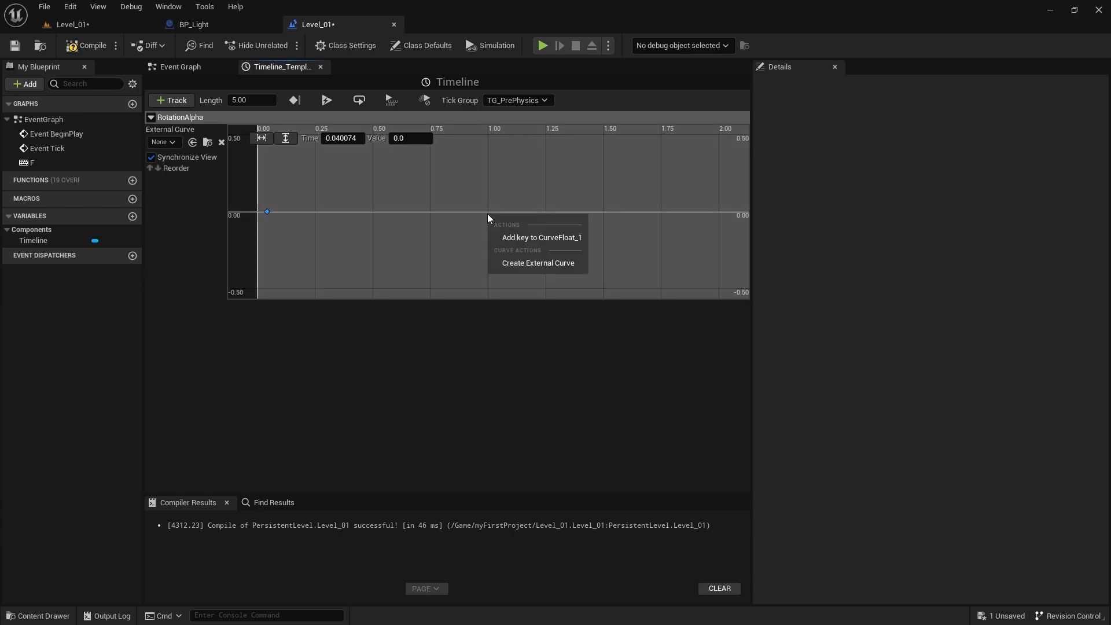
pyautogui.click(512, 239)
# Step: Set the first RotationAlpha key's time to 0
pyautogui.click(266, 212)
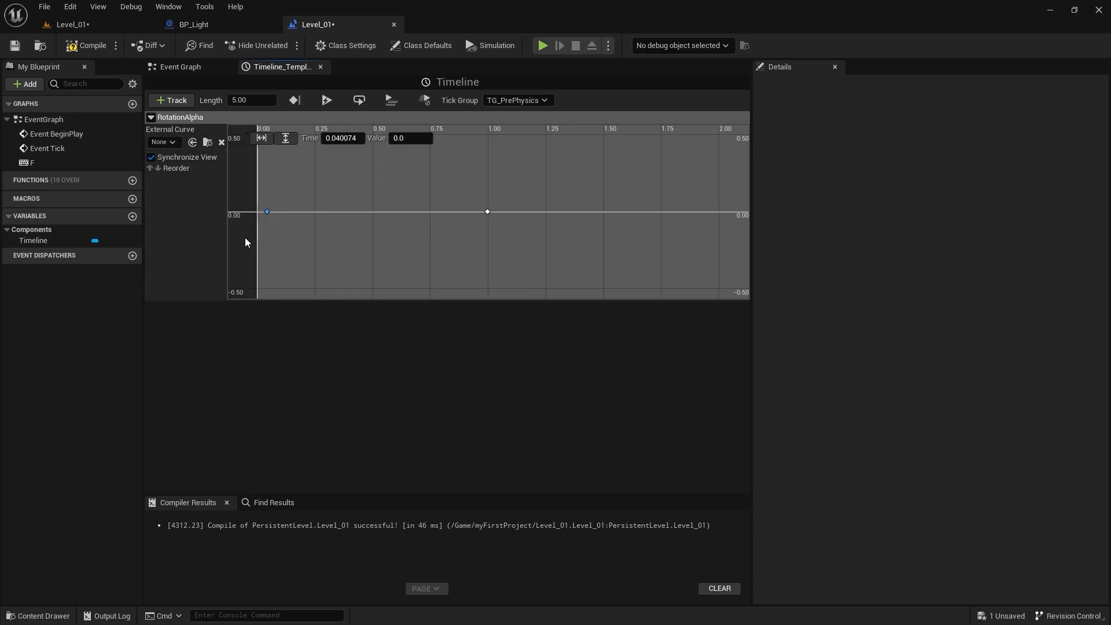
pyautogui.click(328, 137)
pyautogui.write('0')
pyautogui.press('Return')
pyautogui.press('Tab')
pyautogui.click(467, 190)
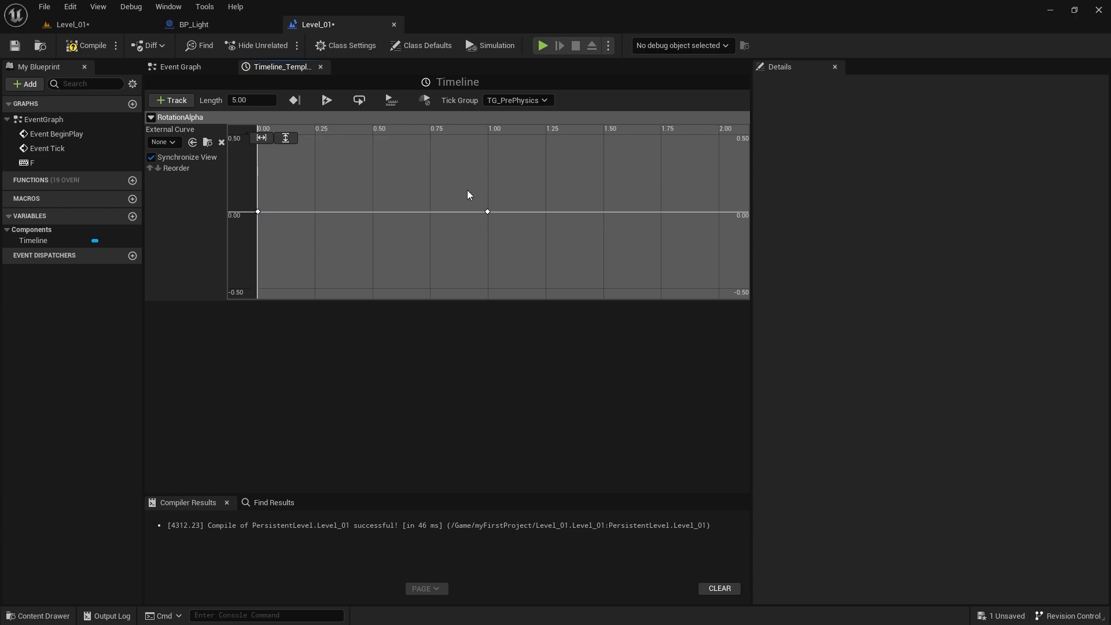
# Step: Set the second RotationAlpha key's time and value to 1, and set the timeline length to 1.00
pyautogui.moveTo(495, 216); pyautogui.dragTo(520, 242)
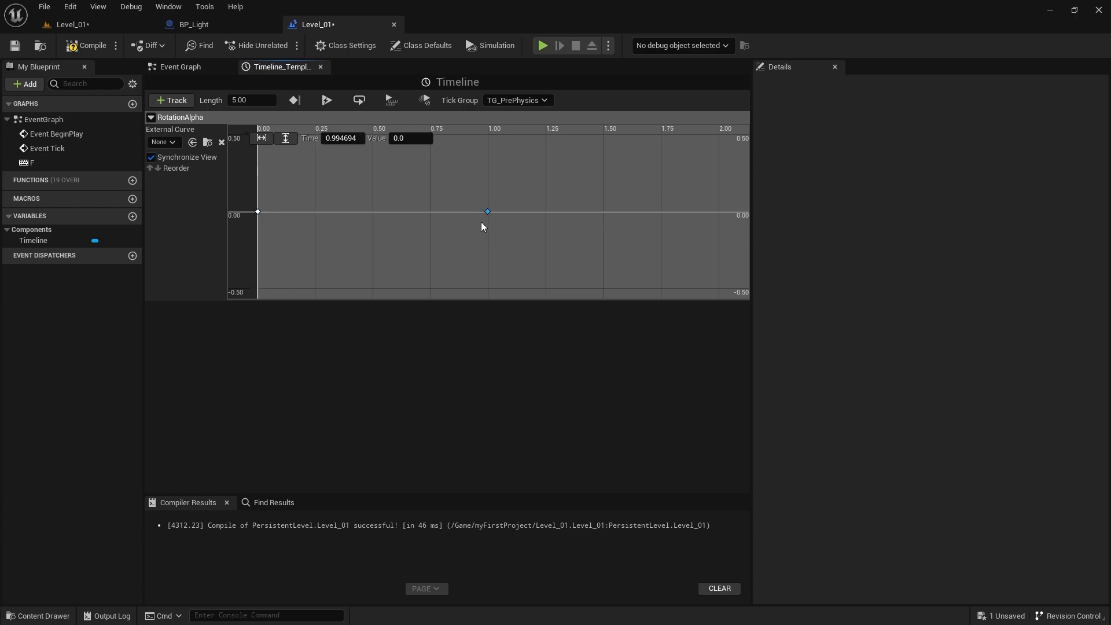
pyautogui.click(350, 138)
pyautogui.write('1')
pyautogui.press('Tab')
pyautogui.press('Return')
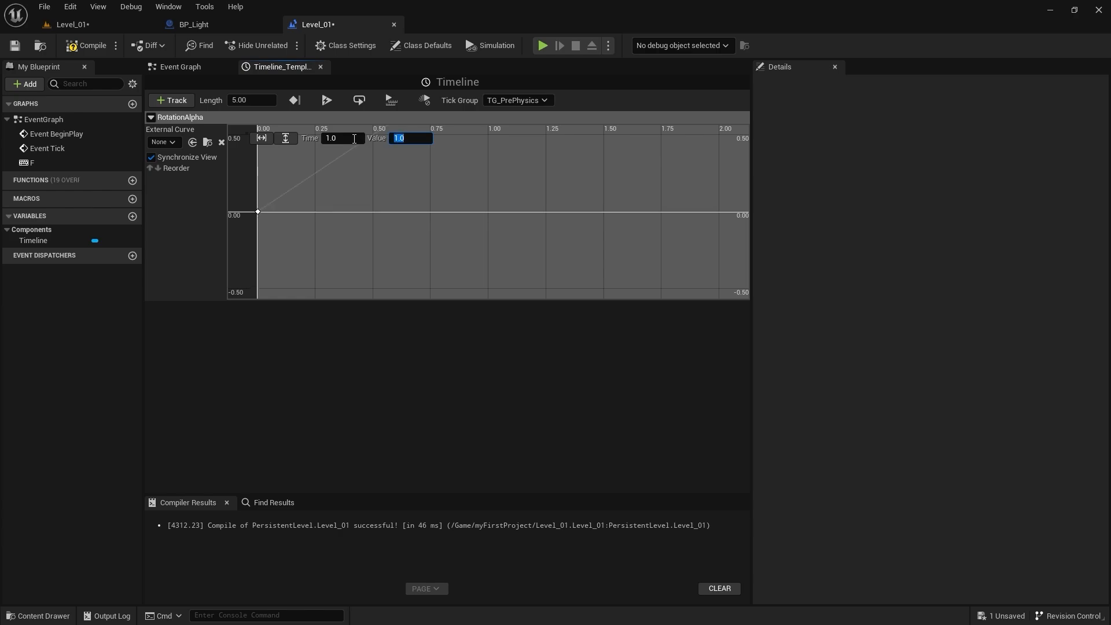
pyautogui.click(421, 180)
pyautogui.press('f')
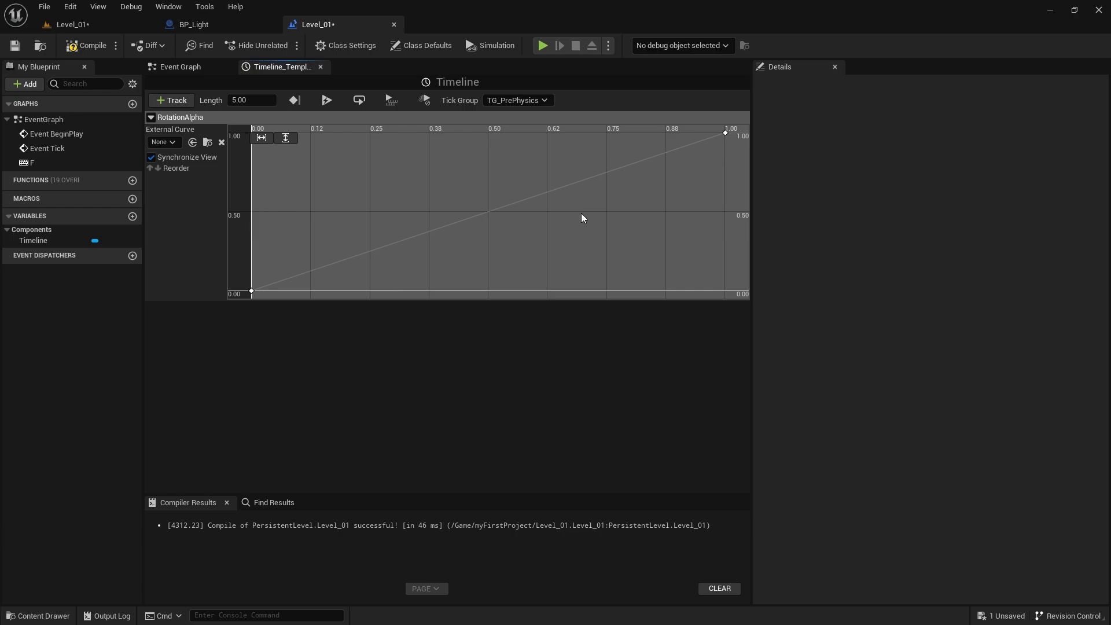
pyautogui.click(258, 102)
pyautogui.press('Return')
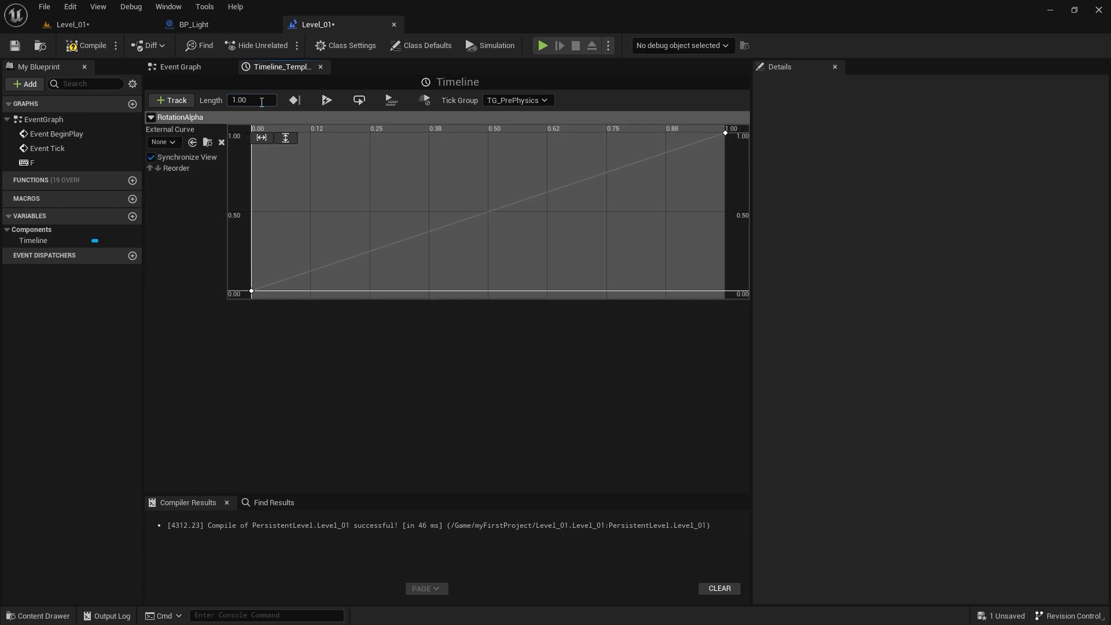
# Step: Change both RotationAlpha keys to Auto interpolation and compile the Level Blueprint
pyautogui.scroll(-4, 551, 210)
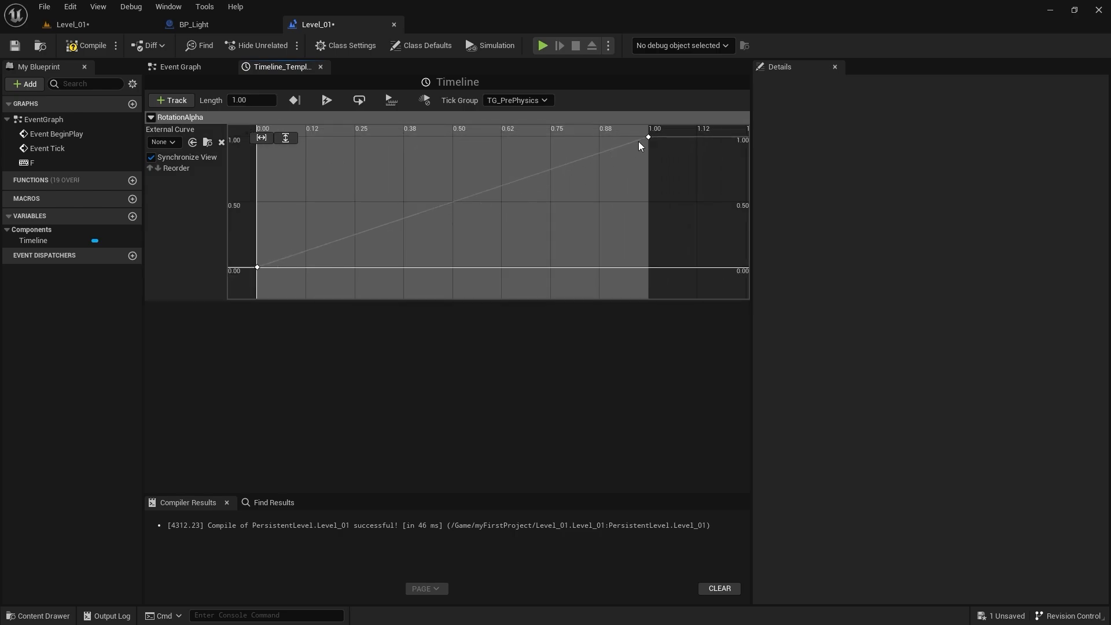
pyautogui.scroll(-3, 599, 174)
pyautogui.moveTo(639, 141); pyautogui.dragTo(267, 285)
pyautogui.rightClick(480, 208)
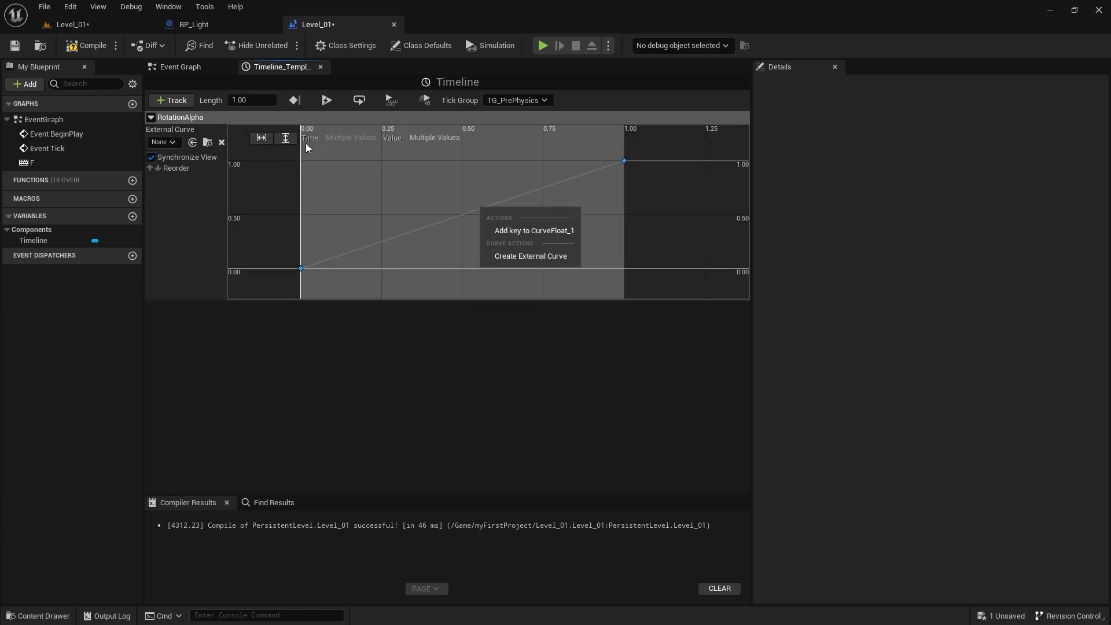
pyautogui.click(628, 85)
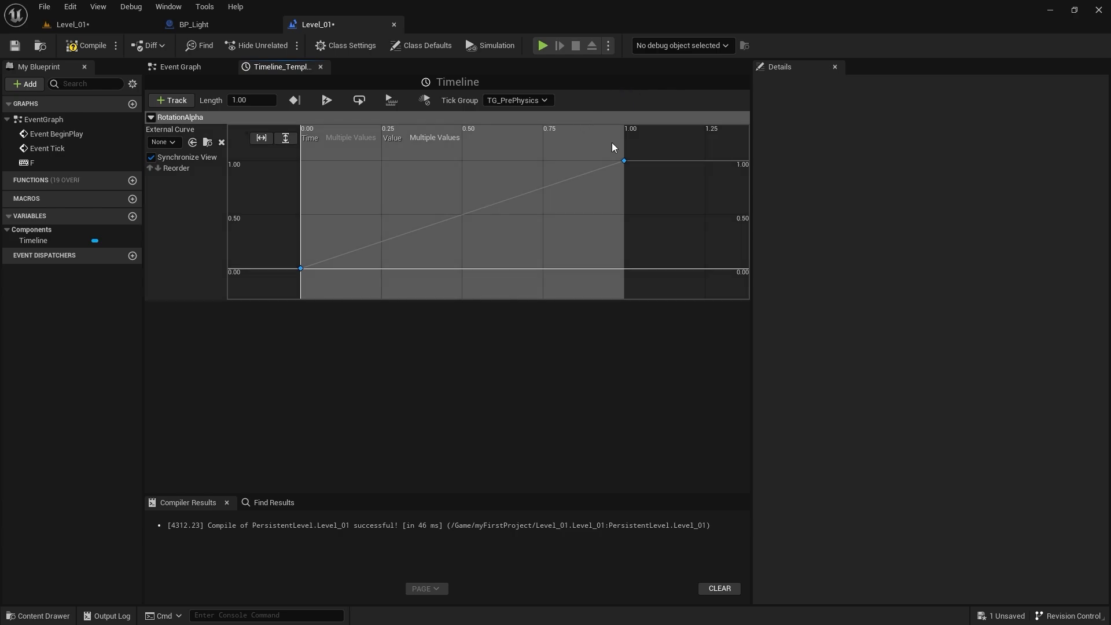
pyautogui.rightClick(623, 159)
pyautogui.click(635, 184)
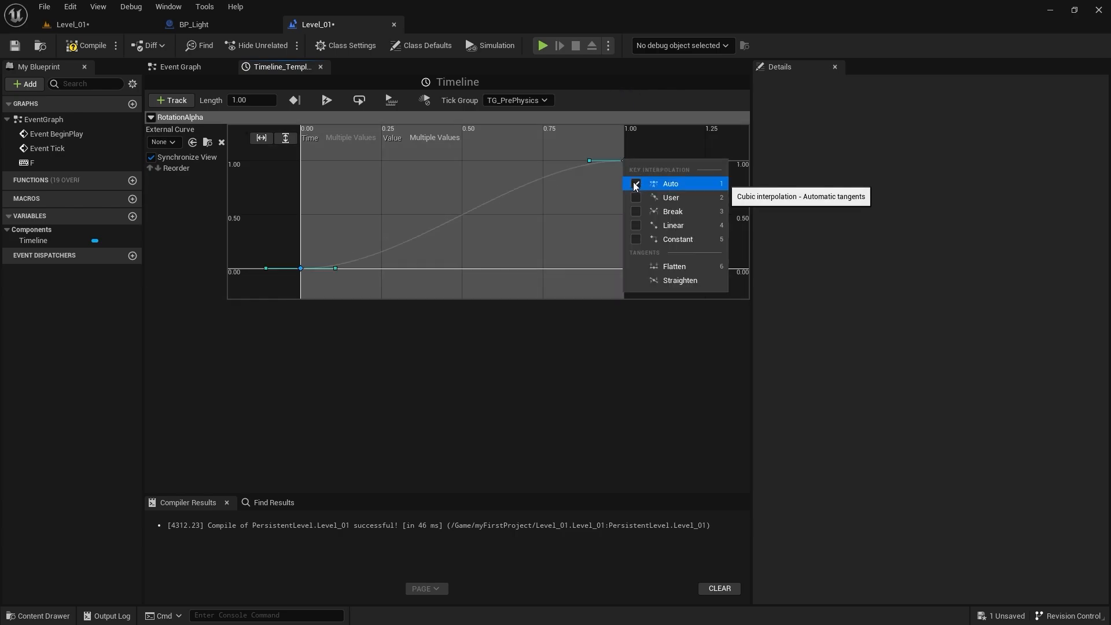
pyautogui.click(572, 217)
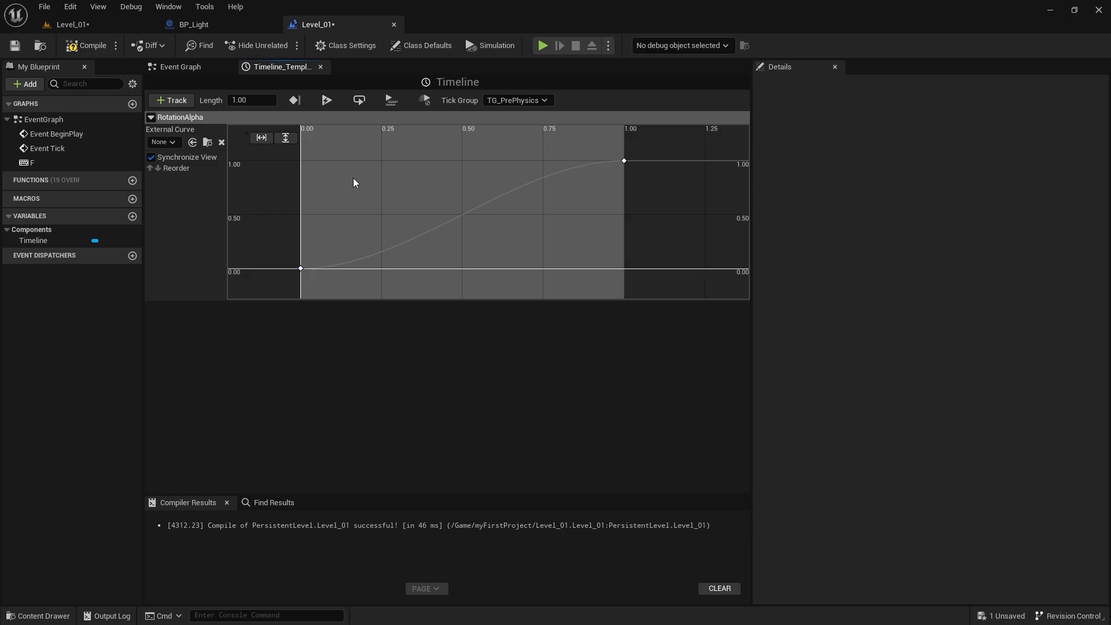
pyautogui.click(89, 44)
# Step: In the Event Graph, move the F event's Pressed connection from Set Actor Relative Rotation to the Timeline's Play input
pyautogui.click(215, 26)
pyautogui.click(320, 25)
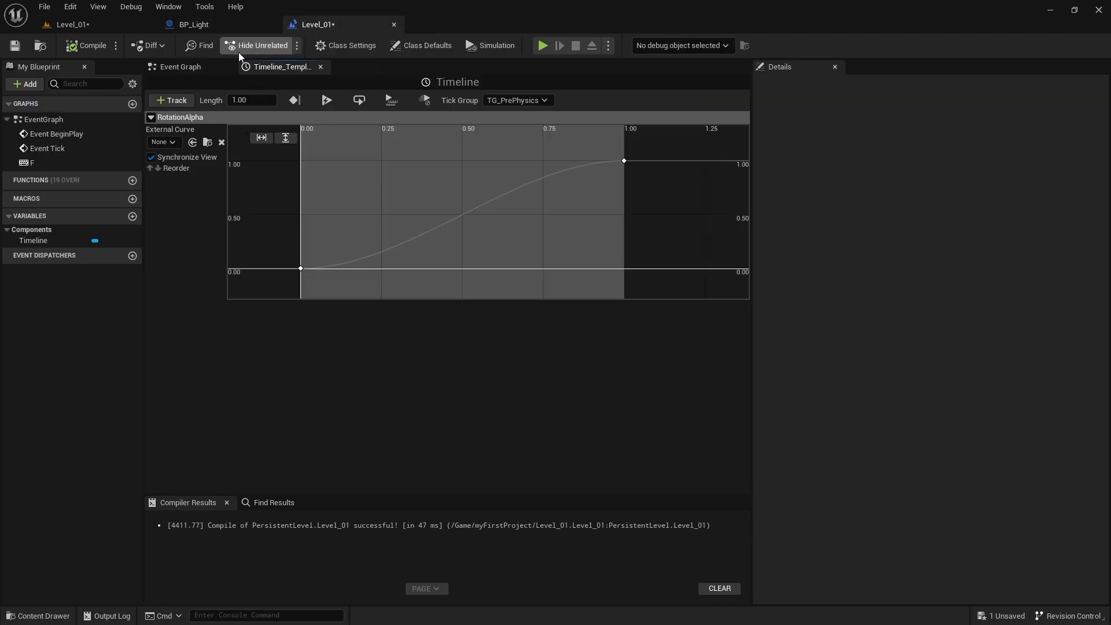
pyautogui.click(187, 69)
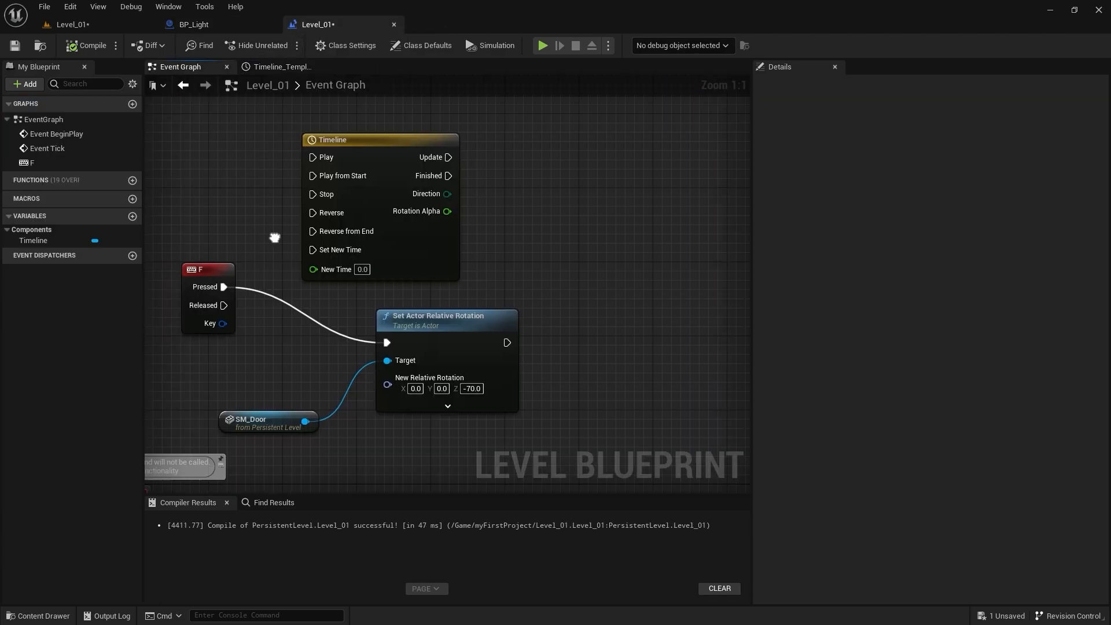
pyautogui.scroll(-2, 272, 236)
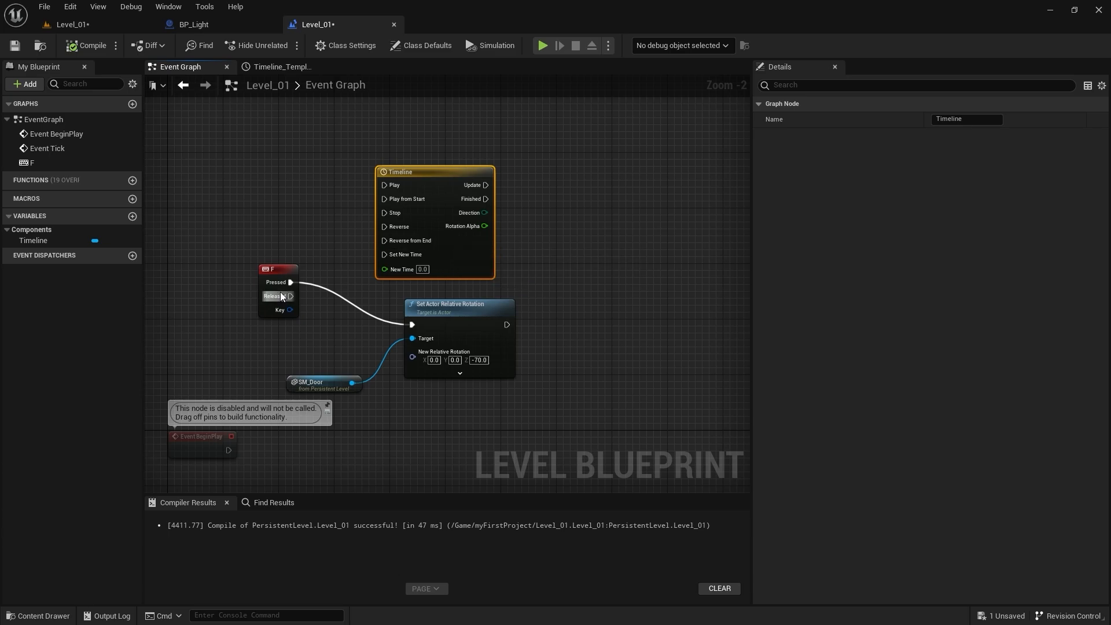
pyautogui.scroll(2, 280, 291)
pyautogui.moveTo(288, 266); pyautogui.dragTo(407, 165)
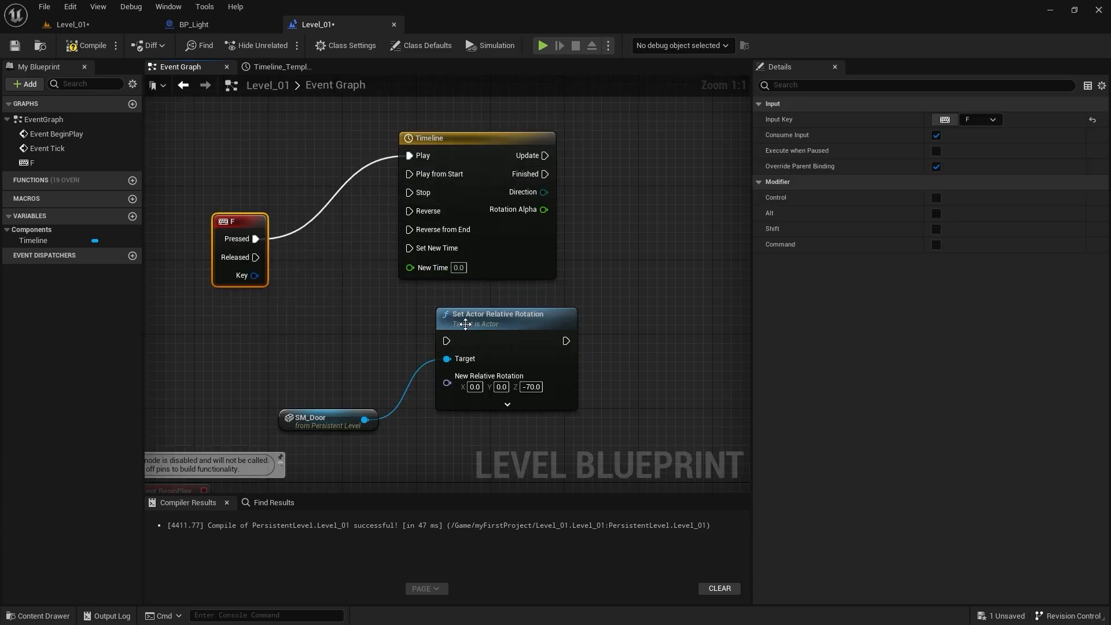
# Step: Rearrange the graph with Set Actor Relative Rotation to the right of the Timeline and the SM_Door reference below the Timeline
pyautogui.moveTo(465, 324); pyautogui.dragTo(666, 304)
pyautogui.moveTo(614, 232); pyautogui.dragTo(485, 225, button='right')
pyautogui.scroll(-2, 338, 307)
pyautogui.moveTo(347, 325); pyautogui.dragTo(290, 359)
pyautogui.click(533, 303)
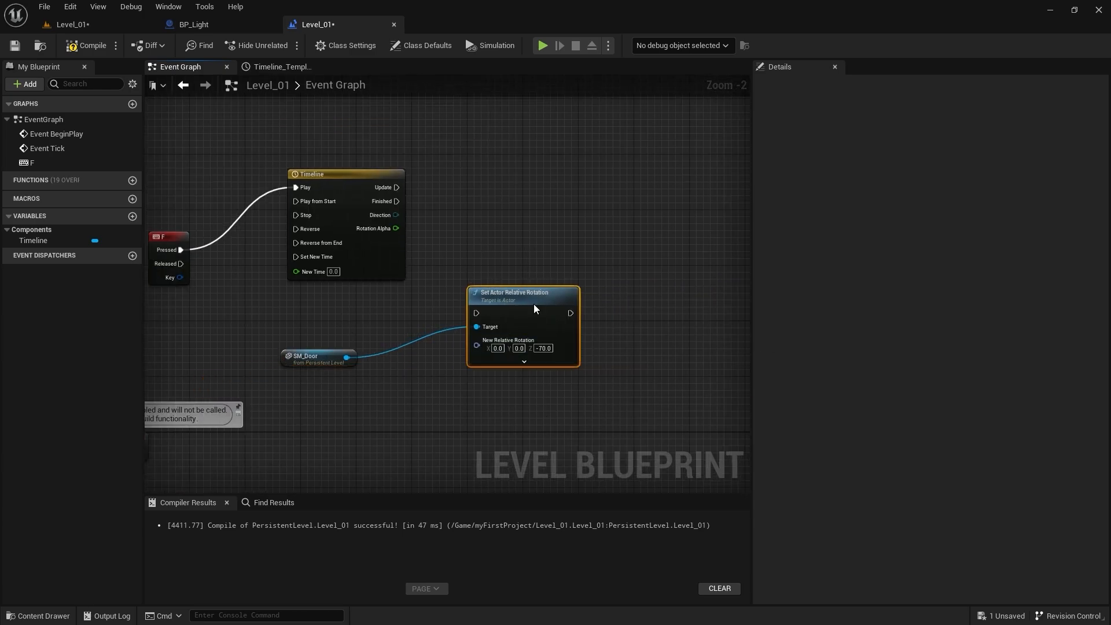
# Step: Add a Lerp (Rotator) node to the Event Graph and place it to the right of the Timeline
pyautogui.scroll(1, 421, 231)
pyautogui.scroll(1, 421, 232)
pyautogui.click(434, 217)
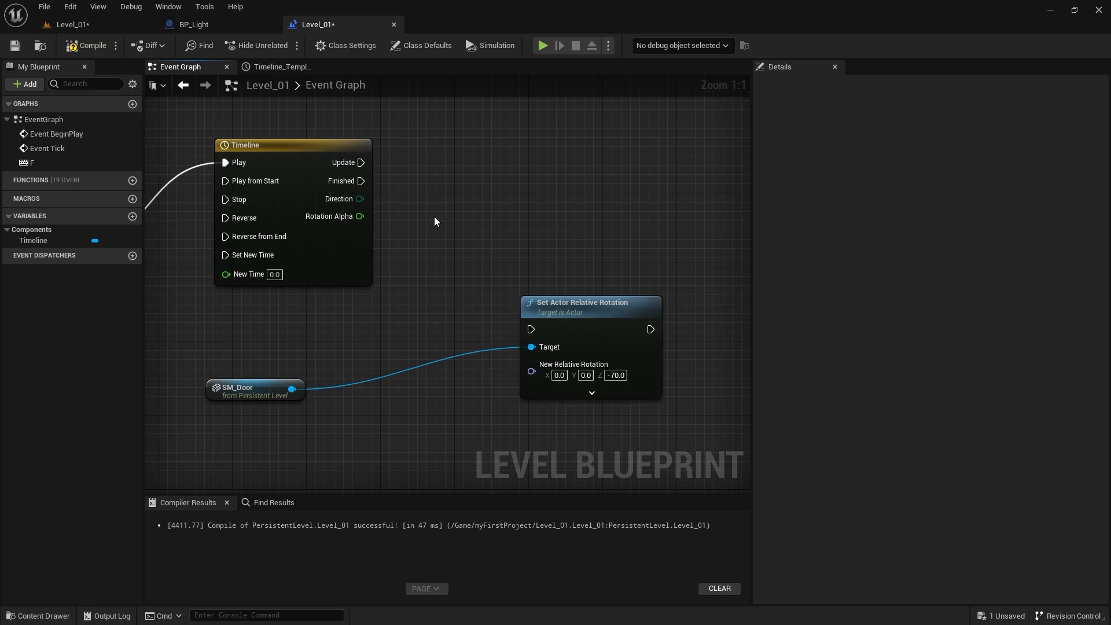
pyautogui.rightClick(427, 202)
pyautogui.write('l')
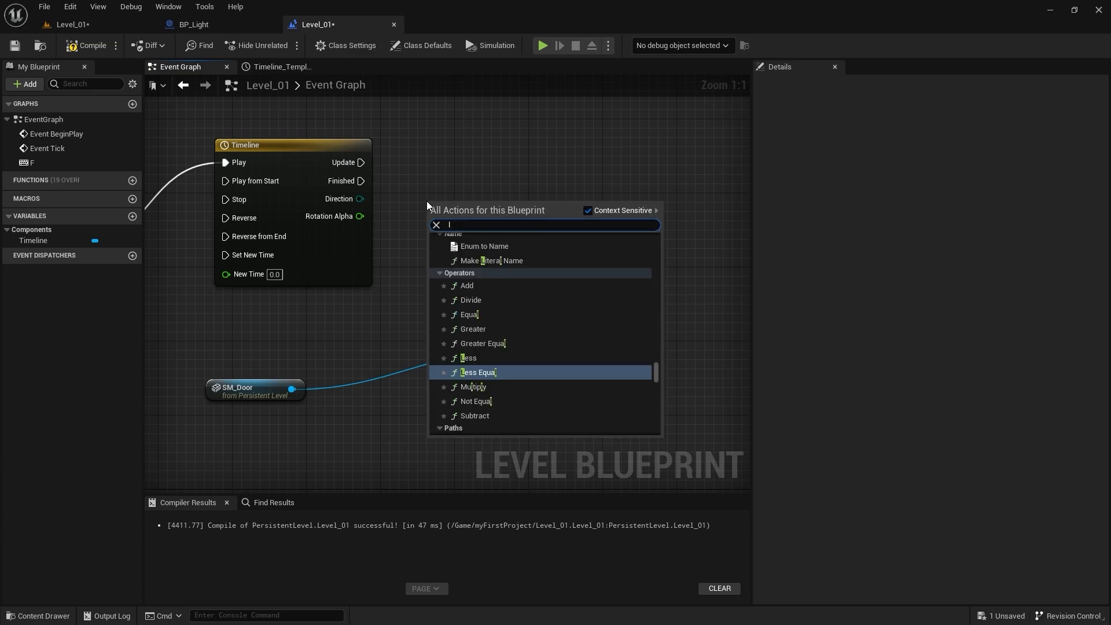
pyautogui.write('erp rotator')
pyautogui.press('Return')
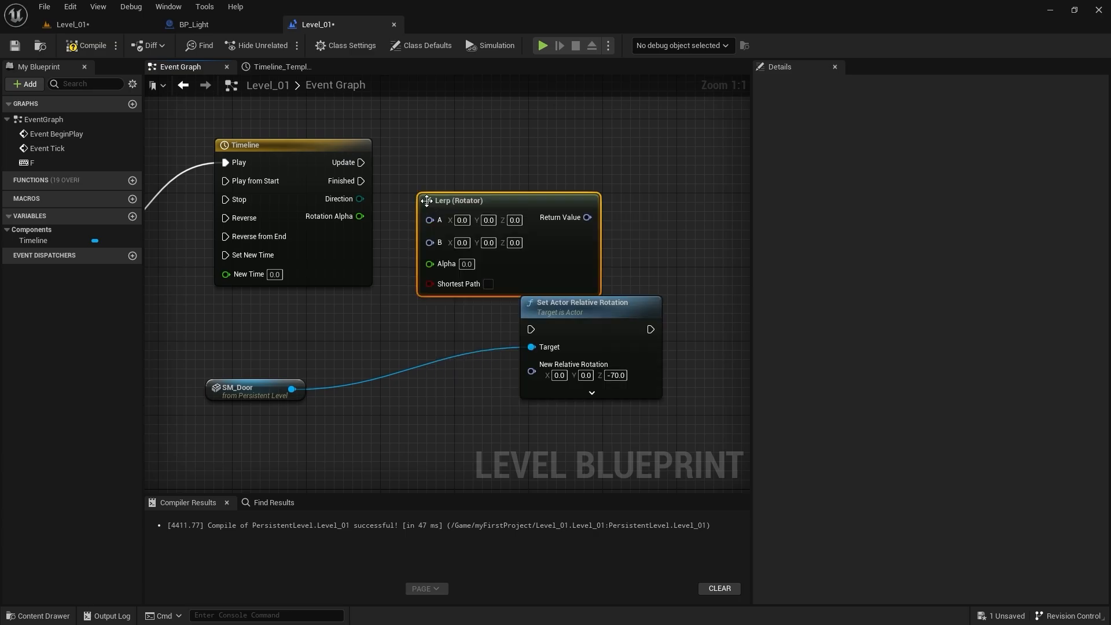
pyautogui.moveTo(455, 230); pyautogui.dragTo(473, 193)
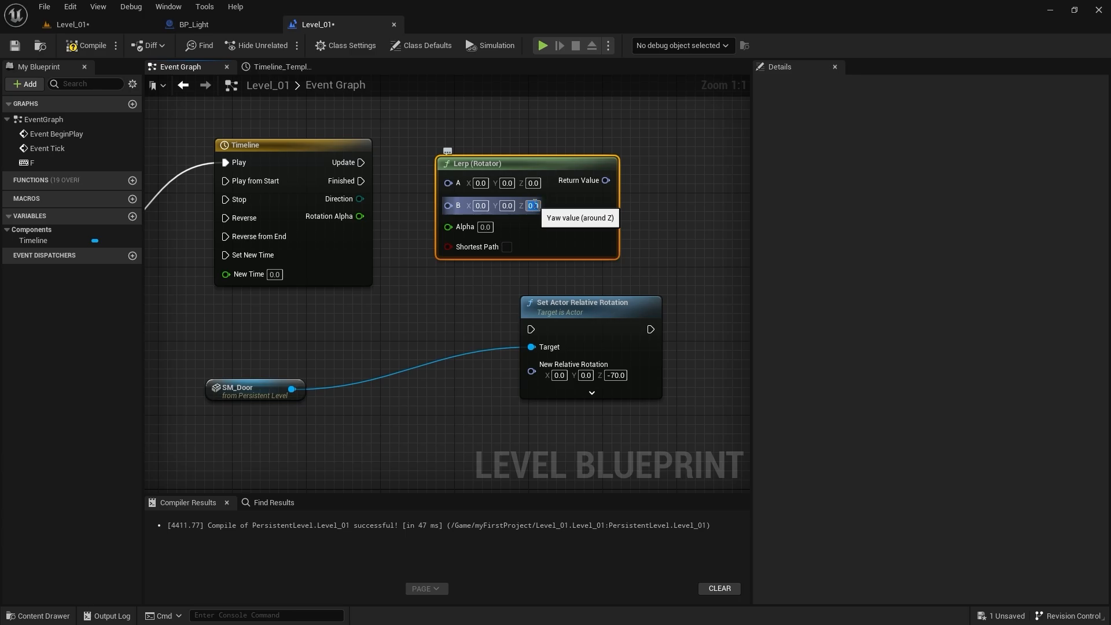
# Step: Set the Lerp's B rotation Z to -70 and connect the Timeline's Rotation Alpha output to its Alpha input
pyautogui.write('70')
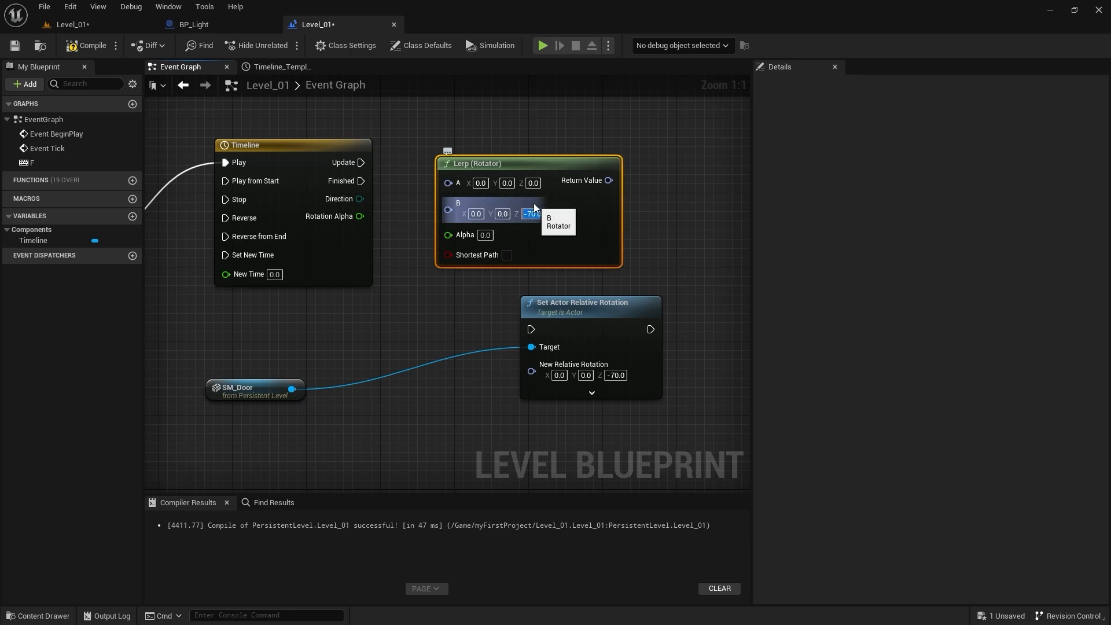
pyautogui.press('Return')
pyautogui.moveTo(369, 218); pyautogui.dragTo(446, 234)
# Step: Place Set Actor Relative Rotation right of the Lerp and SM_Door below it, and connect the Lerp's Return Value to New Relative Rotation
pyautogui.moveTo(579, 306); pyautogui.dragTo(660, 307)
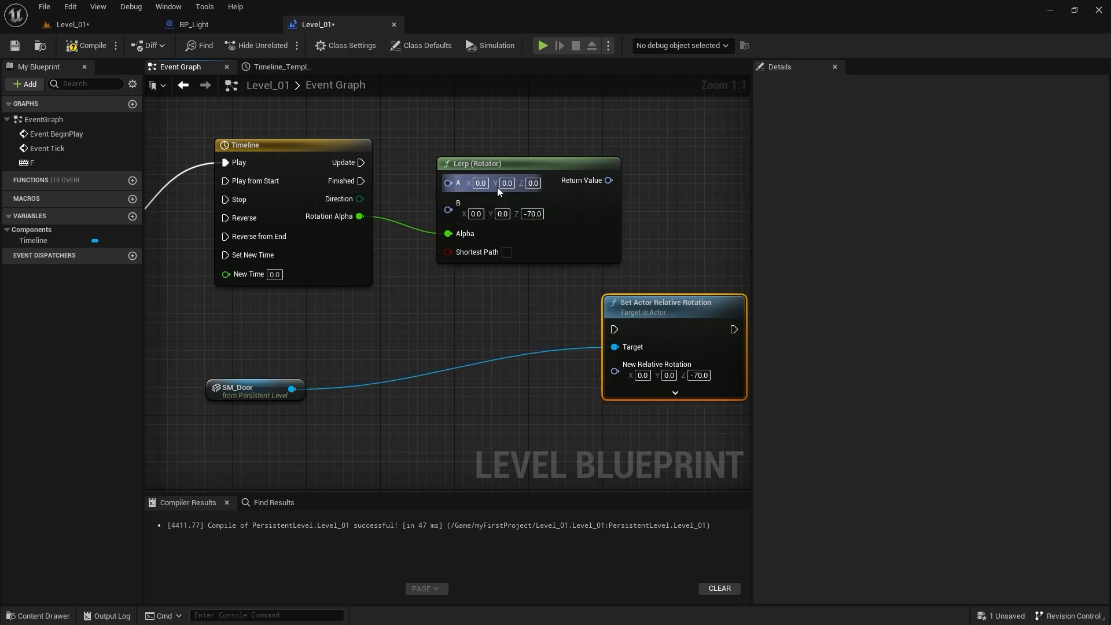
pyautogui.moveTo(355, 289); pyautogui.dragTo(419, 282, button='right')
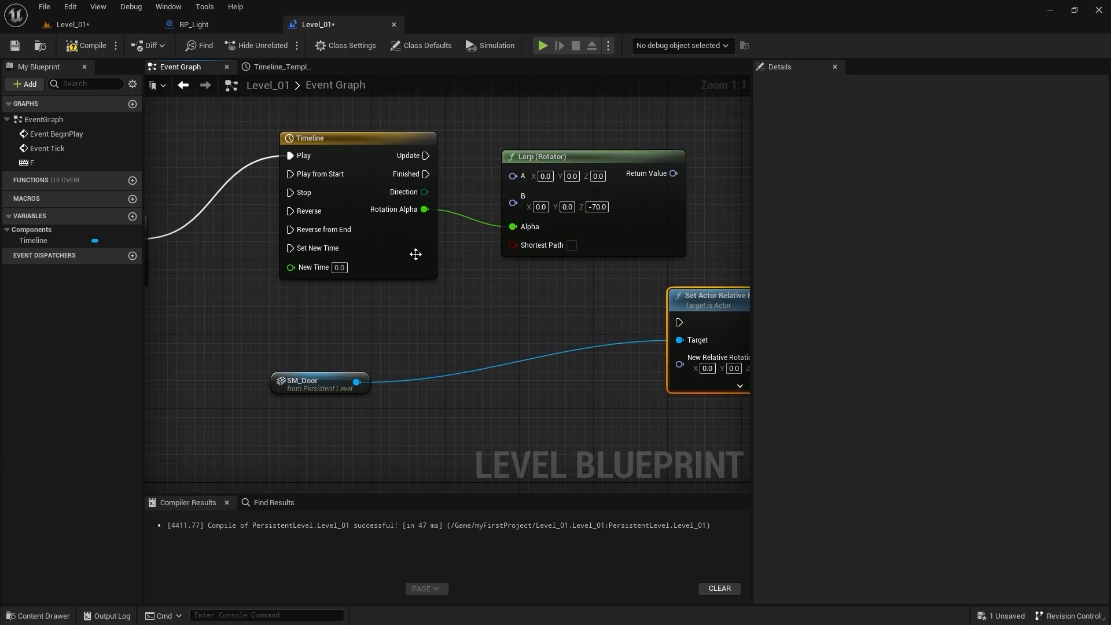
pyautogui.click(417, 252)
pyautogui.moveTo(523, 307); pyautogui.dragTo(392, 296, button='right')
pyautogui.click(180, 375)
pyautogui.moveTo(185, 370); pyautogui.dragTo(361, 361)
pyautogui.moveTo(586, 310); pyautogui.dragTo(660, 197)
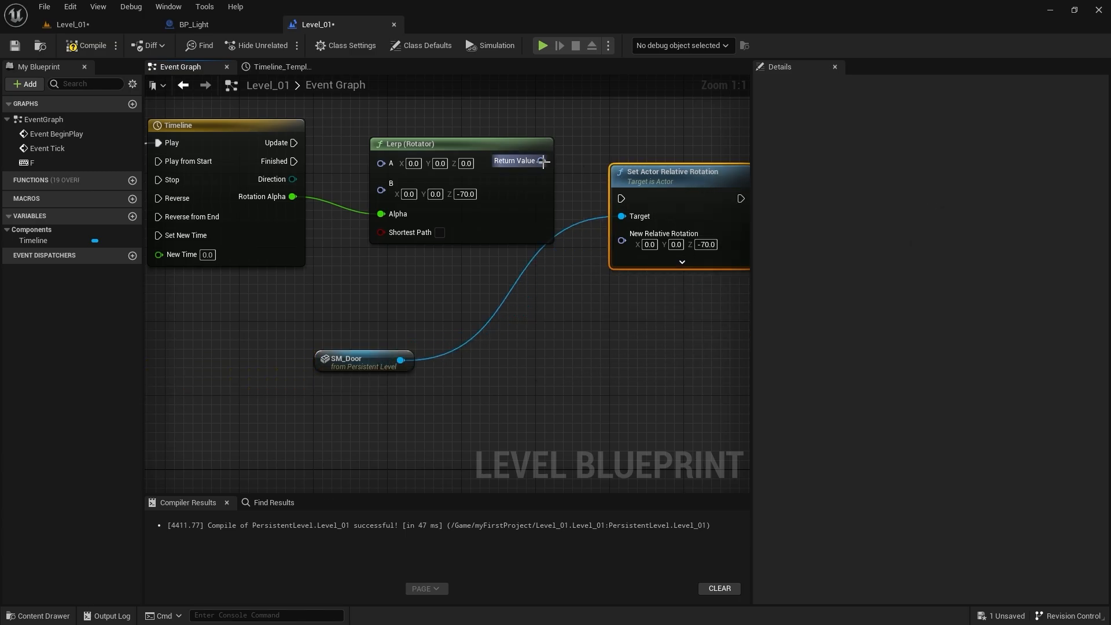
pyautogui.moveTo(541, 161); pyautogui.dragTo(624, 247)
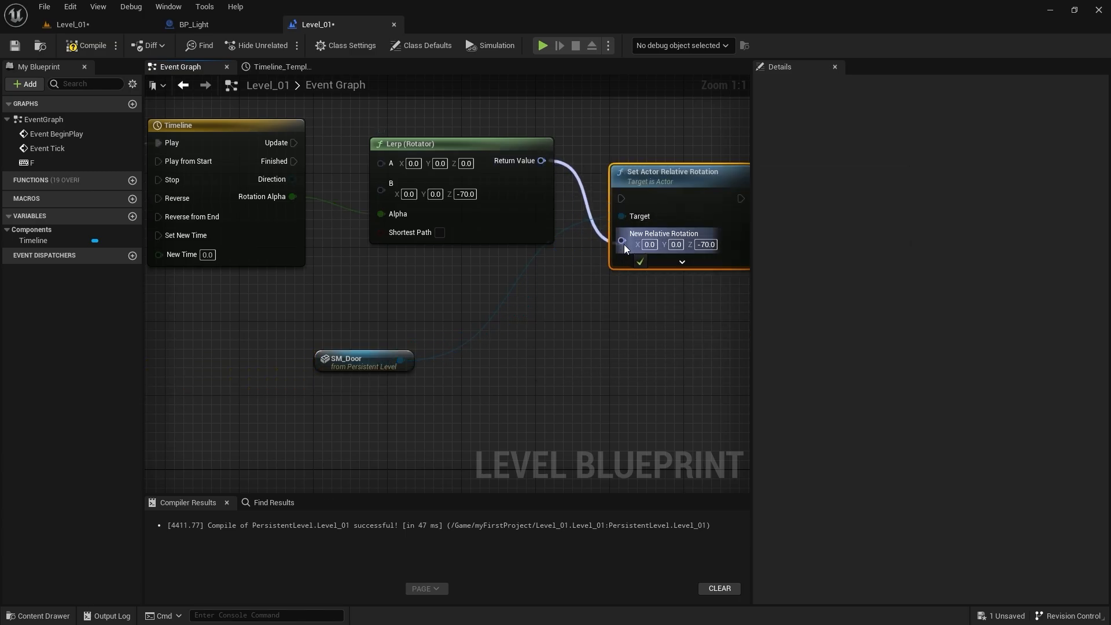
pyautogui.moveTo(535, 207); pyautogui.dragTo(527, 206)
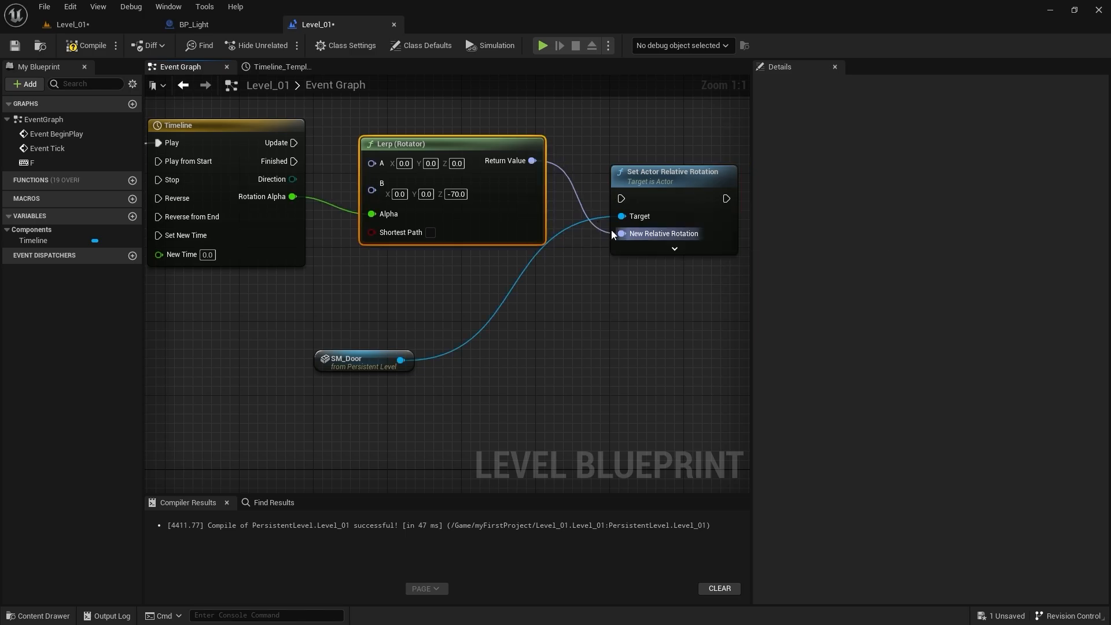
pyautogui.click(663, 180)
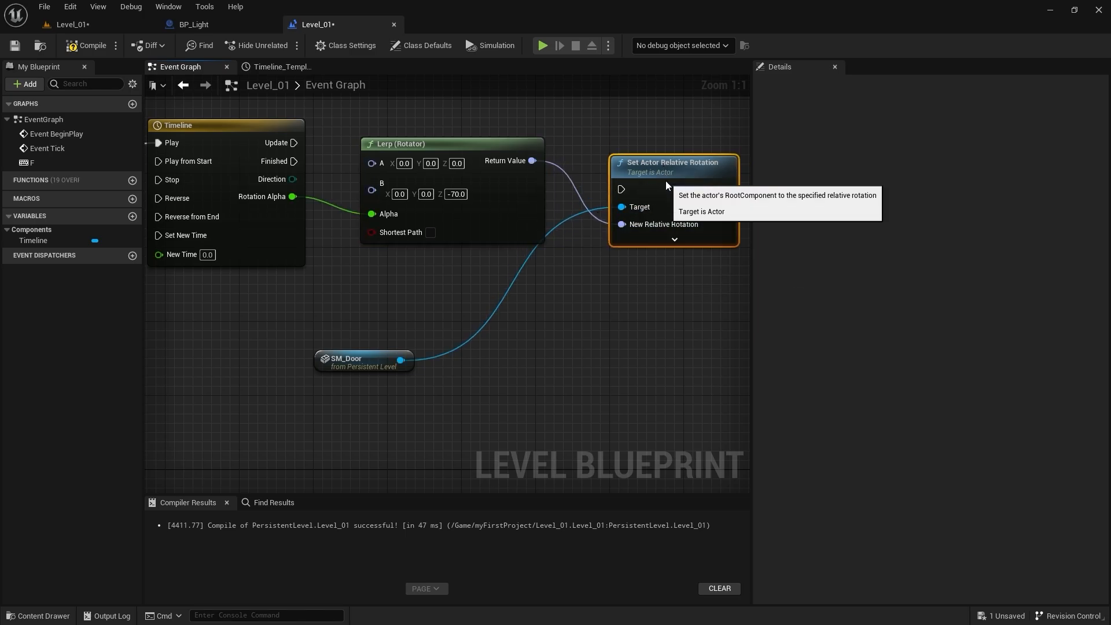
pyautogui.moveTo(665, 184); pyautogui.dragTo(674, 192)
# Step: Rearrange the graph by lowering the Timeline and Lerp nodes together and placing the SM_Door reference above the Lerp
pyautogui.scroll(-2, 405, 308)
pyautogui.moveTo(416, 301); pyautogui.dragTo(514, 268, button='right')
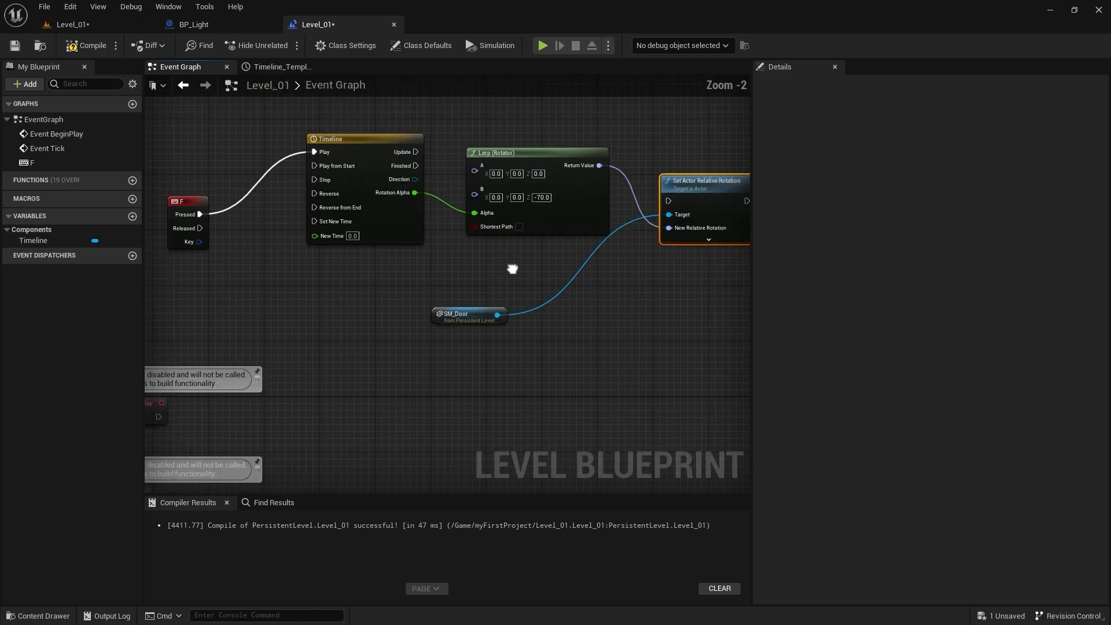
pyautogui.moveTo(585, 307); pyautogui.dragTo(273, 138)
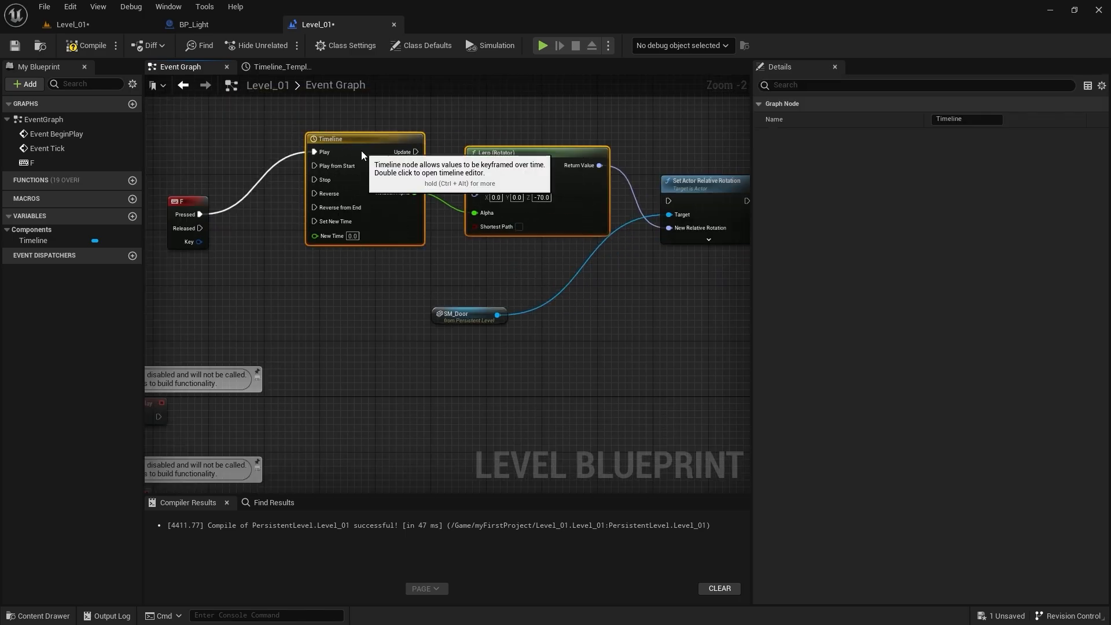
pyautogui.moveTo(365, 155); pyautogui.dragTo(351, 252)
pyautogui.moveTo(440, 316); pyautogui.dragTo(466, 218)
# Step: Connect the F event's Pressed output directly to Set Actor Relative Rotation's execution input, bypassing the Timeline, and compile the Level Blueprint
pyautogui.moveTo(178, 217); pyautogui.dragTo(688, 176)
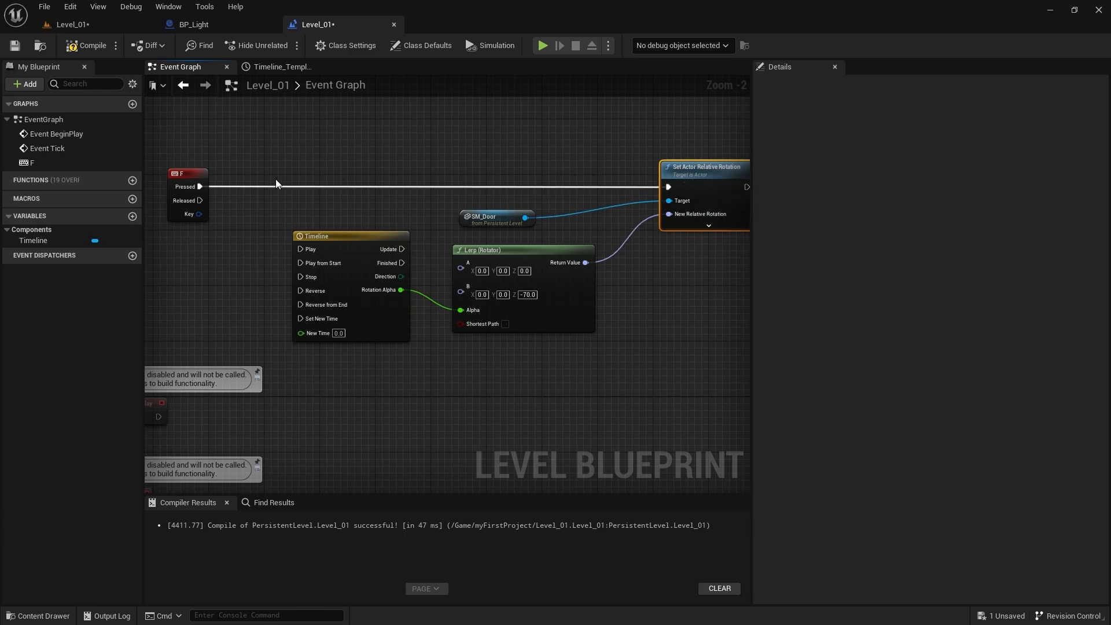
pyautogui.moveTo(275, 179); pyautogui.dragTo(445, 171, button='right')
pyautogui.scroll(2, 353, 162)
pyautogui.moveTo(353, 162); pyautogui.dragTo(399, 161)
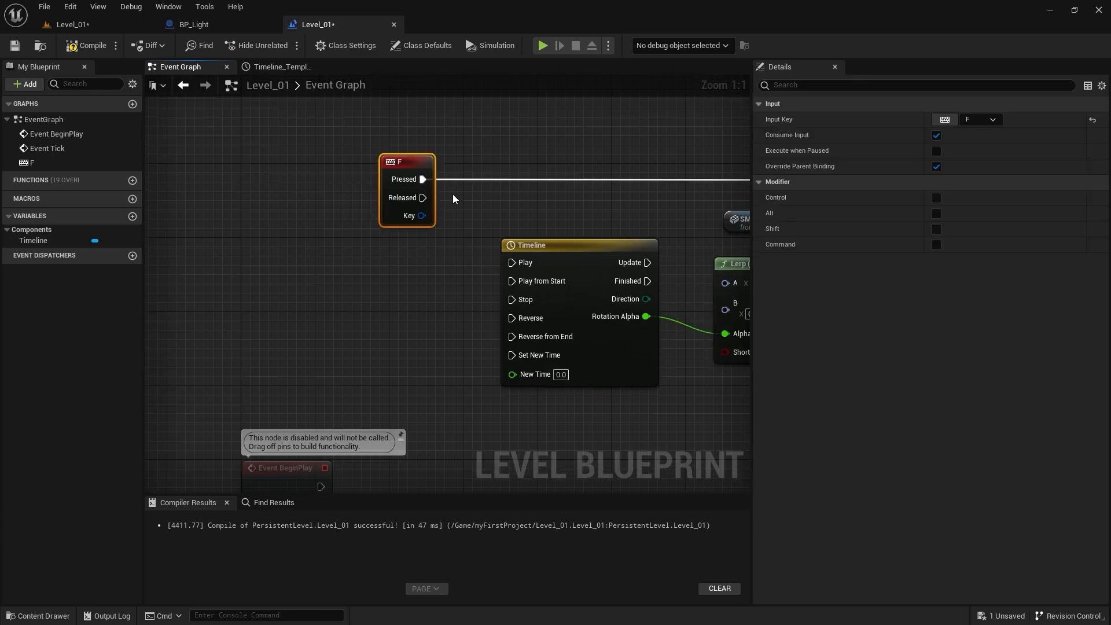
pyautogui.moveTo(503, 216); pyautogui.dragTo(286, 198, button='right')
pyautogui.scroll(-1, 317, 197)
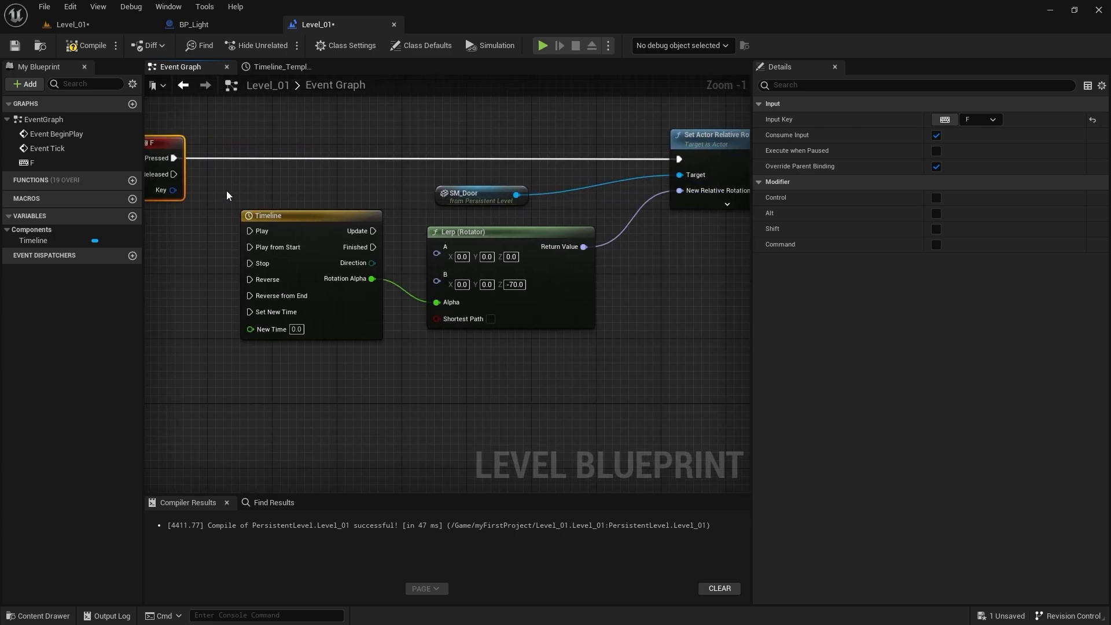
pyautogui.moveTo(220, 189); pyautogui.dragTo(365, 266)
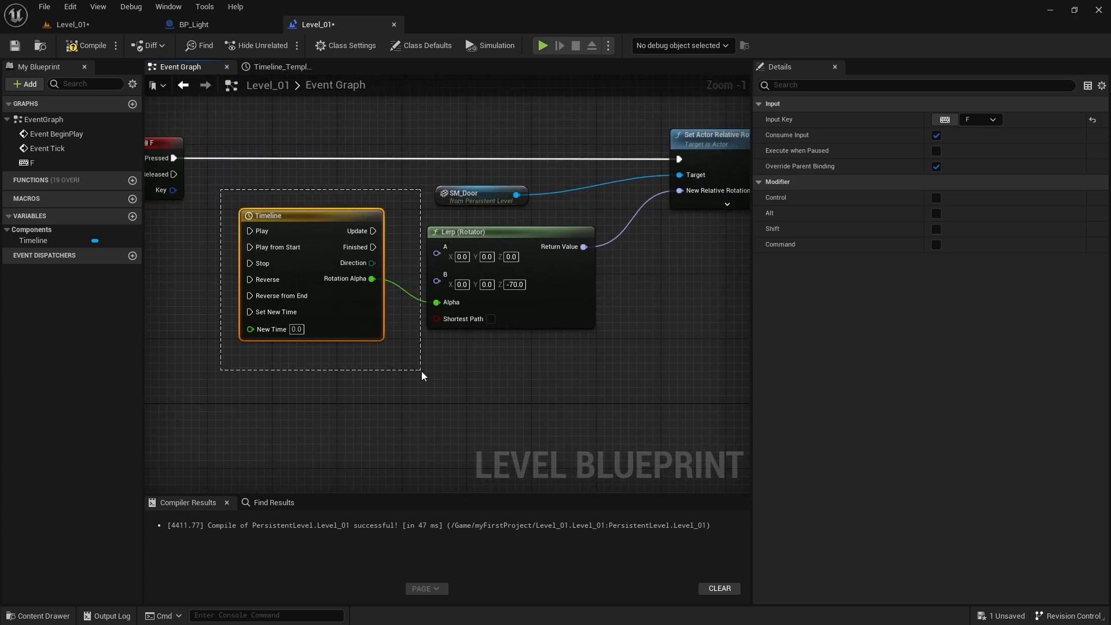
pyautogui.moveTo(421, 371); pyautogui.dragTo(421, 371)
pyautogui.moveTo(471, 345); pyautogui.dragTo(381, 369, button='right')
pyautogui.click(433, 273)
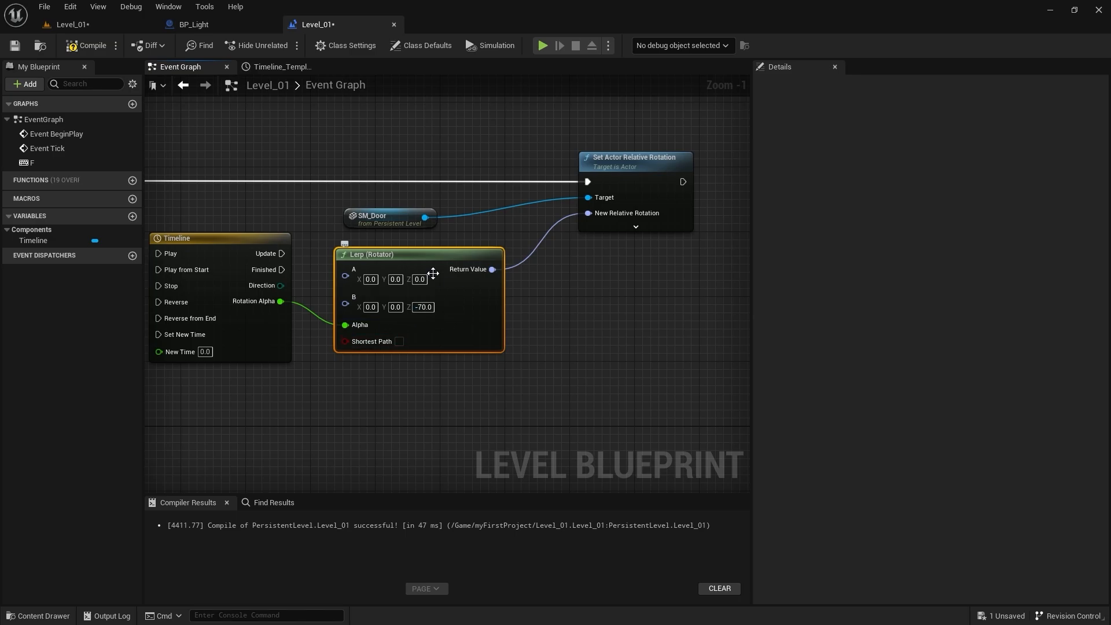
pyautogui.moveTo(582, 283); pyautogui.dragTo(546, 299, button='right')
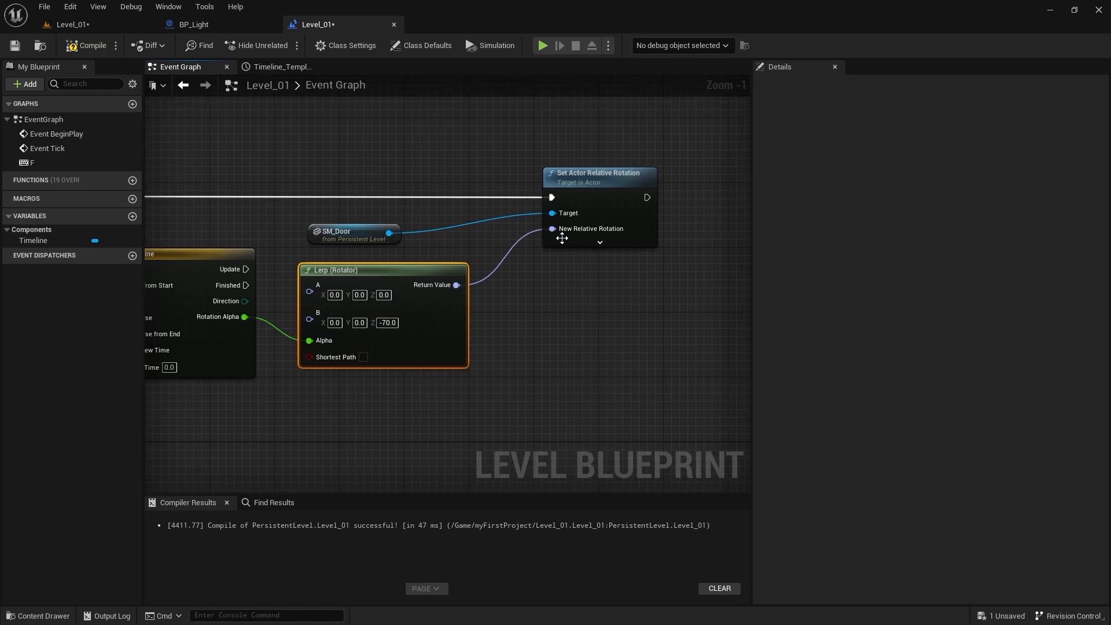
pyautogui.click(88, 44)
# Step: Play Level_01 from the cobblestone path, walk the character up to the door to test it, and stop the session
pyautogui.click(84, 26)
pyautogui.moveTo(244, 245); pyautogui.dragTo(252, 278, button='right')
pyautogui.moveTo(407, 297); pyautogui.dragTo(408, 309, button='right')
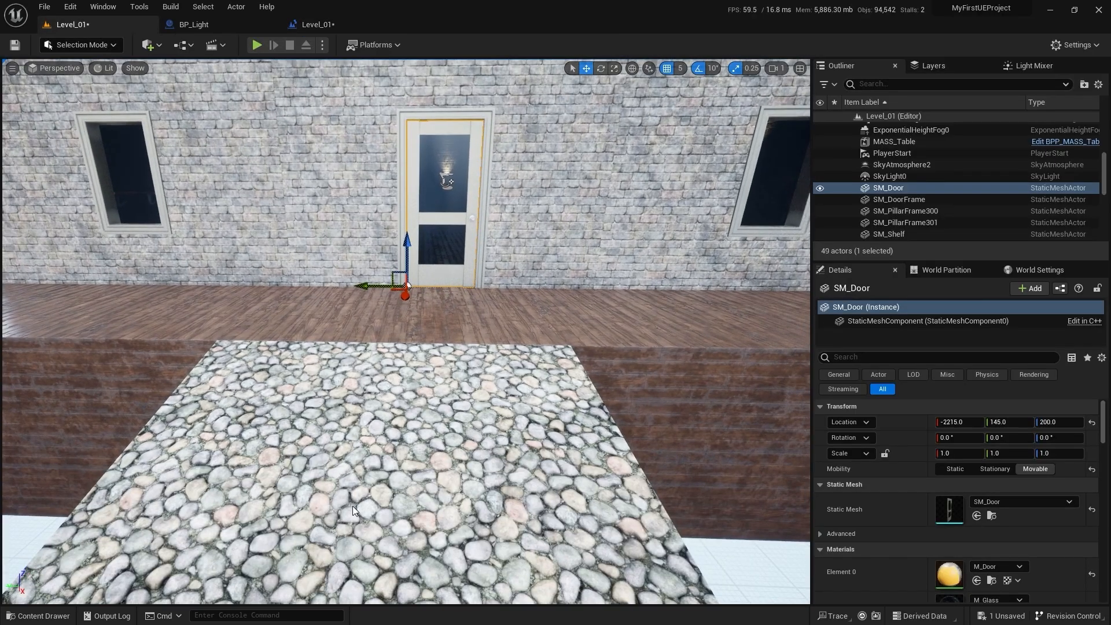
pyautogui.rightClick(353, 506)
pyautogui.press('Escape')
pyautogui.hotkey('alt', 'p')
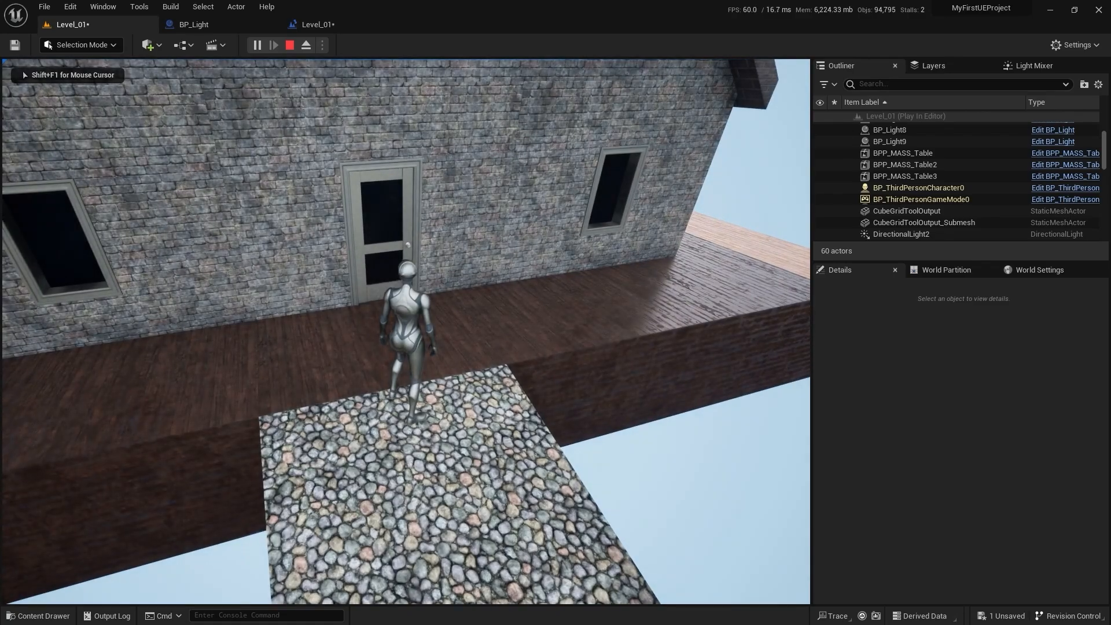
pyautogui.press('w')
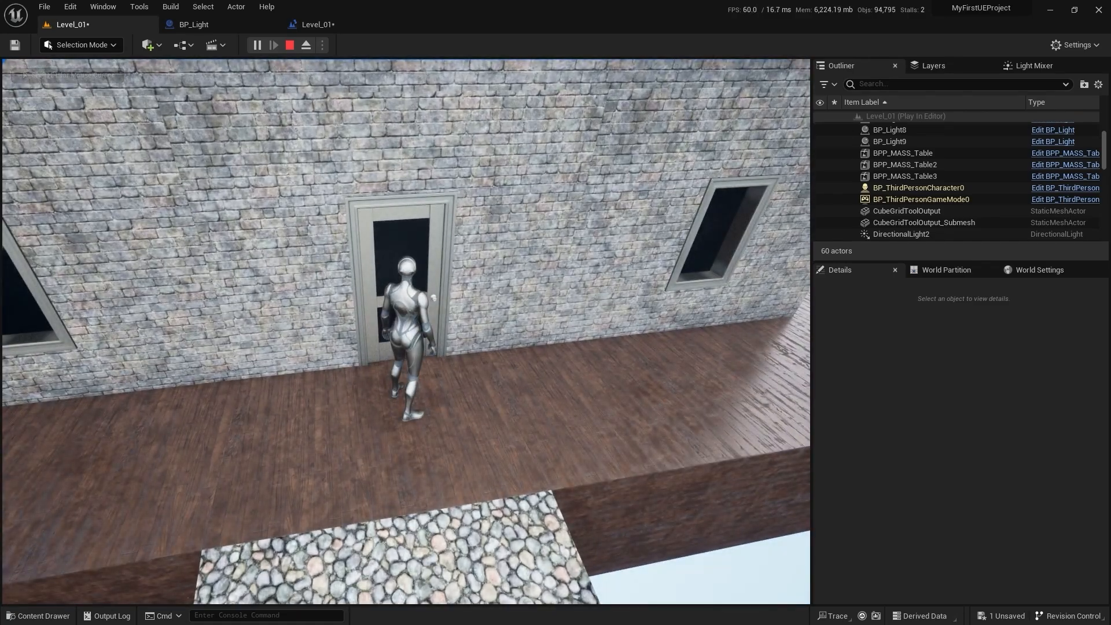
pyautogui.press('Escape')
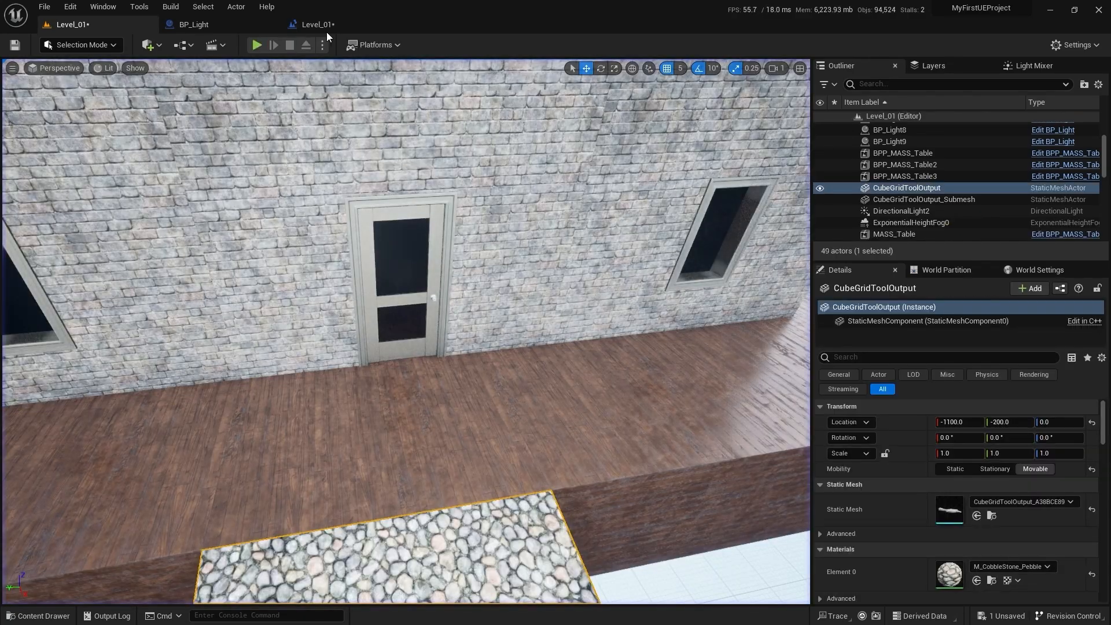
# Step: In the Level Blueprint, try the F event's Pressed connection on the Timeline's Play input, and undo that link
pyautogui.click(320, 25)
pyautogui.moveTo(342, 163); pyautogui.dragTo(538, 150, button='right')
pyautogui.scroll(-1, 509, 151)
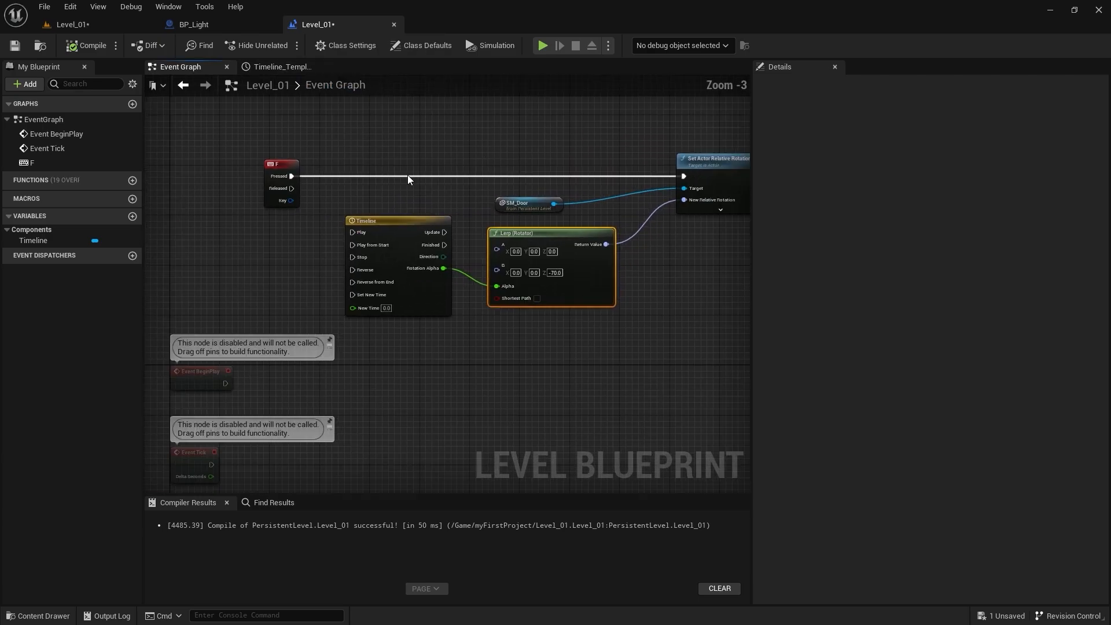
pyautogui.scroll(2, 339, 193)
pyautogui.moveTo(299, 172); pyautogui.dragTo(387, 257)
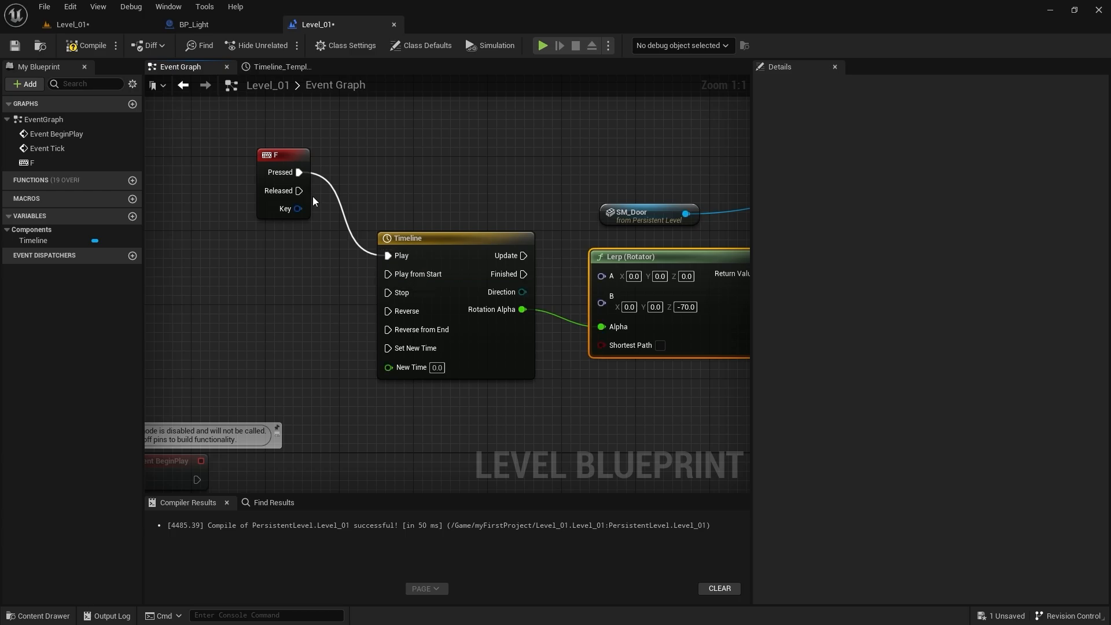
pyautogui.moveTo(398, 202); pyautogui.dragTo(258, 227, button='right')
pyautogui.scroll(-2, 237, 237)
pyautogui.hotkey('ctrl', 'z')
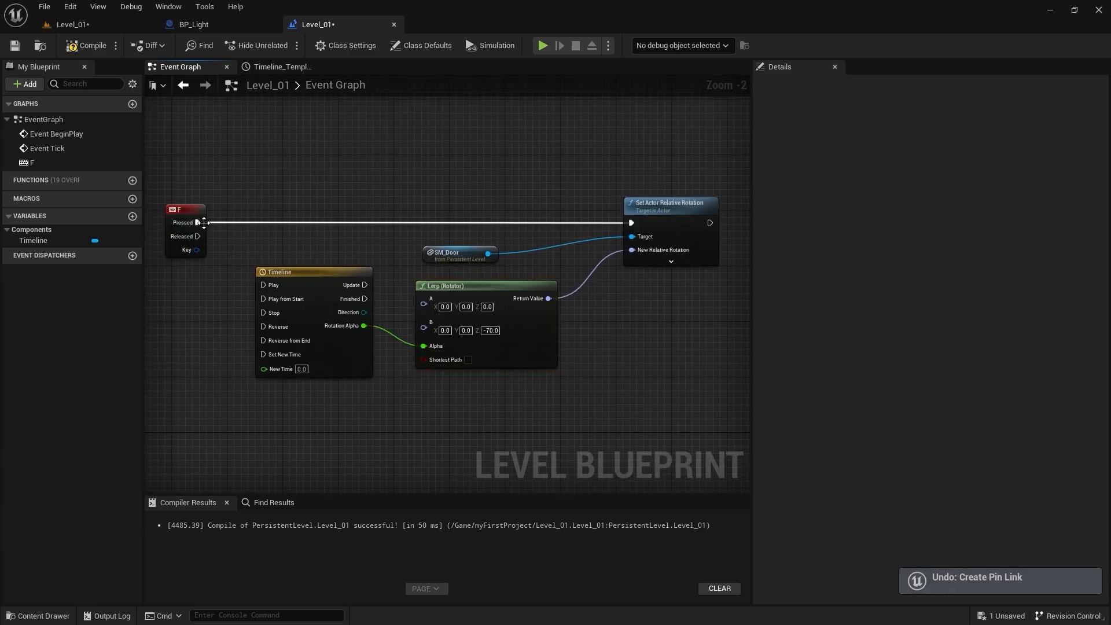
# Step: Link the F event's Pressed output to the Timeline's Play input, review the nodes, and reroute it directly to Set Actor Relative Rotation
pyautogui.moveTo(197, 222); pyautogui.dragTo(265, 285)
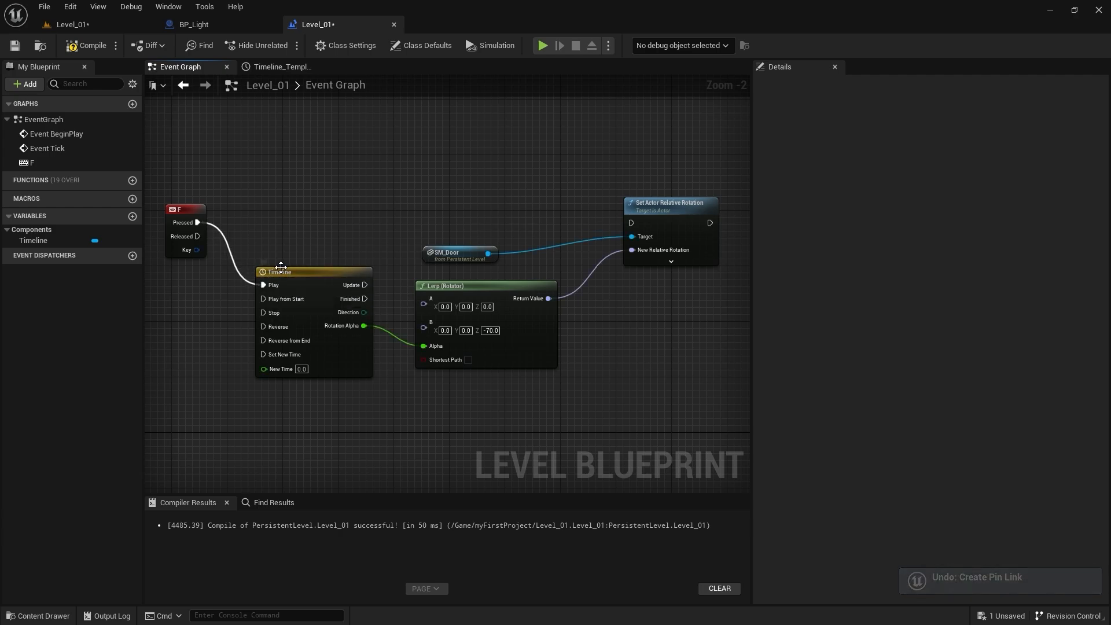
pyautogui.scroll(1, 338, 217)
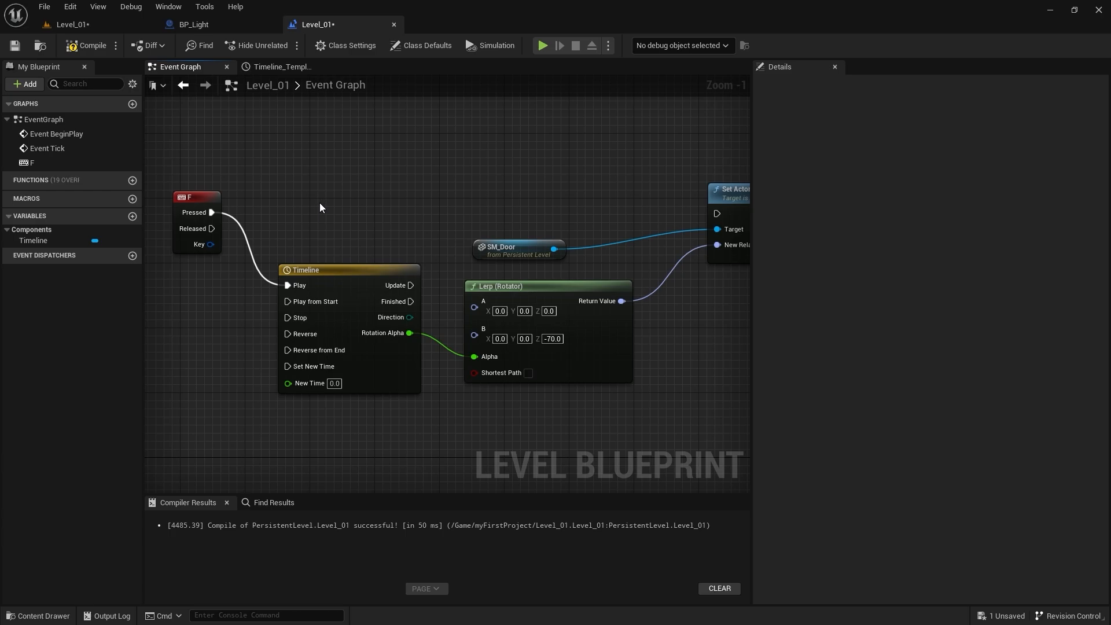
pyautogui.moveTo(355, 198); pyautogui.dragTo(390, 217, button='right')
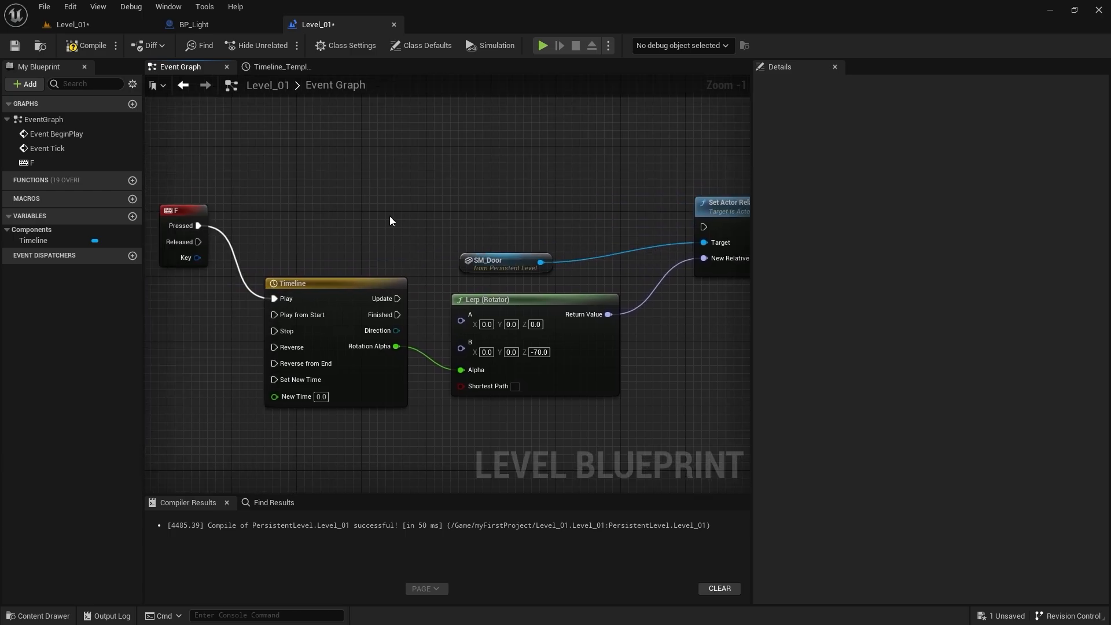
pyautogui.scroll(1, 390, 216)
pyautogui.scroll(-2, 336, 210)
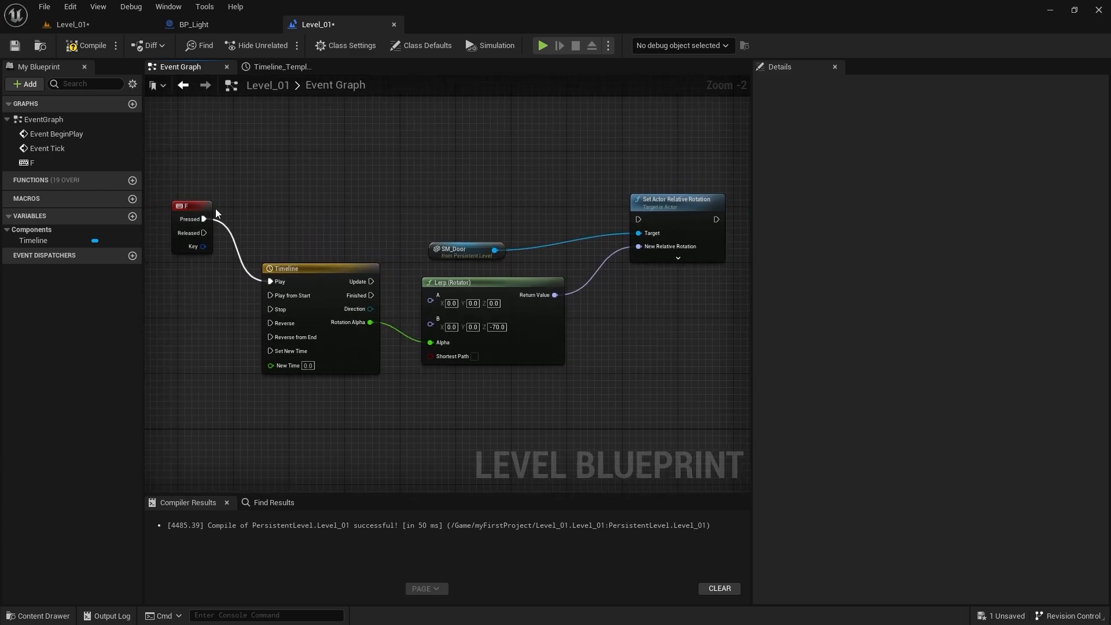
pyautogui.click(195, 211)
pyautogui.click(327, 321)
pyautogui.moveTo(458, 178); pyautogui.dragTo(649, 314)
pyautogui.moveTo(666, 332); pyautogui.dragTo(616, 331, button='right')
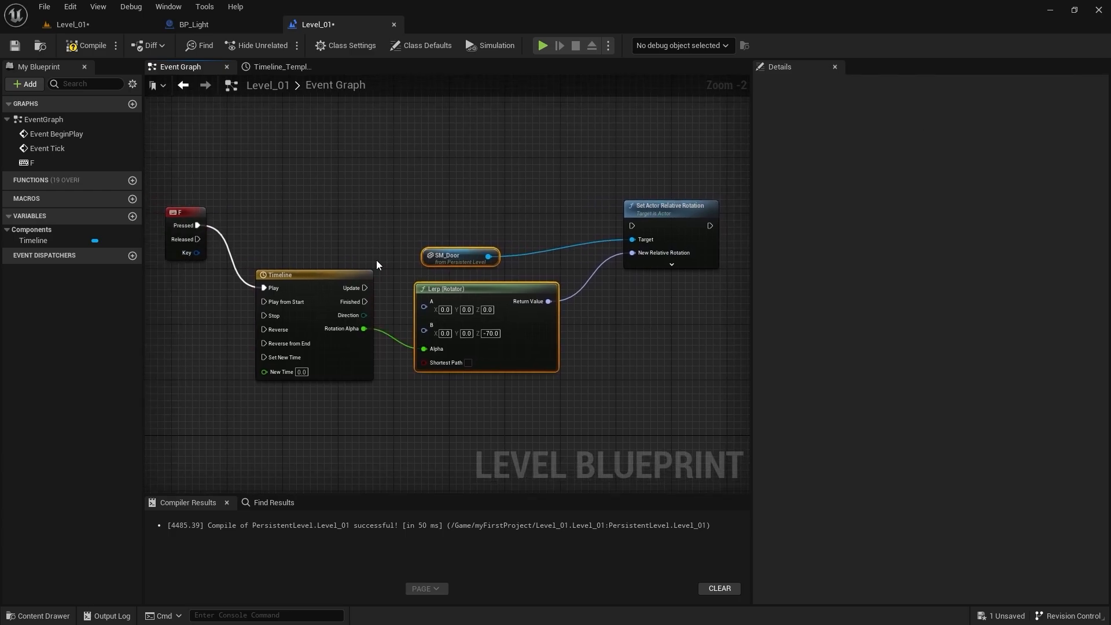
pyautogui.moveTo(197, 225); pyautogui.dragTo(632, 225)
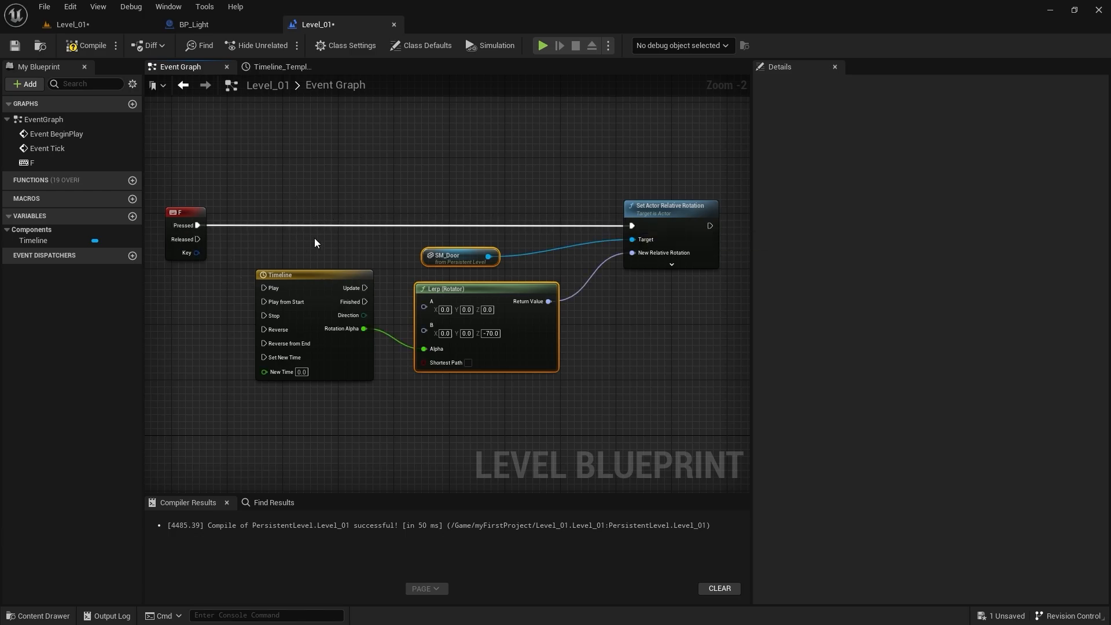
# Step: Wire F's Pressed output to the Timeline's Play input and Timeline Update to Set Actor Relative Rotation, and return to the level viewport
pyautogui.keyDown('ctrl'); pyautogui.moveTo(201, 225); pyautogui.dragTo(266, 290); pyautogui.keyUp('ctrl')
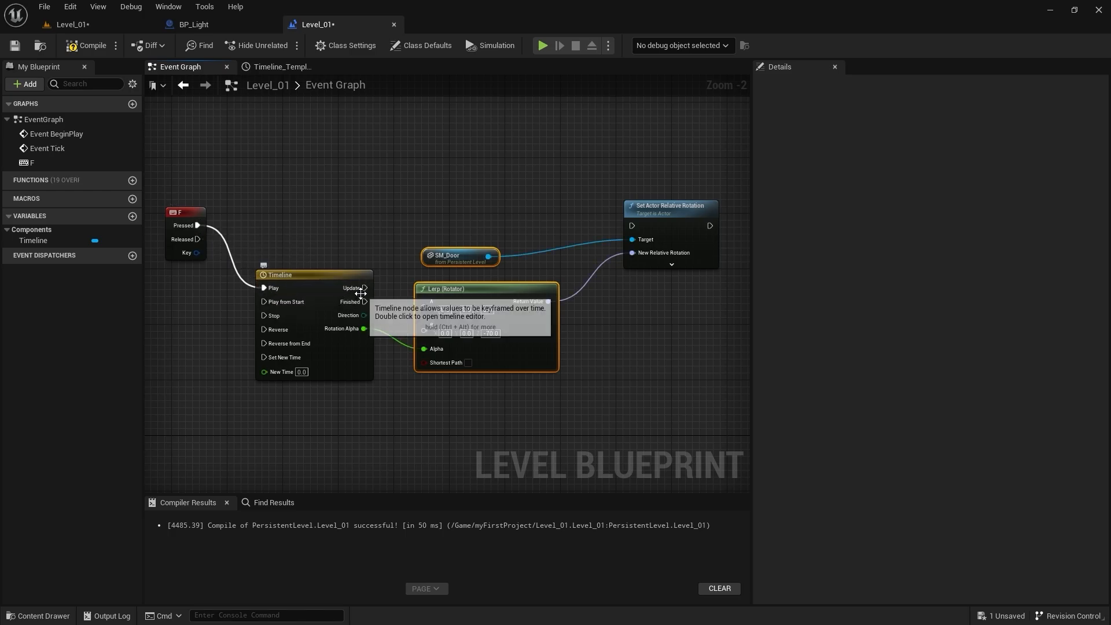
pyautogui.moveTo(364, 288); pyautogui.dragTo(636, 228)
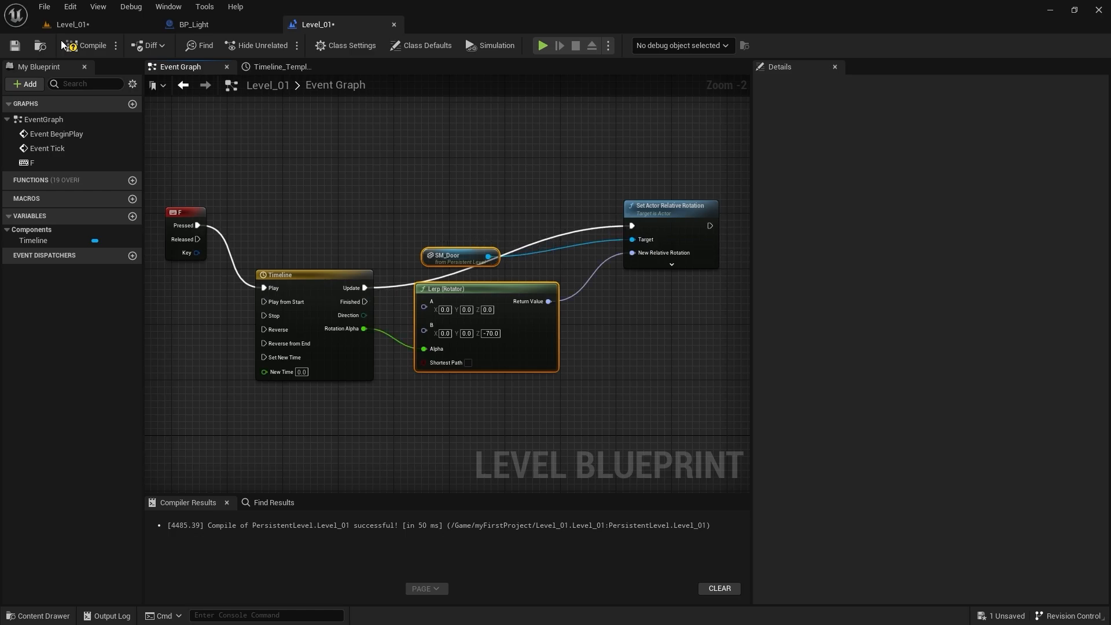
pyautogui.click(84, 26)
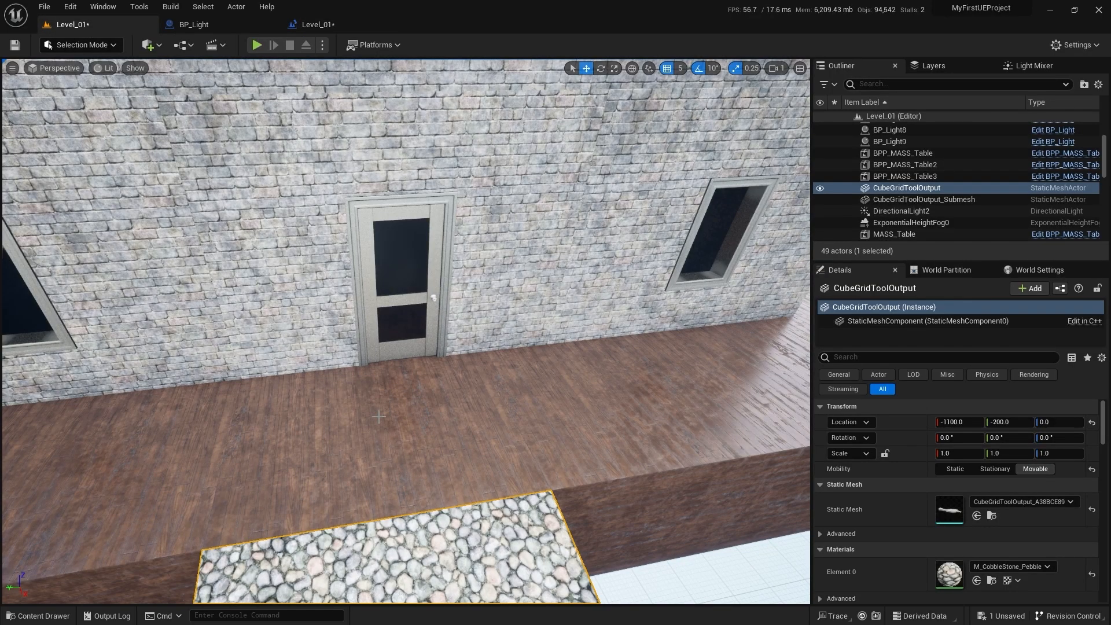
# Step: Play Level_01 from the cobblestone path, test opening the door and walking the character through it, and stop the session
pyautogui.rightClick(355, 488)
pyautogui.click(383, 479)
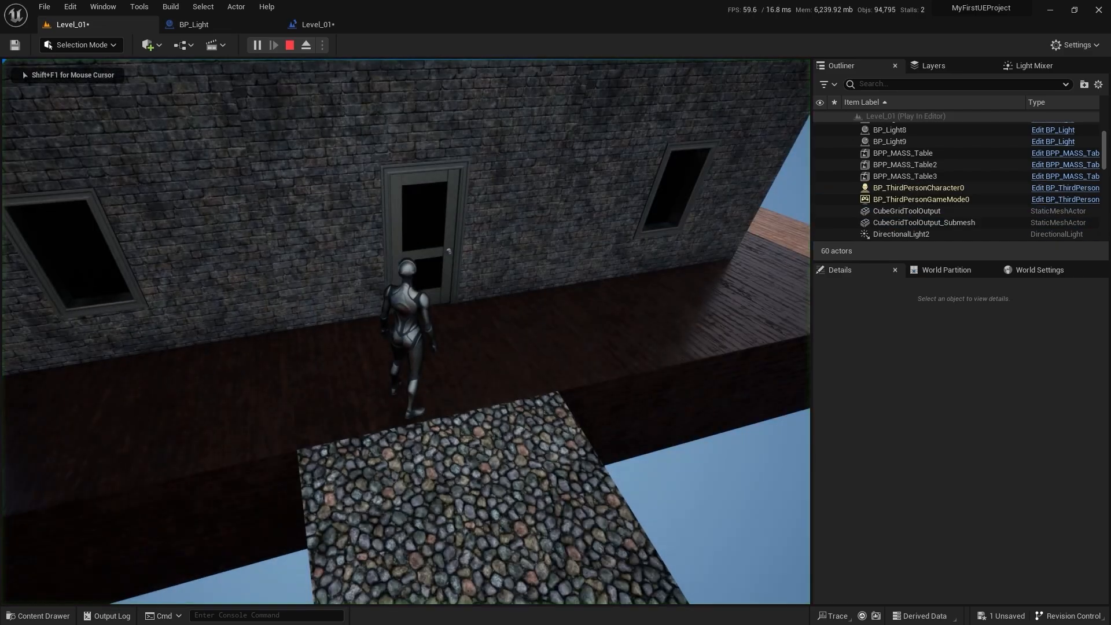
pyautogui.press('w')
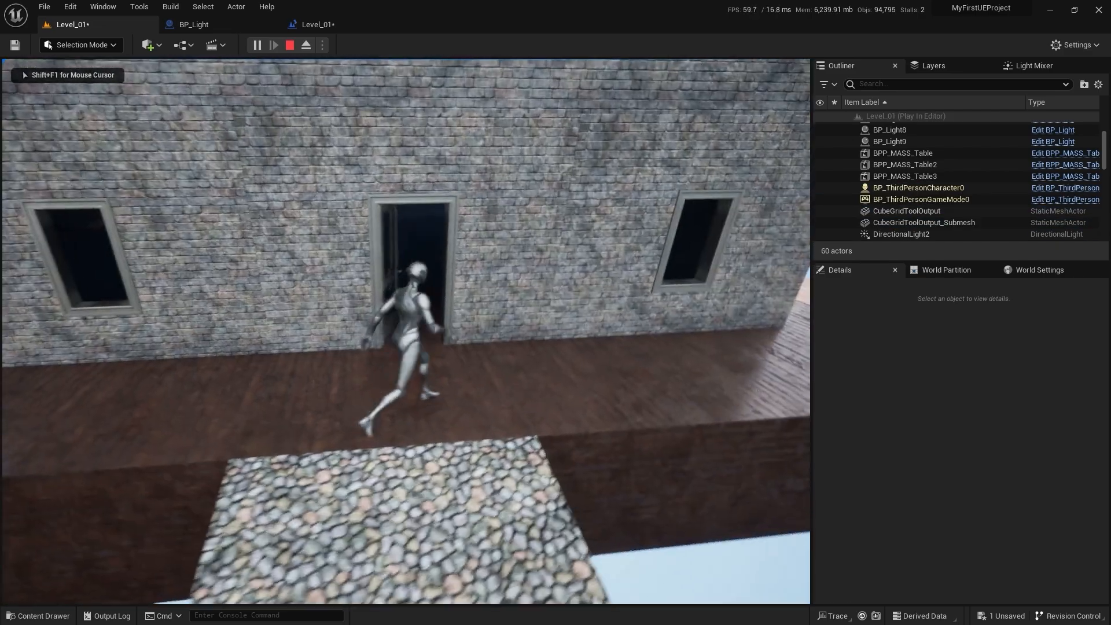
pyautogui.press('s')
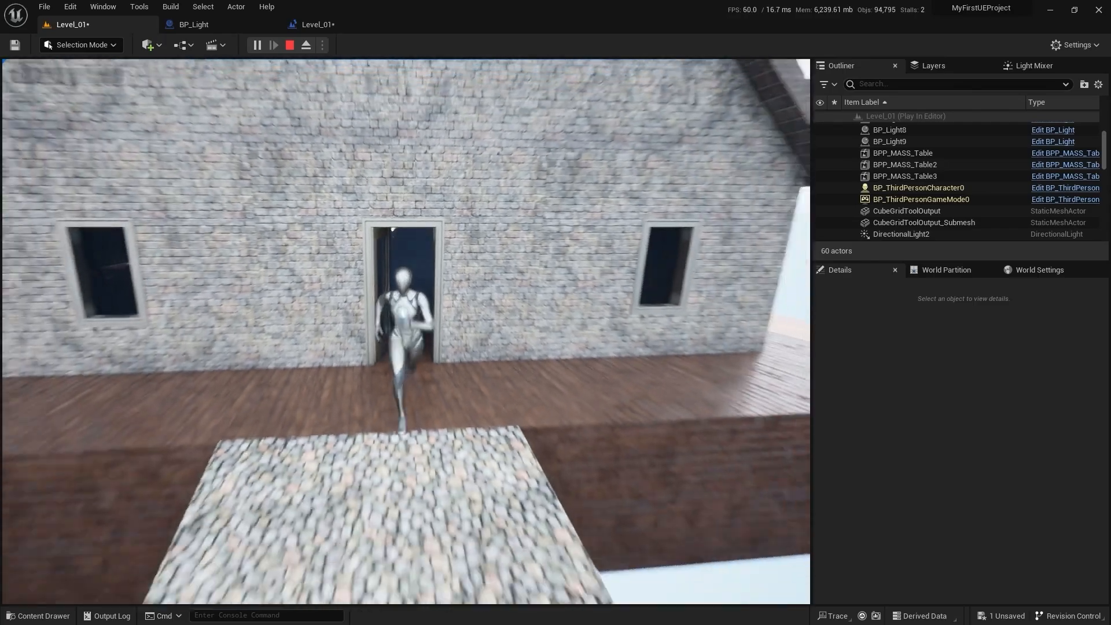
pyautogui.press('w')
pyautogui.press('Escape')
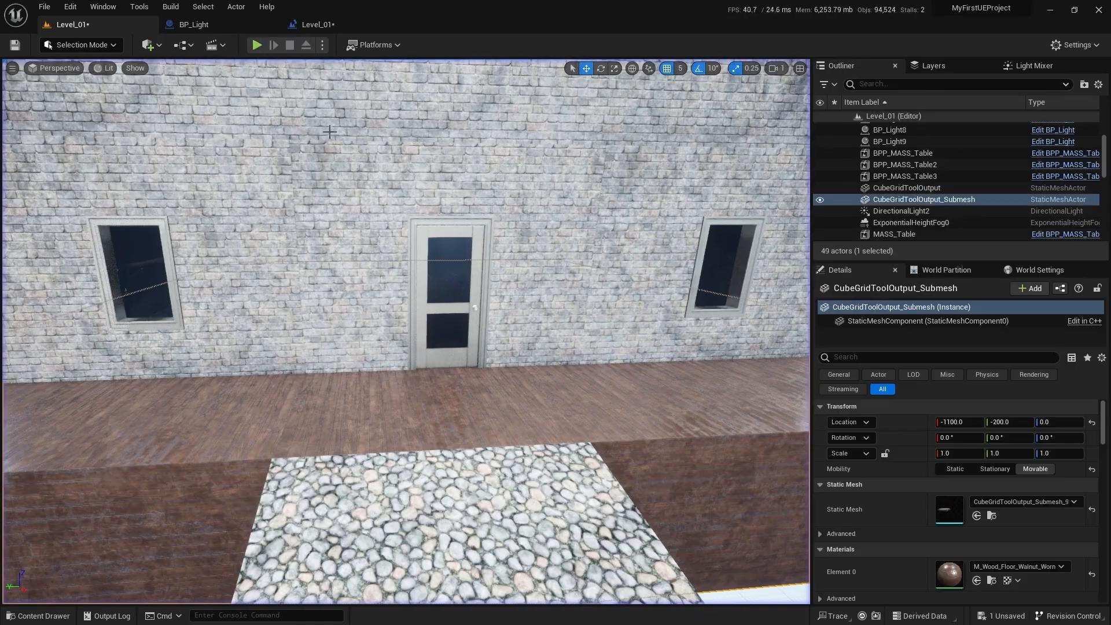
# Step: Play Level_01 from the player start, test the house door from a distance on the cobblestone platform, and stop the session
pyautogui.moveTo(345, 222); pyautogui.dragTo(406, 220, button='right')
pyautogui.press('a')
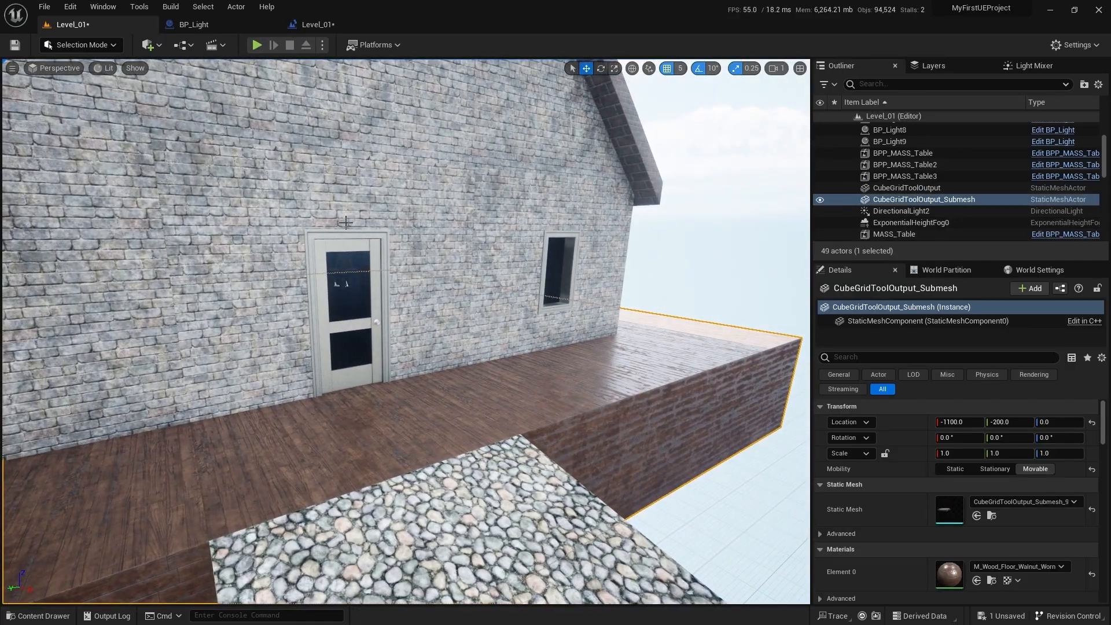
pyautogui.click(256, 45)
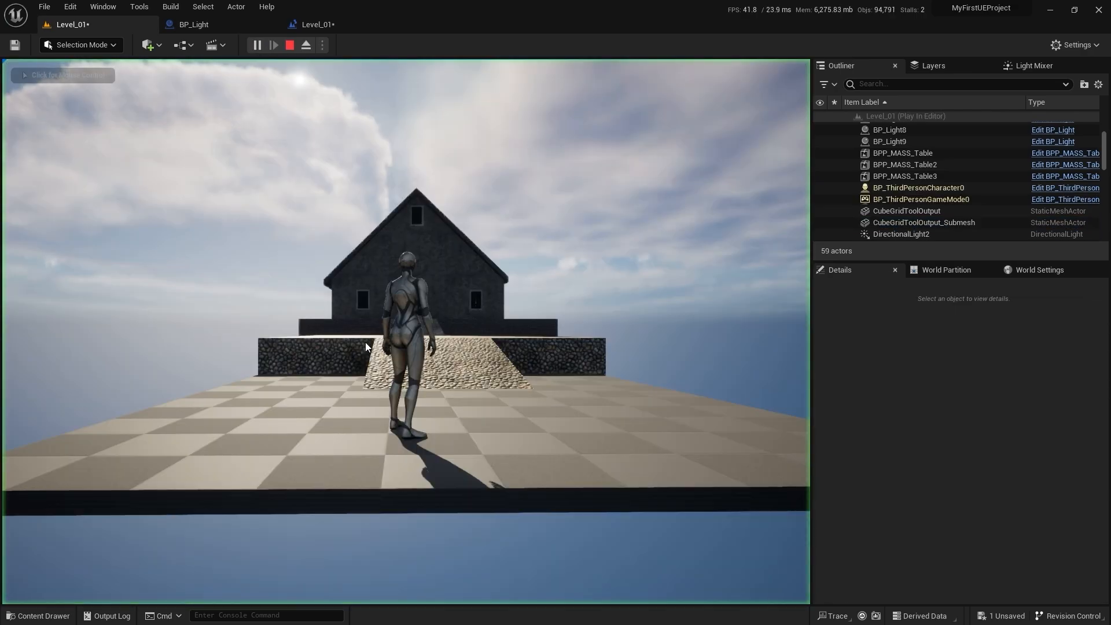
pyautogui.press('w')
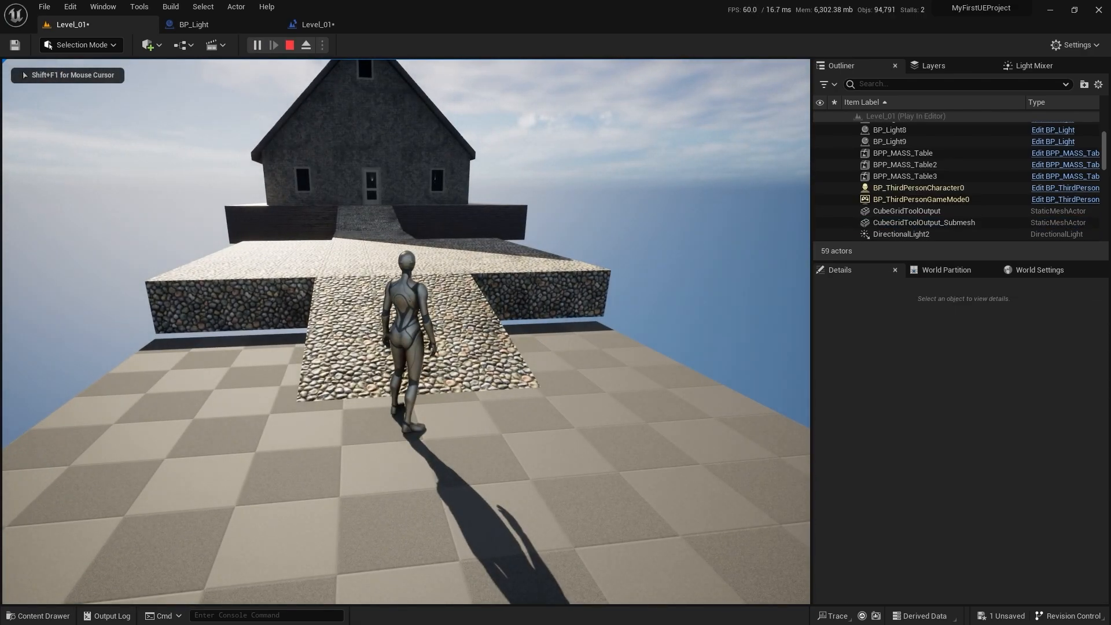
pyautogui.press('w')
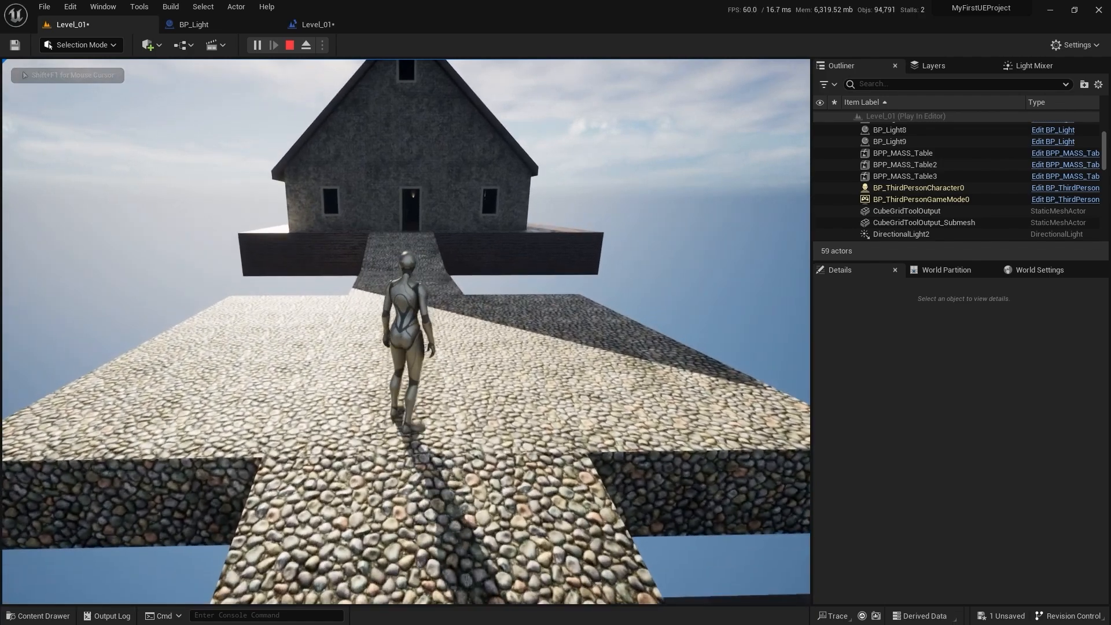
pyautogui.press('Escape')
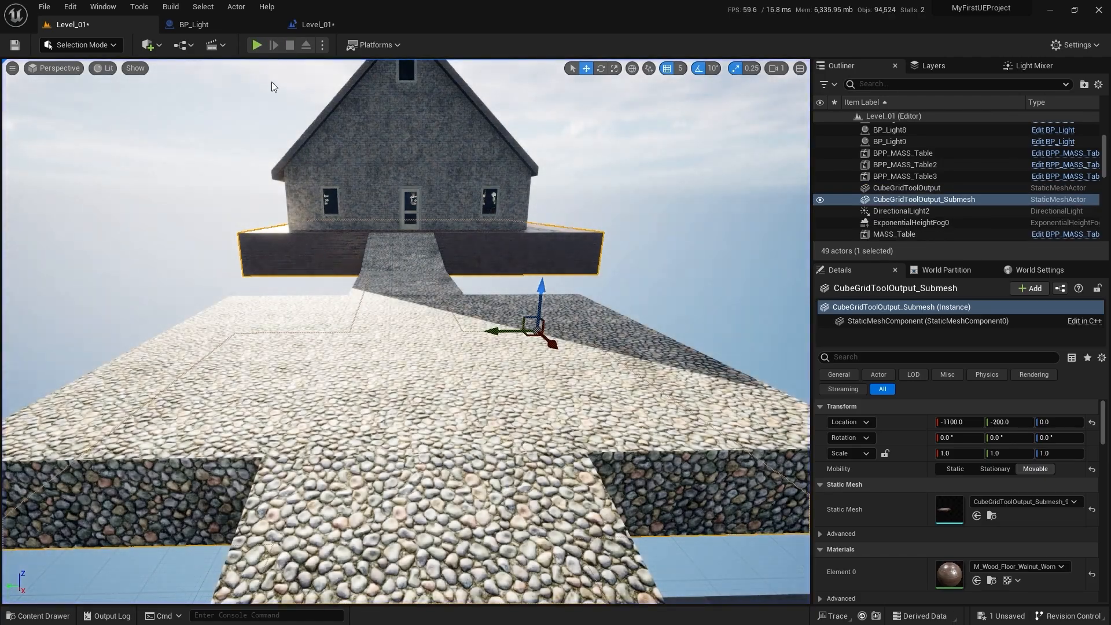
# Step: In the Level Blueprint, create a Boolean variable named CanOpenDoor and compile
pyautogui.click(326, 27)
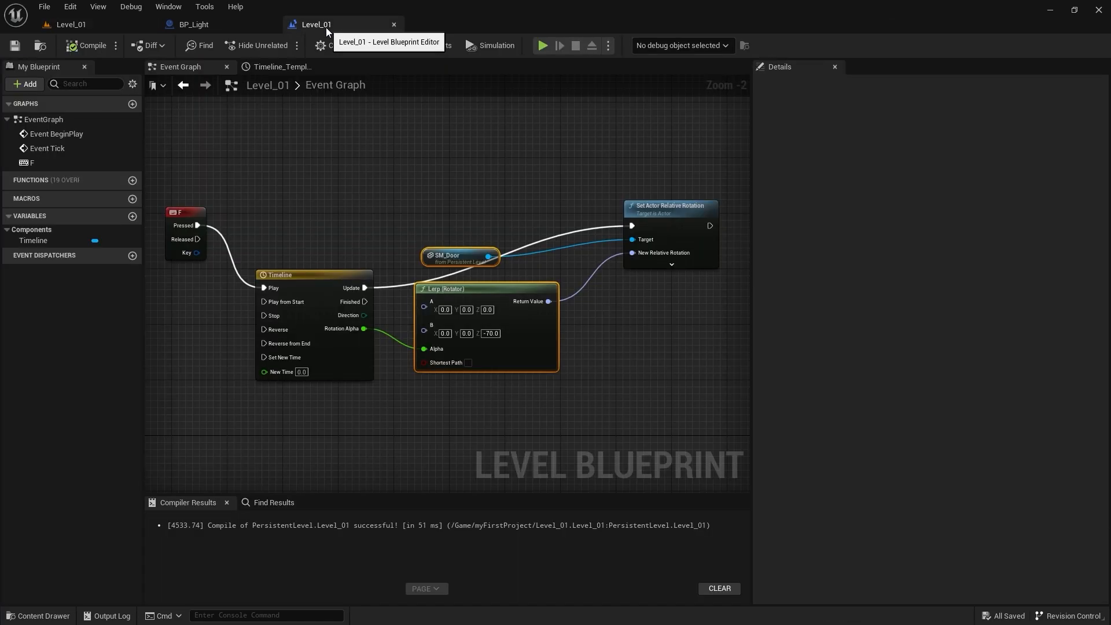
pyautogui.moveTo(322, 195); pyautogui.dragTo(381, 128, button='right')
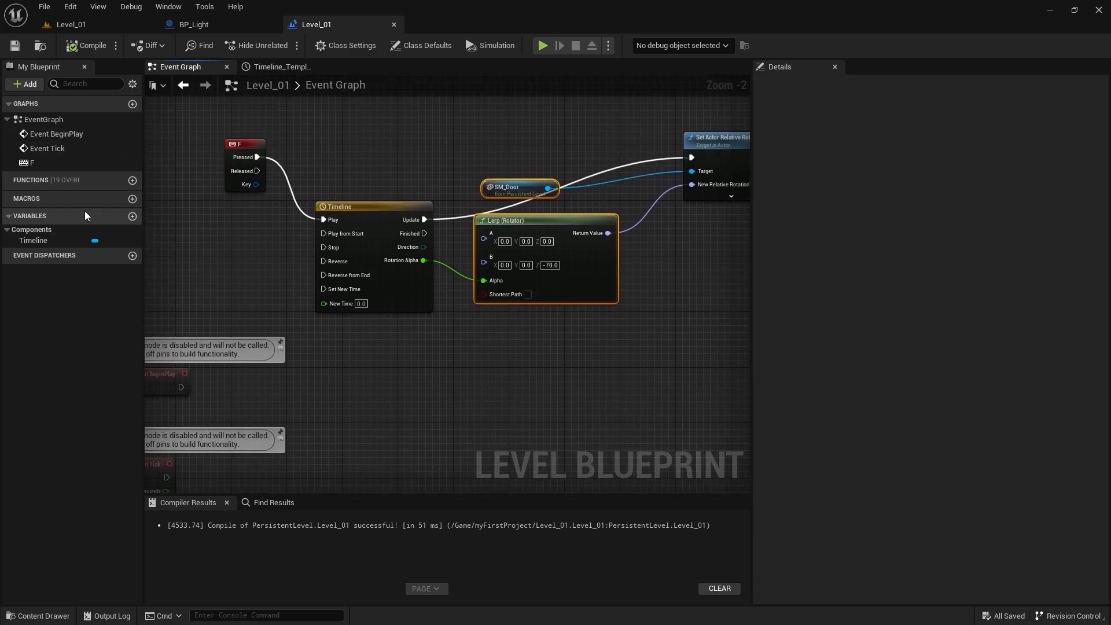
pyautogui.click(132, 216)
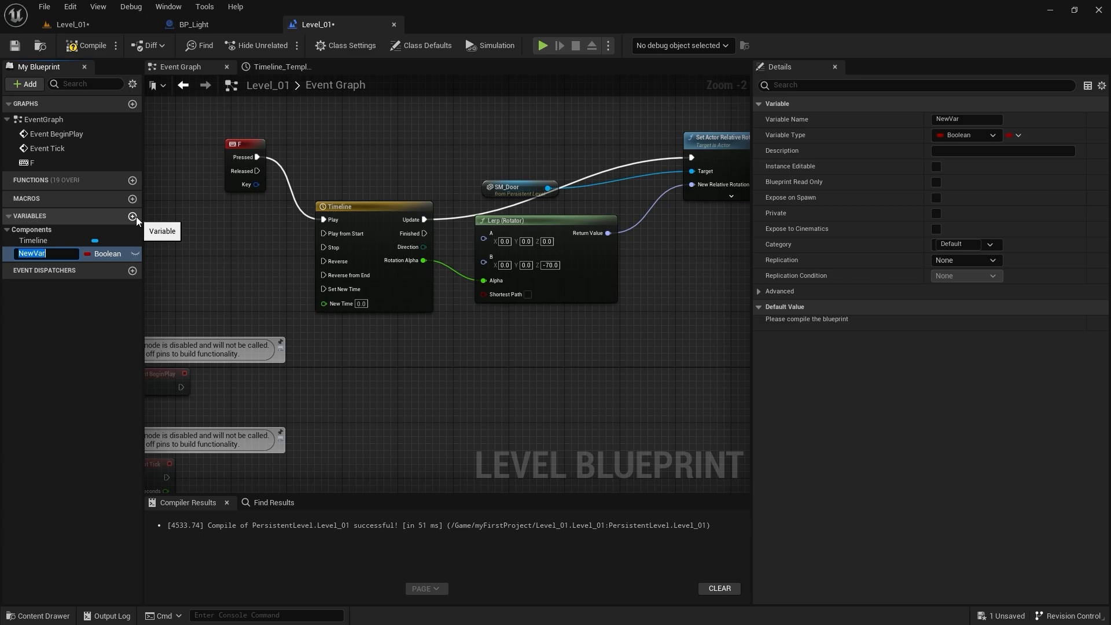
pyautogui.write('CanOpenDoor')
pyautogui.press('Return')
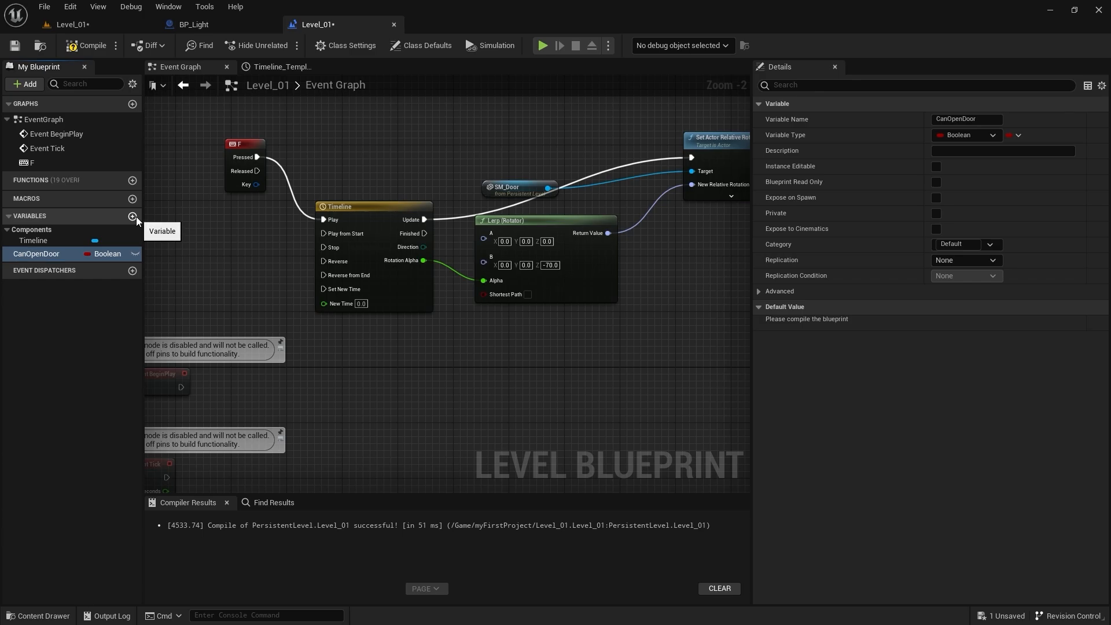
pyautogui.click(95, 49)
pyautogui.moveTo(186, 303); pyautogui.dragTo(198, 266, button='right')
# Step: Return to the Level_01 viewport and add a Trigger Volume on the wooden floor near the house door
pyautogui.click(72, 24)
pyautogui.press('w')
pyautogui.moveTo(371, 285); pyautogui.dragTo(439, 261, button='right')
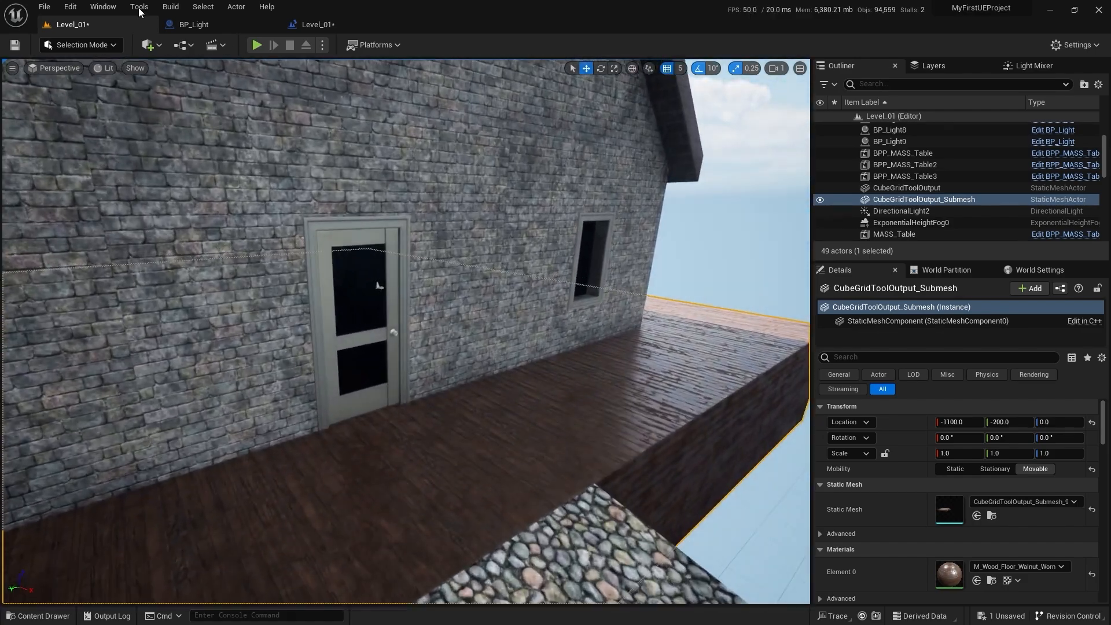
pyautogui.click(158, 49)
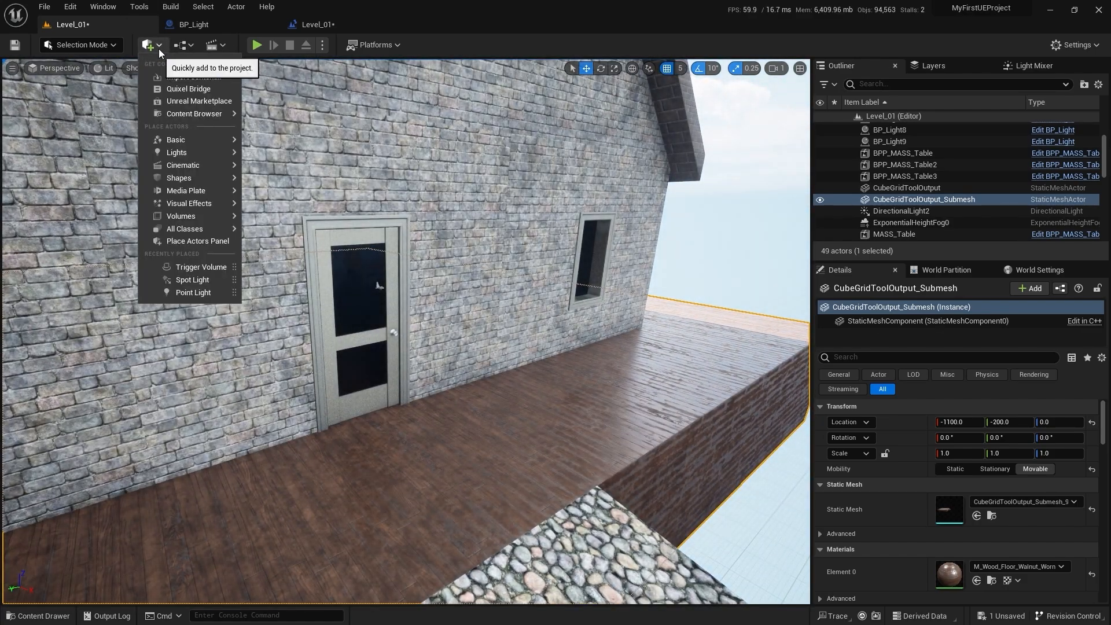
pyautogui.moveTo(213, 220)
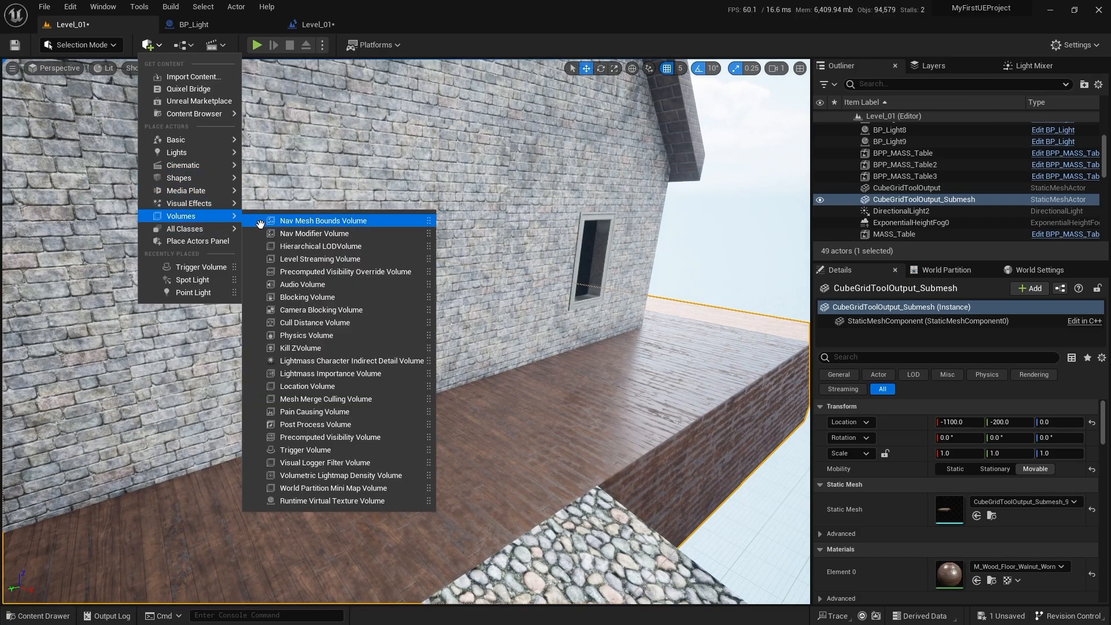
pyautogui.click(319, 450)
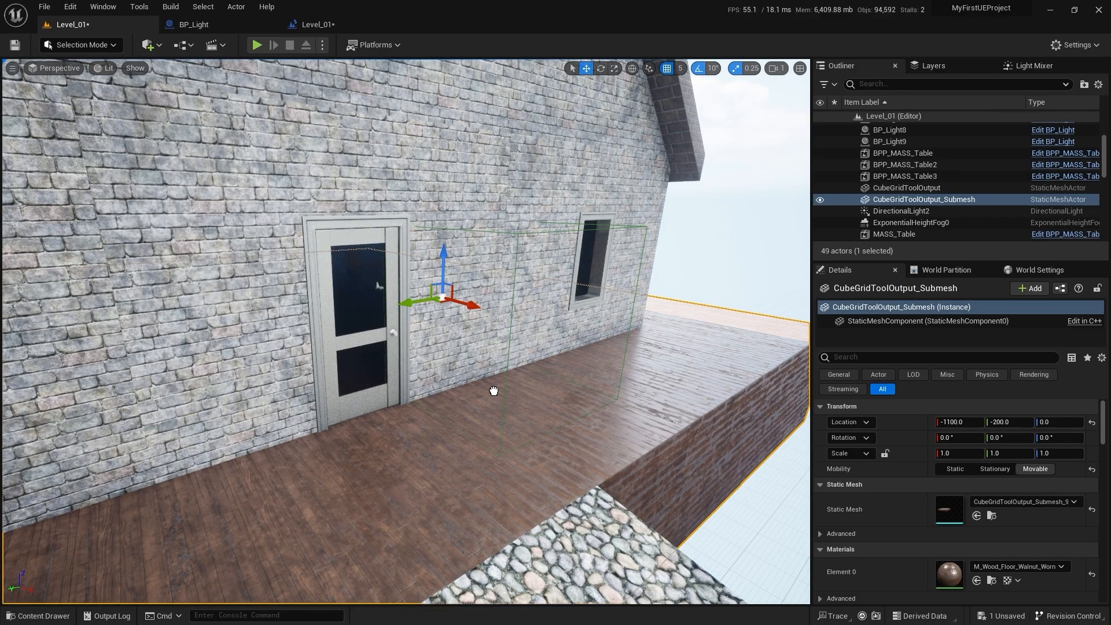
pyautogui.moveTo(316, 320); pyautogui.dragTo(340, 334)
# Step: Move the trigger volume over the front of the door, to X -2180 and Y 105
pyautogui.moveTo(347, 335); pyautogui.dragTo(393, 408, button='right')
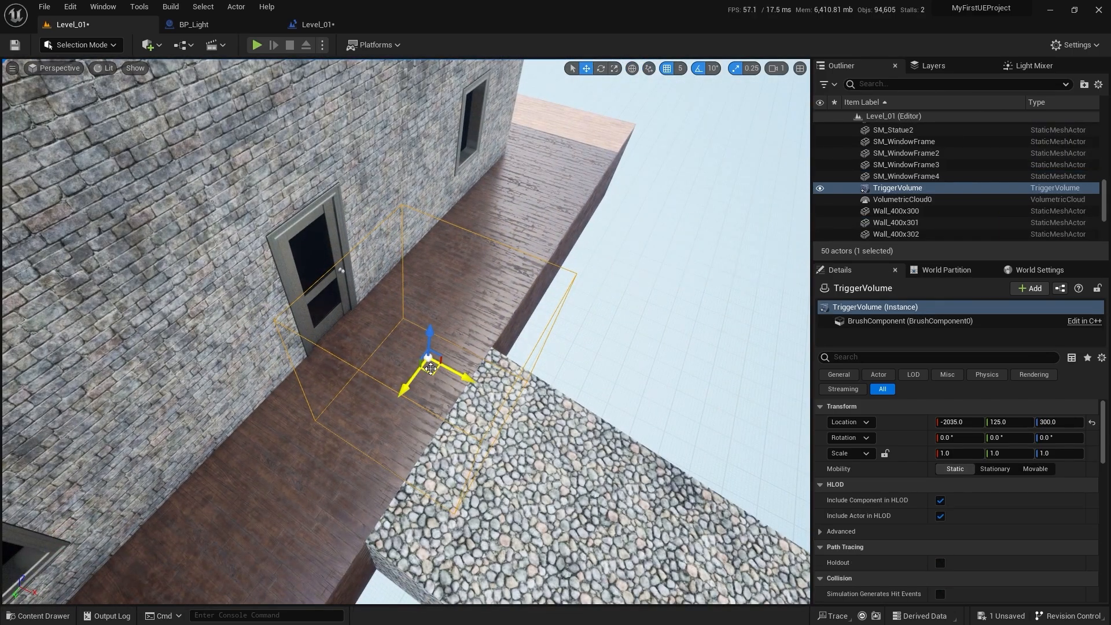
pyautogui.moveTo(431, 368); pyautogui.dragTo(327, 317)
pyautogui.moveTo(327, 317); pyautogui.dragTo(248, 277, button='right')
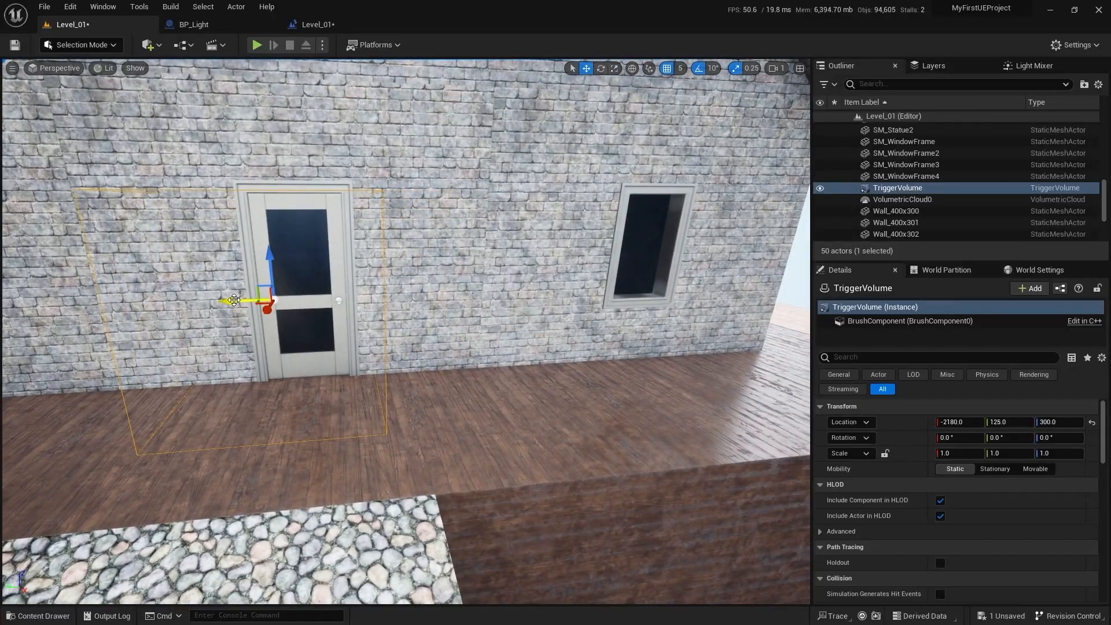
pyautogui.moveTo(233, 301); pyautogui.dragTo(257, 301)
# Step: Scale the trigger volume to 1.0 in Y and 1.5 in Z around the door
pyautogui.press('r')
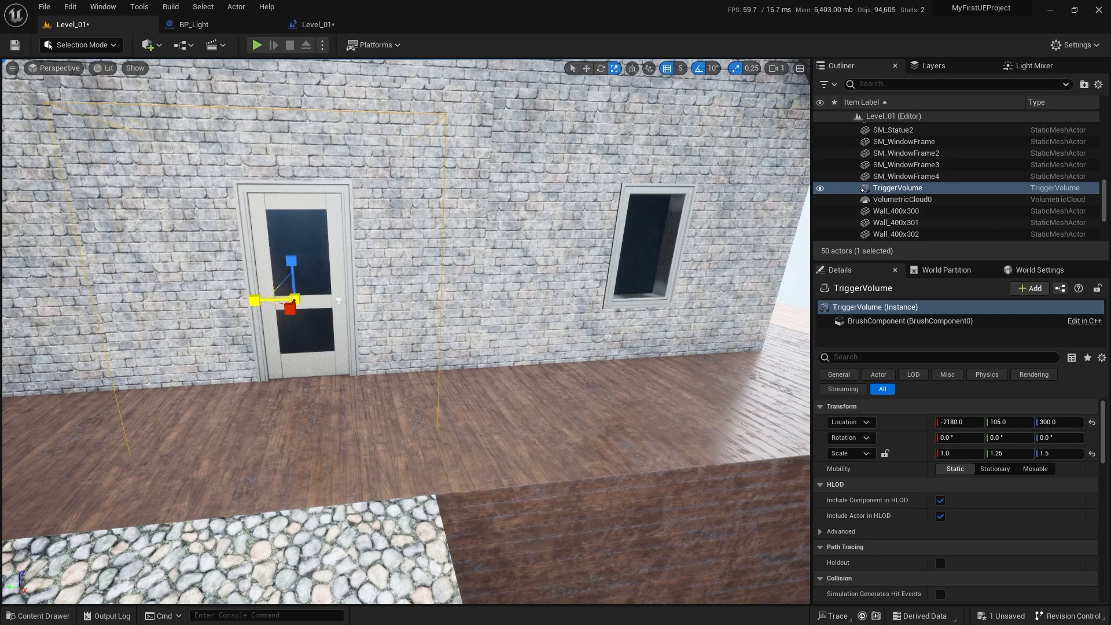
pyautogui.press('w')
pyautogui.moveTo(258, 301); pyautogui.dragTo(231, 327, button='right')
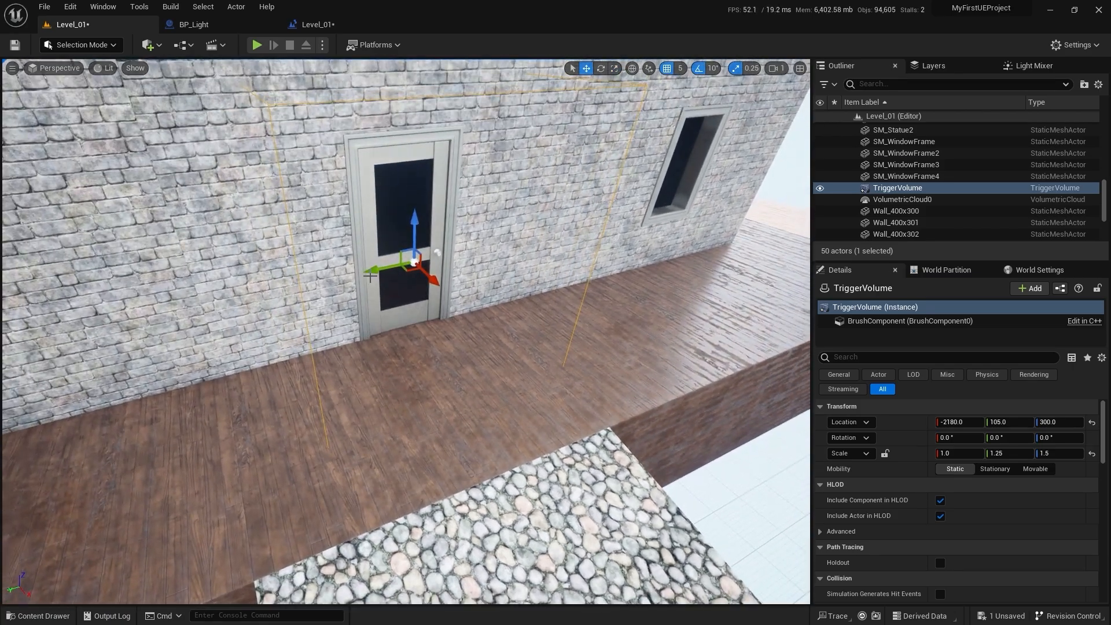
pyautogui.click(404, 289)
pyautogui.moveTo(404, 290); pyautogui.dragTo(528, 284, button='right')
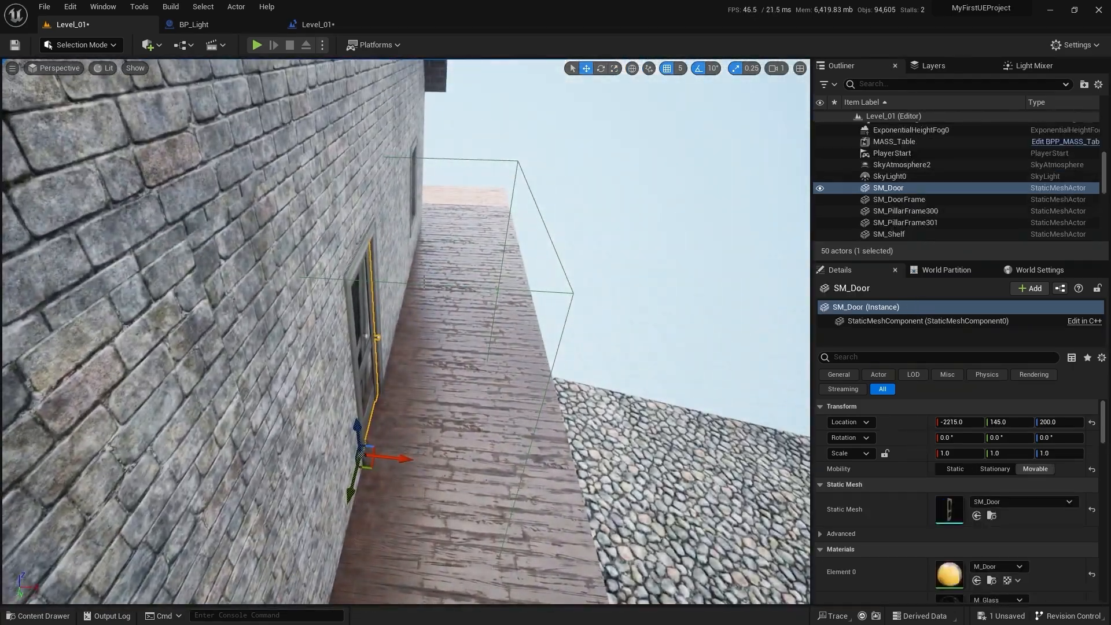
pyautogui.click(420, 287)
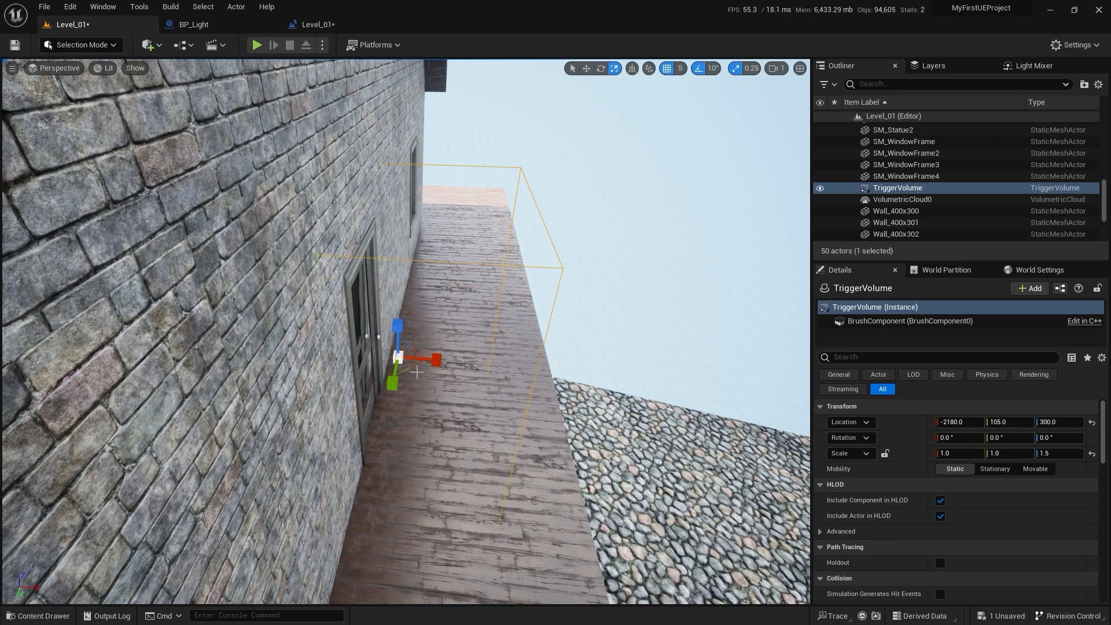
# Step: Narrow the trigger volume to an X scale of 0.5 at location X -2180, and save the level
pyautogui.moveTo(416, 372); pyautogui.dragTo(374, 354)
pyautogui.press('r')
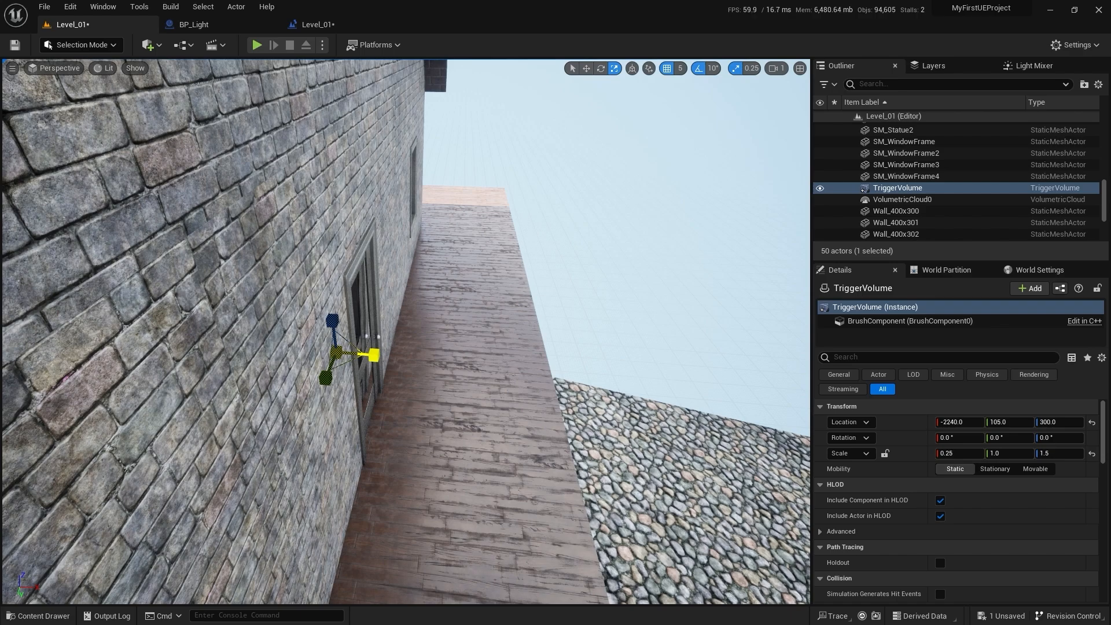
pyautogui.press('w')
pyautogui.moveTo(369, 356); pyautogui.dragTo(428, 360)
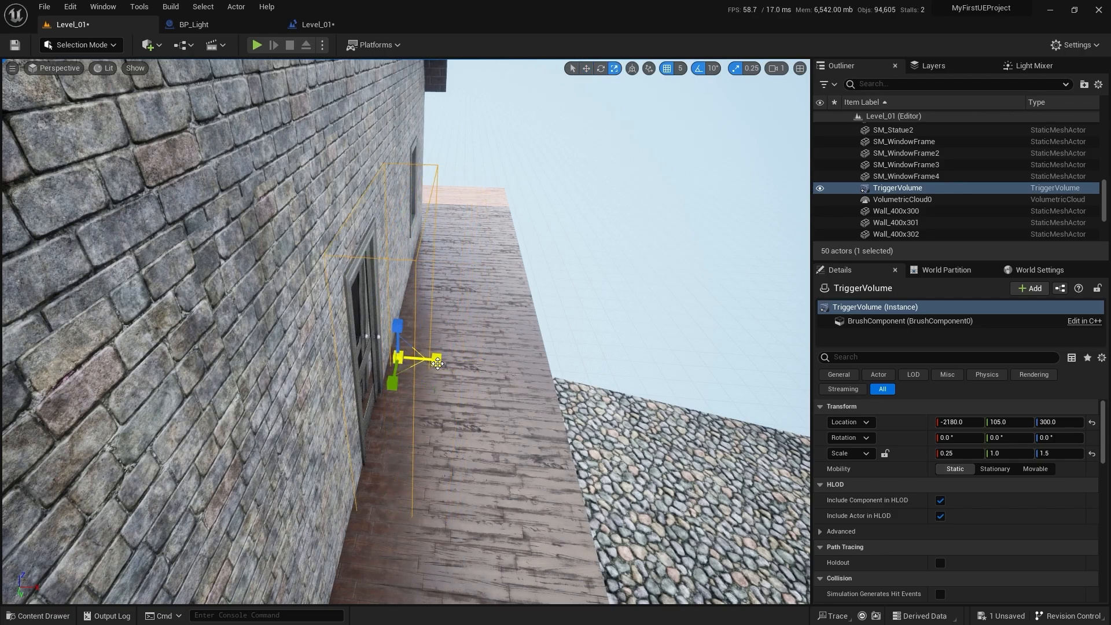
pyautogui.press('w')
pyautogui.moveTo(462, 374); pyautogui.dragTo(388, 373, button='right')
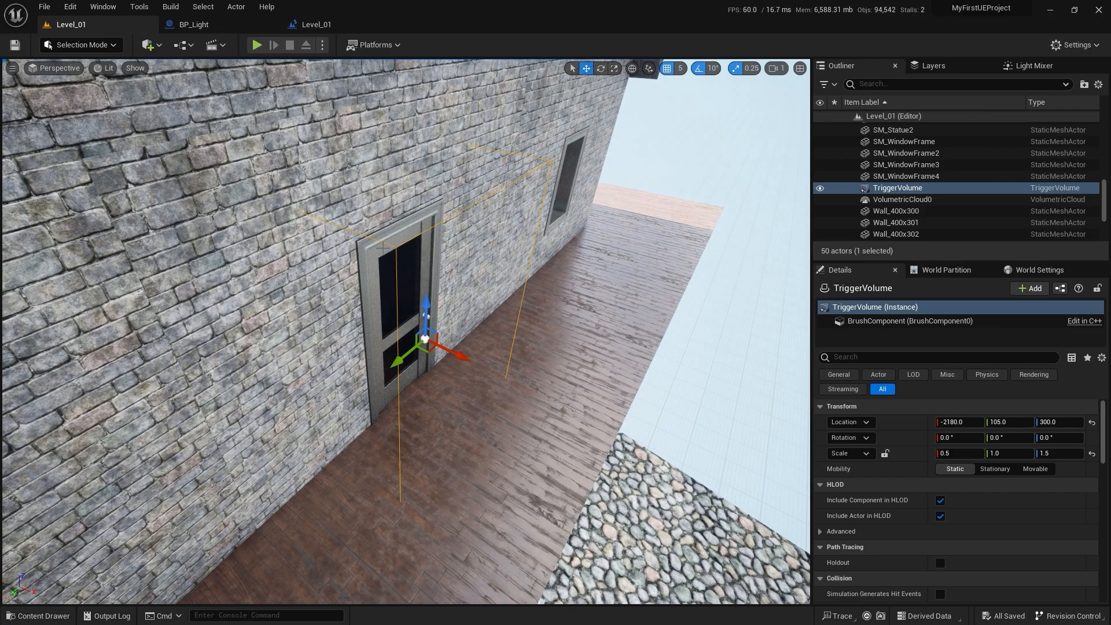
# Step: In the Level Blueprint, add an On Actor Begin Overlap event for the trigger volume and place it below the Timeline node
pyautogui.click(322, 27)
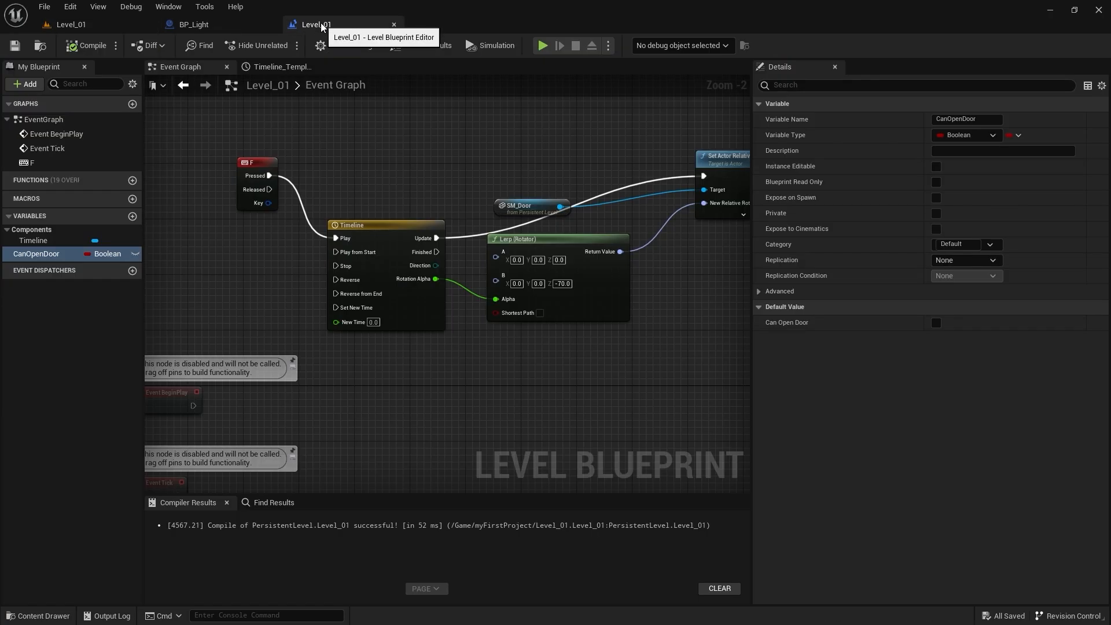
pyautogui.rightClick(376, 388)
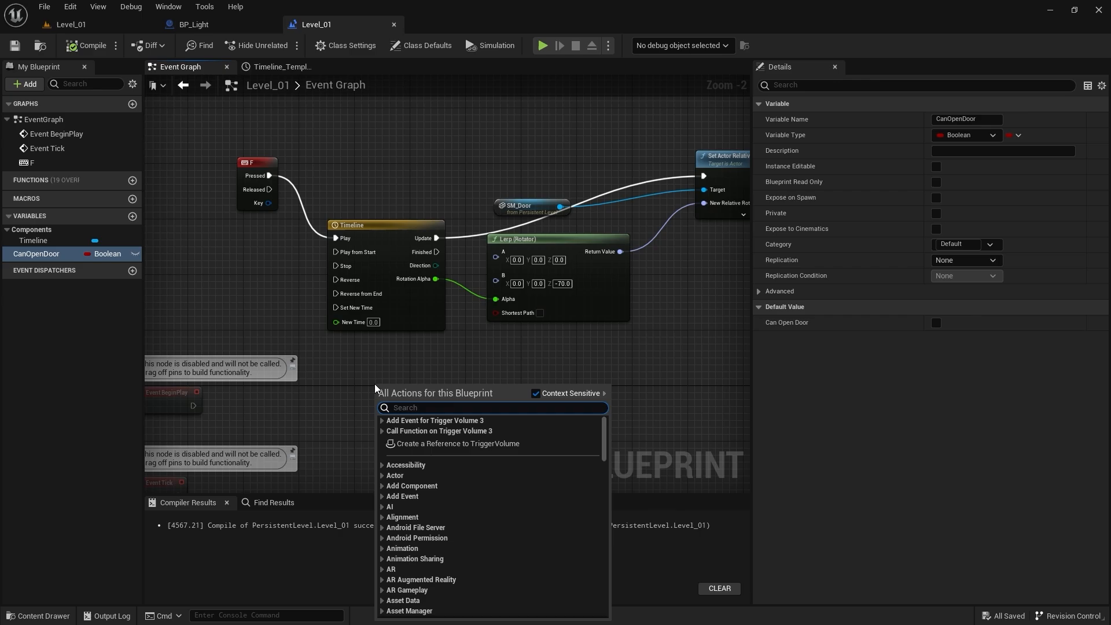
pyautogui.click(382, 421)
pyautogui.click(387, 431)
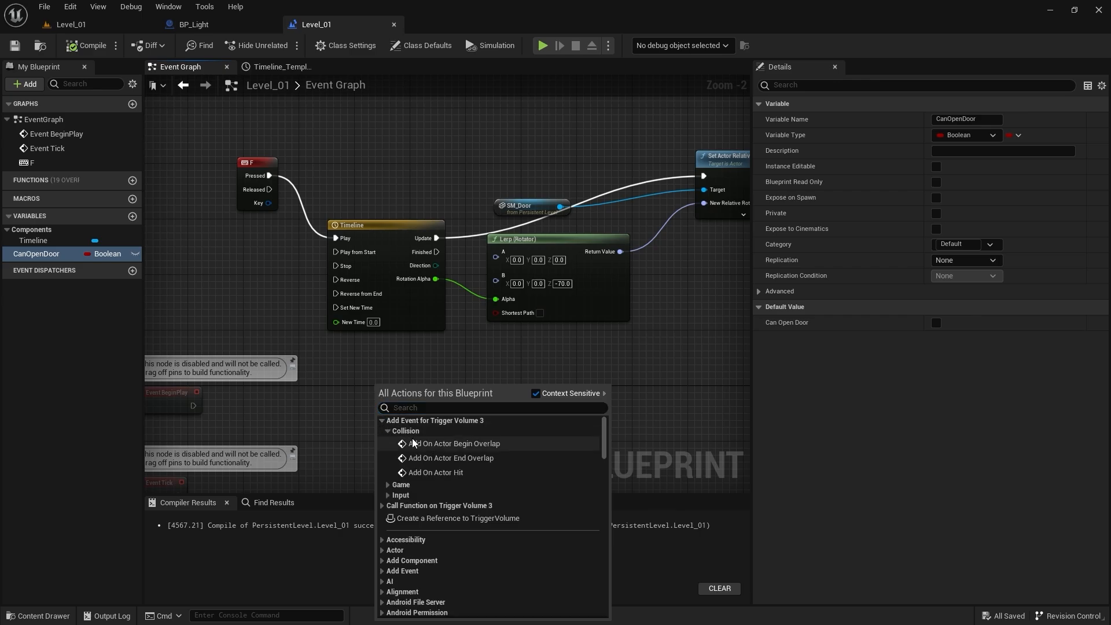
pyautogui.click(456, 444)
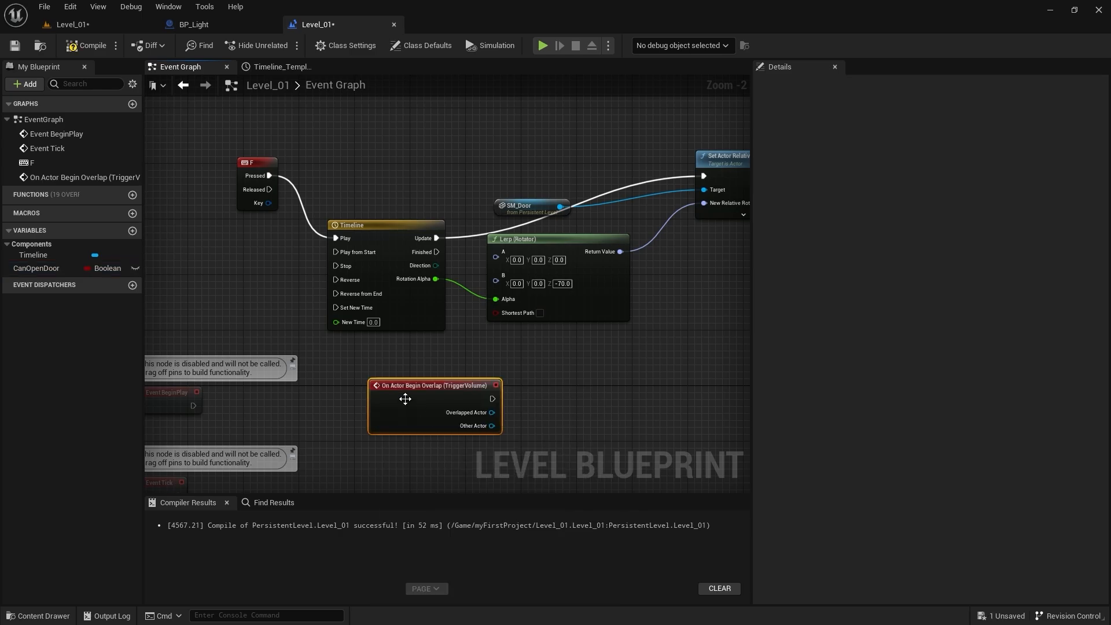
pyautogui.moveTo(539, 364); pyautogui.dragTo(494, 268, button='right')
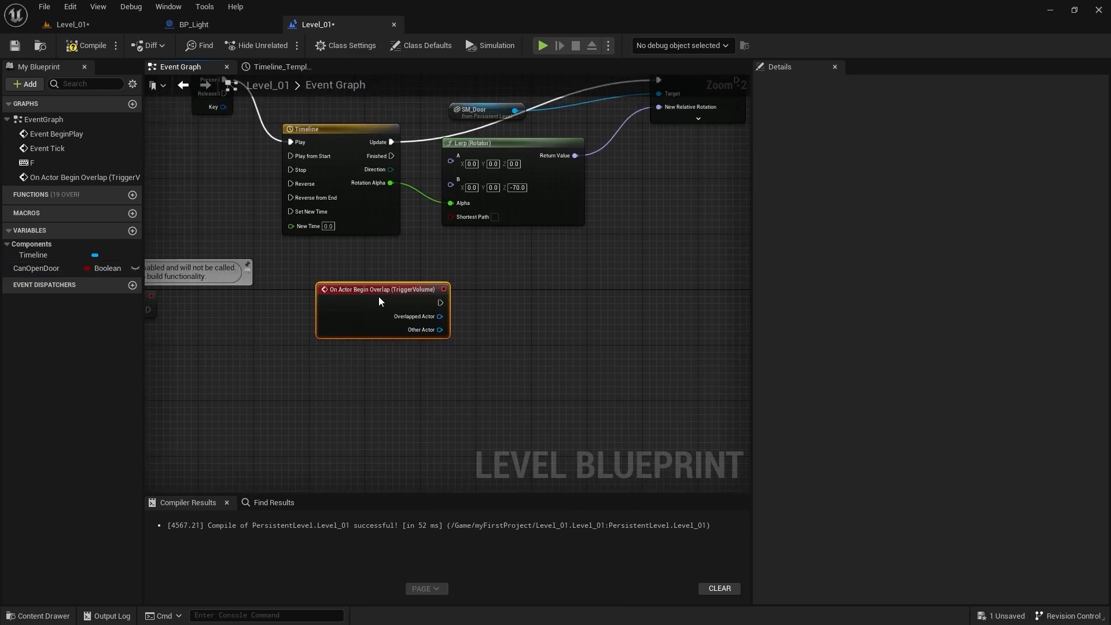
pyautogui.moveTo(378, 296); pyautogui.dragTo(324, 296)
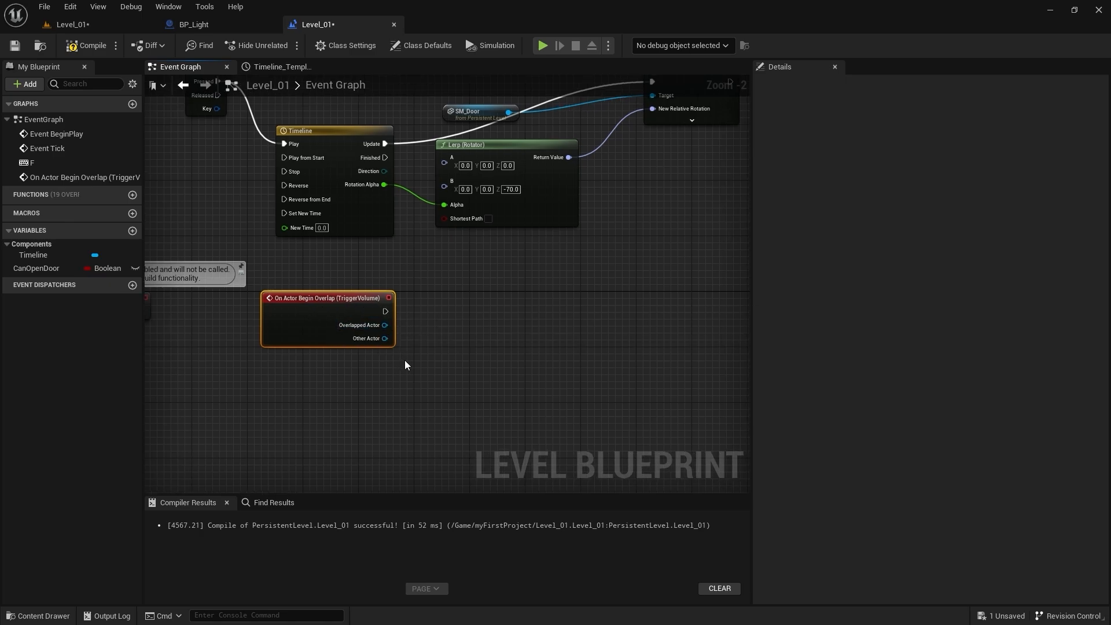
# Step: Add a Set CanOpenDoor node with the value enabled and link the begin-overlap event's execution output to it
pyautogui.moveTo(404, 360); pyautogui.dragTo(388, 337, button='right')
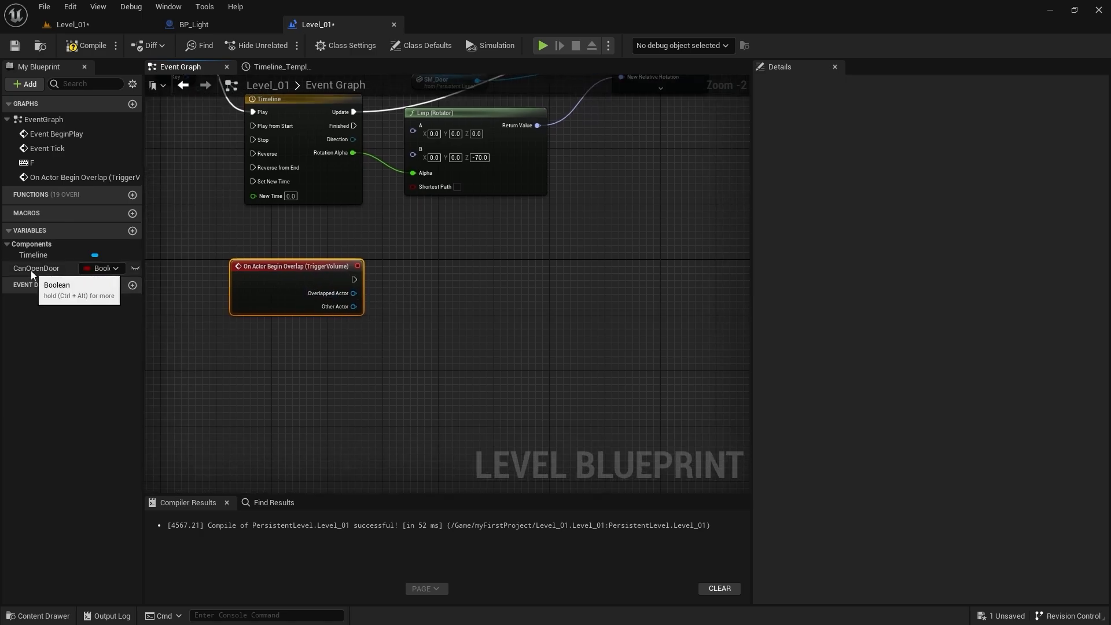
pyautogui.moveTo(30, 269); pyautogui.dragTo(435, 276)
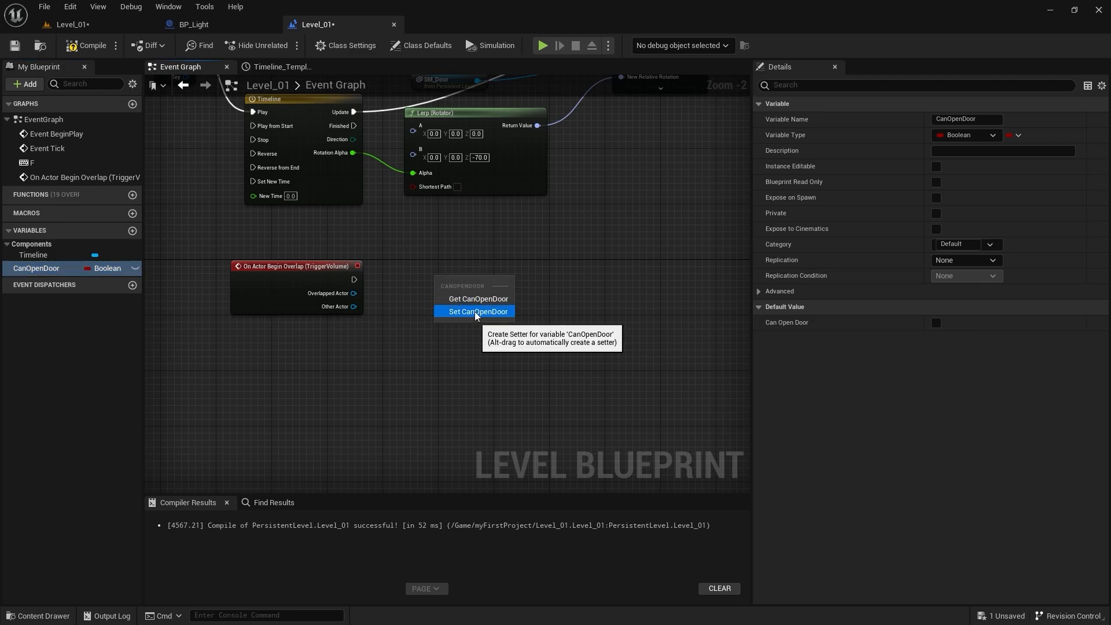
pyautogui.click(478, 312)
pyautogui.scroll(2, 425, 313)
pyautogui.moveTo(345, 279); pyautogui.dragTo(473, 278)
pyautogui.click(521, 306)
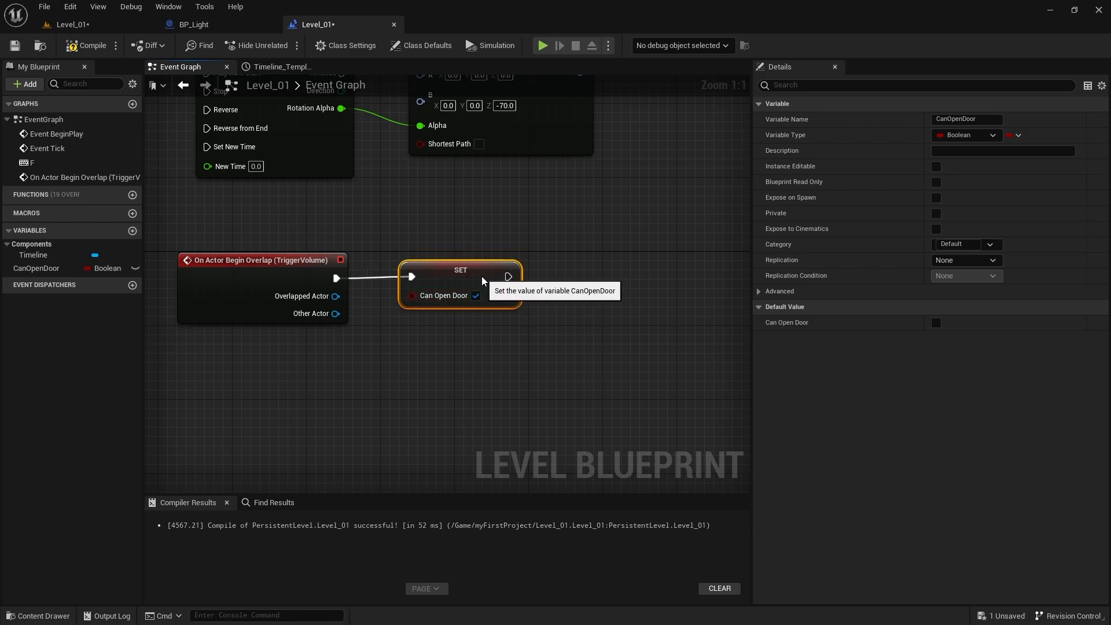
# Step: Compile the Level Blueprint and add an On Actor End Overlap event for the trigger volume below the begin-overlap event
pyautogui.click(86, 45)
pyautogui.moveTo(217, 342); pyautogui.dragTo(305, 256, button='right')
pyautogui.rightClick(279, 294)
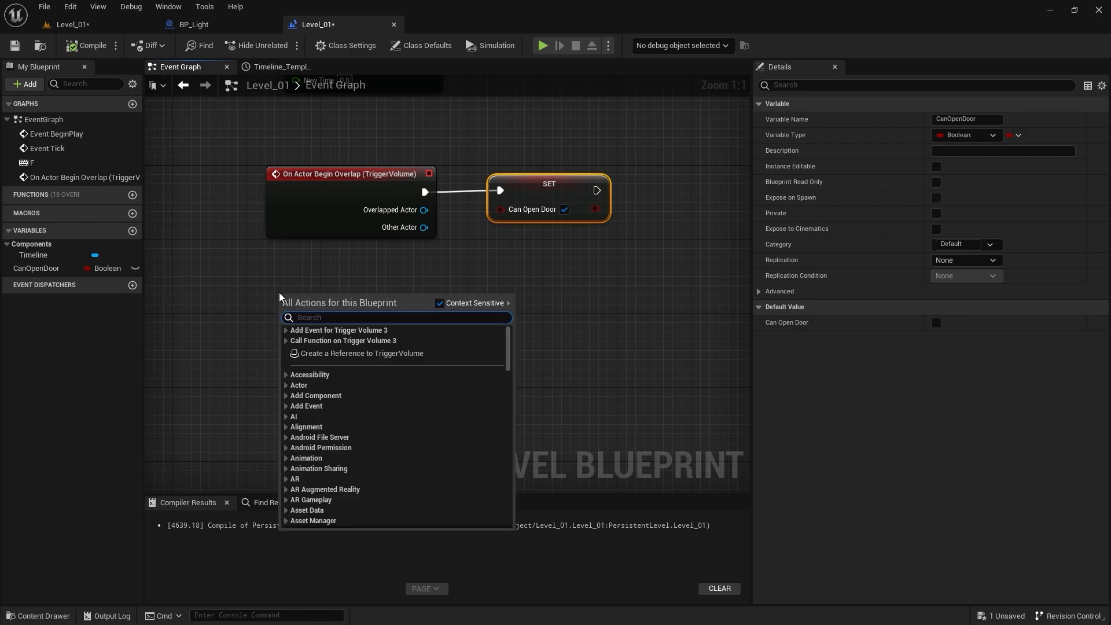
pyautogui.click(286, 330)
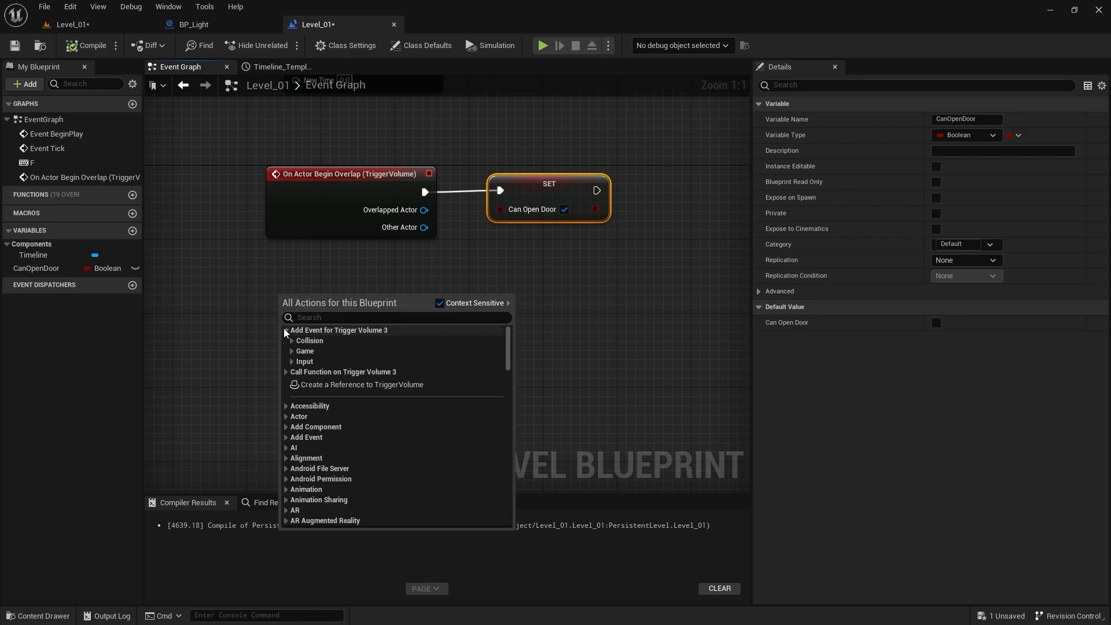
pyautogui.click(291, 341)
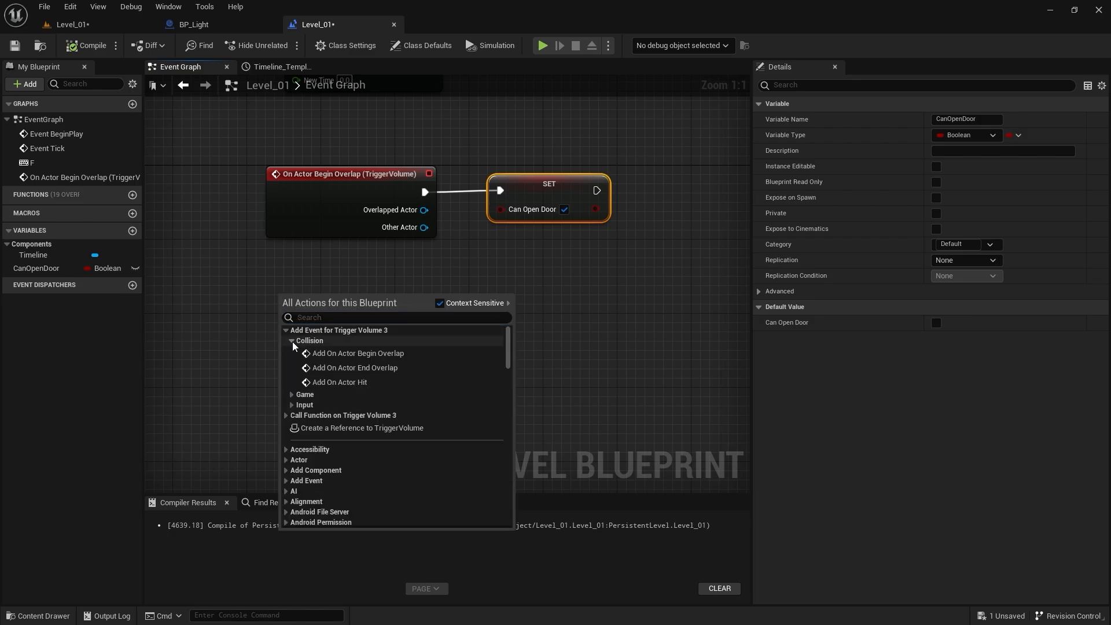
pyautogui.click(376, 368)
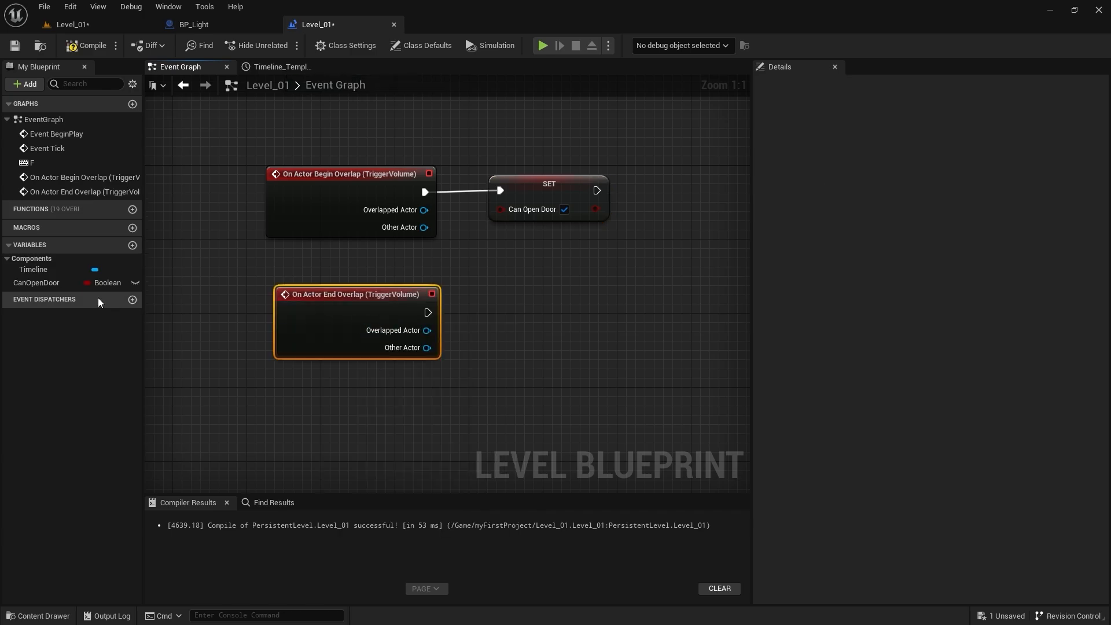
# Step: Add a Set CanOpenDoor node with the value disabled, link the end-overlap event's execution output to it, and compile
pyautogui.moveTo(31, 280); pyautogui.dragTo(499, 287)
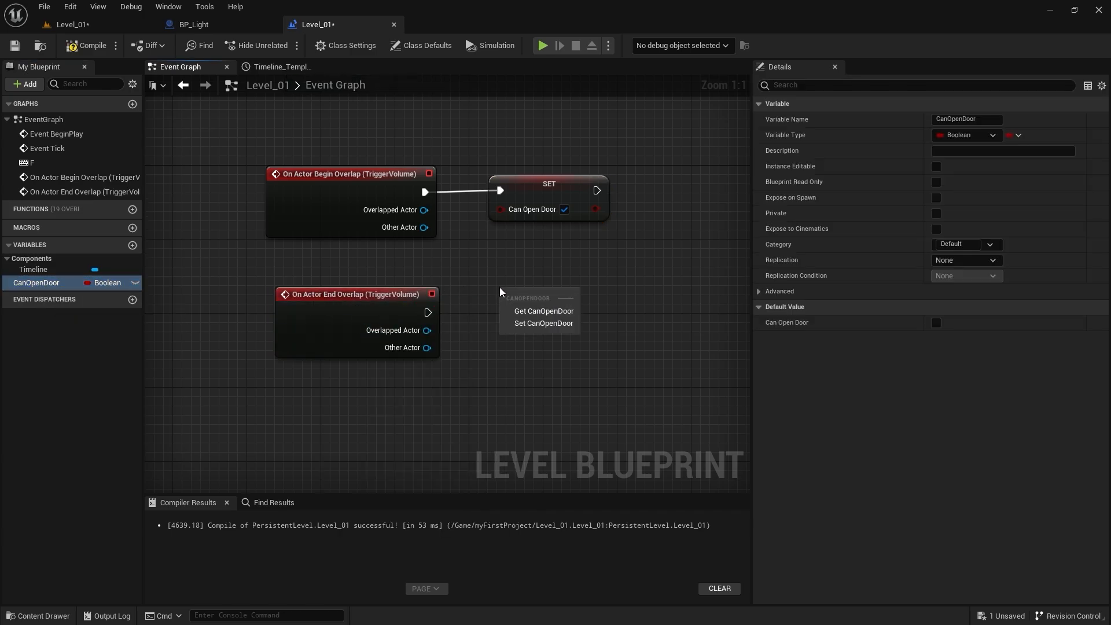
pyautogui.click(536, 324)
pyautogui.moveTo(427, 312); pyautogui.dragTo(522, 307)
pyautogui.click(85, 46)
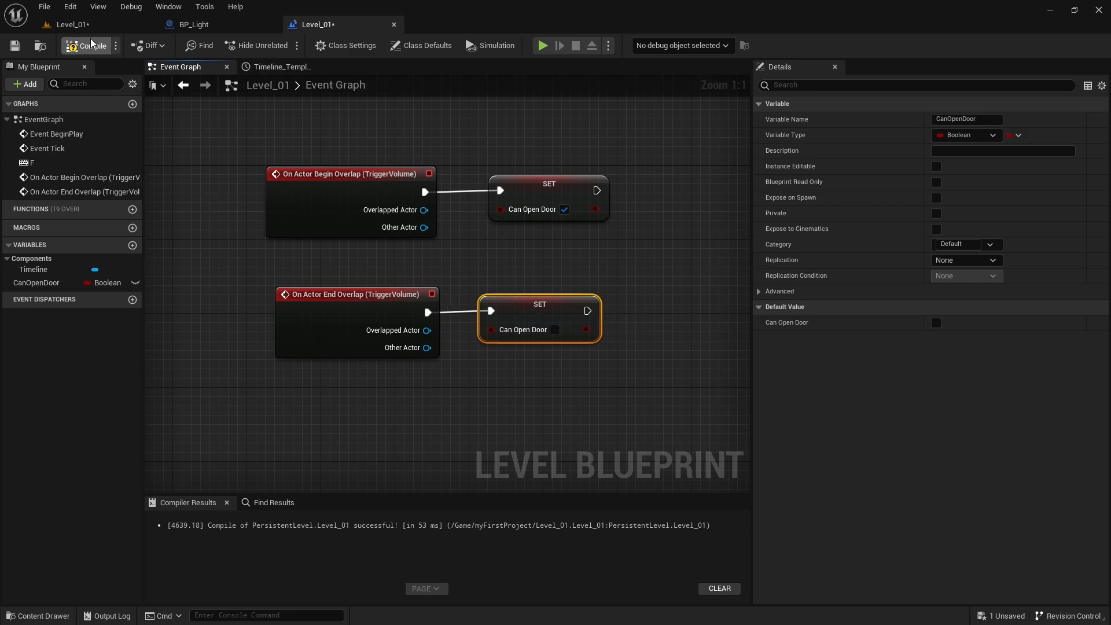
pyautogui.click(49, 281)
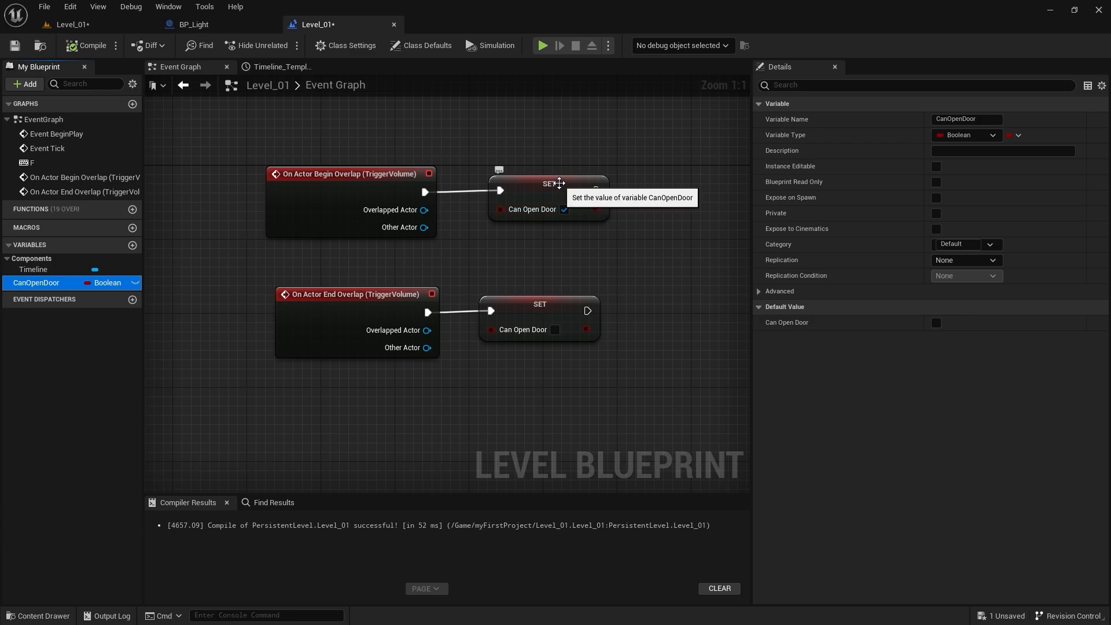
pyautogui.click(547, 189)
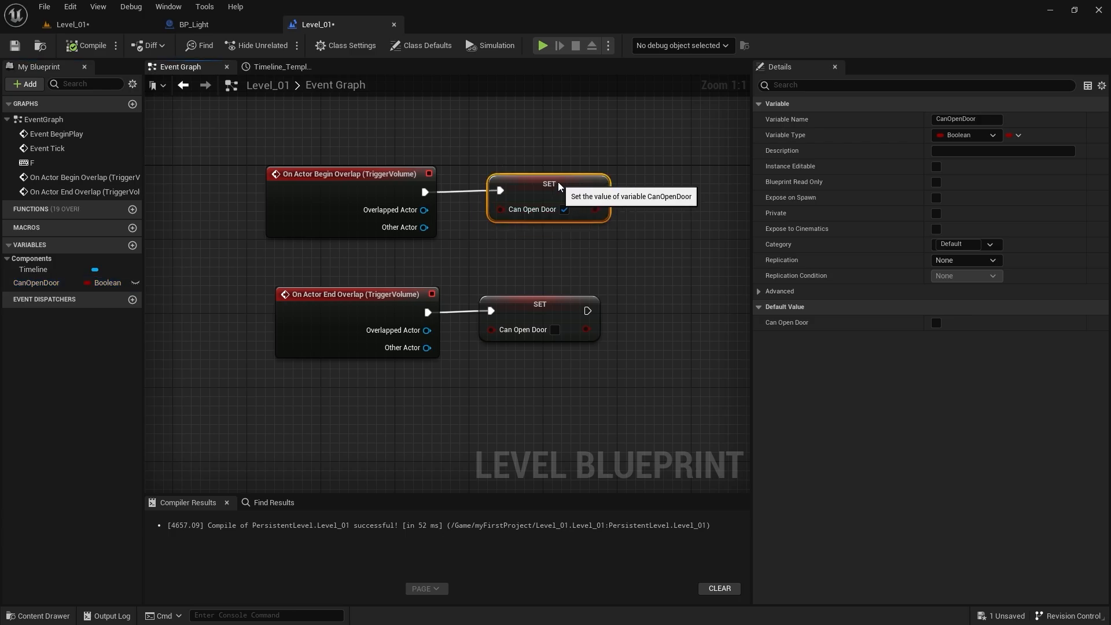
pyautogui.scroll(-2, 496, 251)
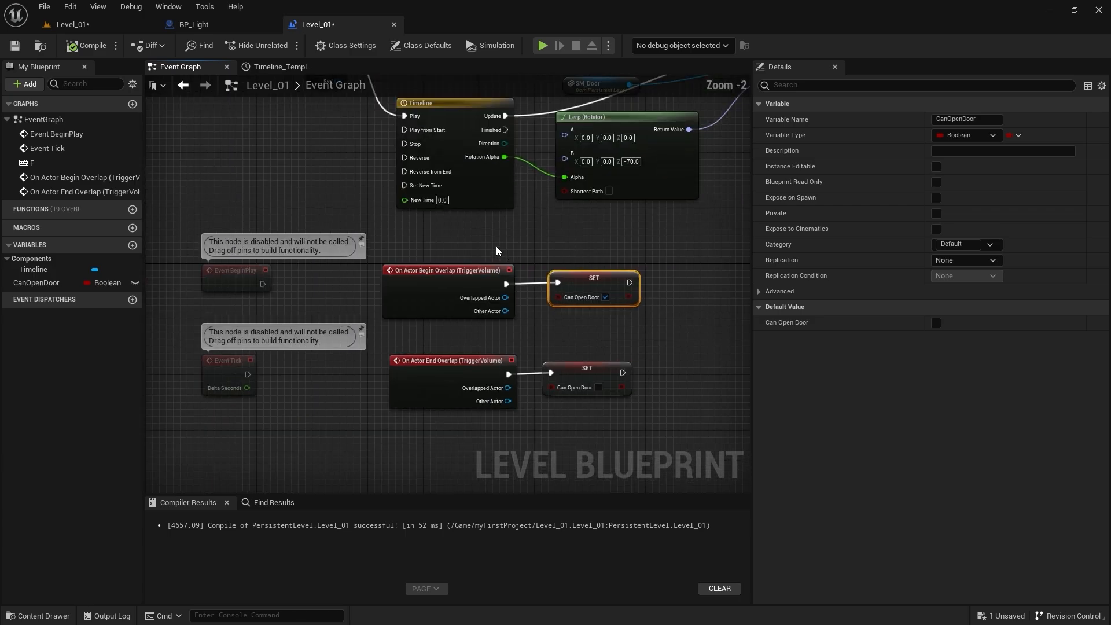
pyautogui.moveTo(443, 240); pyautogui.dragTo(657, 409)
# Step: Move the F key event farther away from the Timeline node to make room between them
pyautogui.moveTo(341, 166); pyautogui.dragTo(486, 310, button='right')
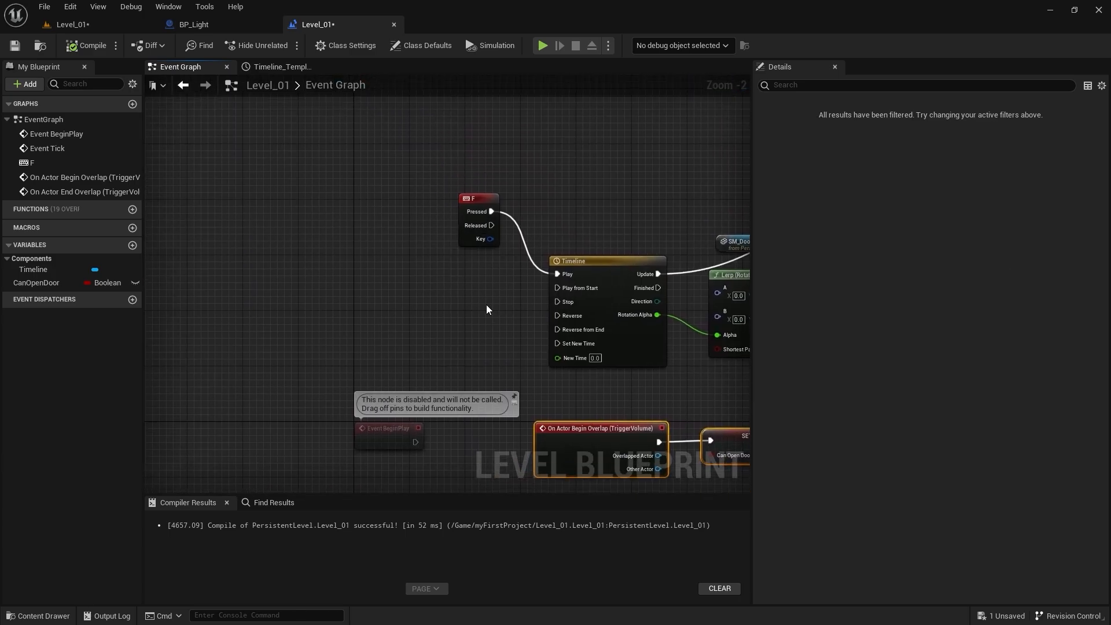
pyautogui.moveTo(471, 202); pyautogui.dragTo(349, 220)
pyautogui.scroll(2, 401, 233)
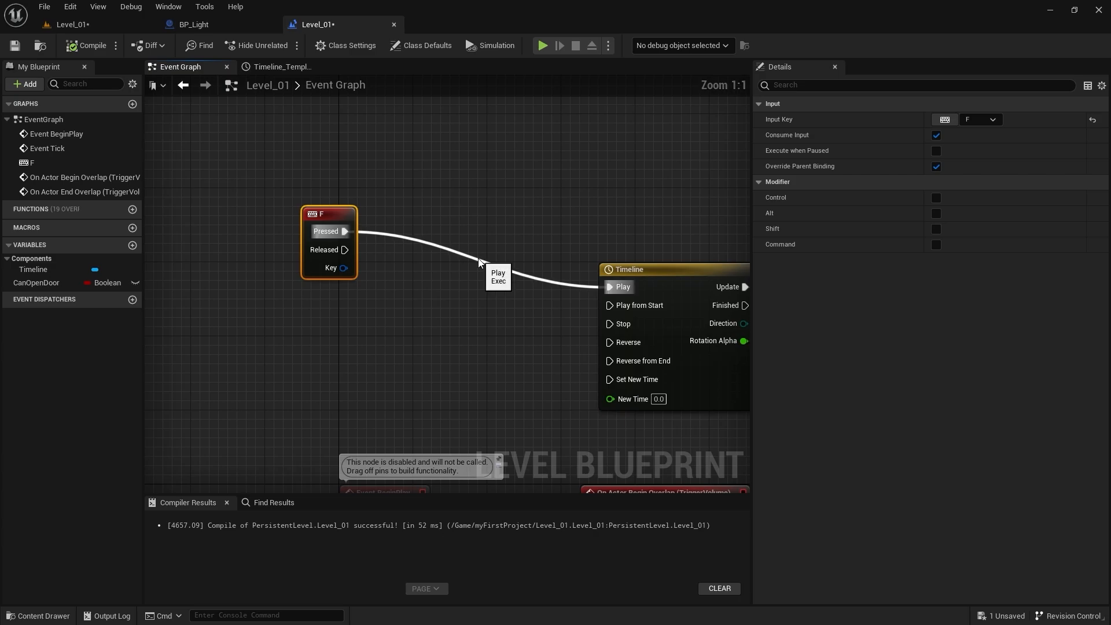
pyautogui.moveTo(479, 262); pyautogui.dragTo(412, 242, button='right')
pyautogui.click(367, 268)
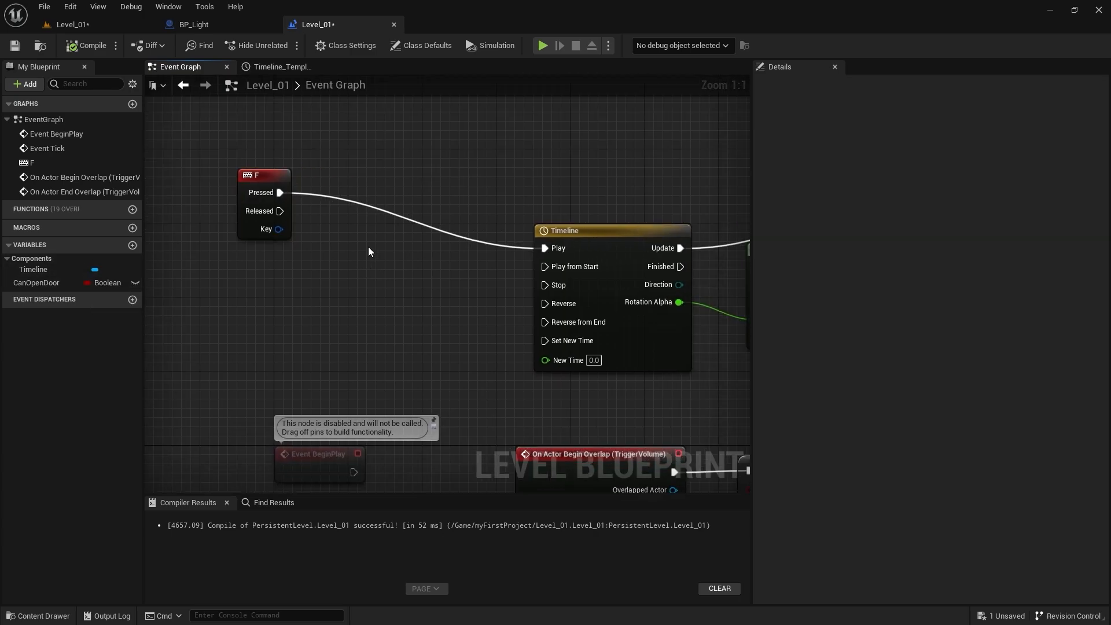
# Step: Add a Branch node between the F event and the Timeline, linking Pressed to its input and True to Play
pyautogui.rightClick(349, 222)
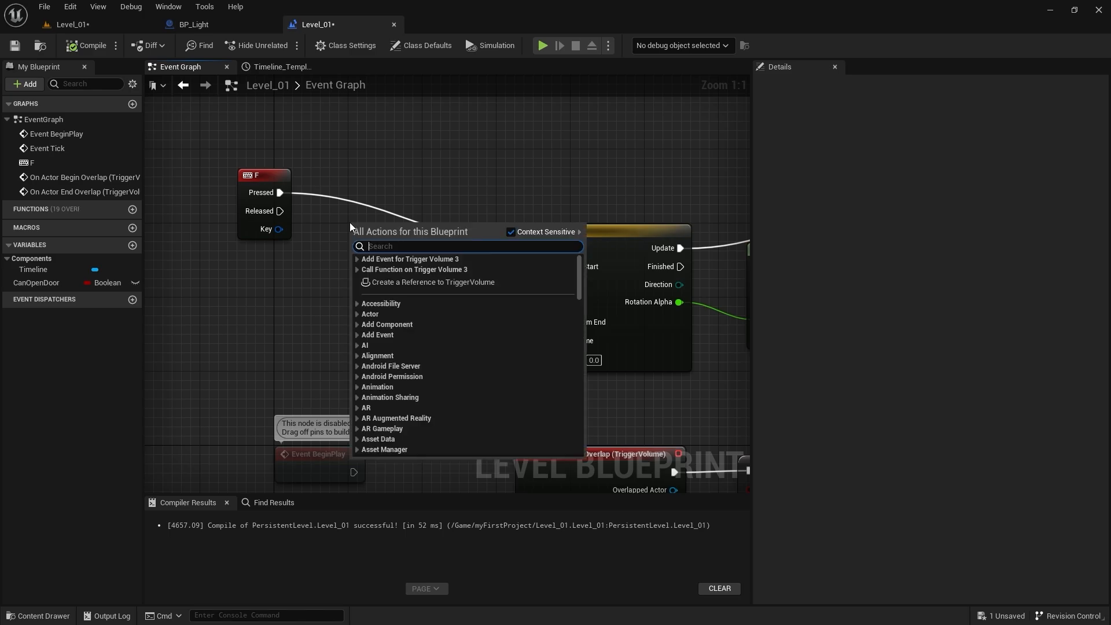
pyautogui.write('branch')
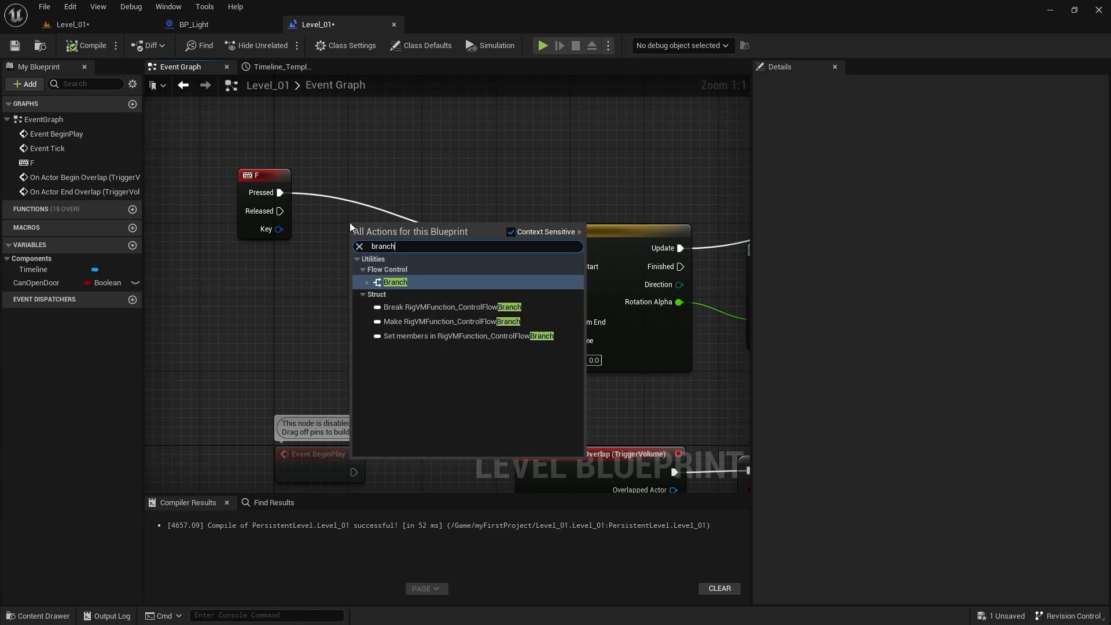
pyautogui.press('Return')
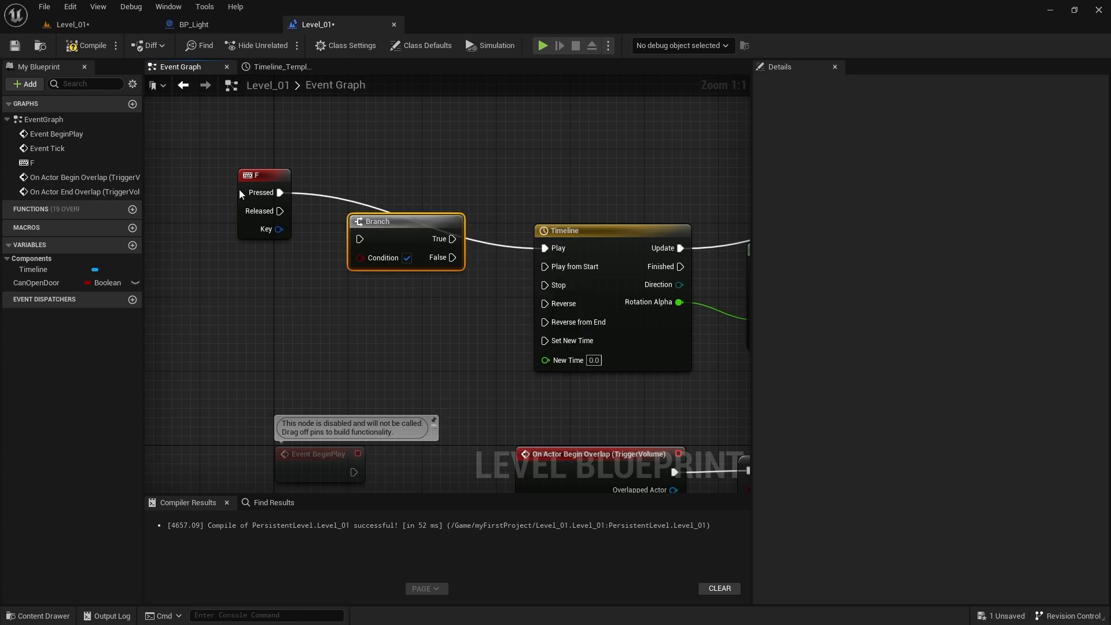
pyautogui.moveTo(281, 192); pyautogui.dragTo(479, 227)
pyautogui.moveTo(553, 253); pyautogui.dragTo(551, 253)
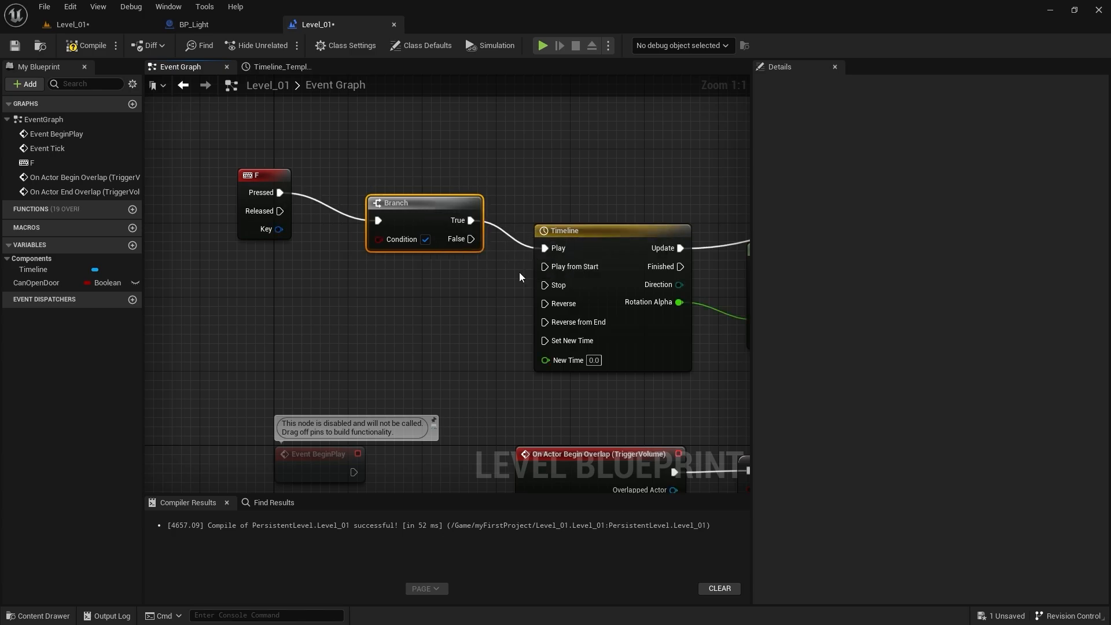
# Step: Connect a CanOpenDoor getter to the Branch's Condition, place it below the F event, and compile the blueprint
pyautogui.moveTo(39, 285); pyautogui.dragTo(376, 246)
pyautogui.moveTo(272, 247); pyautogui.dragTo(271, 284)
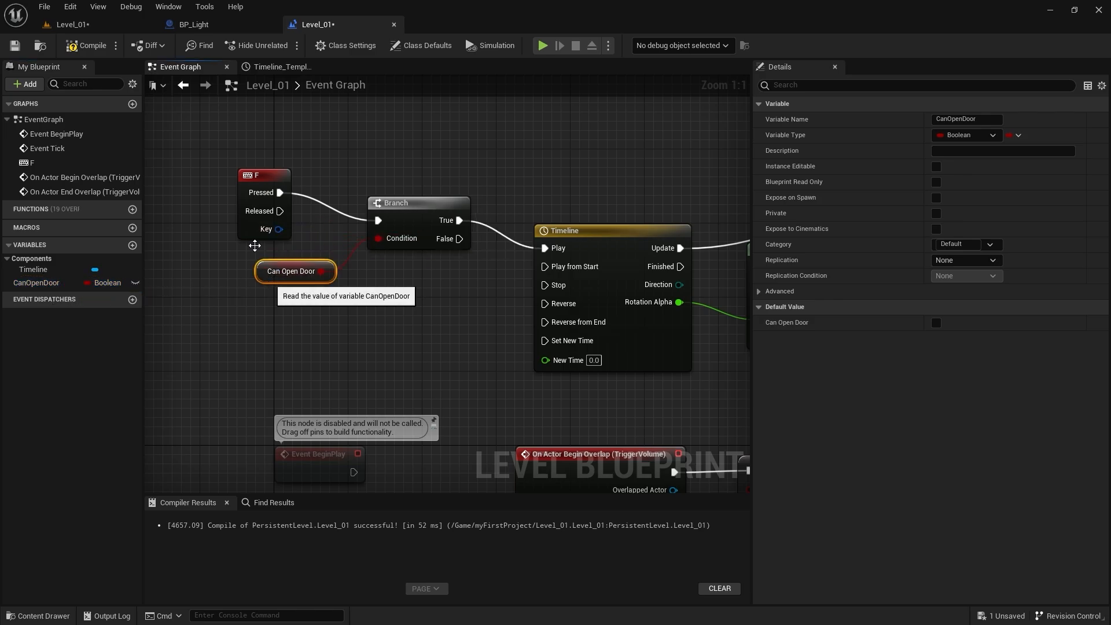
pyautogui.click(88, 45)
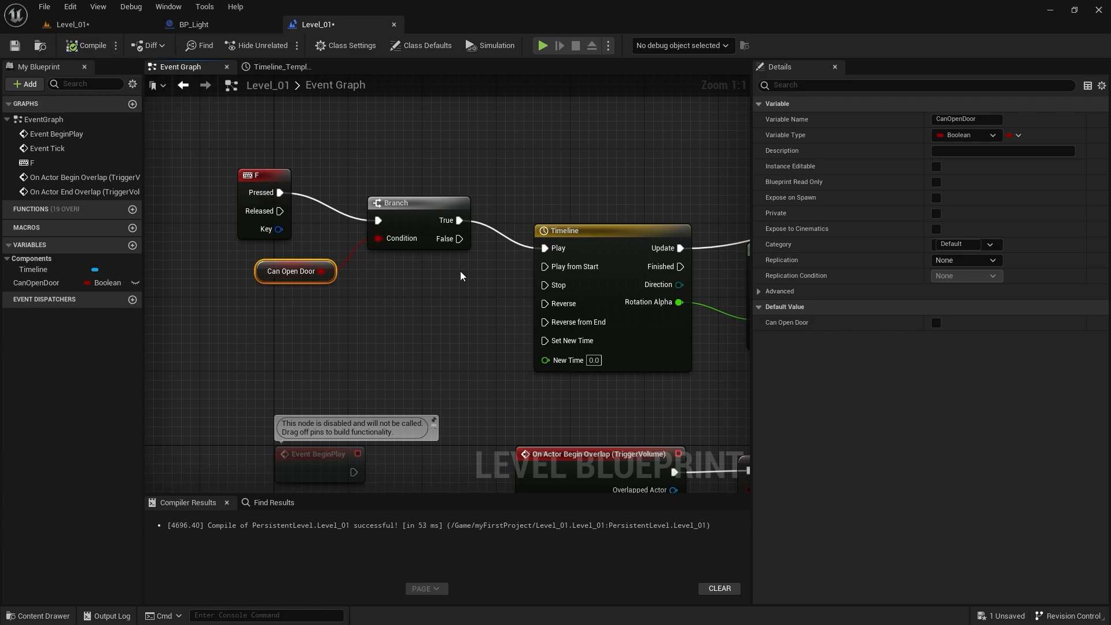
pyautogui.moveTo(504, 291); pyautogui.dragTo(271, 221, button='right')
pyautogui.scroll(-2, 323, 228)
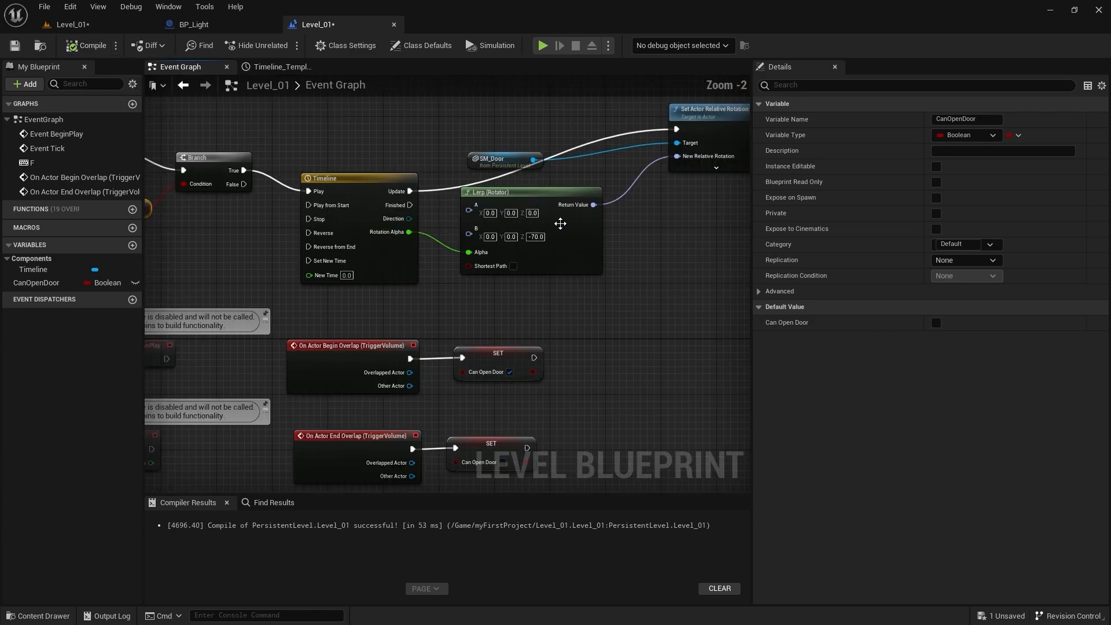
# Step: Play-test Level_01 by running the character up the stone path and through the house door, checking that it opens only at the doorway
pyautogui.click(73, 24)
pyautogui.click(257, 45)
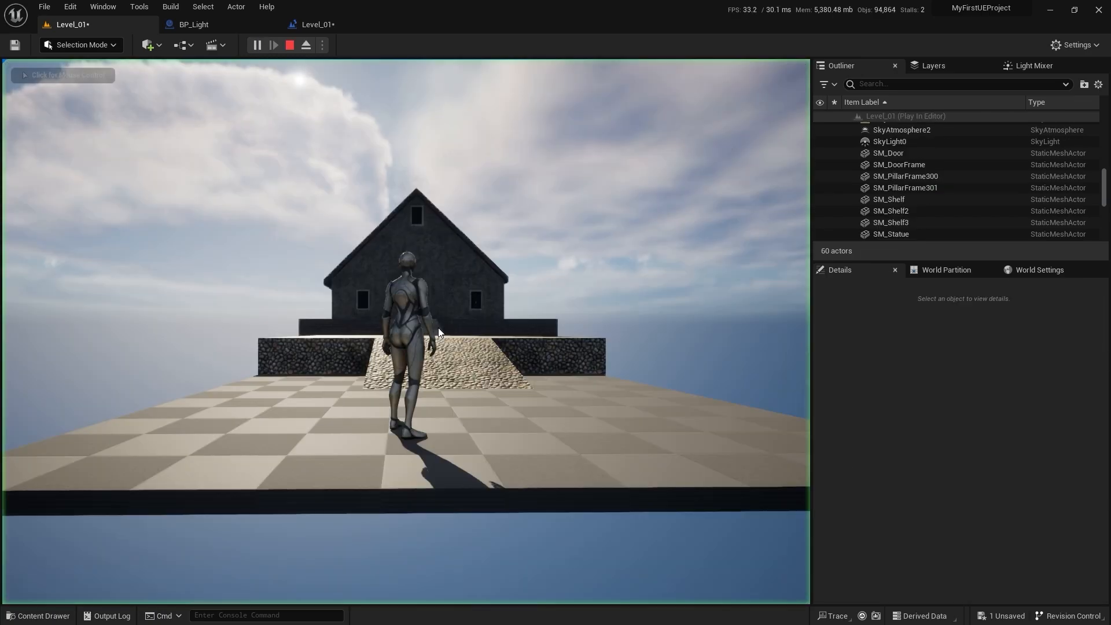
pyautogui.press('w')
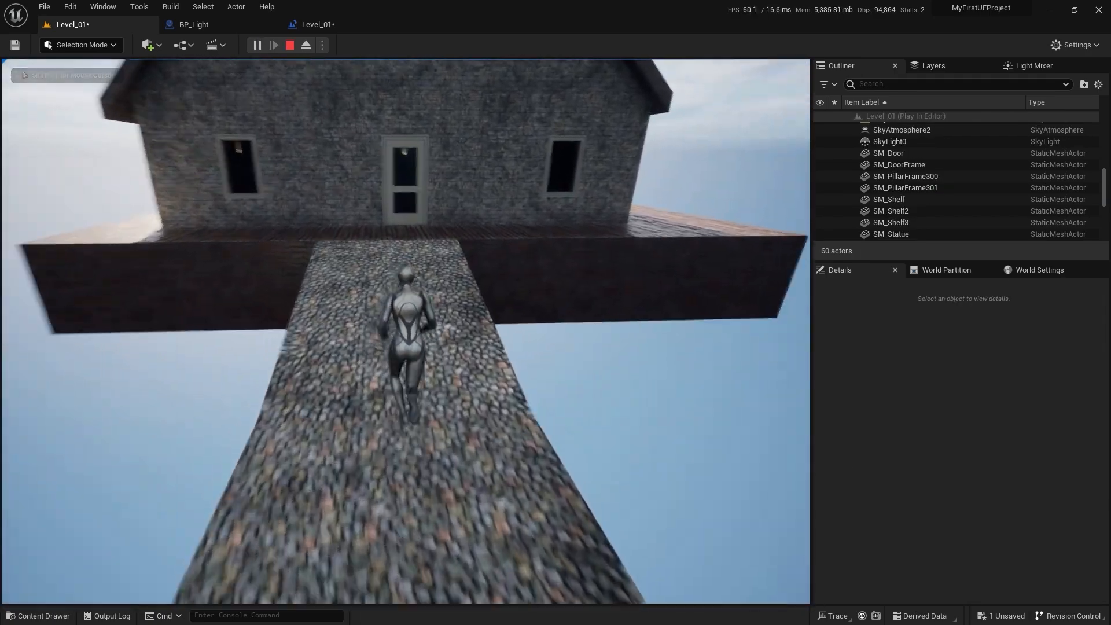
pyautogui.press('d')
pyautogui.press('s')
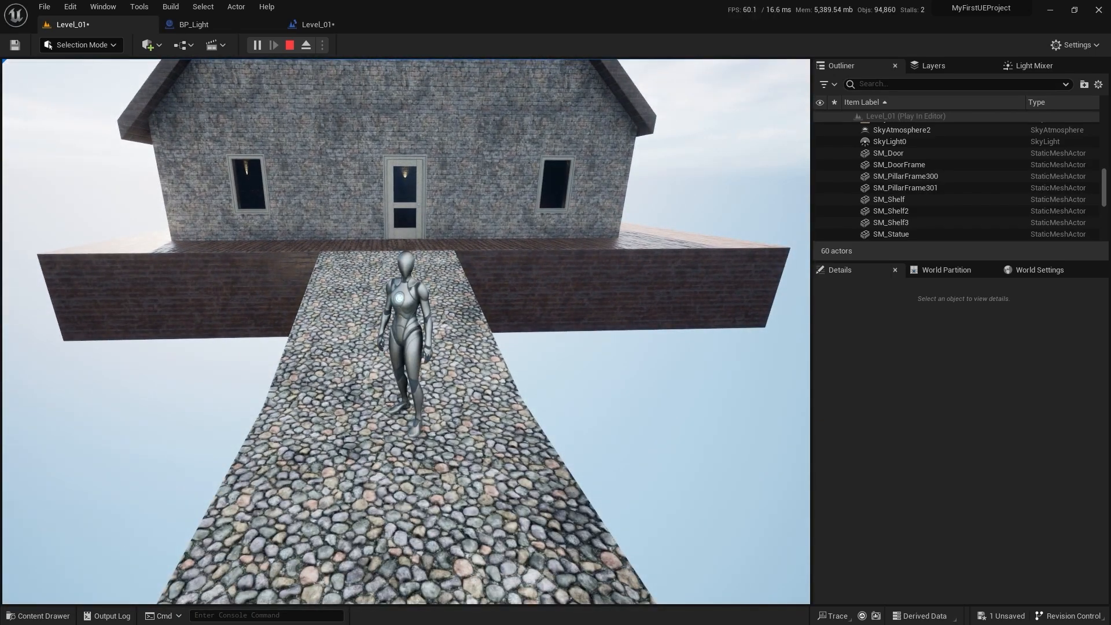
pyautogui.press('w')
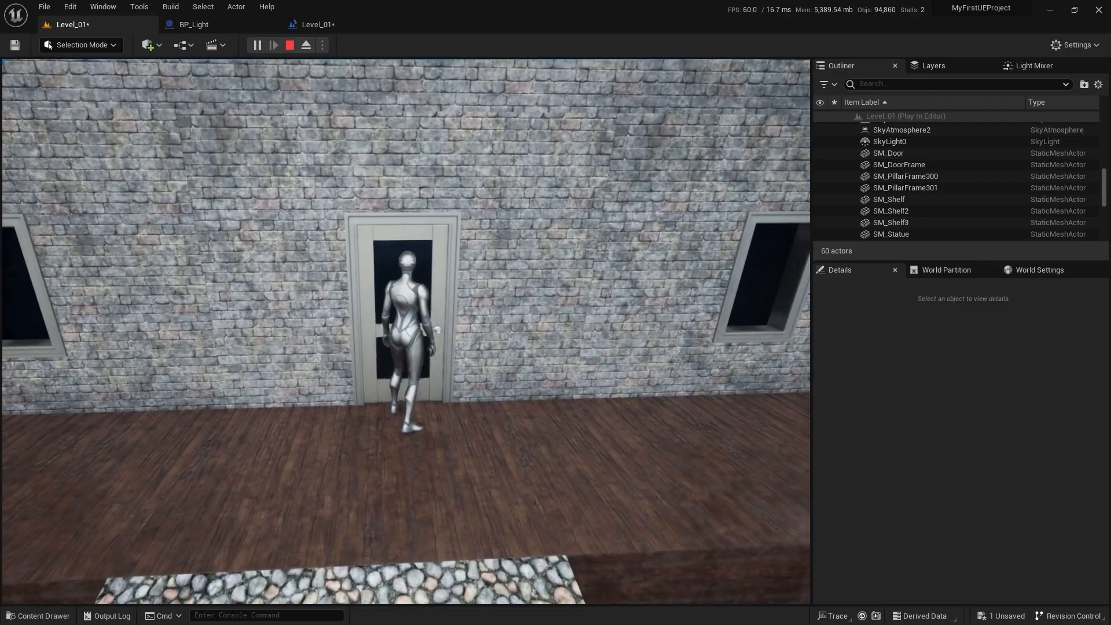
pyautogui.press('w')
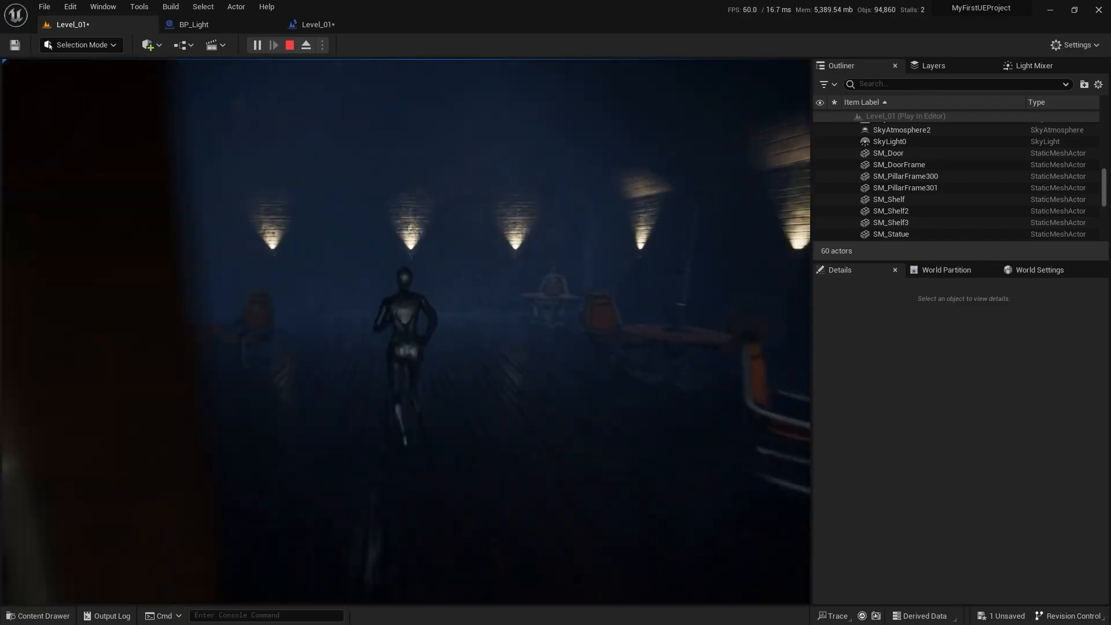
pyautogui.press('w')
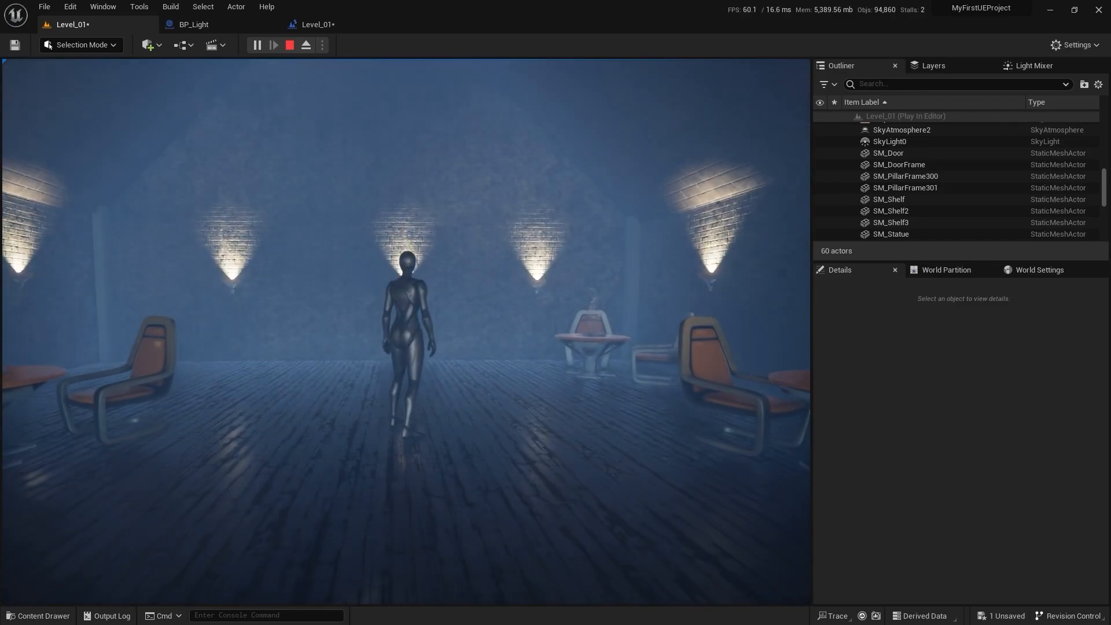
pyautogui.press('Escape')
# Step: Frame the house front in the viewport, filter the Outliner by "direc", and select DirectionalLight2
pyautogui.press('s')
pyautogui.moveTo(441, 339); pyautogui.dragTo(441, 340, button='right')
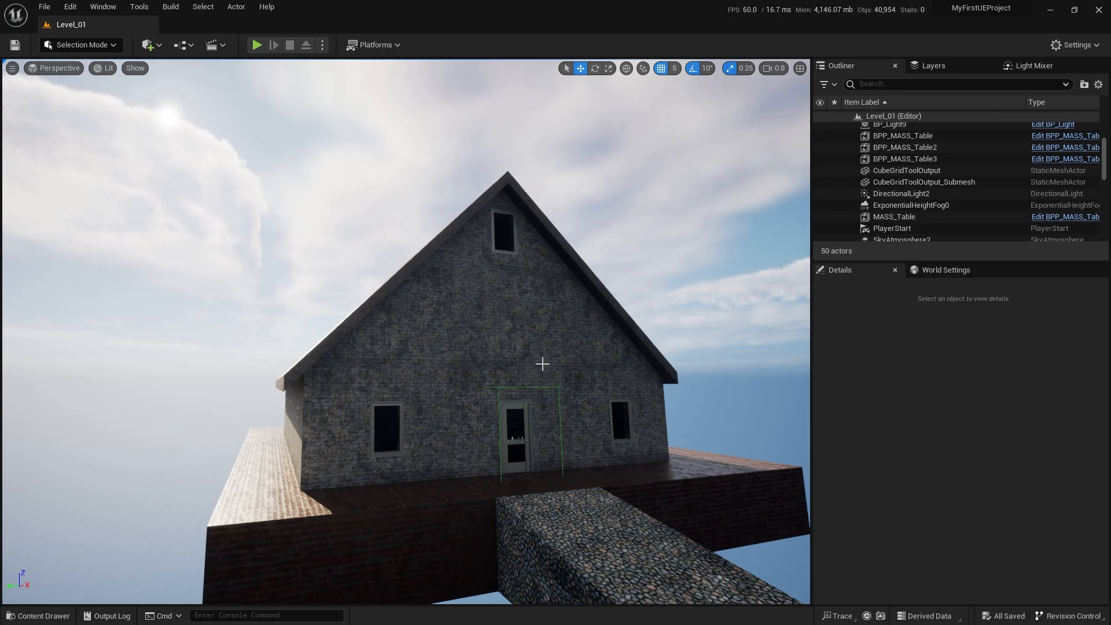
pyautogui.moveTo(542, 364); pyautogui.dragTo(542, 363, button='right')
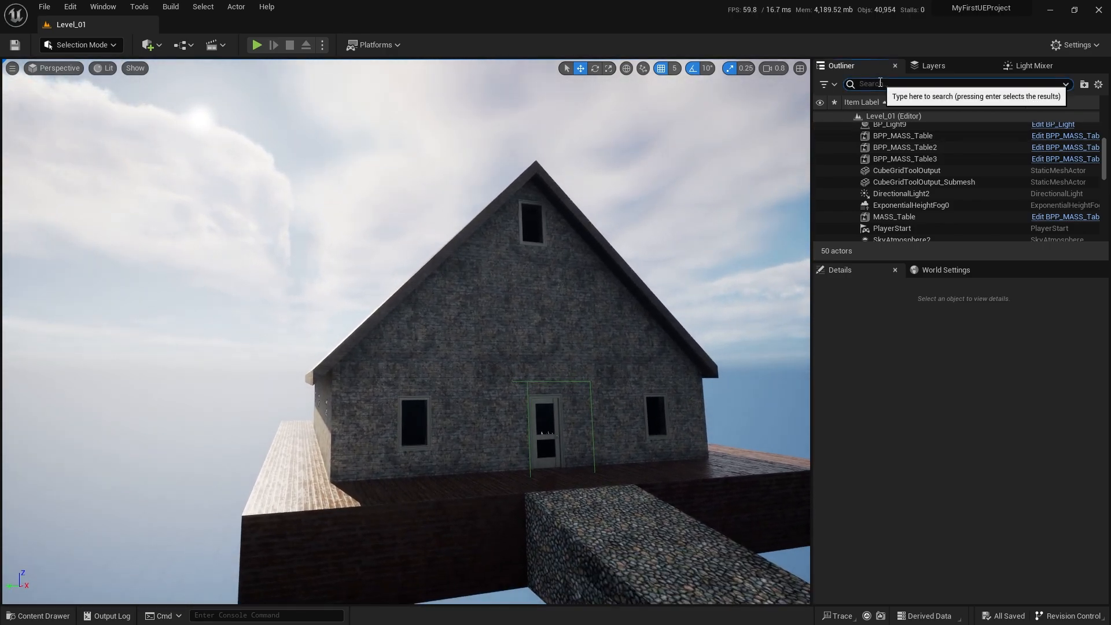
pyautogui.write('d')
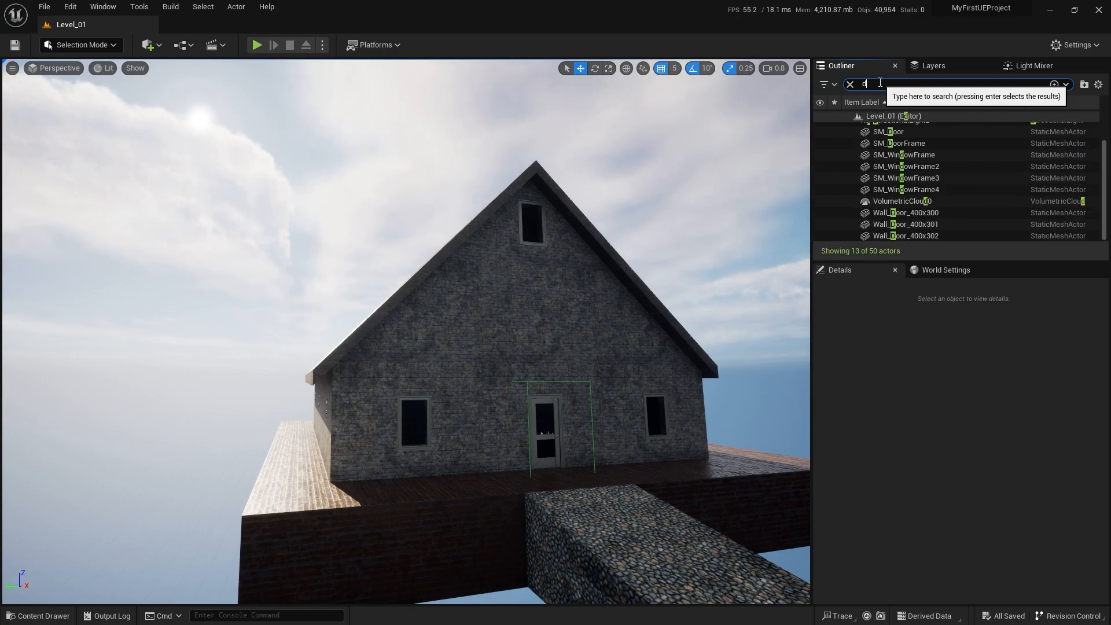
pyautogui.write('irec')
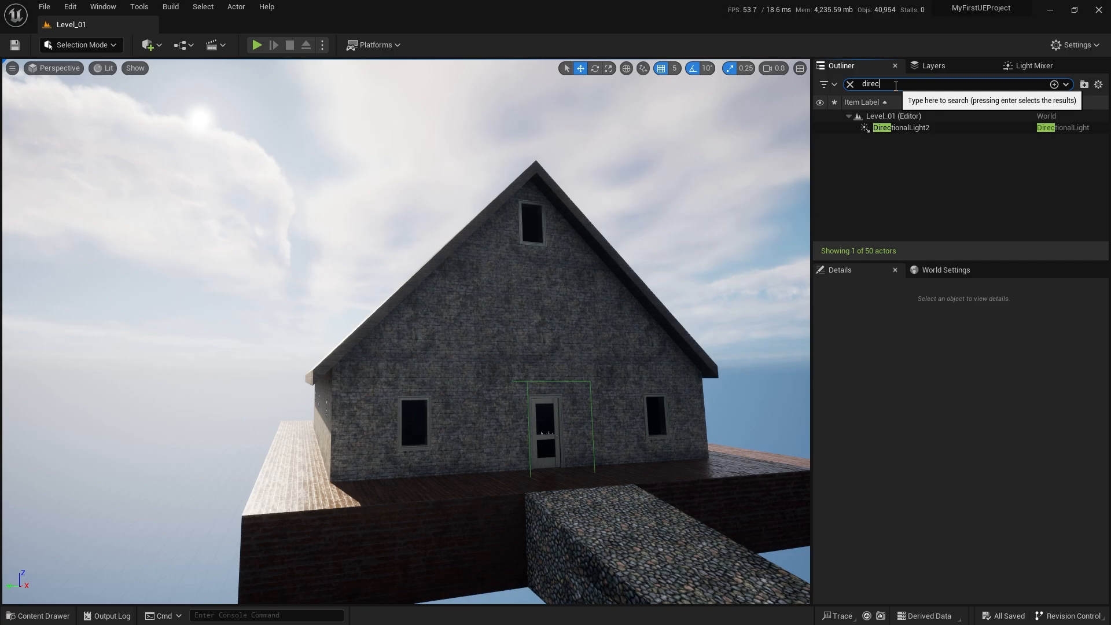
pyautogui.click(905, 127)
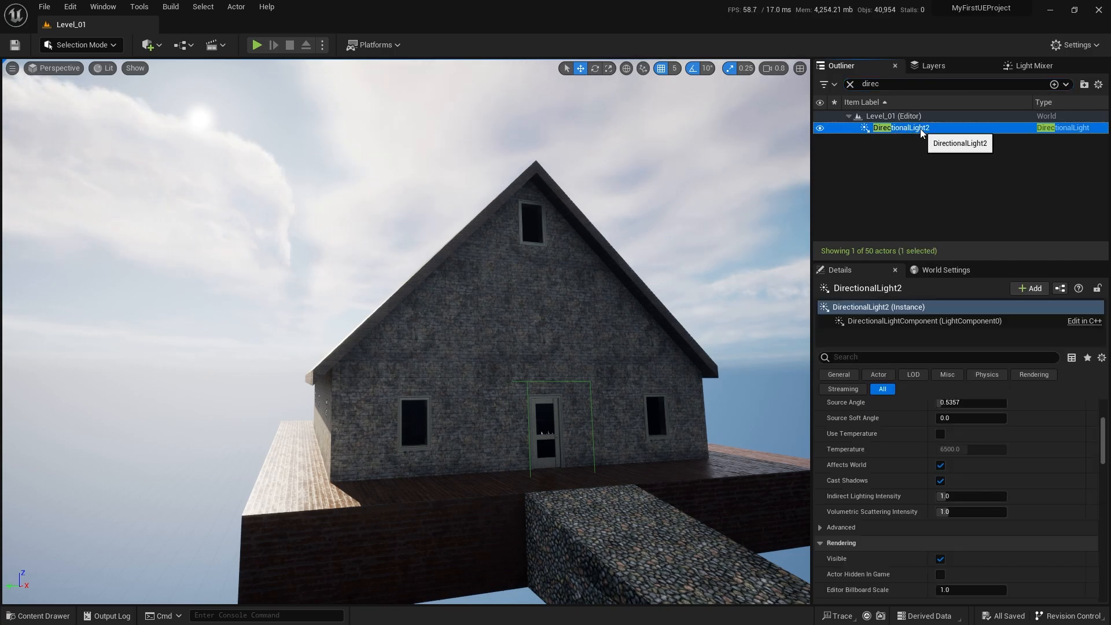
# Step: Enable Light Shaft Occlusion on DirectionalLight2, comparing the scene with the option on and off
pyautogui.scroll(3, 911, 465)
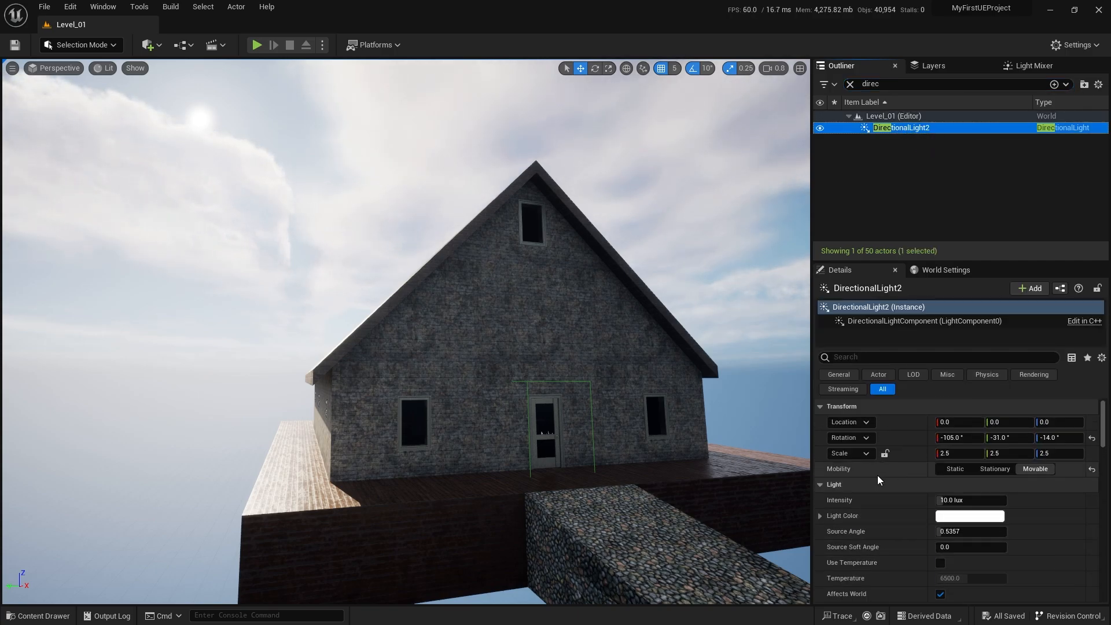
pyautogui.scroll(-8, 894, 481)
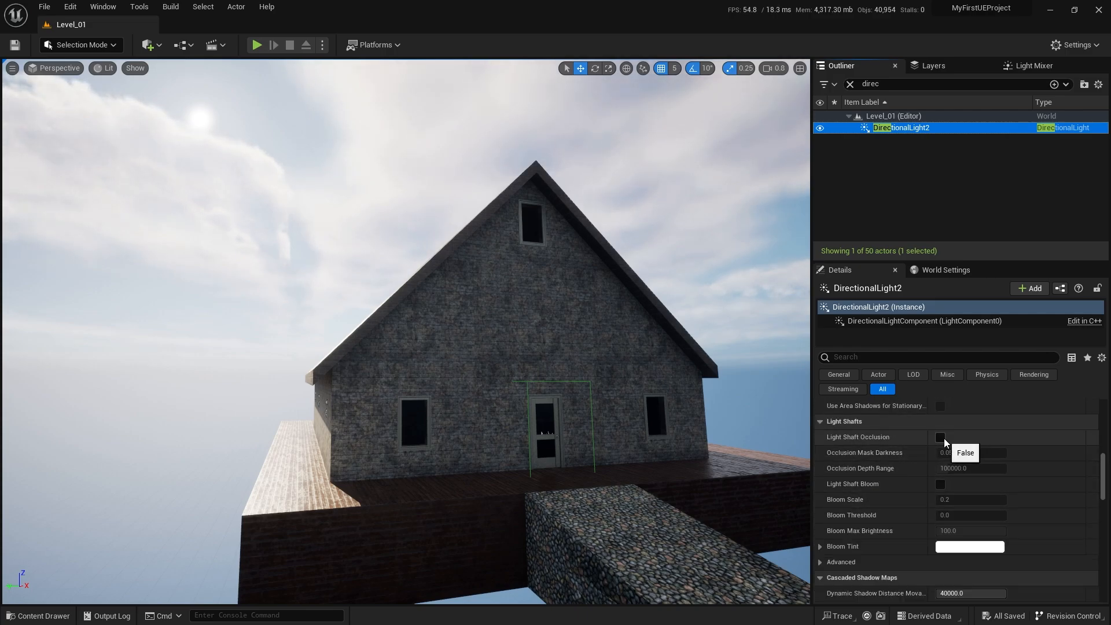
pyautogui.click(940, 437)
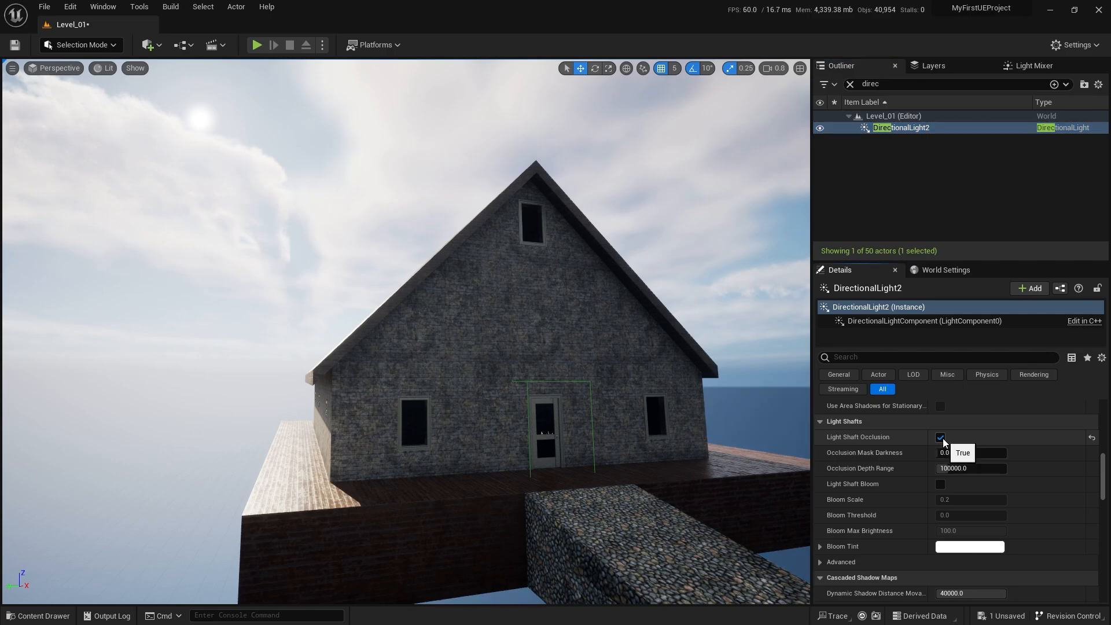
pyautogui.moveTo(725, 444); pyautogui.dragTo(781, 425, button='right')
pyautogui.click(940, 438)
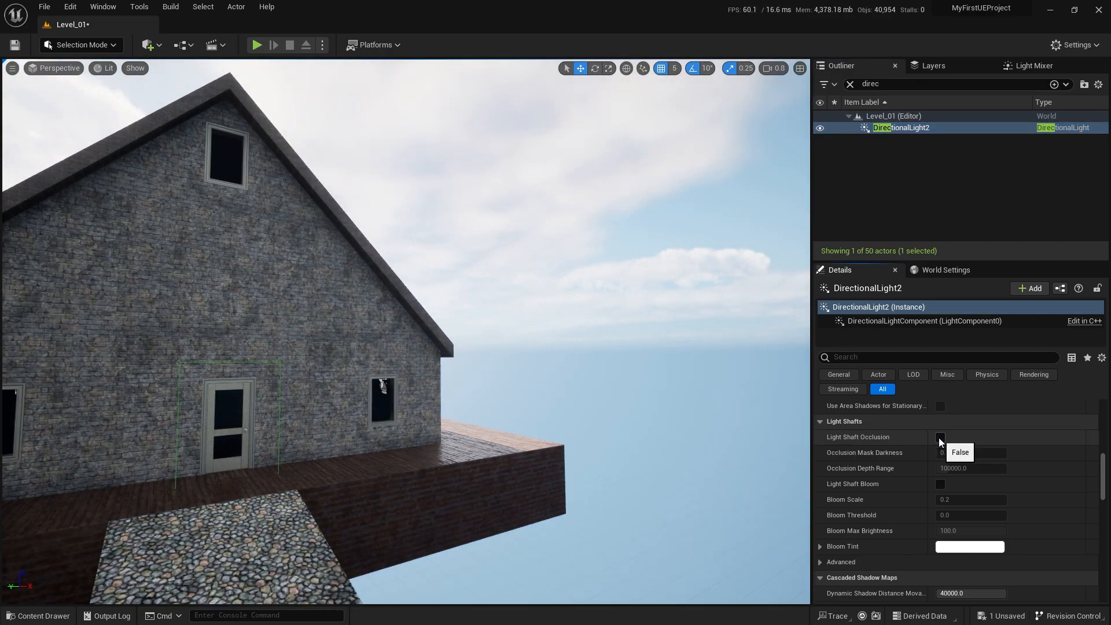
pyautogui.click(940, 438)
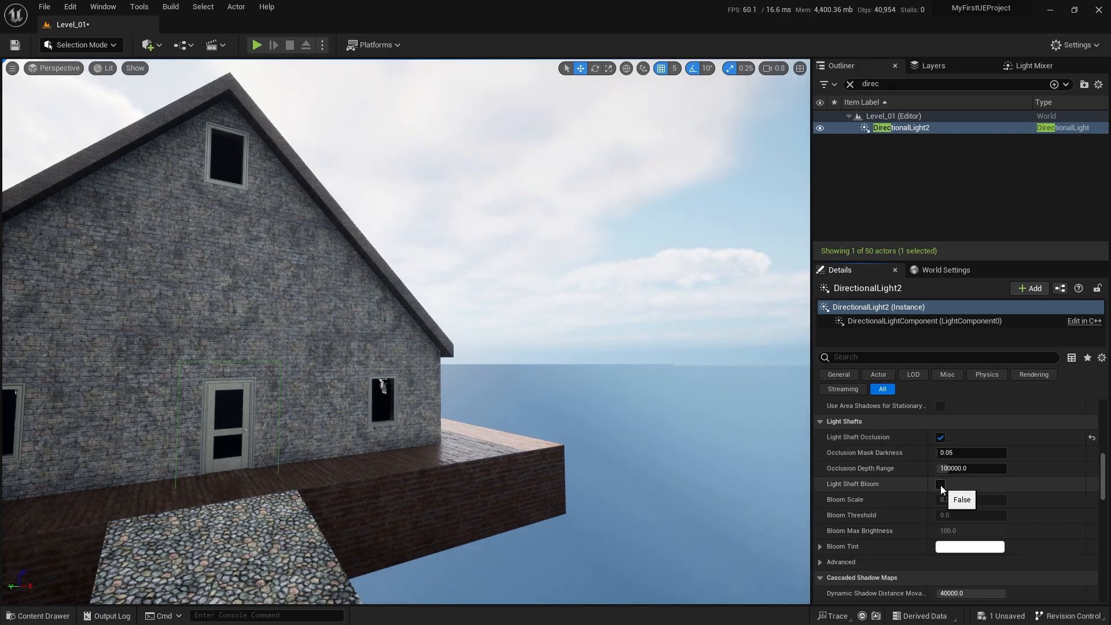
# Step: Enable Light Shaft Bloom on DirectionalLight2 and check its effect with the house front against the sun
pyautogui.click(940, 485)
pyautogui.press('s')
pyautogui.moveTo(776, 496); pyautogui.dragTo(726, 446, button='right')
pyautogui.press('a')
pyautogui.scroll(7, 979, 474)
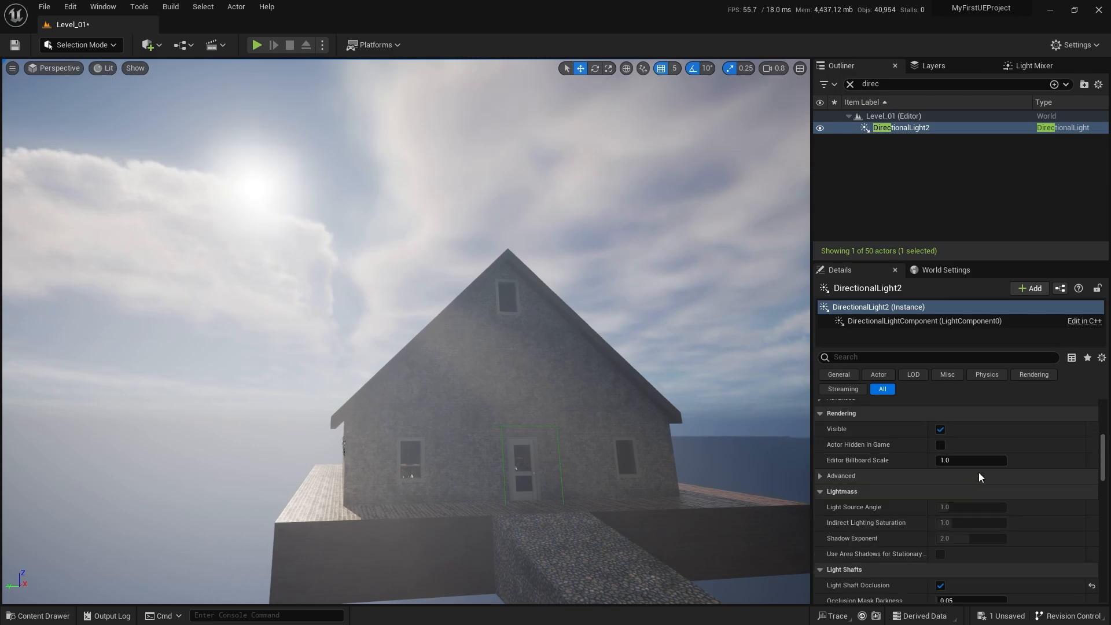
pyautogui.scroll(10, 979, 476)
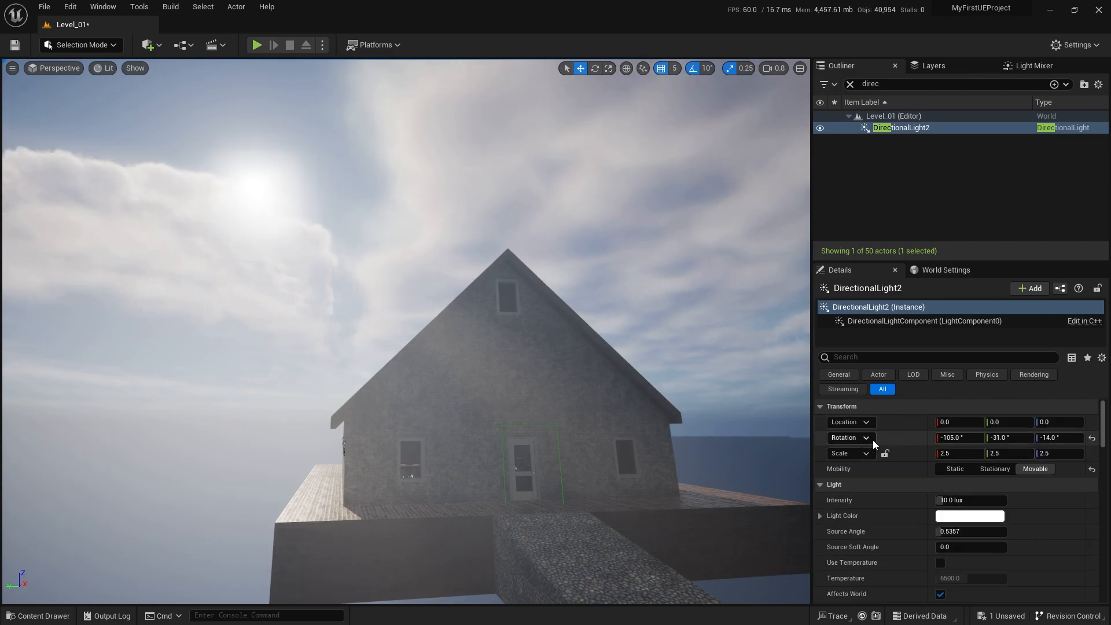
# Step: Locate the level's light gizmos beside the stone path, reselect DirectionalLight2, and activate the Rotate tool
pyautogui.press('s')
pyautogui.moveTo(766, 457)
pyautogui.mouseDown(button='right')
pyautogui.moveTo(772, 515)
pyautogui.moveTo(778, 504)
pyautogui.moveTo(723, 509)
pyautogui.moveTo(746, 503)
pyautogui.moveTo(753, 454)
pyautogui.mouseUp(button='right')
pyautogui.scroll(3, 779, 503)
pyautogui.press('d')
pyautogui.press('w')
pyautogui.scroll(-3, 752, 457)
pyautogui.click(423, 376)
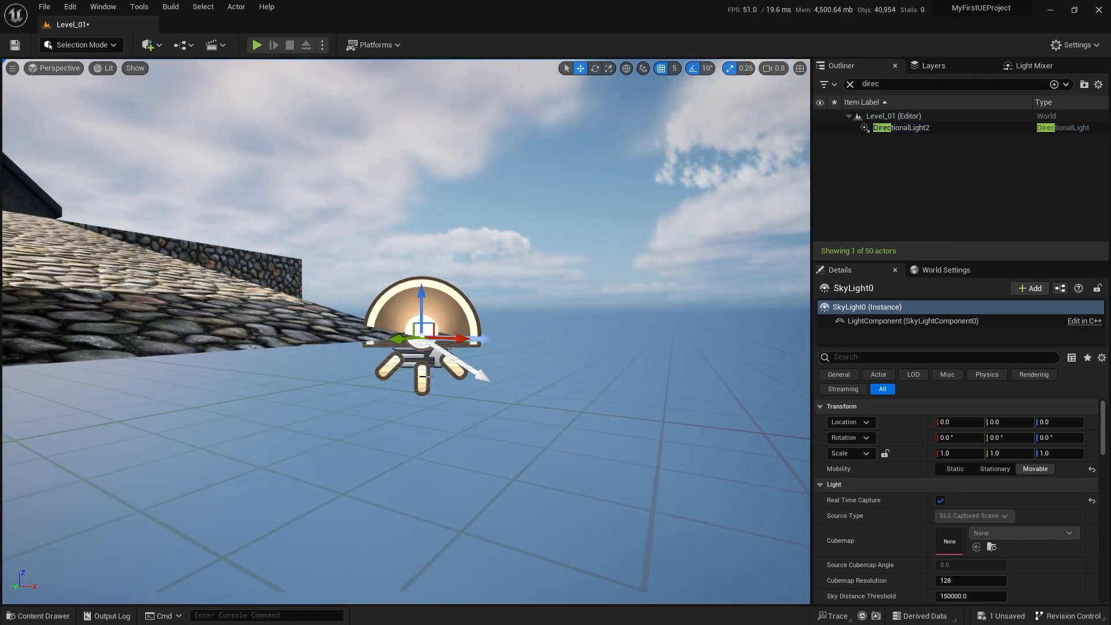
pyautogui.click(835, 128)
pyautogui.press('e')
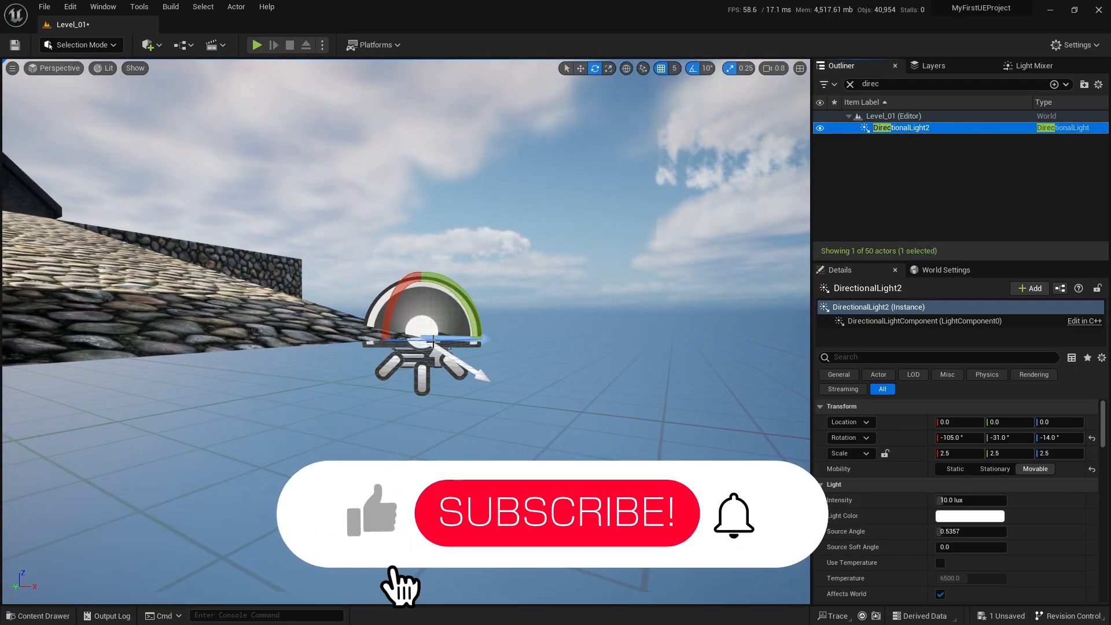
# Step: Swing DirectionalLight2's sun direction around the house exterior to compare the light shafts from several angles
pyautogui.moveTo(442, 341)
pyautogui.mouseDown()
pyautogui.moveTo(486, 342)
pyautogui.moveTo(443, 341)
pyautogui.mouseUp()
pyautogui.moveTo(443, 341); pyautogui.dragTo(335, 300, button='right')
pyautogui.moveTo(463, 359); pyautogui.dragTo(452, 359, button='right')
pyautogui.hotkey('ctrl', 'l')
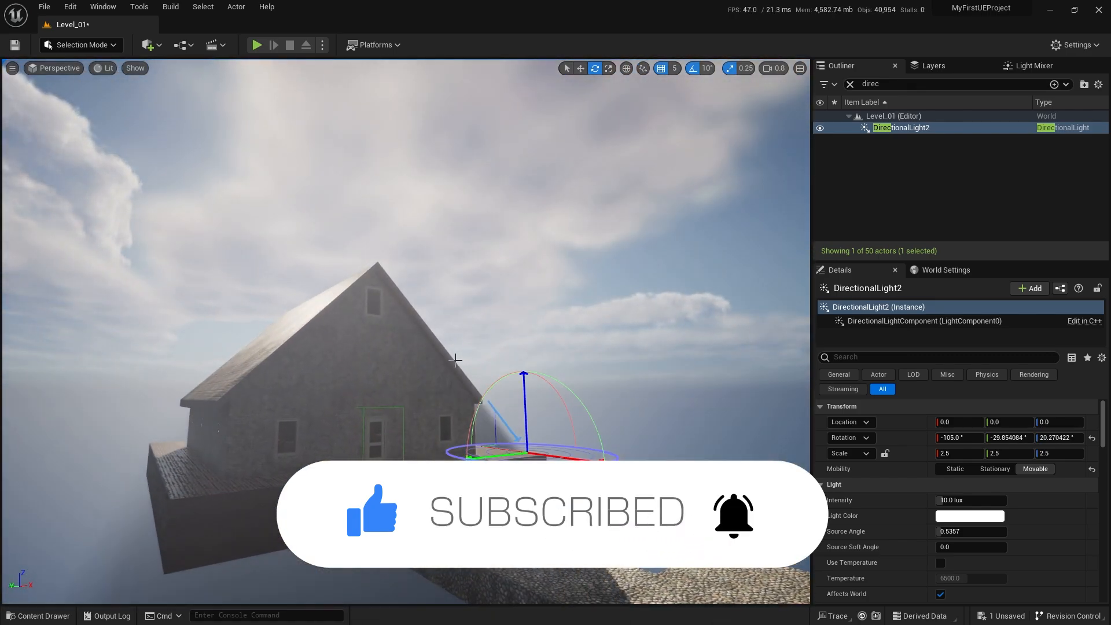
pyautogui.hotkey('ctrl', 'l')
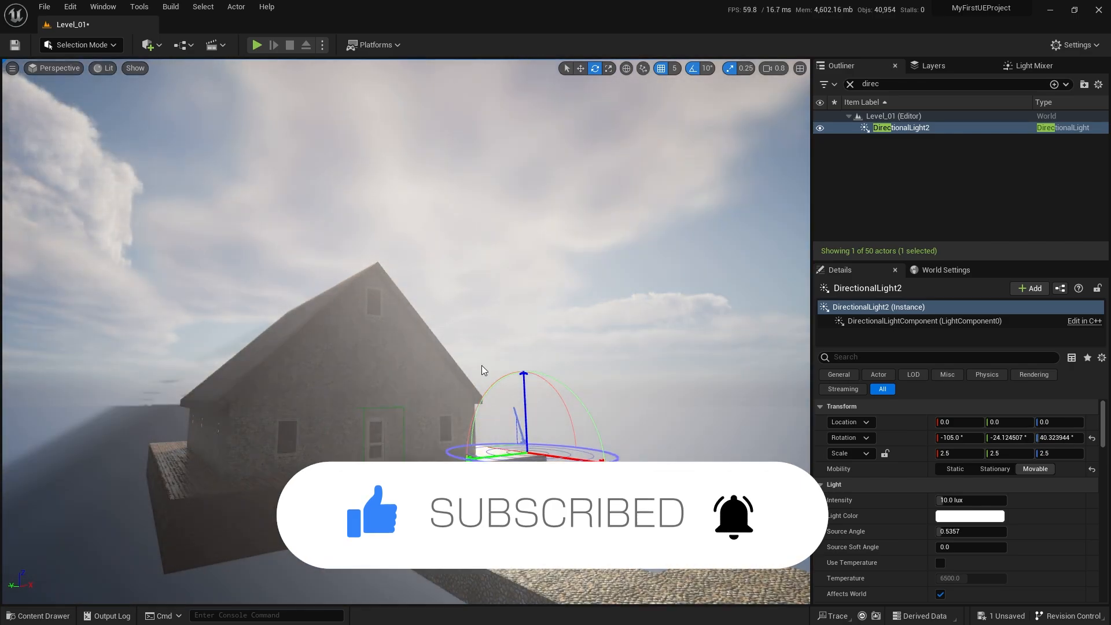
pyautogui.hotkey('ctrl', 'l')
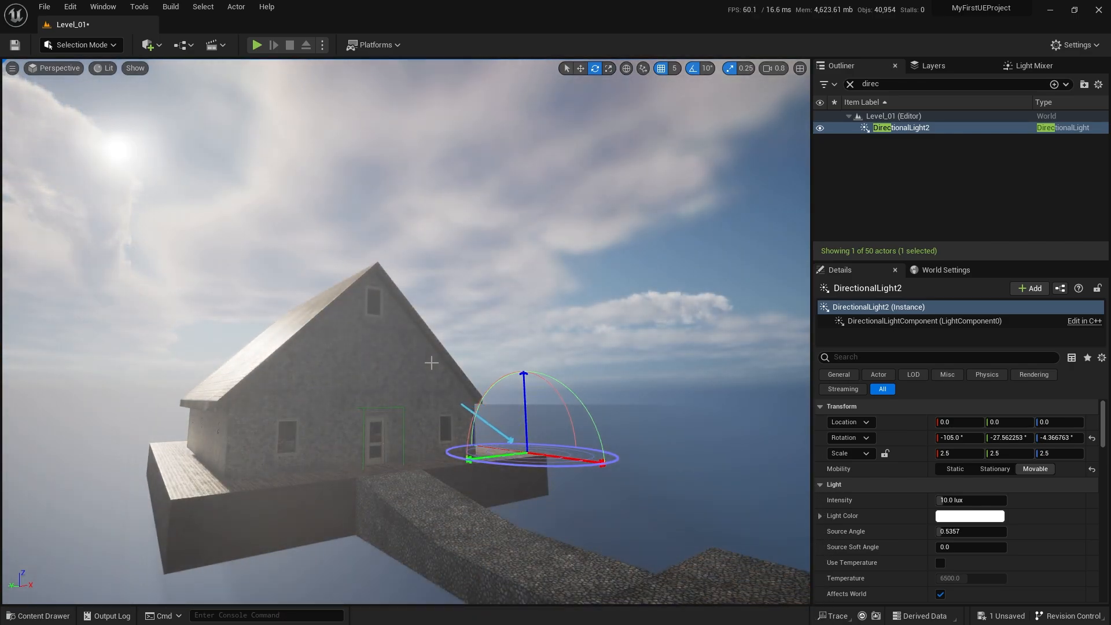
pyautogui.hotkey('ctrl', 'l')
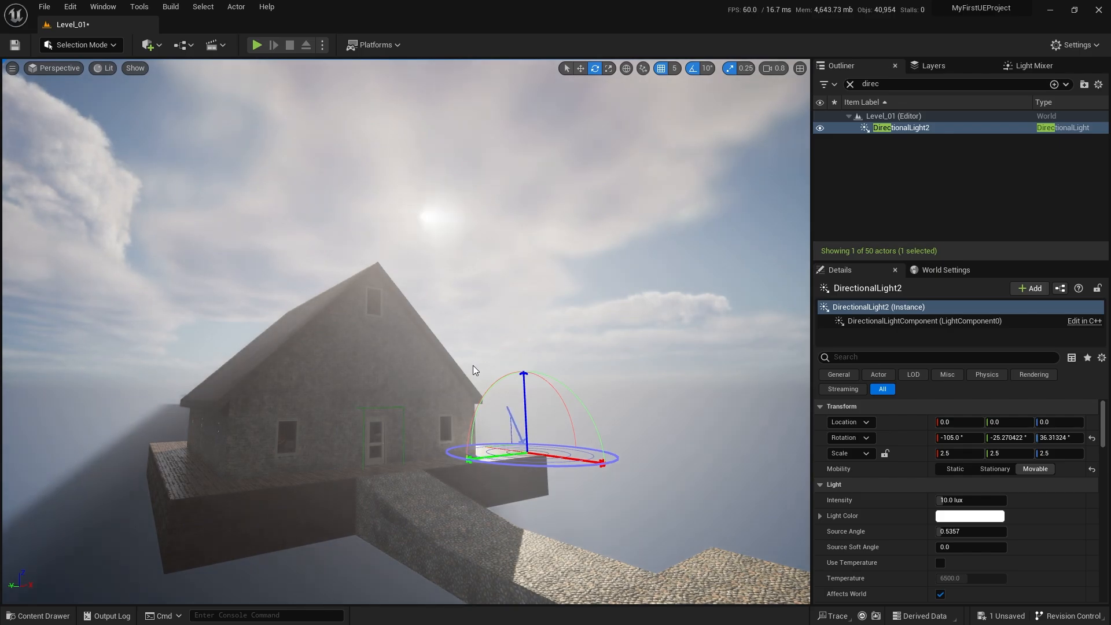
# Step: From inside the house, aim DirectionalLight2 through the gable window onto the floor, with rotation about Y -45.9° and Z -14.1°
pyautogui.press('w')
pyautogui.moveTo(398, 384); pyautogui.dragTo(359, 406, button='right')
pyautogui.scroll(1, 398, 385)
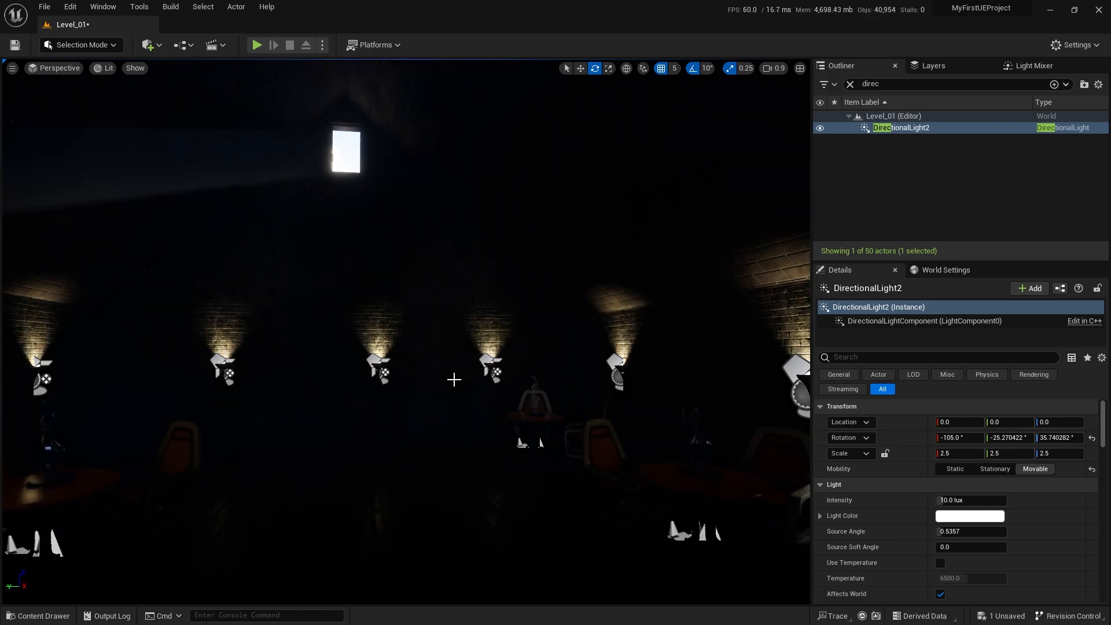
pyautogui.hotkey('ctrl', 'l')
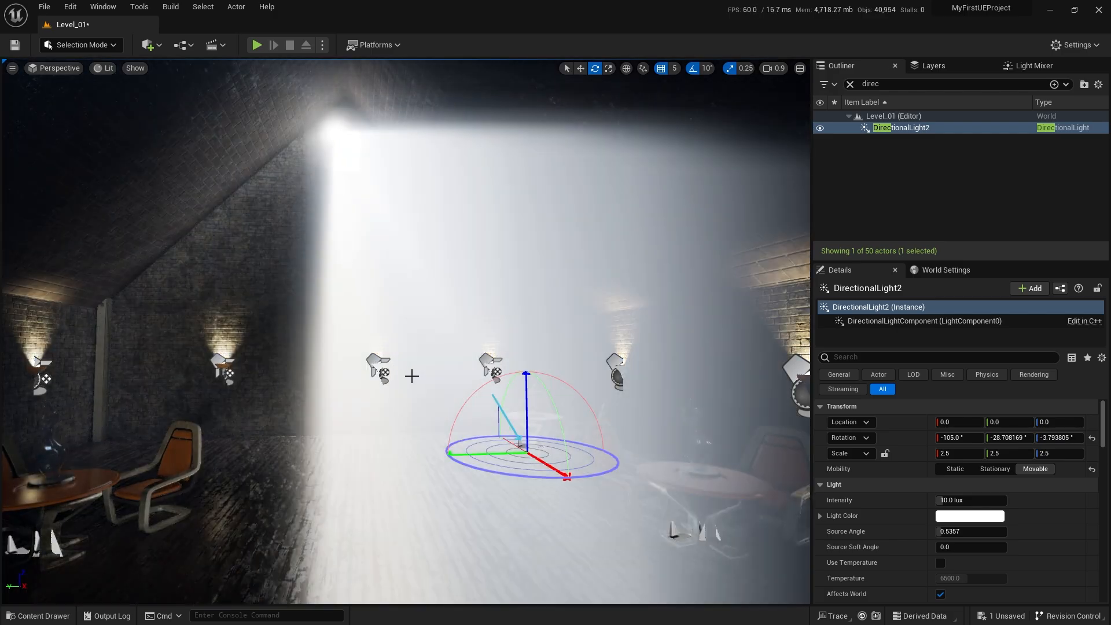
pyautogui.hotkey('ctrl', 'l')
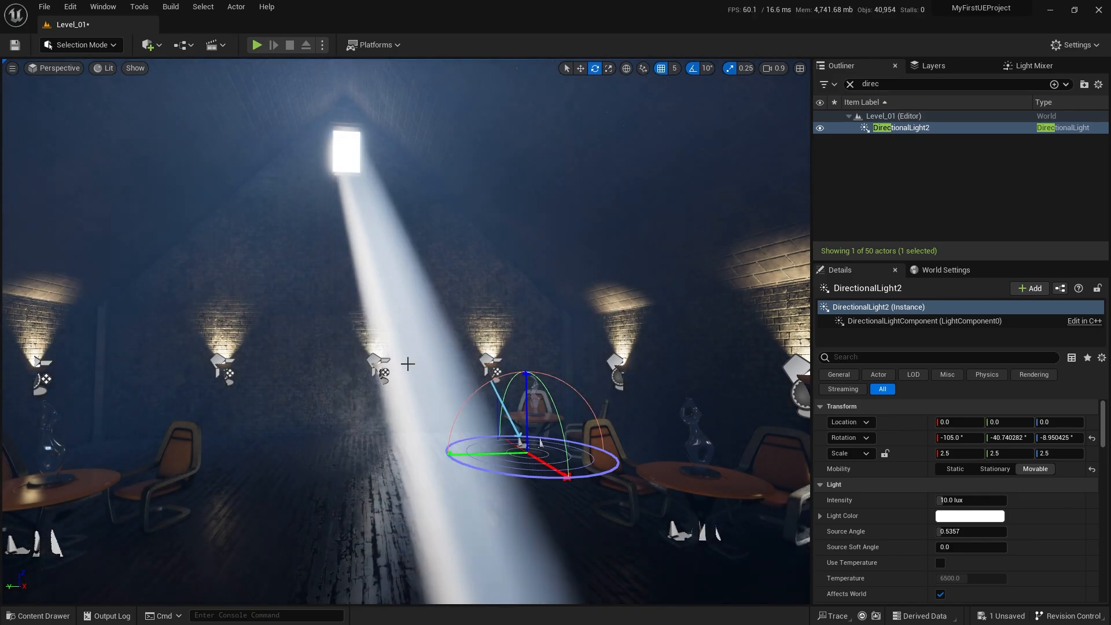
pyautogui.hotkey('ctrl', 'l')
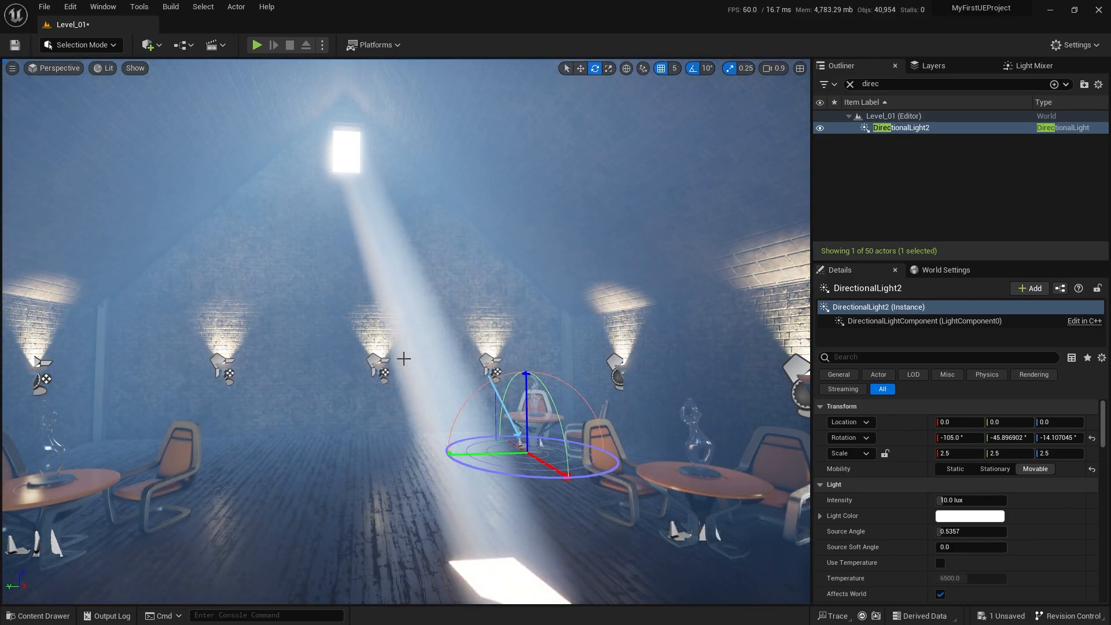
pyautogui.moveTo(410, 376)
pyautogui.mouseDown(button='right')
pyautogui.moveTo(409, 406)
pyautogui.moveTo(404, 341)
pyautogui.moveTo(405, 372)
pyautogui.mouseUp(button='right')
pyautogui.moveTo(319, 82); pyautogui.dragTo(325, 93, button='right')
pyautogui.press('s')
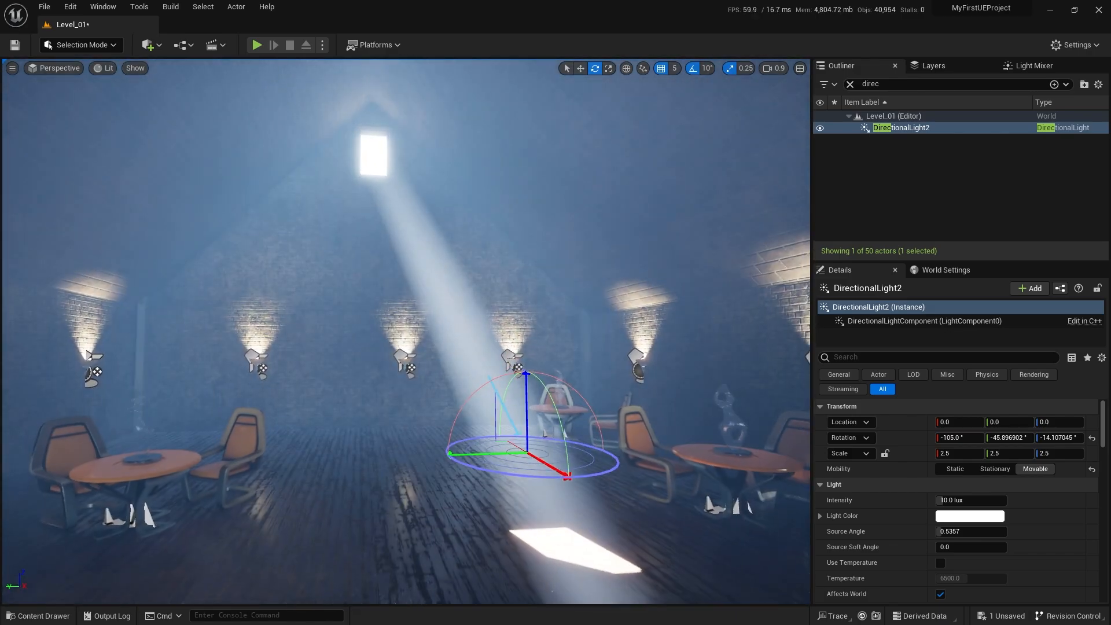
# Step: Save Level_01 and play-test it, running the character up the stone path and through the house door to check the lighting
pyautogui.click(256, 49)
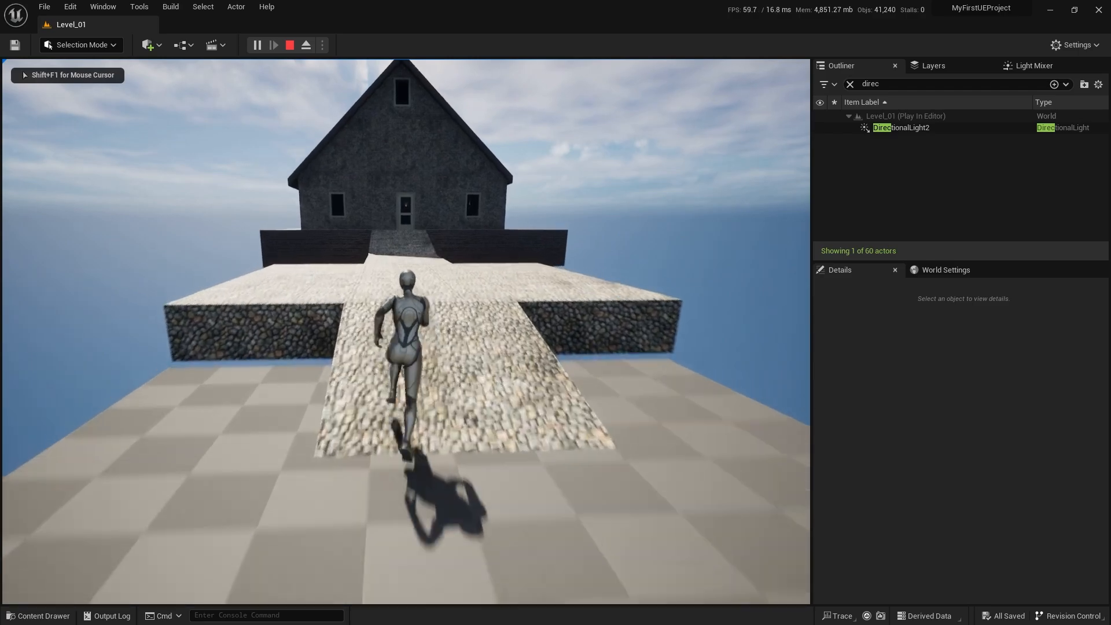
pyautogui.press('w')
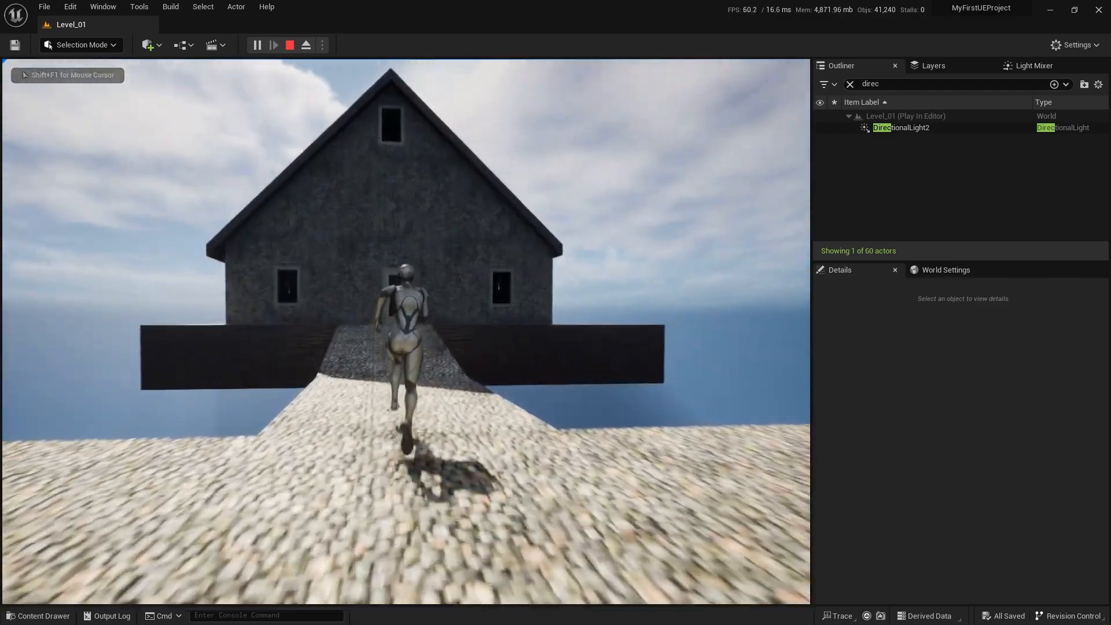
pyautogui.press('w')
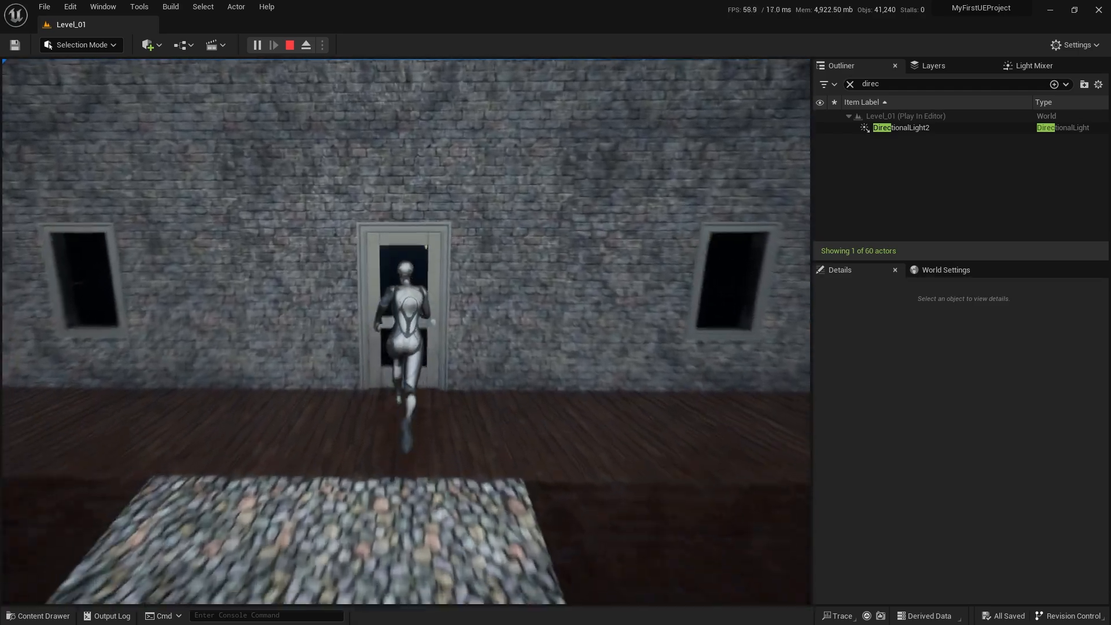
pyautogui.press('w')
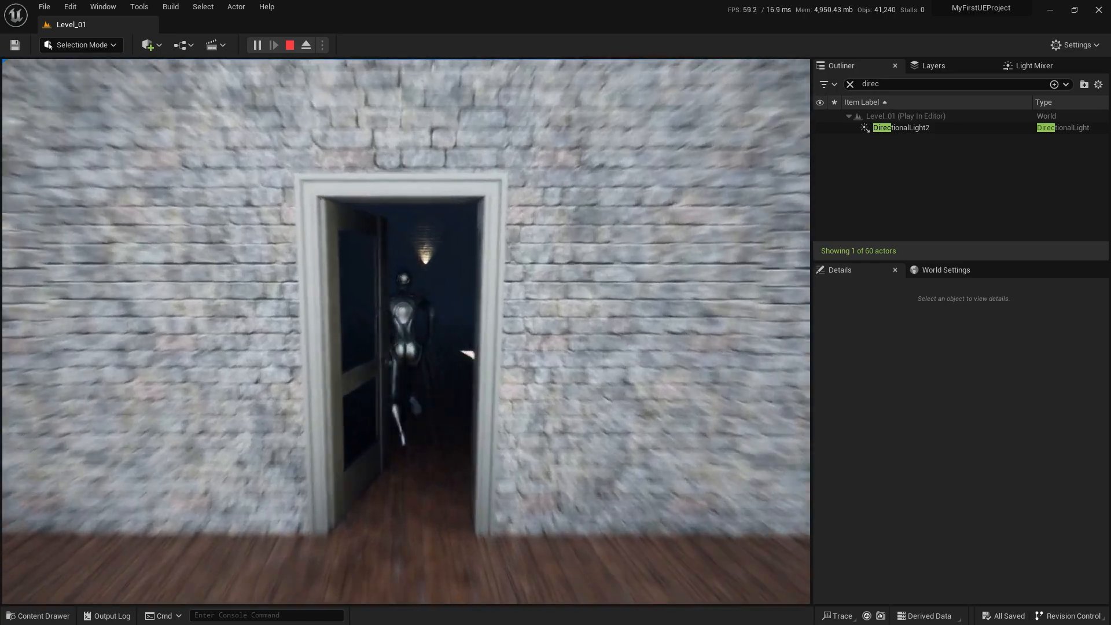